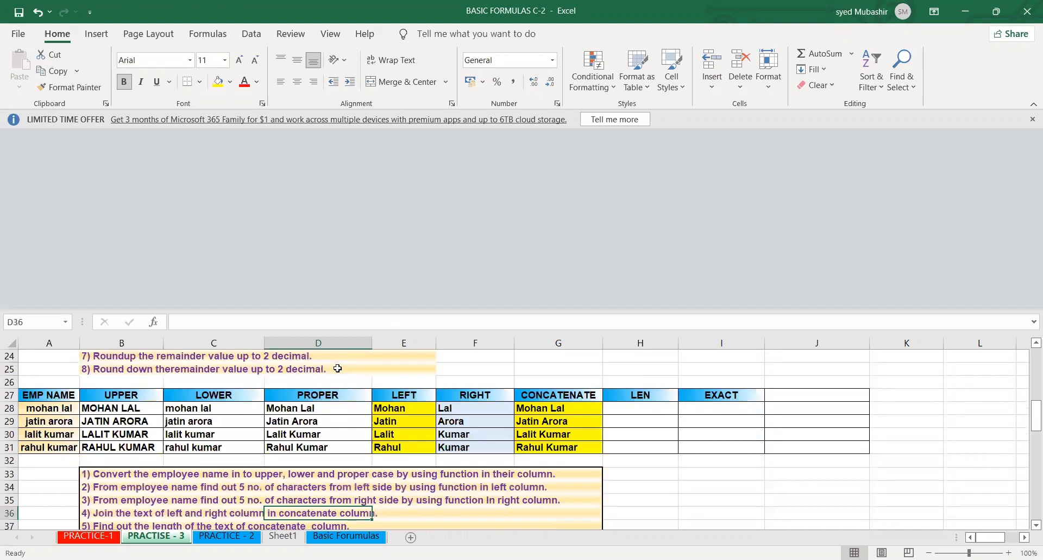
- Examine the formulas and values in the PROPER, LEFT and RIGHT columns of the employee name table
key("Up")
key("Up")
key("Up")
key("Up")
key("Up")
key("Up")
key("Up")
key("Up")
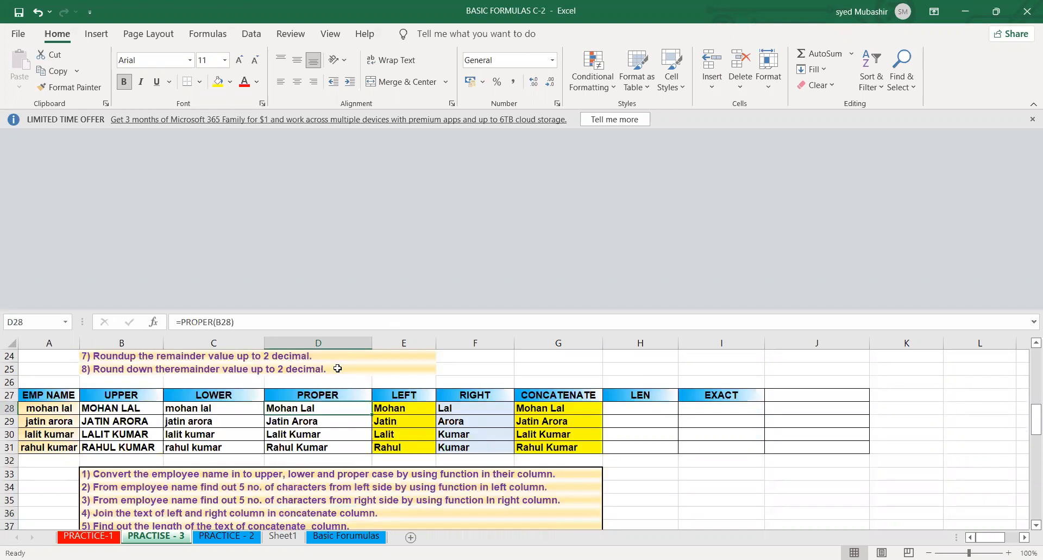
key("Right")
key("Down")
key("Right")
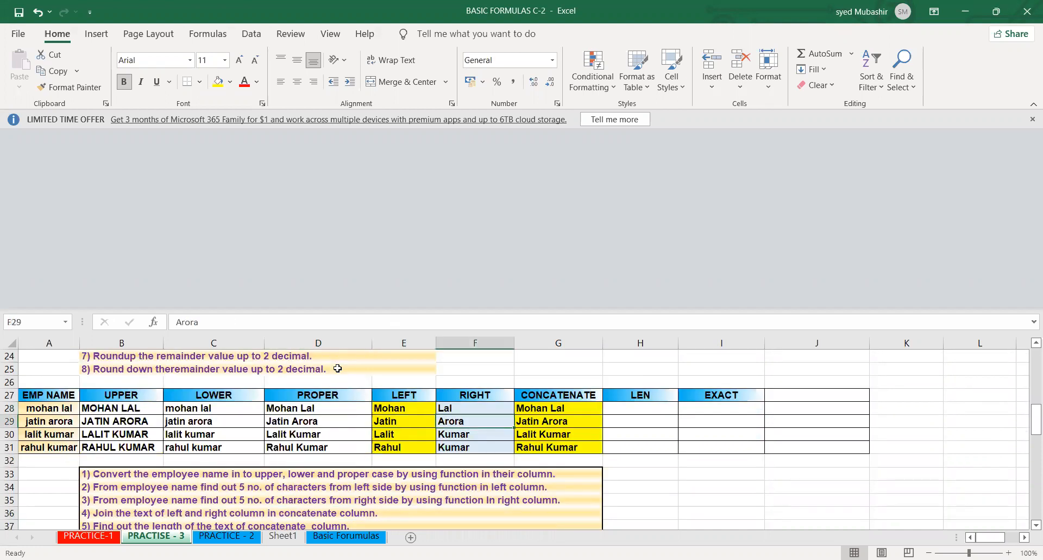
key("Left")
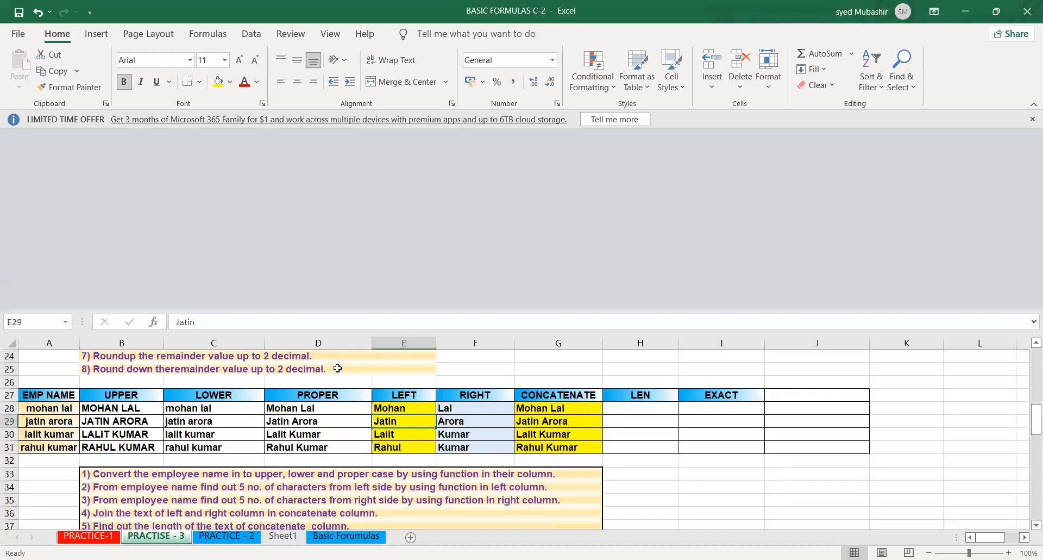
left_click(411, 408)
left_click(277, 407)
left_click(413, 406)
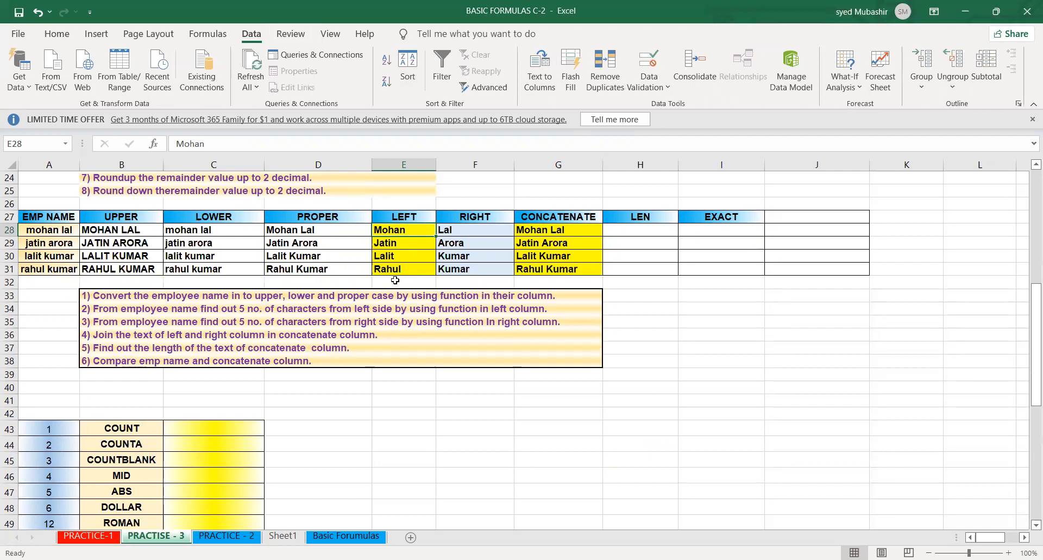
left_click(470, 239)
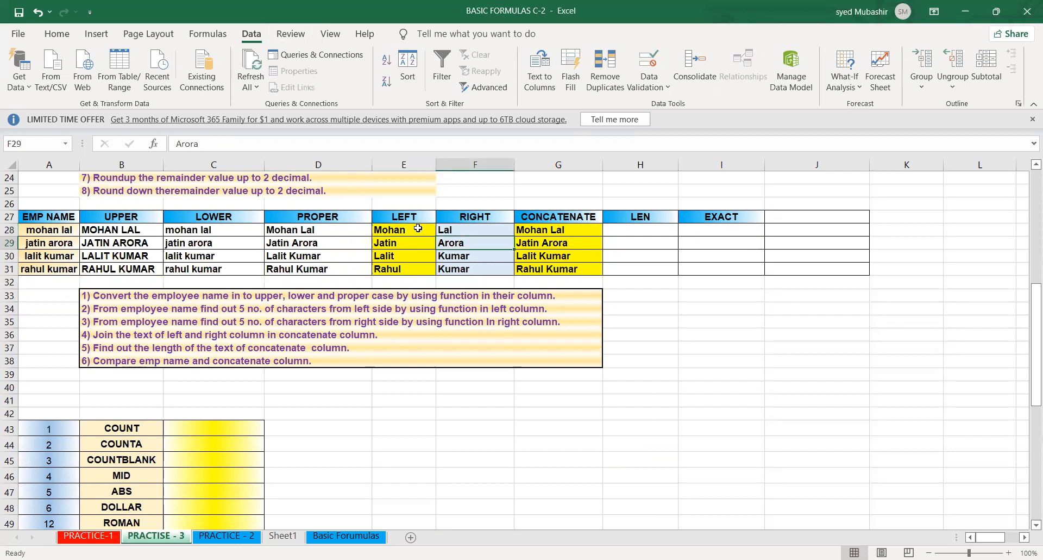
left_click(418, 229)
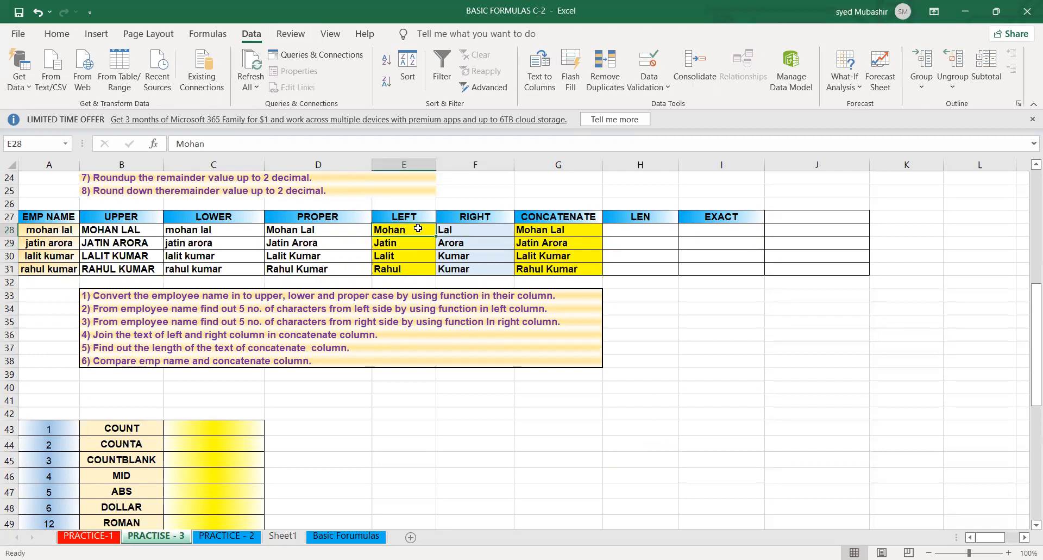
left_click(346, 230)
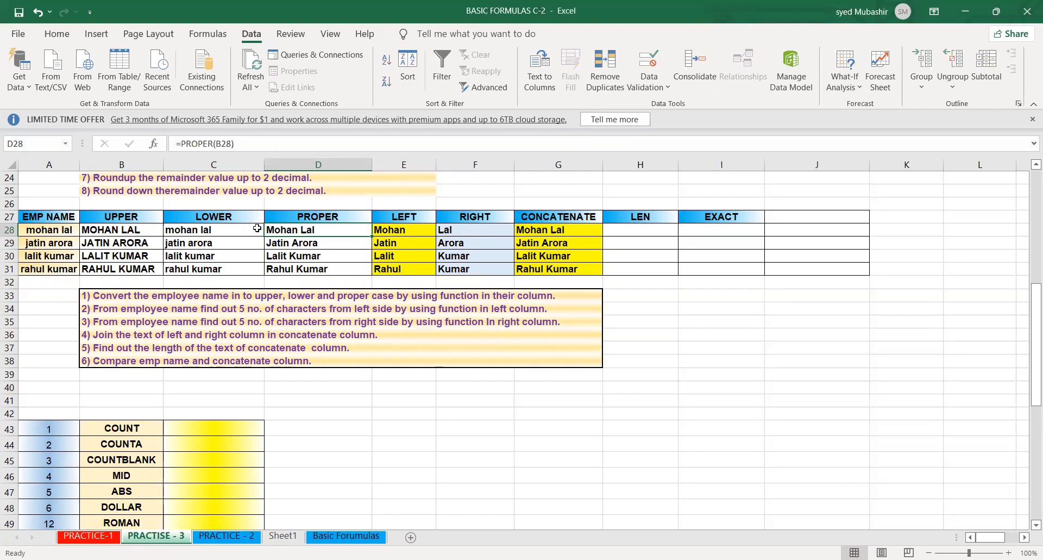
left_click(152, 230)
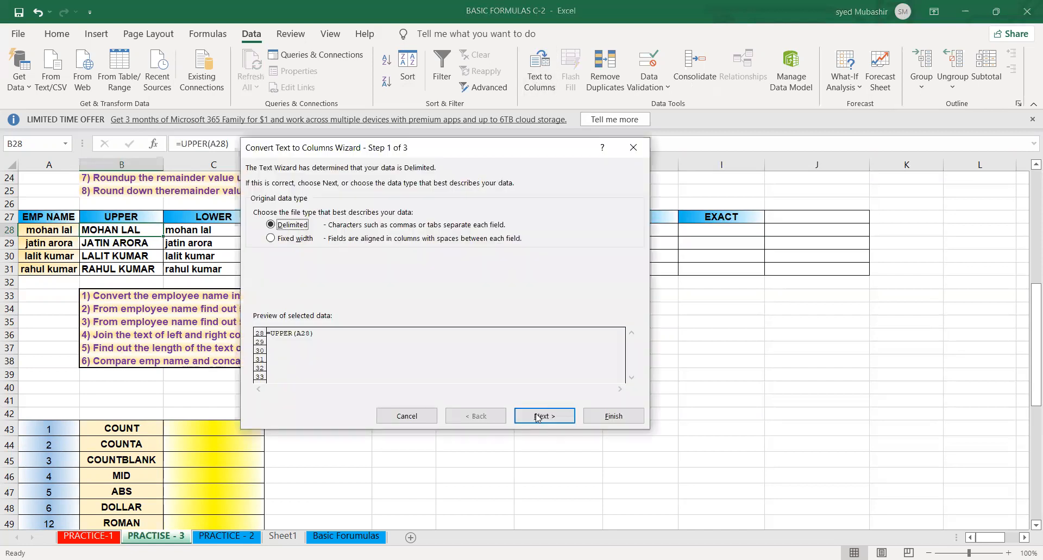
left_click(537, 421)
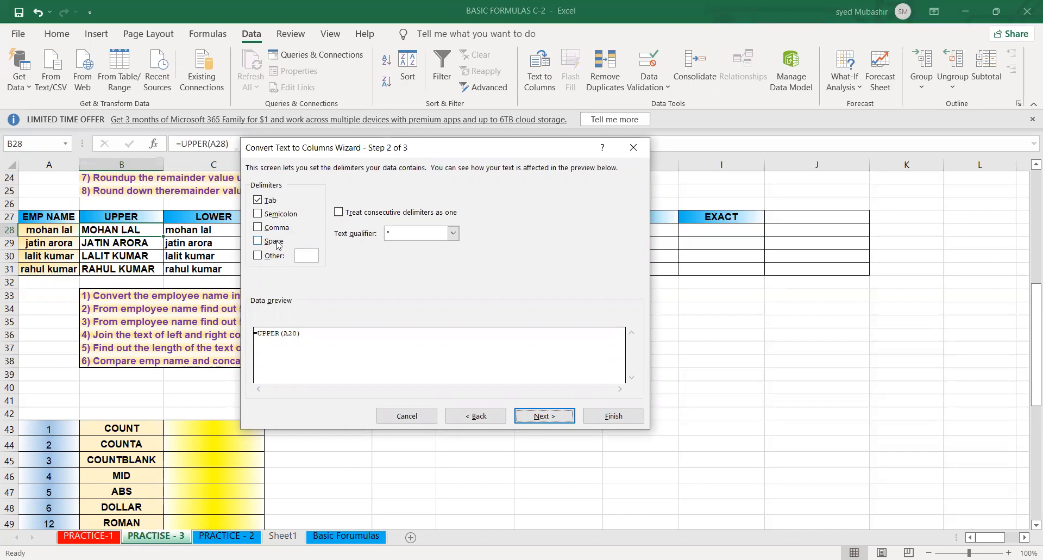
left_click(277, 244)
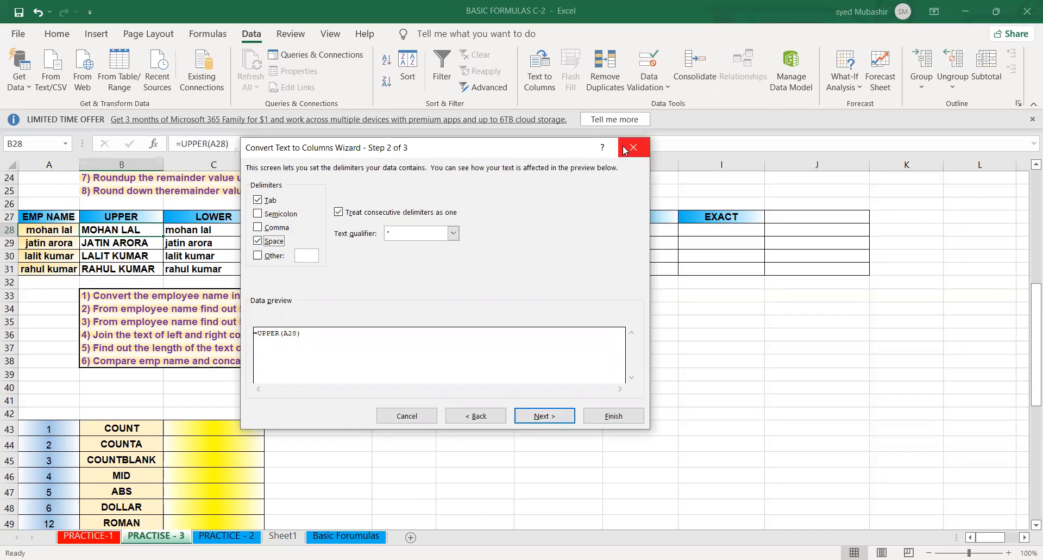
key("Escape")
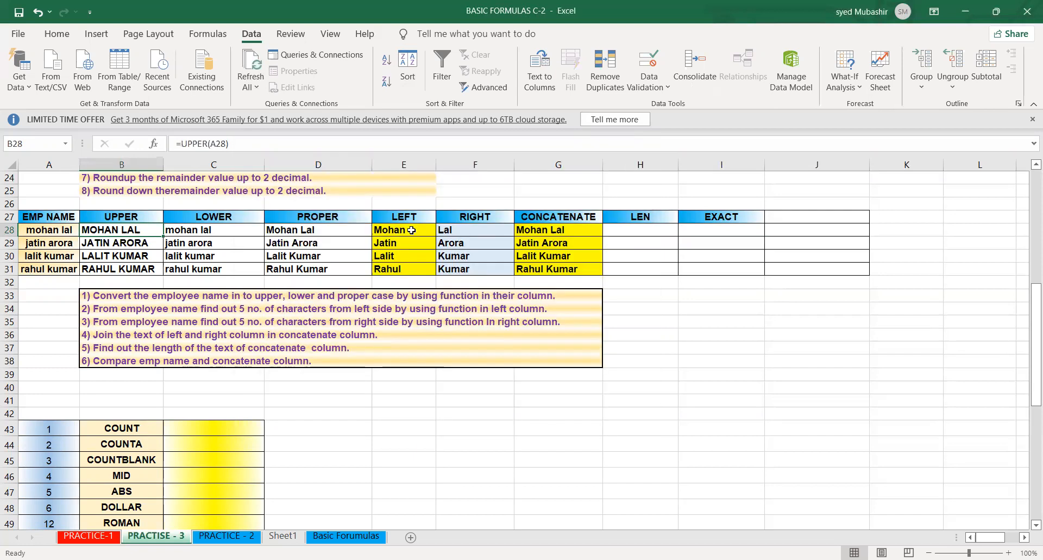
- Compare the LEFT column entries with the UPPER and EMP NAME cells they come from
left_click(379, 228)
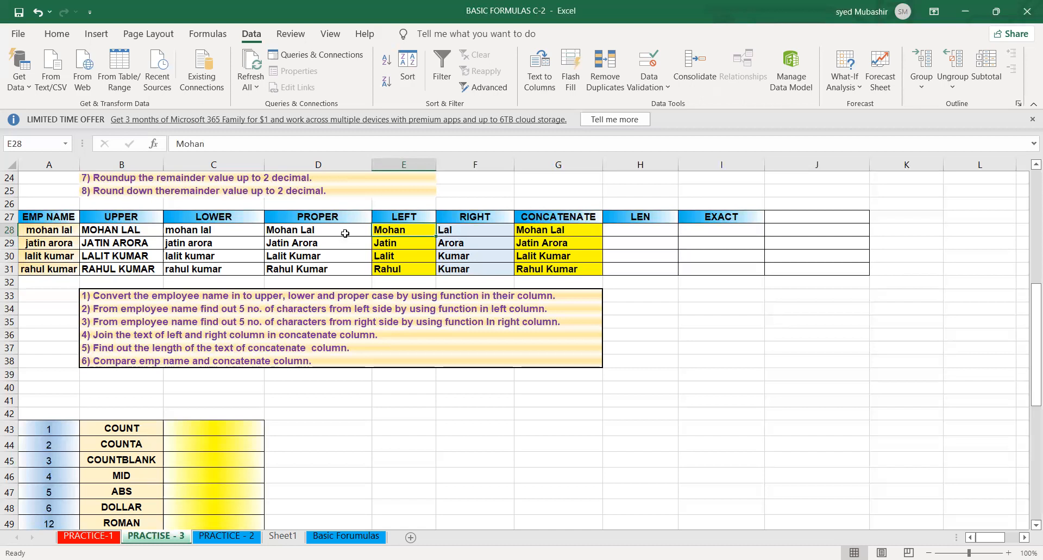
key("Left")
key("Right")
key("Down")
key("Down")
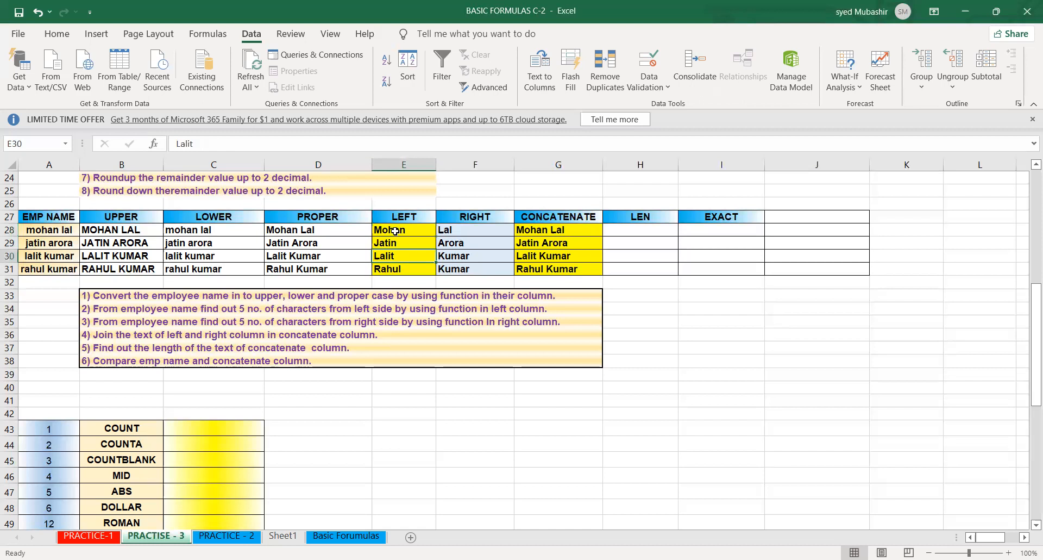
left_click(395, 231)
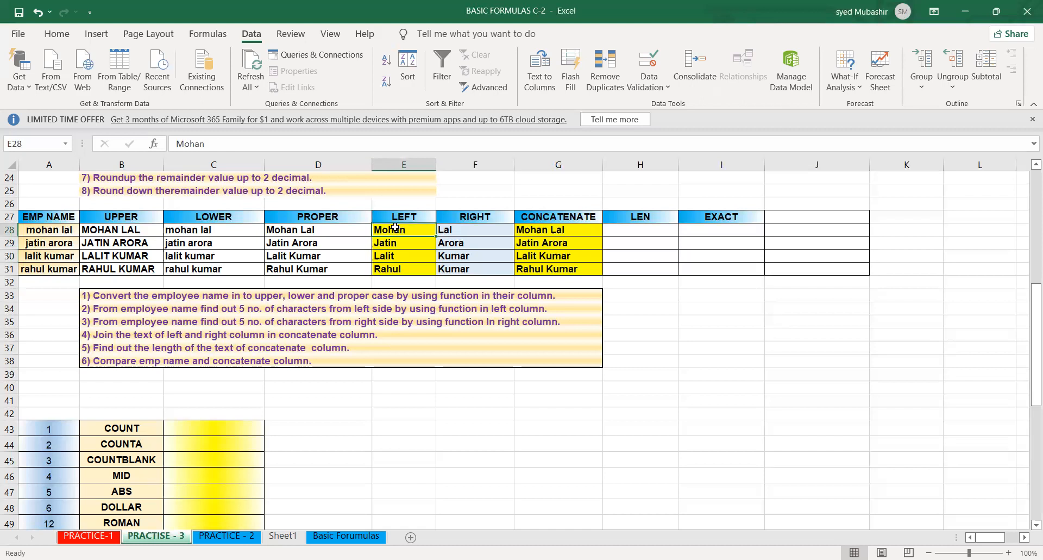
left_click(405, 214)
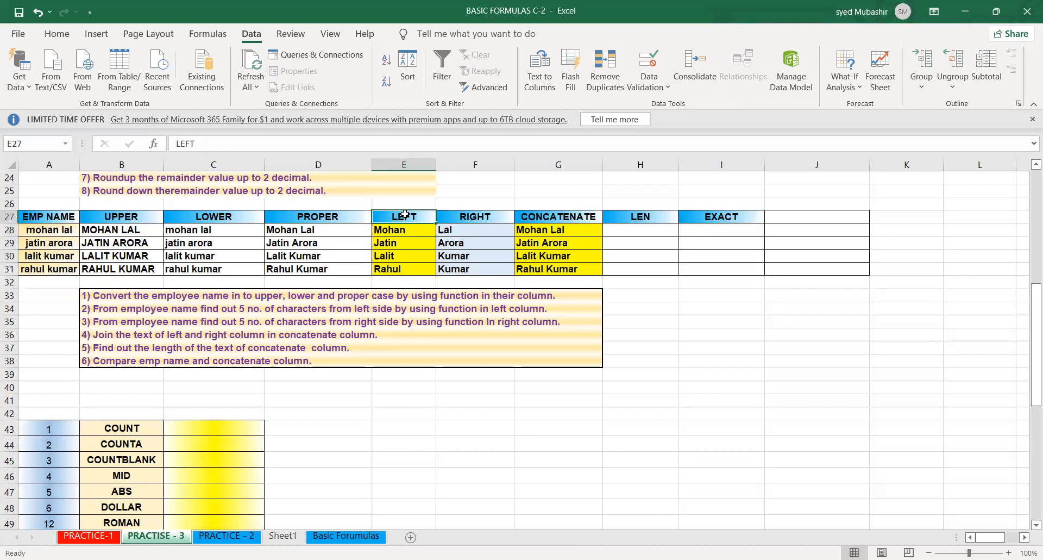
left_click(395, 231)
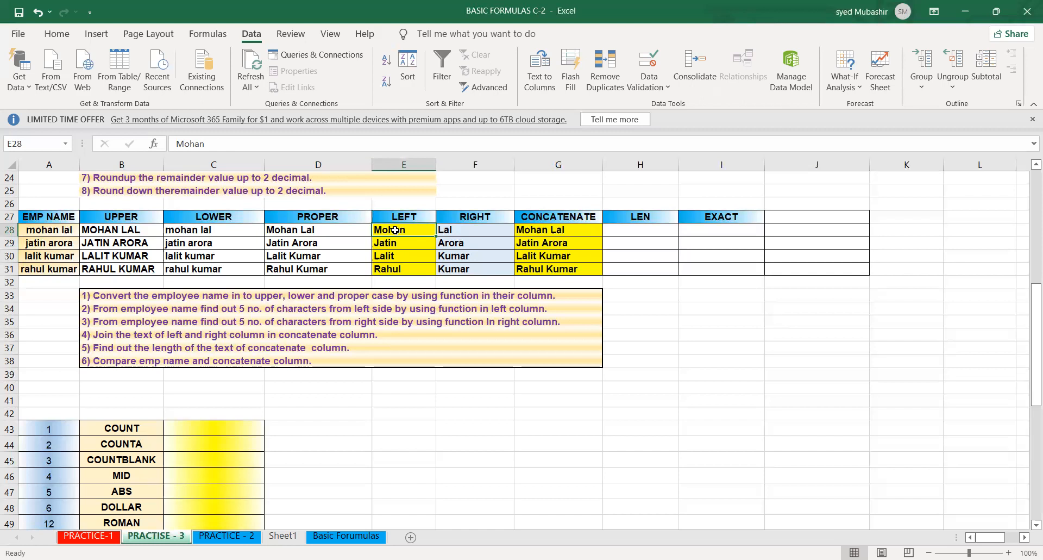
left_click(140, 228)
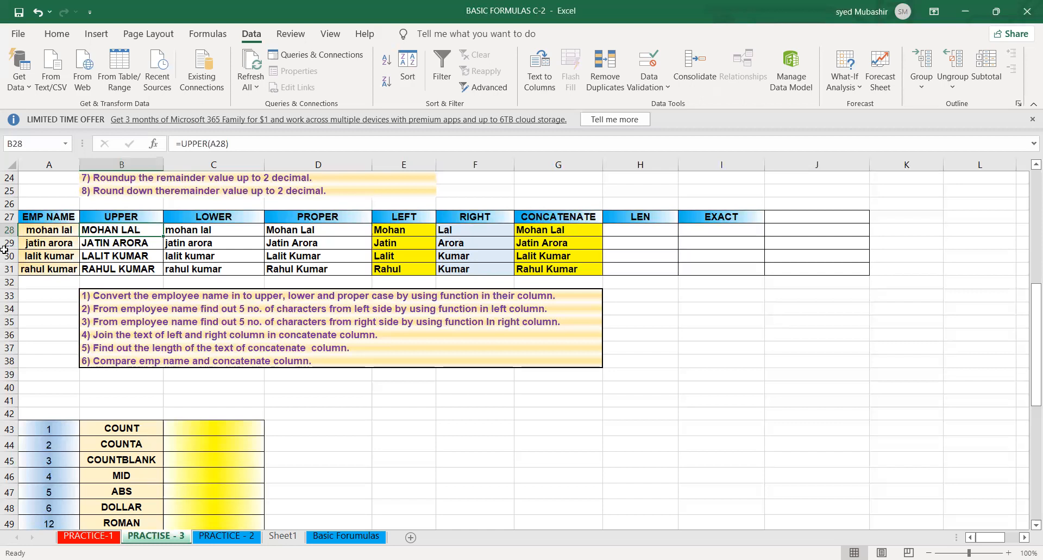
left_click(40, 235)
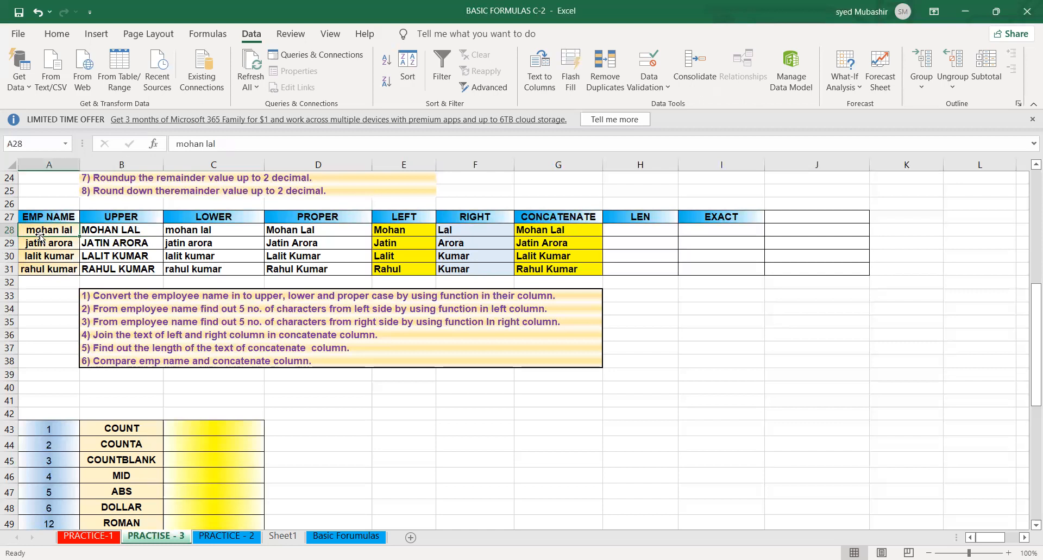
left_click(388, 235)
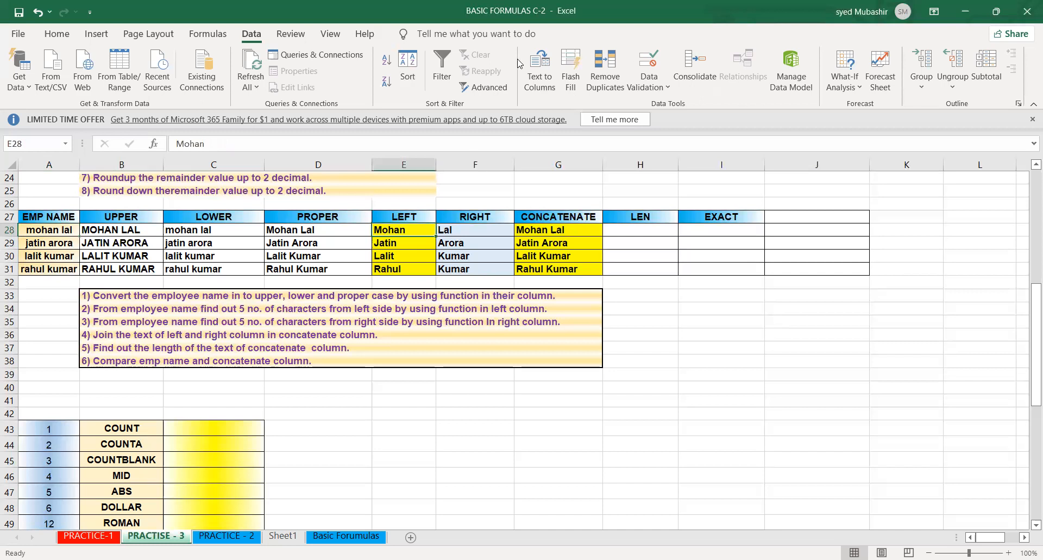
left_click(550, 82)
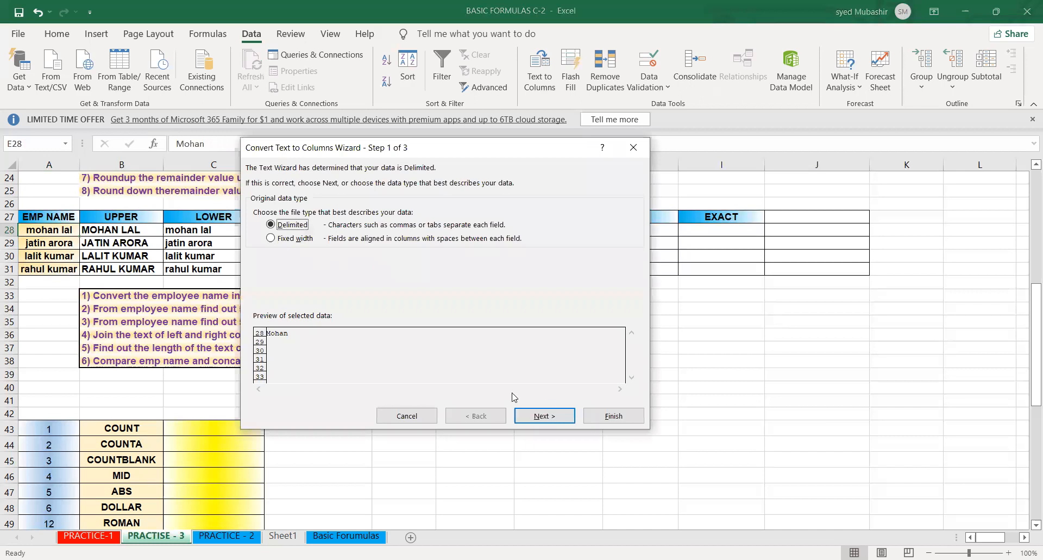
left_click(545, 415)
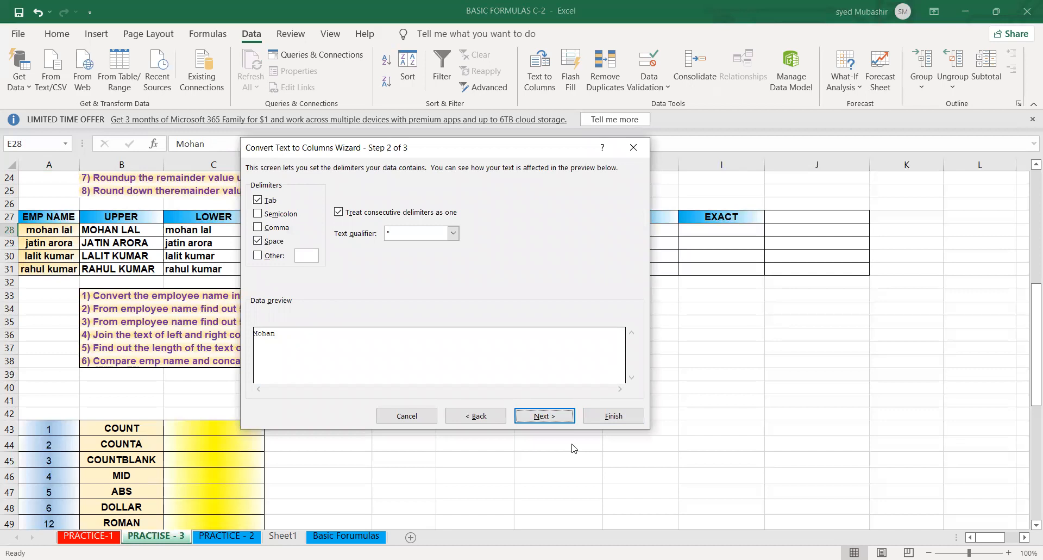
left_click(633, 148)
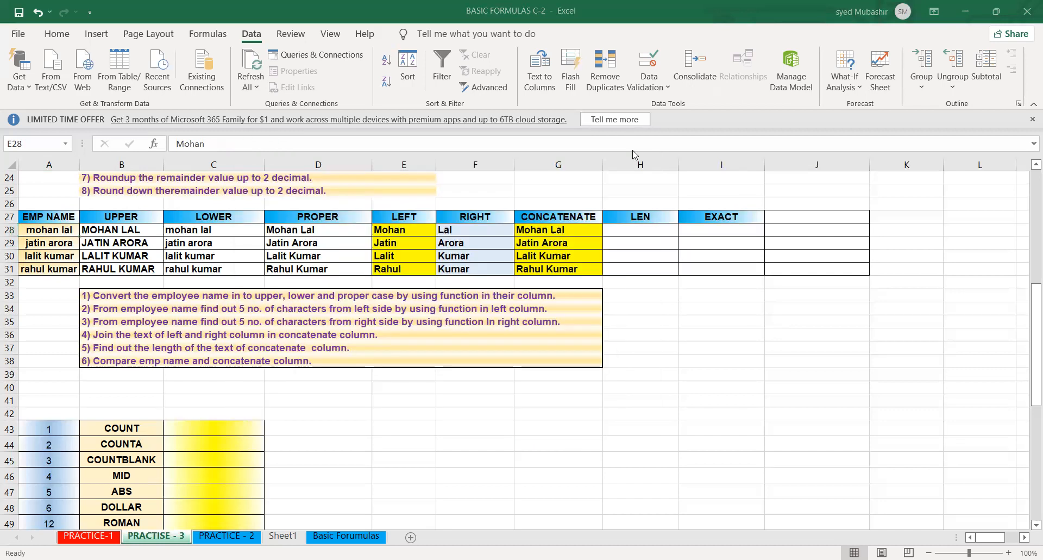
- Examine the function list below the employee name exercise, down to the TODAY row
left_click(469, 449)
left_click(392, 438)
key("Down")
key("Down")
key("Down")
key("Down")
key("Down")
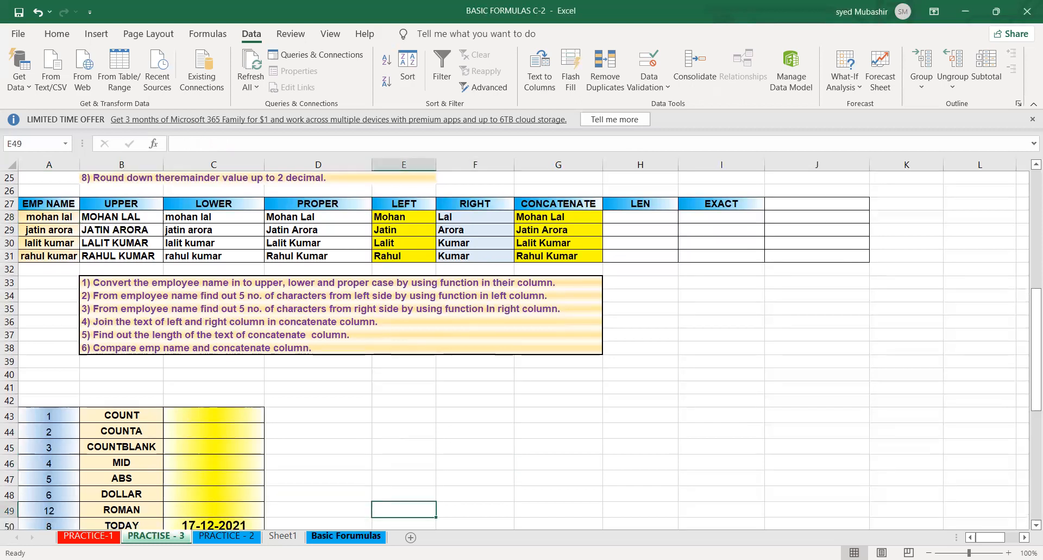
left_click(336, 528)
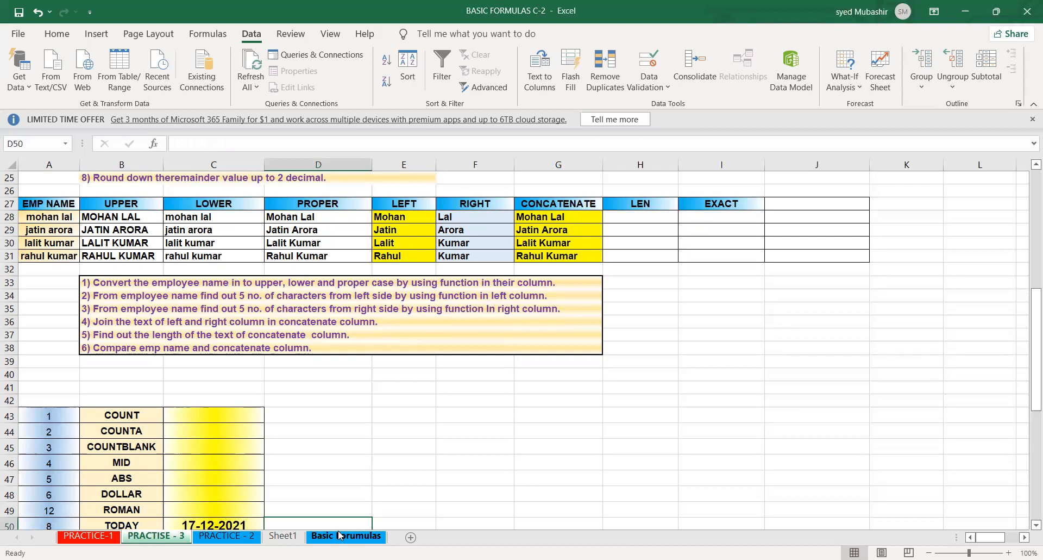
- Open the Basic Forumulas sheet and inspect the NOW formula in its function list
left_click(340, 535)
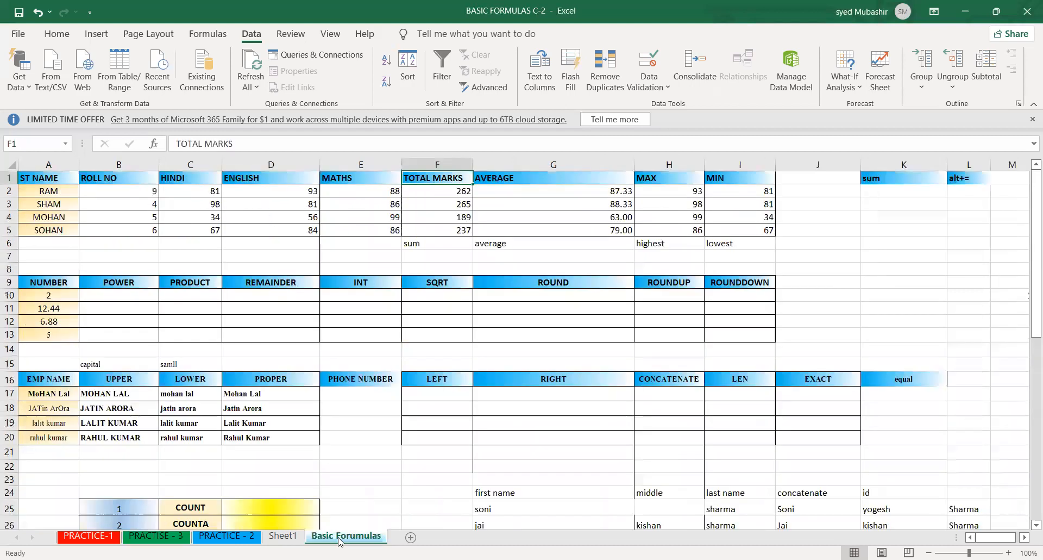
left_click(299, 468)
left_click(366, 494)
key("Down")
key("Down")
key("Down")
key("Down")
key("Down")
key("Down")
key("Down")
key("Down")
key("Down")
key("Down")
key("Down")
key("Down")
key("Down")
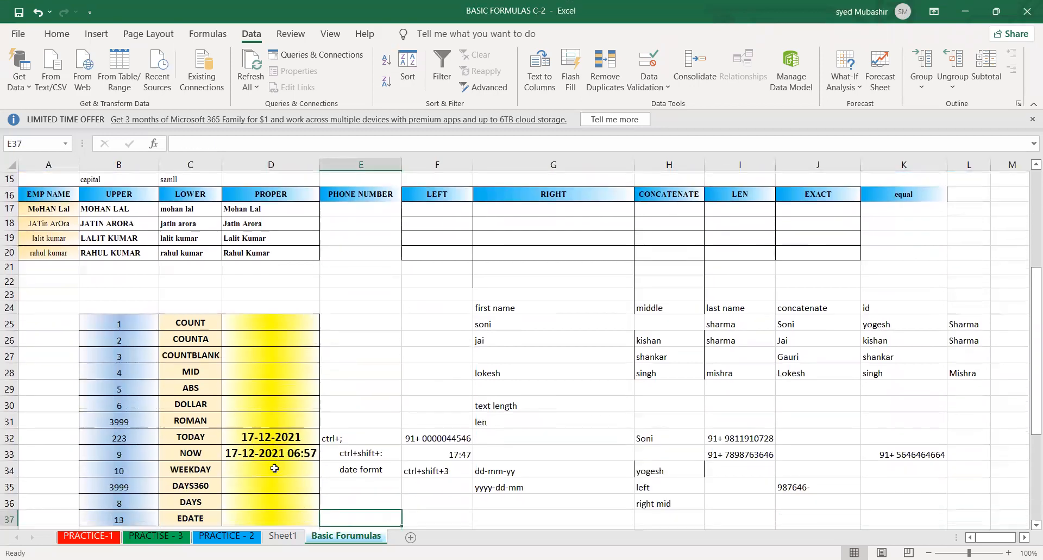
left_click(281, 456)
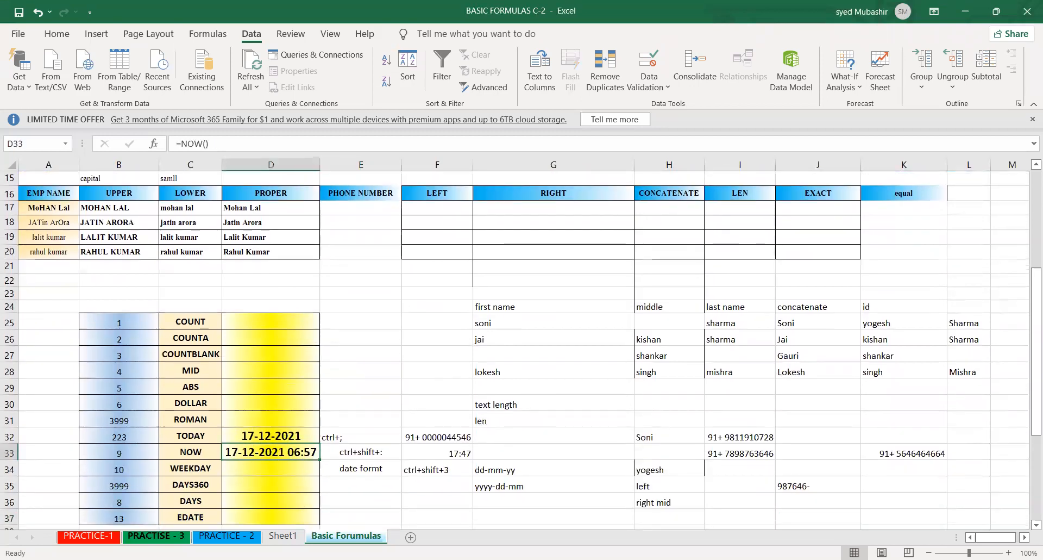
- Return to the PRACTISE - 3 sheet and go to cell D50 in the TODAY row of the function list
left_click(143, 537)
left_click(170, 445)
key("Down")
key("Down")
key("Down")
key("Down")
key("Down")
key("Down")
key("Down")
key("Down")
key("Down")
key("Down")
key("Down")
key("Down")
key("Down")
key("Up")
key("Up")
key("Up")
key("Up")
key("Up")
key("Up")
key("Up")
key("Up")
key("Right")
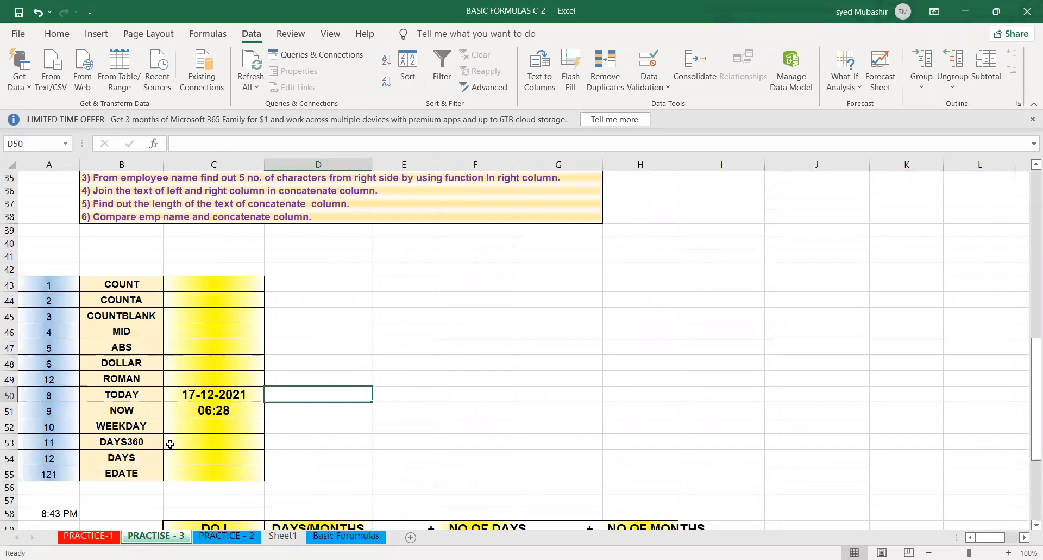
- Replace the fixed date in cell C50 of the TODAY row with the formula =TODAY() and check the entered formula
type("=")
key("BackSpace")
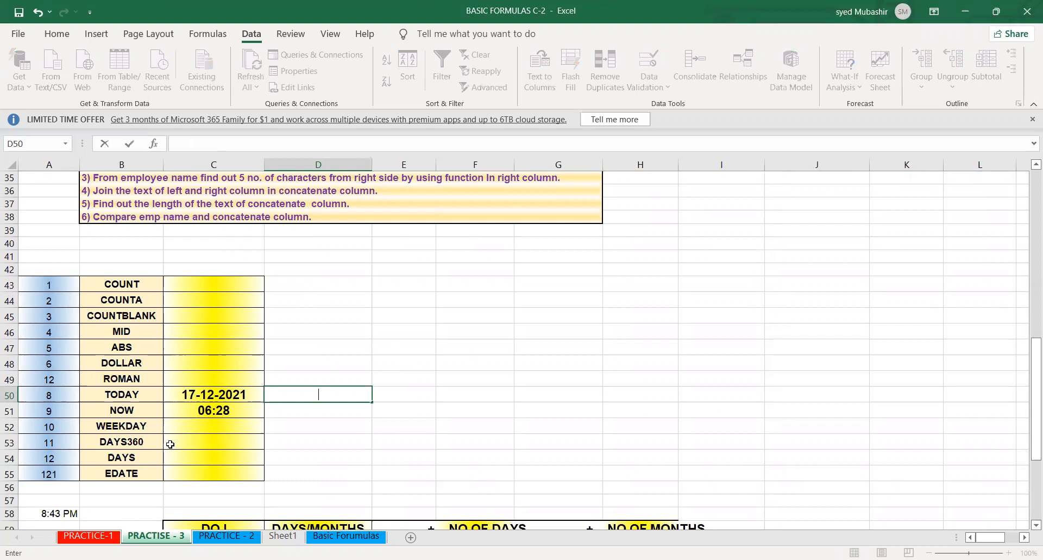
left_click(233, 394)
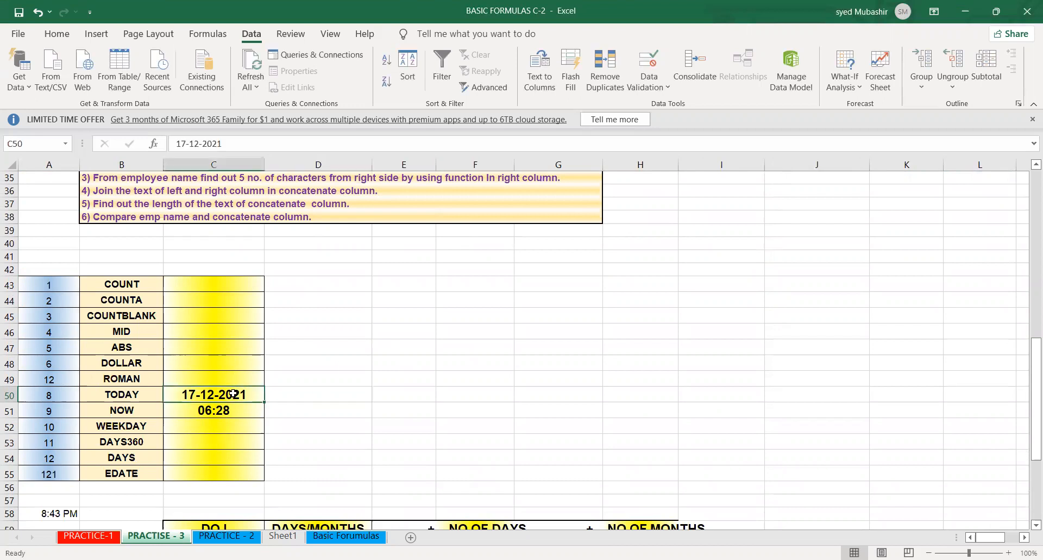
key("BackSpace")
type("=")
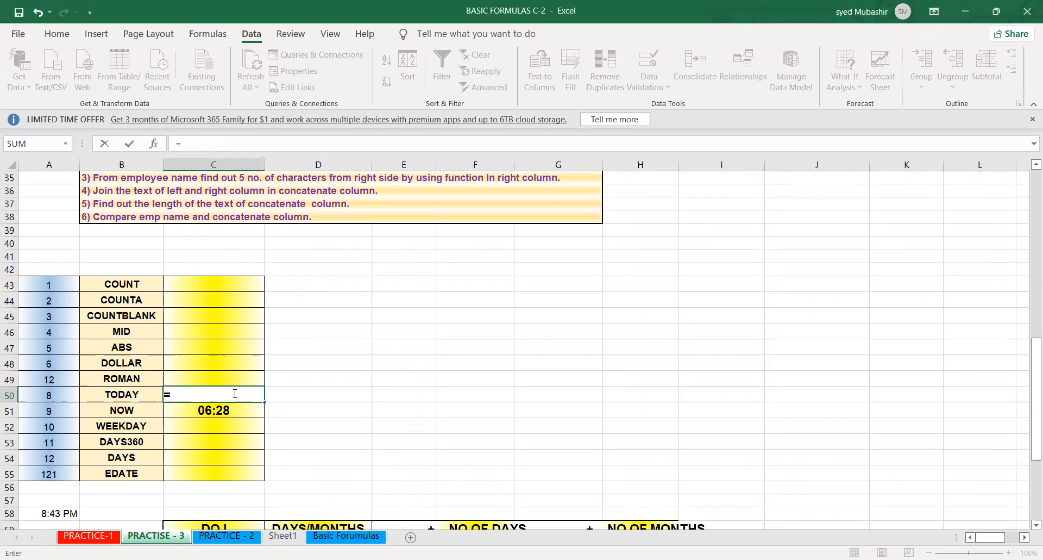
type("today")
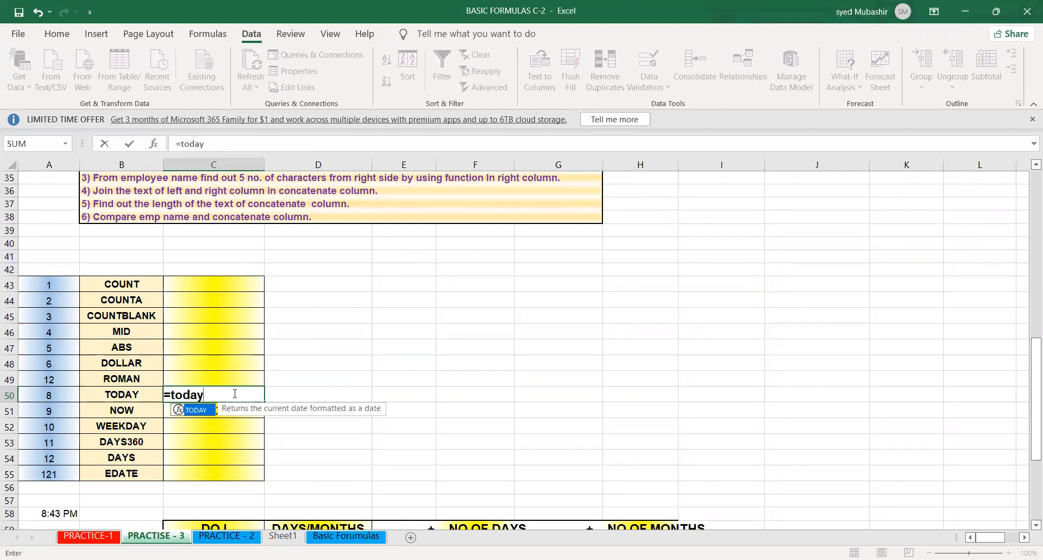
key("Tab")
key("Return")
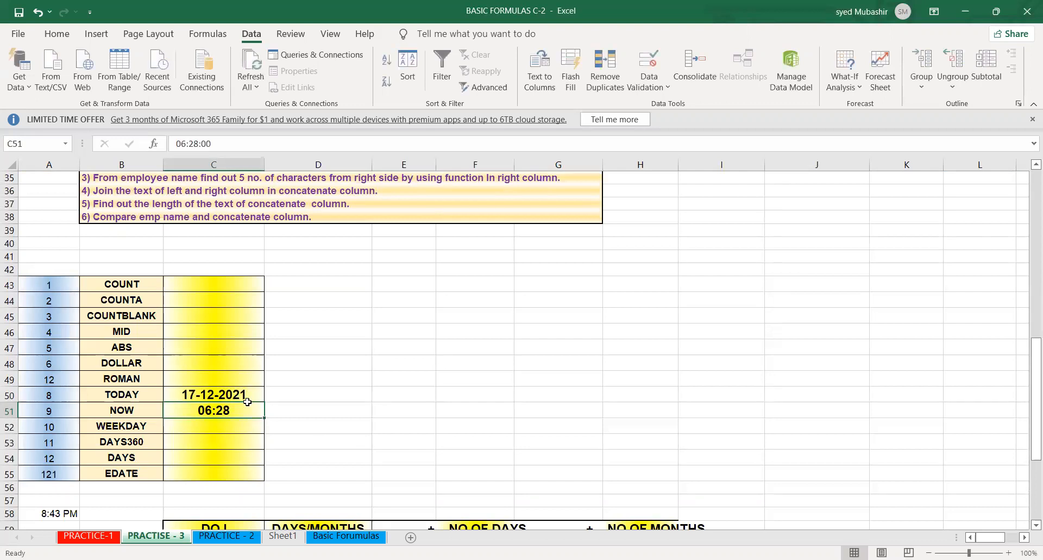
key("Up")
key("Right")
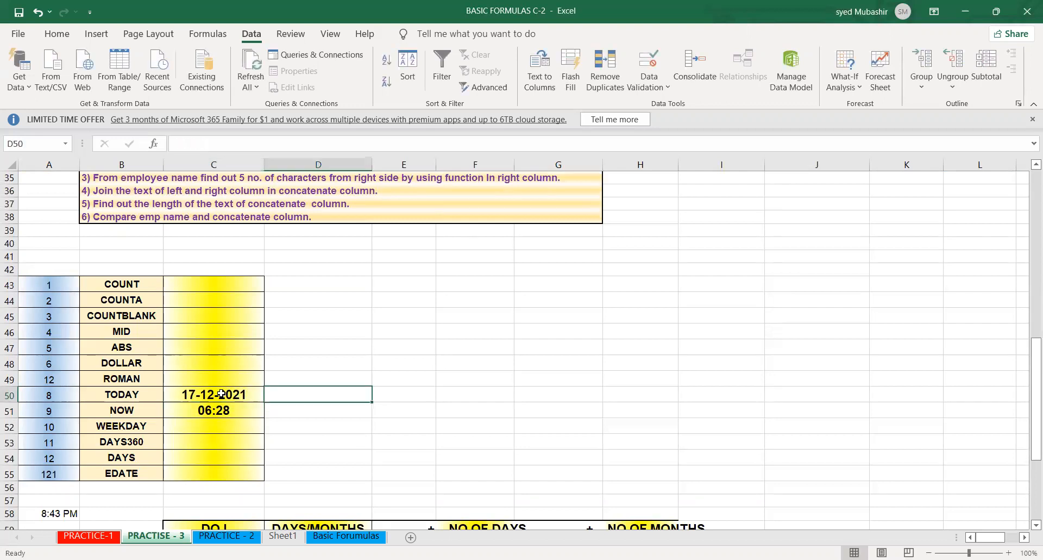
left_click(221, 394)
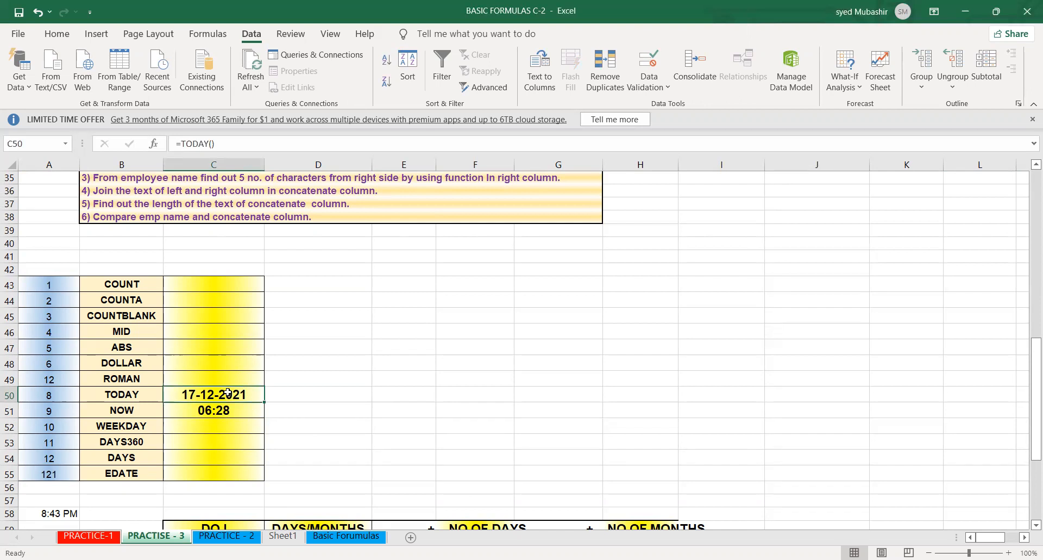
- Replace the fixed time in cell C51 of the NOW row with the formula =NOW() and check the entered formula
left_click(247, 410)
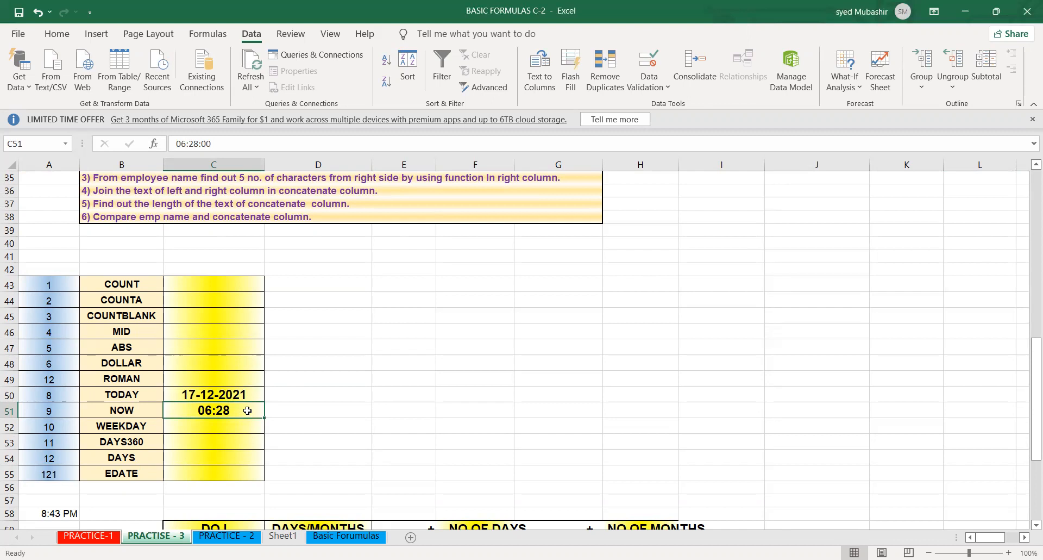
key("BackSpace")
type("+")
key("BackSpace")
type("=")
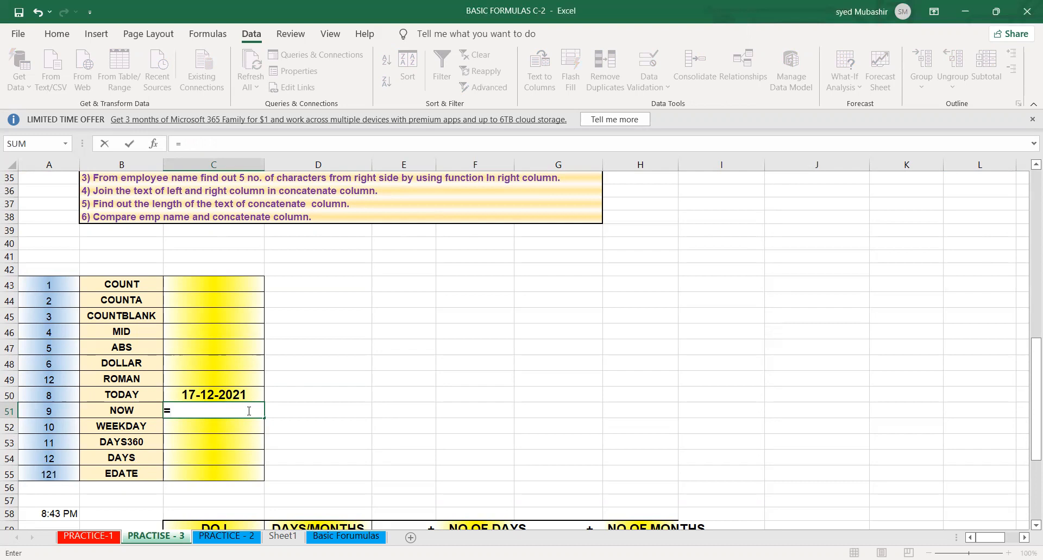
type("now")
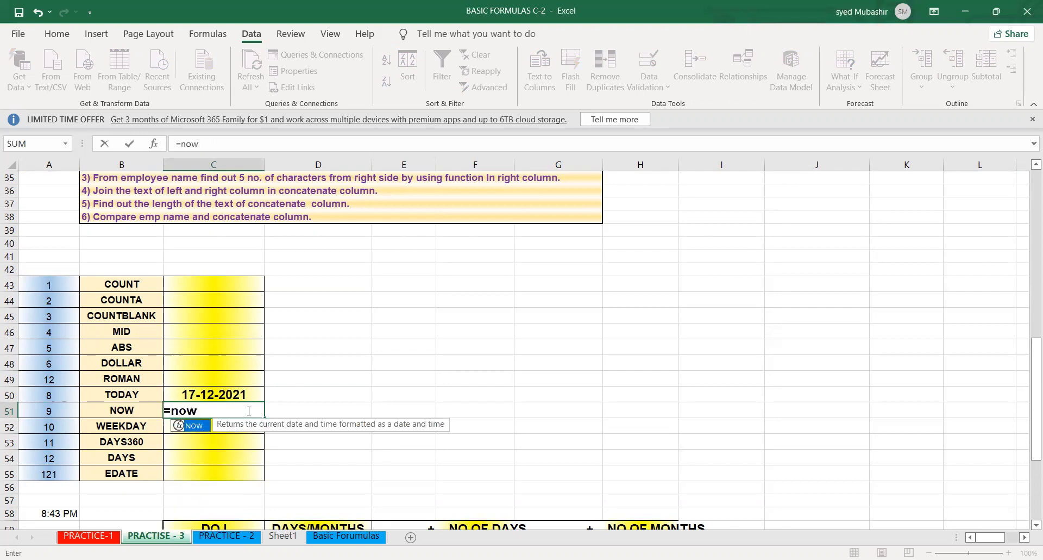
type("(")
key("Return")
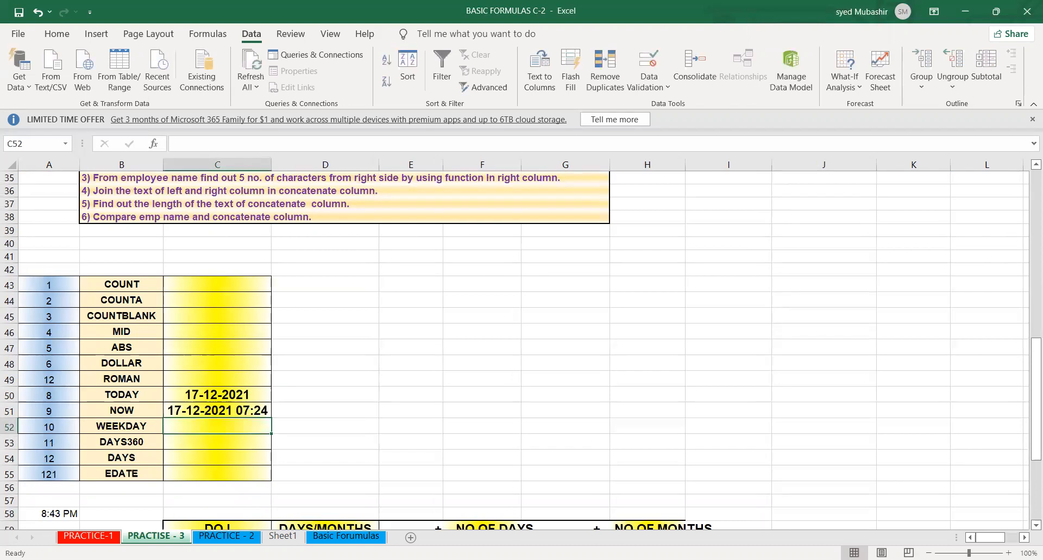
key("Up")
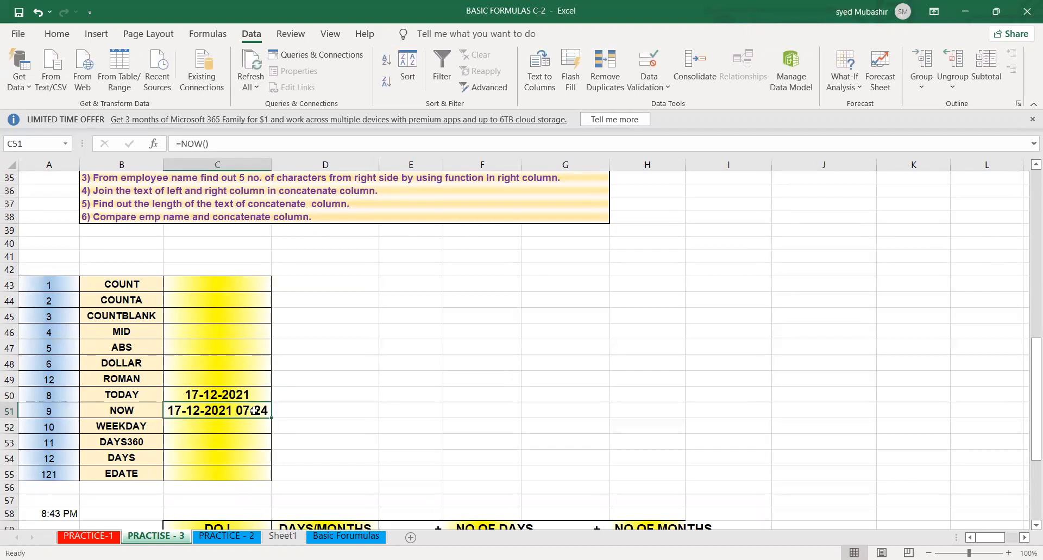
- Try the Time number format on the NOW result in cell C51 and undo it
left_click(58, 34)
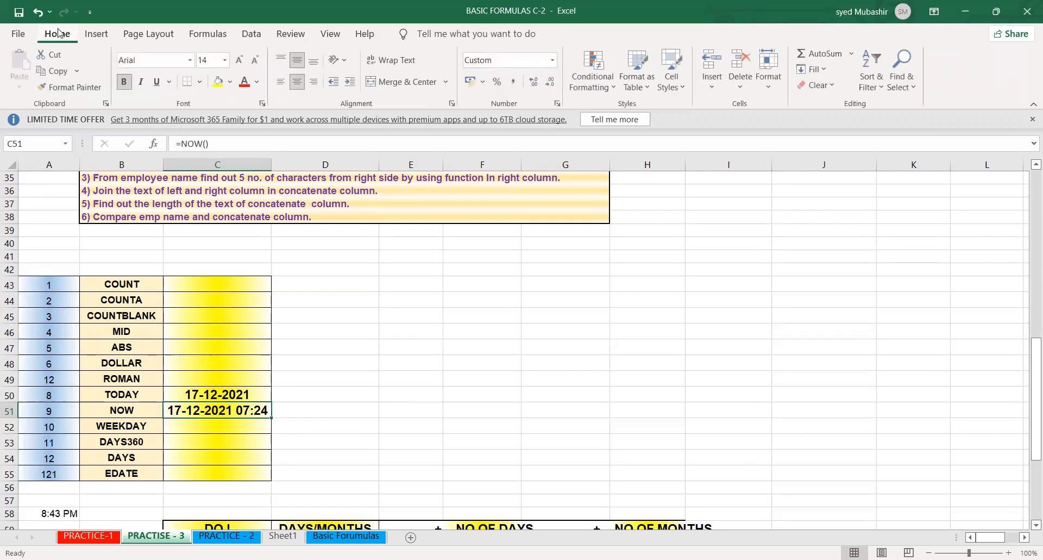
left_click(551, 61)
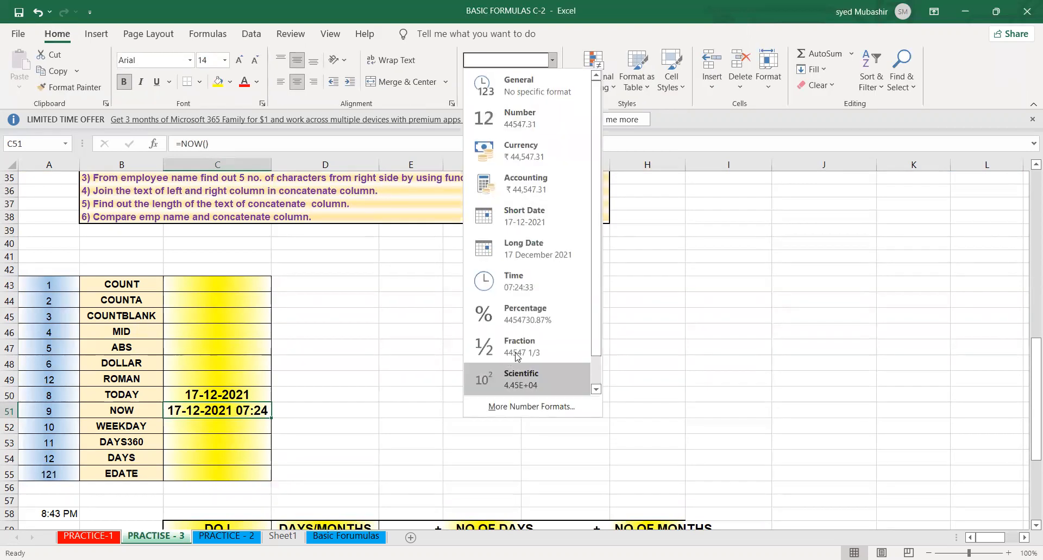
left_click(522, 281)
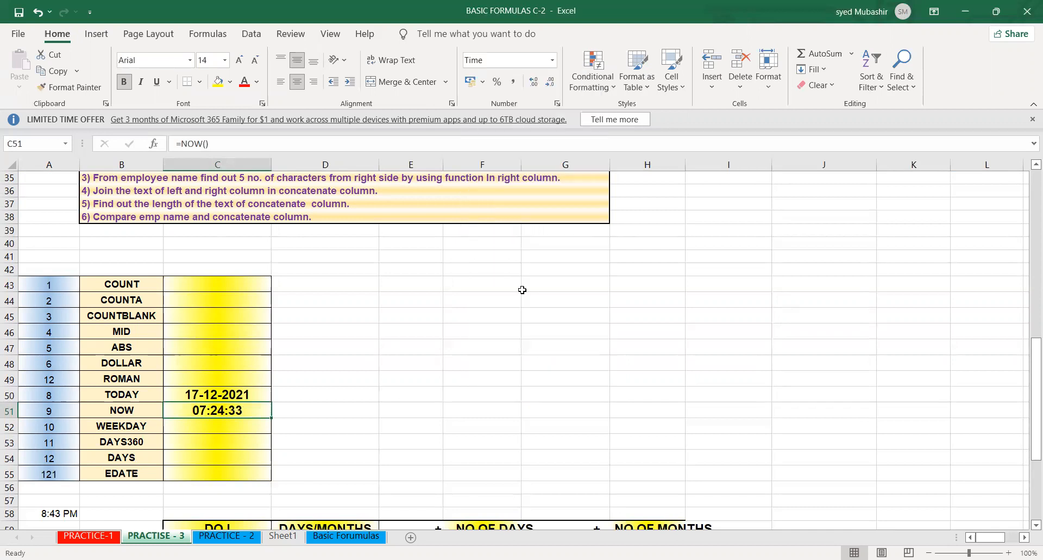
left_click(375, 408)
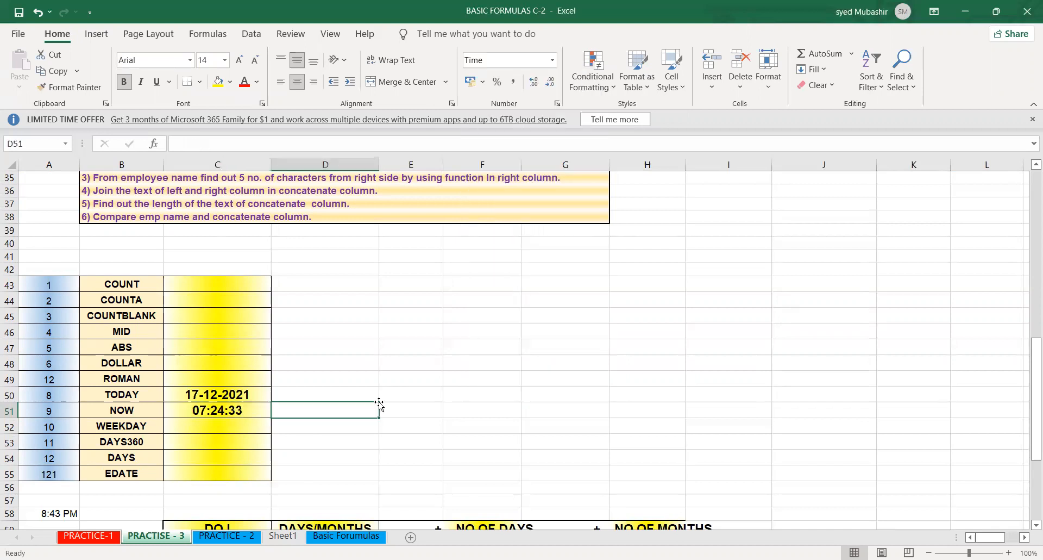
left_click(225, 410)
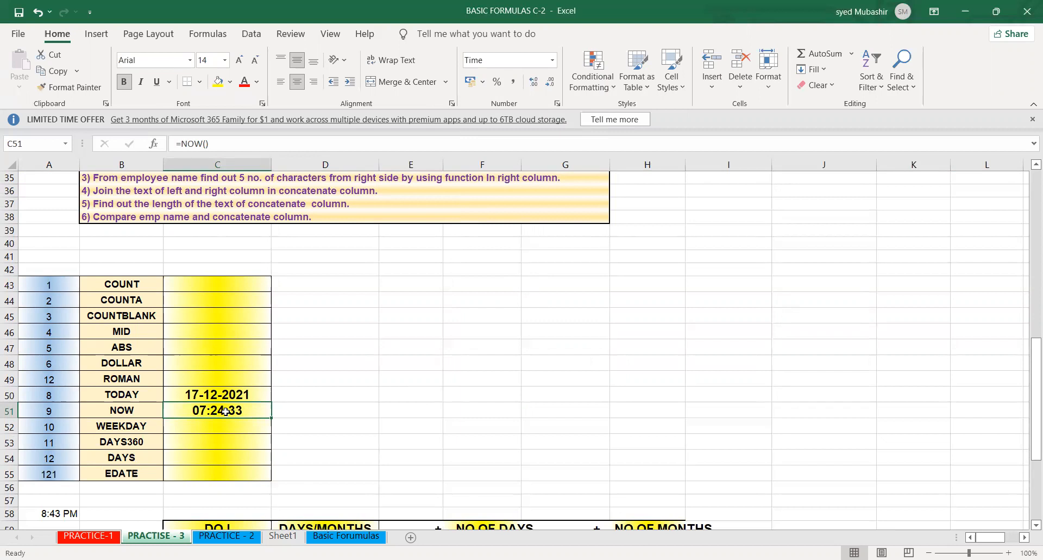
key("ctrl+z")
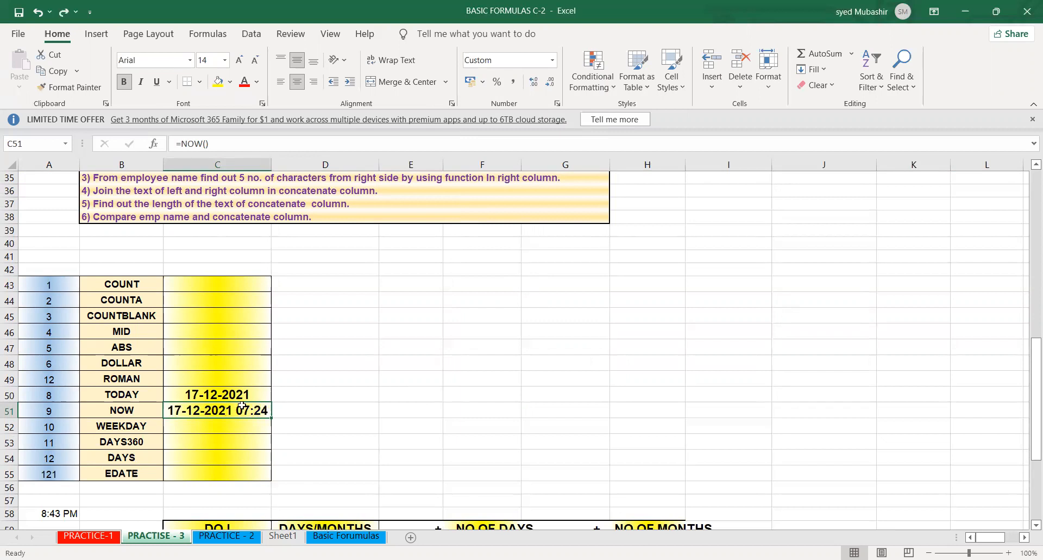
left_click(350, 426)
left_click(321, 457)
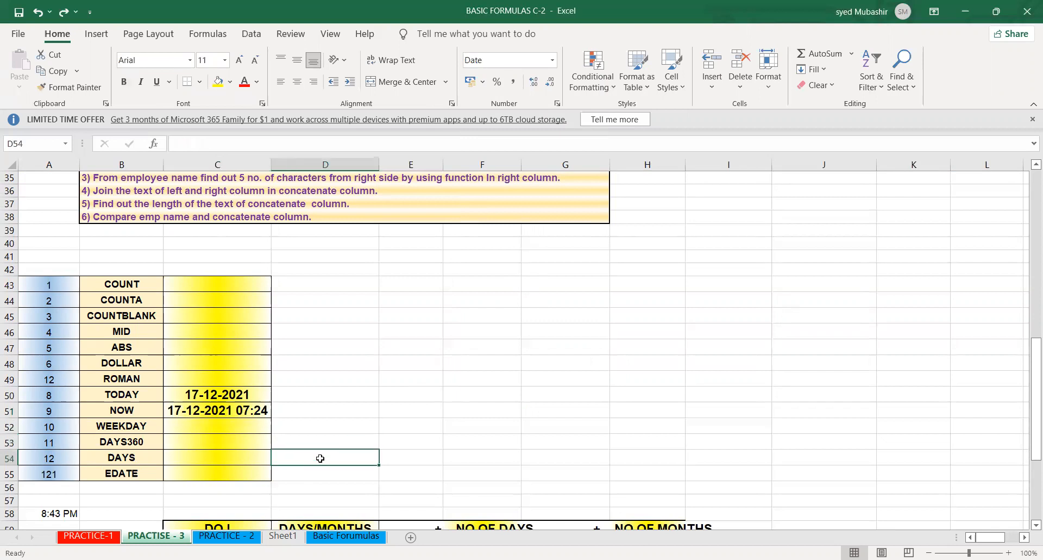
- Open the Basic Forumulas sheet and apply the Time number format to the empty cell E29 beside the ABS row
left_click(335, 536)
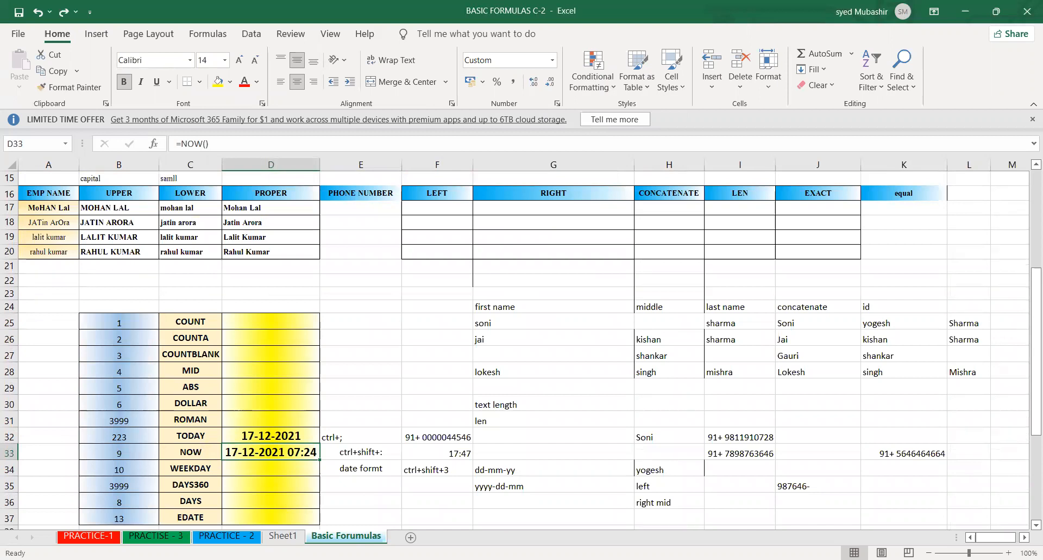
left_click(290, 510)
left_click(338, 514)
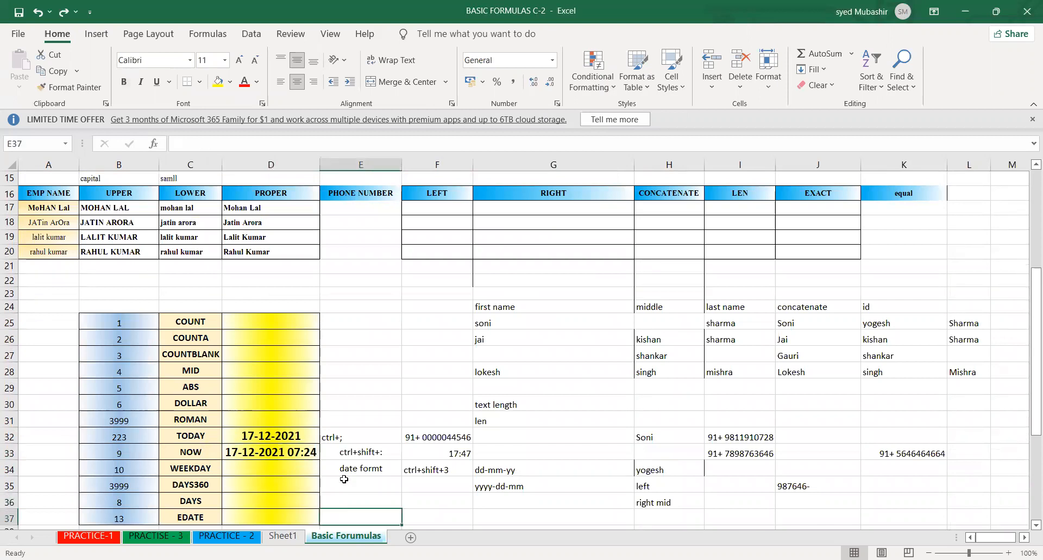
left_click(360, 381)
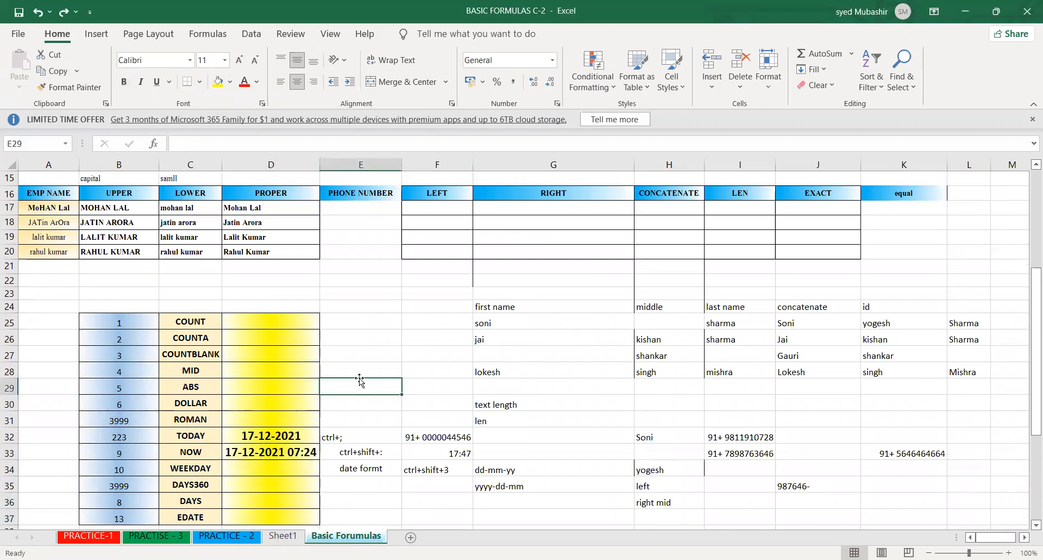
left_click(552, 61)
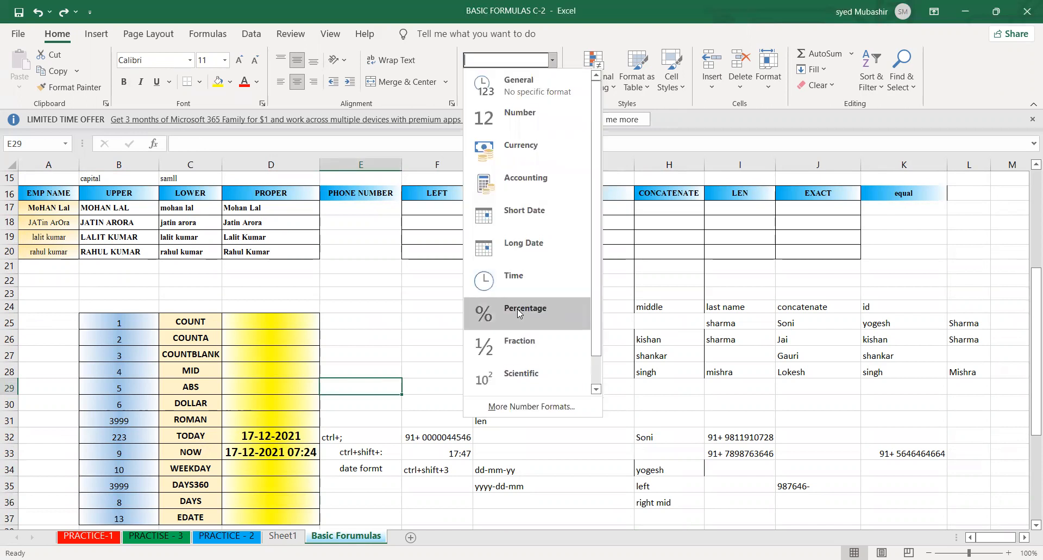
left_click(514, 283)
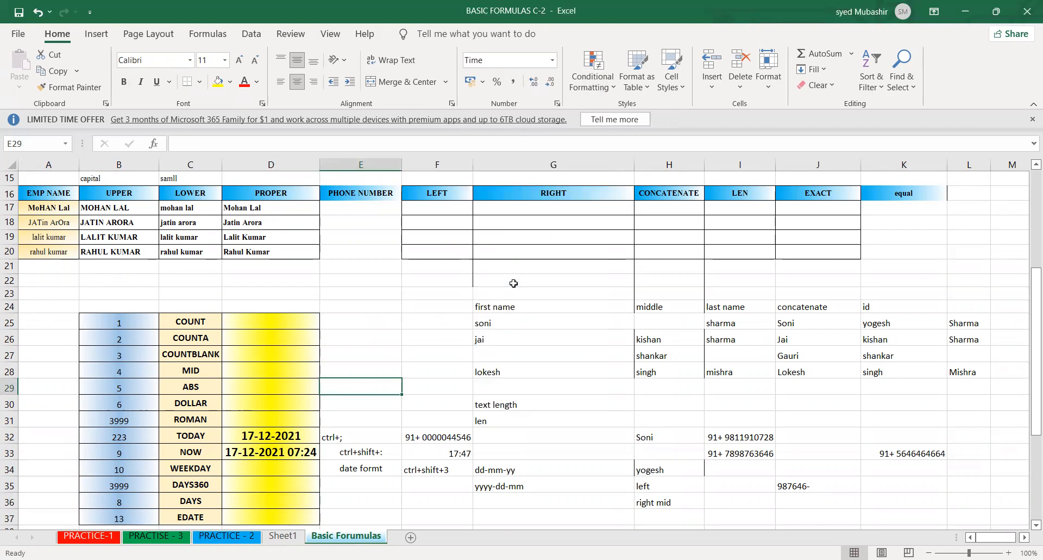
- Review the date and time shortcut notes beside the TODAY and NOW rows, then inspect the NOW formula in cell D33
left_click_drag(415, 439, 360, 493)
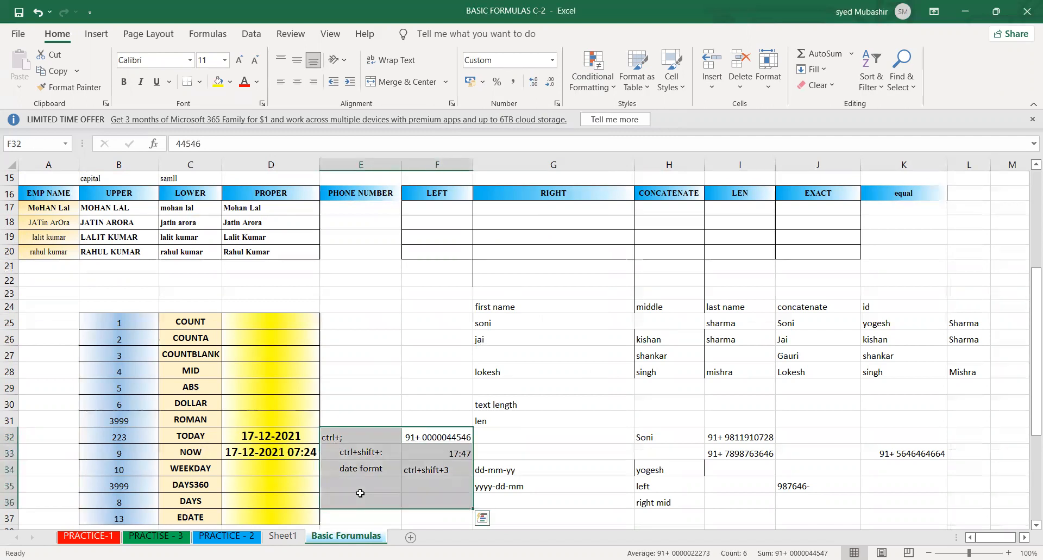
left_click(349, 434)
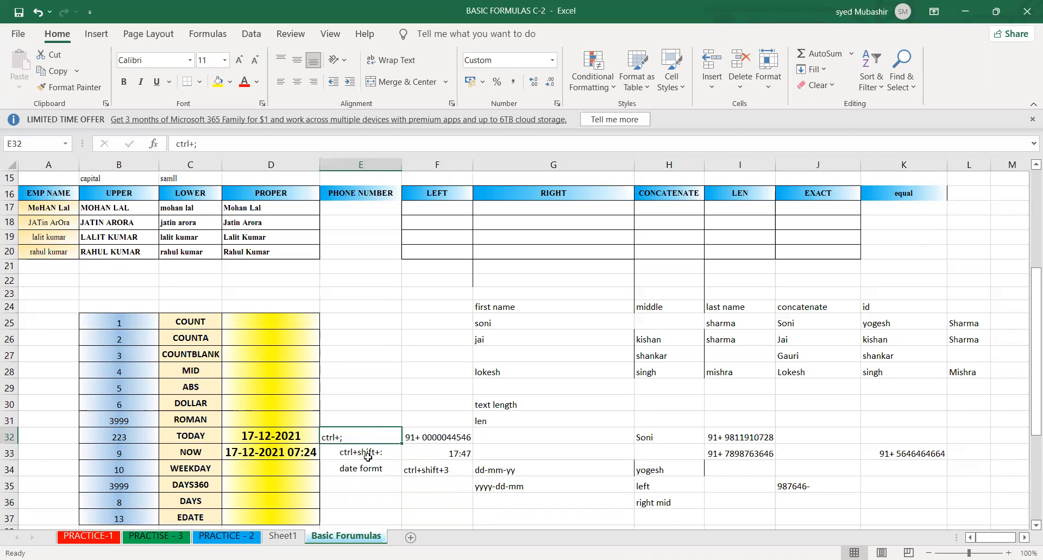
left_click(324, 460)
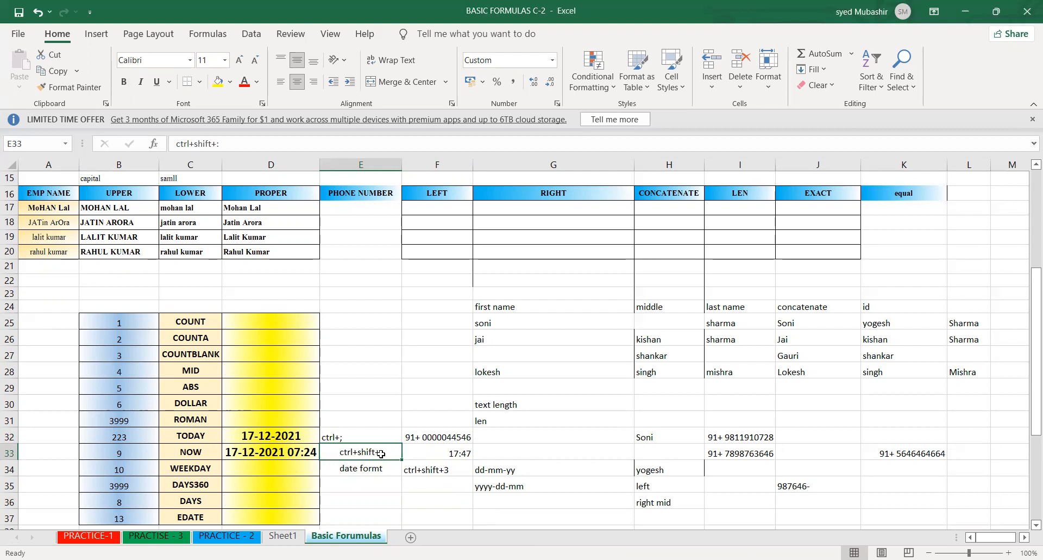
left_click(296, 451)
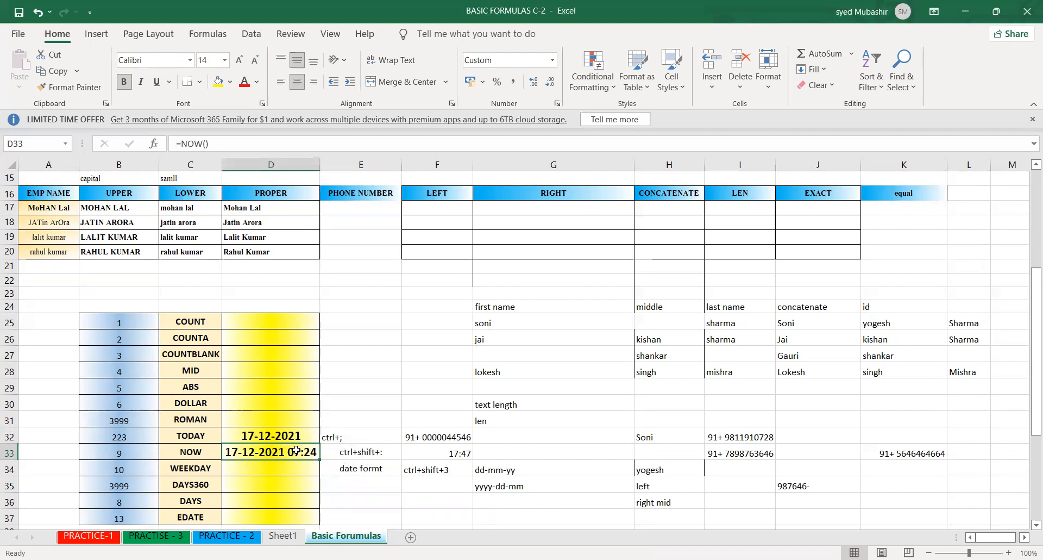
- Examine the doj table below the function list, including its year, month and day columns and the DATE formulas in column E
left_click(390, 506)
key("Down")
key("Down")
key("Down")
key("Down")
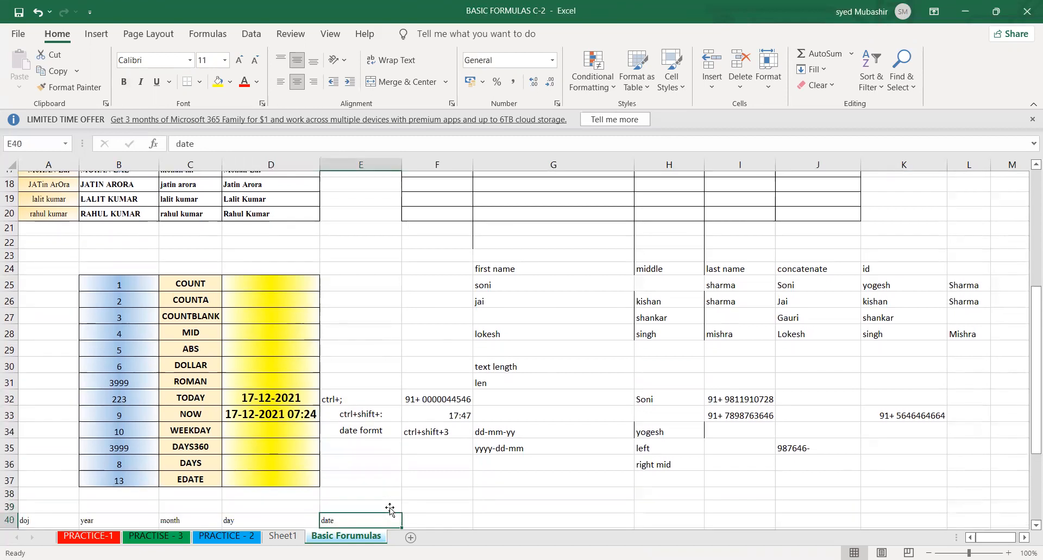
key("Down")
key("Down")
key("Down")
key("Down")
key("Down")
key("Down")
key("Down")
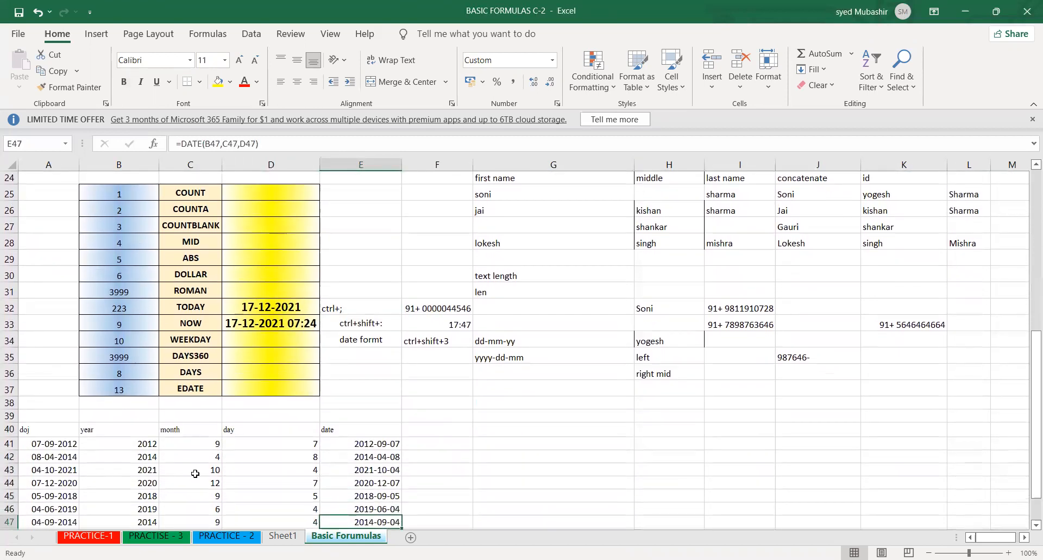
left_click_drag(139, 432, 196, 519)
left_click(264, 472)
left_click(343, 465)
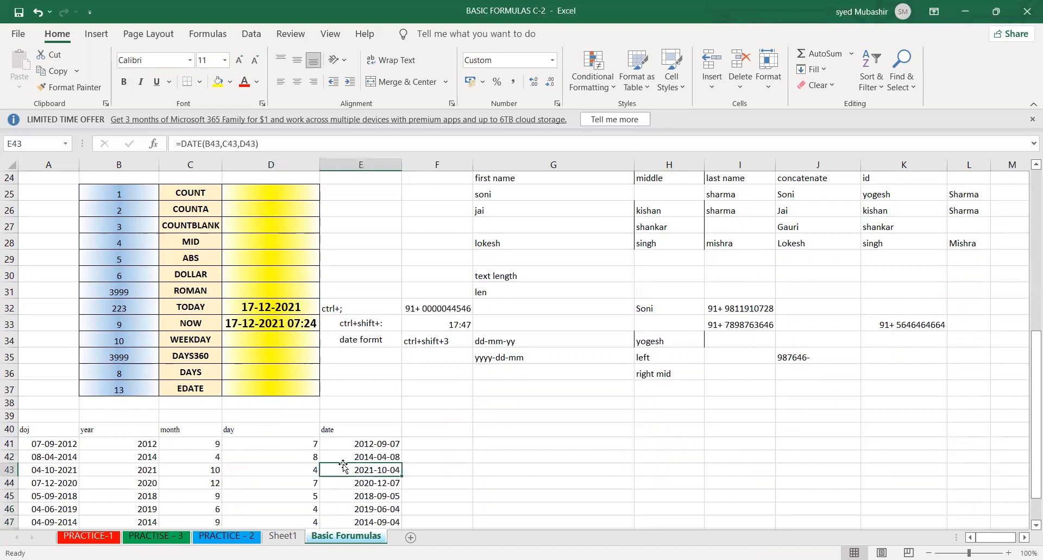
left_click_drag(349, 442, 364, 511)
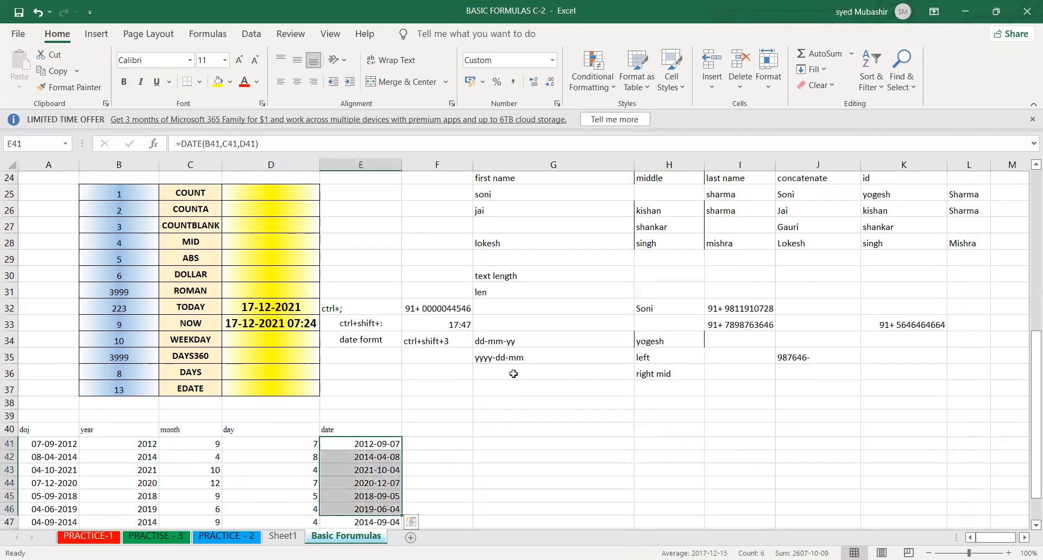
- Enter the sample text "nine-sept-two thuand" in cell G37 and delete it again
left_click(485, 390)
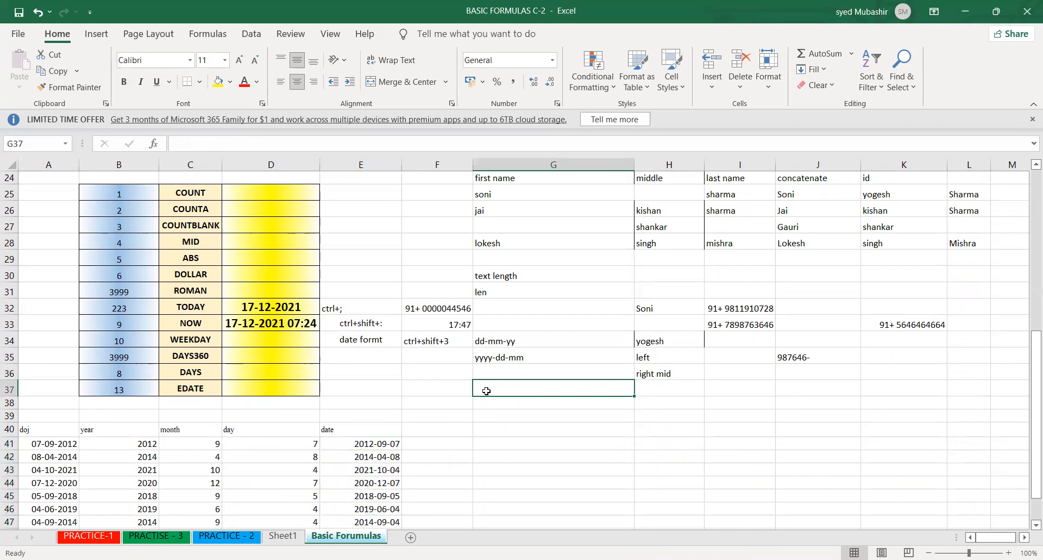
type("9")
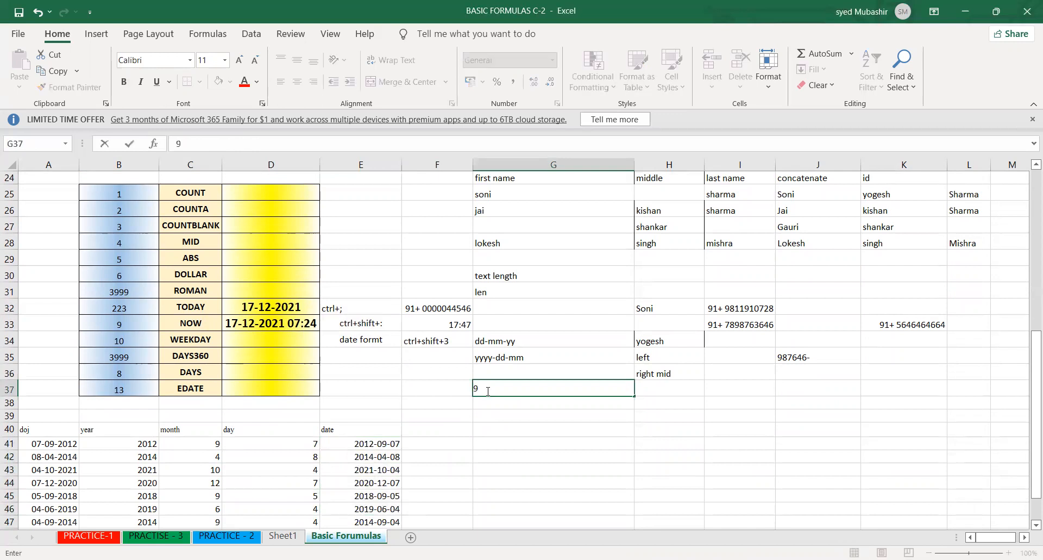
key("BackSpace")
key("BackSpace")
type("nine-sept-tworth")
key("BackSpace")
key("BackSpace")
key("BackSpace")
type("thuan")
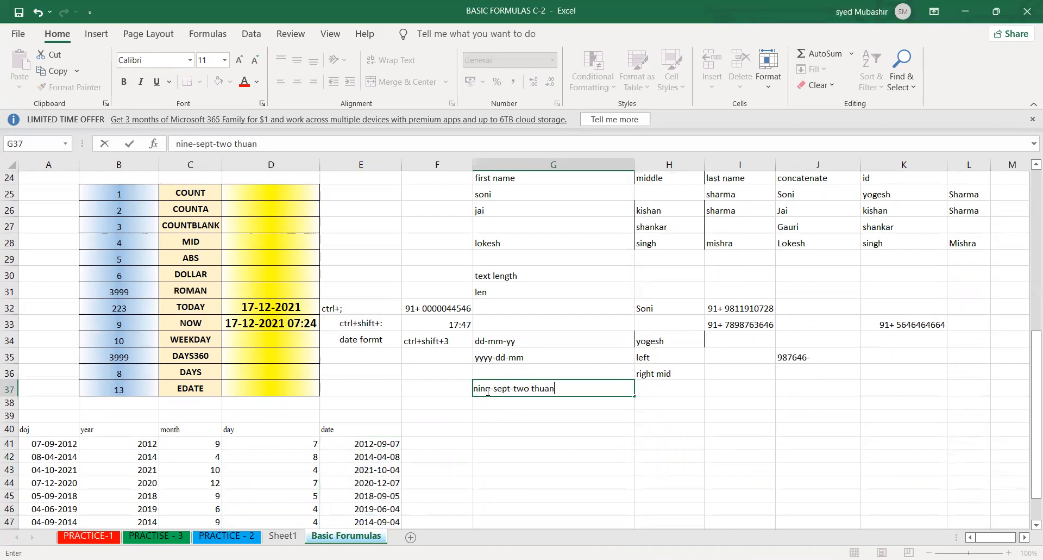
type("d")
key("Return")
left_click(565, 469)
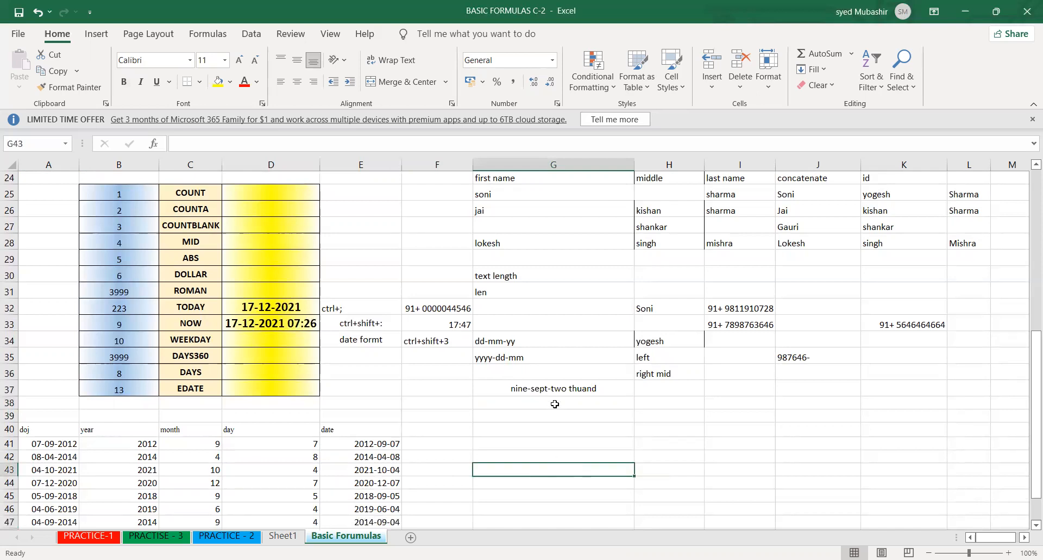
left_click(547, 388)
key("Delete")
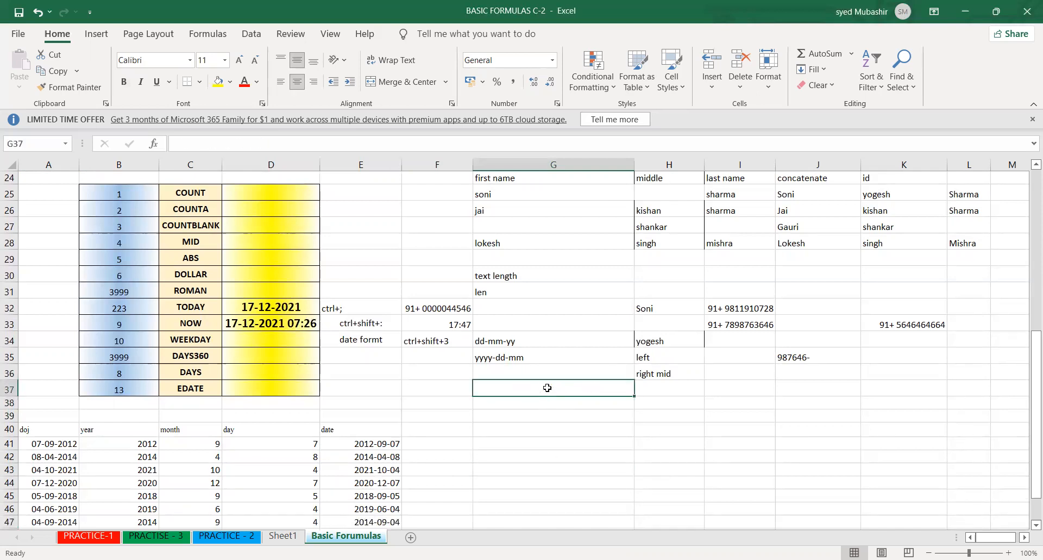
- Review the month column of the doj table and add the heading "month name" in cell F40 beside the date heading
left_click(193, 444)
left_click(198, 523, "shift")
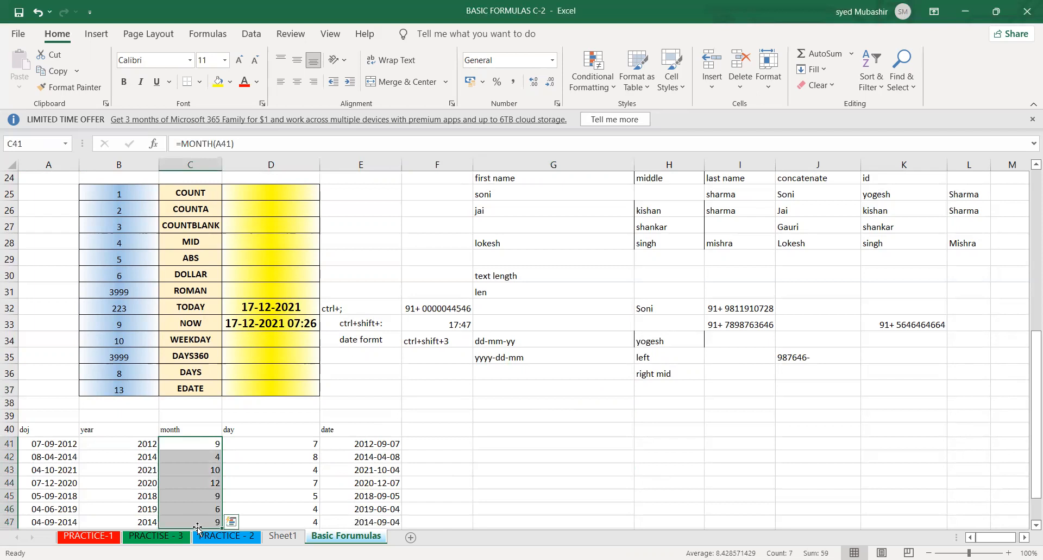
left_click(430, 426)
type("month name")
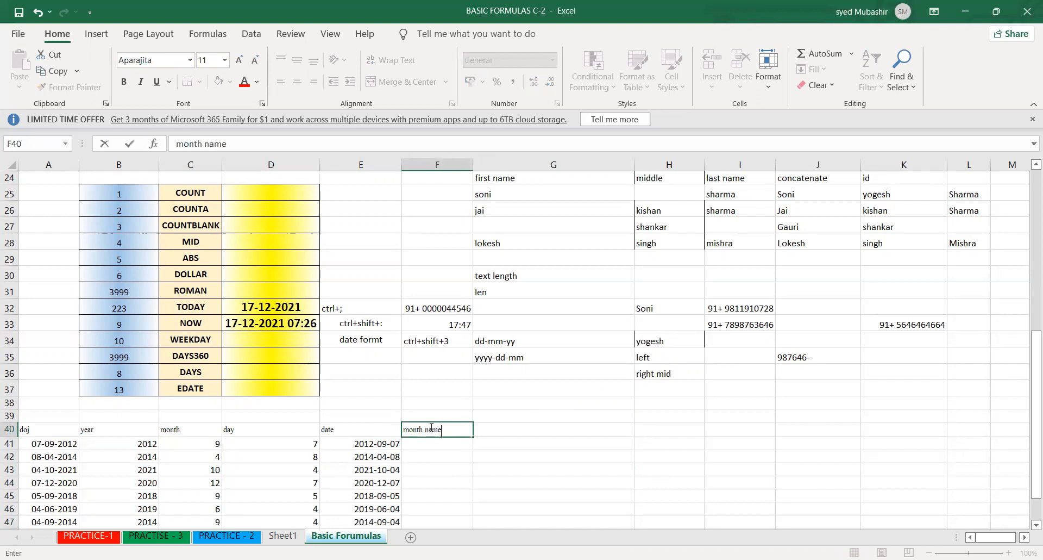
key("Return")
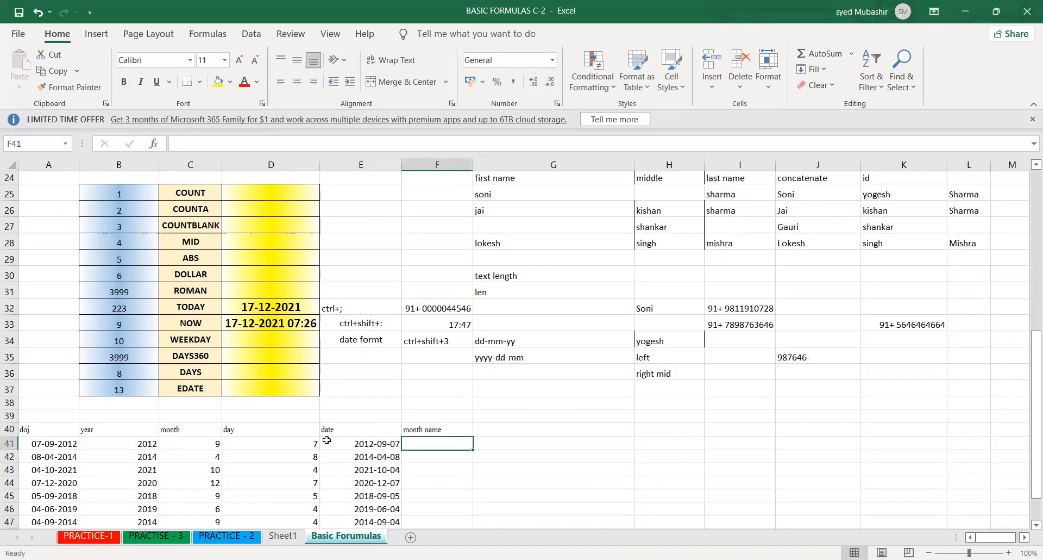
- Check the MONTH formula in C41 against the doj dates and extend the heading in F40 to "month name text"
left_click(196, 441)
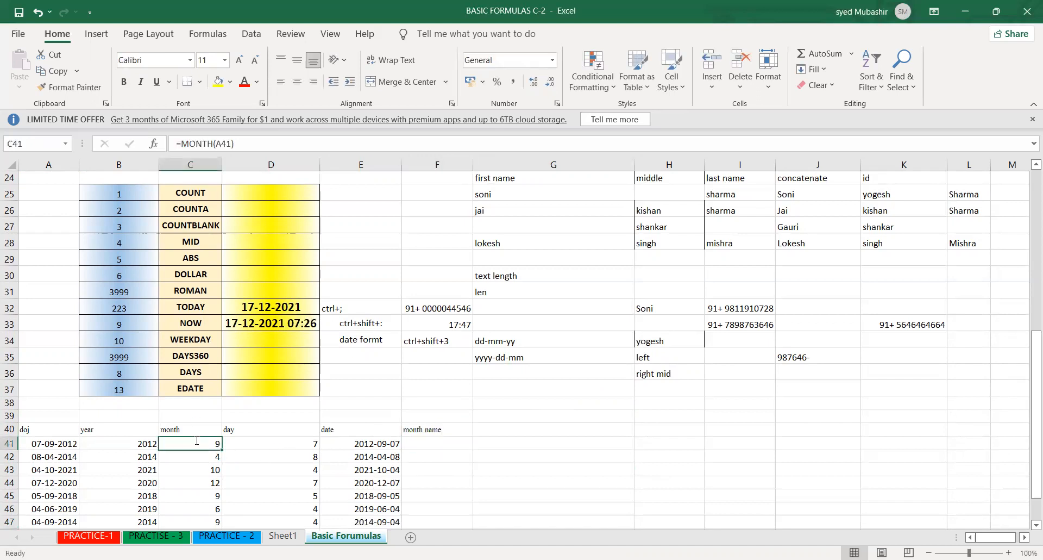
double_click(197, 441)
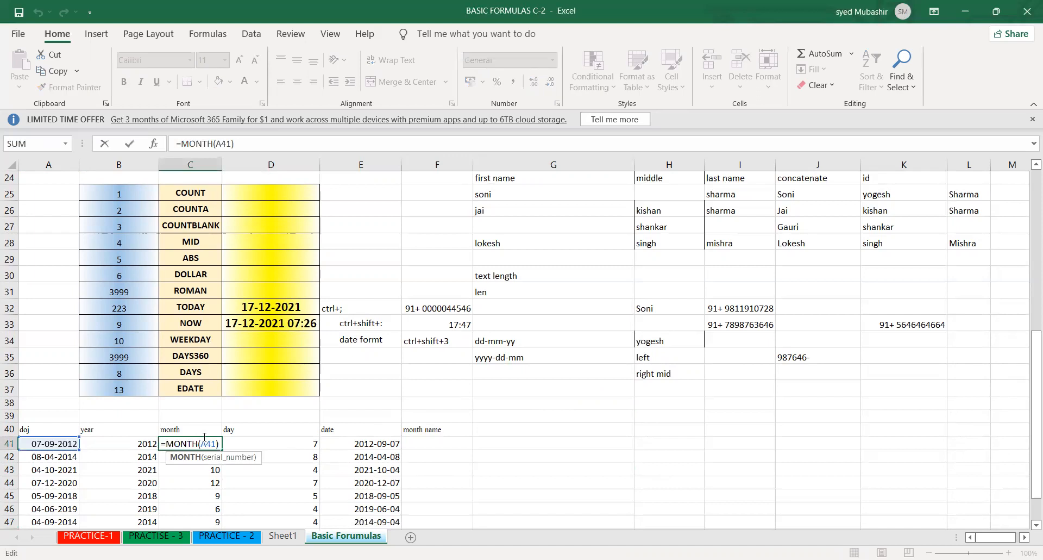
key("Return")
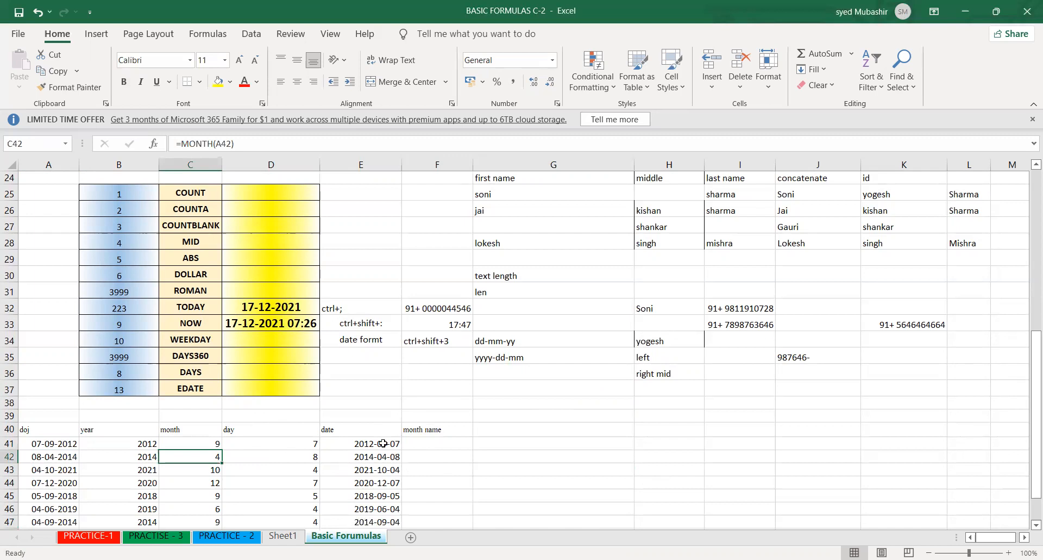
left_click_drag(72, 443, 71, 520)
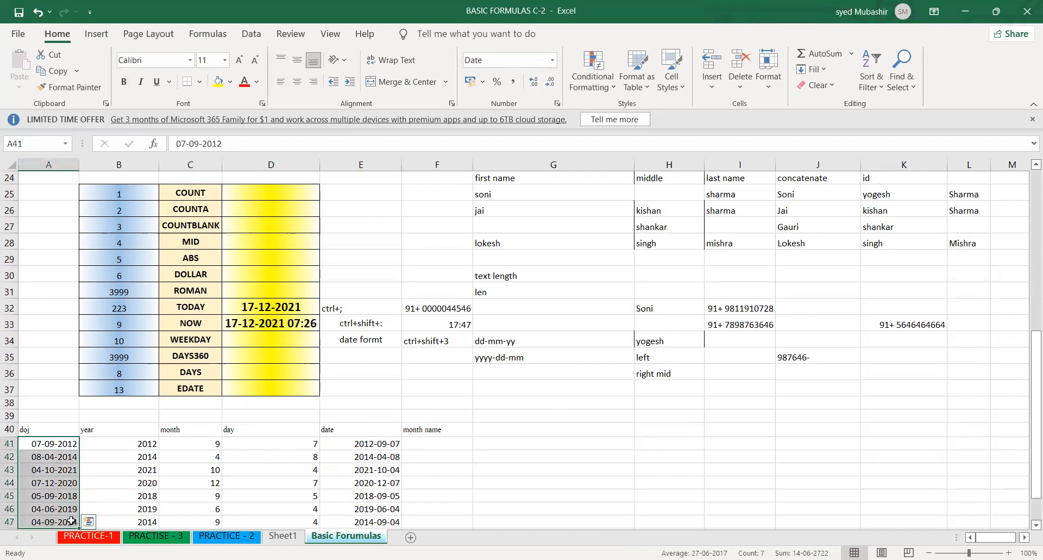
left_click(189, 504)
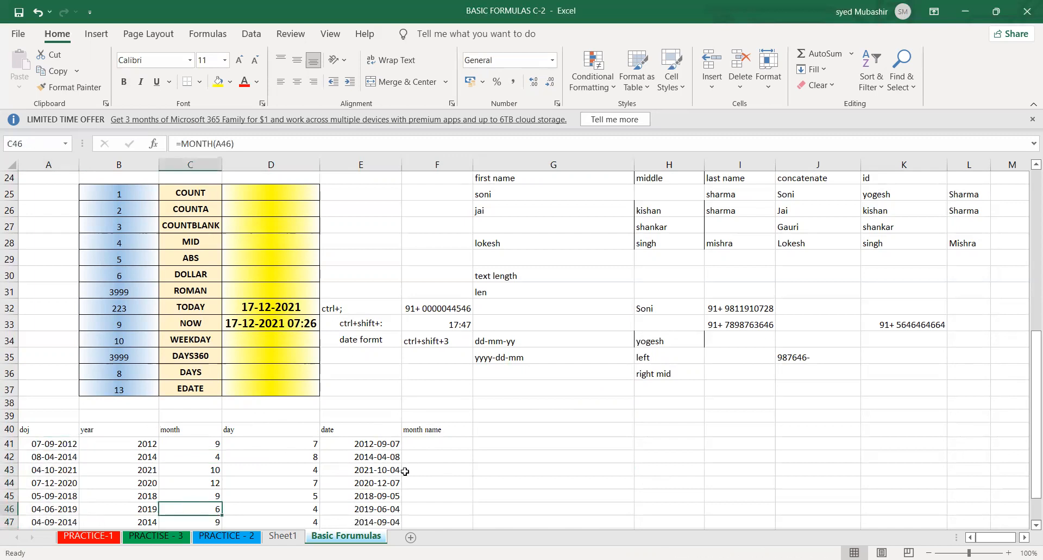
double_click(453, 430)
type("te")
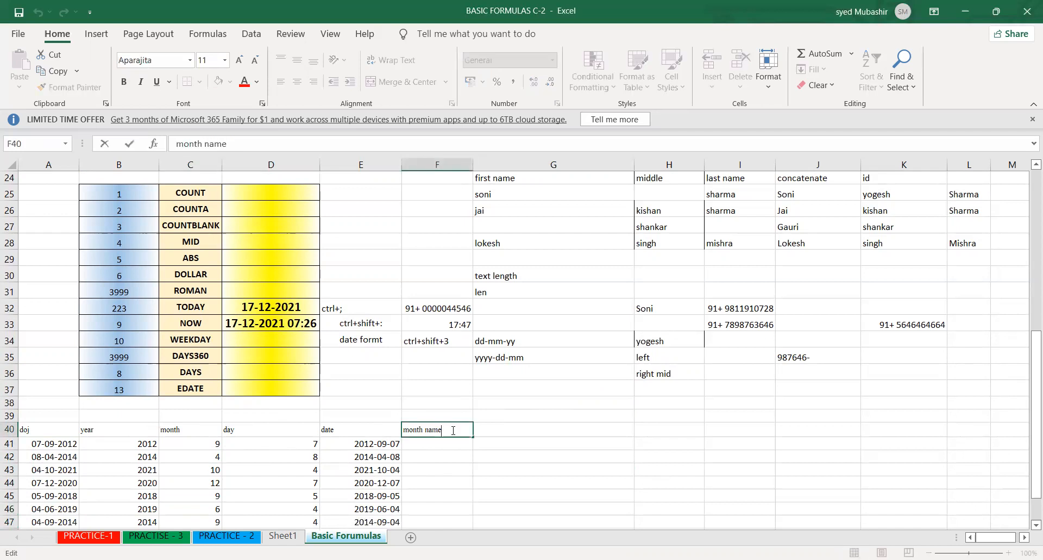
type("xt")
key("Return")
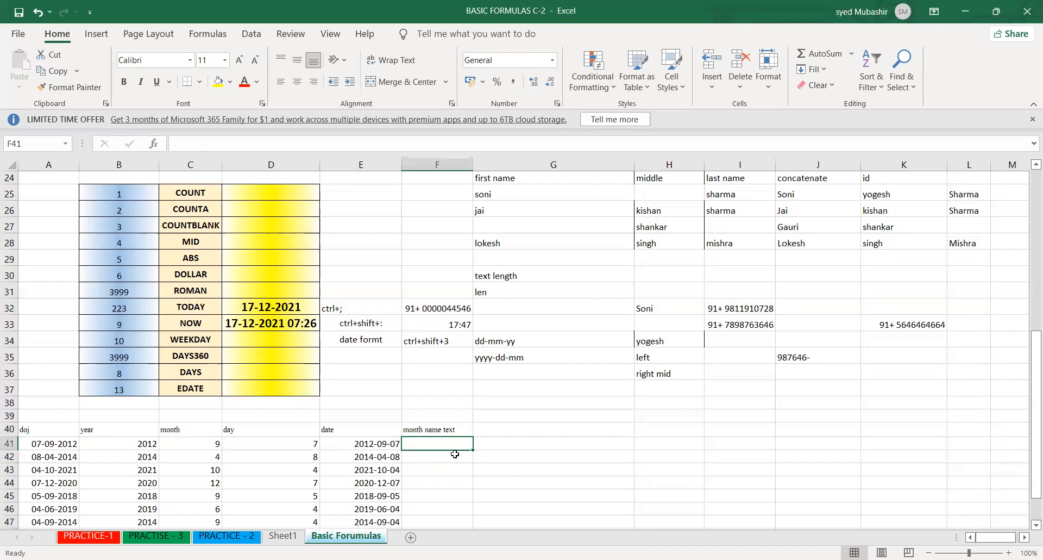
- Start a TEXT formula in F41, trying the month number in C41 as its value and removing that reference again
type("=")
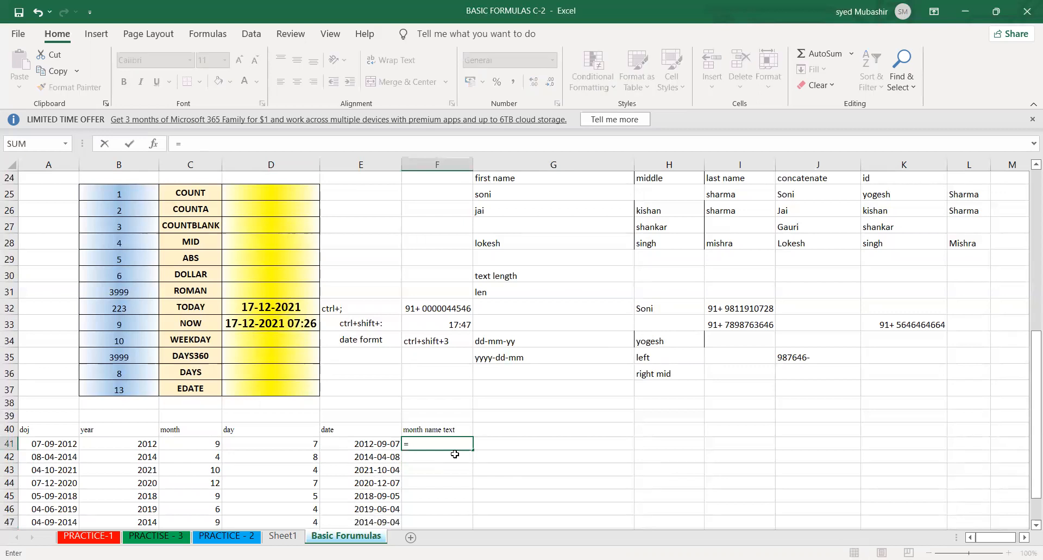
type("text")
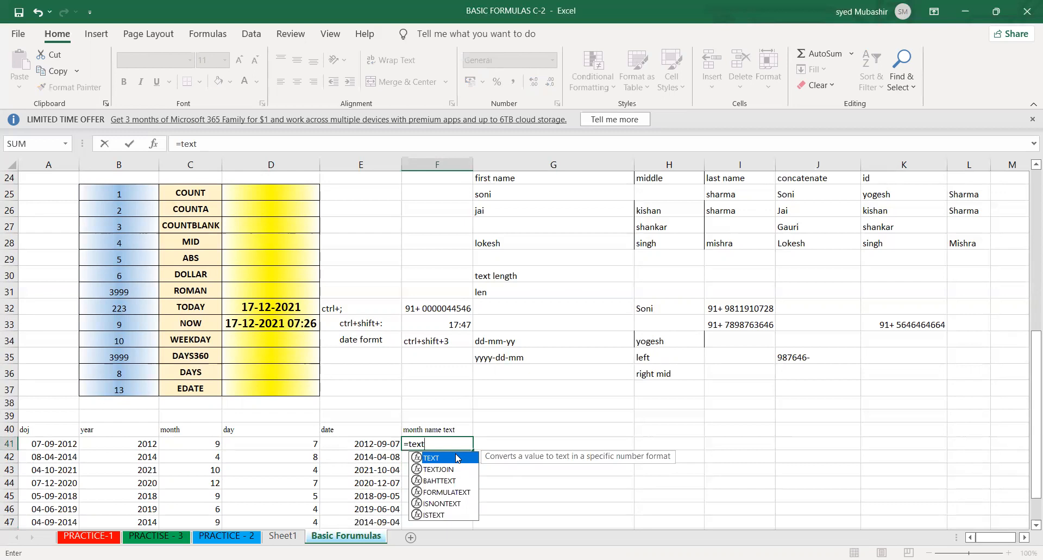
double_click(456, 458)
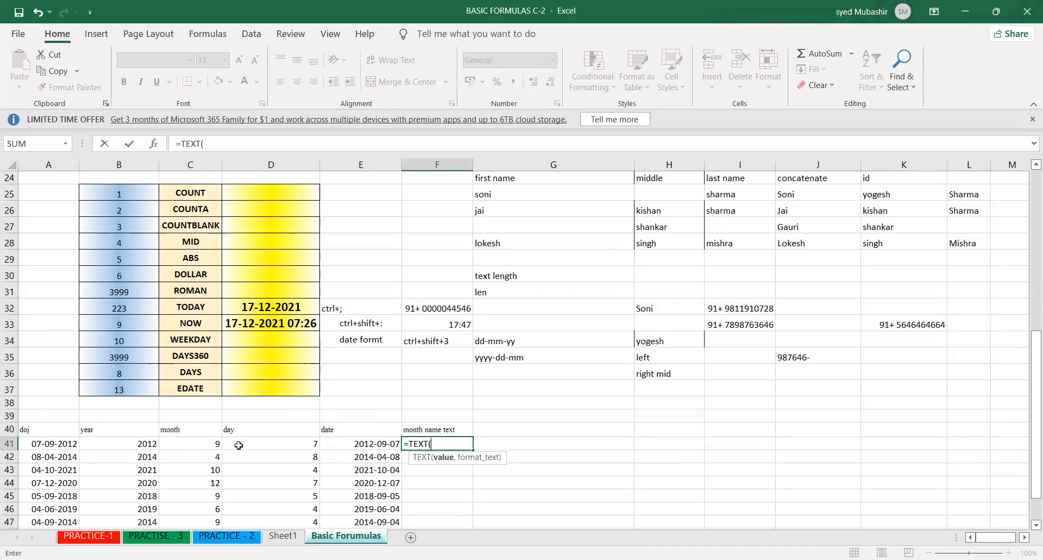
left_click(205, 441)
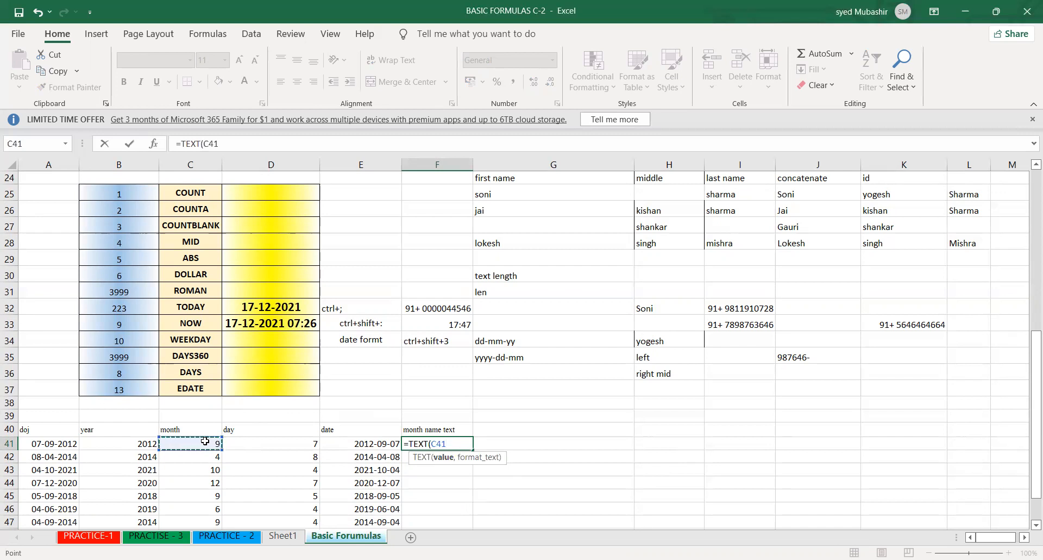
key("BackSpace")
key("BackSpace")
key("BackSpace")
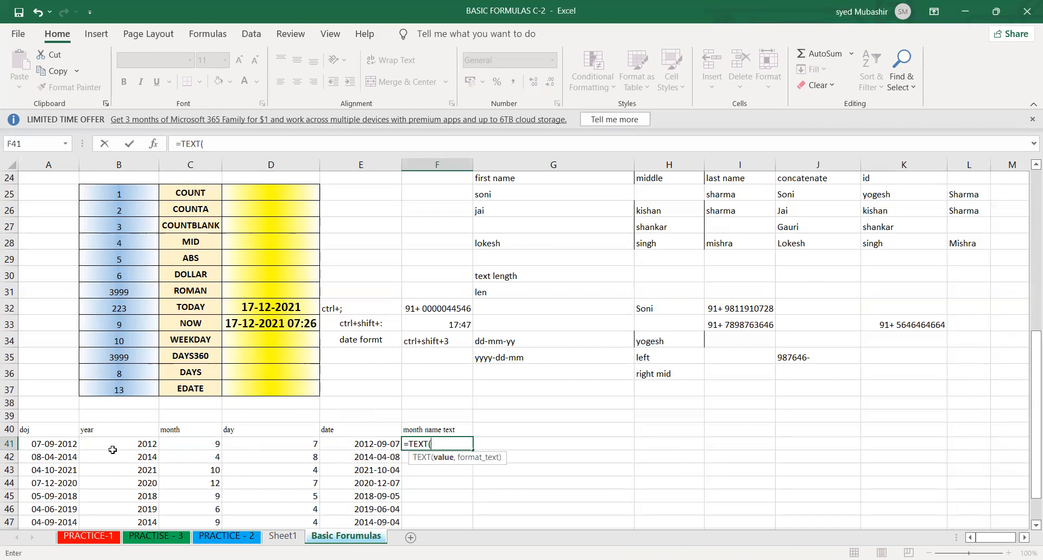
- Complete the TEXT formula in F41 with the date in E41 as value and a quoted m as format text
left_click(339, 444)
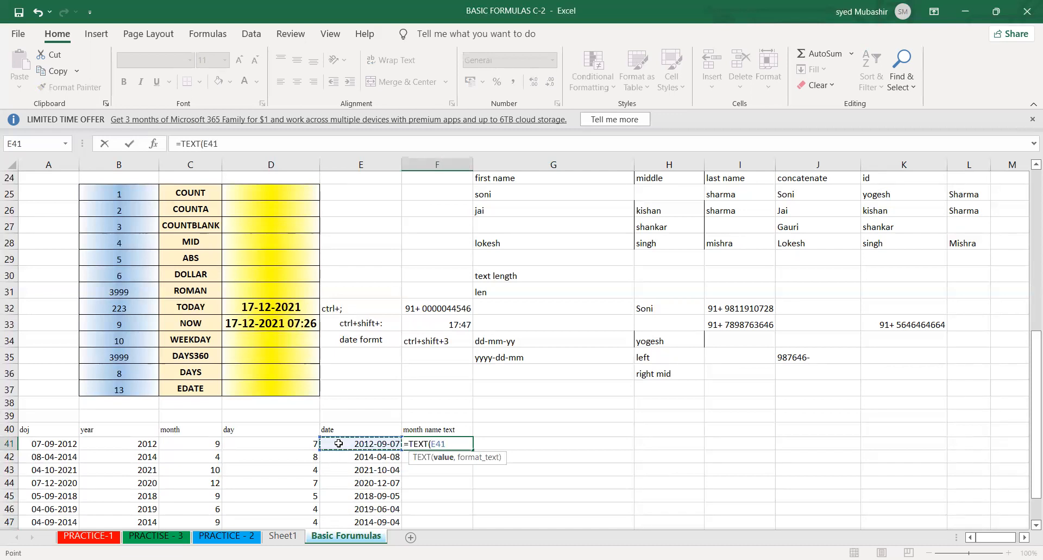
type(",")
left_click(455, 442)
type("\"\"m\"")
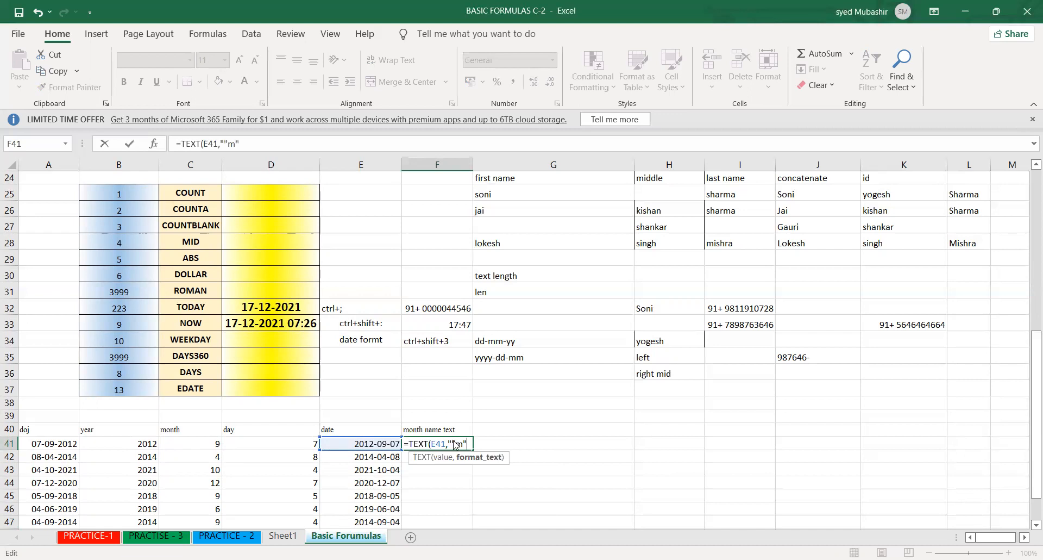
key("Return")
key("Return")
- Remove the surplus quotation marks from the F41 formula so it reads =TEXT(E41,"m")
left_click(454, 443)
double_click(453, 443)
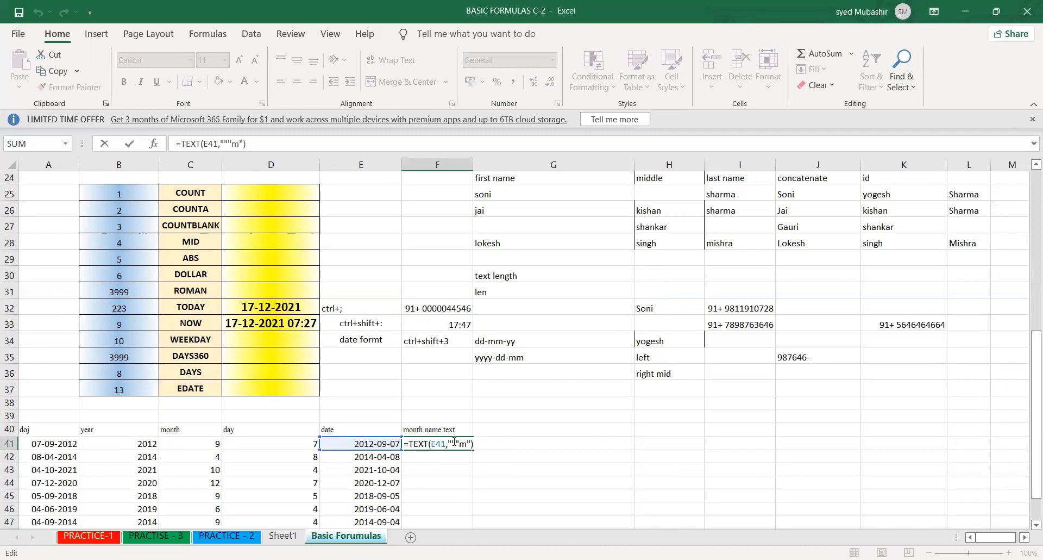
key("Escape")
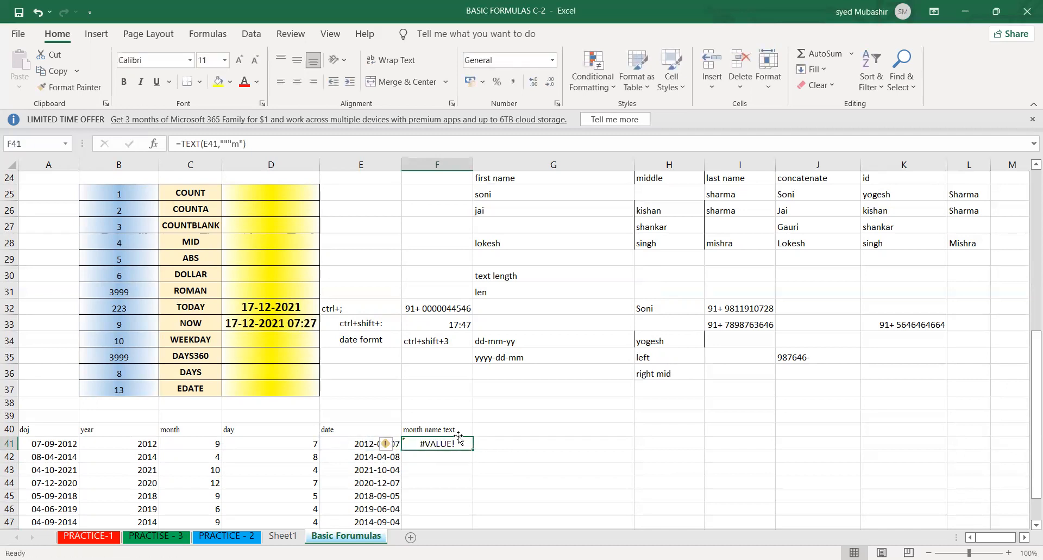
double_click(459, 442)
left_click(454, 443)
key("BackSpace")
key("BackSpace")
key("Return")
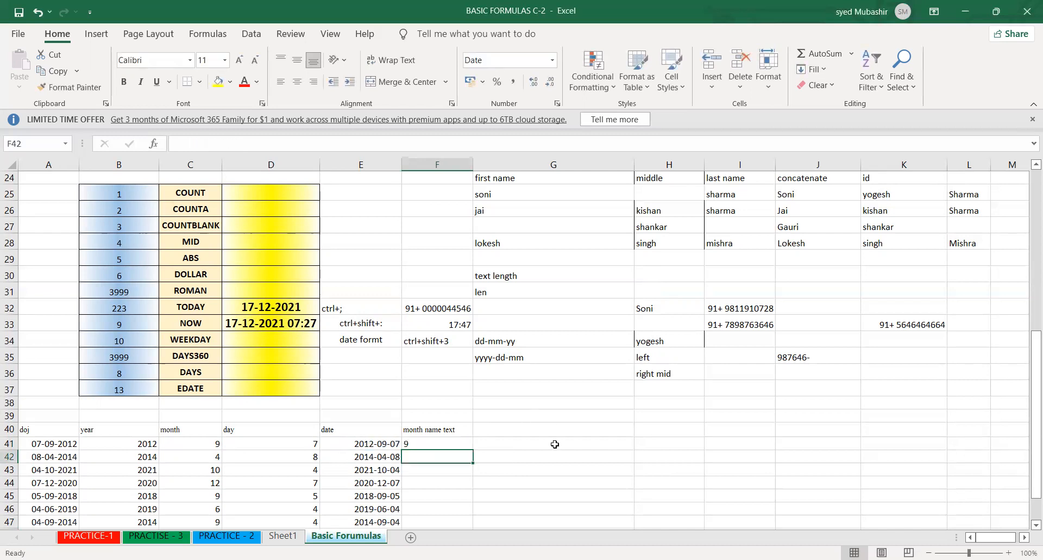
- Change the format text of the F41 formula to "mm" and then to "mmm"
double_click(418, 444)
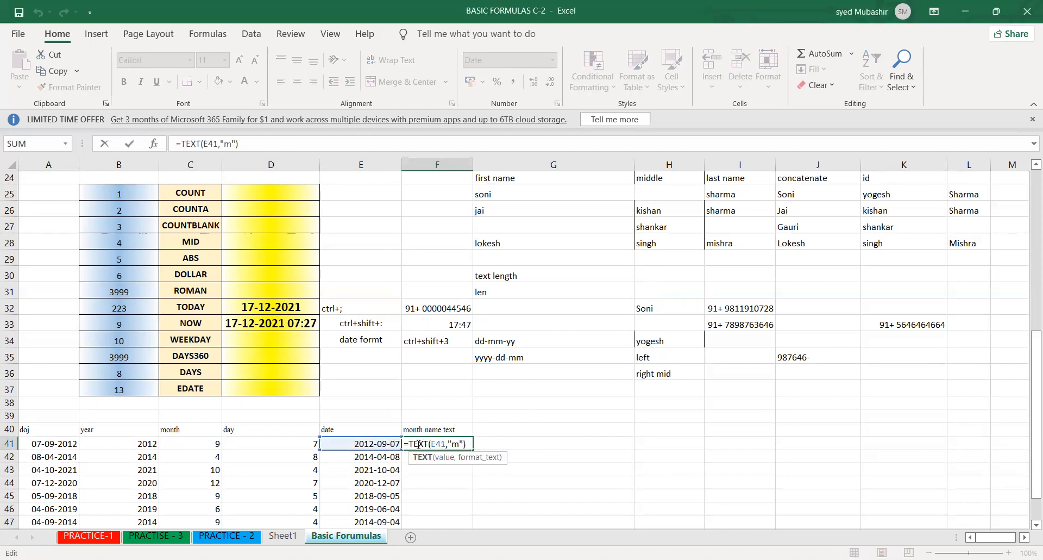
left_click(452, 445)
type("m")
key("ctrl+Return")
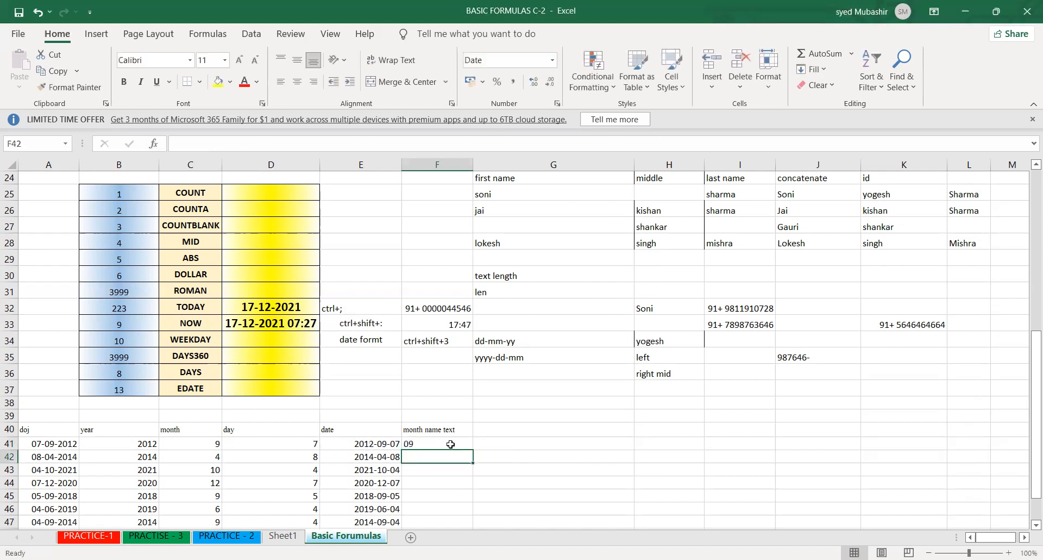
double_click(451, 444)
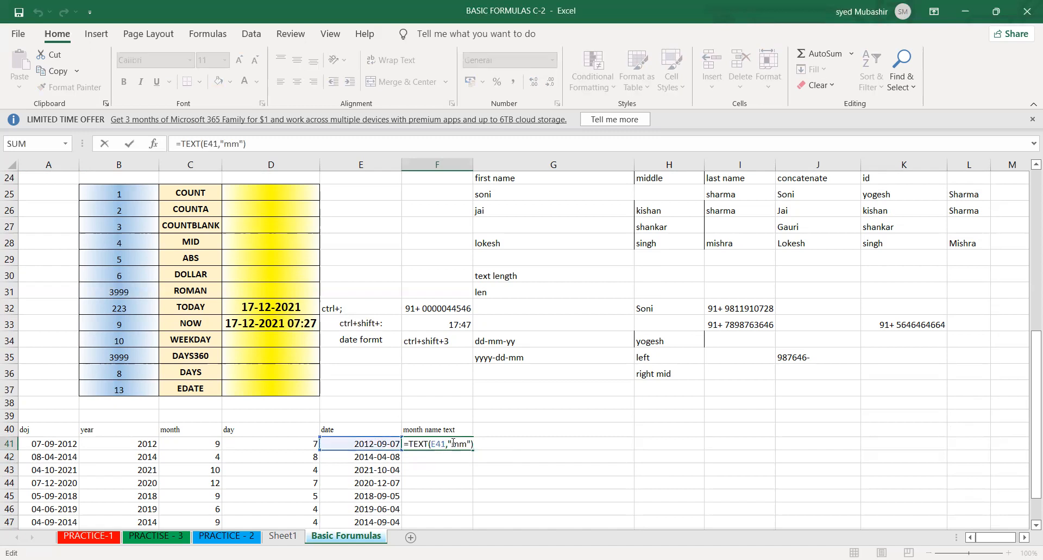
type("m")
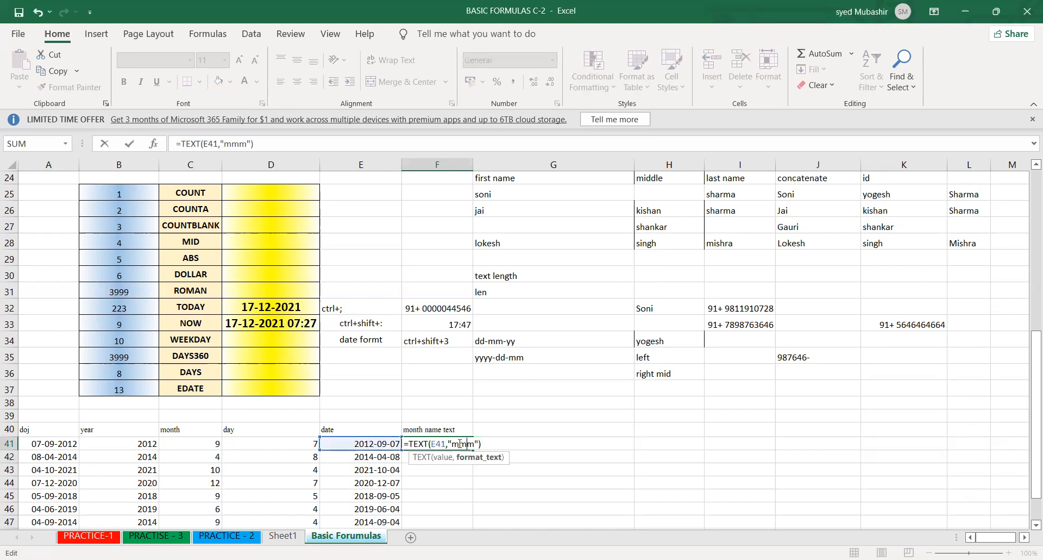
key("Return")
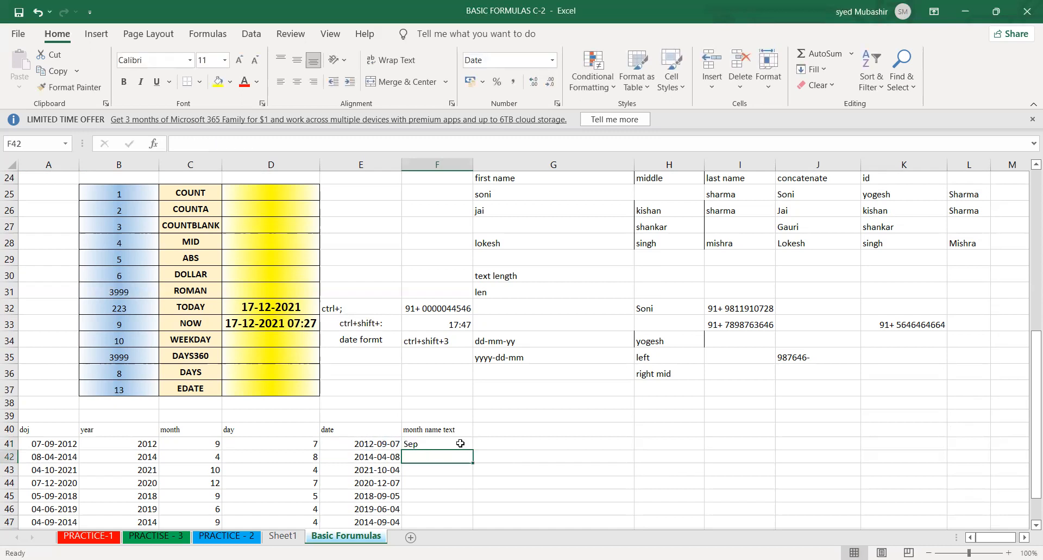
- Set the F41 formula to =TEXT(E41,"mmmm") and fill it down to F47
left_click(458, 443)
double_click(459, 443)
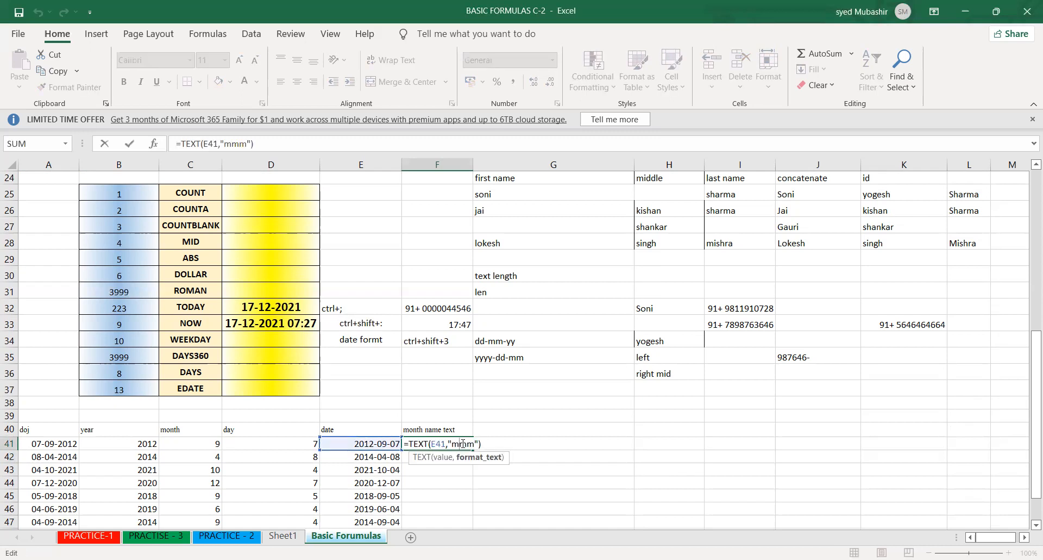
type("m")
key("Return")
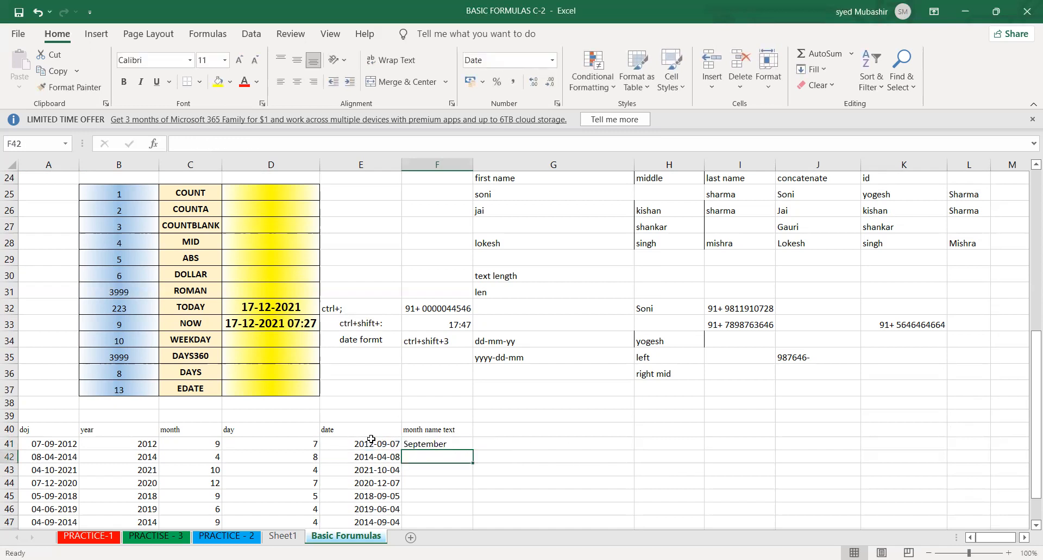
left_click(416, 442)
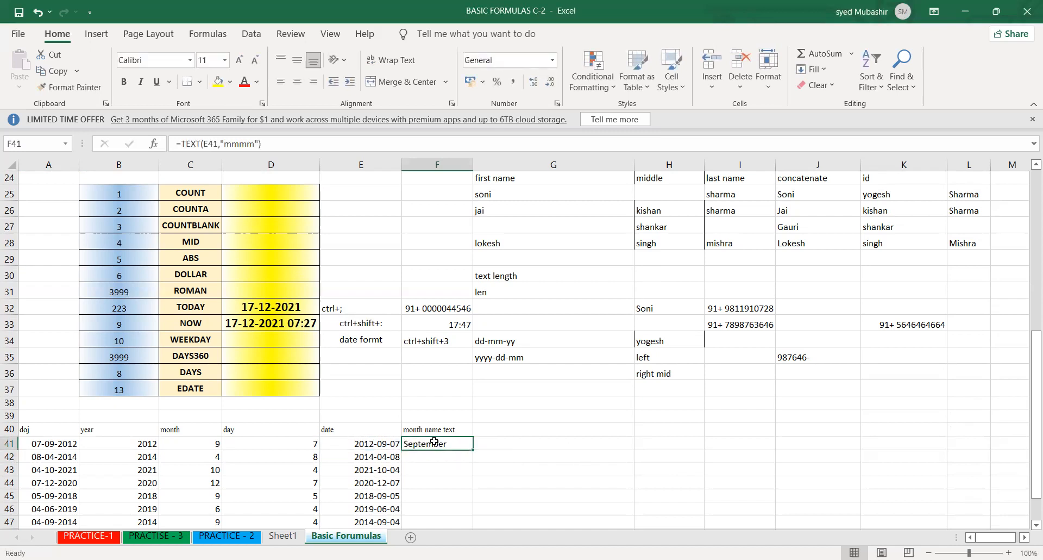
double_click(472, 450)
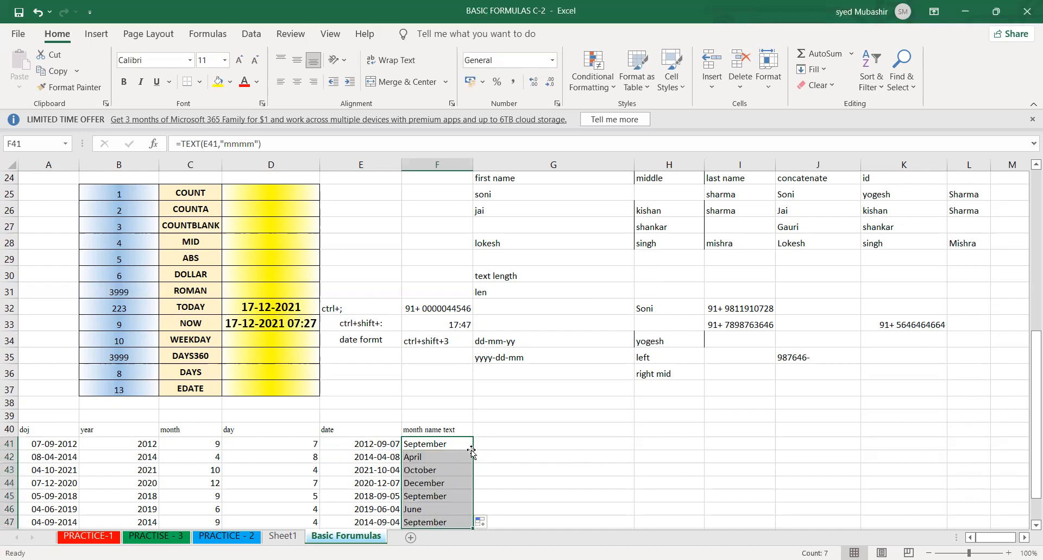
- Overwrite F41 with the text "m month", then clear the contents of F41:F47
type("m month")
key("Return")
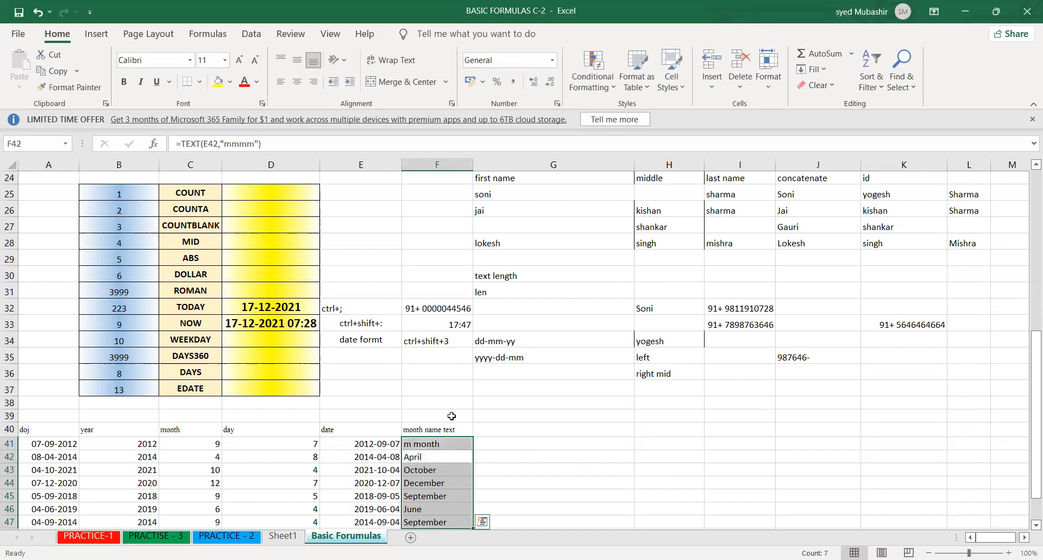
key("Delete")
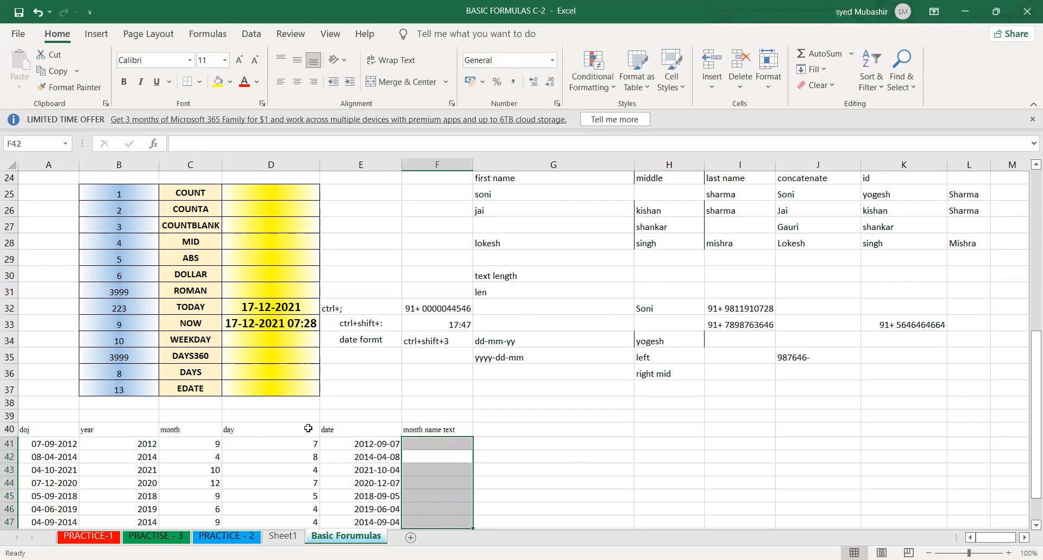
- Clear the year, month and day columns of the doj table, including their headings, keeping the doj dates in column A
left_click(483, 443)
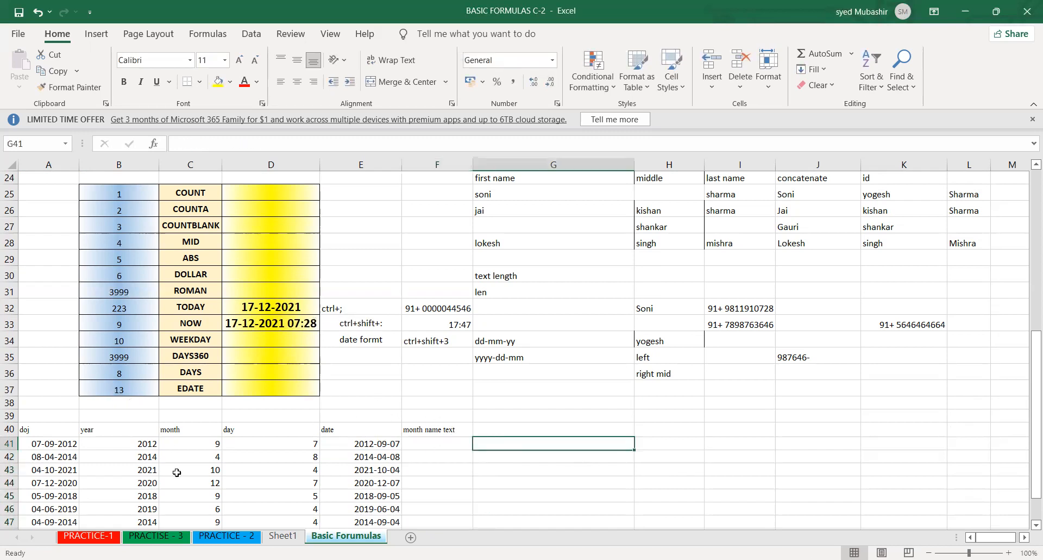
left_click(359, 436)
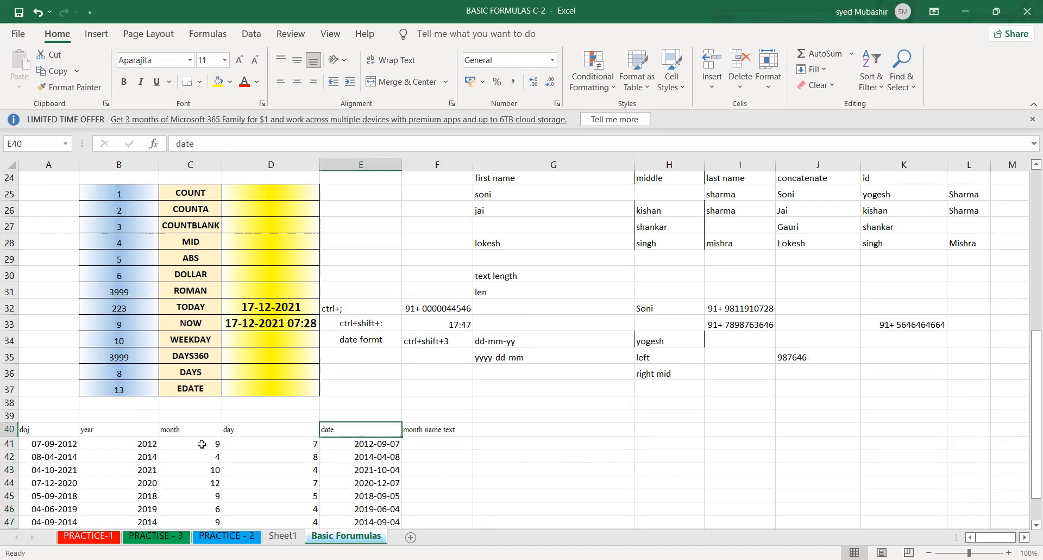
left_click(185, 442)
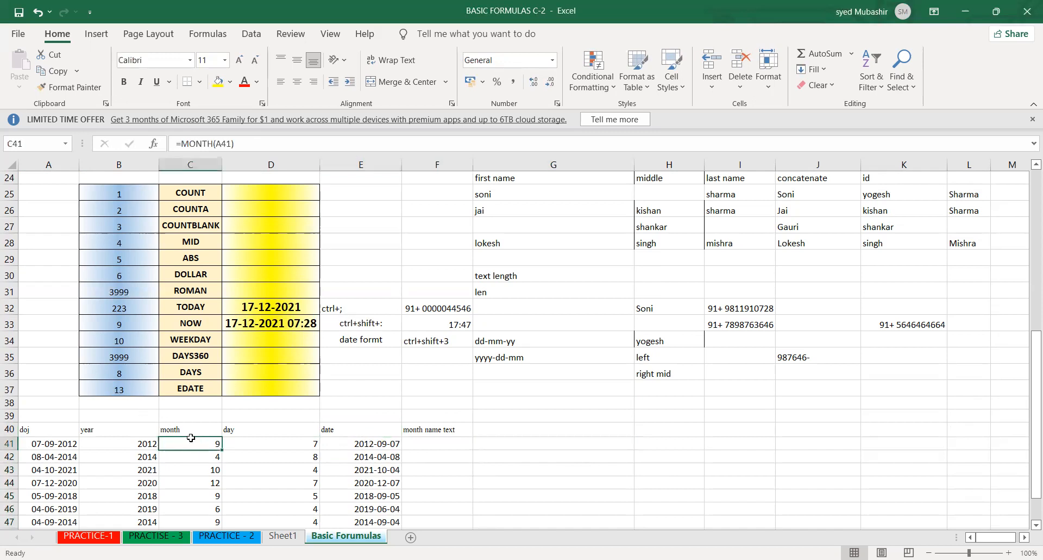
left_click(63, 447)
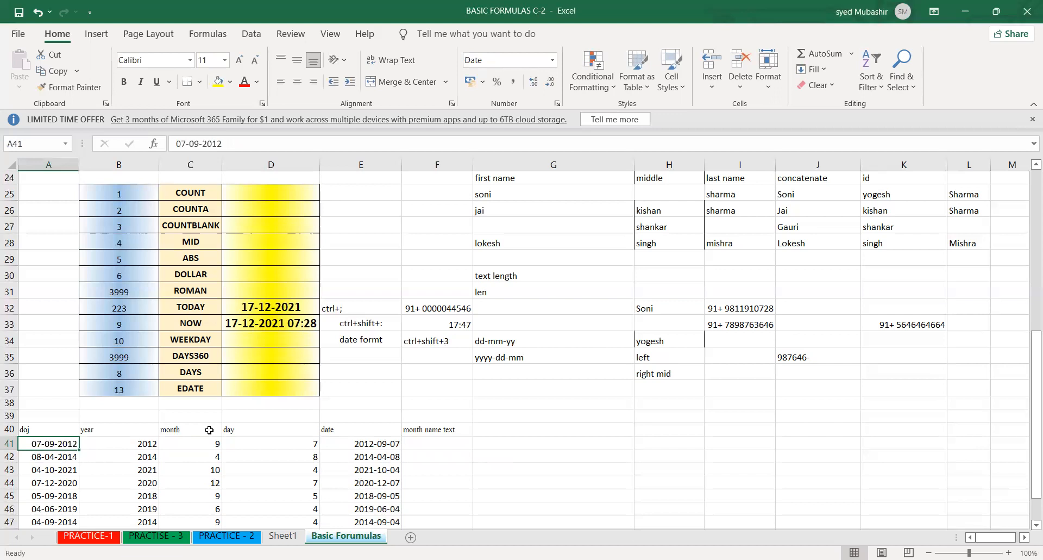
left_click(206, 457)
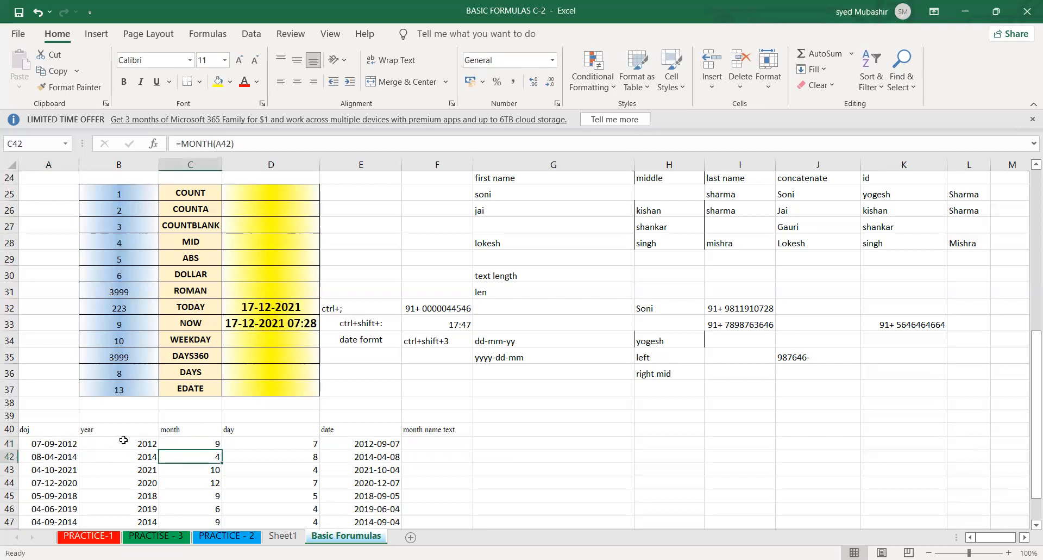
left_click(175, 430)
left_click_drag(93, 432, 302, 527)
key("Delete")
left_click_drag(37, 397, 73, 483)
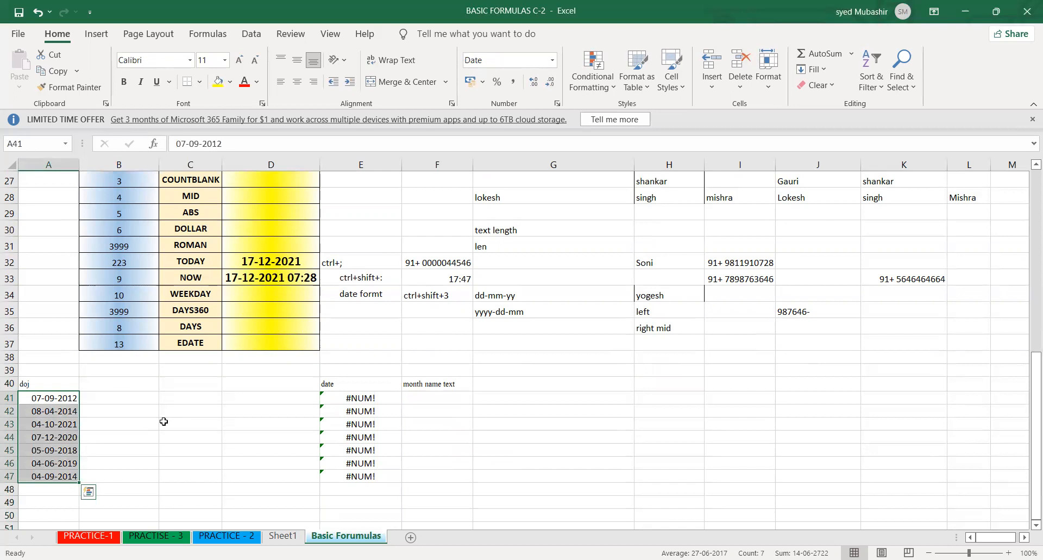
left_click(34, 422)
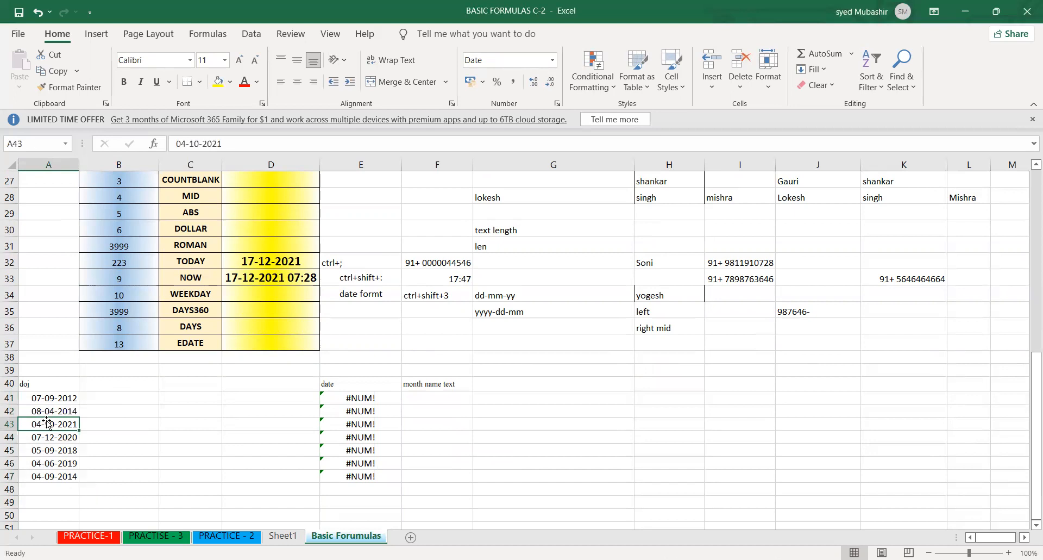
- Undo the clearing of the year, month and day columns, and start a TEXT formula in F41
key("ctrl+z")
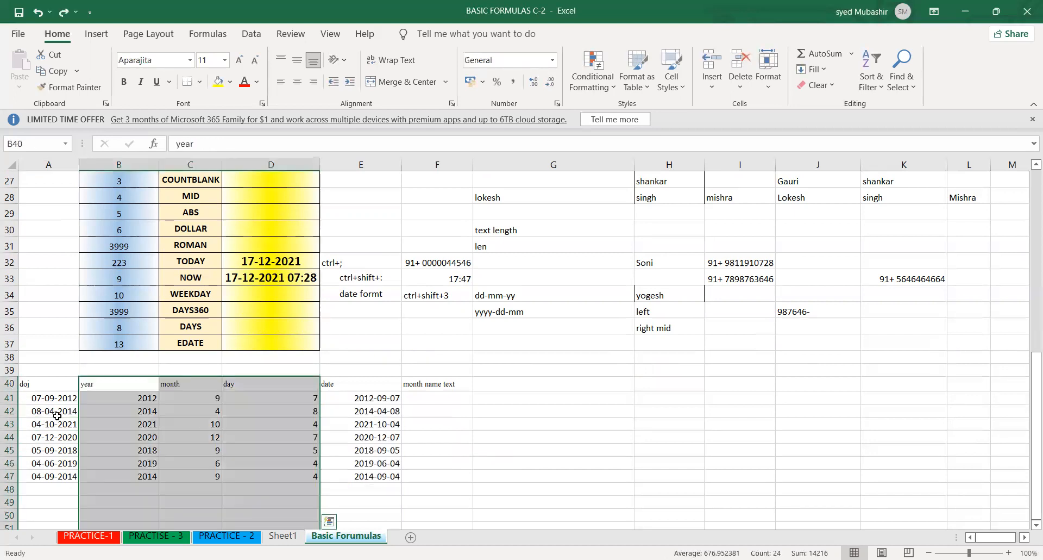
left_click(429, 397)
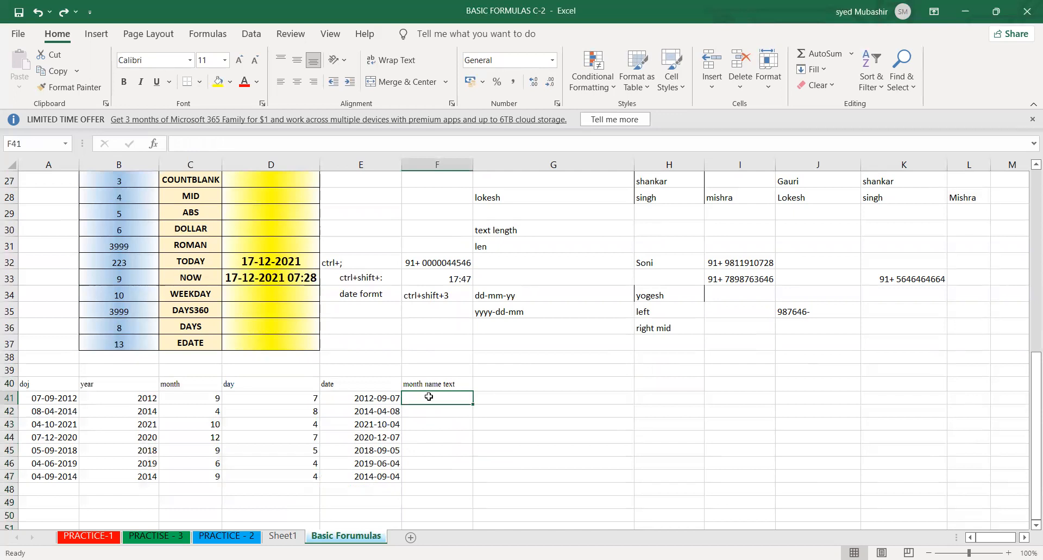
type("=")
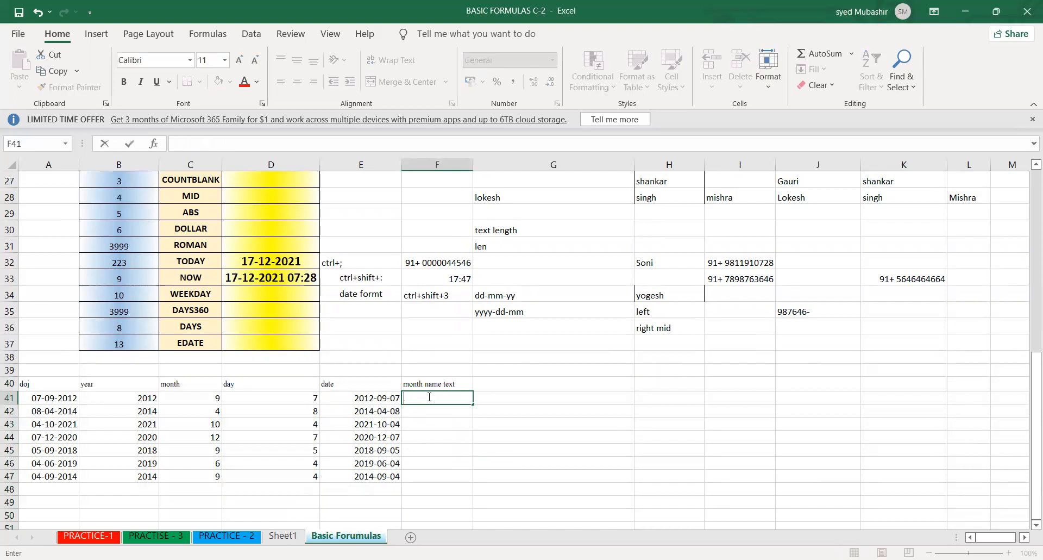
type("text")
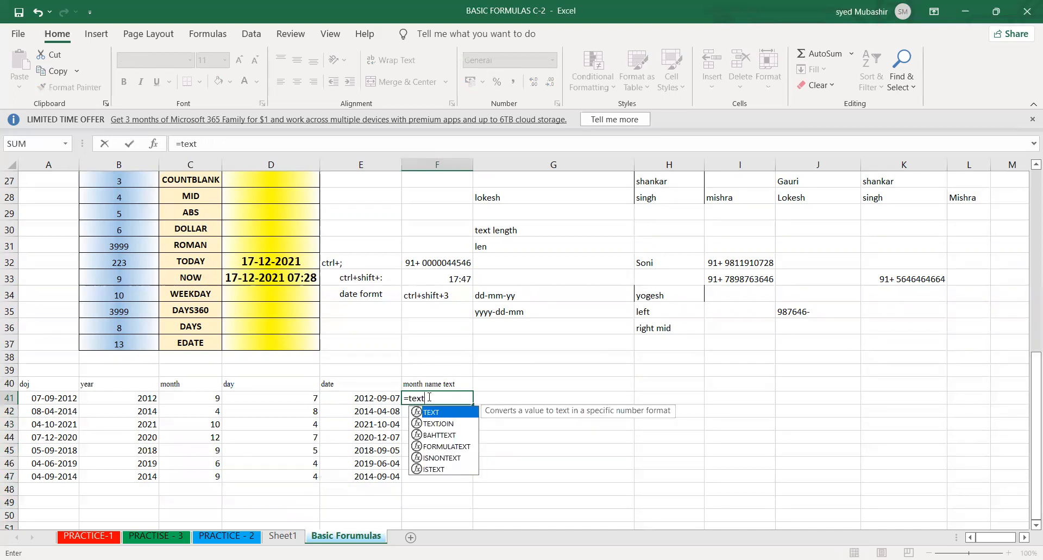
key("Tab")
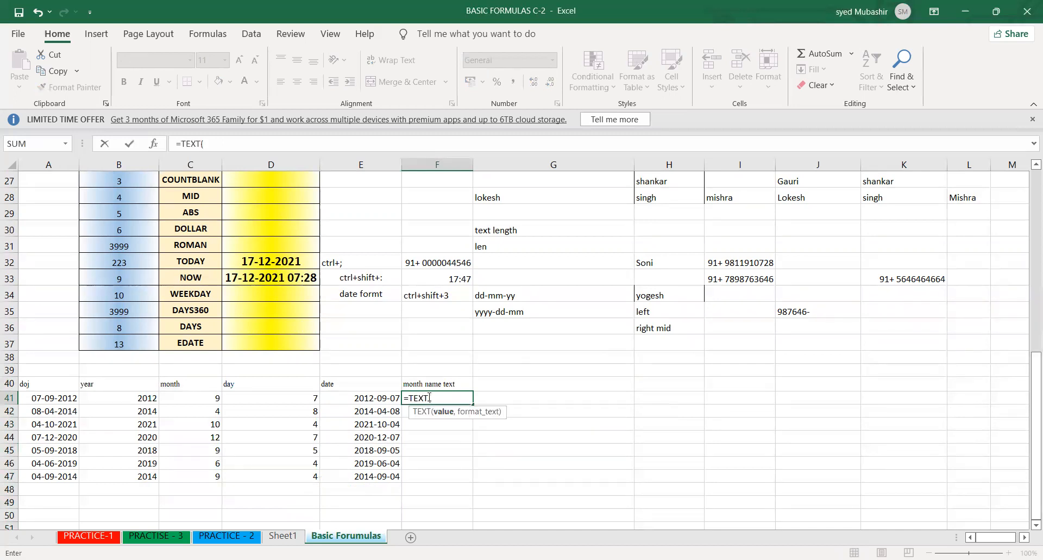
left_click(429, 397)
key("Return")
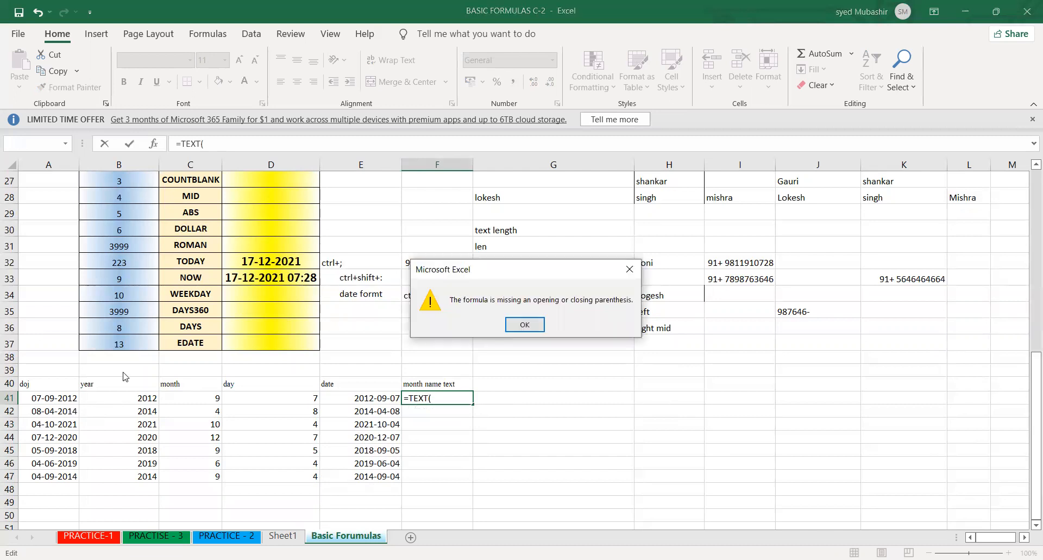
left_click(515, 321)
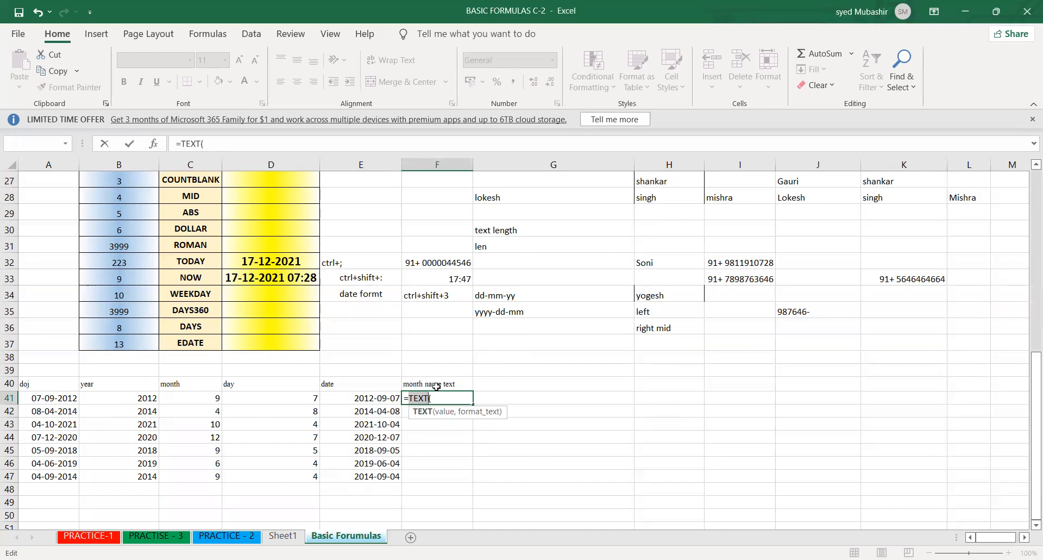
key("Right")
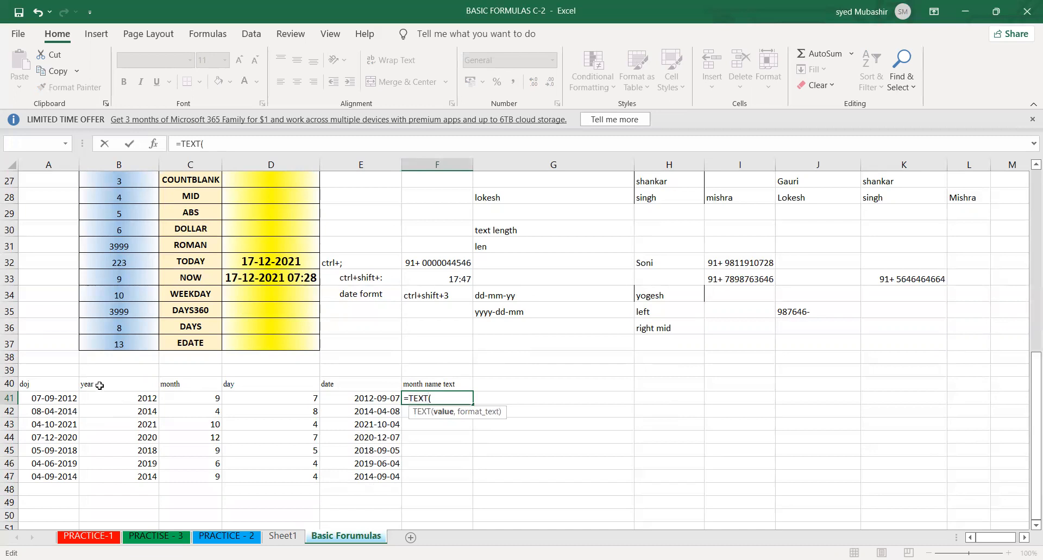
- Complete the F41 formula as =TEXT(A41,"m"), referencing the first doj date
left_click(46, 396)
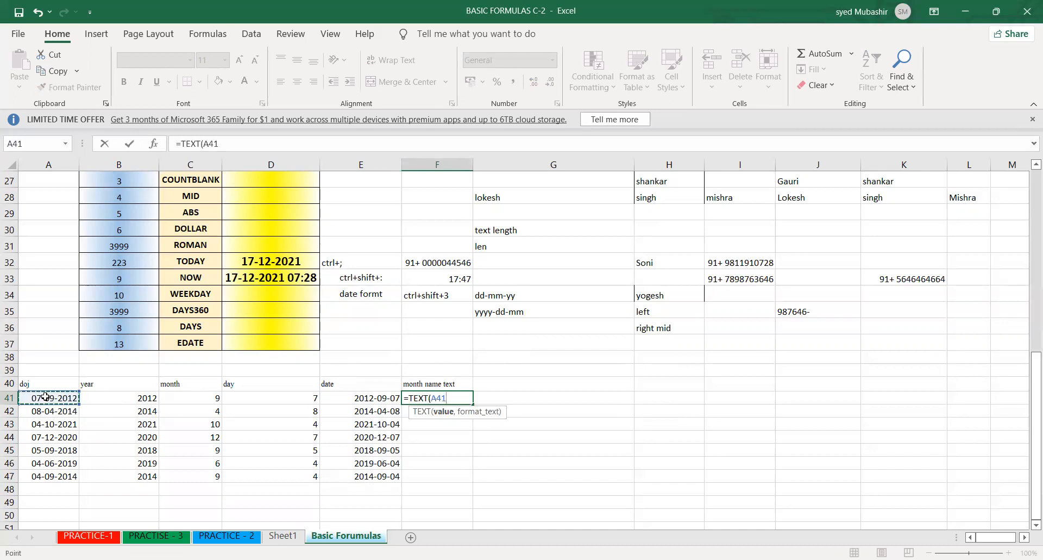
type(",")
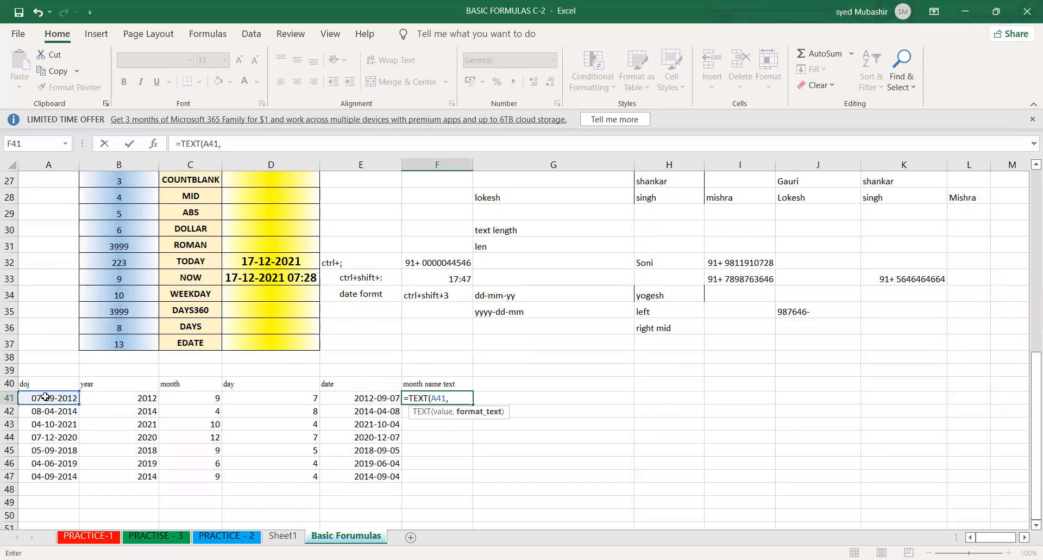
type("\"m\"m")
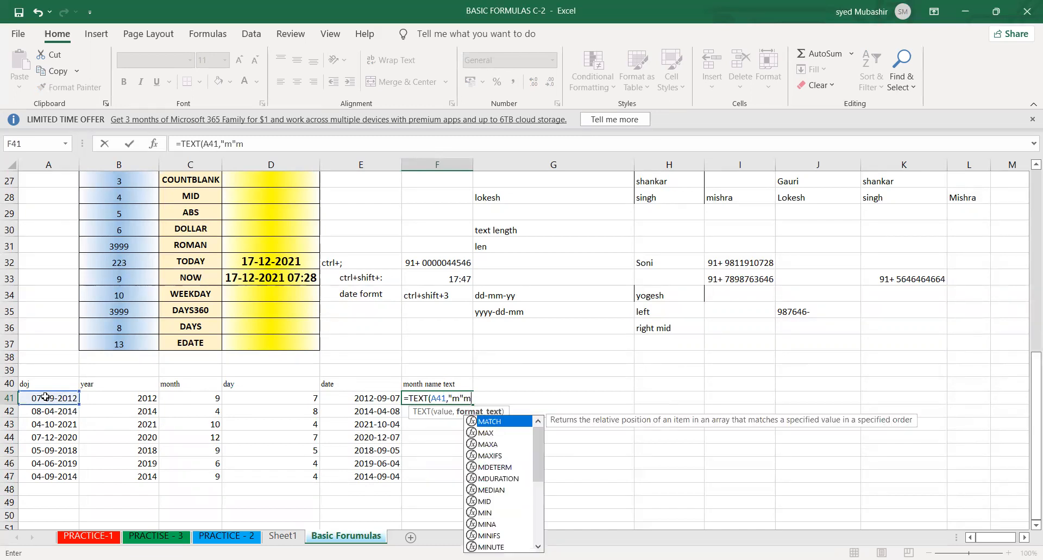
key("BackSpace")
key("BackSpace")
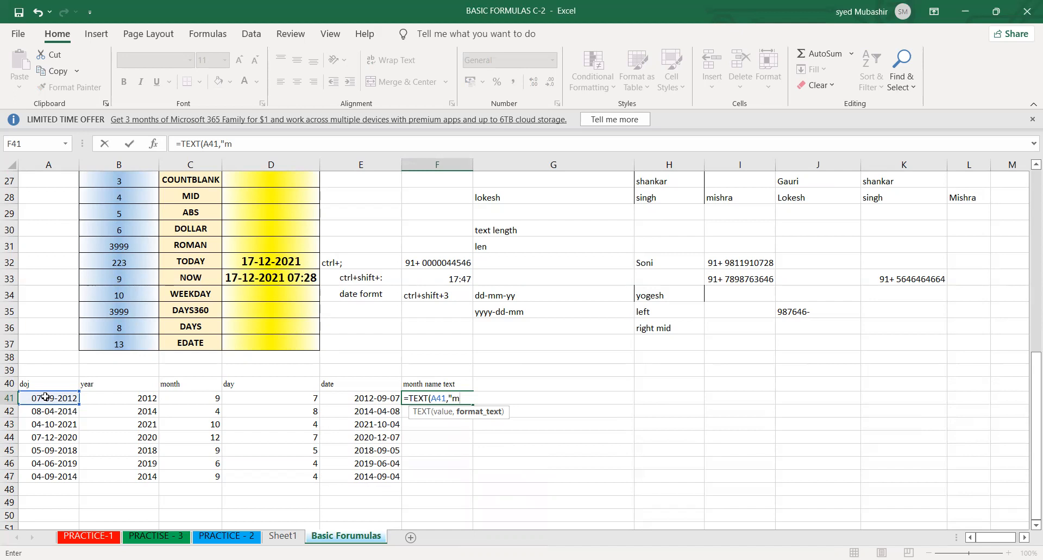
type("\"")
key("Return")
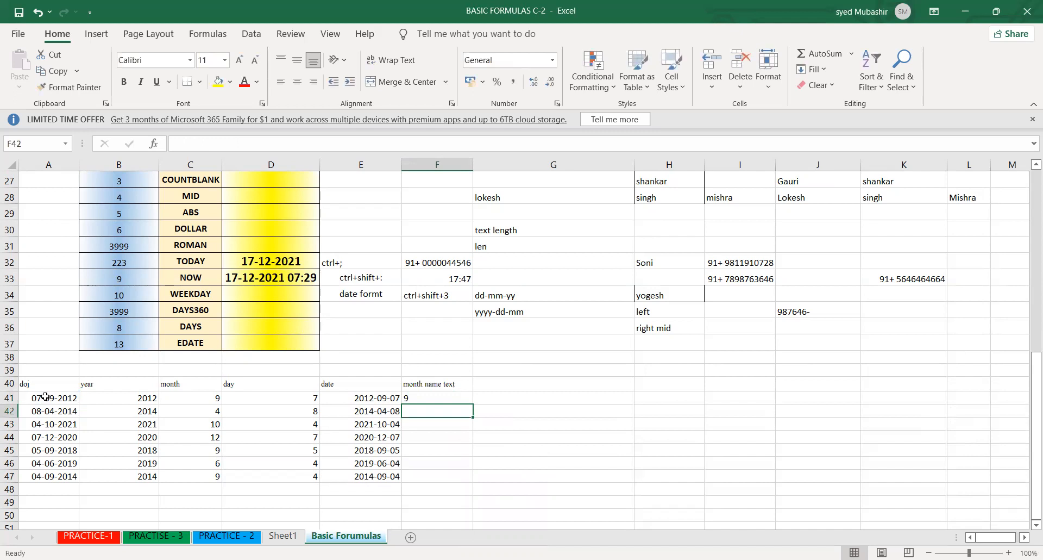
- Change the format text of the F41 formula to "mm"
double_click(417, 400)
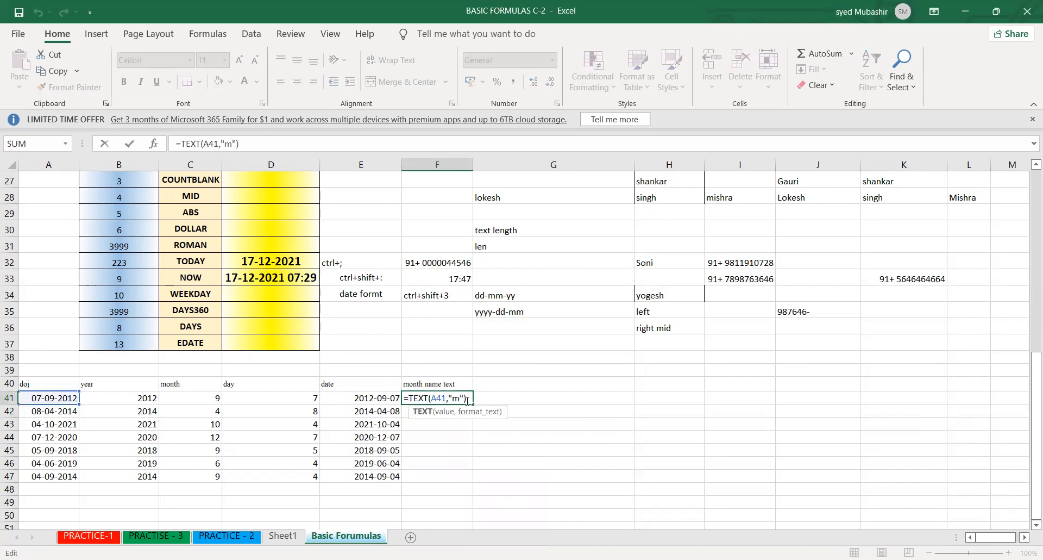
left_click(460, 399)
type("m")
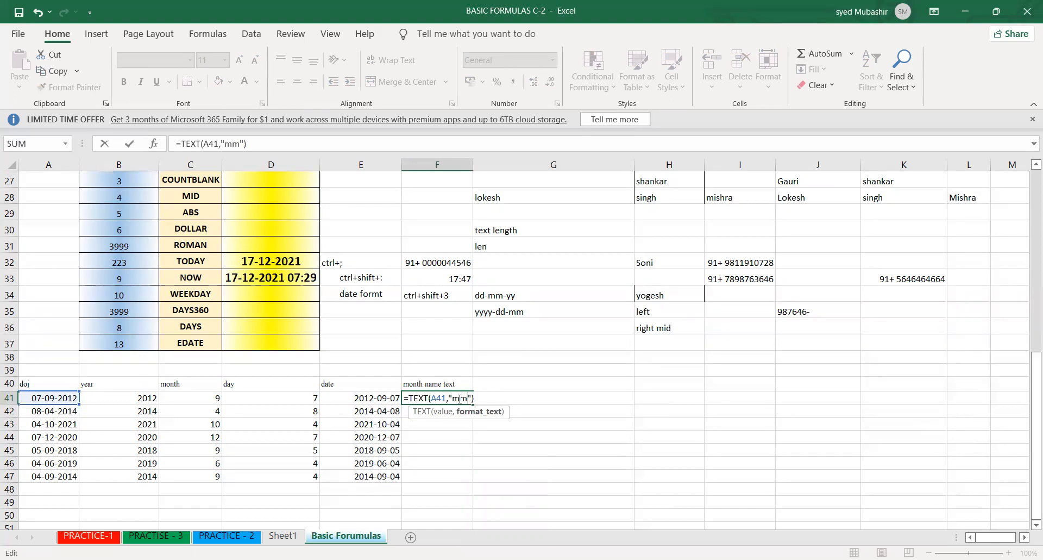
key("Return")
- Set the F41 formula to =TEXT(A41,"mmmm") and fill it down to F47
left_click(459, 398)
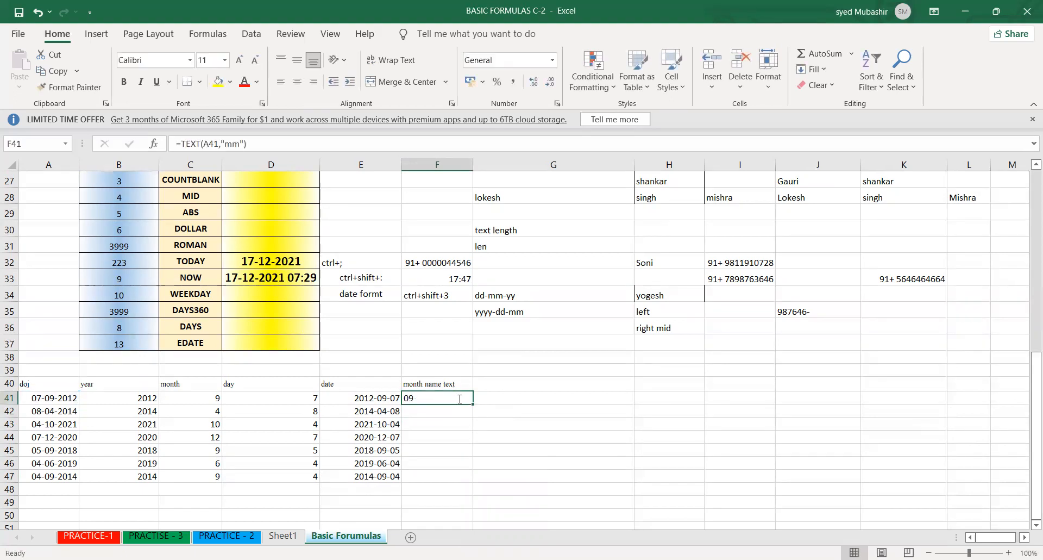
double_click(460, 398)
type("mm")
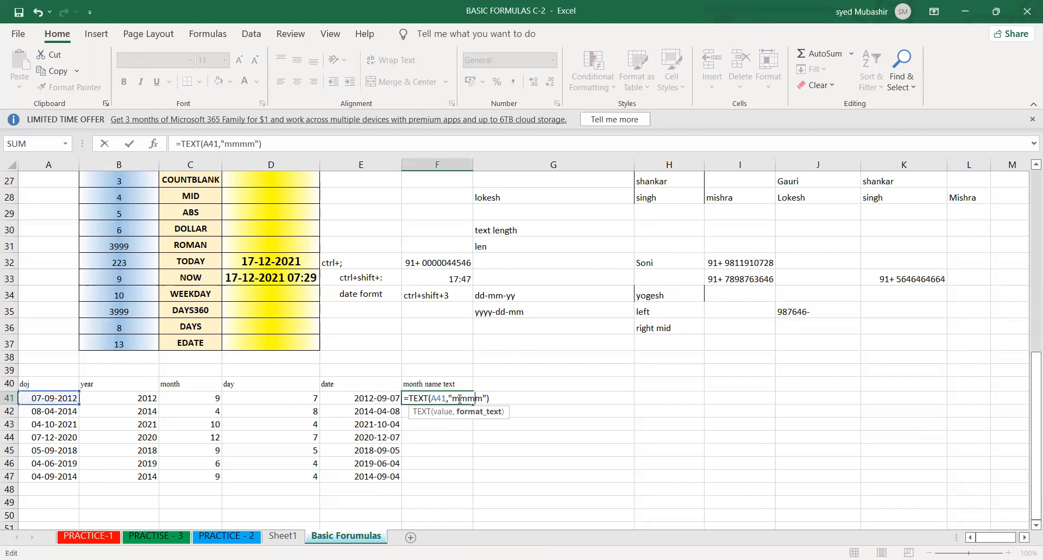
key("Return")
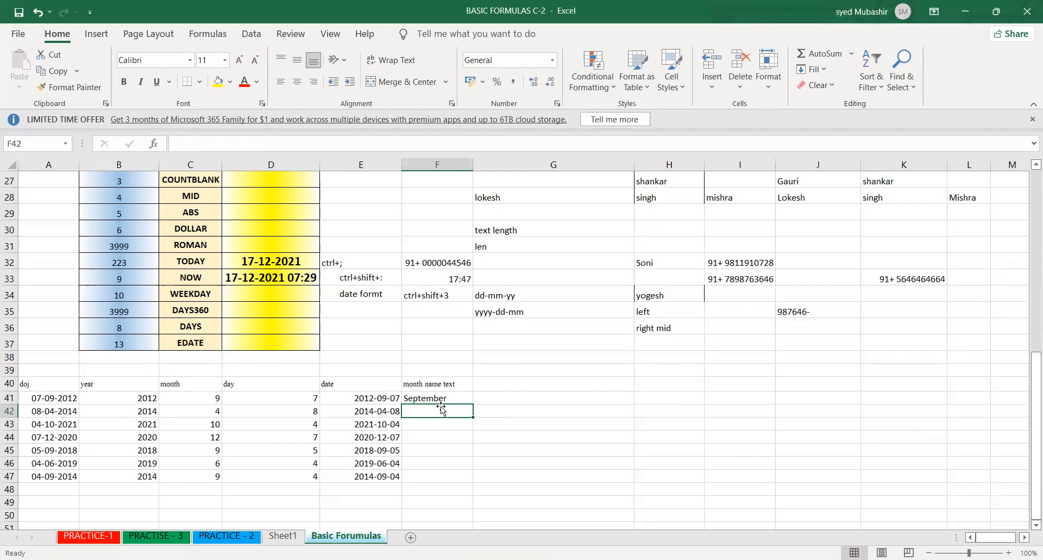
key("Up")
key("Down")
key("Up")
double_click(472, 405)
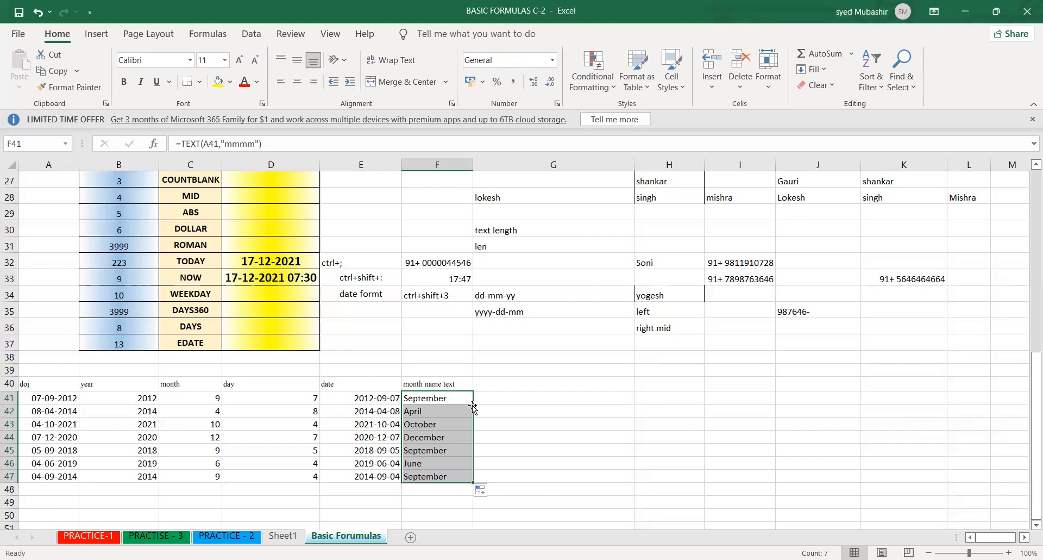
left_click(305, 441)
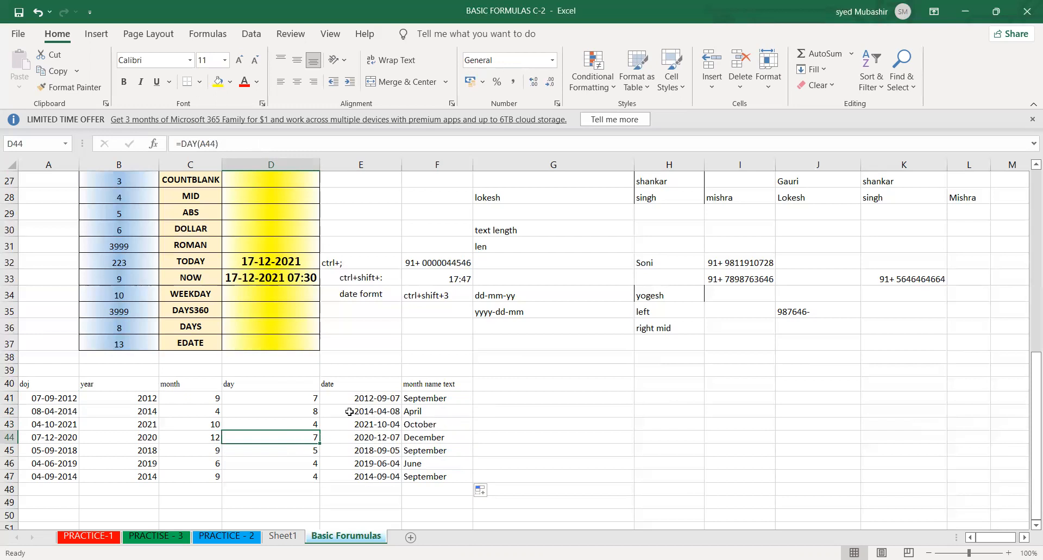
left_click(471, 399)
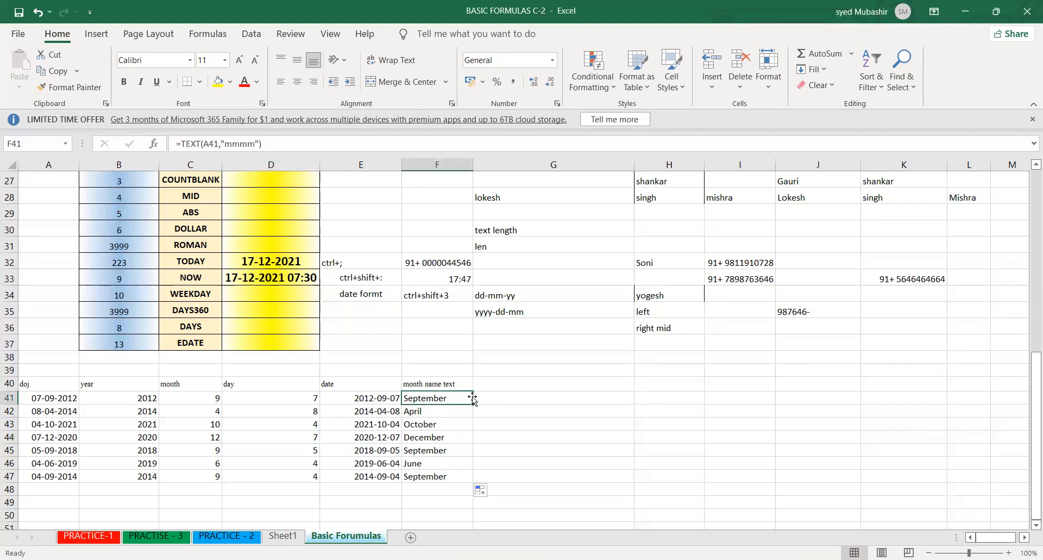
left_click(518, 409)
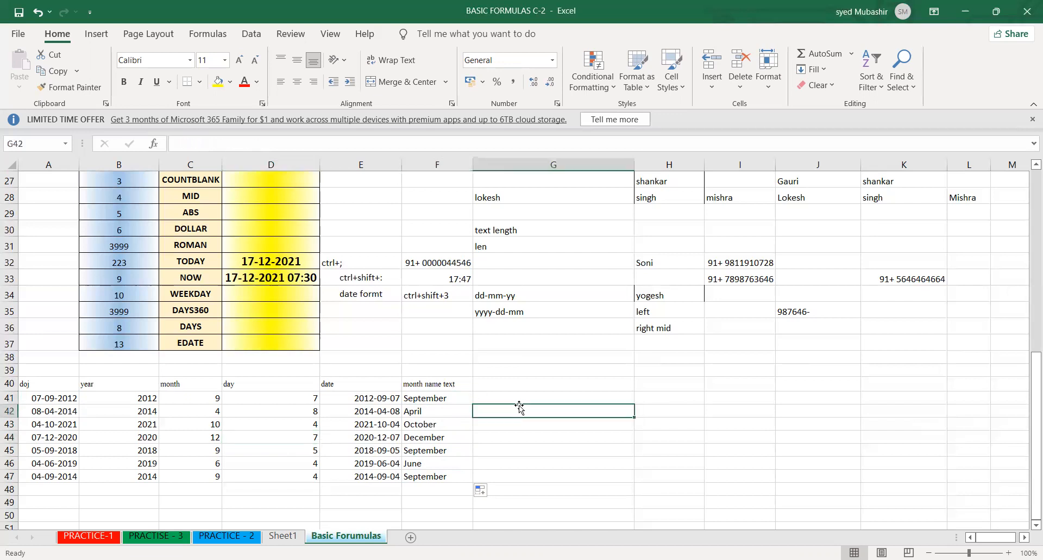
- Add the column header Weekday in G40, beside the month name text header
left_click(508, 385)
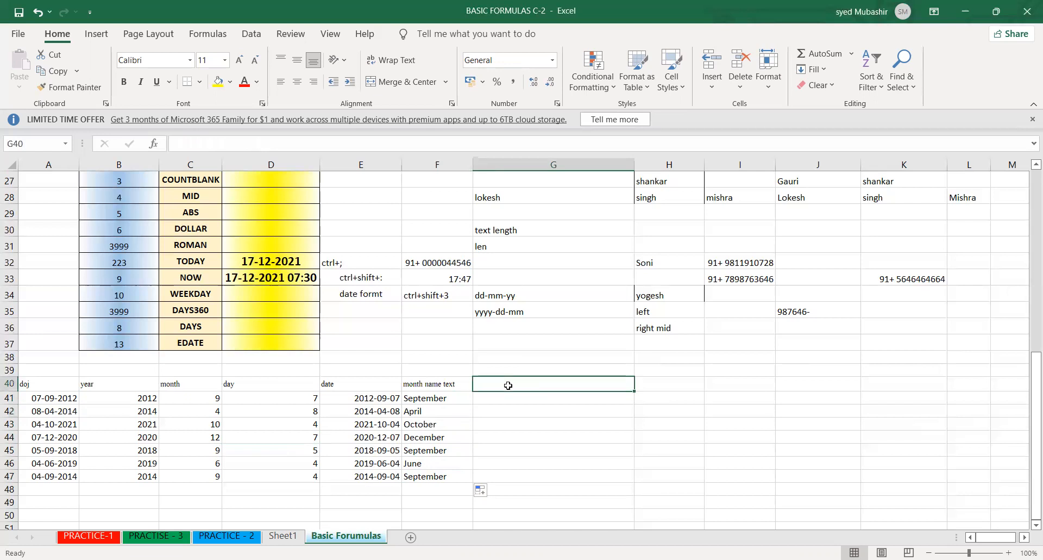
type("Weekday")
key("Return")
key("Left")
key("Right")
key("Left")
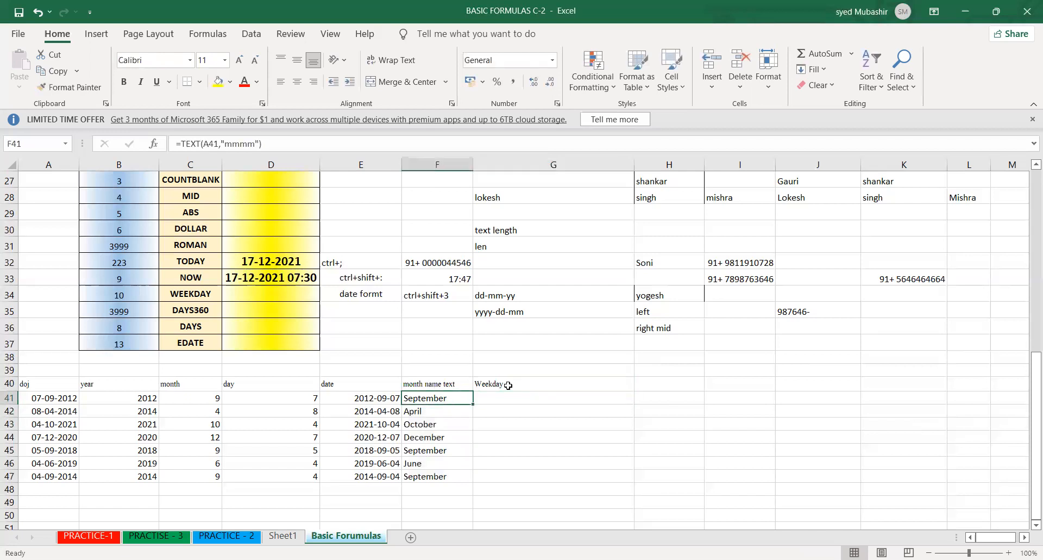
key("Right")
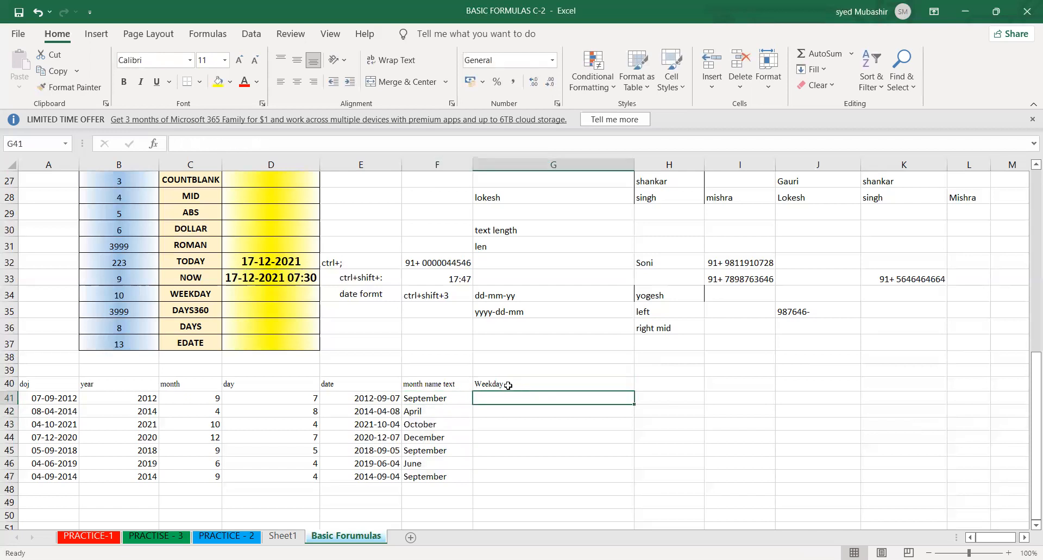
- Enter =WEEKDAY(A41) in G41 and fill it down to G47
type("=")
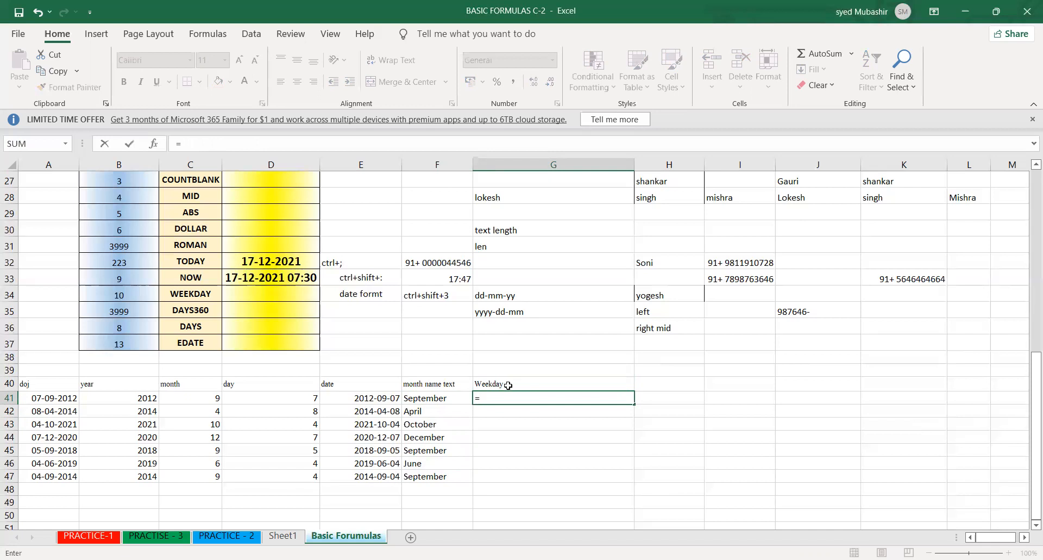
type("t")
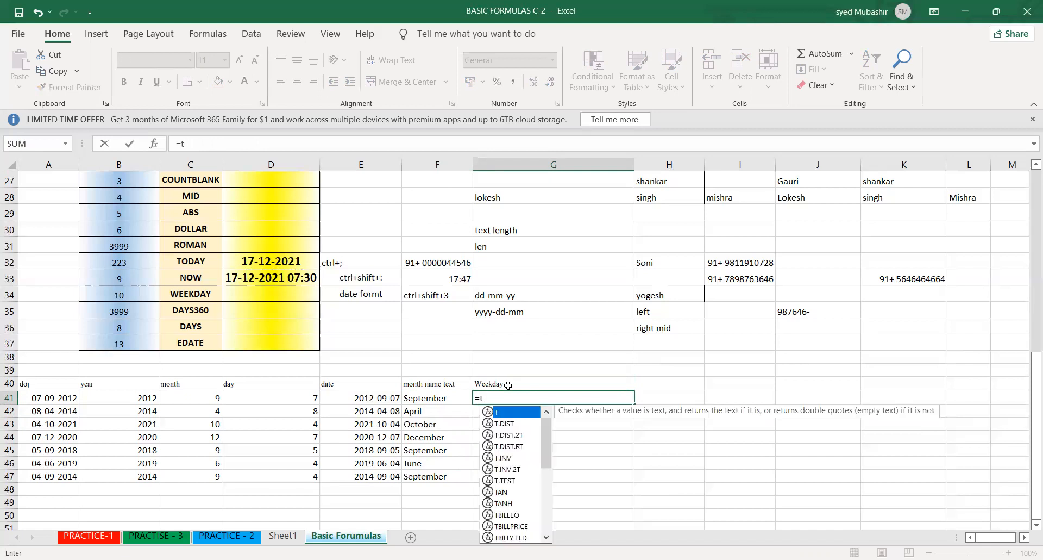
key("BackSpace")
type("weekday")
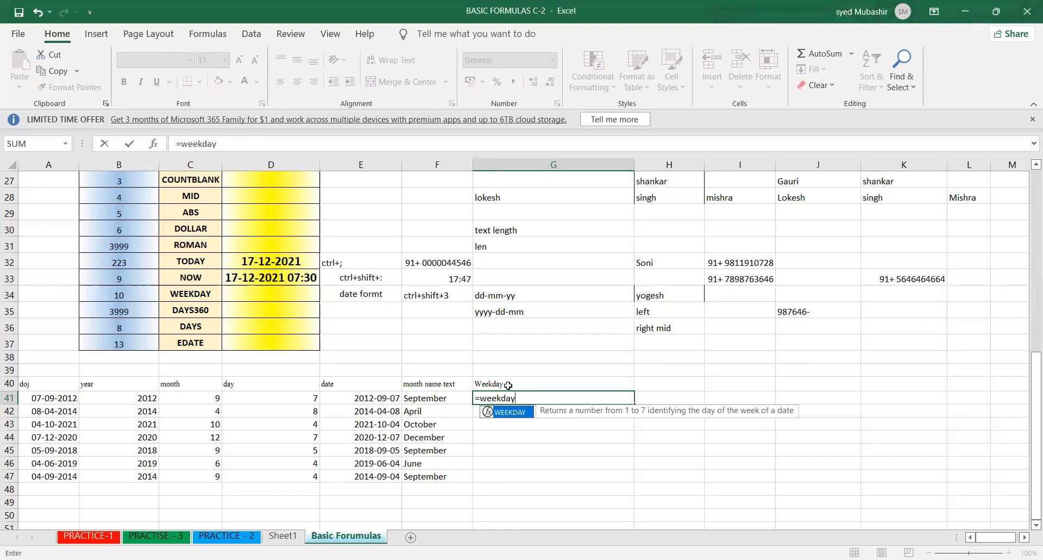
key("Tab")
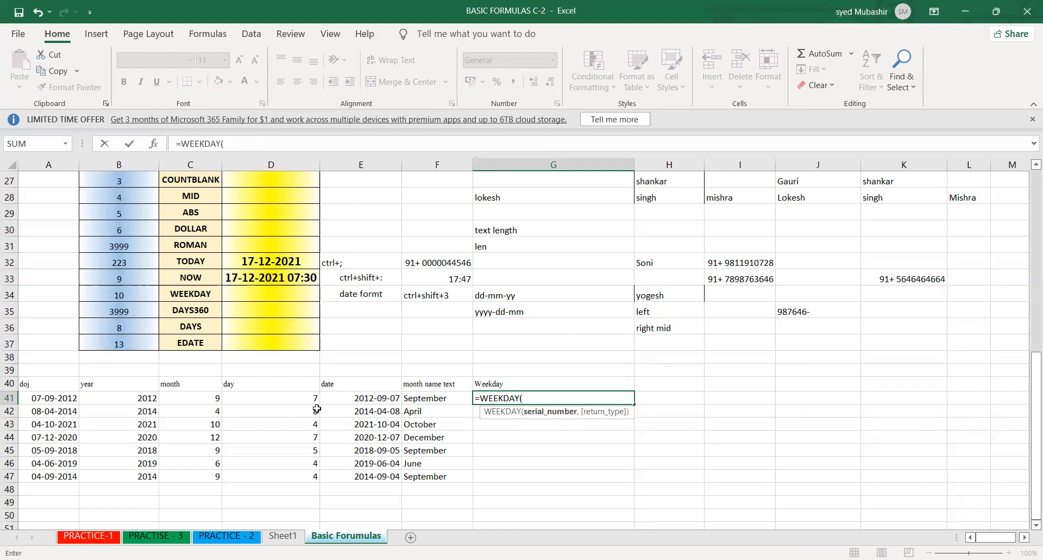
left_click(52, 399)
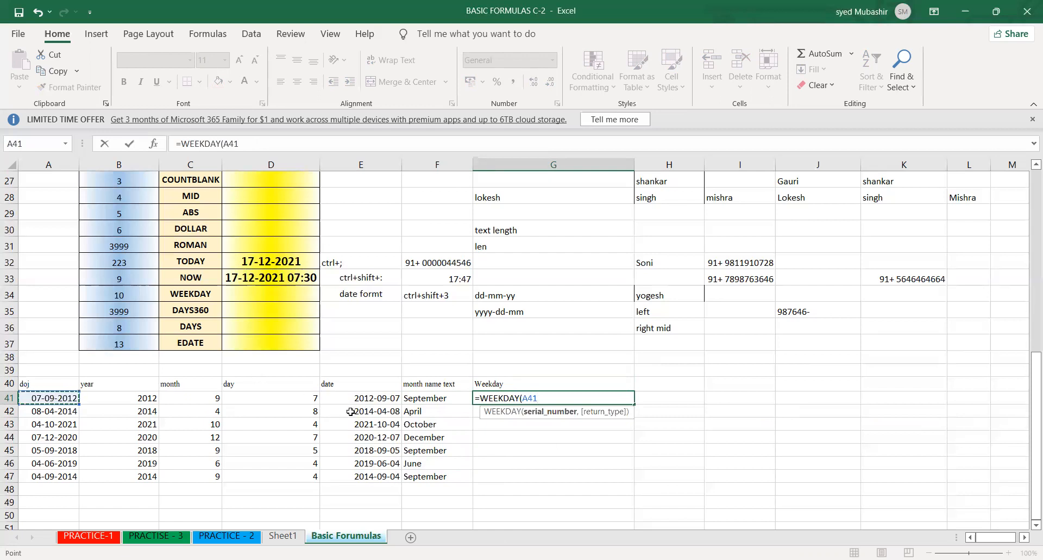
left_click(498, 401)
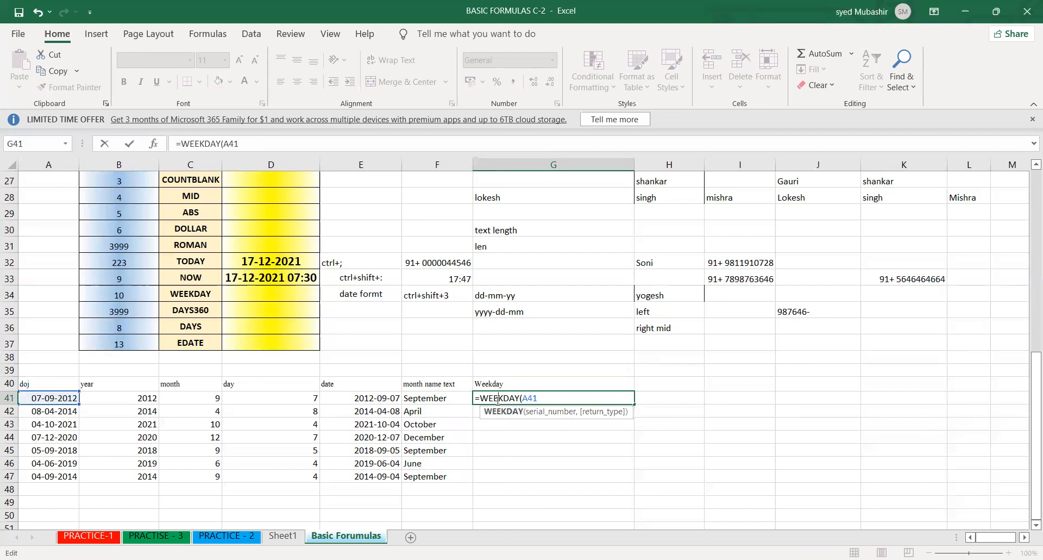
left_click(541, 398)
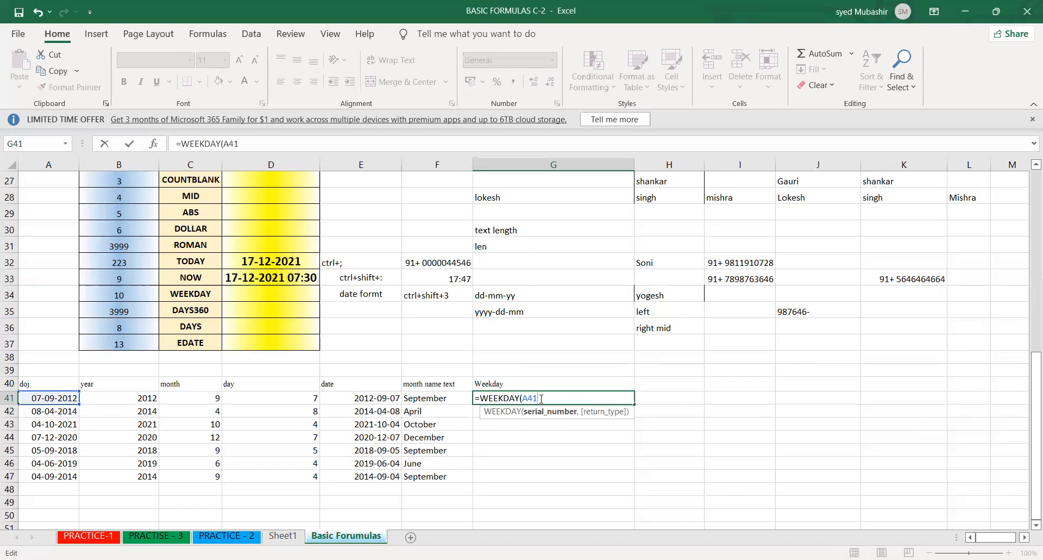
key("Return")
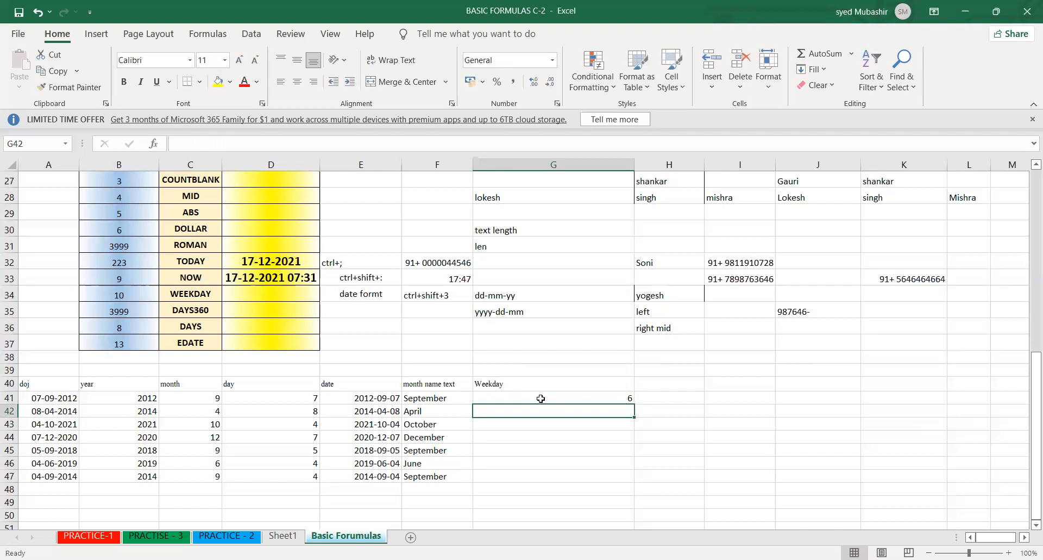
left_click(541, 399)
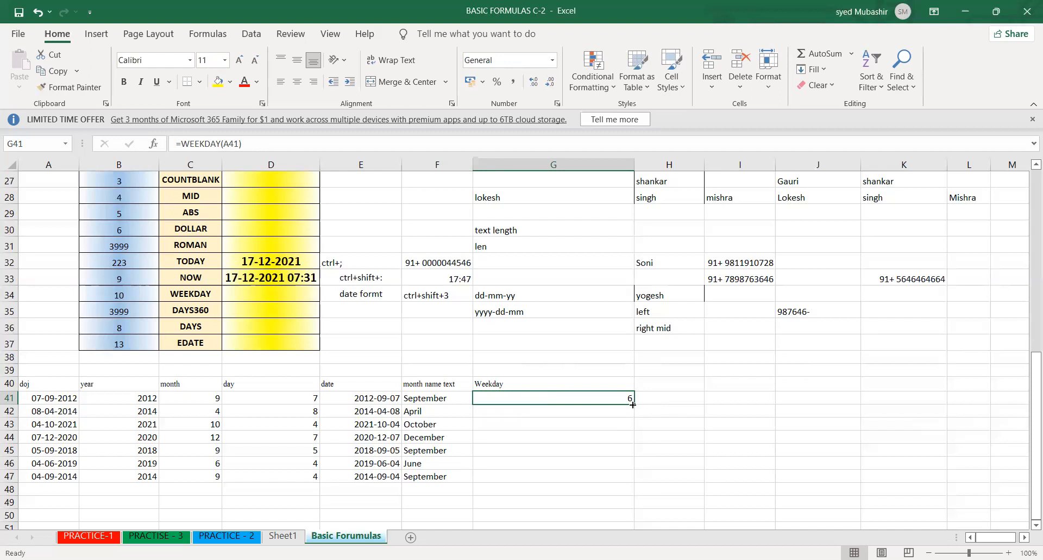
left_click_drag(633, 408, 631, 477)
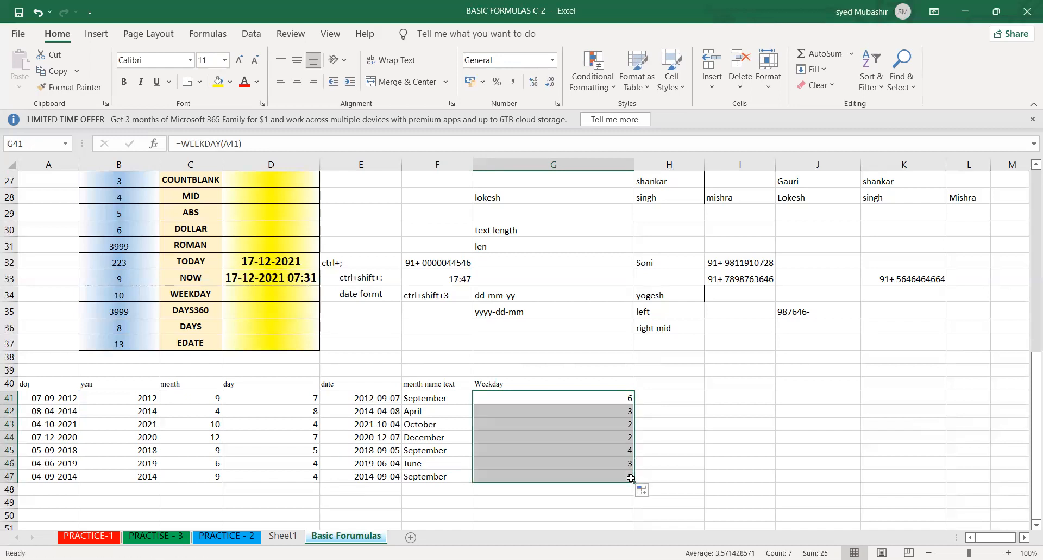
- Enter Sunday in I37 and fill the day names down to Saturday in I43
type("sunday")
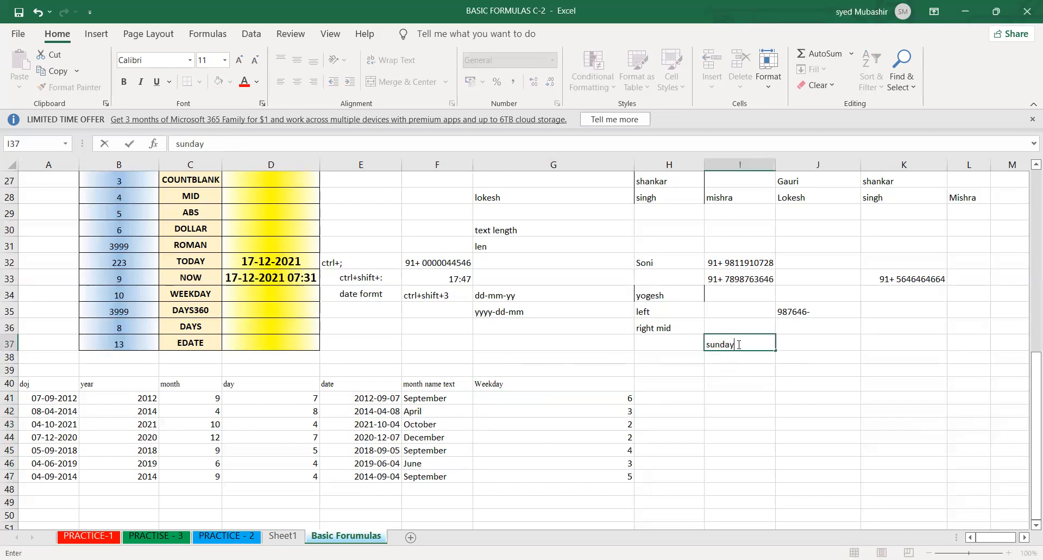
key("Return")
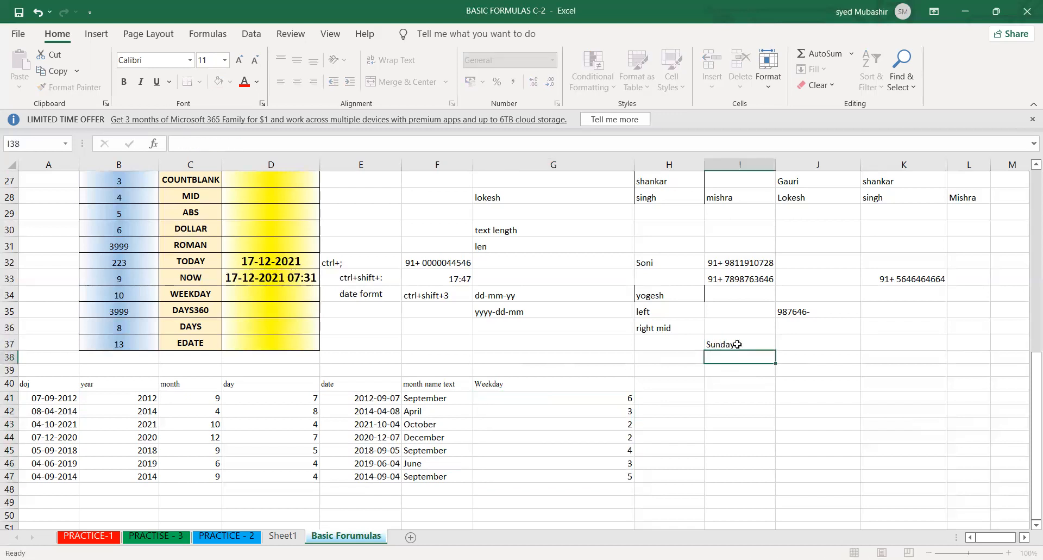
left_click(753, 338)
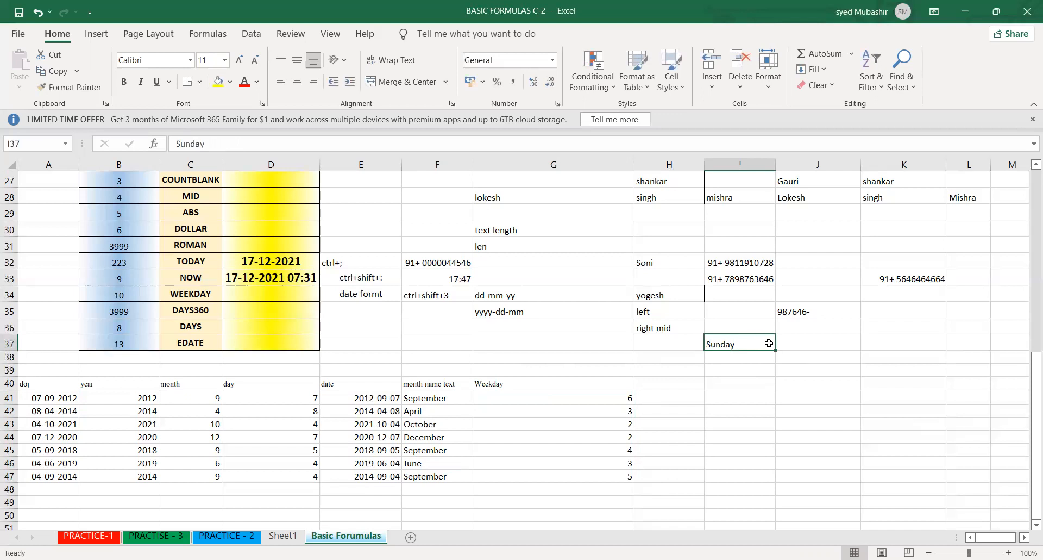
left_click_drag(776, 350, 782, 424)
- Number the day names from 1 to 7 in J37:J43
left_click(804, 345)
type("1")
key("Return")
type("2")
key("Return")
type("3")
key("Return")
type("4")
key("Return")
type("5")
key("Return")
type("6")
key("Return")
type("7")
key("Return")
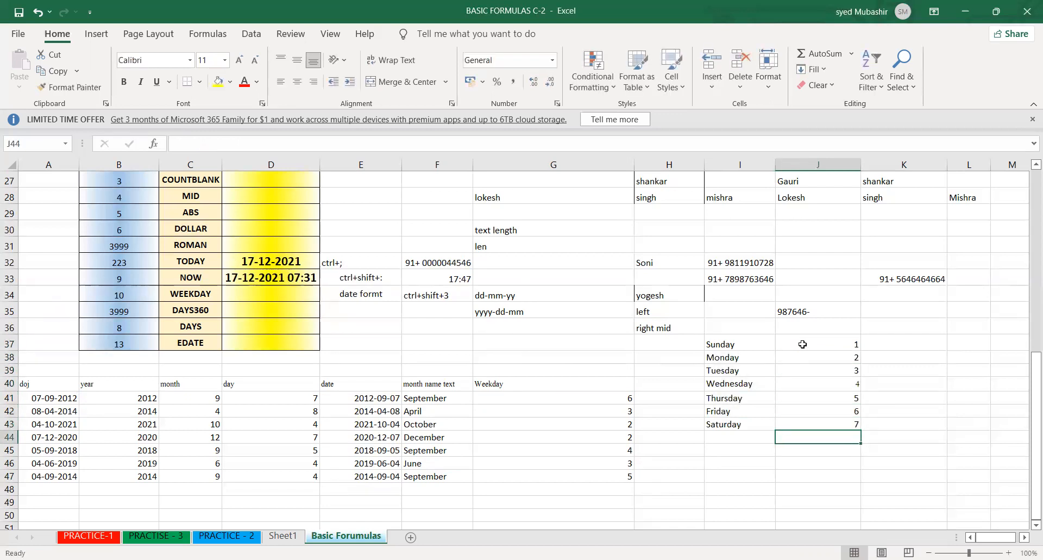
- Compare the Weekday numbers in column G with the numbered day list that starts from Sunday
left_click(740, 410)
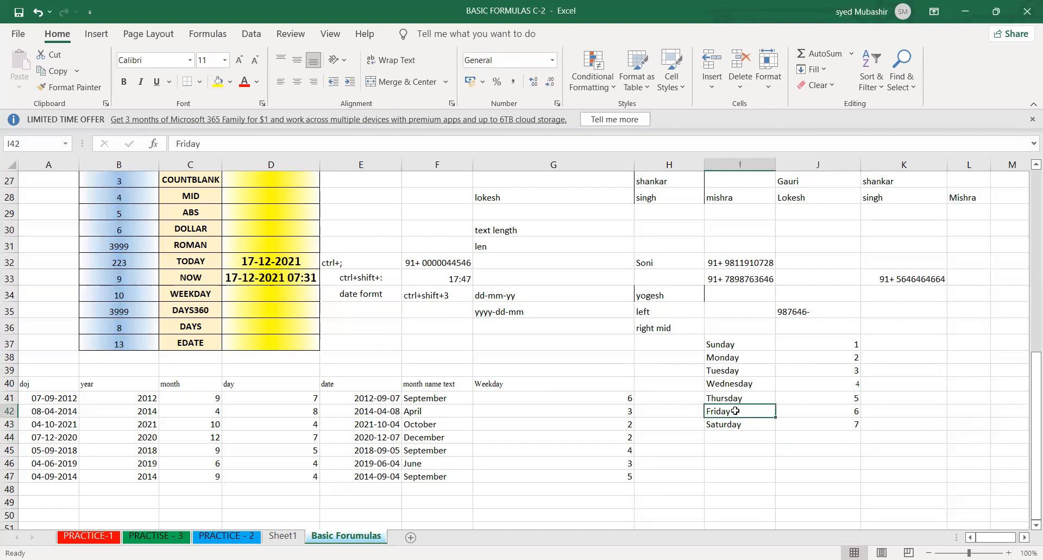
left_click(683, 407)
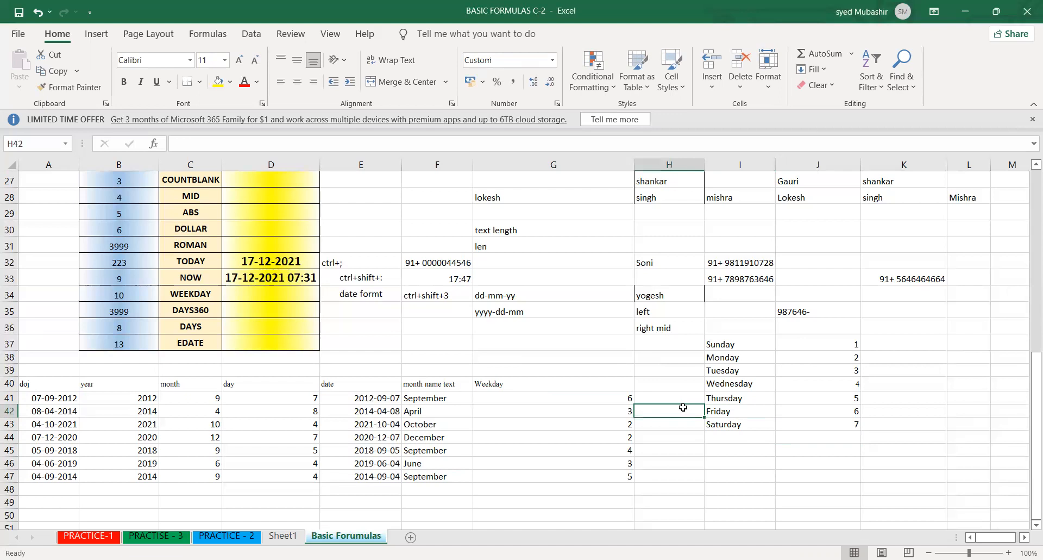
left_click_drag(810, 413, 750, 408)
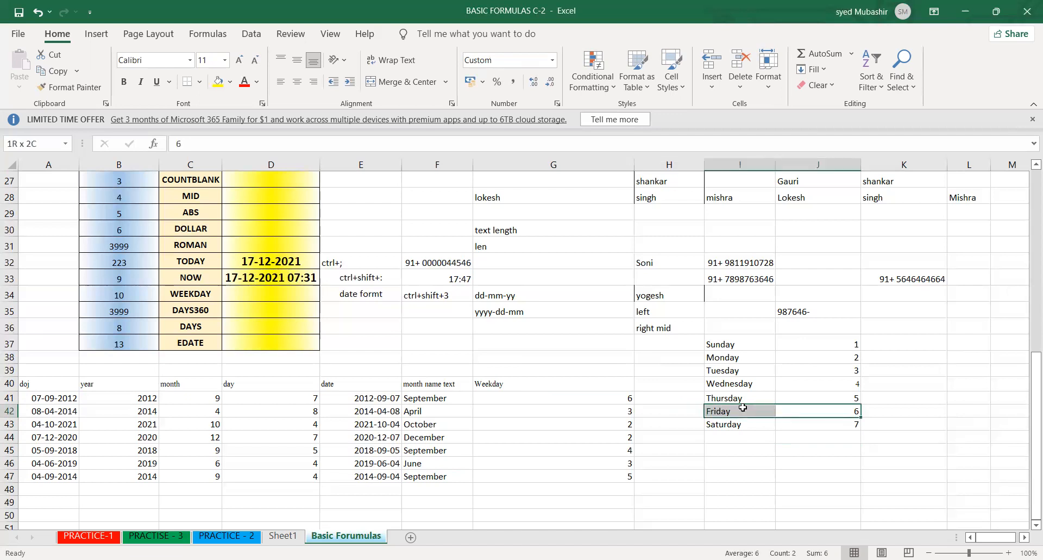
left_click(610, 462)
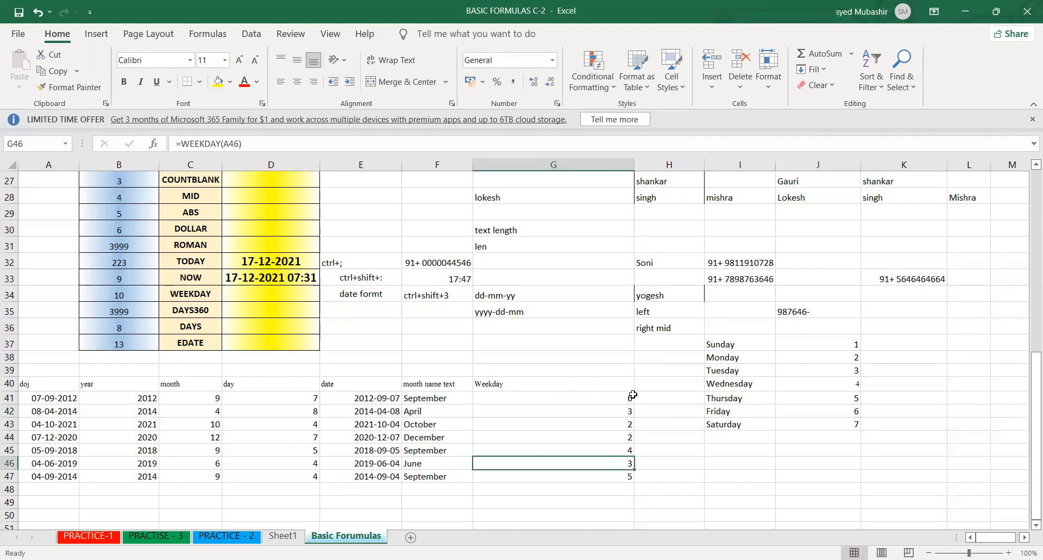
left_click(599, 395)
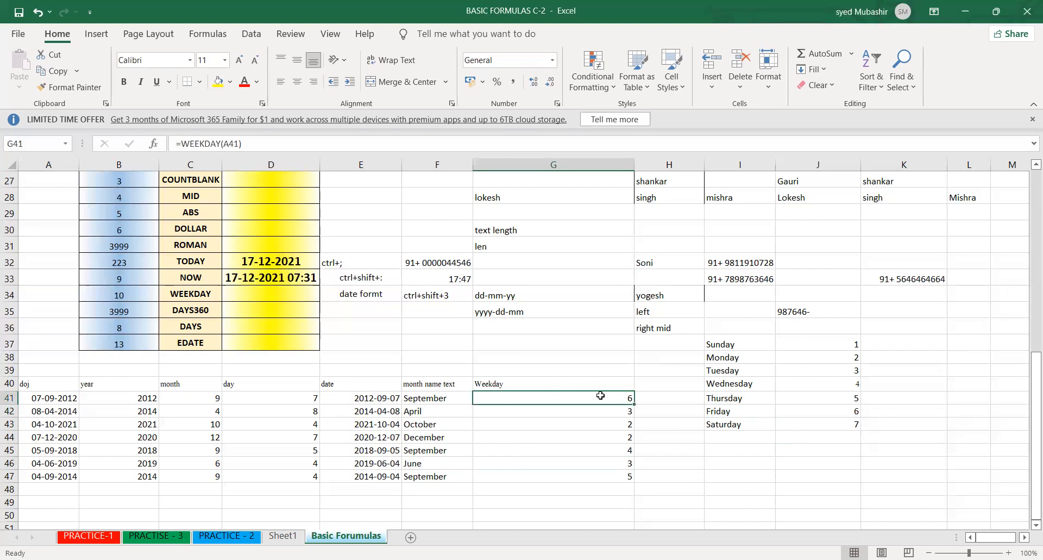
left_click(742, 415)
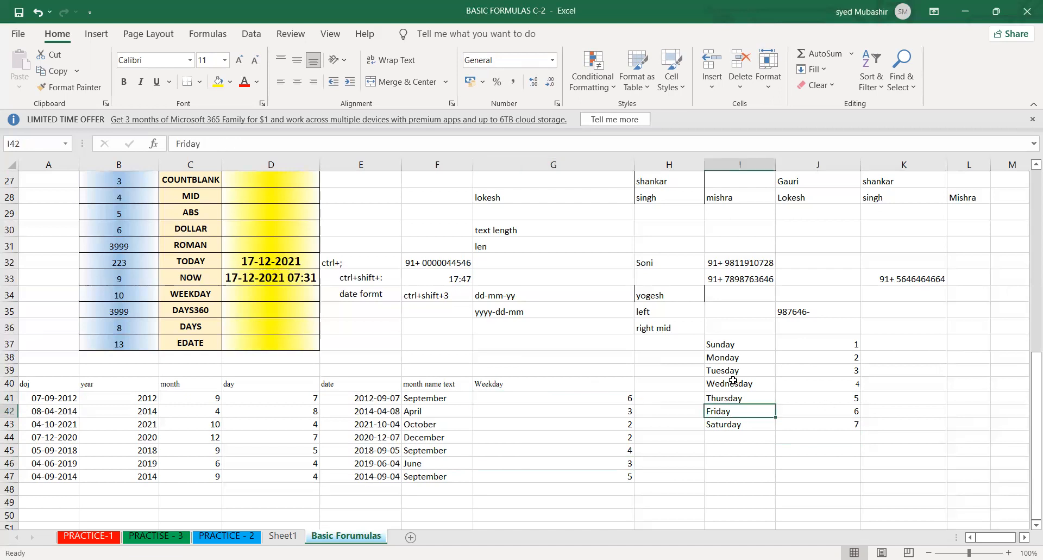
left_click(734, 341)
- Enter Monday in K37 and fill the day names down to Sunday in K43
left_click(912, 348)
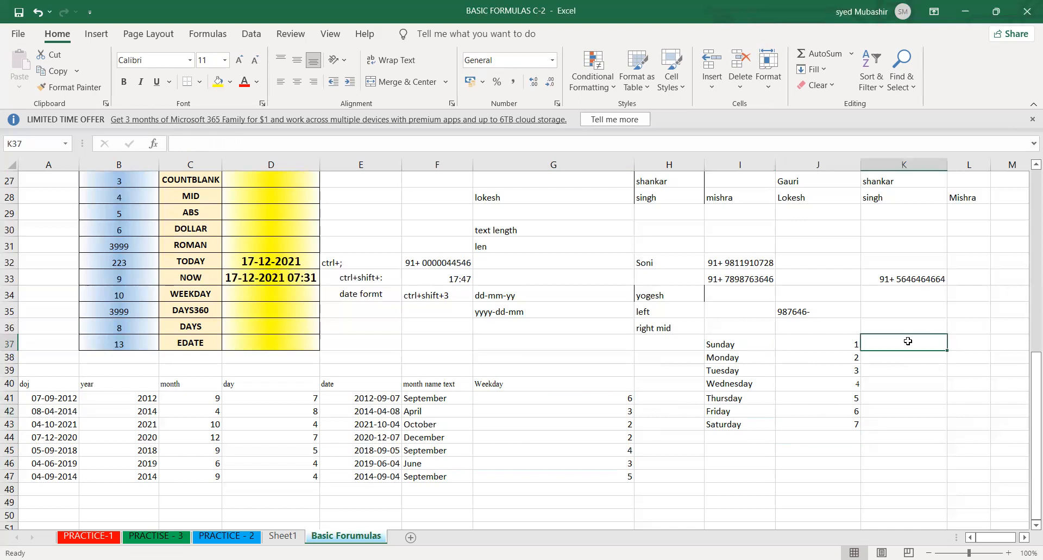
type("mondad")
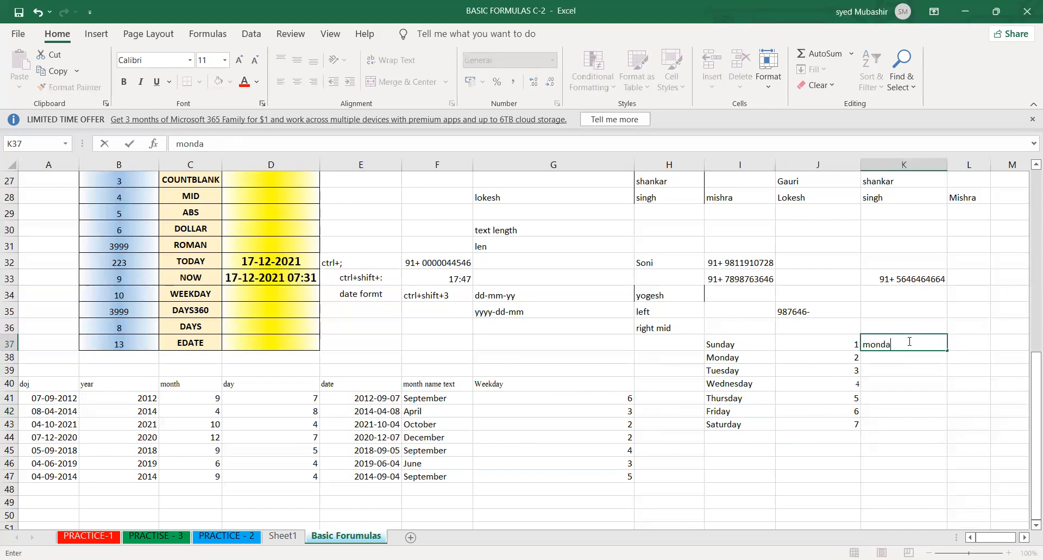
key("BackSpace")
type("y")
key("Return")
left_click(924, 344)
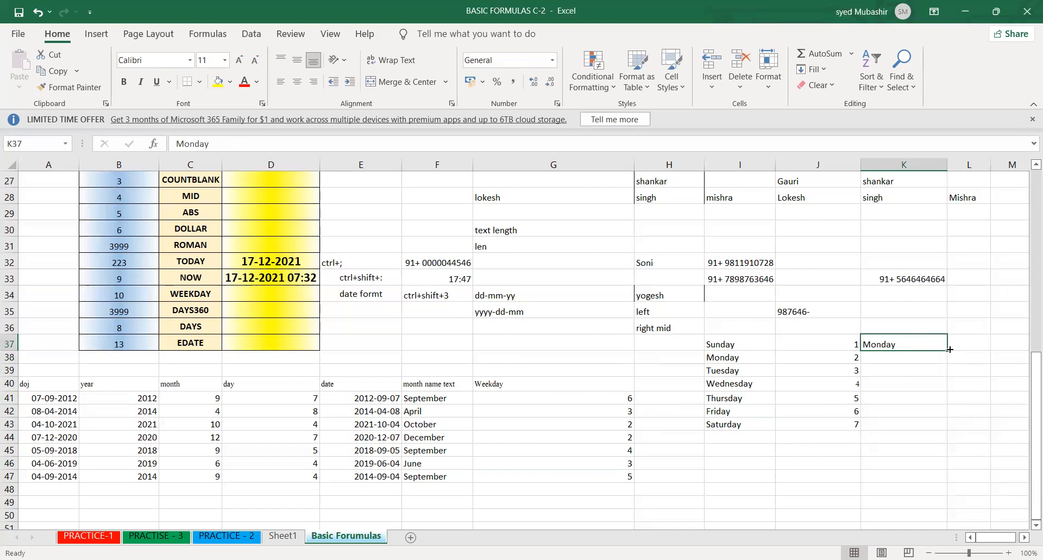
left_click_drag(948, 350, 948, 424)
- Check the Weekday results against the Sunday-first and Monday-first day lists
left_click_drag(601, 398, 603, 465)
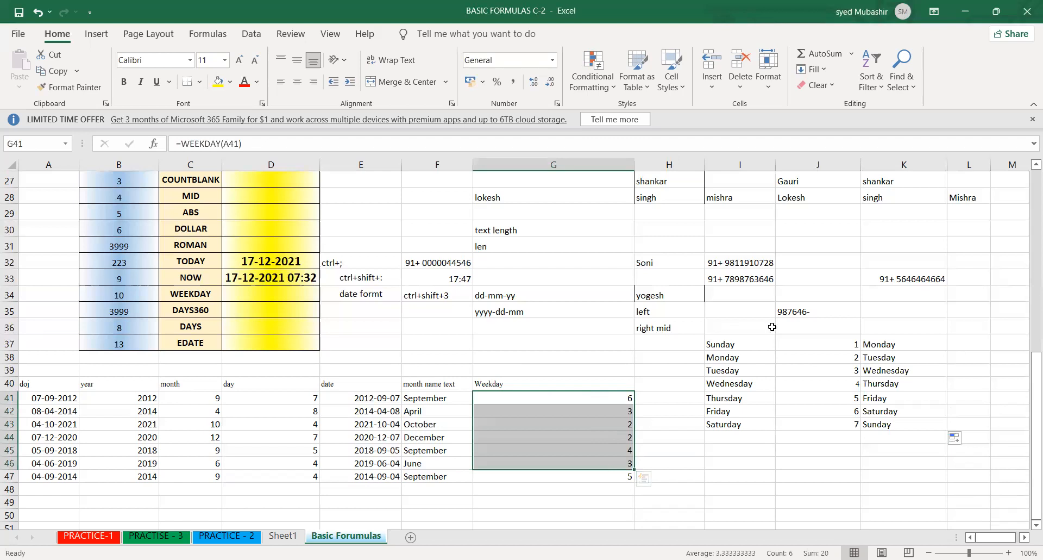
left_click(721, 340)
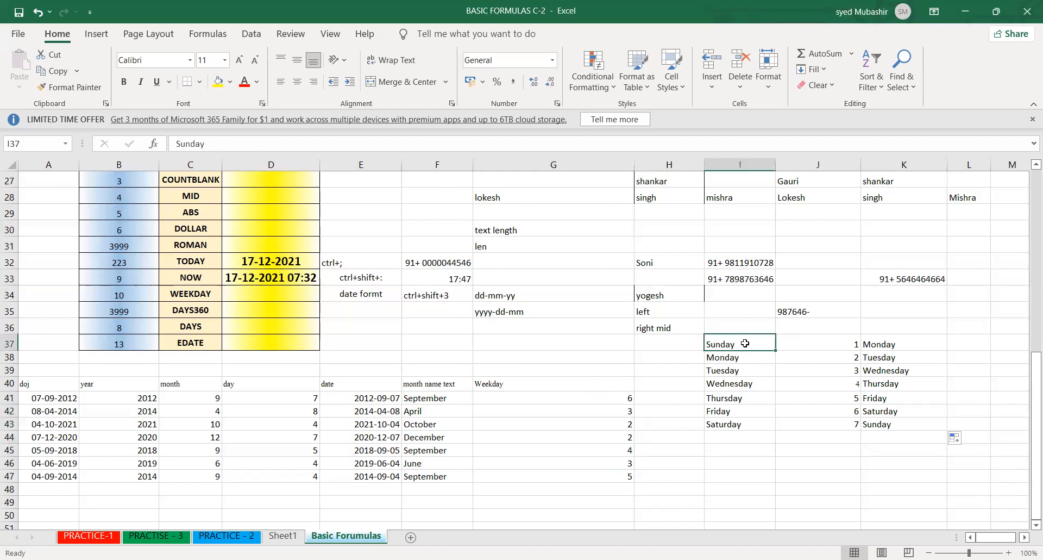
left_click(878, 343)
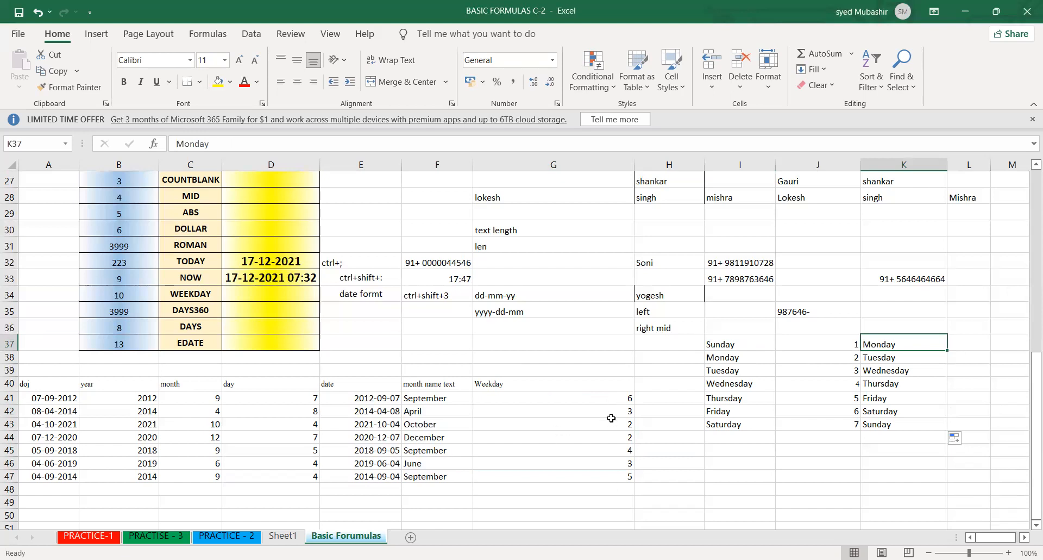
left_click(519, 381)
left_click(568, 397)
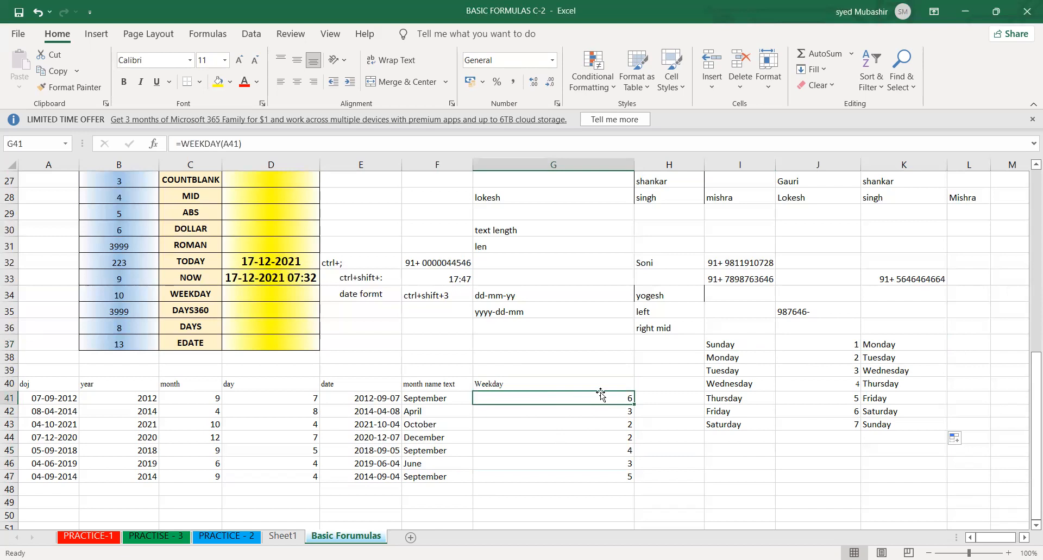
- Add the column header text in H40, beside Weekday, and start a TEXT formula in H41
left_click(648, 381)
type("text")
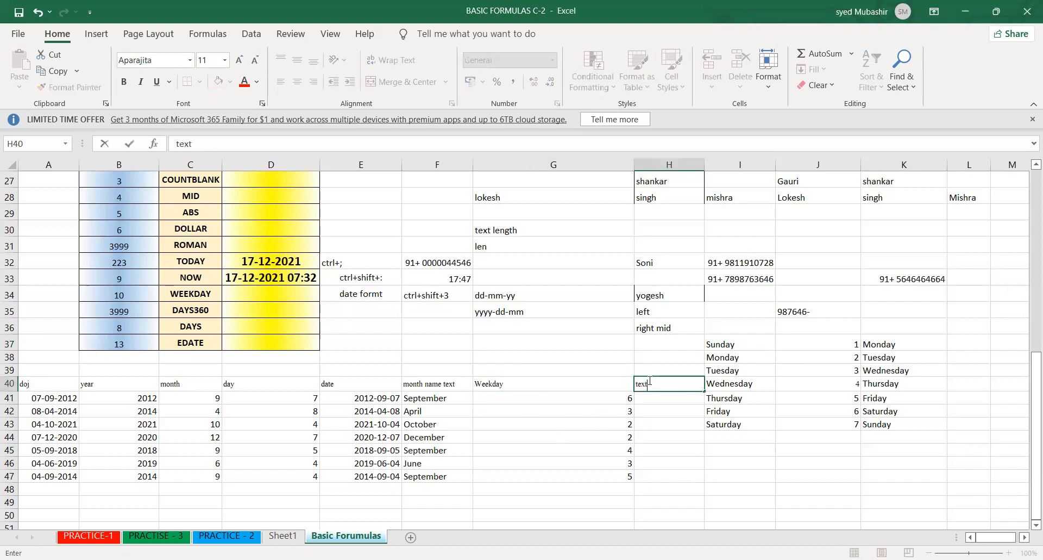
key("Return")
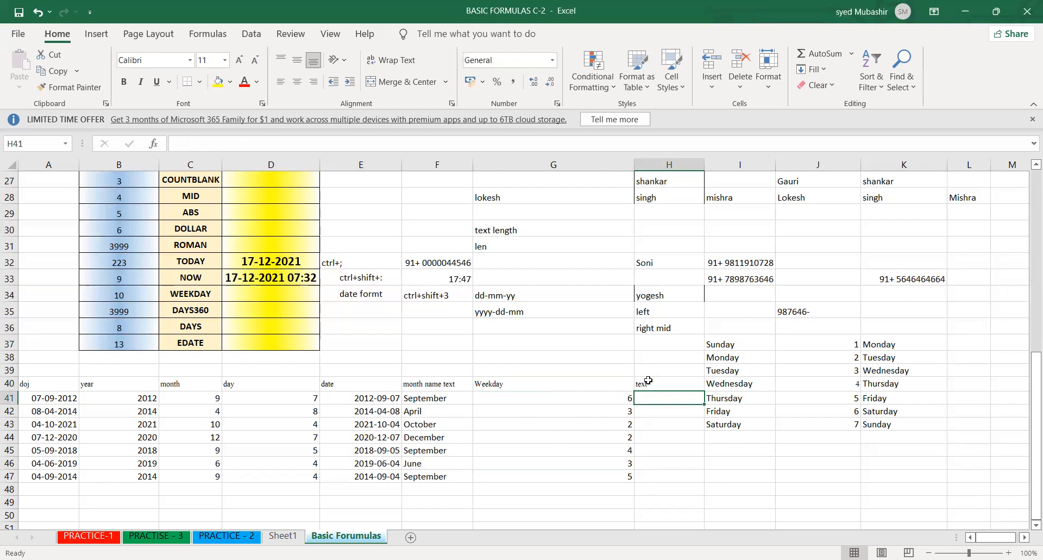
type("=")
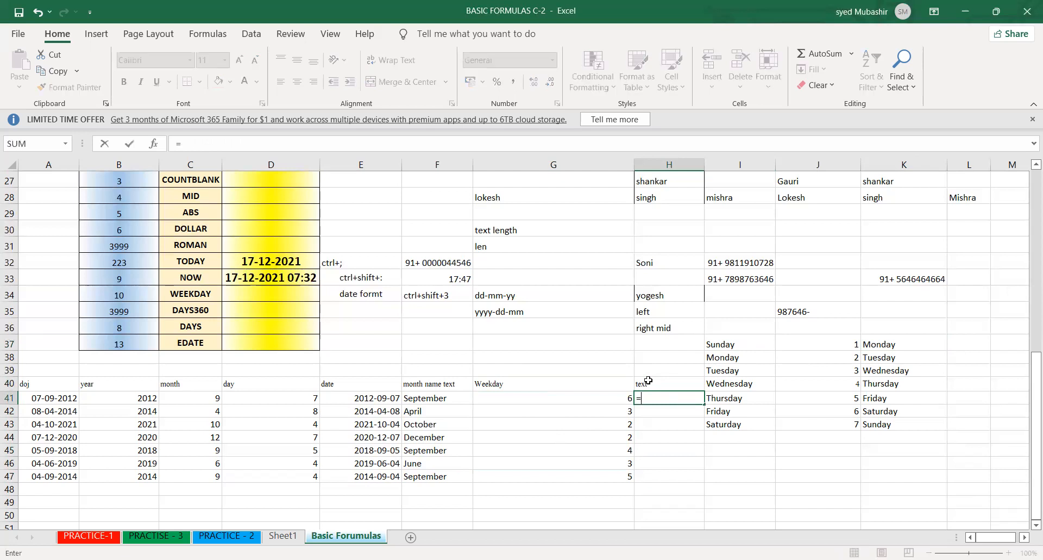
type("tex")
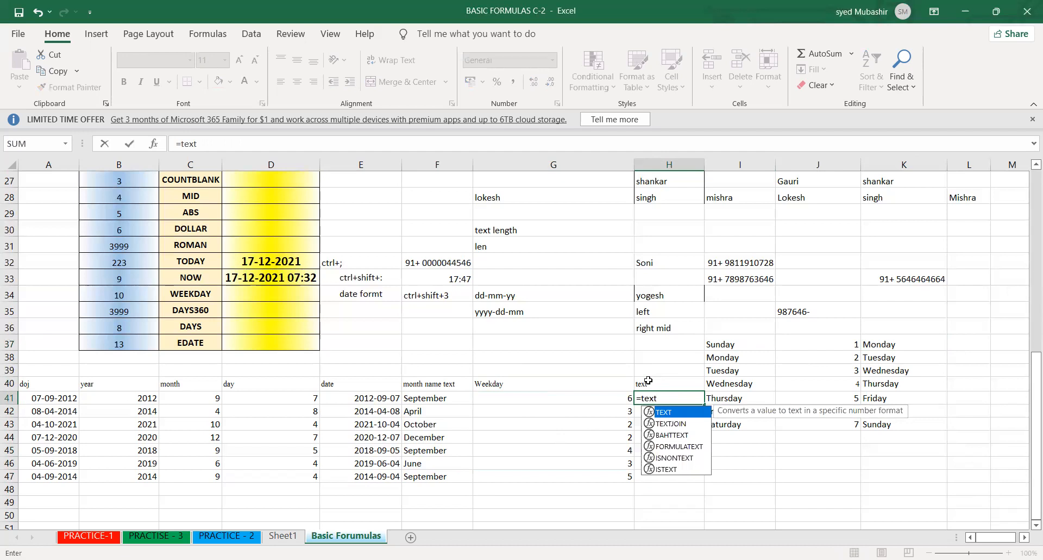
type("t")
key("Tab")
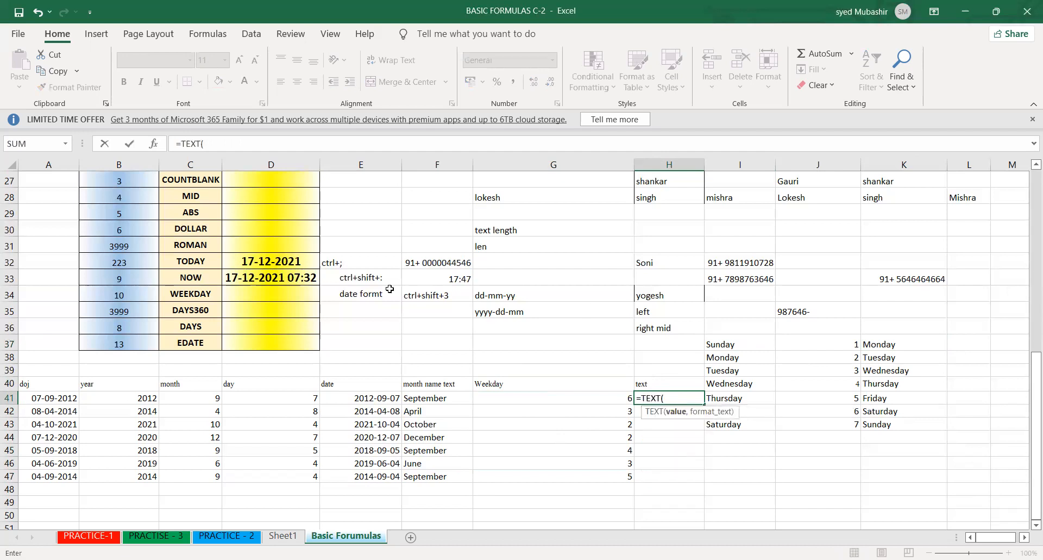
left_click(48, 400)
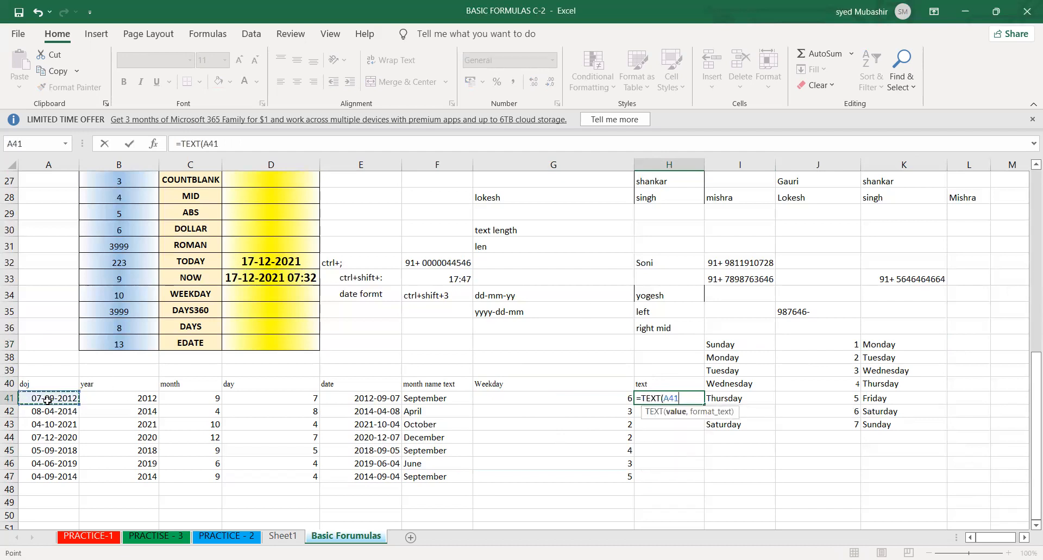
type(",")
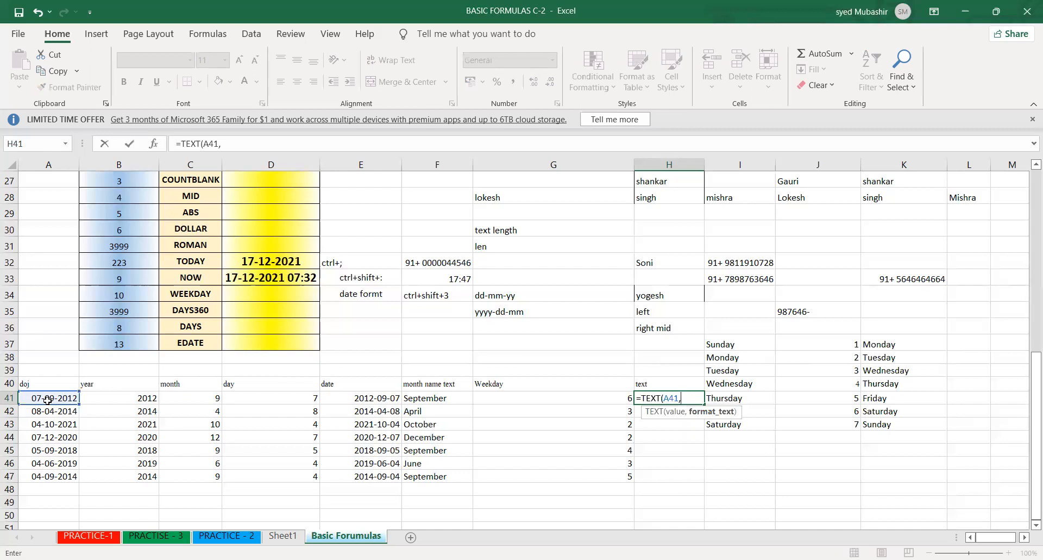
key("BackSpace")
key("BackSpace")
key("BackSpace")
key("BackSpace")
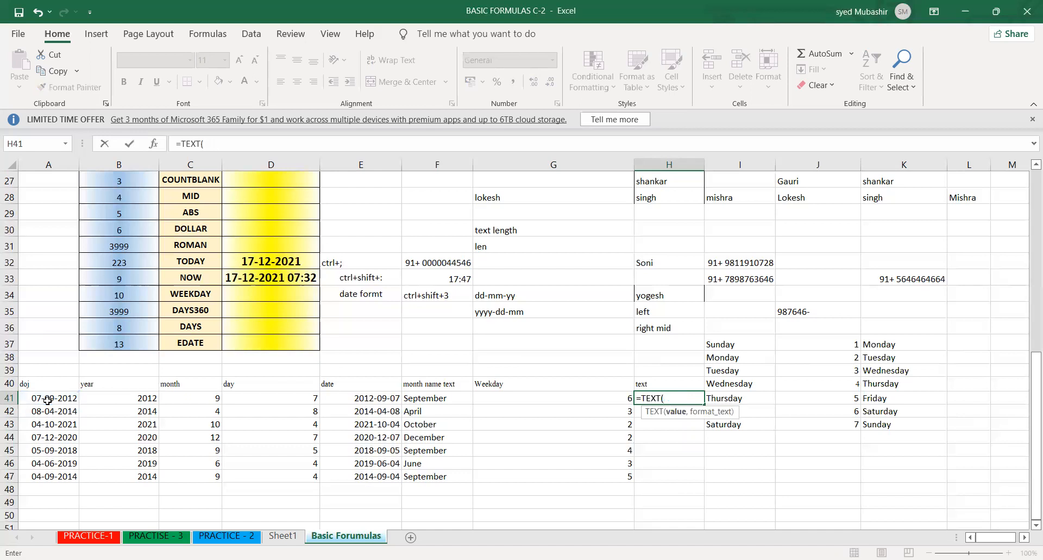
- Complete the H41 formula as =TEXT(G41,"dddd") and fill it down to H47
left_click(554, 401)
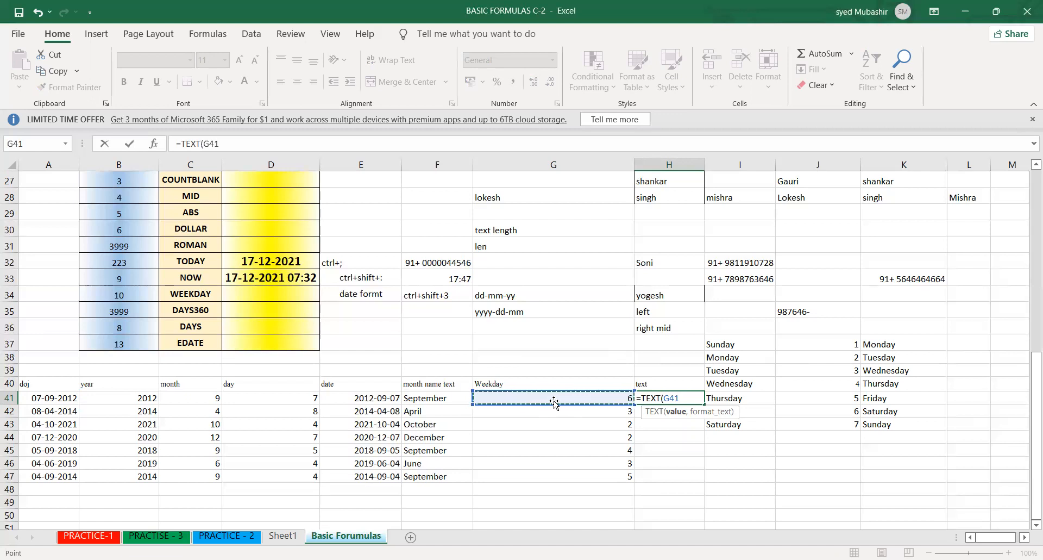
type(",")
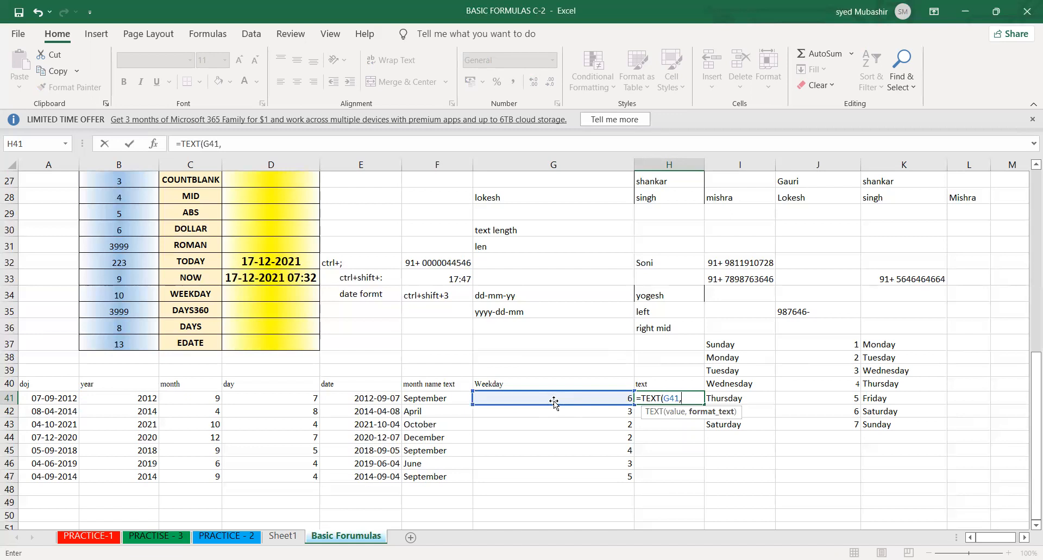
type("\"dddd")
type("\"\"")
key("BackSpace")
key("Return")
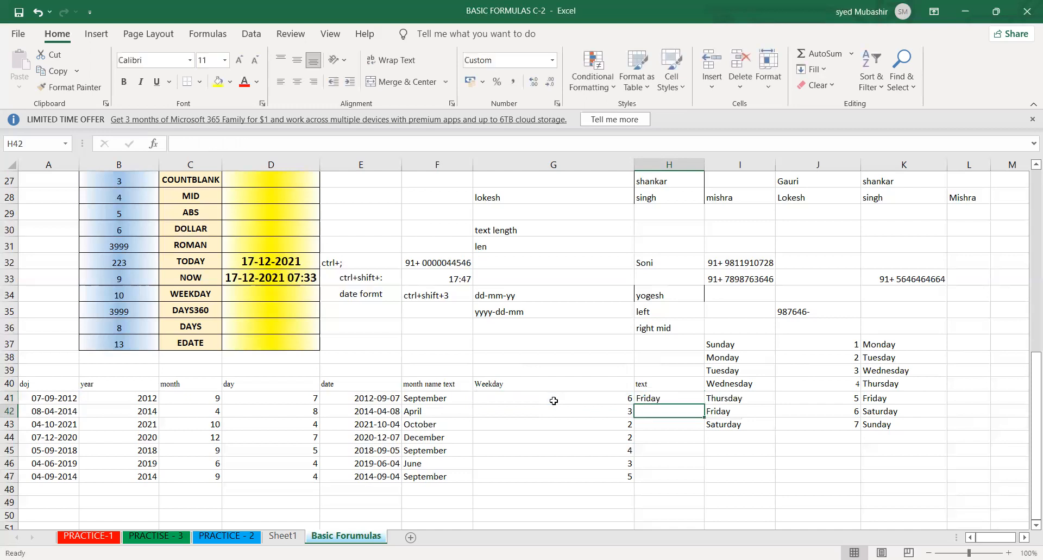
left_click(666, 397)
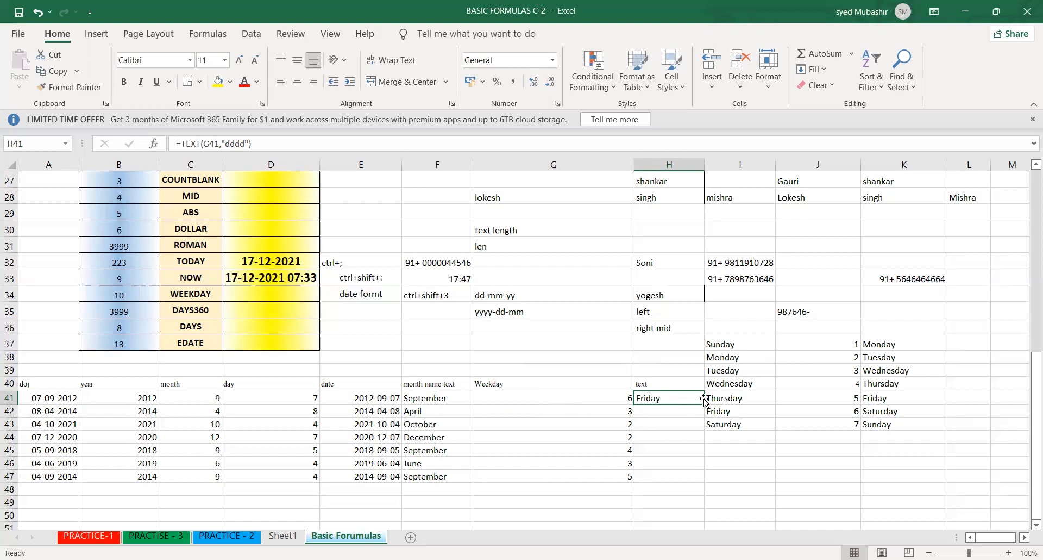
left_click_drag(705, 402, 702, 478)
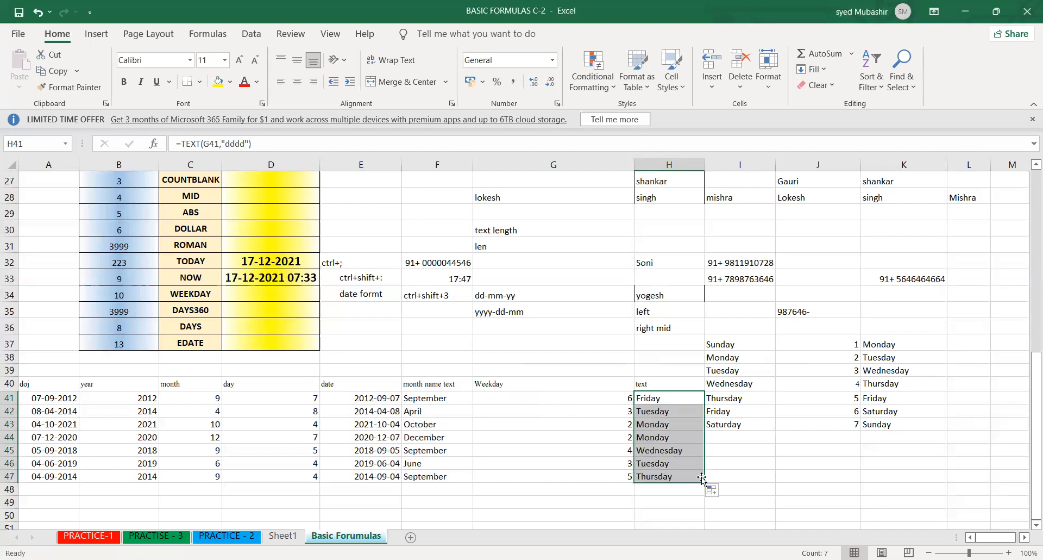
- Compare the weekday numbers and day names in columns G and H with the numbered day list in I37:J43
left_click(541, 397)
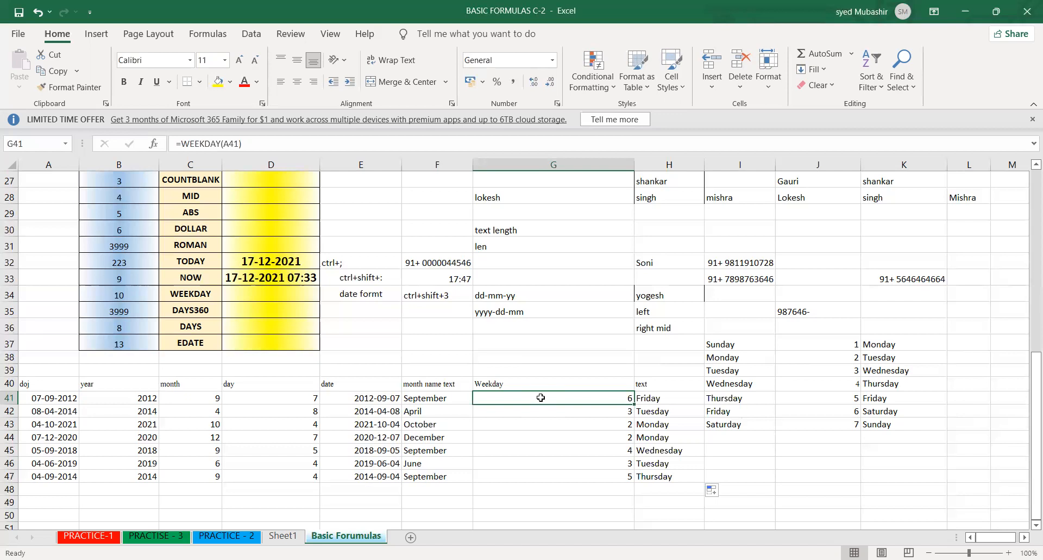
left_click_drag(753, 420, 789, 401)
left_click(759, 379)
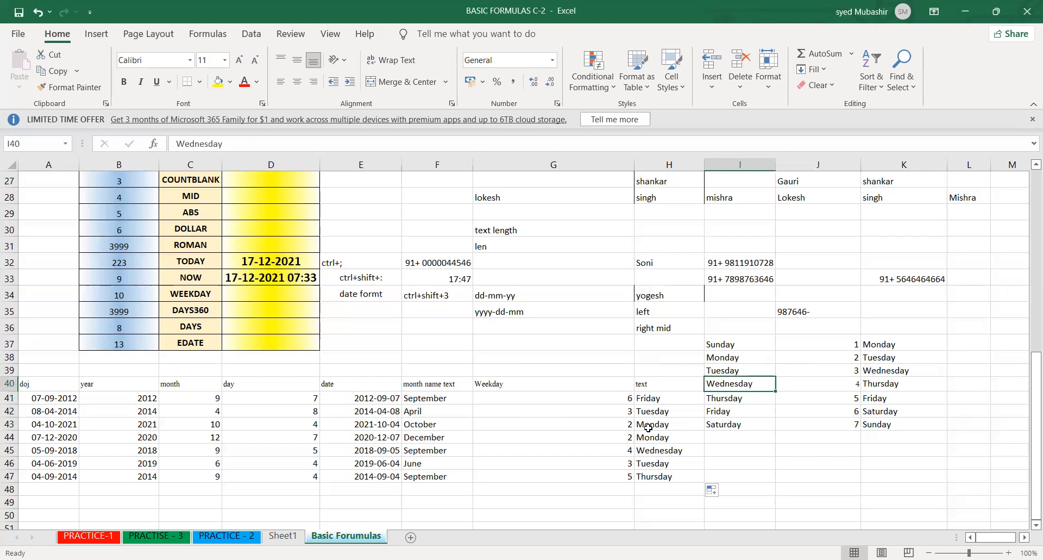
left_click(590, 398)
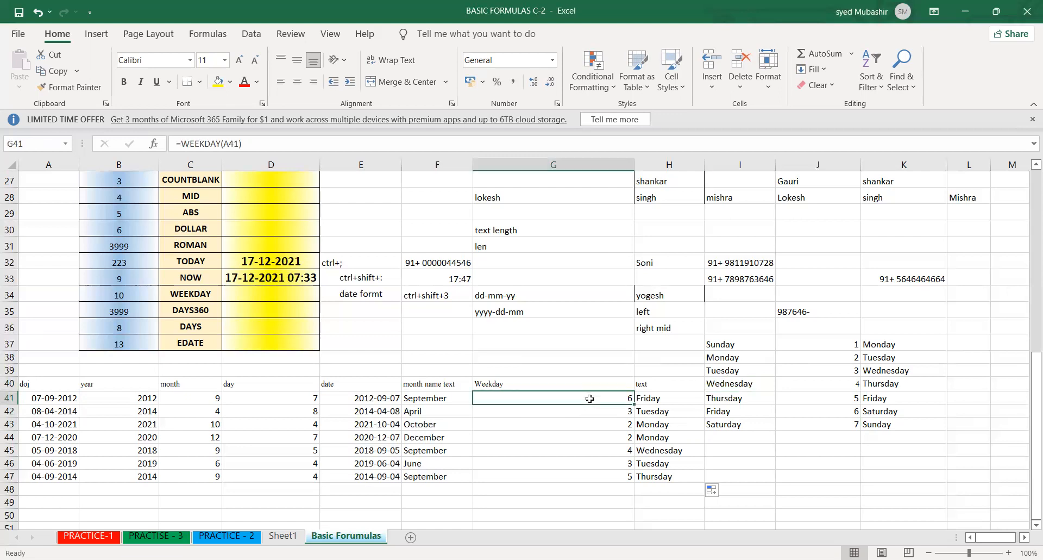
left_click_drag(830, 411, 735, 329)
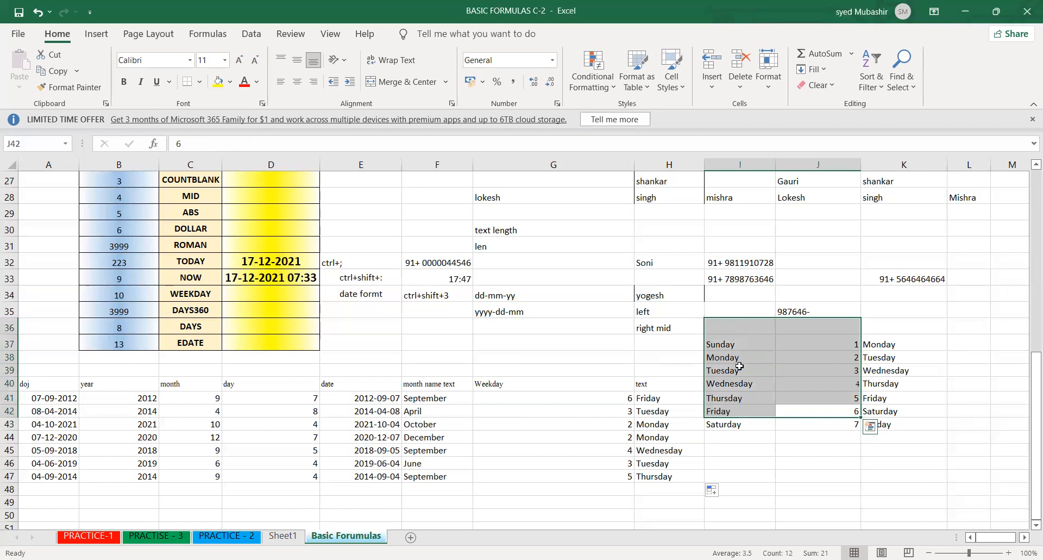
left_click(735, 348)
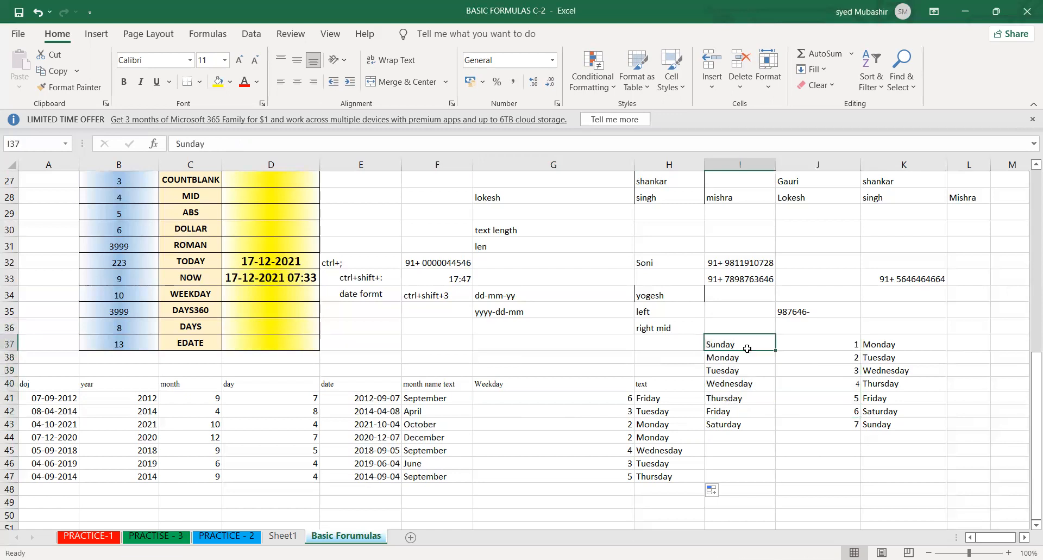
- Compare the Sunday-first and Monday-first day lists with the return_type options of the WEEKDAY formula in G41
left_click(738, 407)
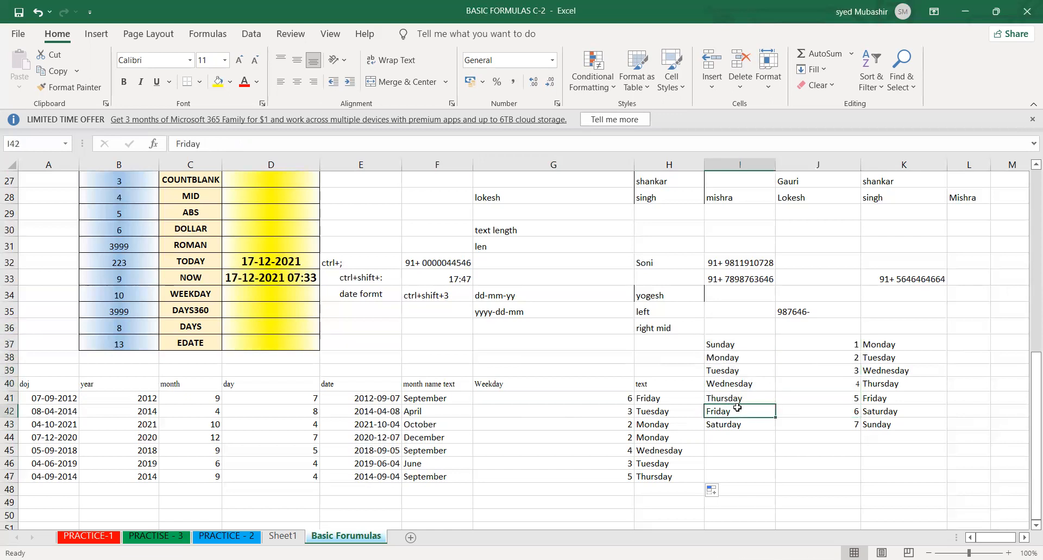
left_click(877, 349)
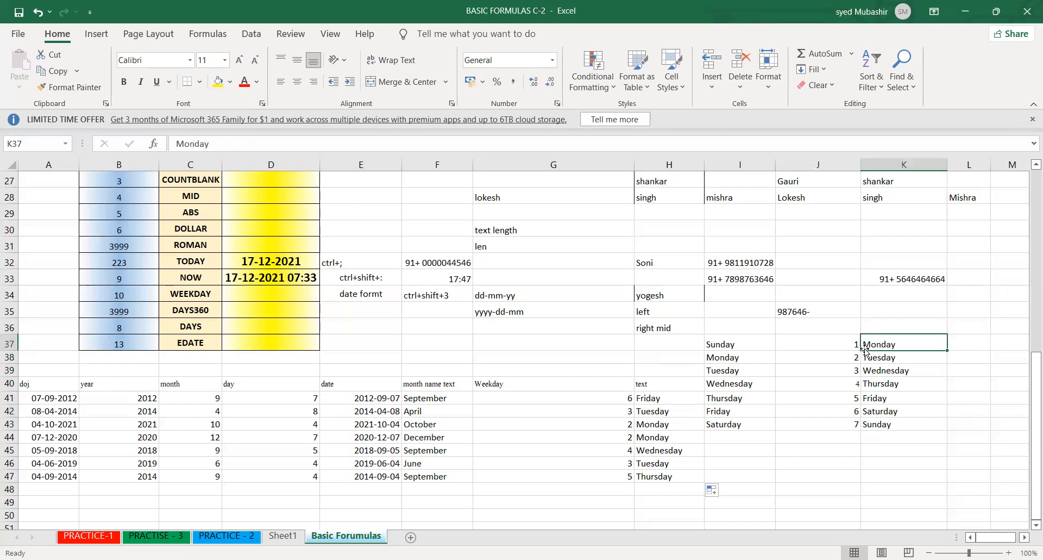
left_click(866, 412)
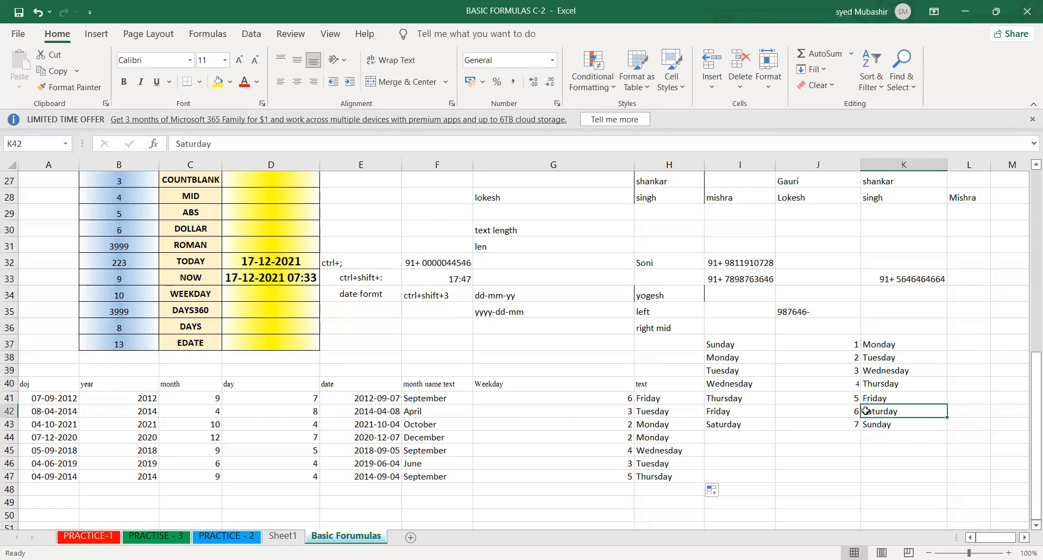
double_click(567, 396)
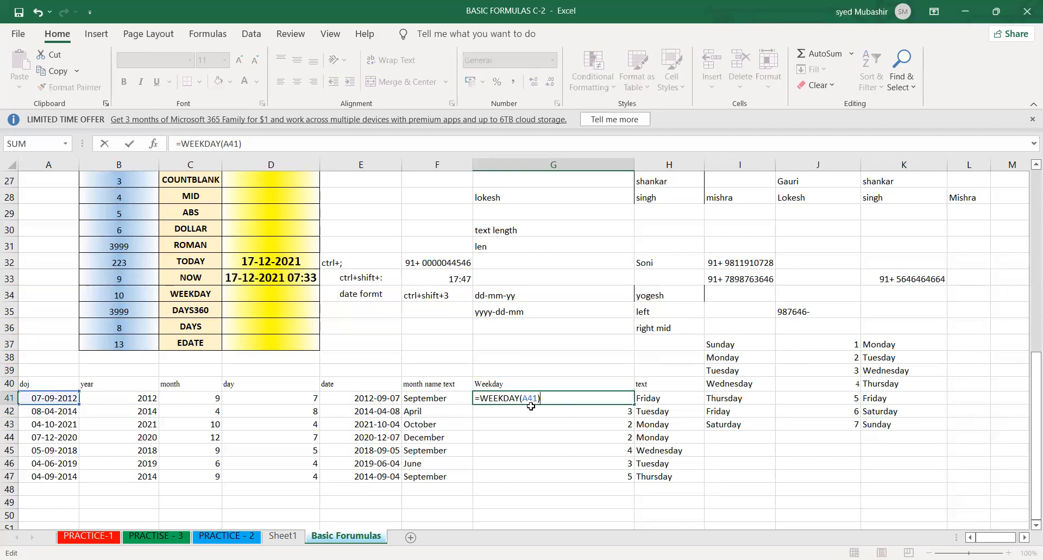
key("BackSpace")
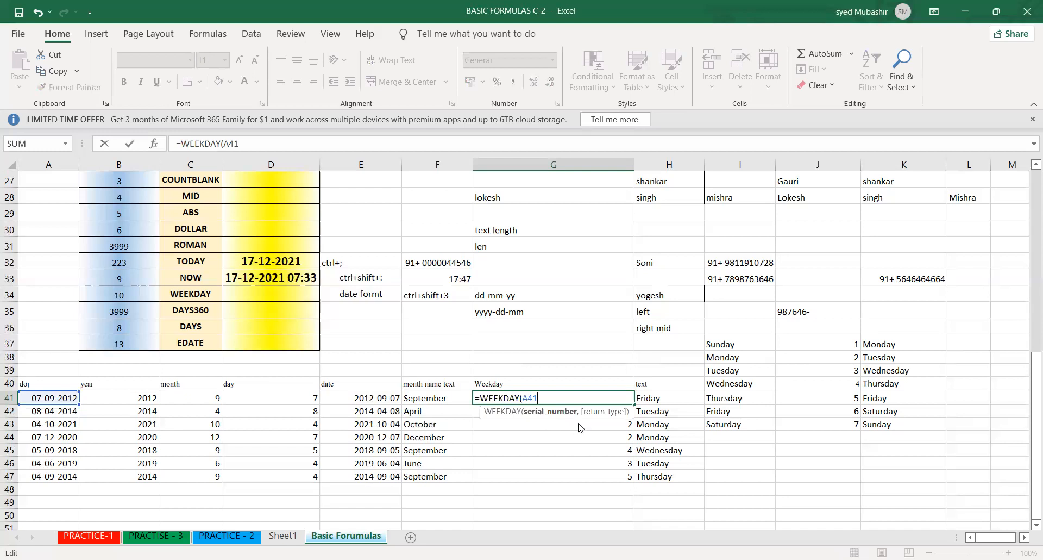
type(",")
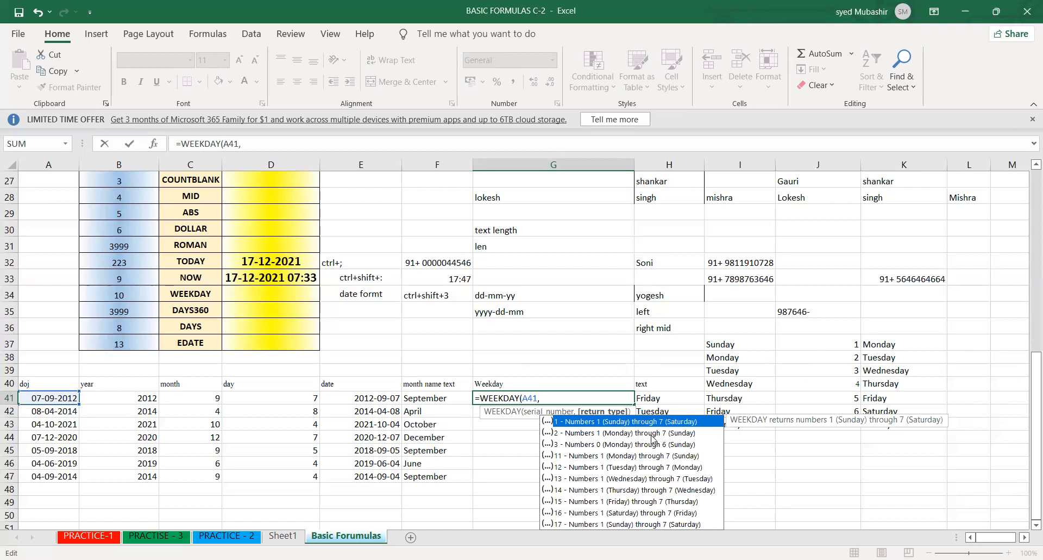
key("BackSpace")
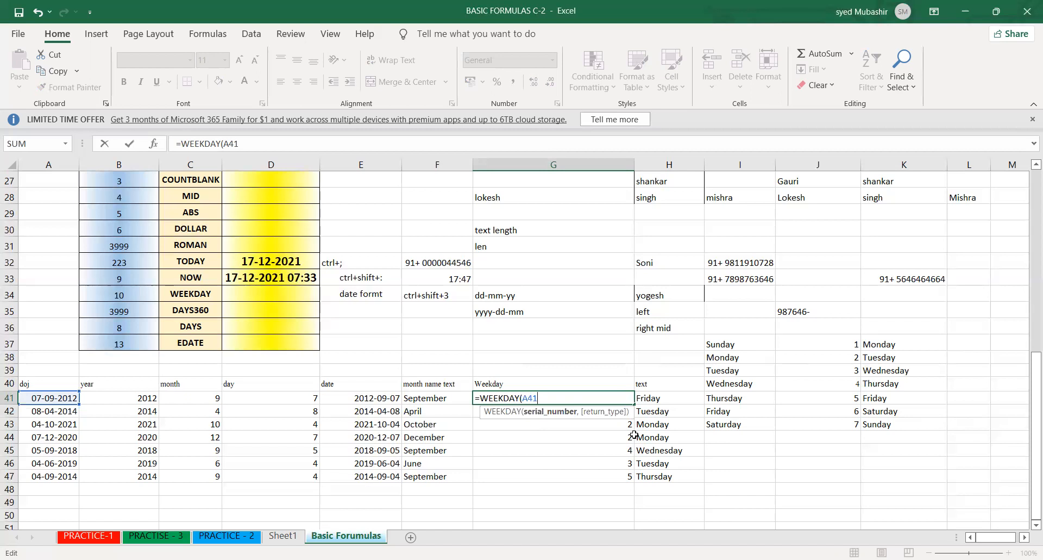
key("Return")
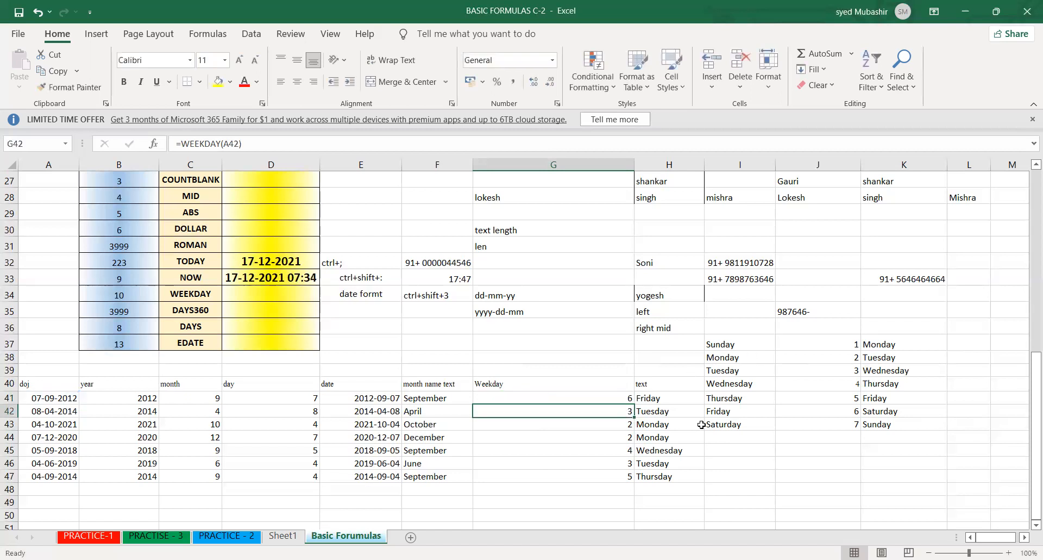
- Fill the TEXT formula in H41 down to H47 again
left_click(730, 411)
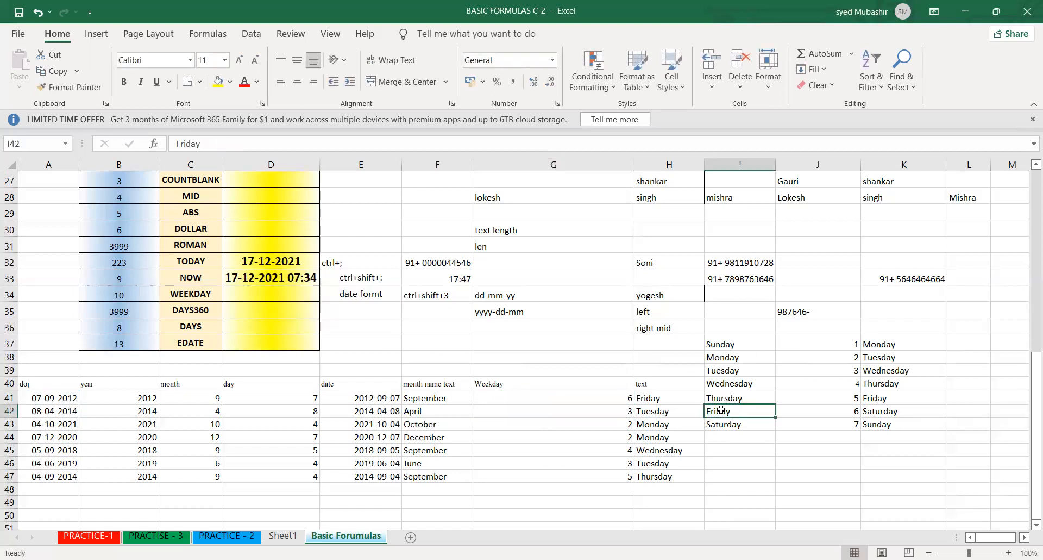
left_click(670, 397)
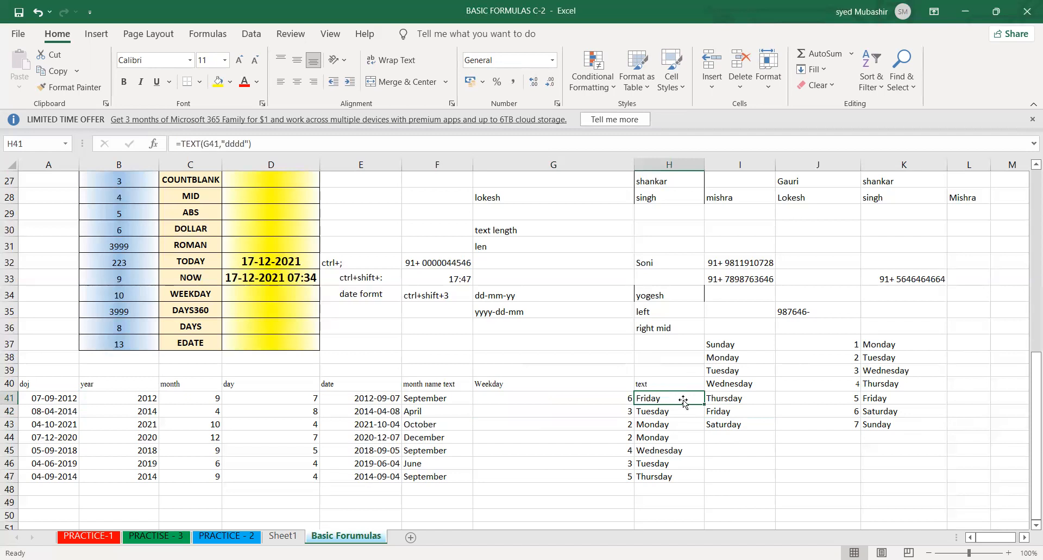
double_click(703, 404)
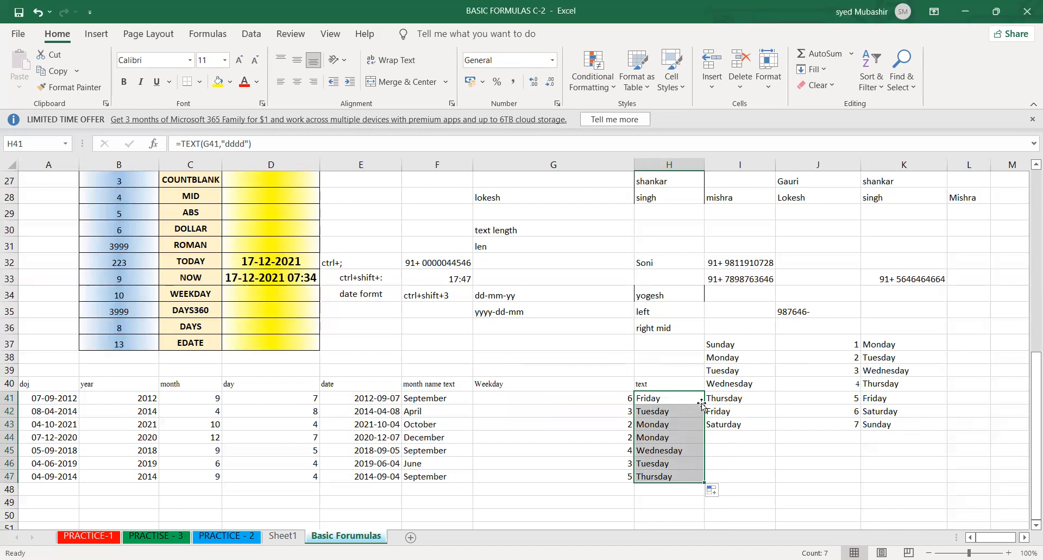
- Delete the numbered reference lists of day names in I37:K43
left_click_drag(726, 400, 883, 419)
left_click(728, 346)
key("Delete")
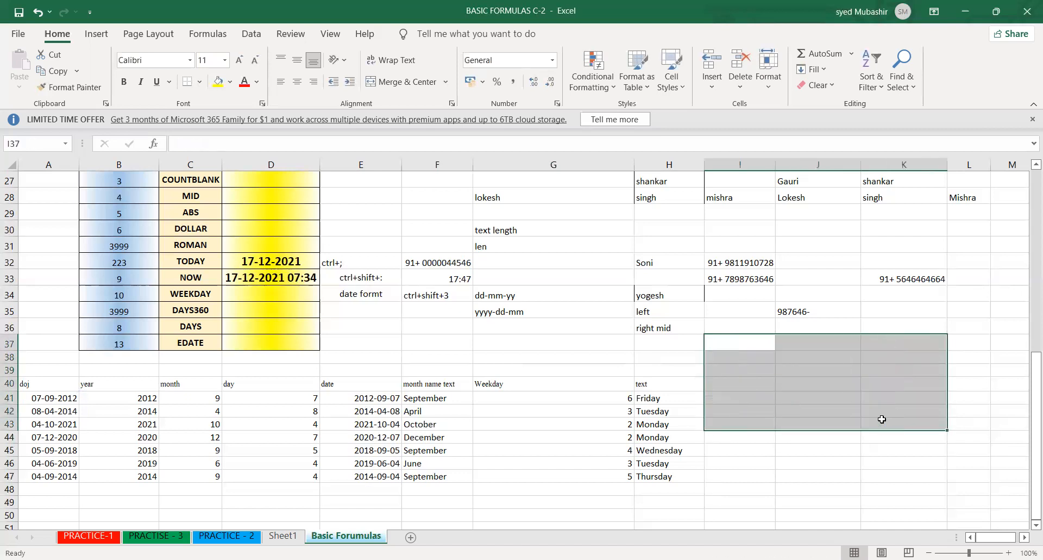
- Review the Weekday numbers in G41:G47 against the day names in H41:H47, including the formulas behind G41 and H41
left_click(576, 386)
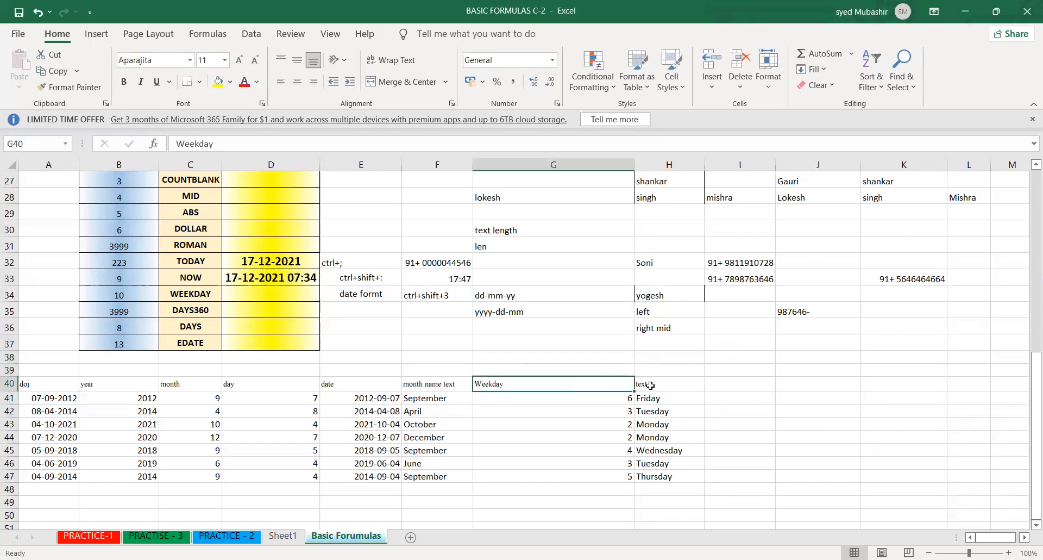
left_click(652, 384)
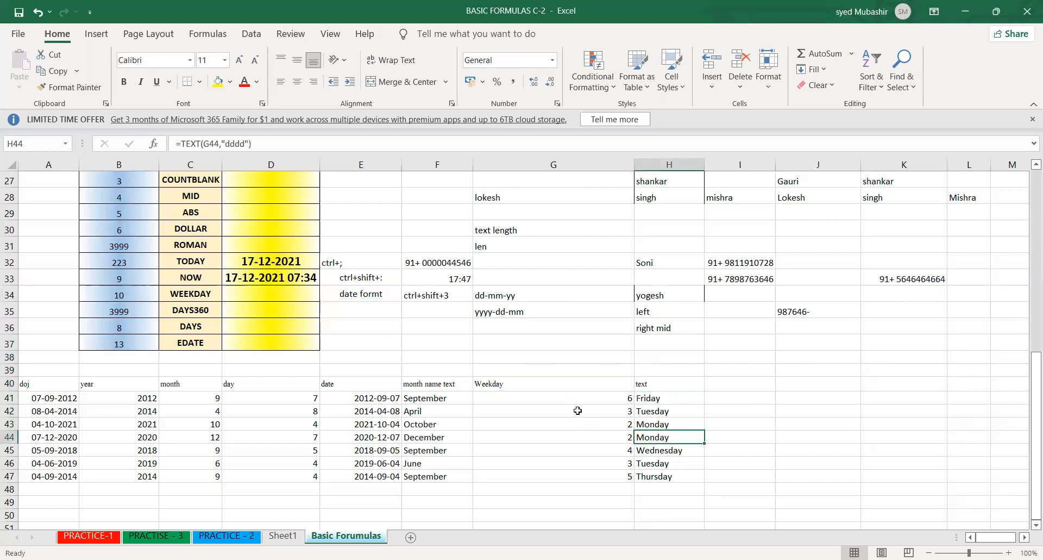
left_click_drag(570, 398, 593, 475)
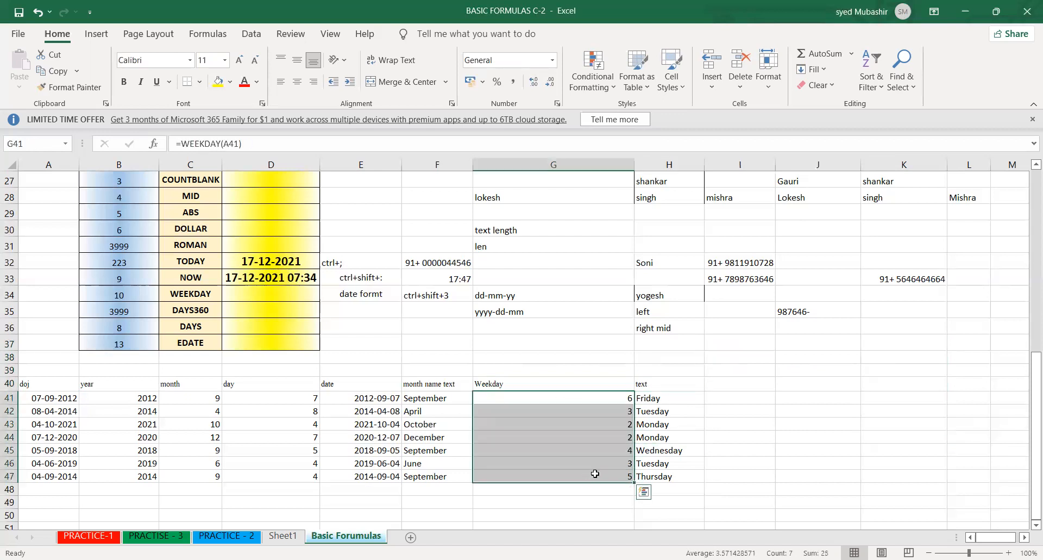
left_click(649, 452)
left_click_drag(600, 398, 666, 481)
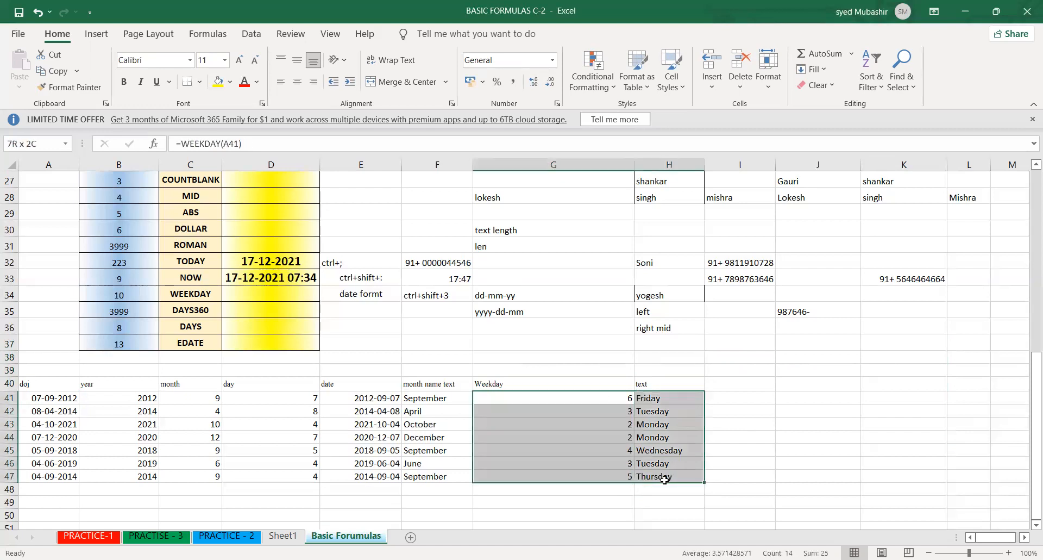
left_click(595, 463)
left_click_drag(579, 397, 680, 405)
left_click(666, 401)
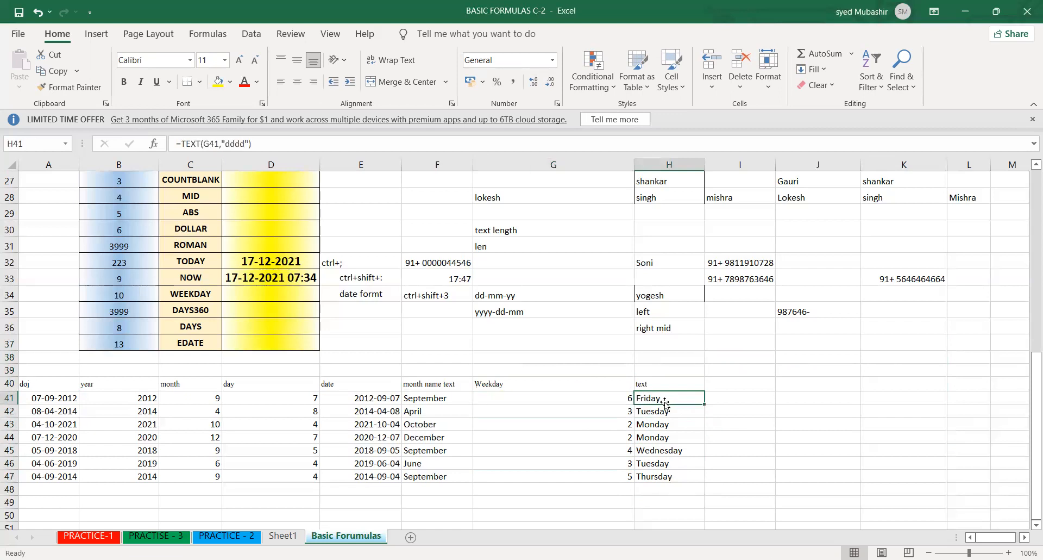
double_click(589, 397)
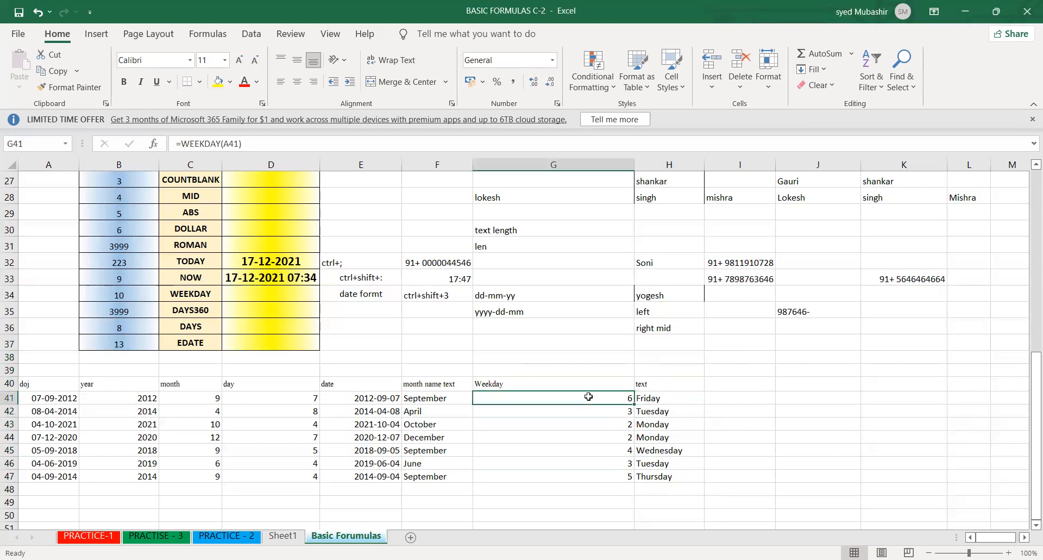
key("Return")
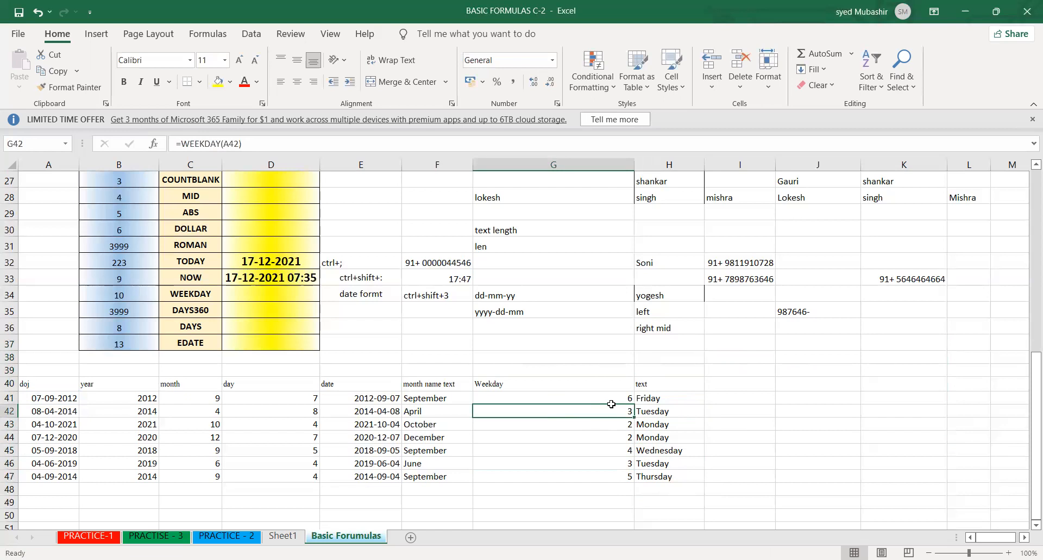
double_click(647, 397)
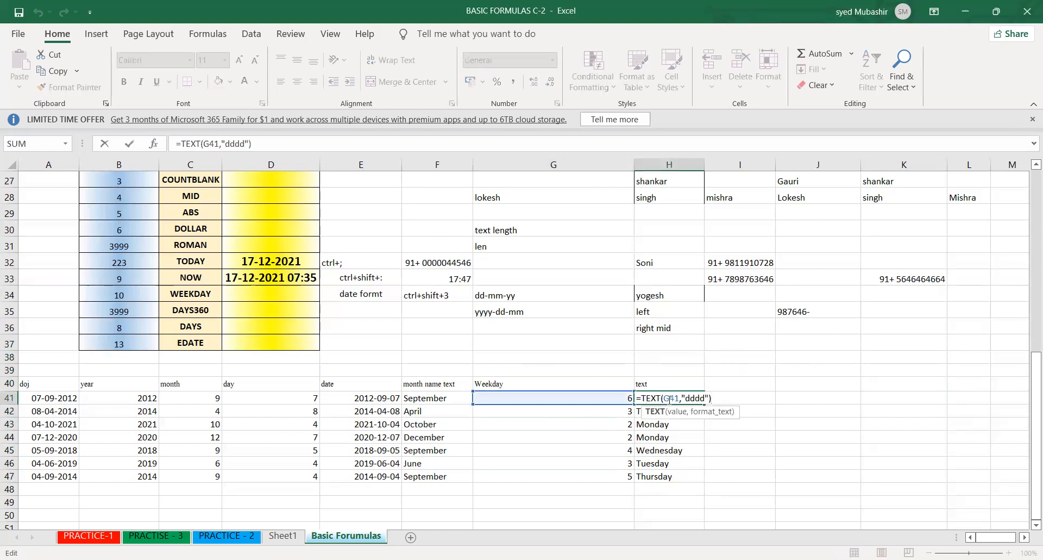
left_click(670, 399)
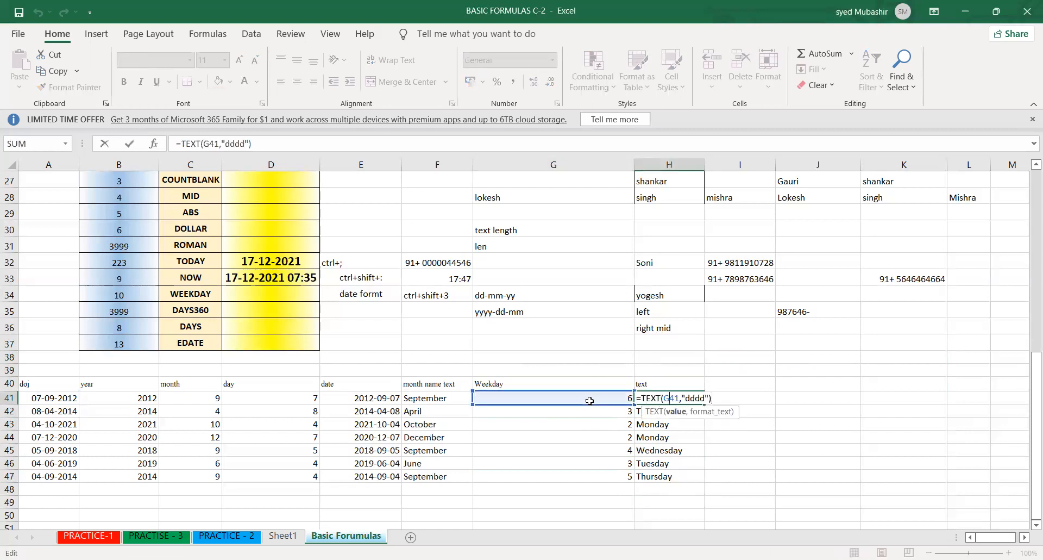
key("Return")
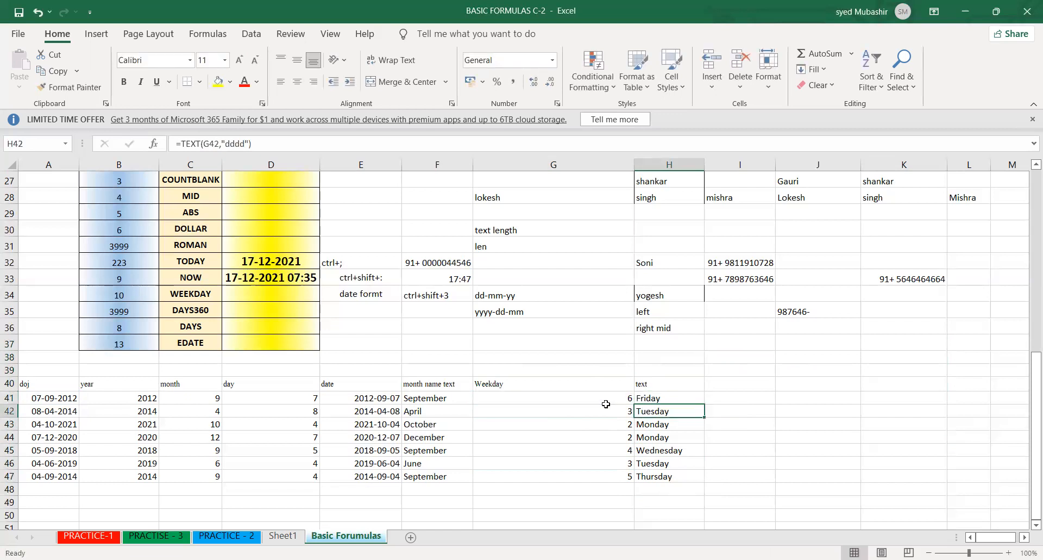
- Wrap the WEEKDAY formula in G41 in a TEXT function so it reads =TEXT(WEEKDAY(A41),"dddd")
double_click(593, 397)
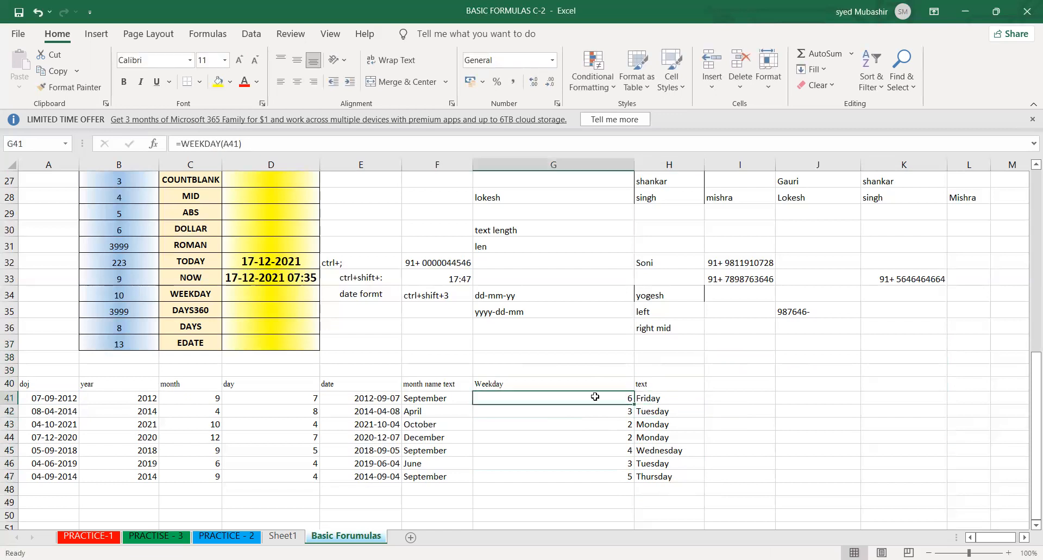
left_click(479, 397)
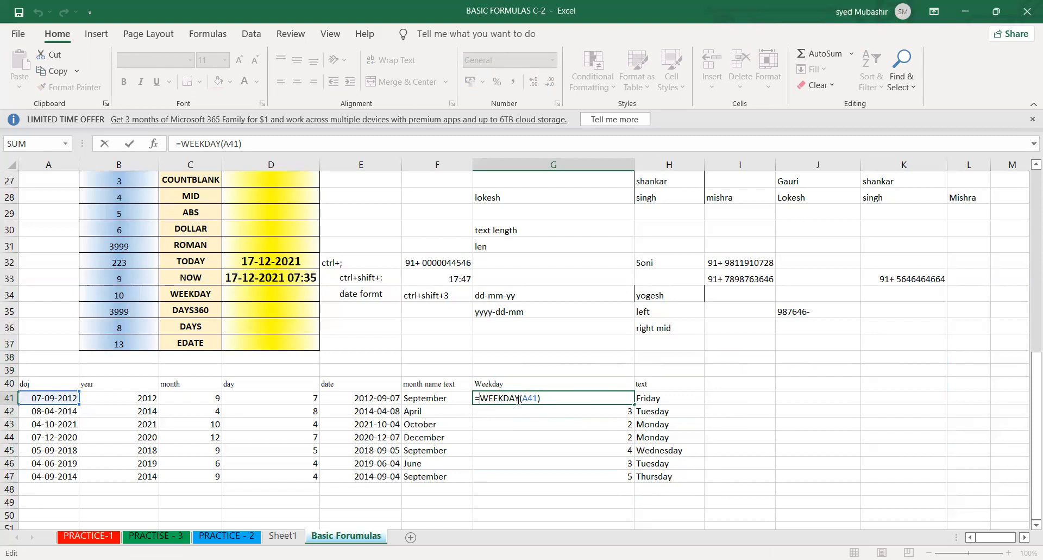
type("text")
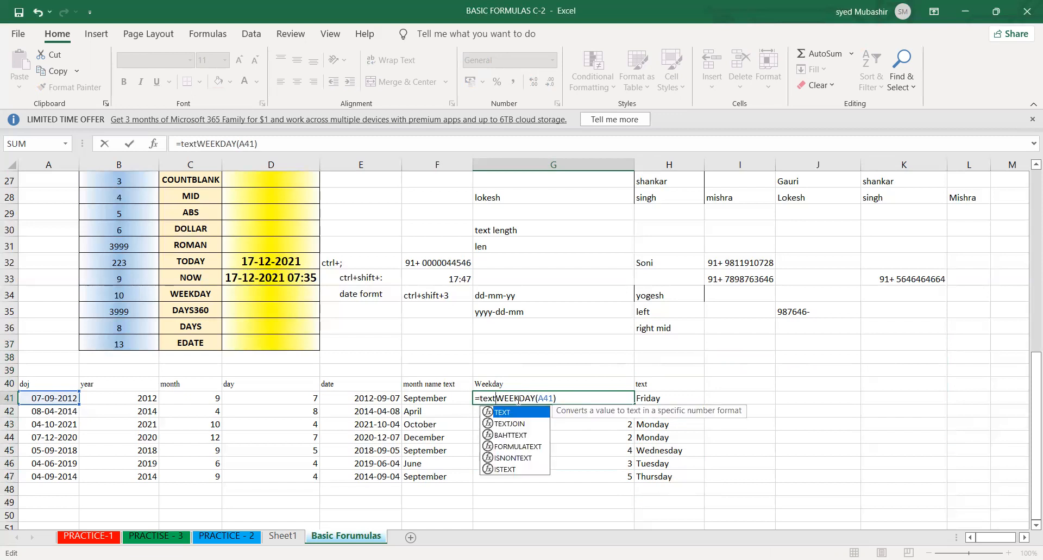
key("Tab")
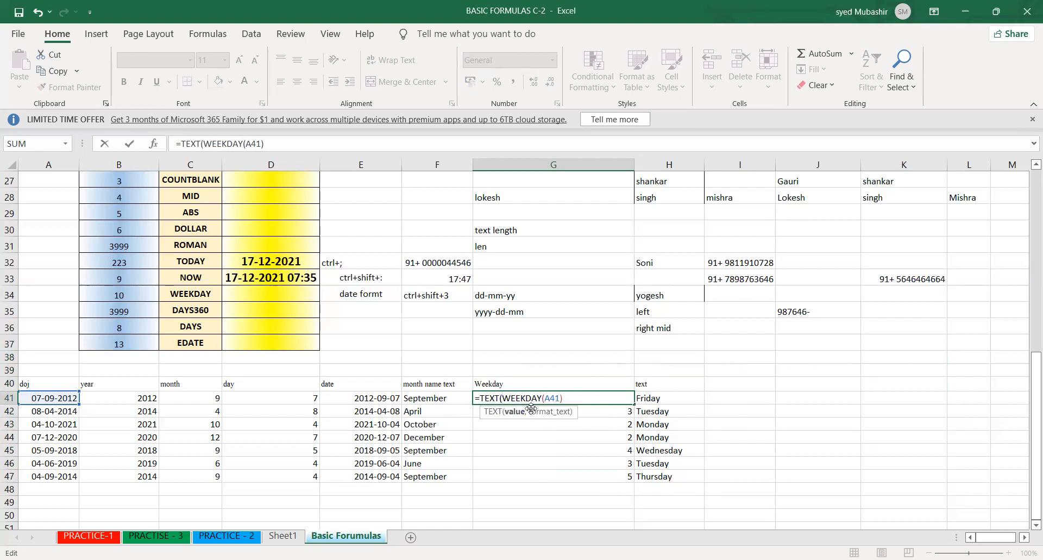
left_click(503, 398)
type(",")
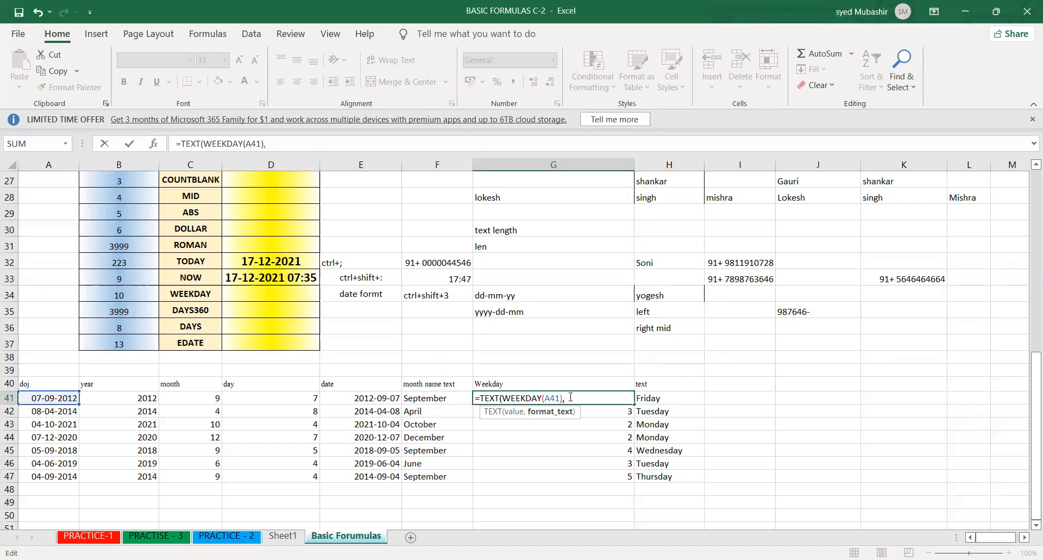
type("\"dddd\"\"")
key("Return")
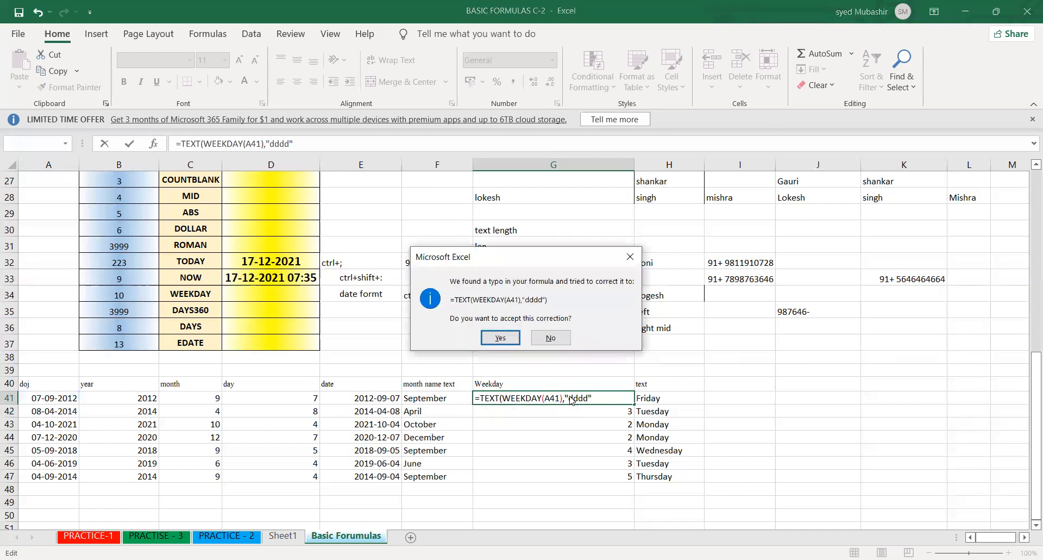
left_click(498, 339)
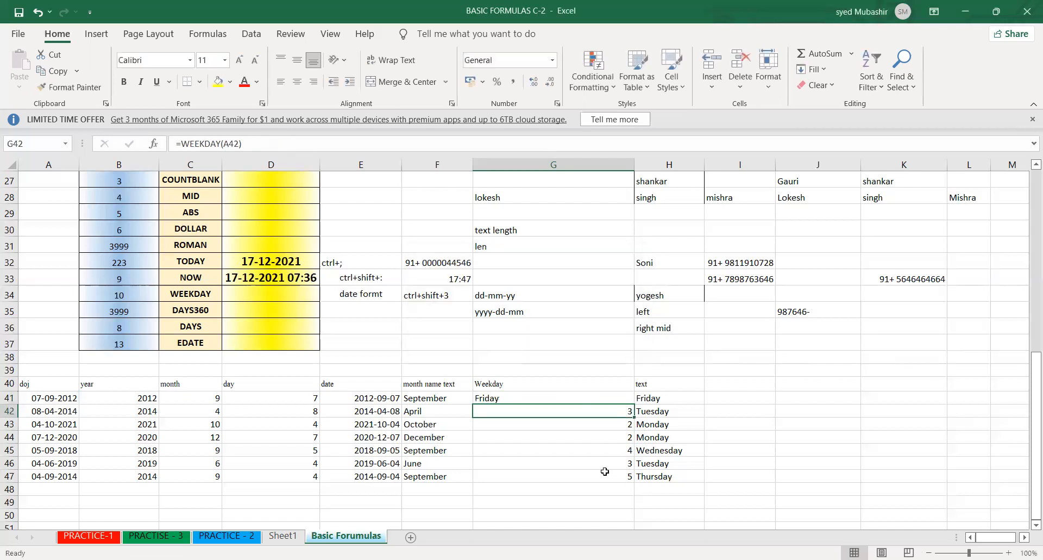
- Fill the nested formula from G41 down to G47 and clear the separate text column in H40:H48
left_click(574, 397)
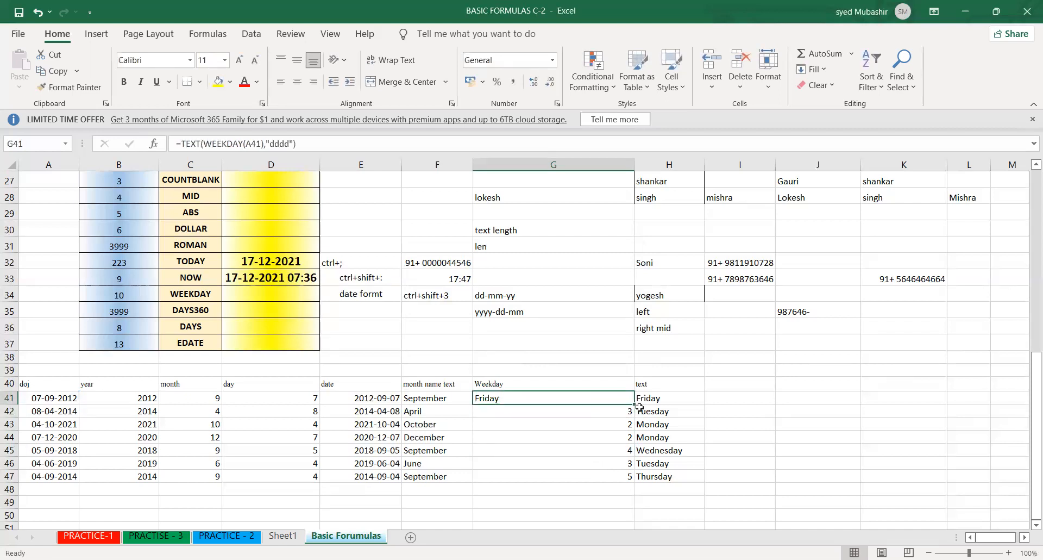
double_click(633, 406)
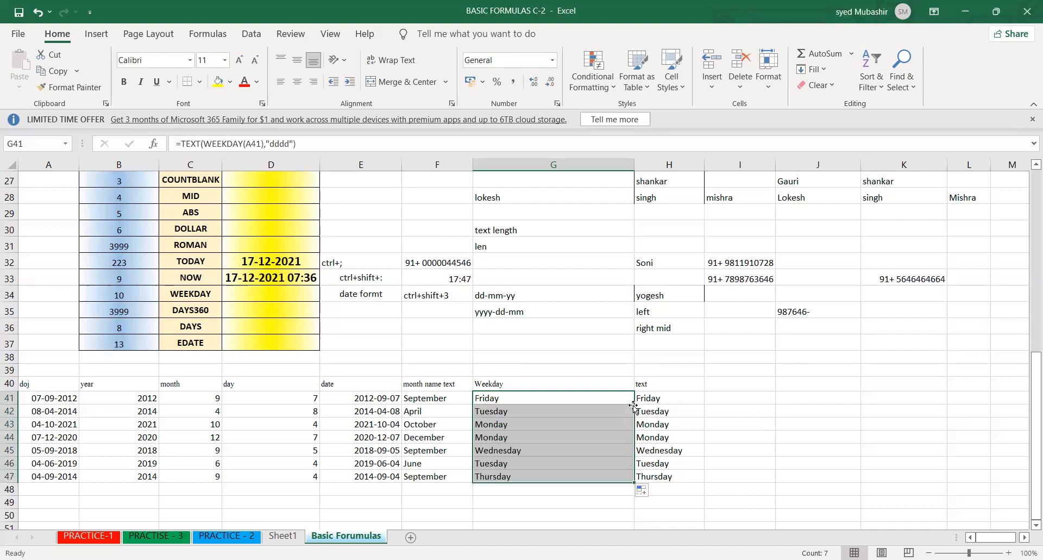
left_click_drag(648, 385, 657, 487)
key("Delete")
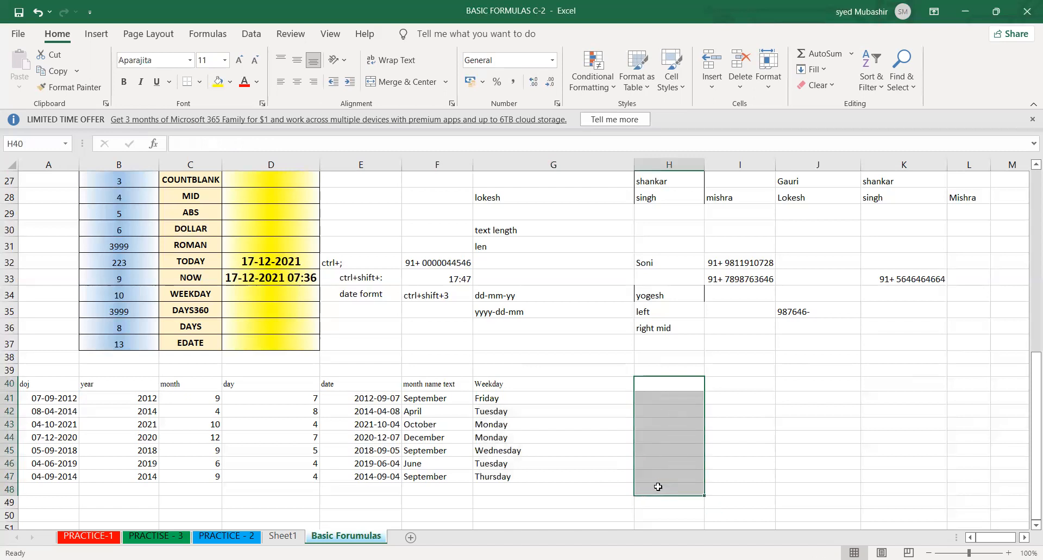
- Clear the weekday names from G41:G46 in the Weekday column
left_click(583, 399)
key("shift+Down")
key("shift+Down")
key("shift+Down")
key("shift+Down")
key("shift+Down")
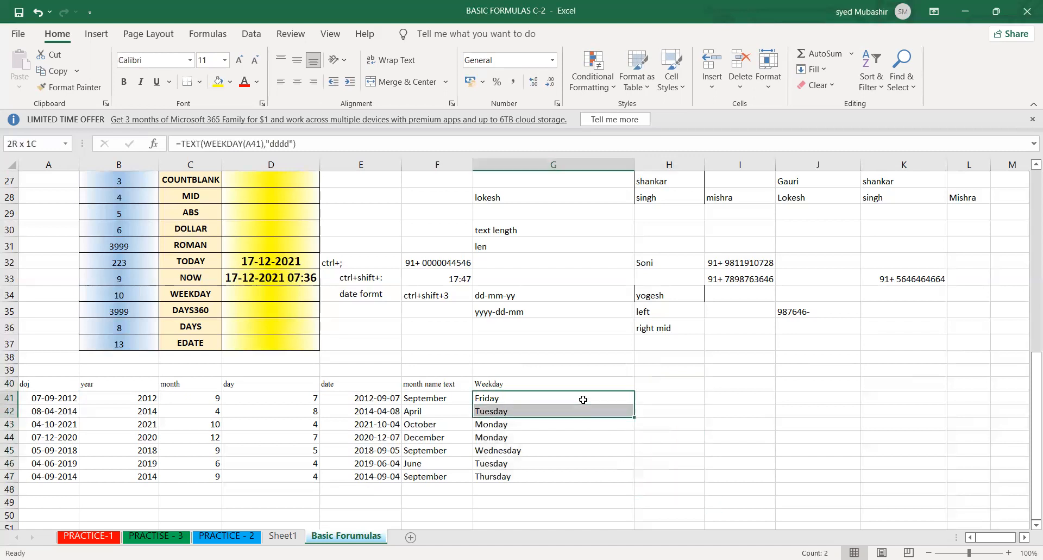
key("Delete")
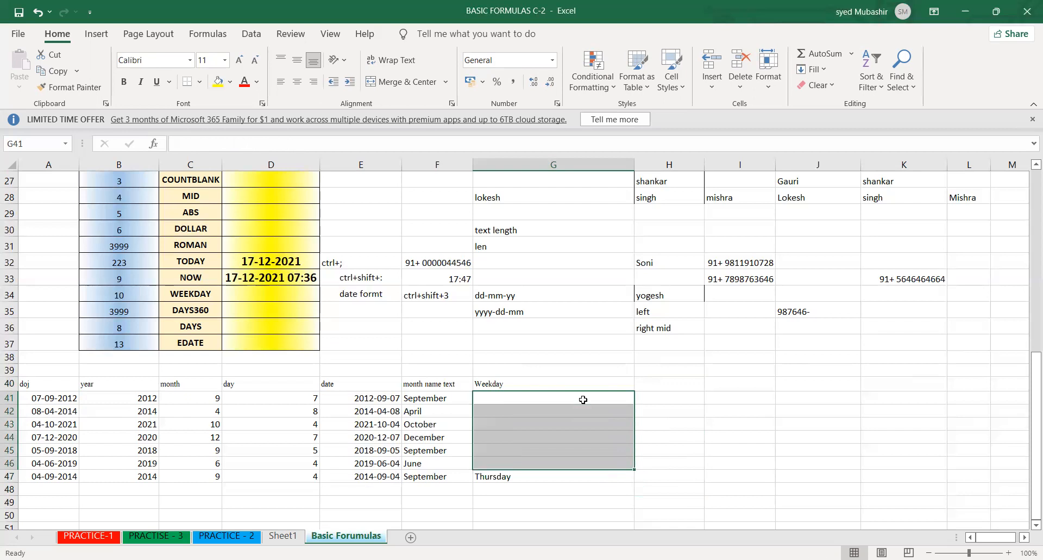
- Enter =WEEKDAY(E41) in G41 to get the day number from the date column
type("=")
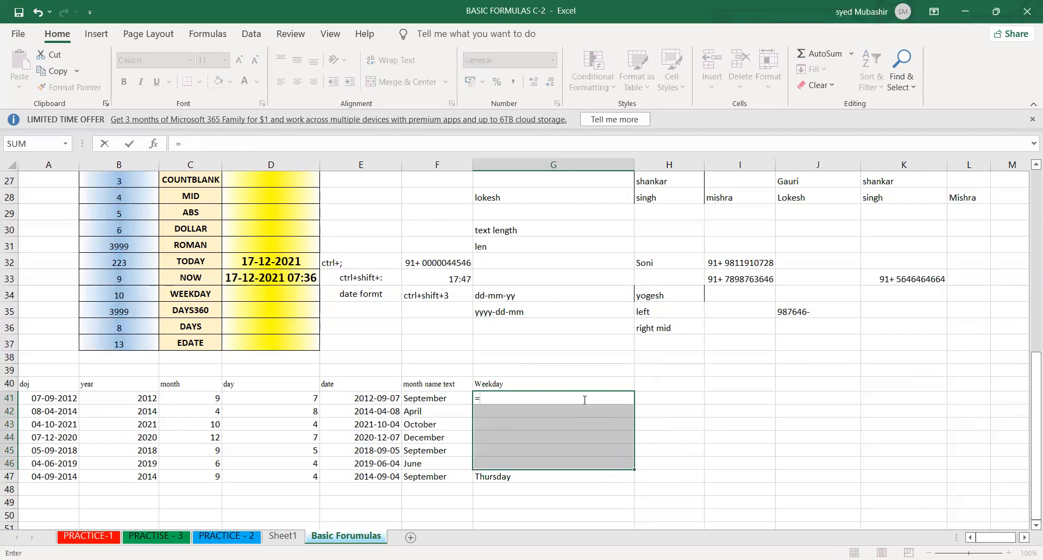
type("weekday")
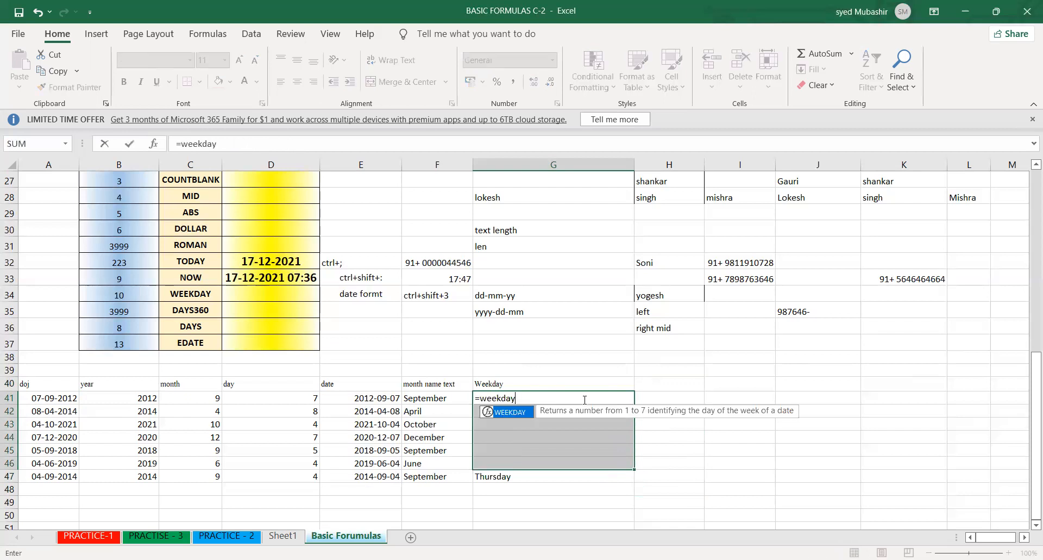
key("Tab")
left_click(387, 397)
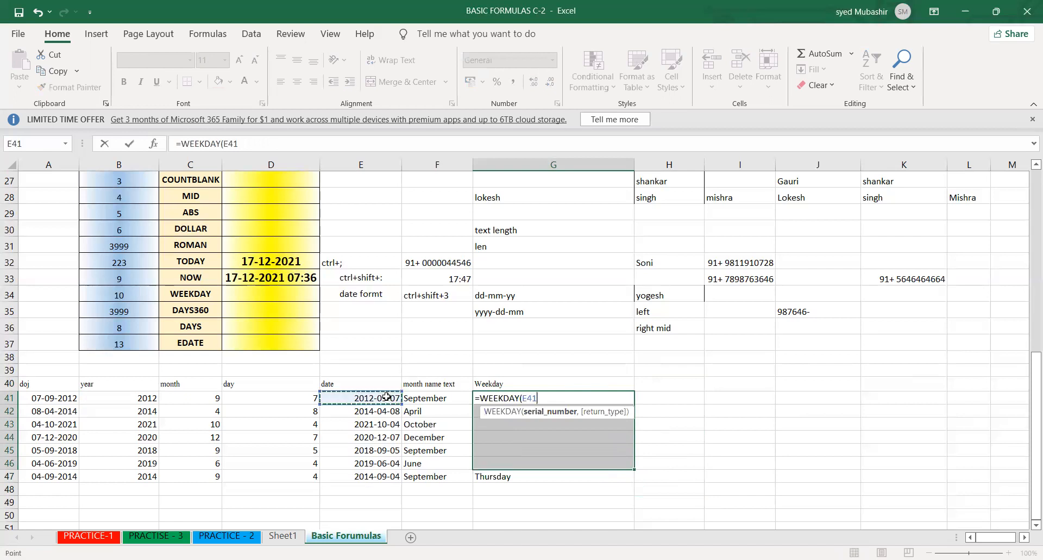
key("Return")
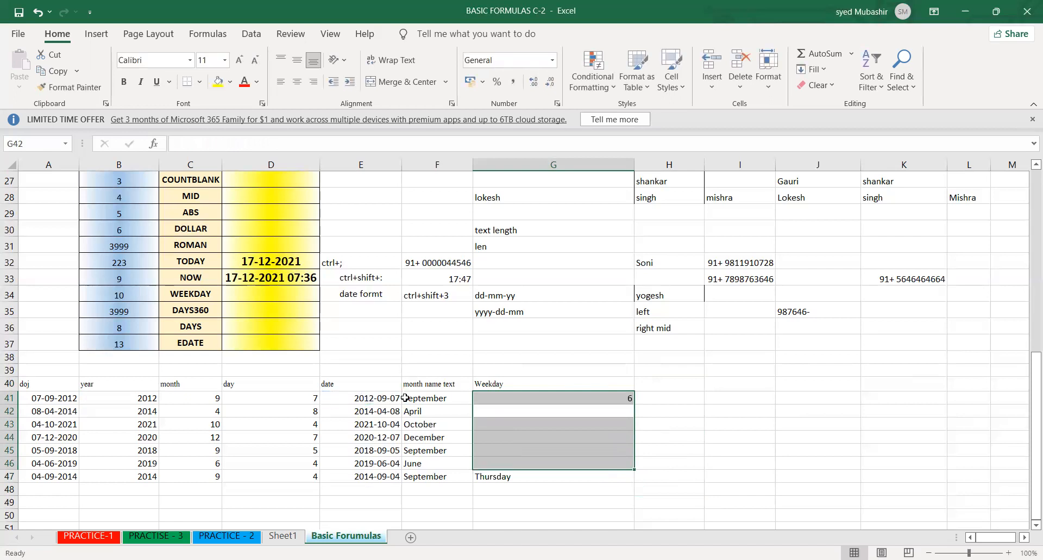
- Wrap the WEEKDAY formula in G41 in a TEXT function with a ddd format argument, accepting the proposed formula correction
left_click(530, 396)
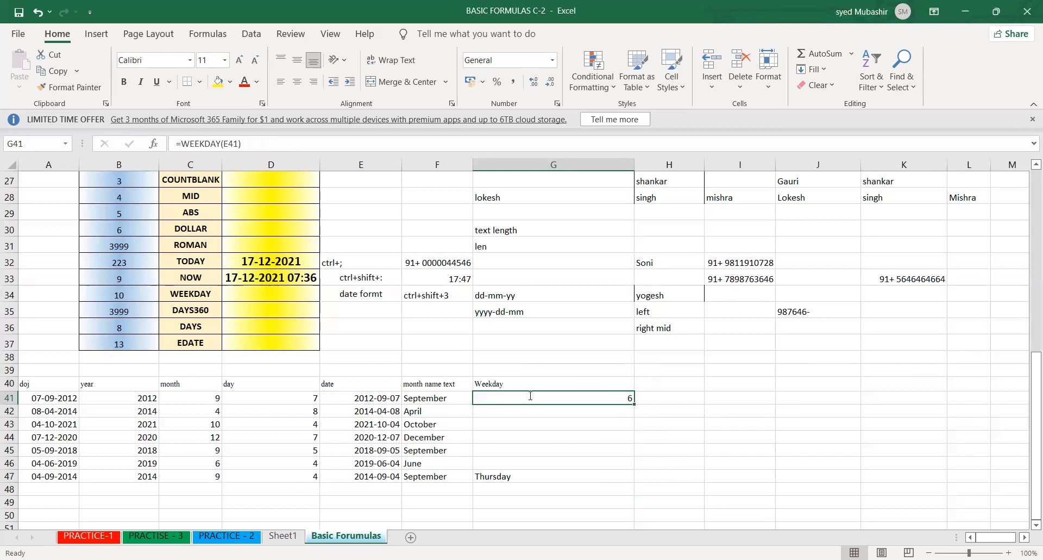
double_click(531, 396)
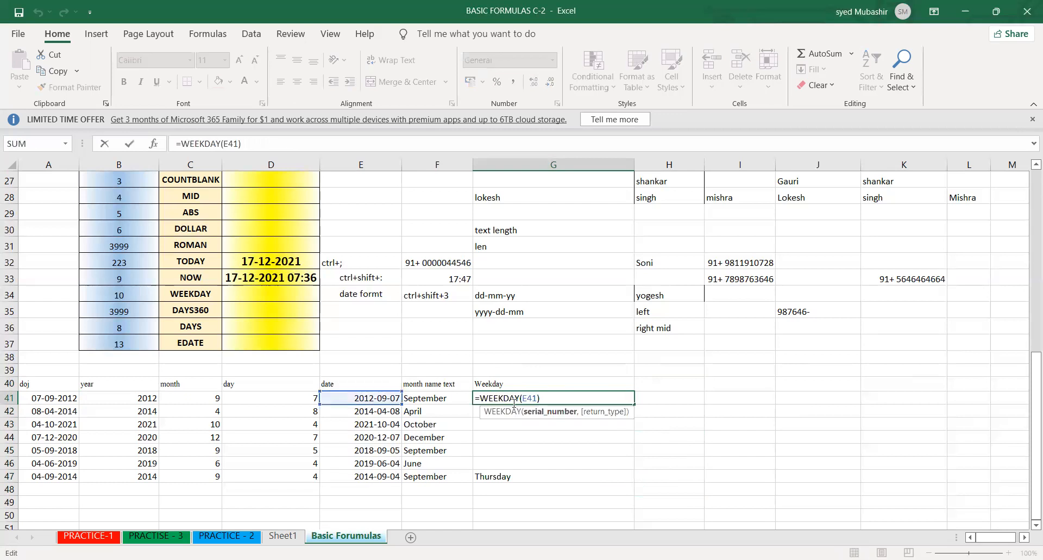
left_click(480, 397)
type("TEXT(WEEKDAY(E41)")
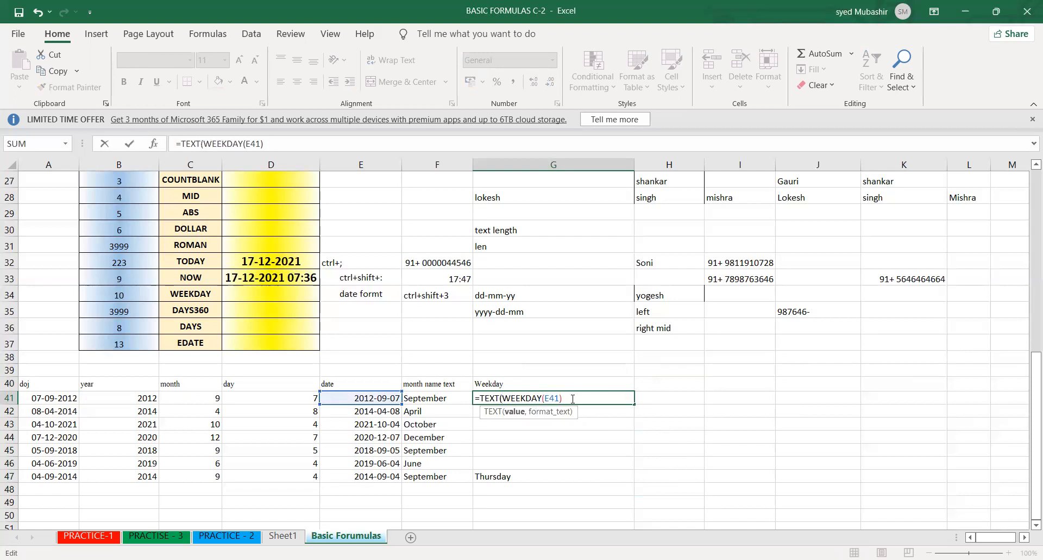
type(",\"\"dddd")
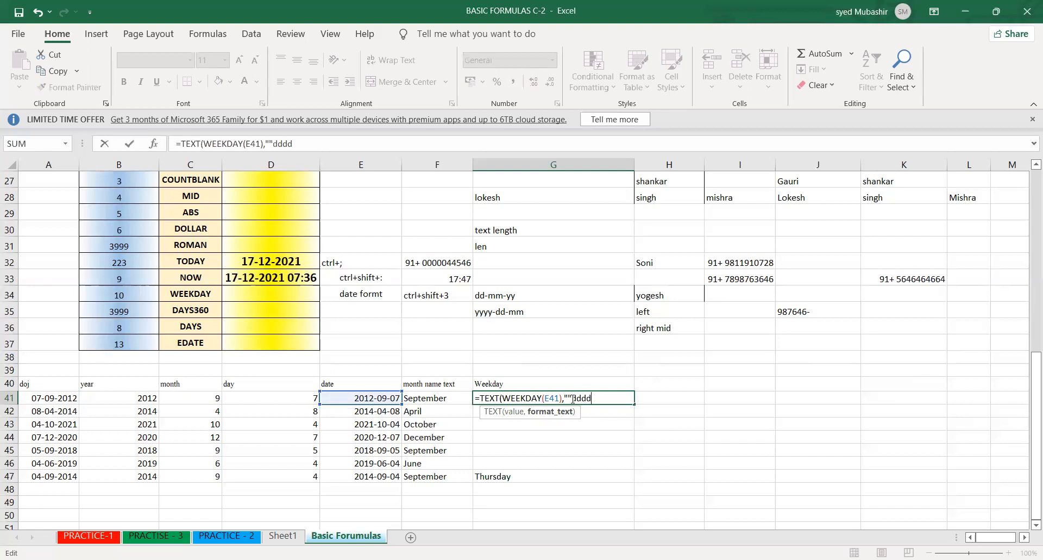
key("BackSpace")
type("\"")
key("Return")
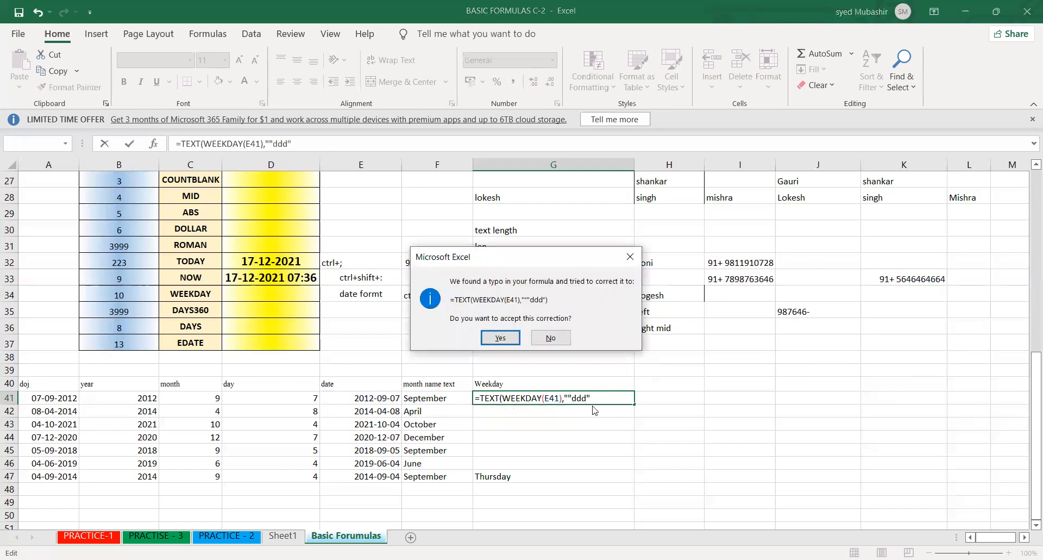
key("Return")
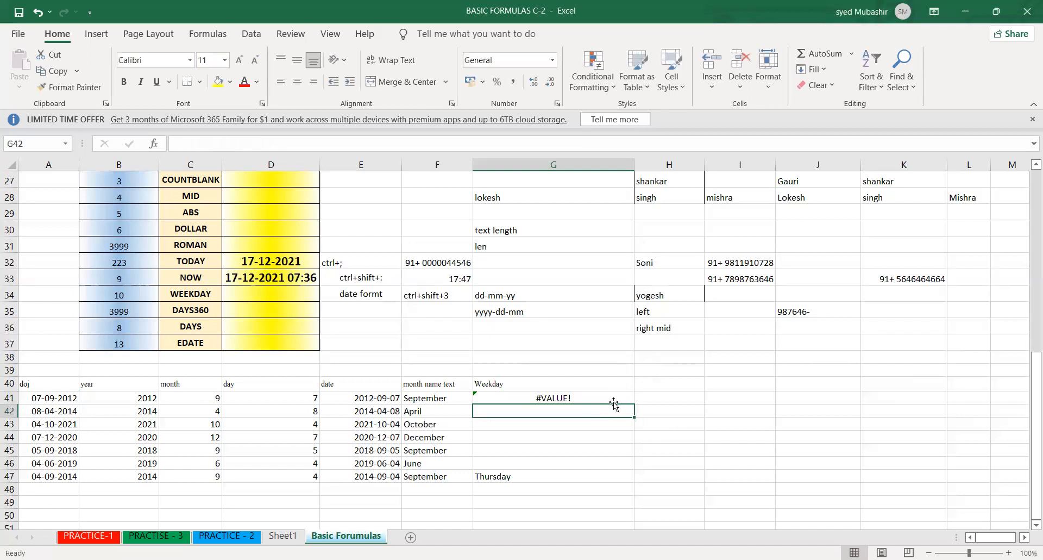
- Remove the extra quotation marks in G41 so the formula reads =TEXT(WEEKDAY(E41),"ddd")
double_click(607, 397)
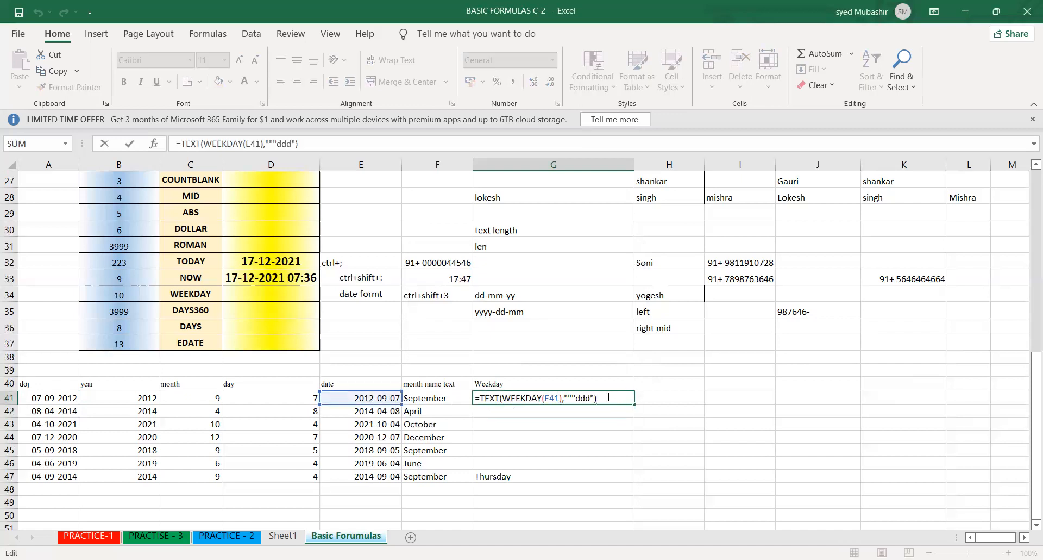
left_click(575, 397)
key("BackSpace")
key("BackSpace")
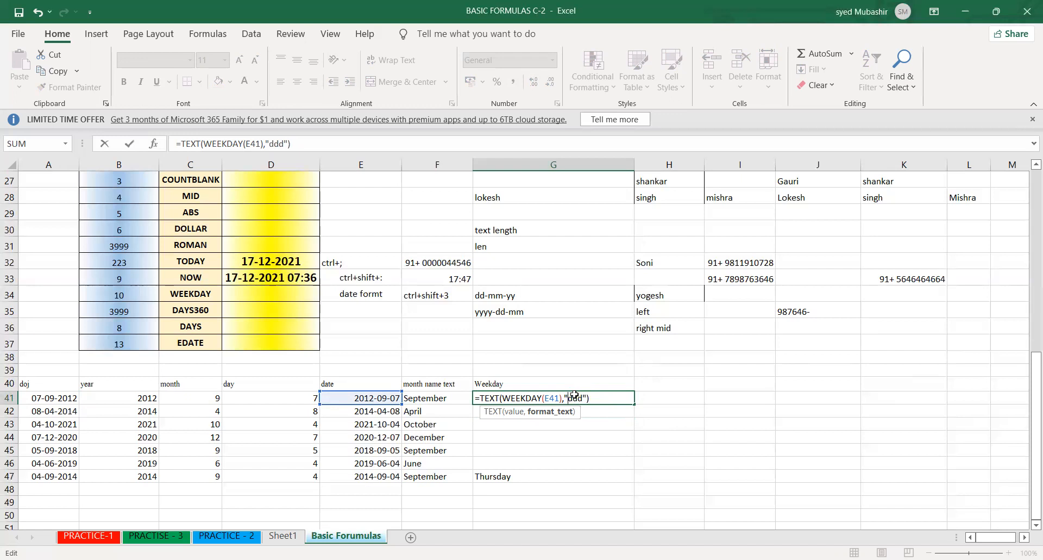
key("Return")
- Fill the short weekday formula from G41 down to G47 and inspect the source dates in E41 and A41
left_click(606, 399)
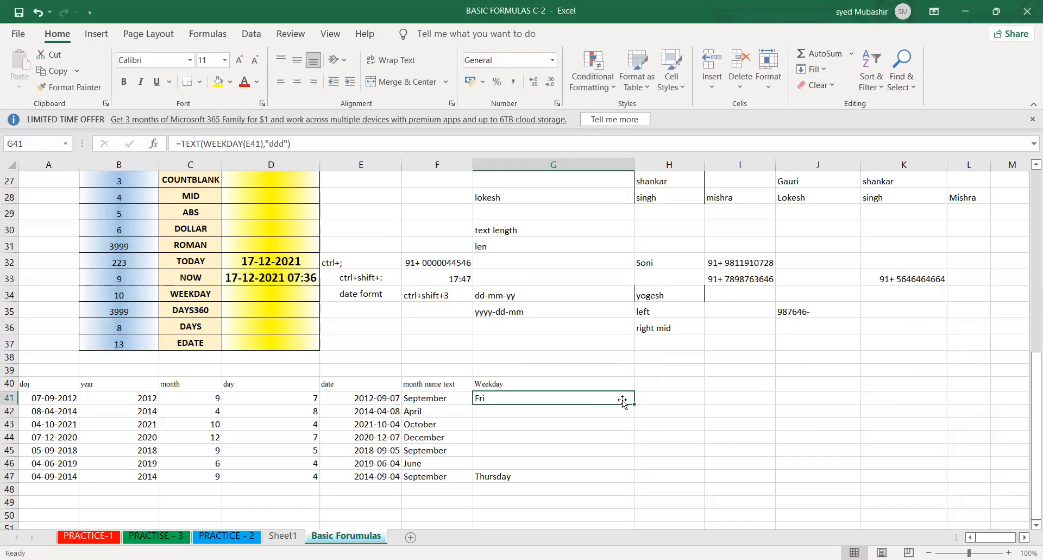
left_click_drag(633, 404, 630, 478)
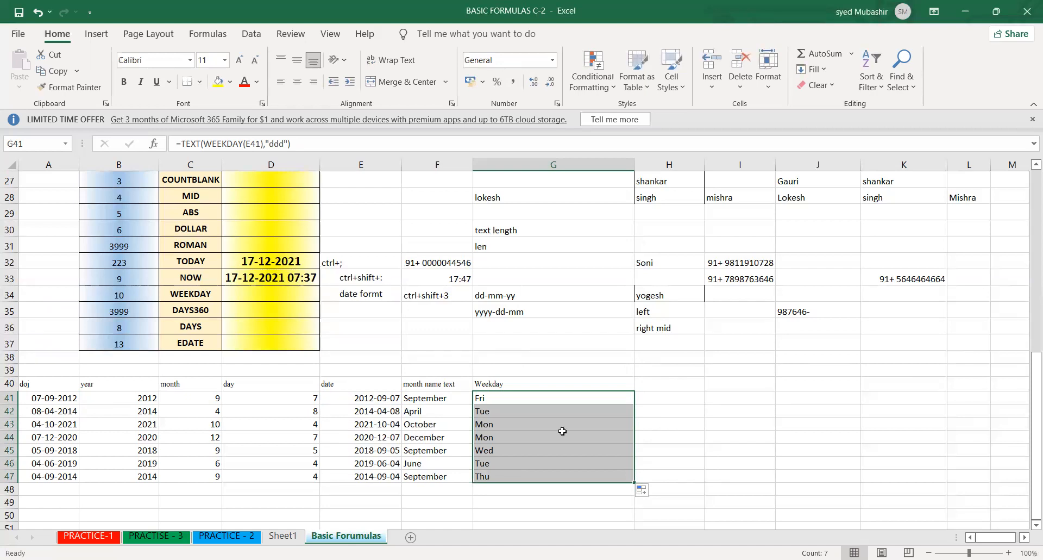
left_click(353, 397)
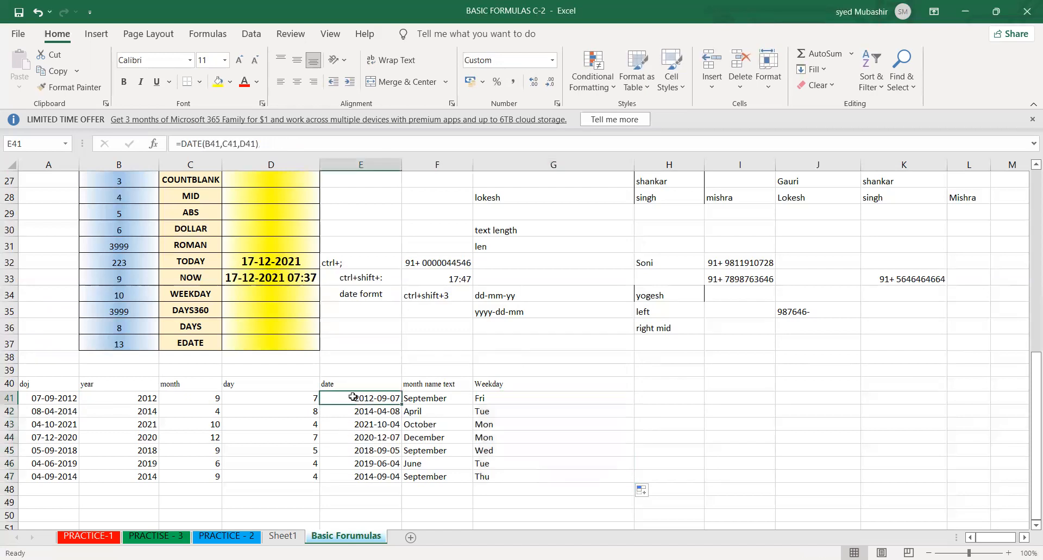
left_click(36, 397)
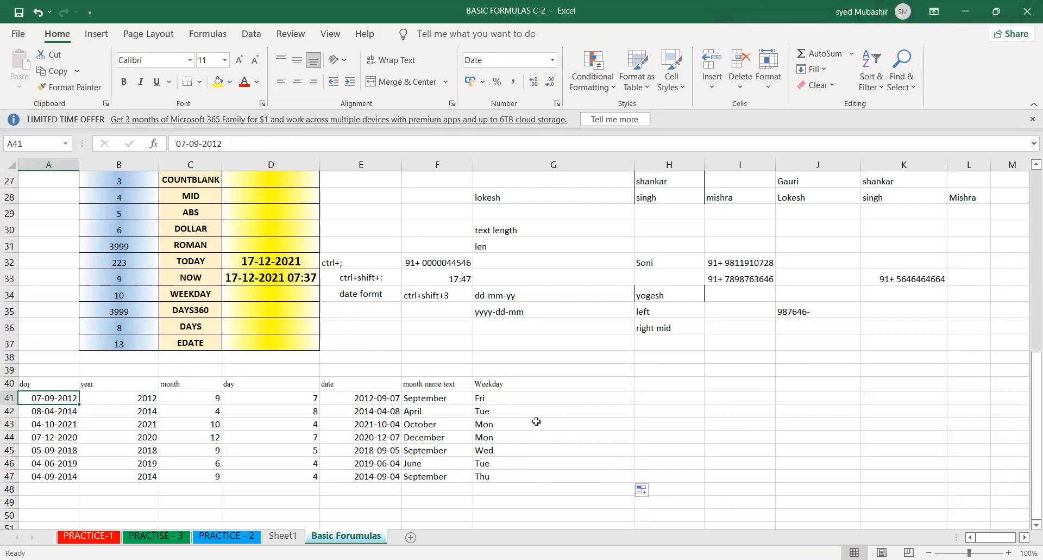
- Add the column heading "assignment submitted" in H40
left_click(657, 384)
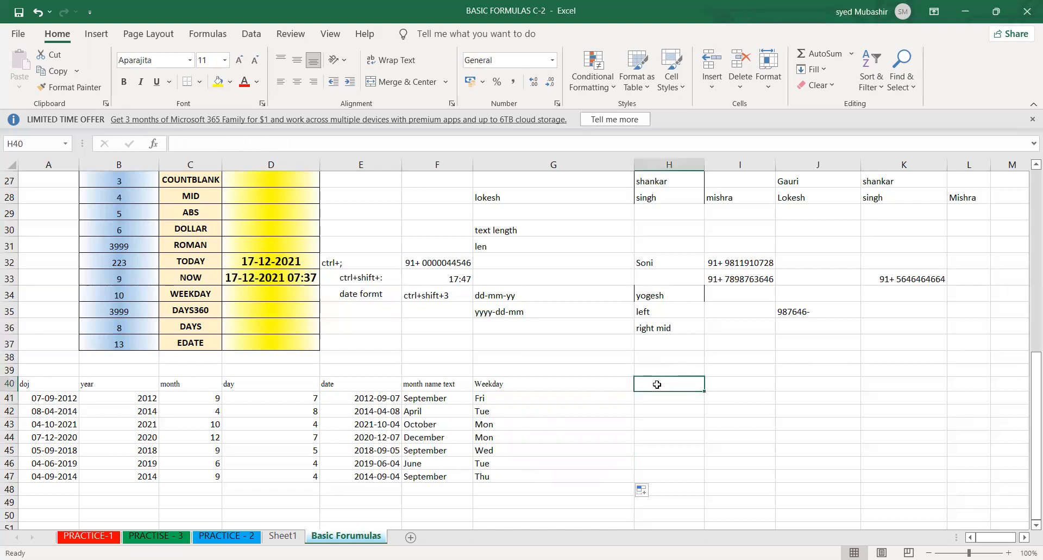
type("assi")
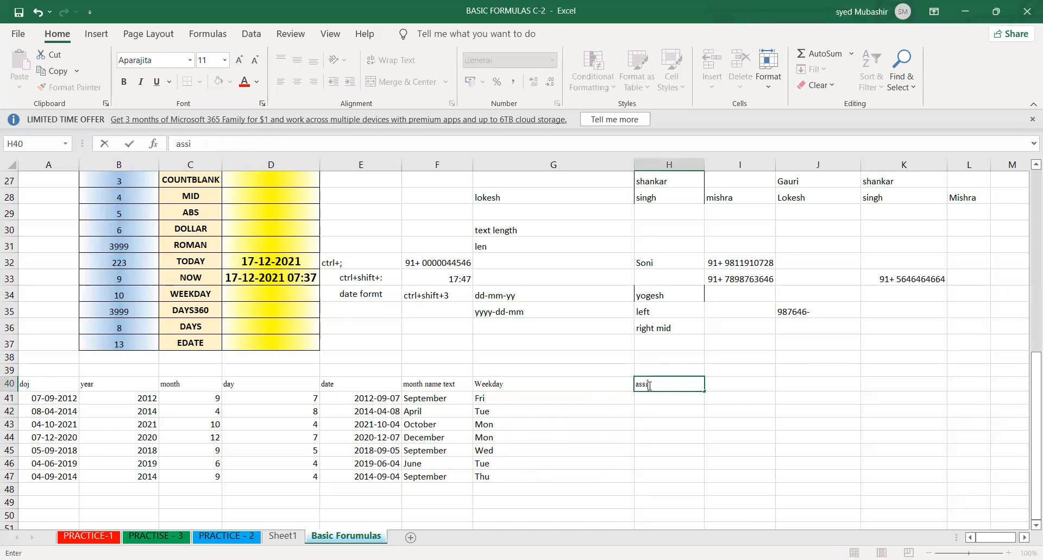
type("gnment submitted")
key("Return")
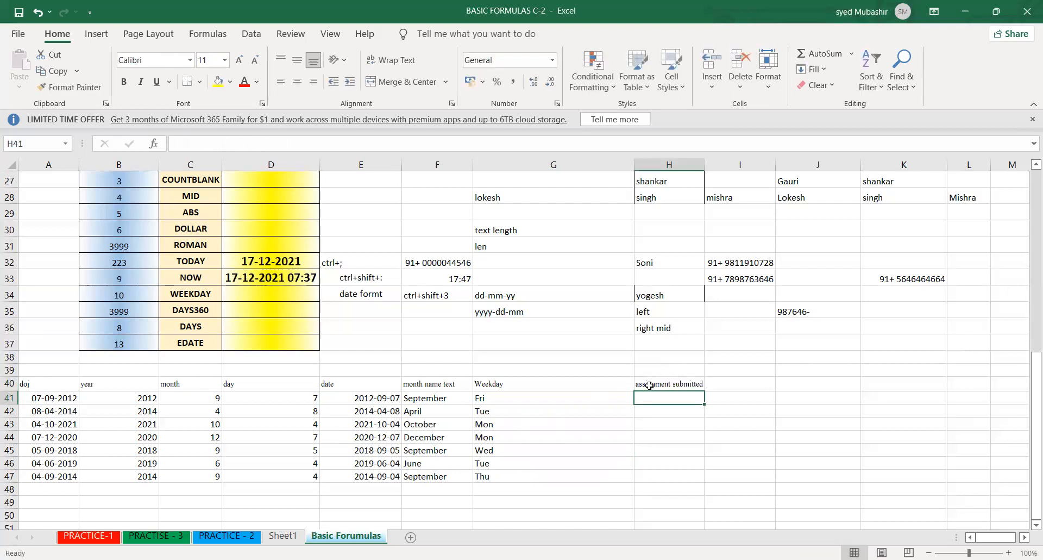
- Enter the submission dates 08-09-2021 in H41 and 02-02-2021 in H42
type("8")
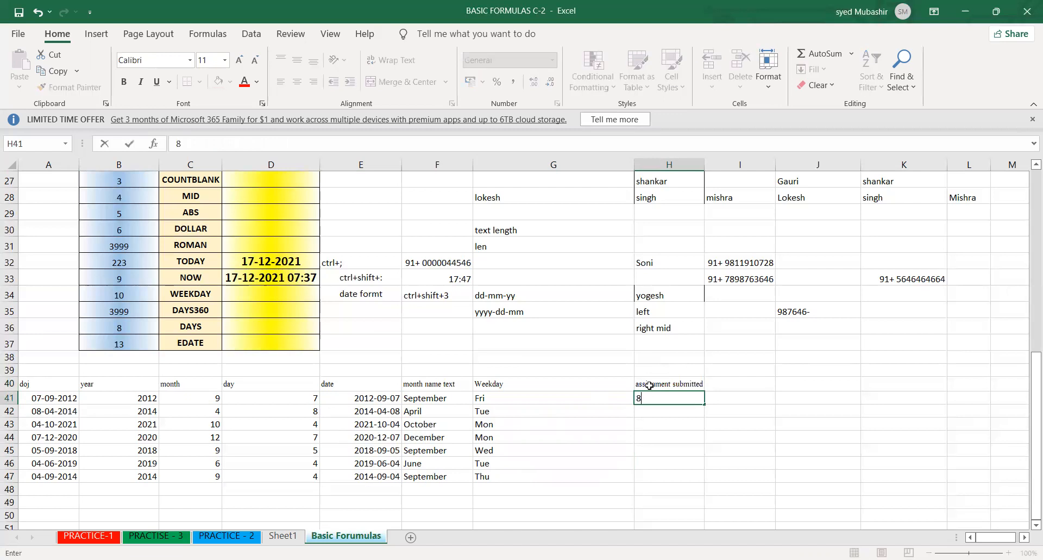
type("-09-2021")
key("Return")
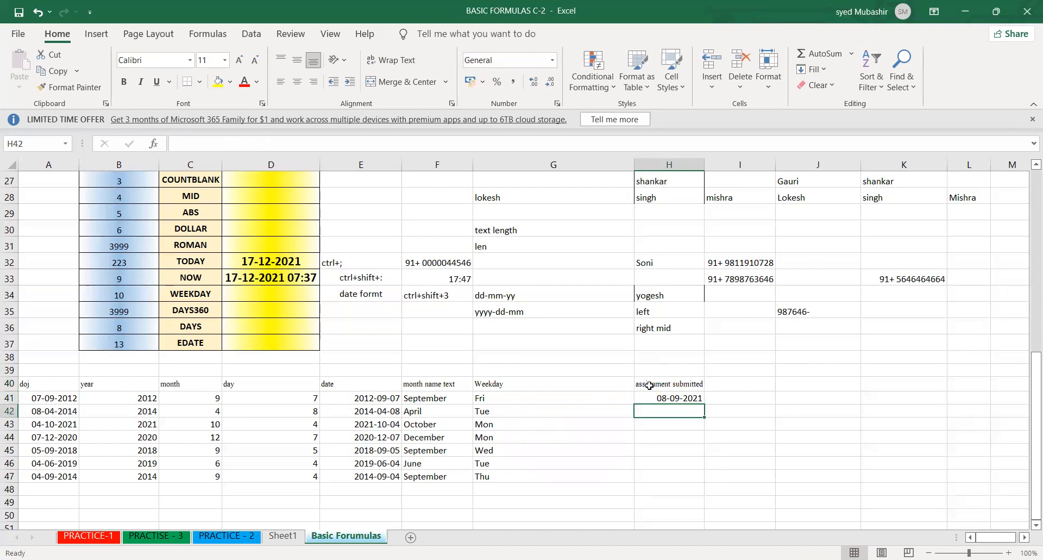
type("2-202")
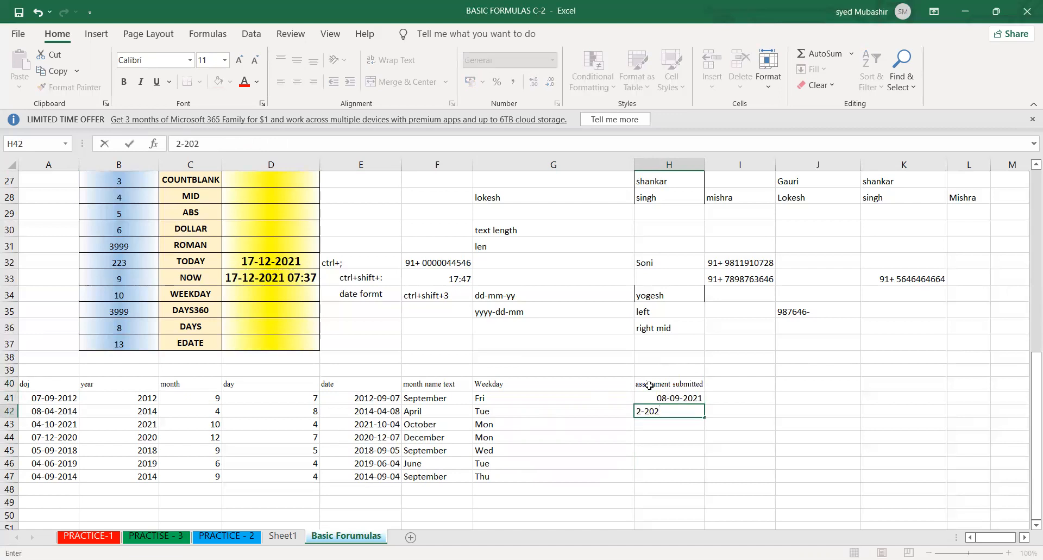
key("BackSpace")
key("BackSpace")
key("BackSpace")
type("2-21")
key("Return")
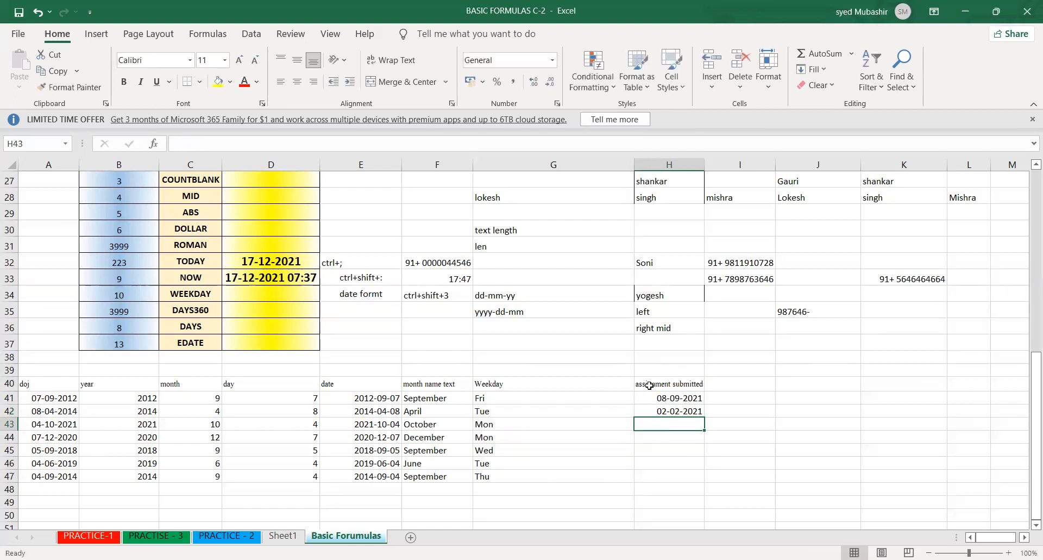
- Enter the submission dates 14-03-2021 in H43 and 07-09-2021 in H44
type("14")
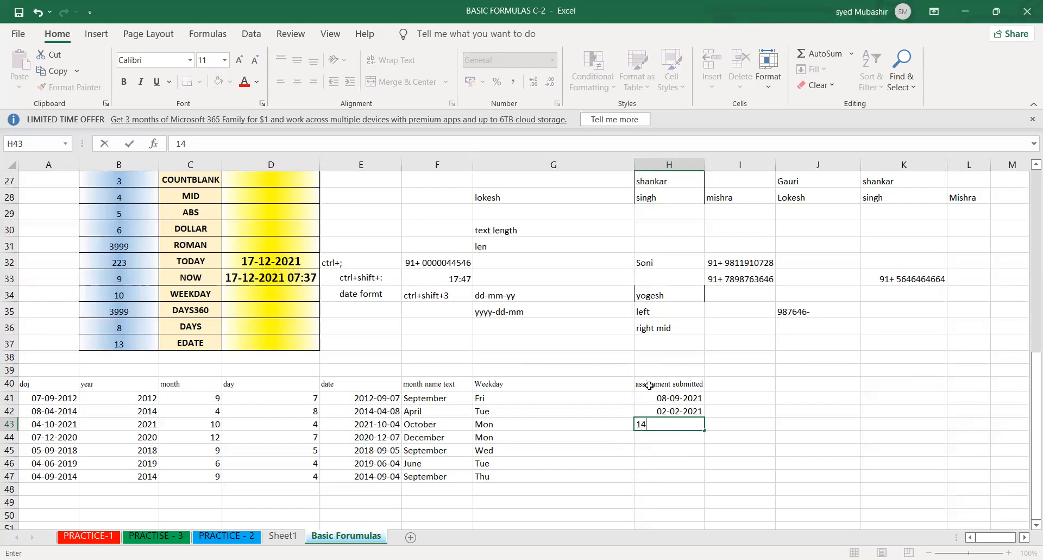
type("-03-2021")
key("Return")
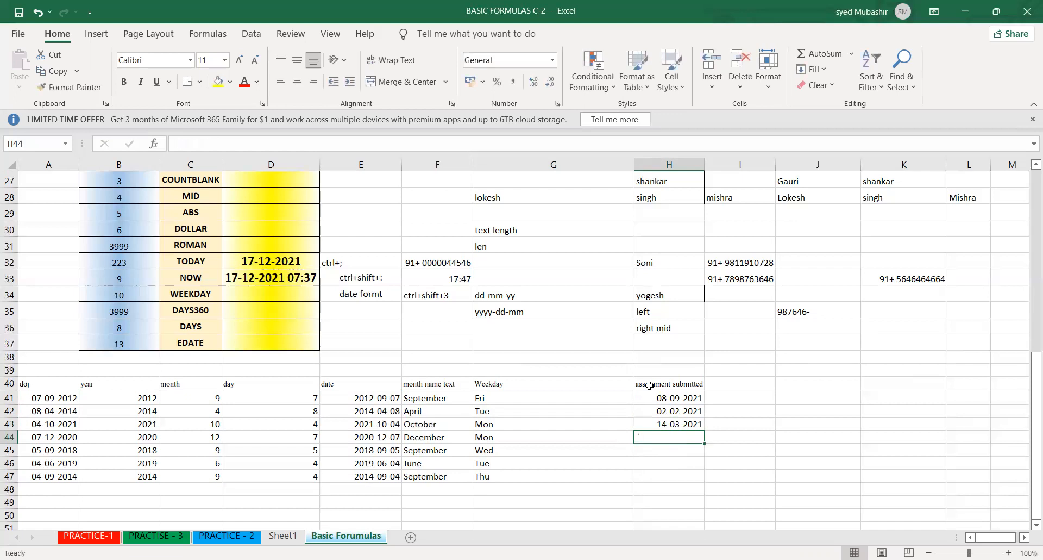
type("7-09-2021")
key("Return")
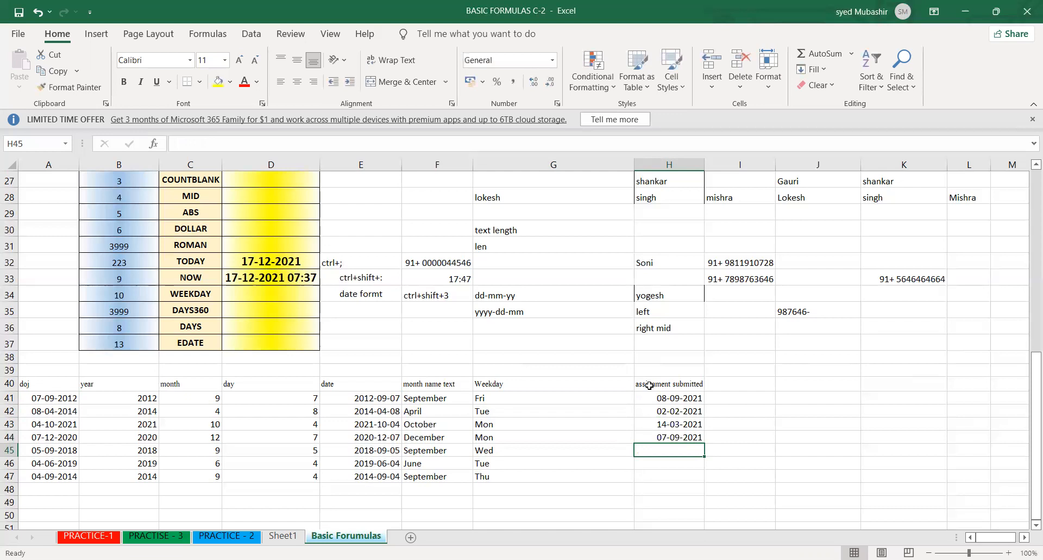
- Enter 13-02-2021 in H45 and insert today's date, 17-12-2021, in H46
type("13")
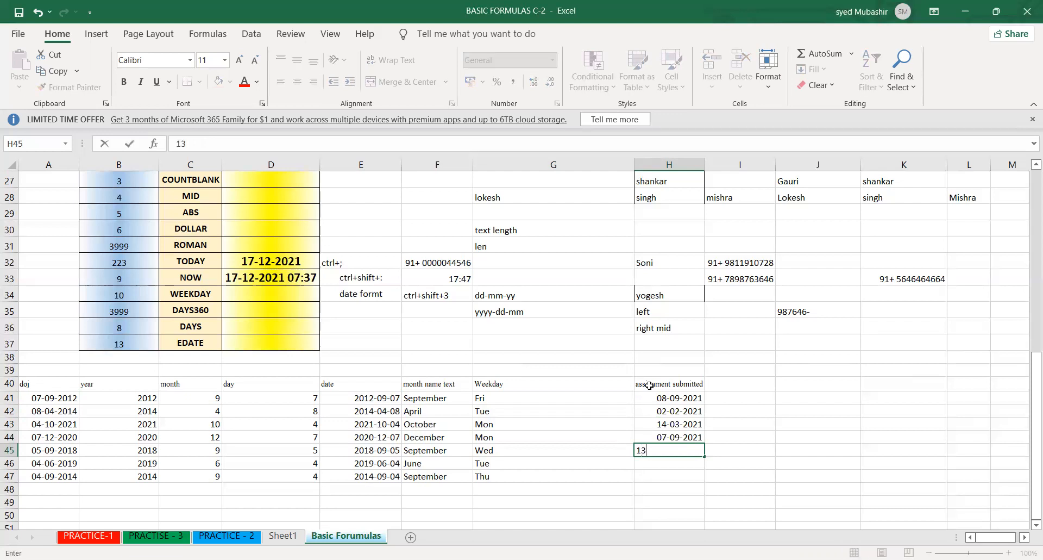
type("-02-2021")
key("Return")
key("ctrl+semicolon")
key("Return")
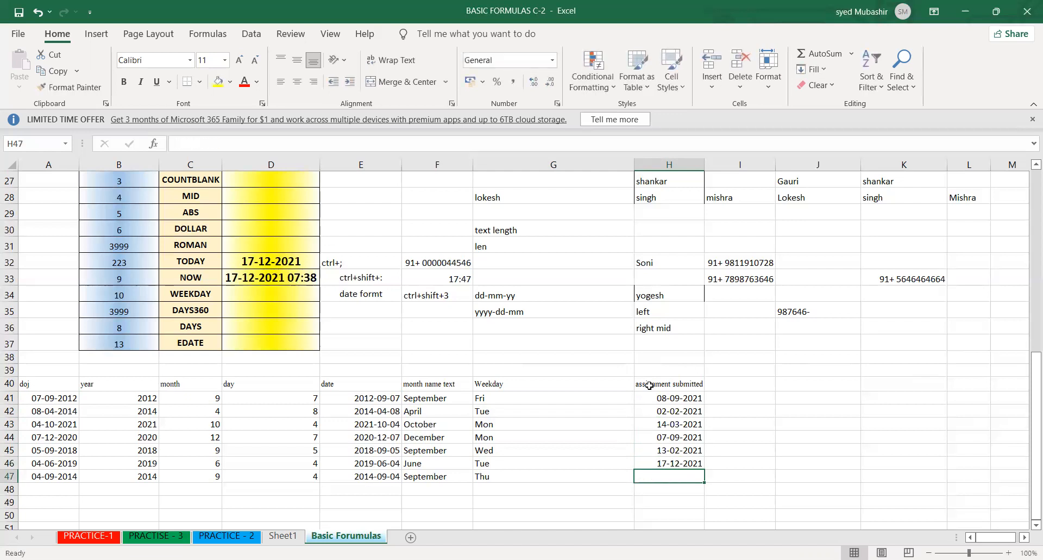
- Enter 04-03-2021 in H47 and select the submission dates in H41:H47
type("4-03")
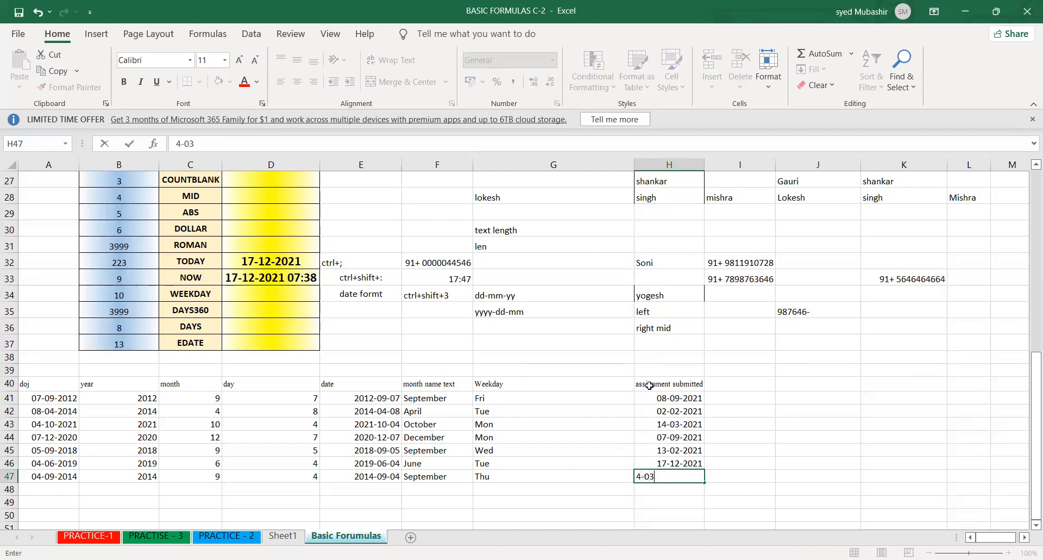
type("-2021")
key("Return")
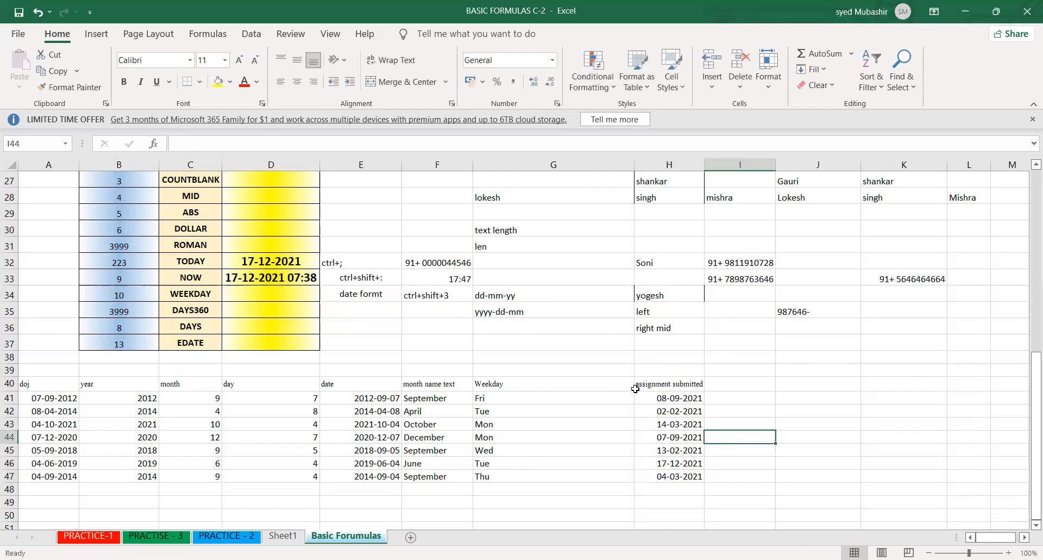
left_click(646, 399)
left_click_drag(646, 399, 663, 469)
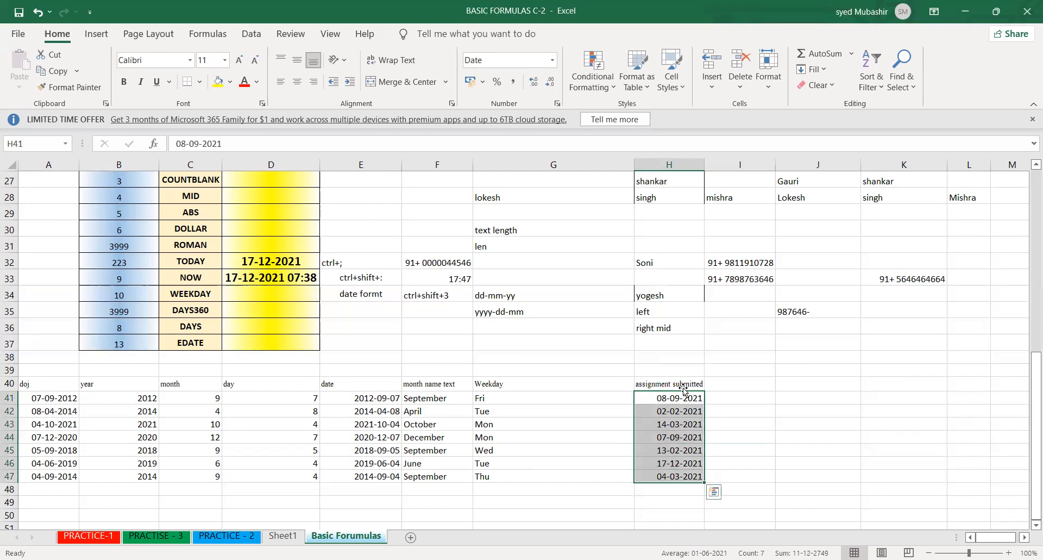
- Add the header "promotion date" in I40, beside the assignment submitted column
left_click(727, 383)
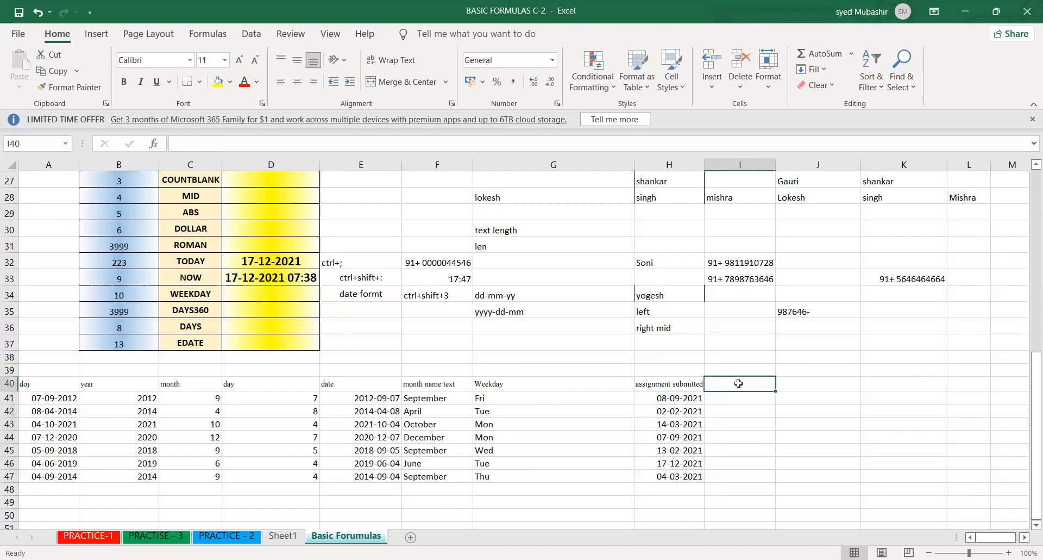
type("pro")
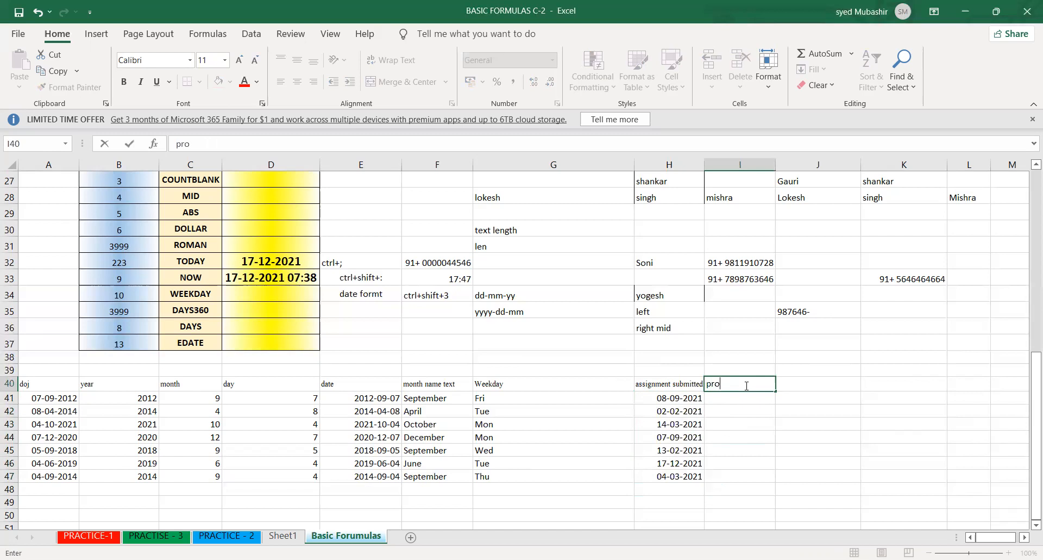
type("motion date")
key("Return")
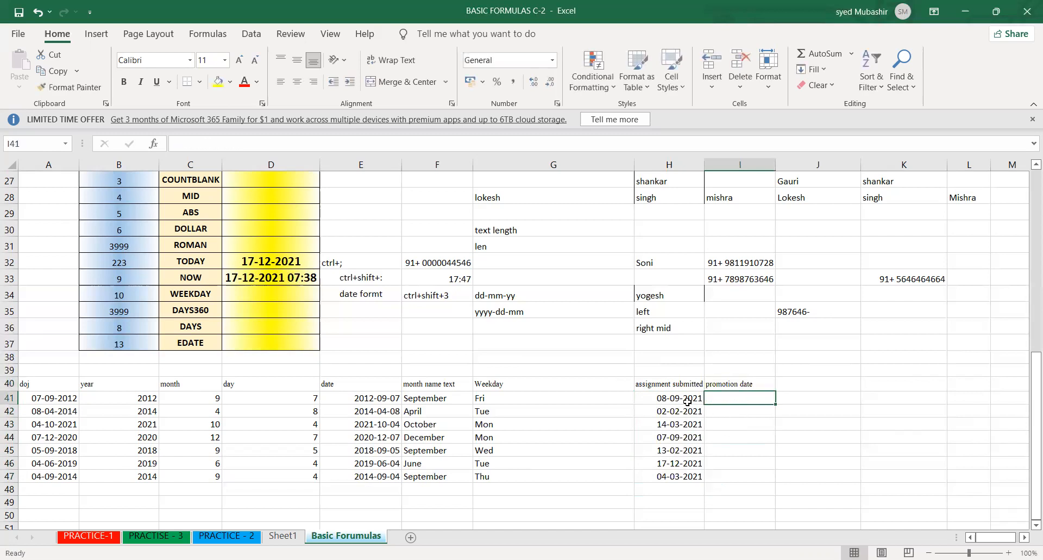
- Enter the note "after 3 month" in I39, above the promotion date header
left_click(686, 401)
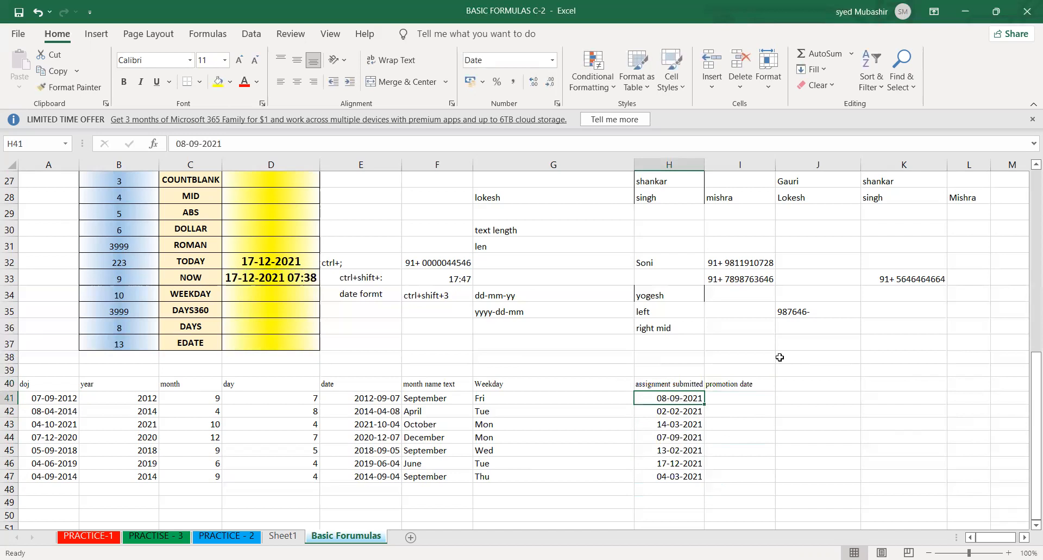
left_click(754, 373)
type("af")
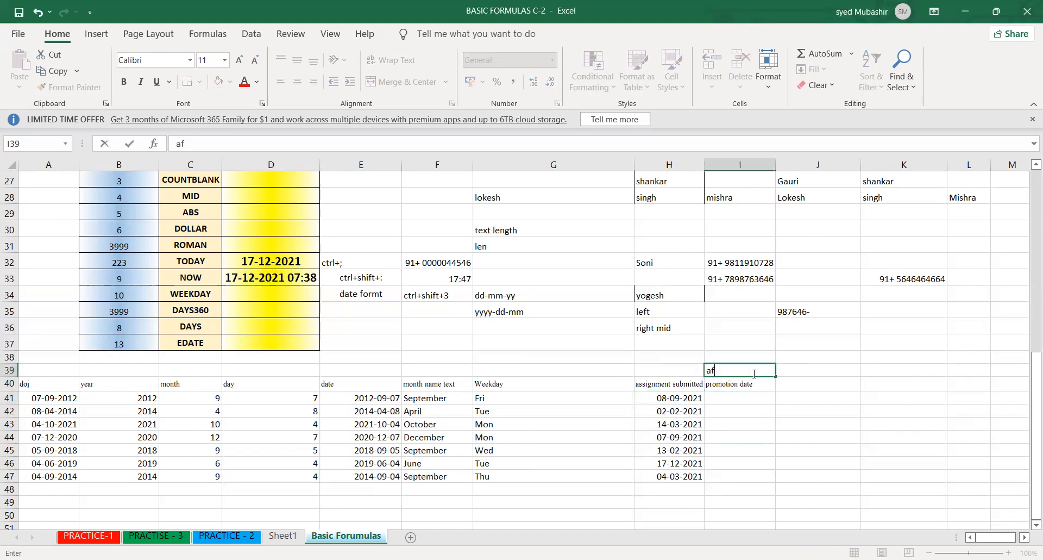
type("eter 3 month")
key("Return")
- Enter 45 in K36 and 4 in K37, and add them with a SUM formula in K38
left_click(869, 331)
type("45")
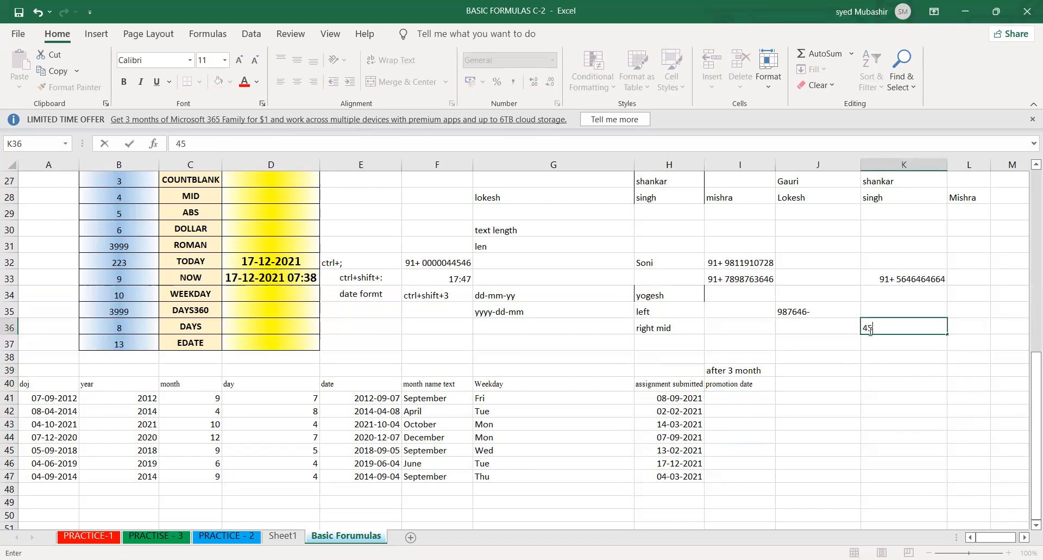
key("Return")
type("4")
key("Return")
type("=")
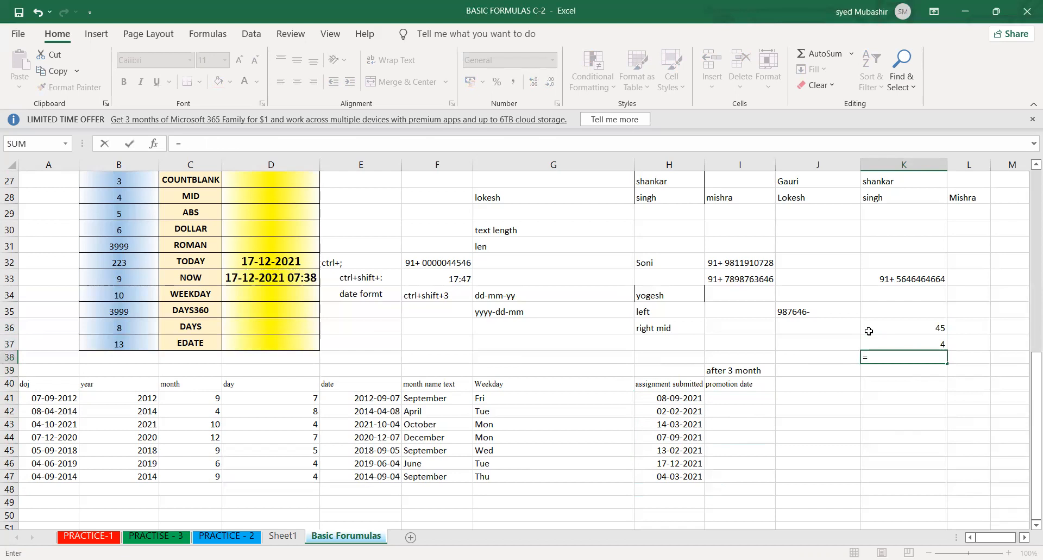
type("SUM(")
left_click(890, 328)
left_click_drag(892, 336, 892, 340)
key("Return")
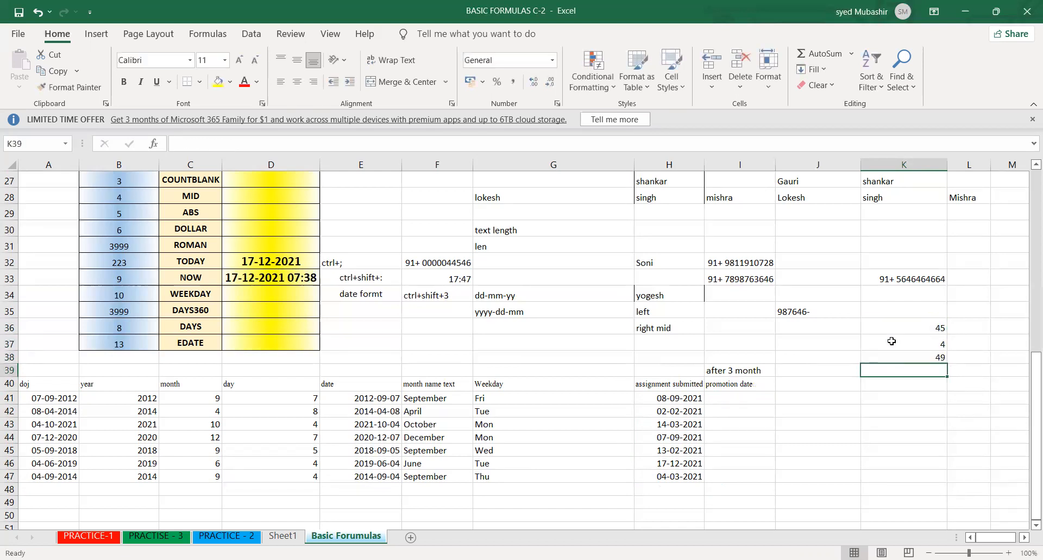
- Insert today's date, 17-12-2021, as a fixed value in J38
left_click(667, 397)
left_click_drag(720, 372, 698, 396)
left_click(698, 395)
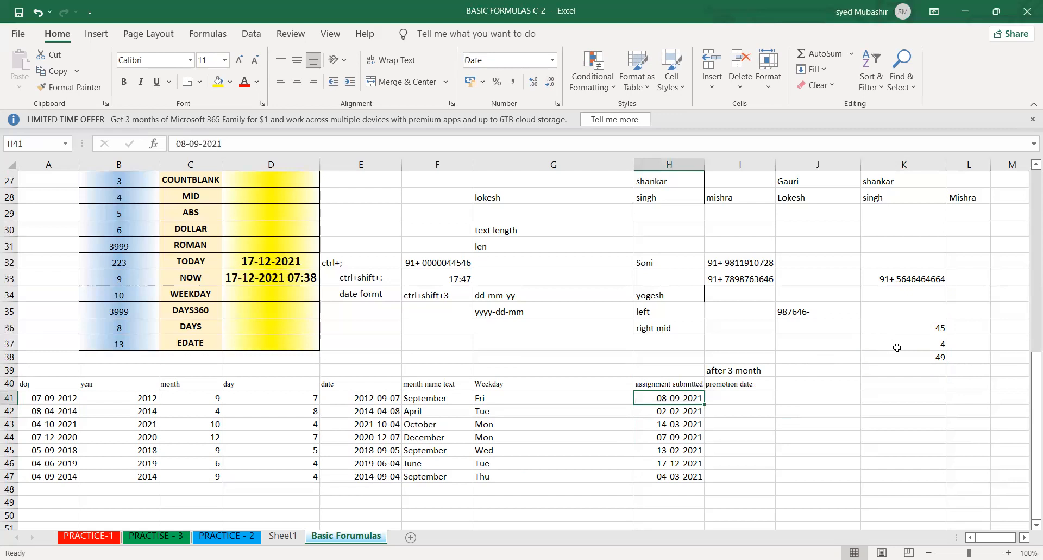
left_click(847, 356)
key("ctrl+semicolon")
key("Return")
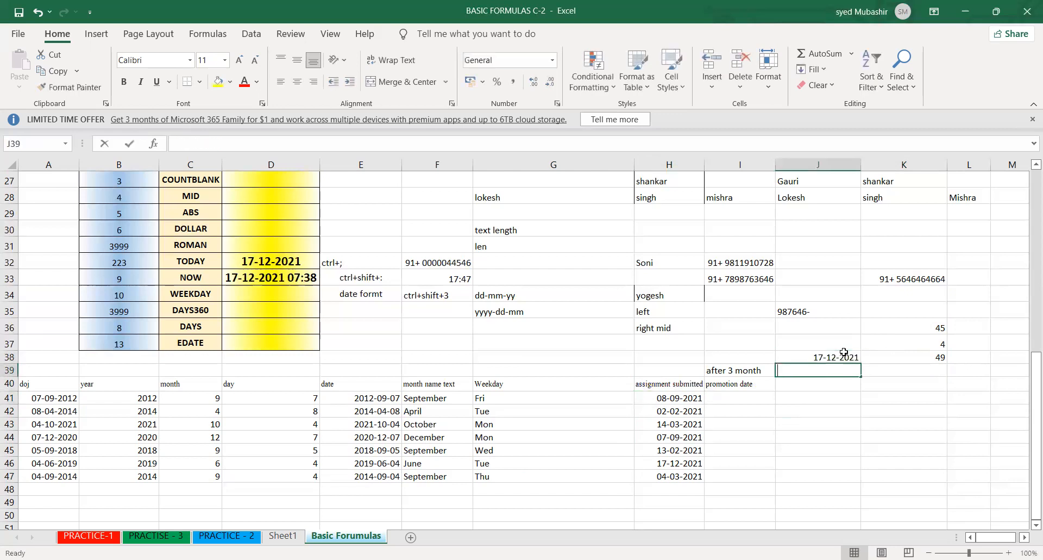
- Enter the formula =J38+3 in J39 to add 3 to the date, and check the cell
type("=")
left_click(844, 352)
type("+3")
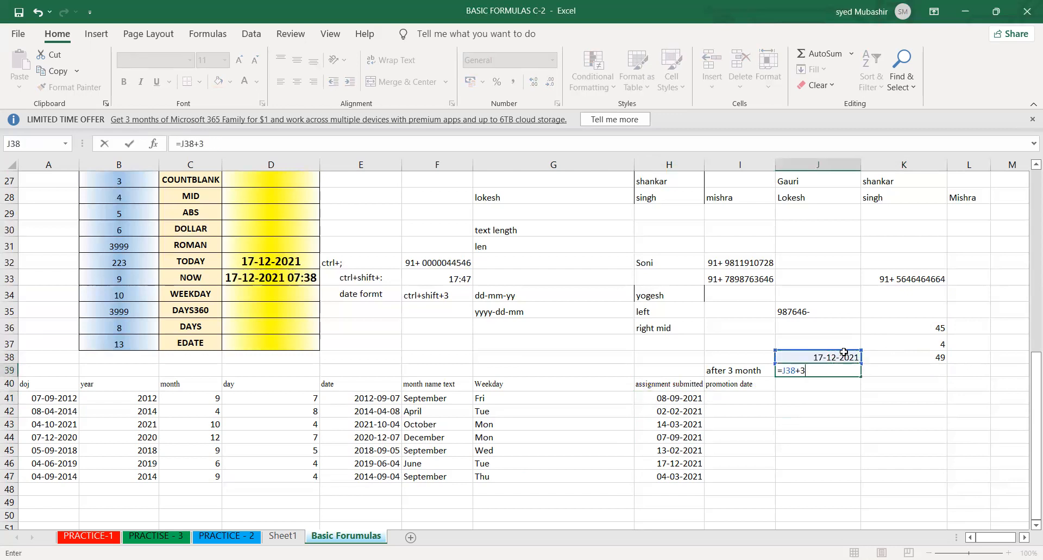
key("Return")
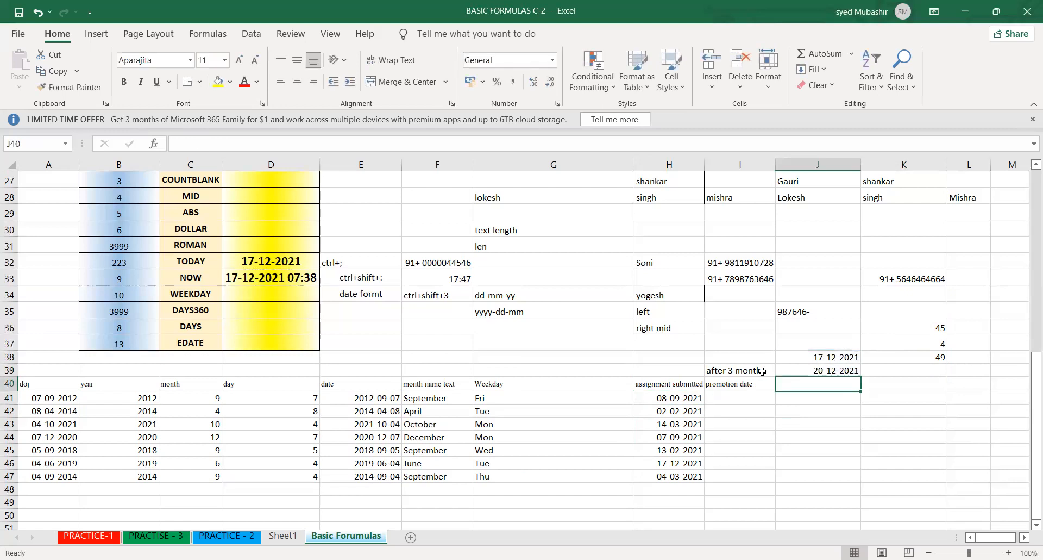
left_click(799, 358)
left_click(806, 371)
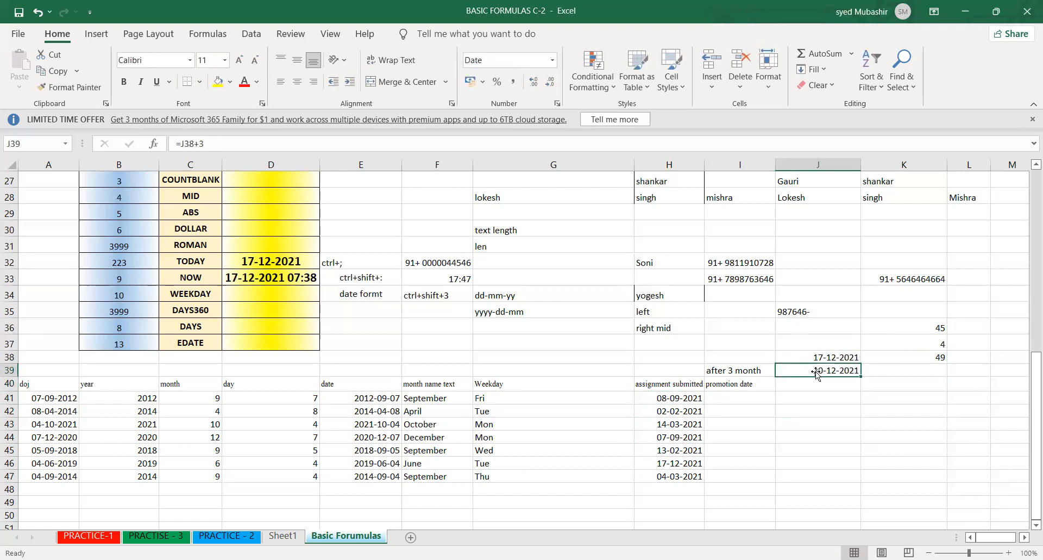
- Review the submission dates in H41:H47 and enter the label "edate" in I38, above the "after 3 month" note
left_click(726, 432)
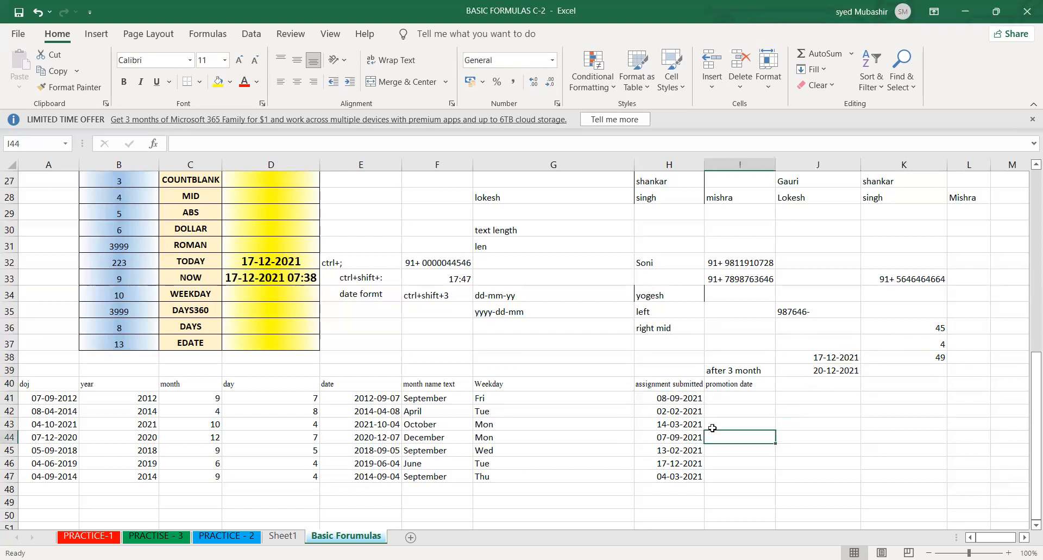
left_click(674, 399)
left_click_drag(677, 423, 679, 473)
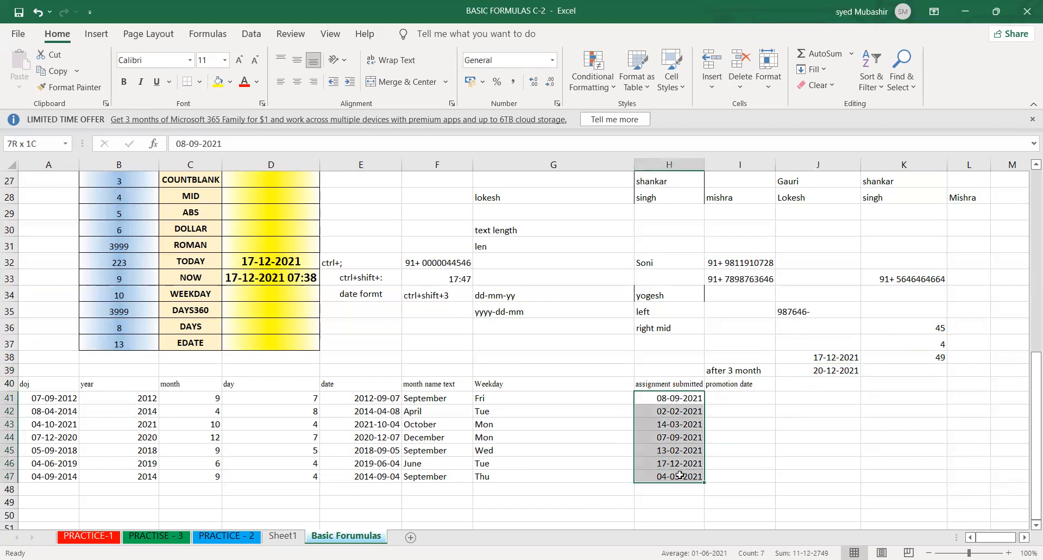
left_click(670, 399)
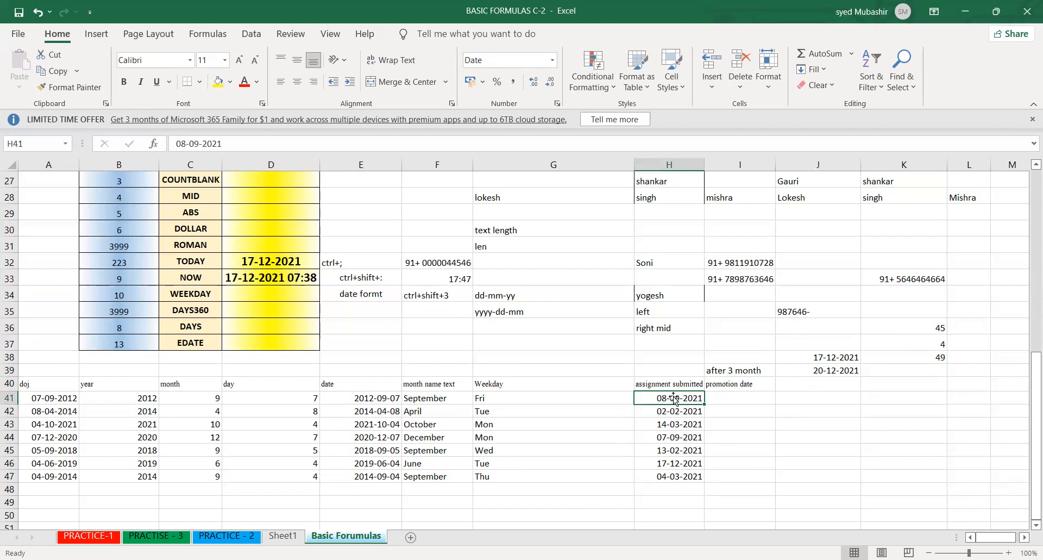
left_click(739, 397)
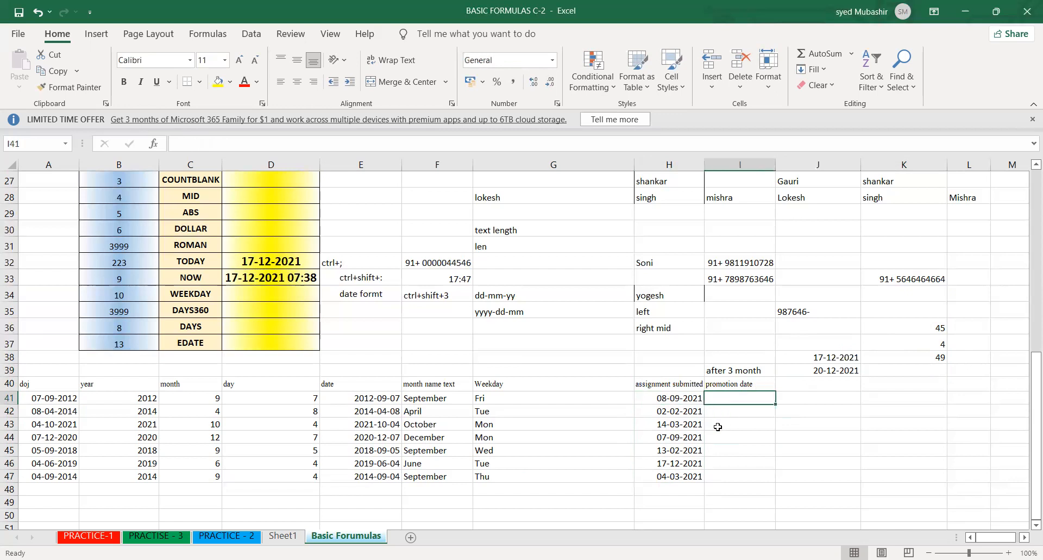
left_click(728, 372)
left_click(729, 357)
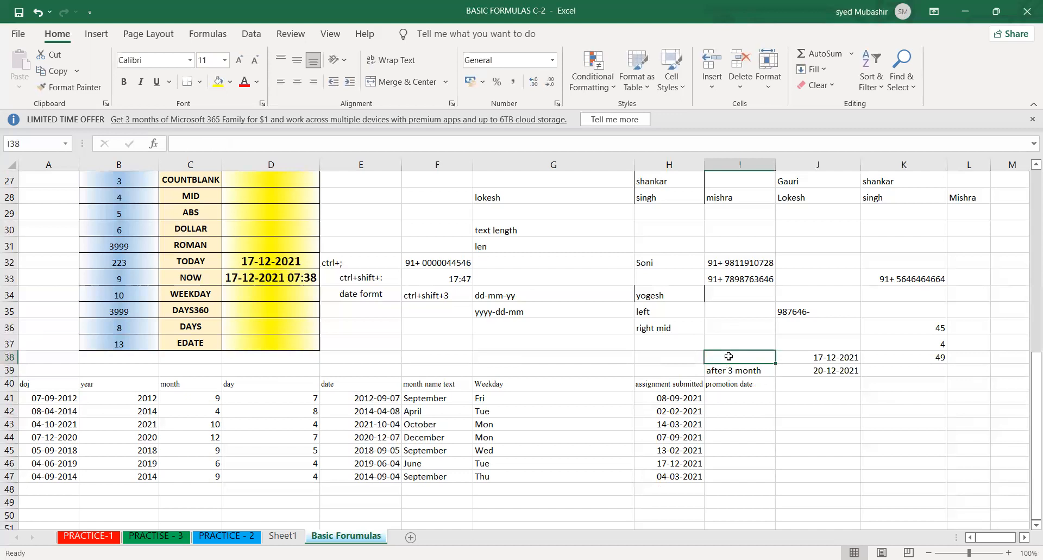
type("edate")
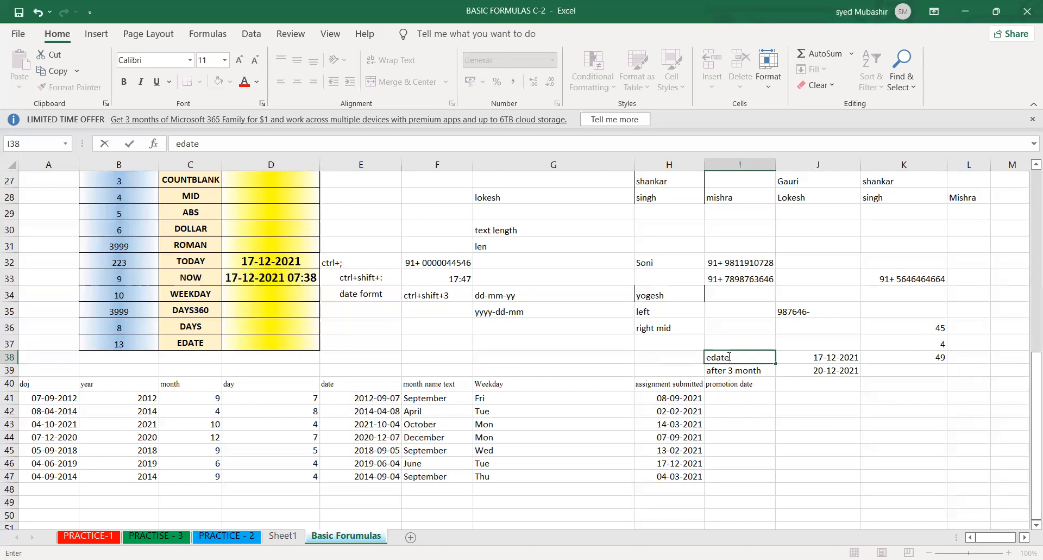
- Enter =EDATE(H41,3) in I41 to calculate the promotion date three months after the first submission date
left_click(730, 396)
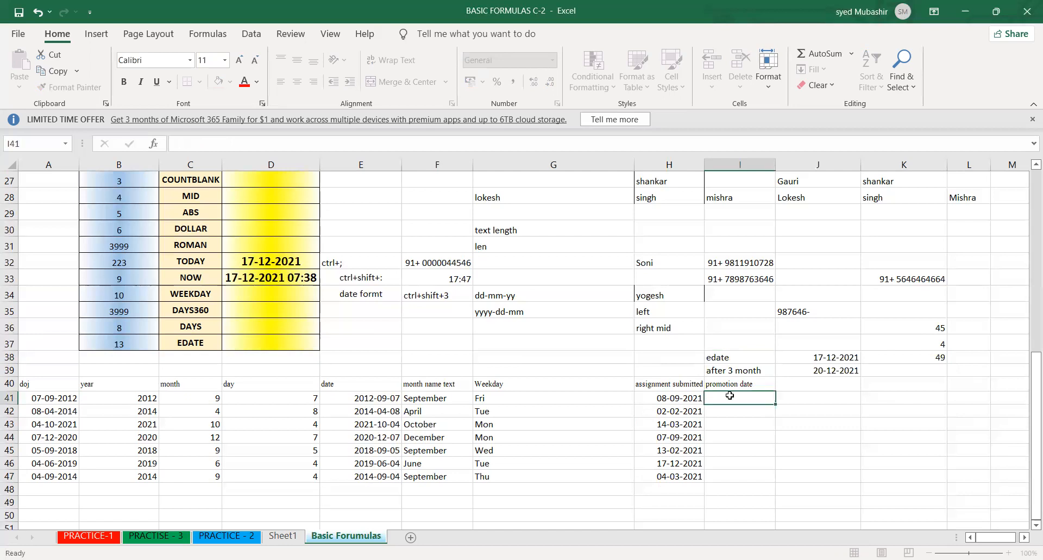
type("+")
key("BackSpace")
type("=")
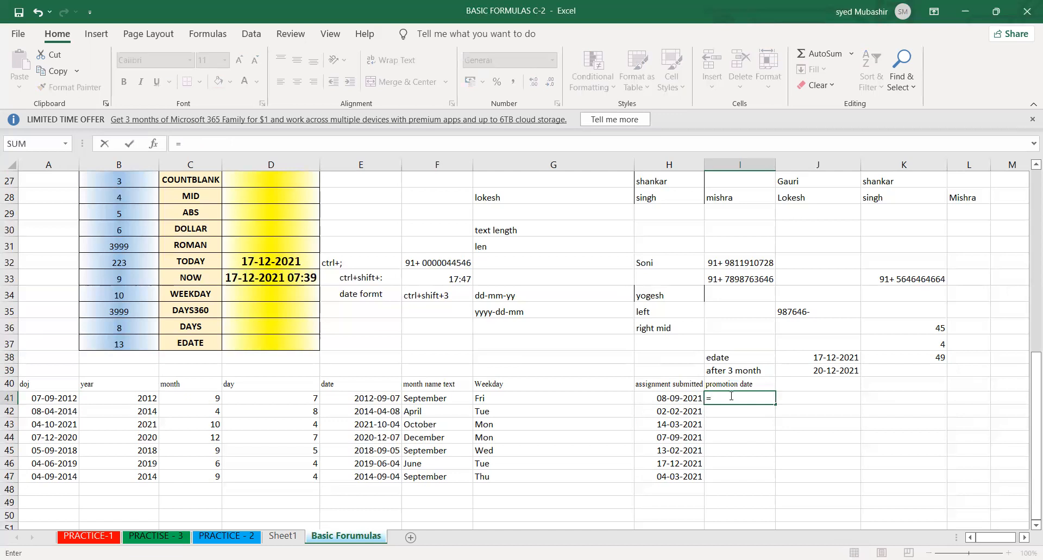
type("edate")
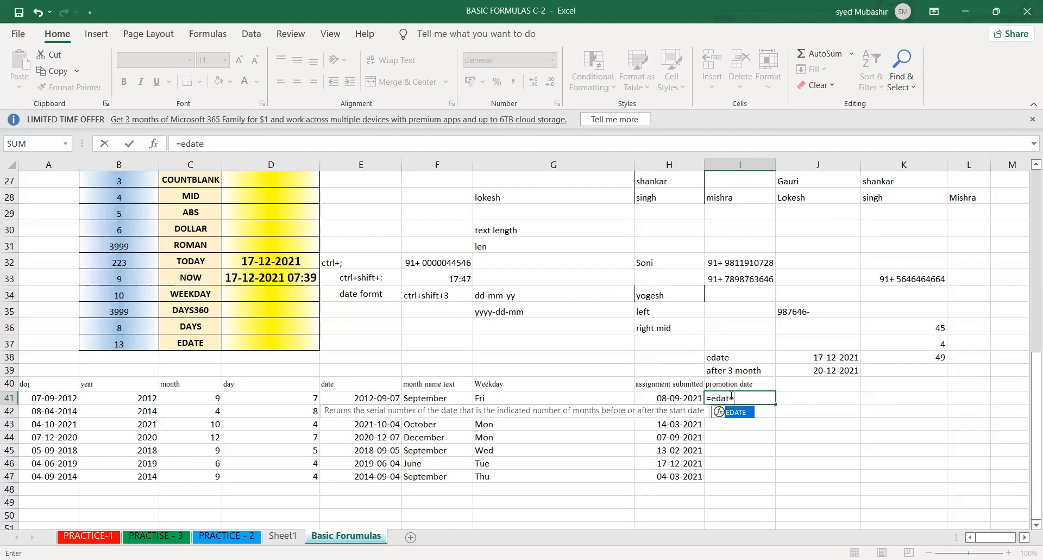
key("Tab")
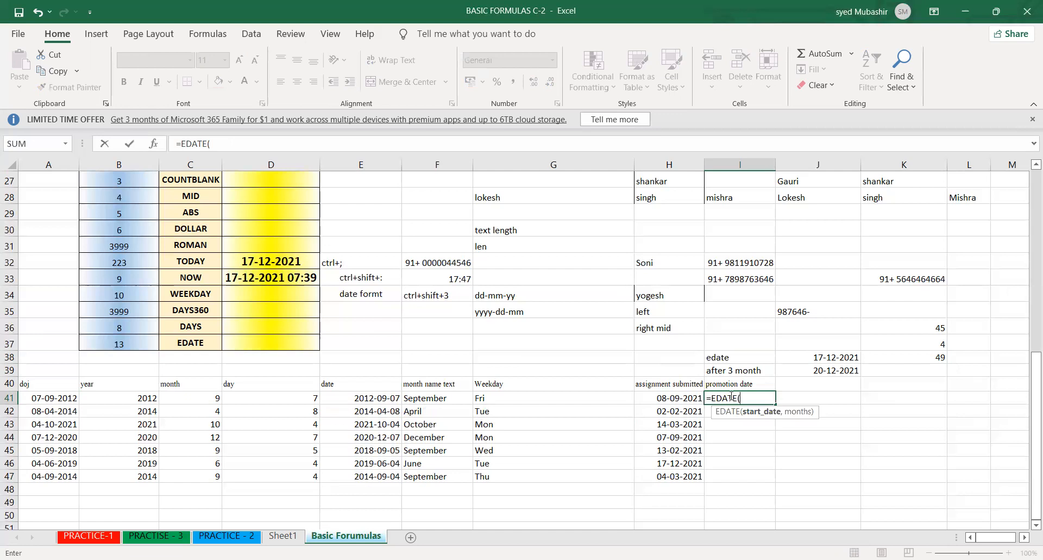
left_click(681, 398)
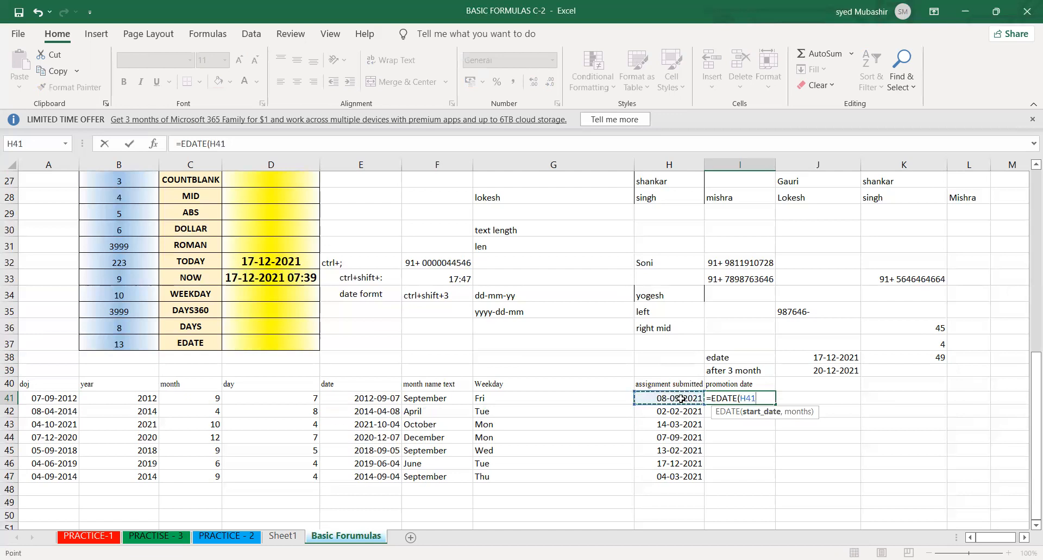
type(",3")
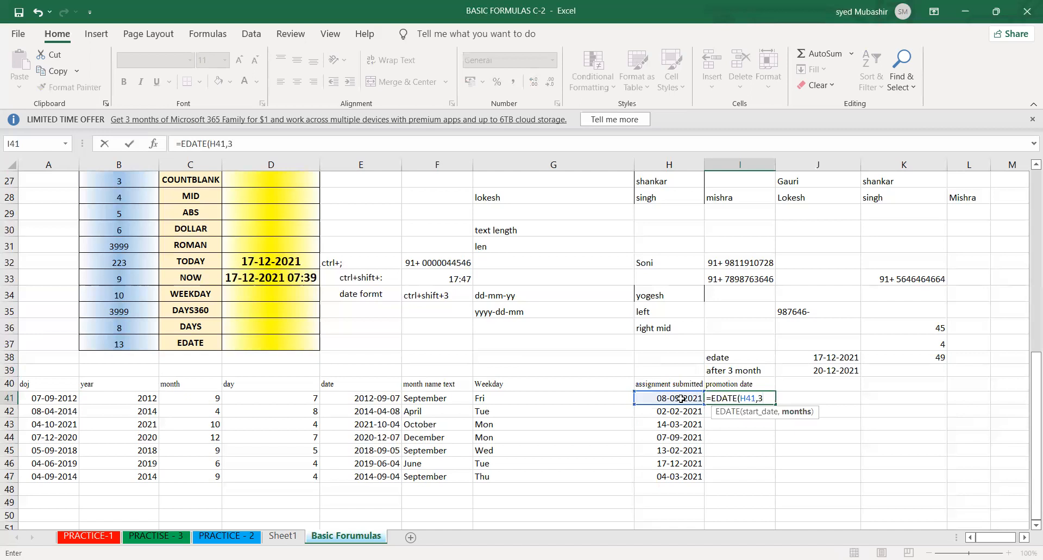
type(")")
key("Return")
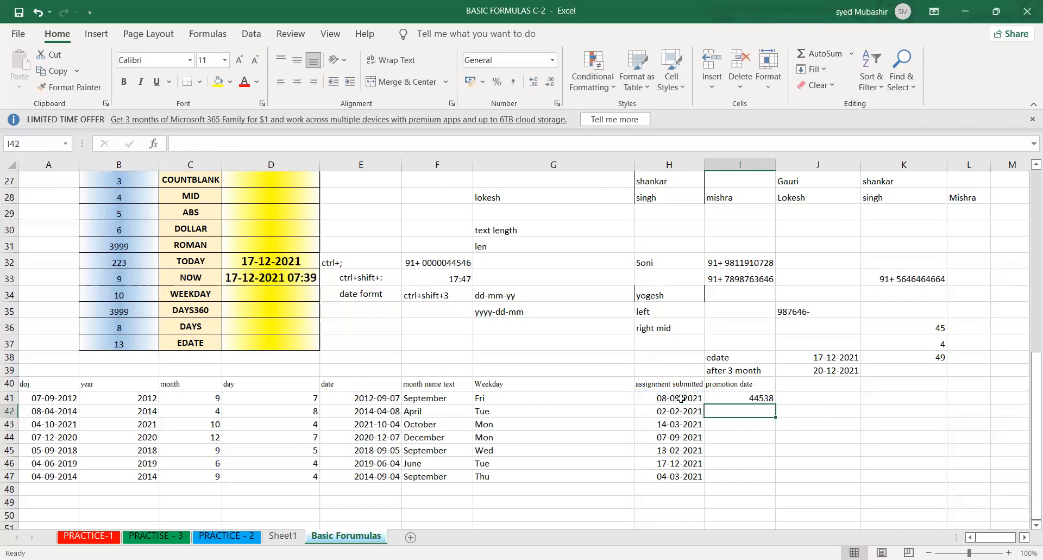
- Fill the EDATE formula from I41 down to I47 and format the results as day-month-year dates
left_click(758, 401)
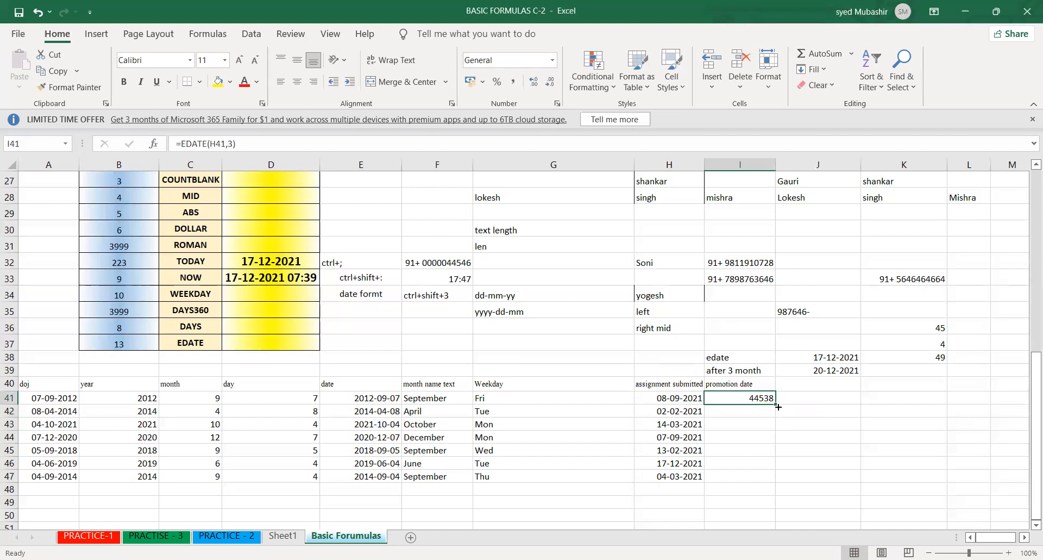
double_click(776, 405)
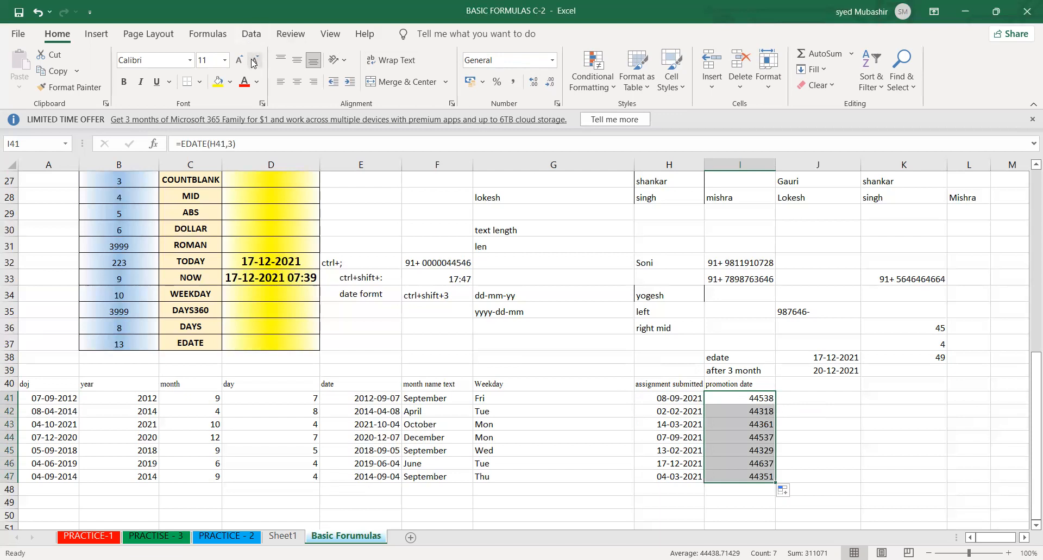
key("ctrl+shift+3")
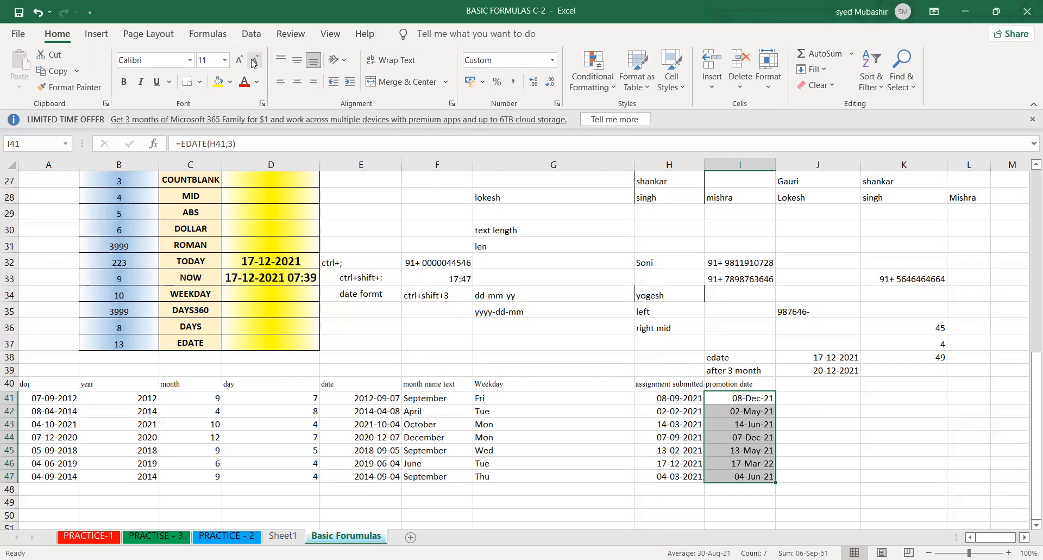
- Compare the promotion dates in I41:I47 with the assignment submission dates in column H and check the EDATE formulas
left_click(798, 437)
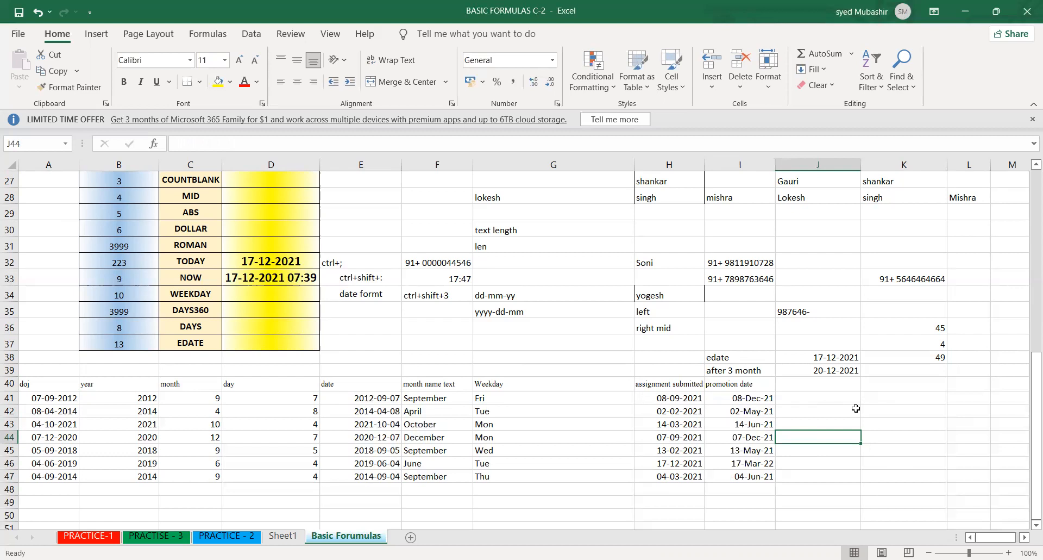
left_click(698, 460)
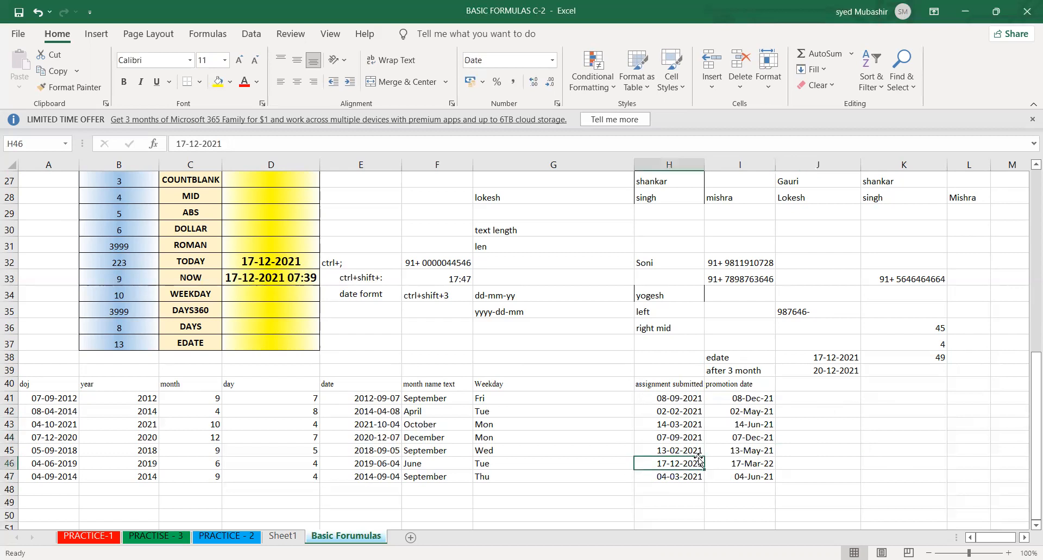
left_click(730, 367)
left_click(675, 398)
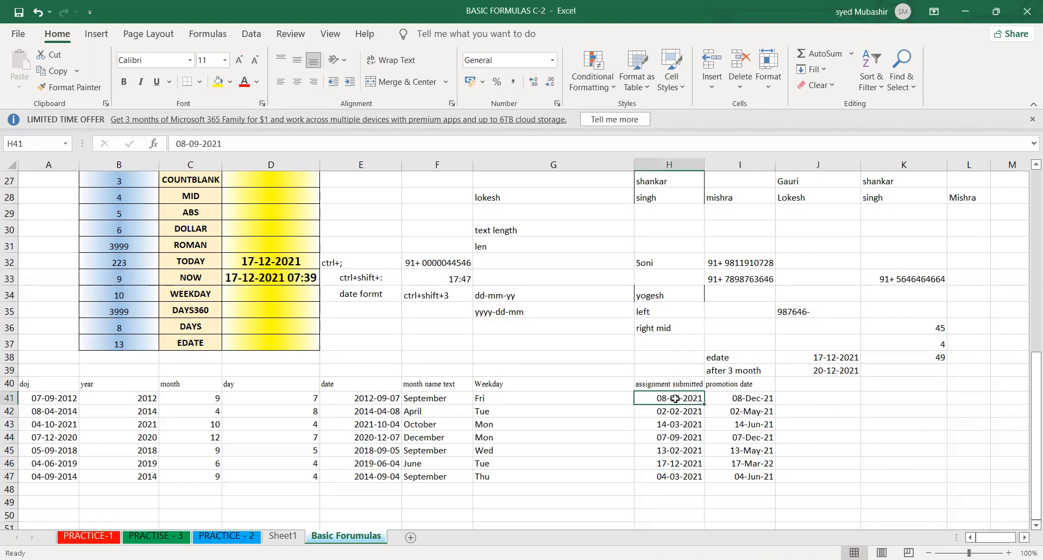
left_click(745, 398)
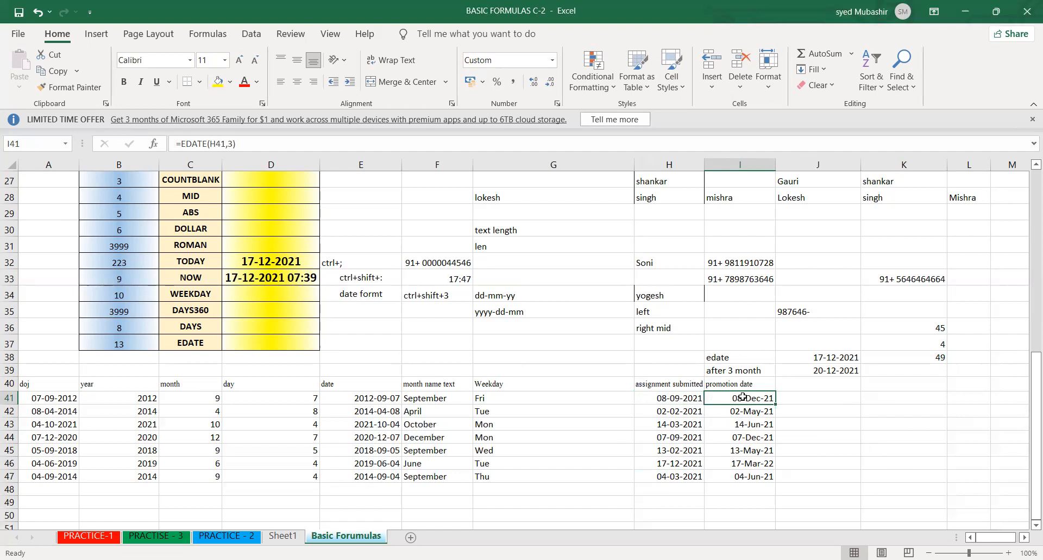
left_click(819, 408)
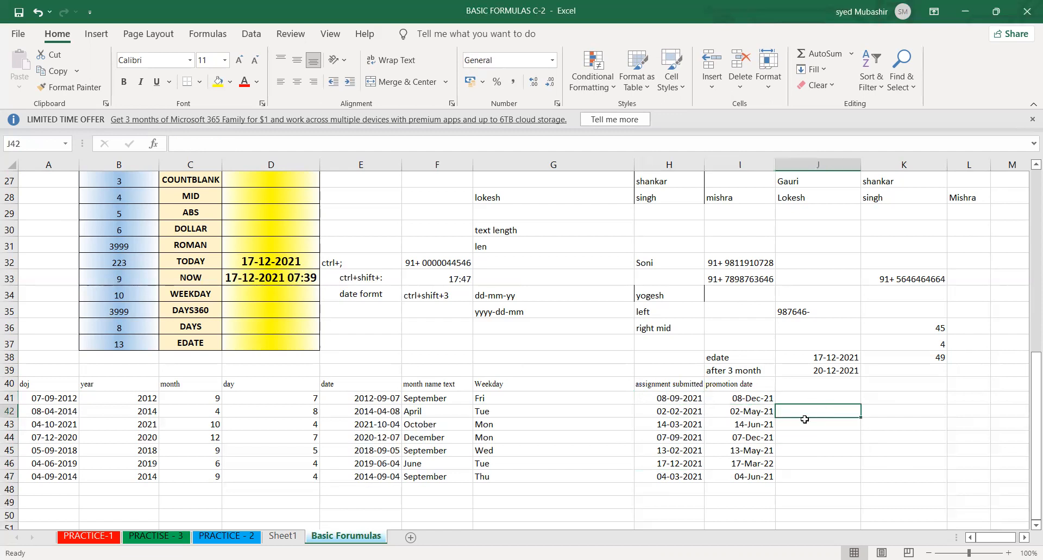
left_click_drag(739, 401, 745, 477)
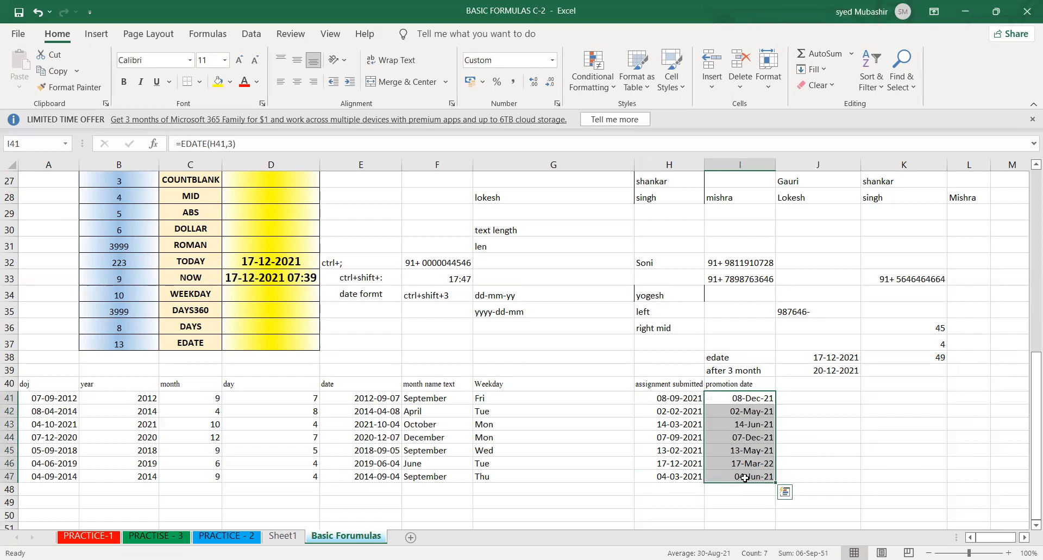
left_click(820, 433)
left_click_drag(744, 395, 746, 491)
left_click(643, 395)
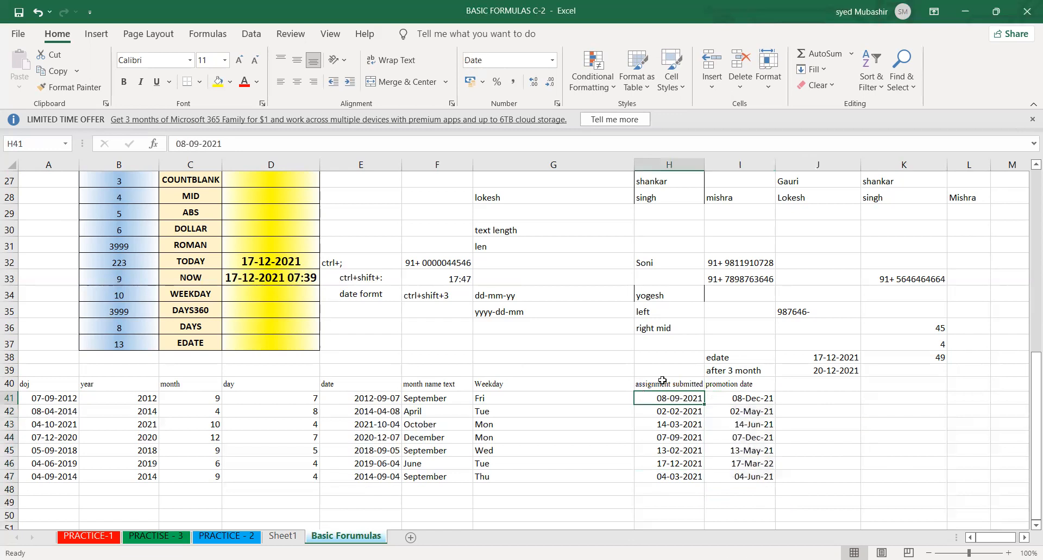
left_click(754, 445)
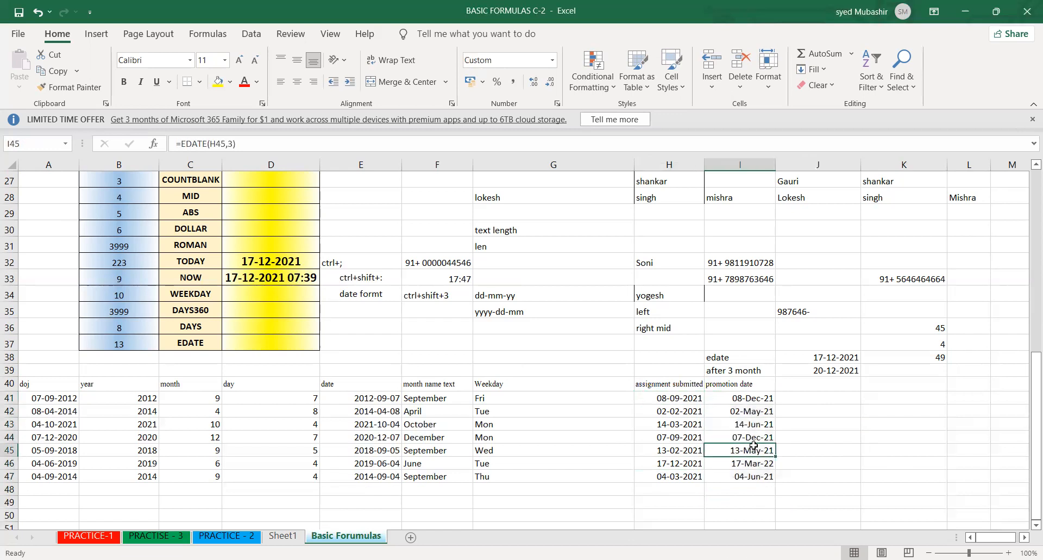
- Enter the column header "submit alooted" in J40, beside the promotion date header
left_click(797, 385)
type("soni")
key("BackSpace")
key("BackSpace")
key("BackSpace")
type("ubmit")
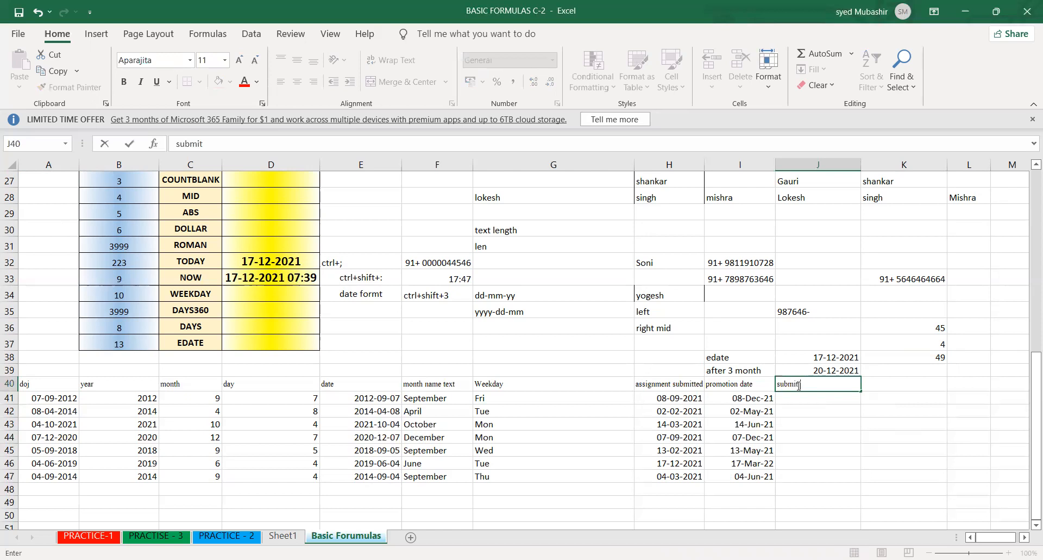
type(" alooted")
- Replace the content of J39 with the note "before 3 month", above the "submit alooted" header
key("Up")
type("before ")
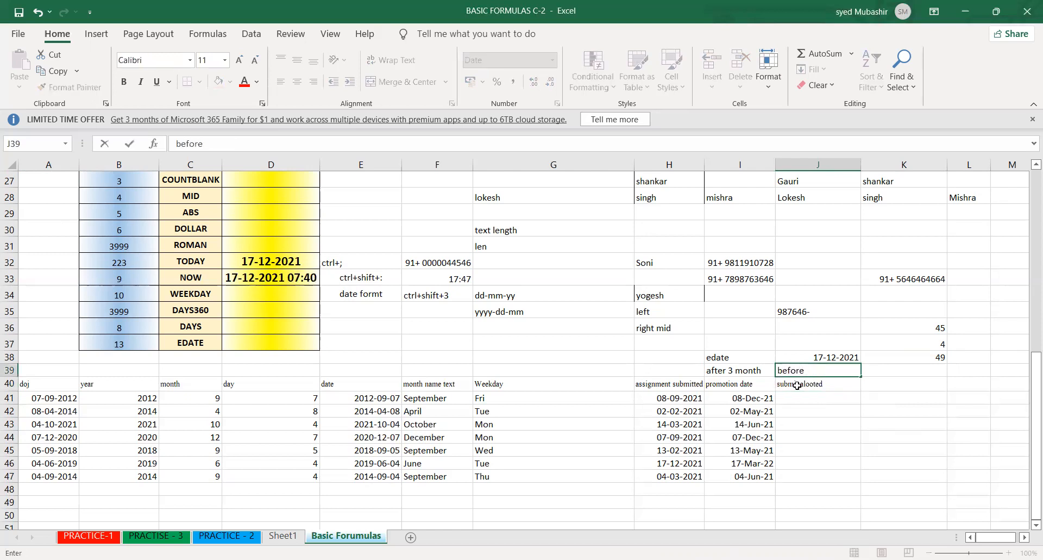
type("3 month")
key("Return")
- Enter =EDATE(H41,-3) in J41 to calculate the date three months before the first submission date
left_click(799, 398)
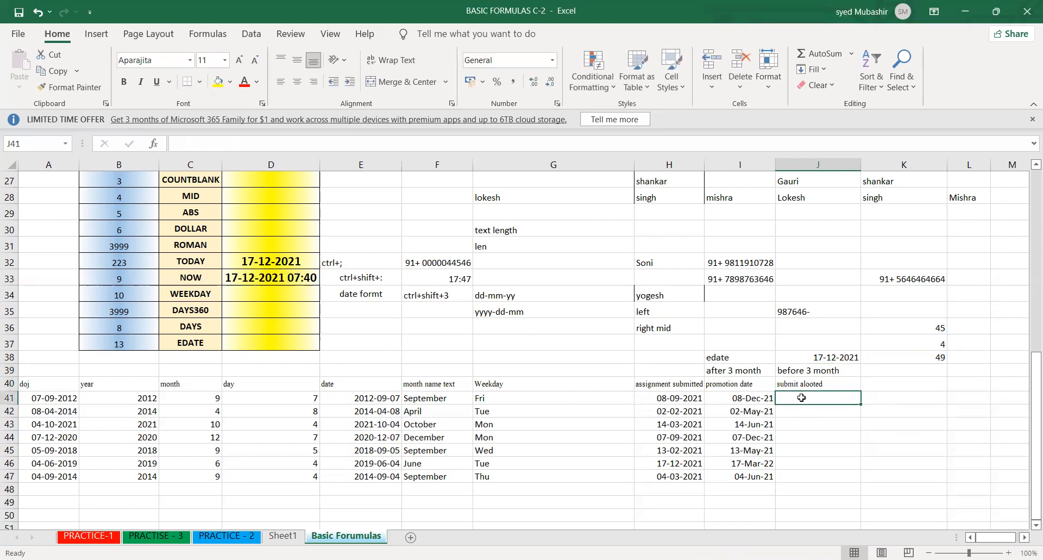
left_click(738, 400)
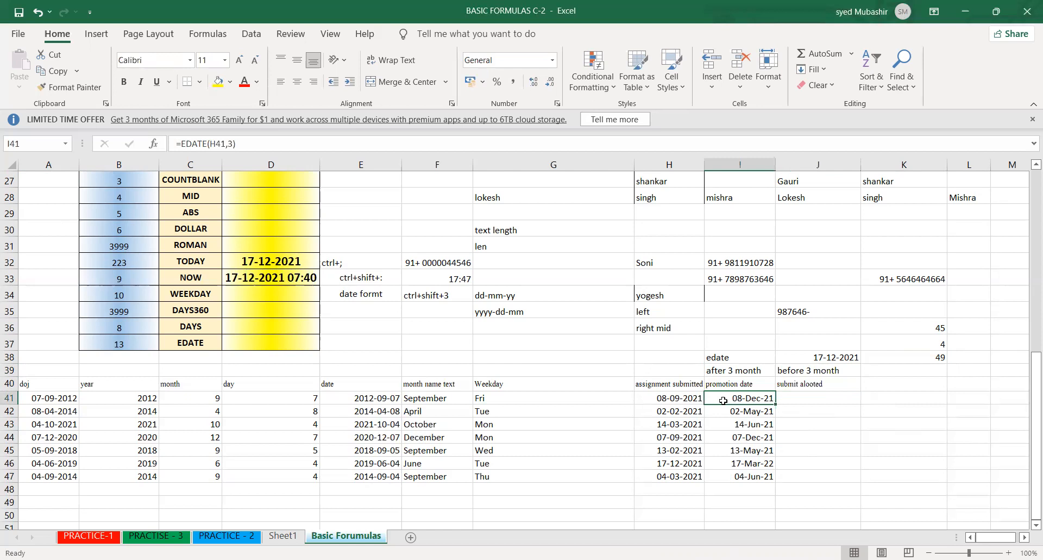
left_click_drag(736, 400, 868, 439)
left_click(816, 444)
left_click(801, 435)
left_click(821, 397)
type("=")
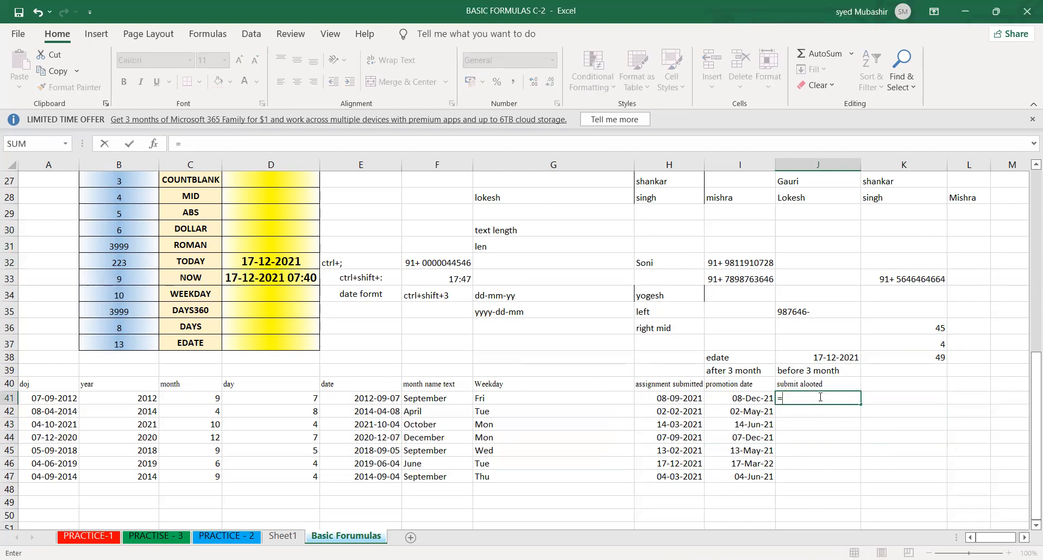
type("edate")
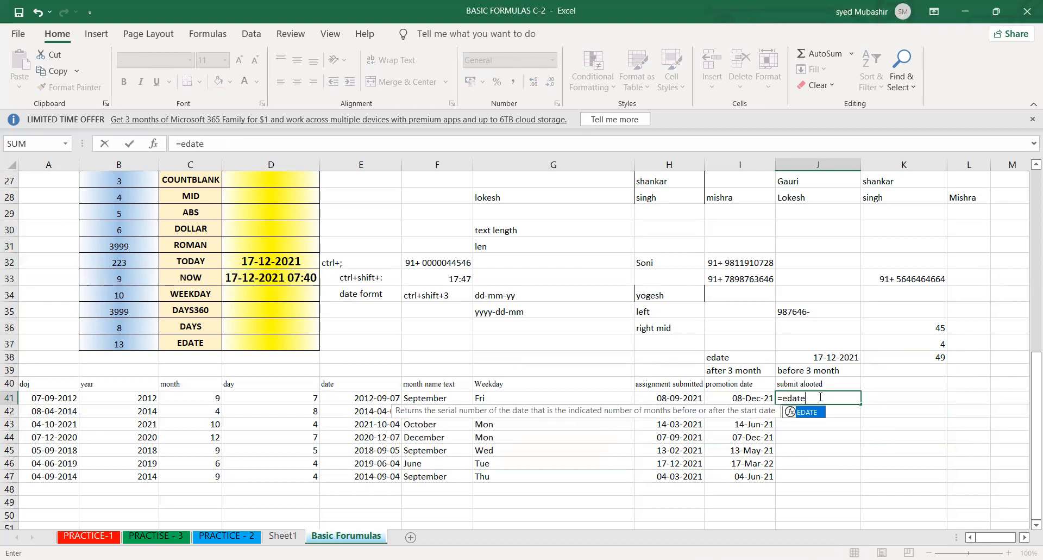
key("Tab")
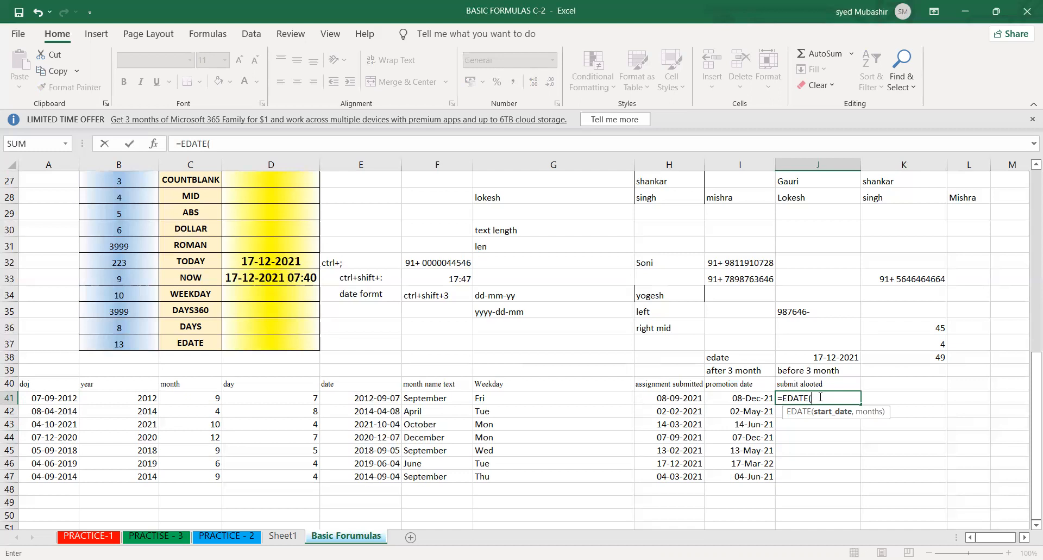
left_click(676, 399)
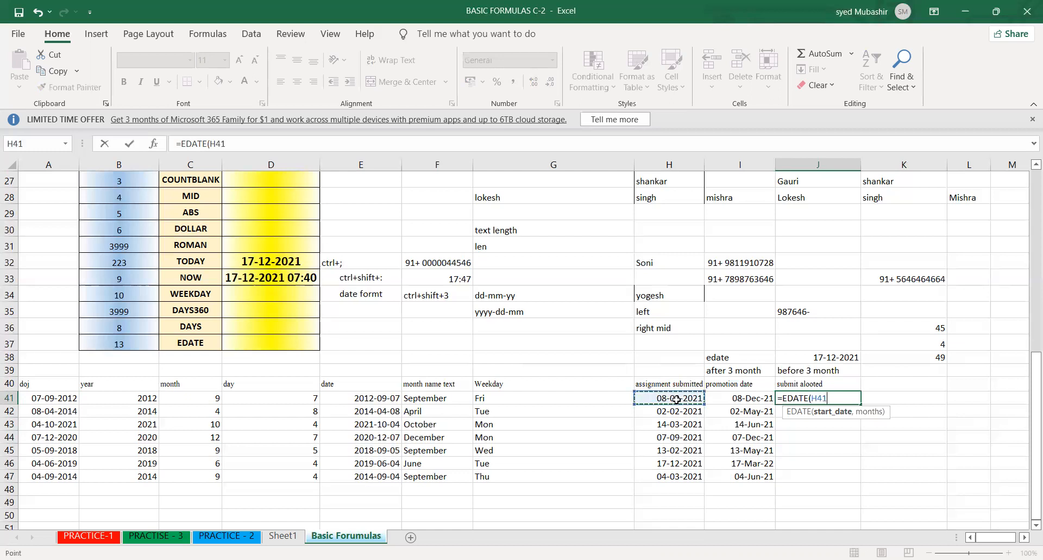
type(",")
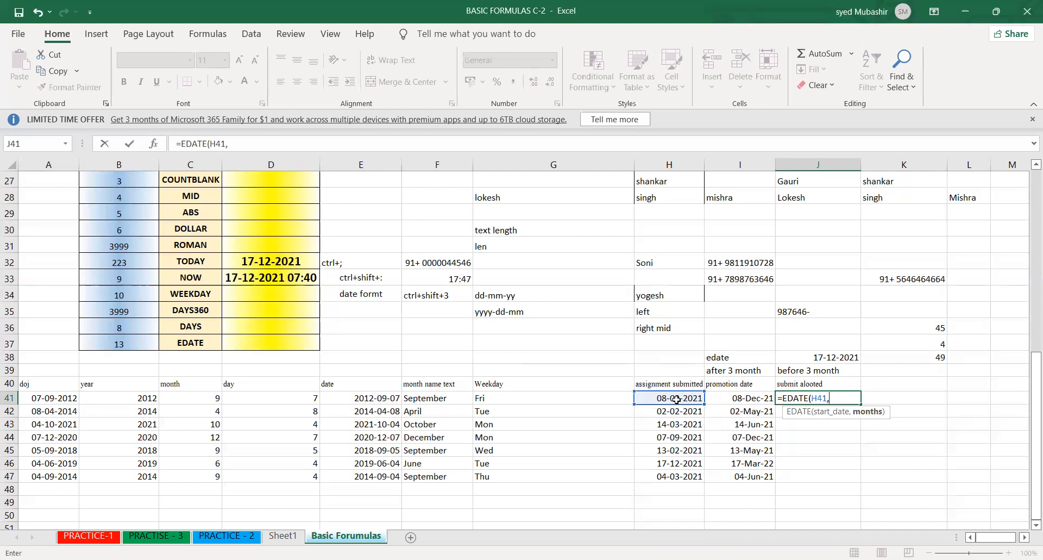
type("-3)")
key("Return")
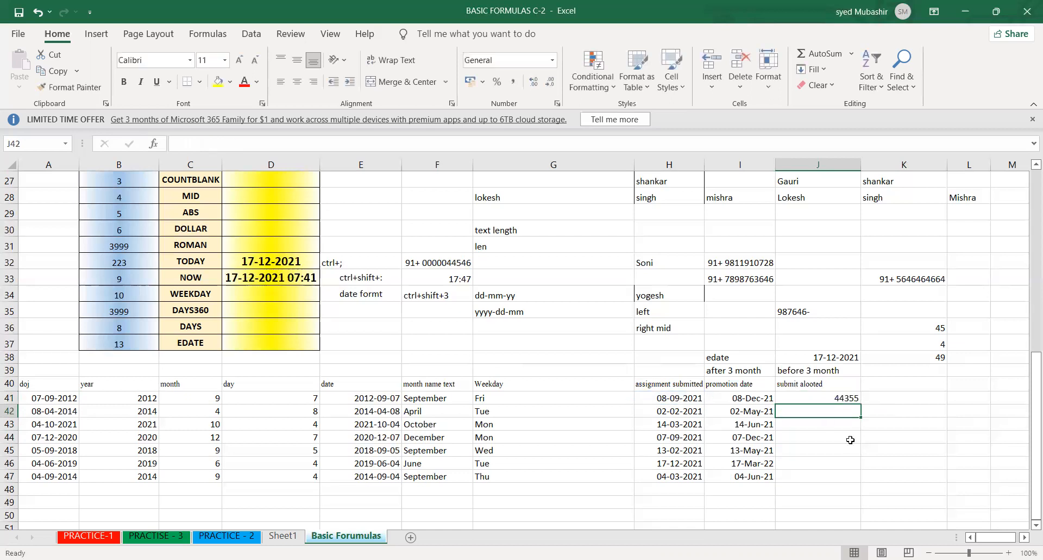
- Fill the EDATE formula from J41 down to J47 and format the results as day-month-year dates
left_click(825, 397)
left_click_drag(861, 407, 859, 488)
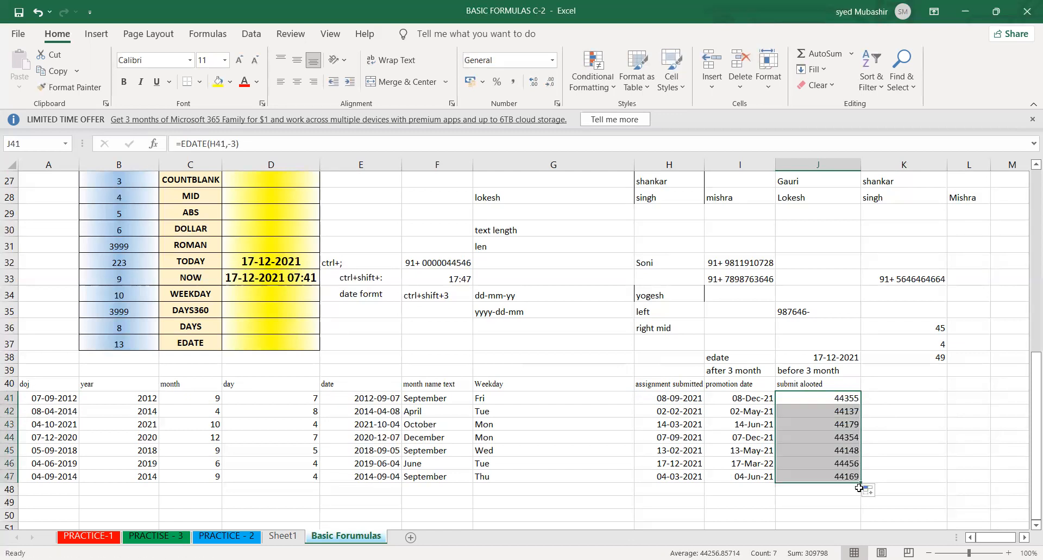
key("ctrl+shift+3")
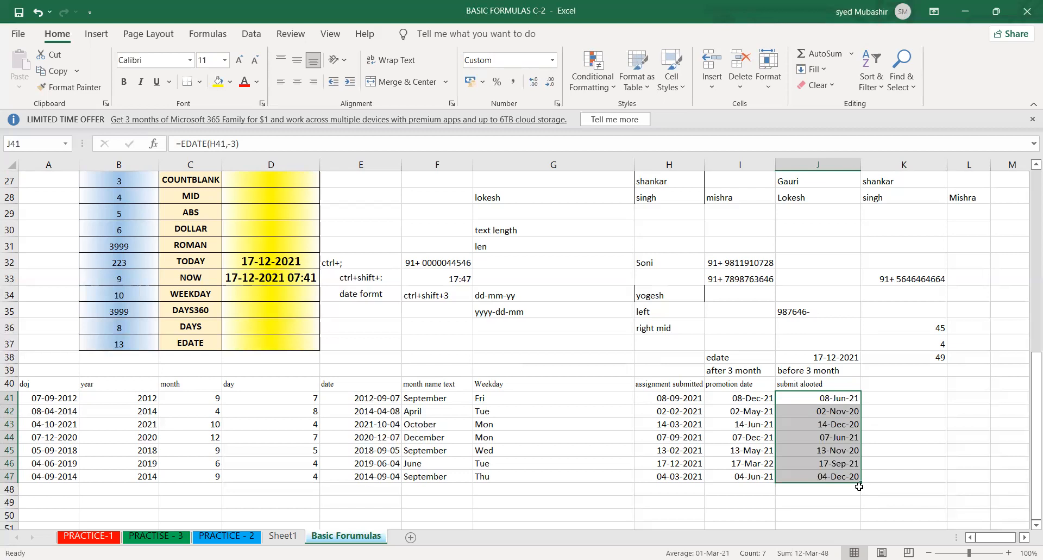
- Compare the submission dates in column H with the EDATE results for three months after in I41:I47 and three months before in J41:J47
left_click(658, 433)
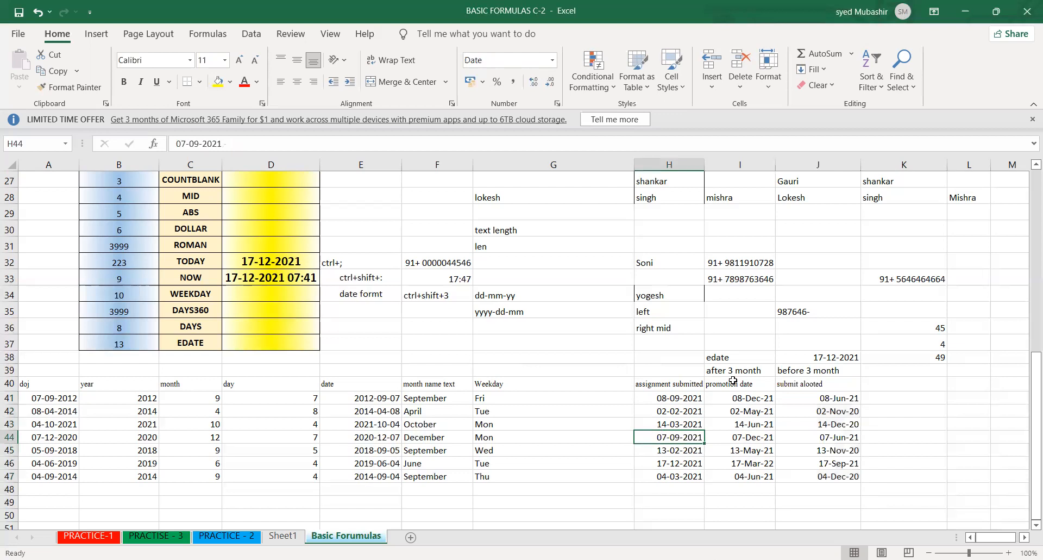
left_click(737, 360)
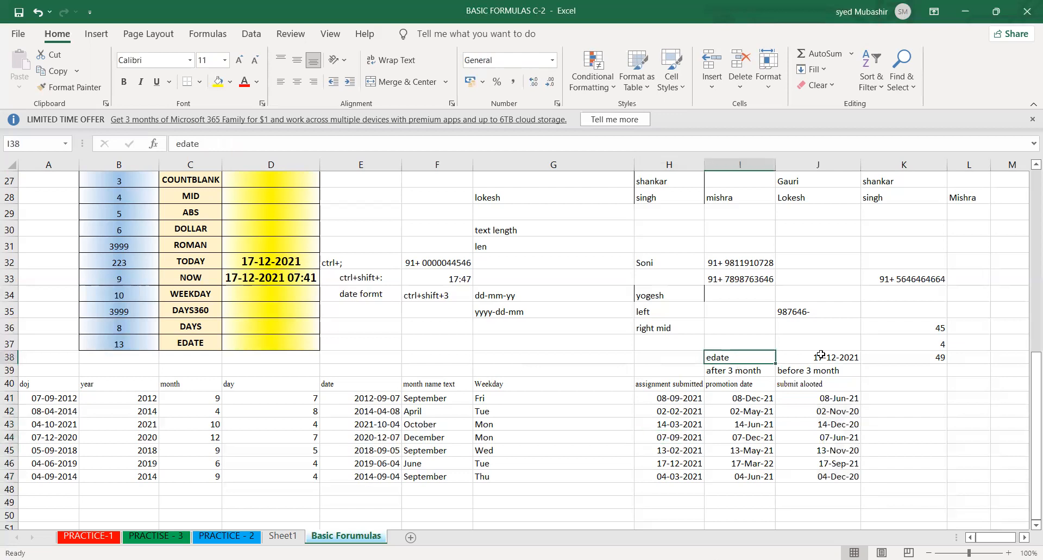
left_click(919, 298)
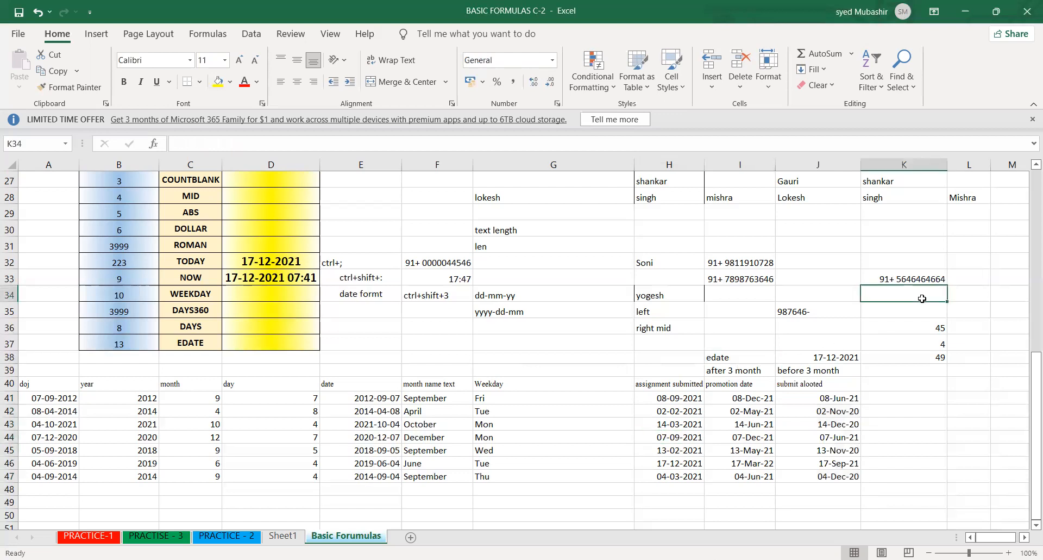
left_click(972, 322)
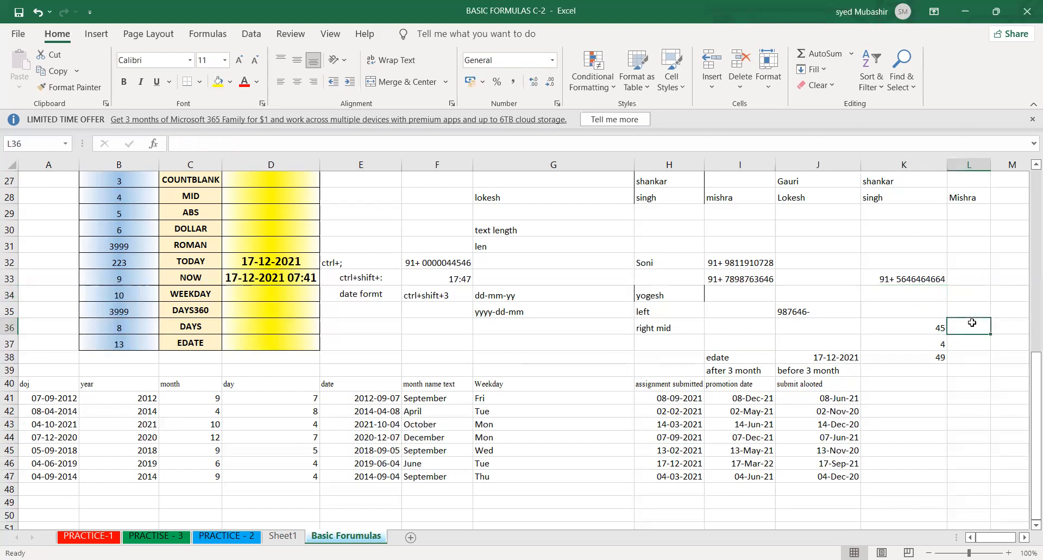
left_click(804, 491)
left_click_drag(673, 400, 676, 477)
left_click(714, 464)
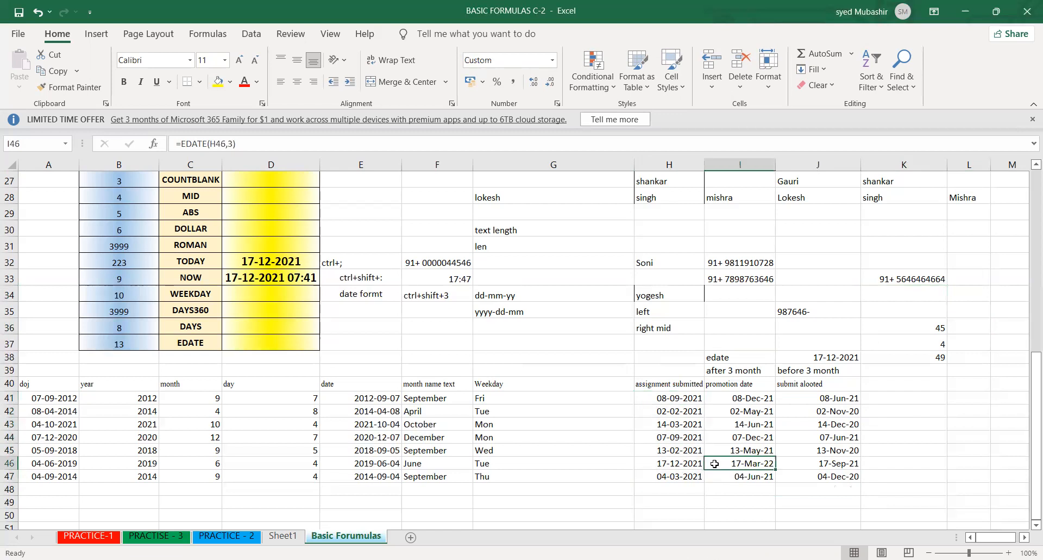
left_click_drag(673, 400, 686, 468)
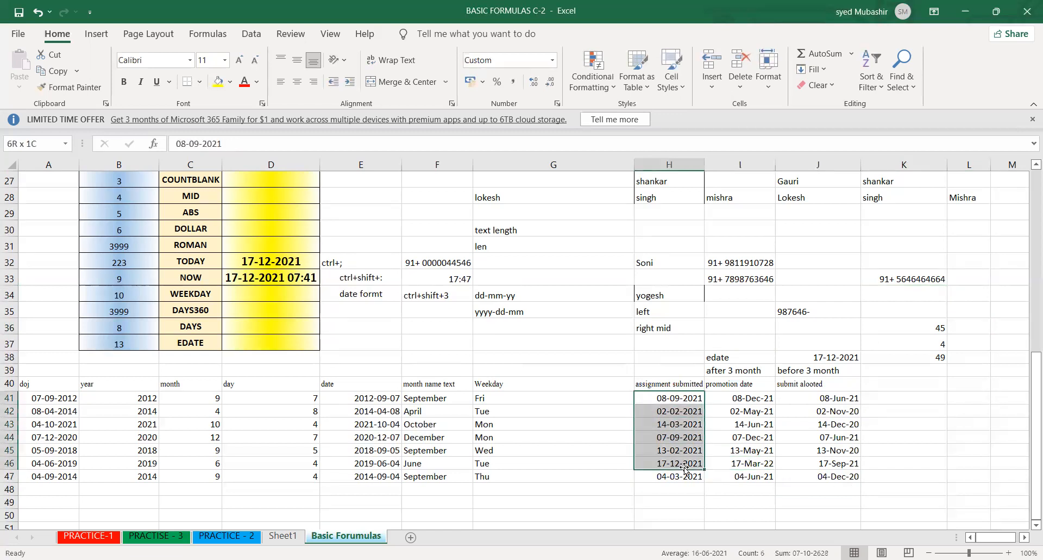
left_click_drag(713, 359, 813, 358)
left_click(796, 478)
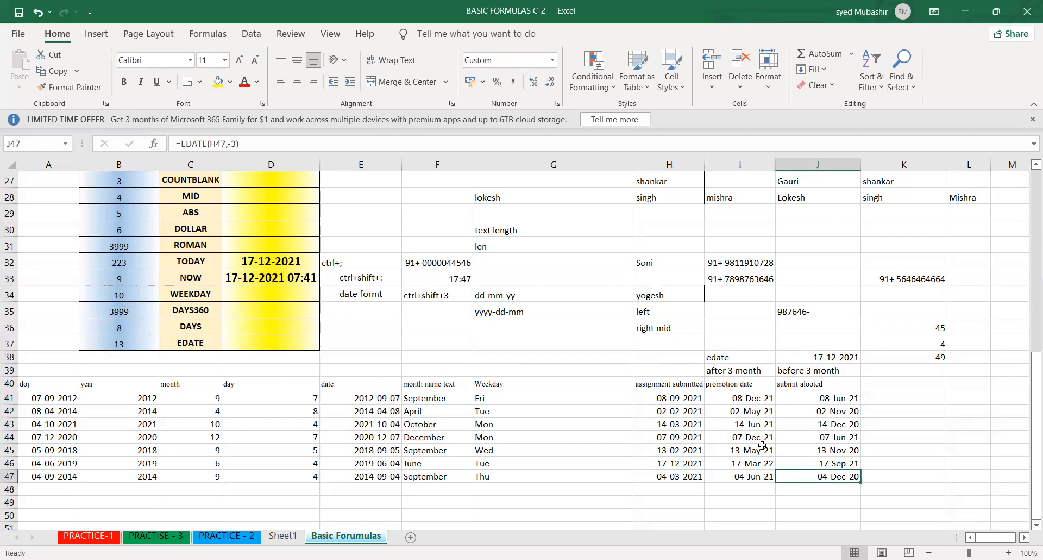
left_click_drag(745, 399, 757, 480)
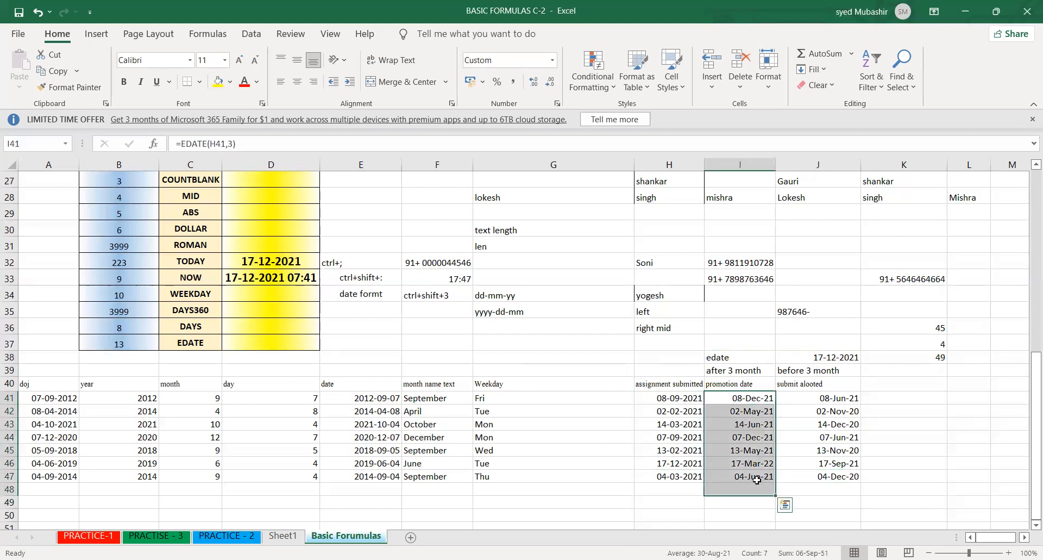
left_click(750, 463)
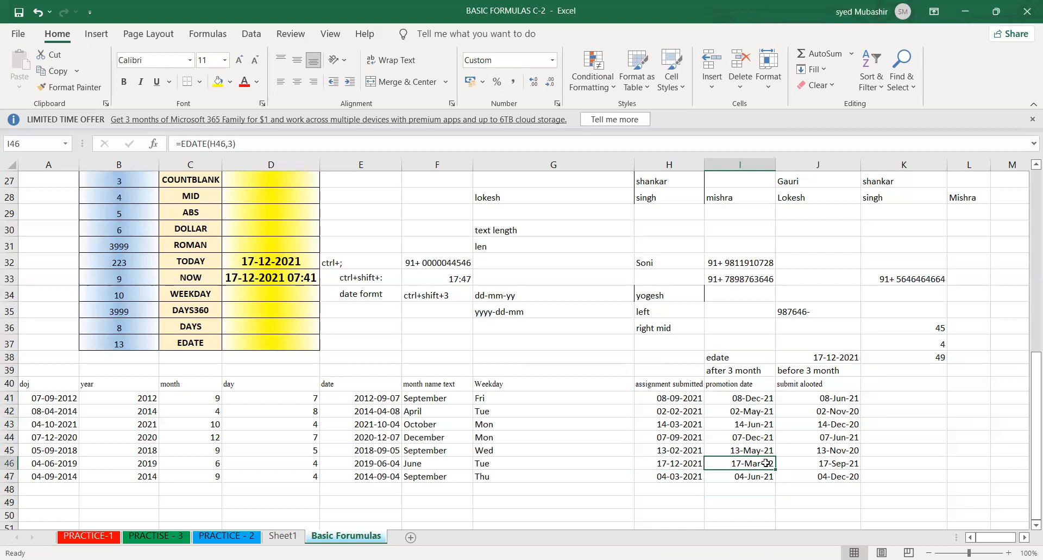
left_click_drag(837, 397, 842, 478)
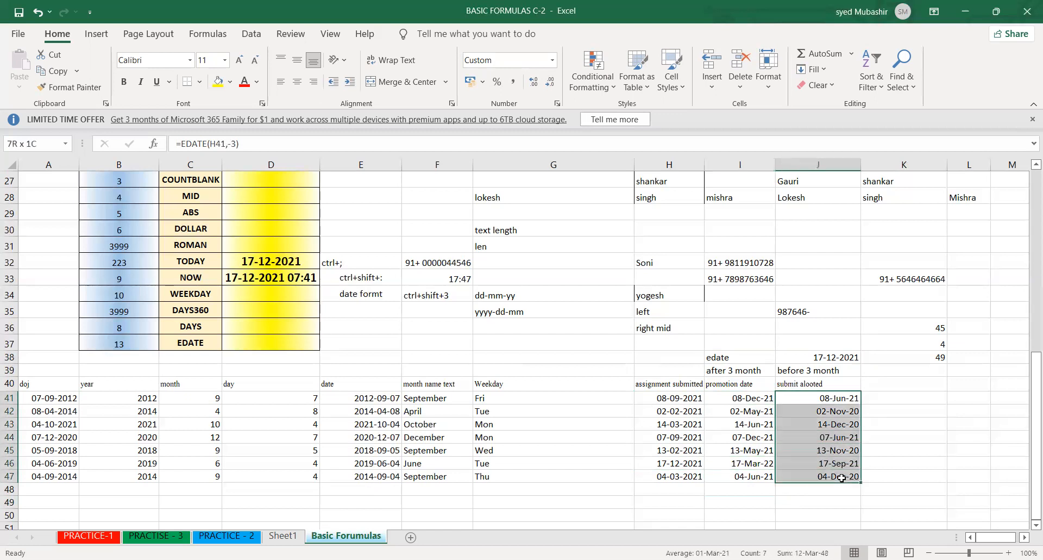
left_click(928, 445)
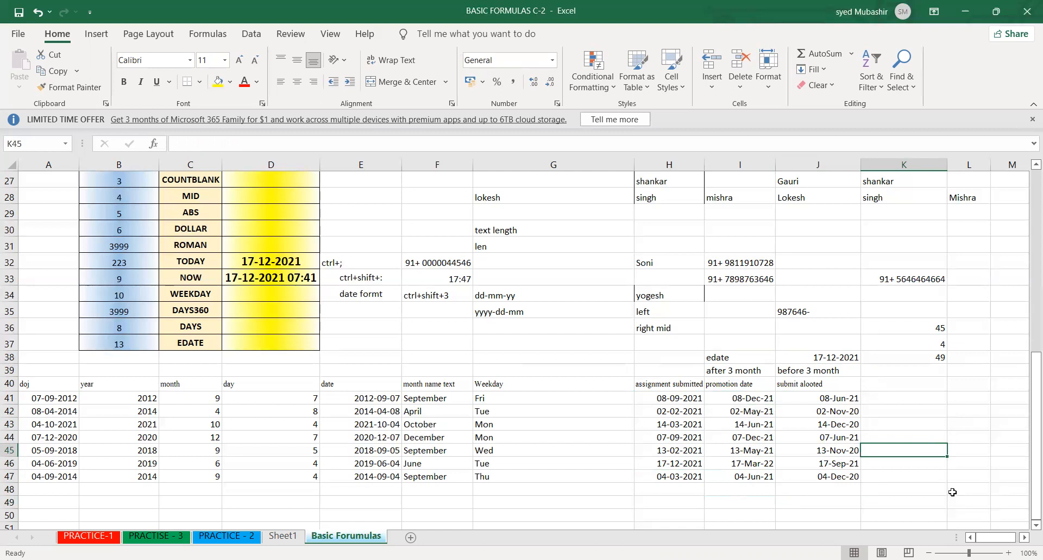
left_click(794, 465)
left_click(758, 437)
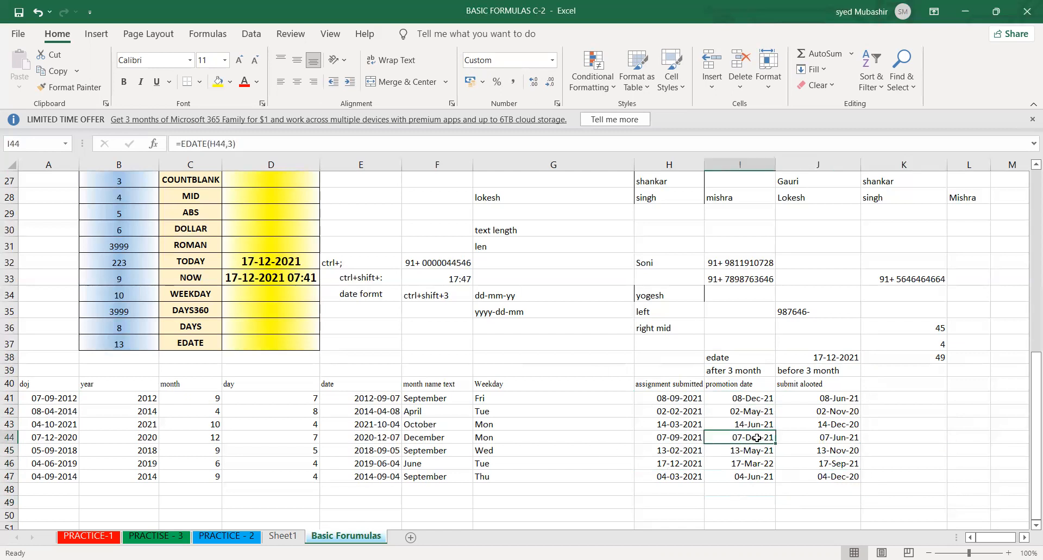
left_click(659, 396)
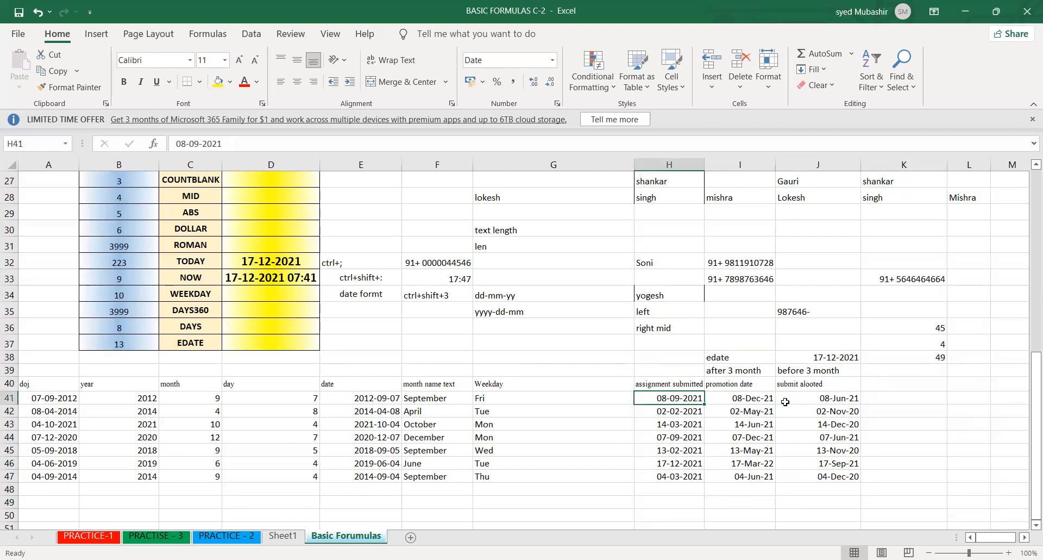
left_click(762, 399)
left_click(819, 401)
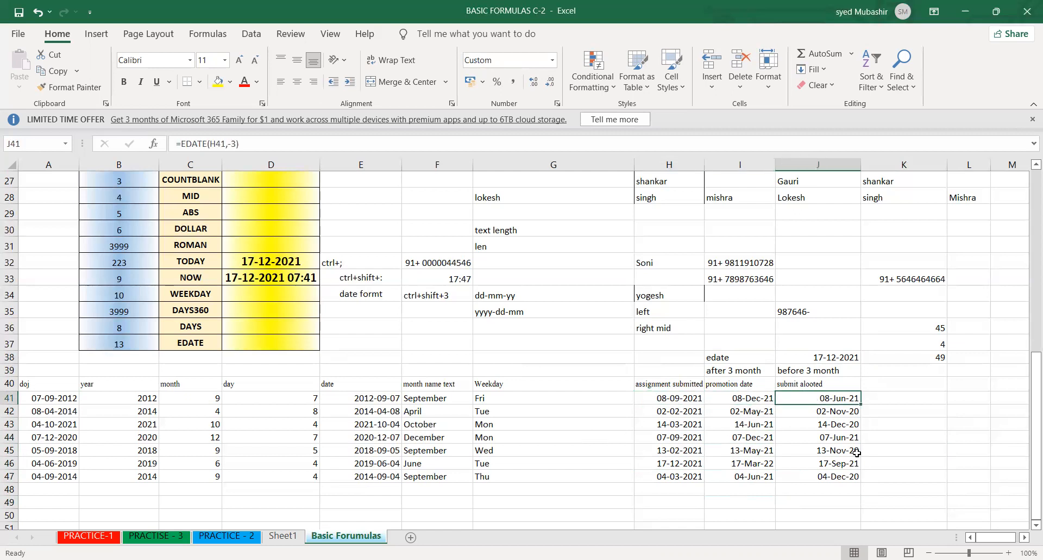
left_click(881, 385)
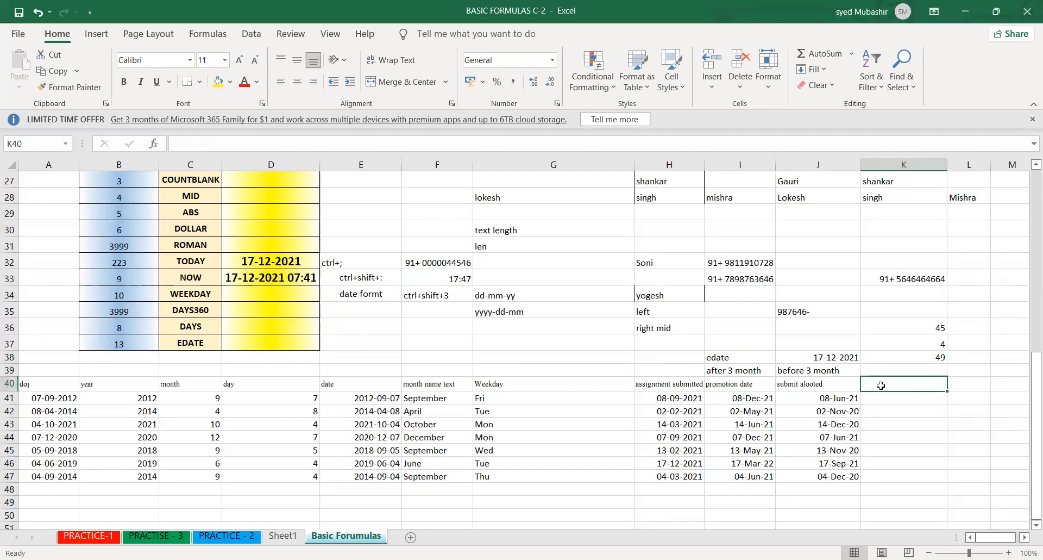
- Enter the header "promotion date" in K40, beside the "submit alooted" header
type("promotion date")
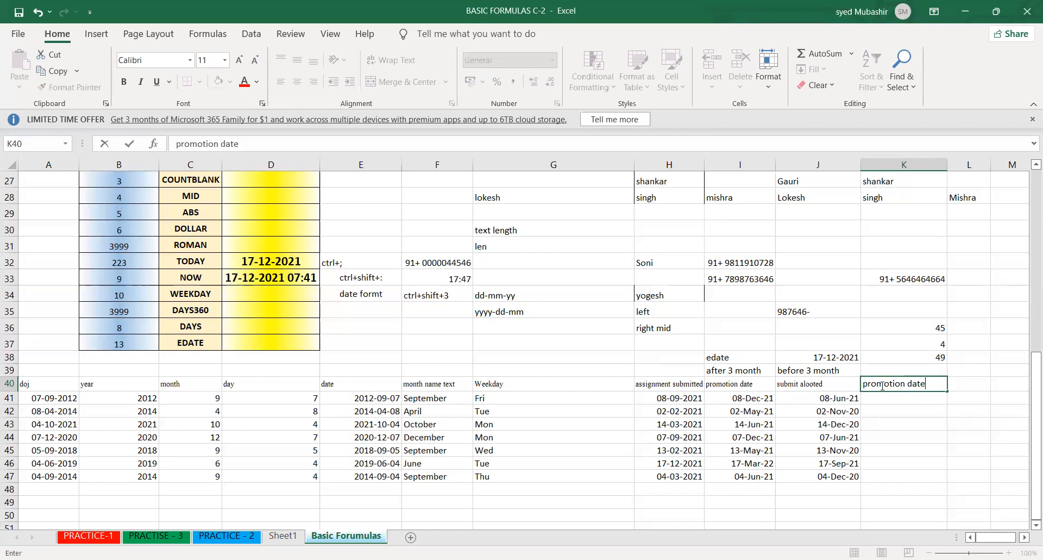
key("Return")
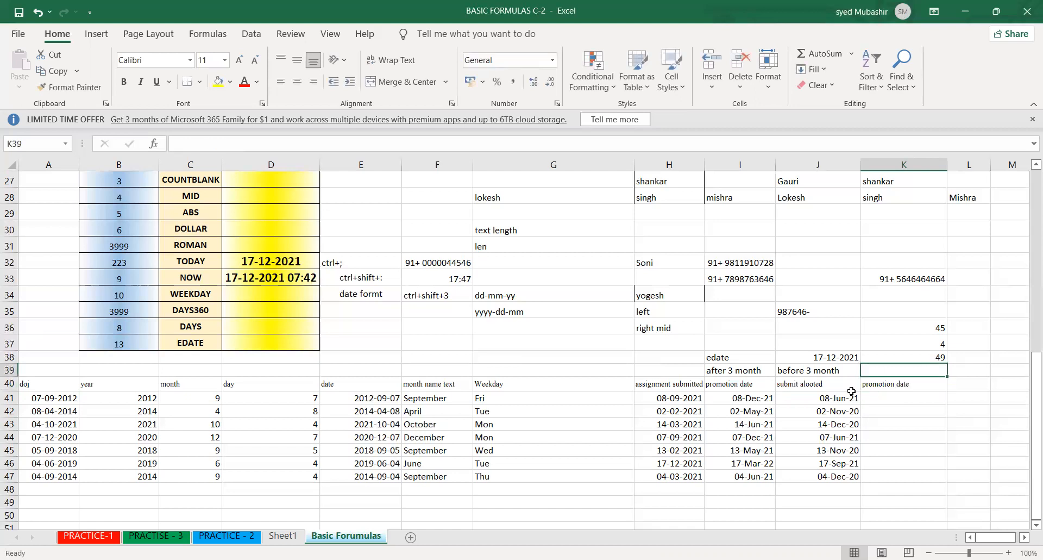
- Enter the note "last date of after 3 month" in K39, above the "promotion date" header
left_click(757, 397)
left_click(927, 369)
type("last da")
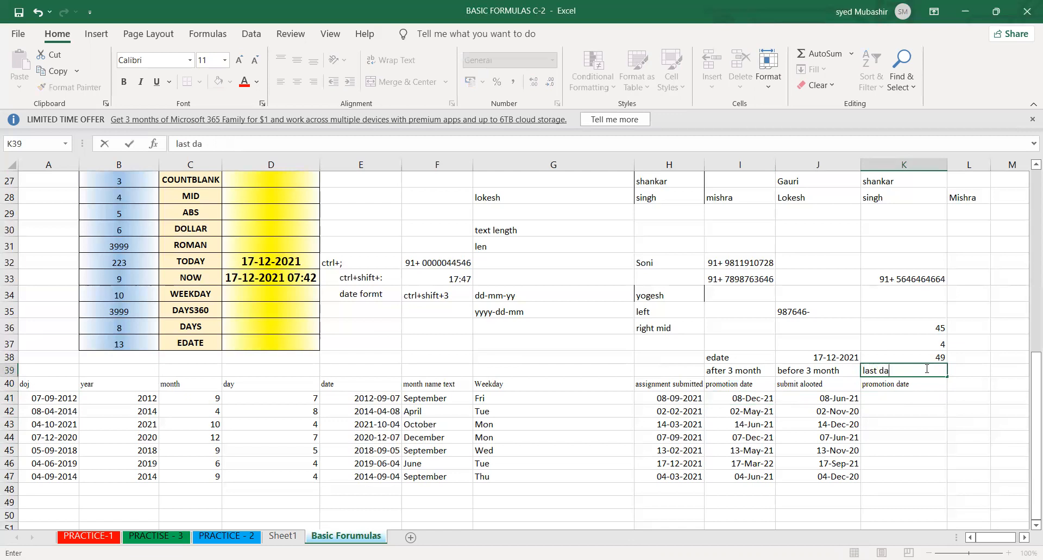
type("te of after 3 month")
key("Return")
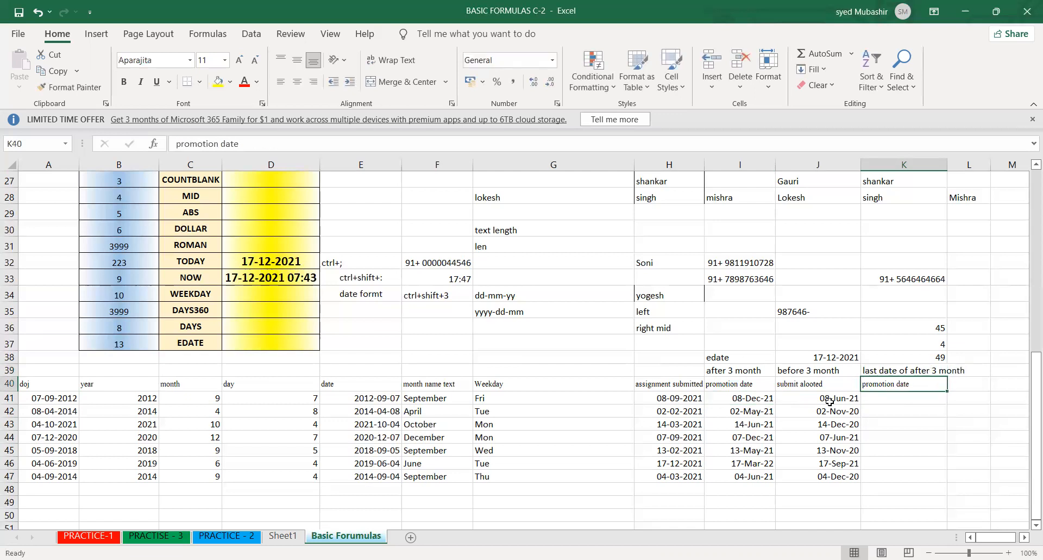
- Auto-fit the width of column K to the full note in K39
left_click(685, 398)
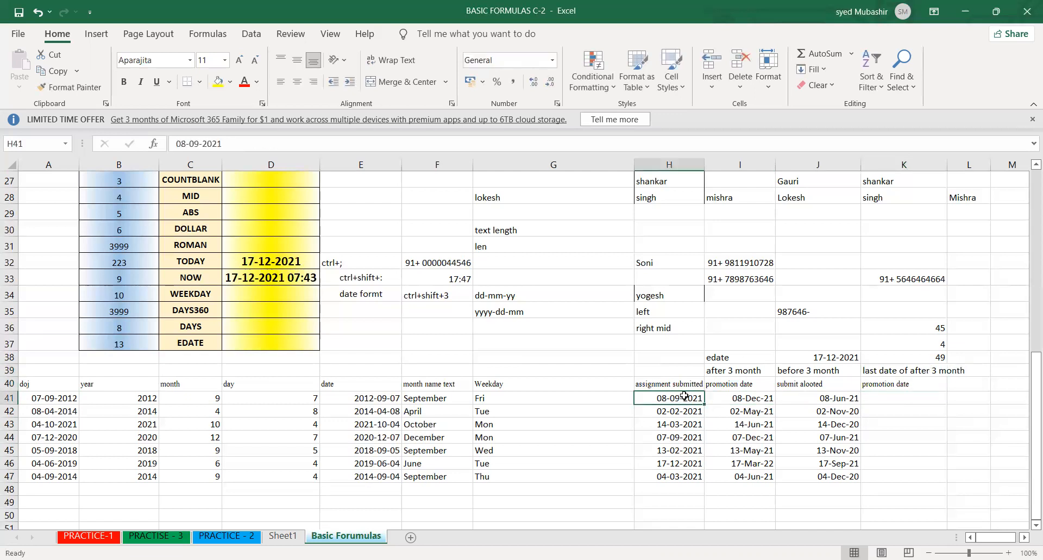
left_click(760, 402)
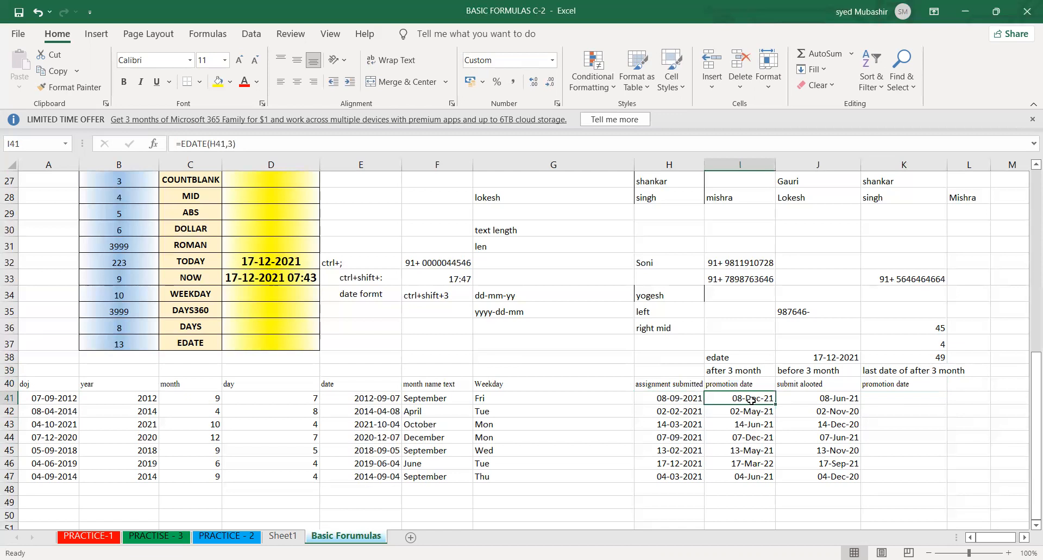
left_click(896, 367)
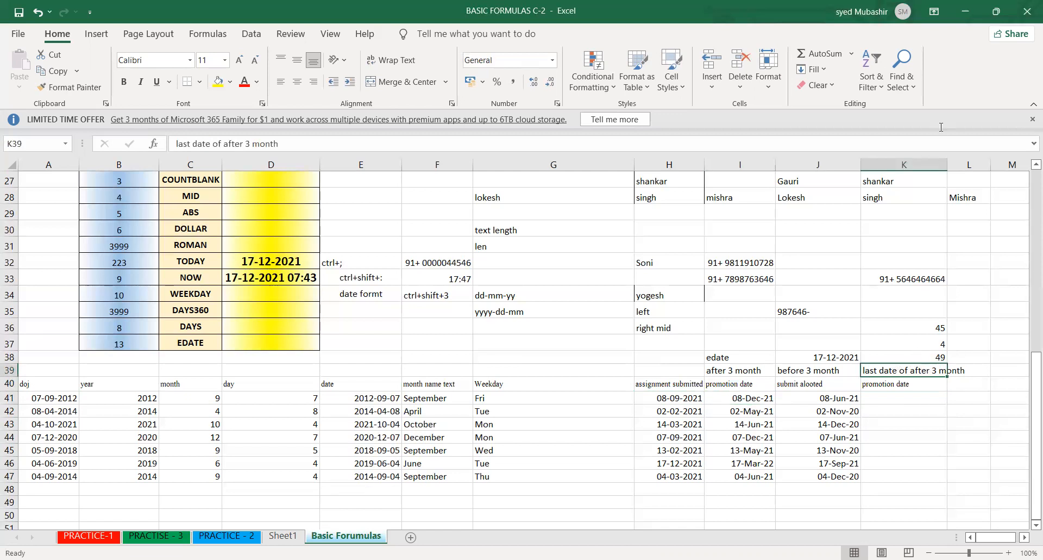
double_click(947, 164)
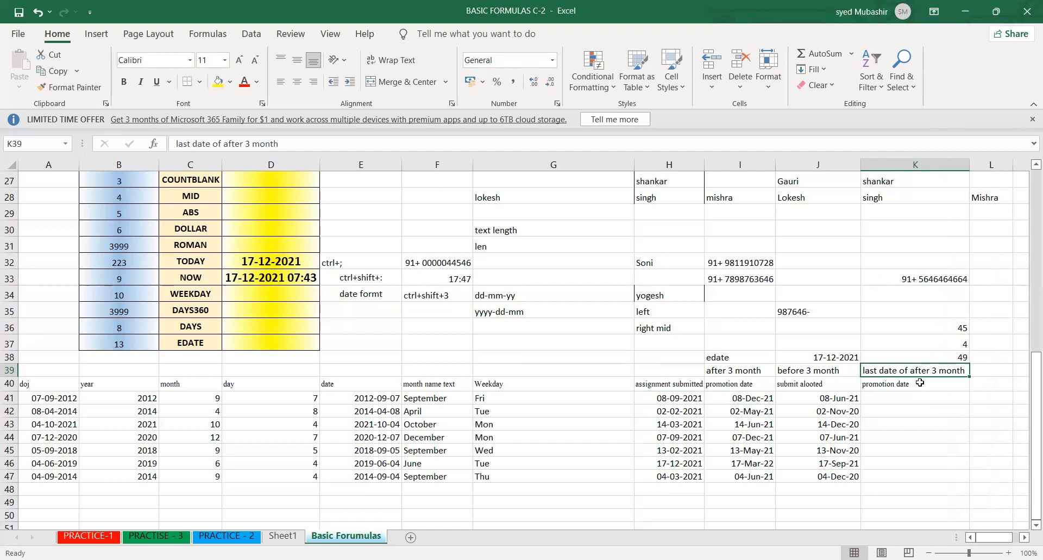
- Replace the content of K38 with the function label "eomonth"
left_click(925, 395)
left_click(917, 372)
left_click(941, 357)
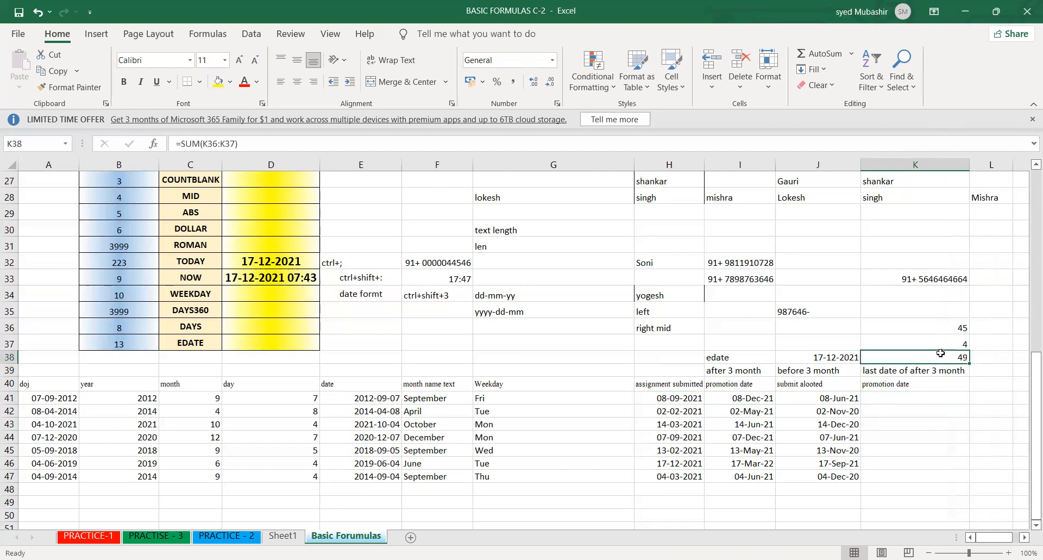
type("eomonth")
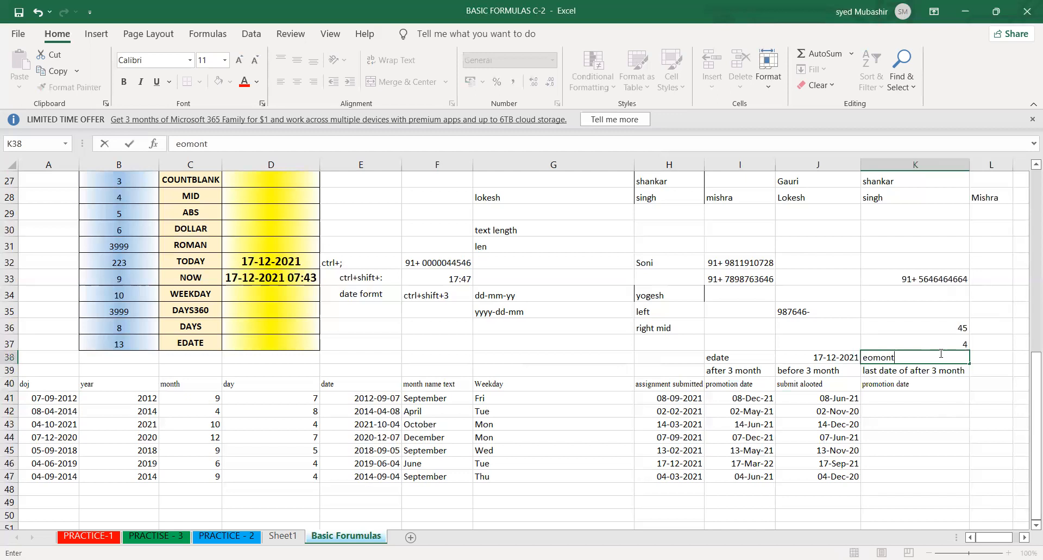
- Enter =EOMONTH(H41,3) in K41 to calculate the last day of the month three months after the first submission date
left_click(874, 397)
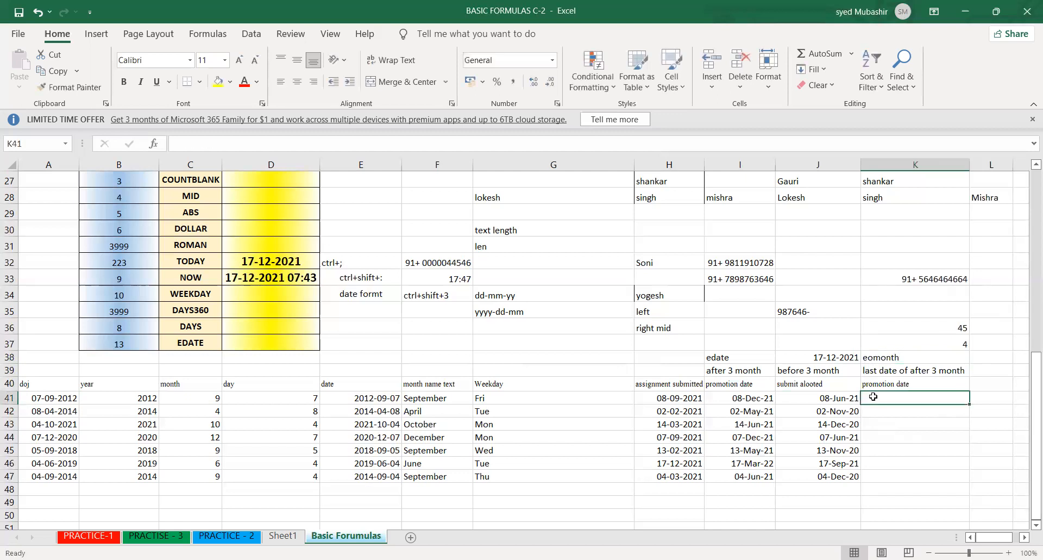
type("=")
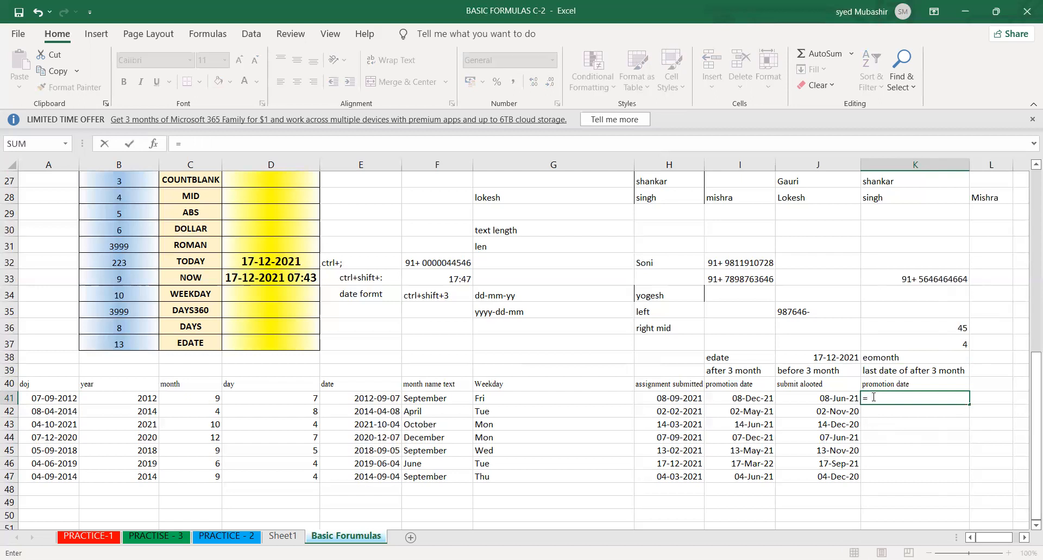
type("eomonth")
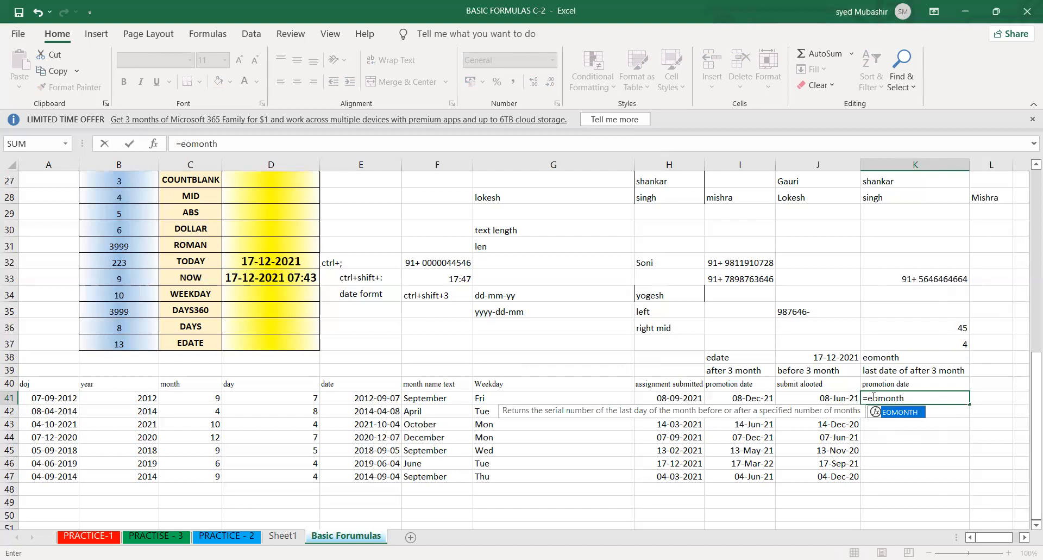
key("Tab")
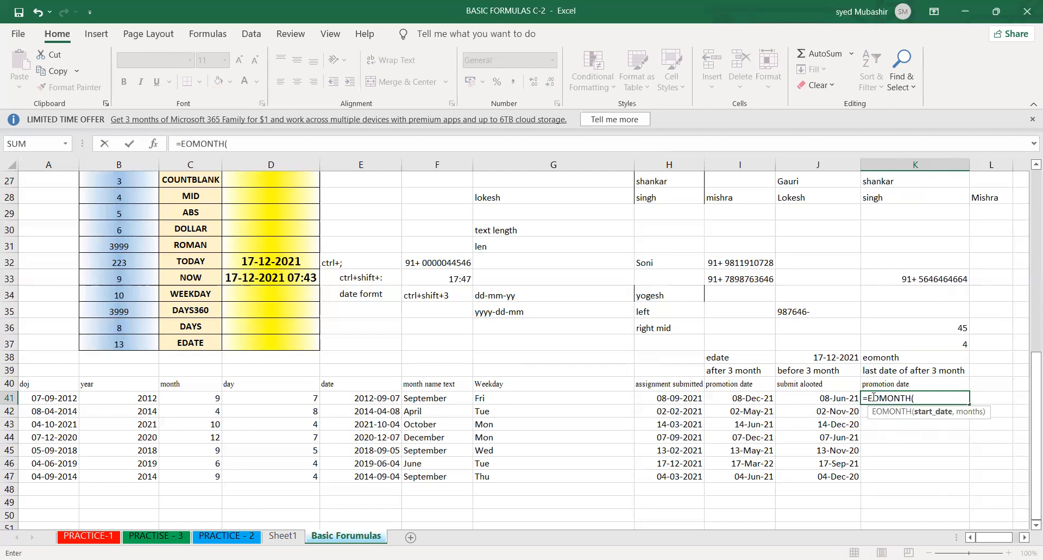
left_click(675, 402)
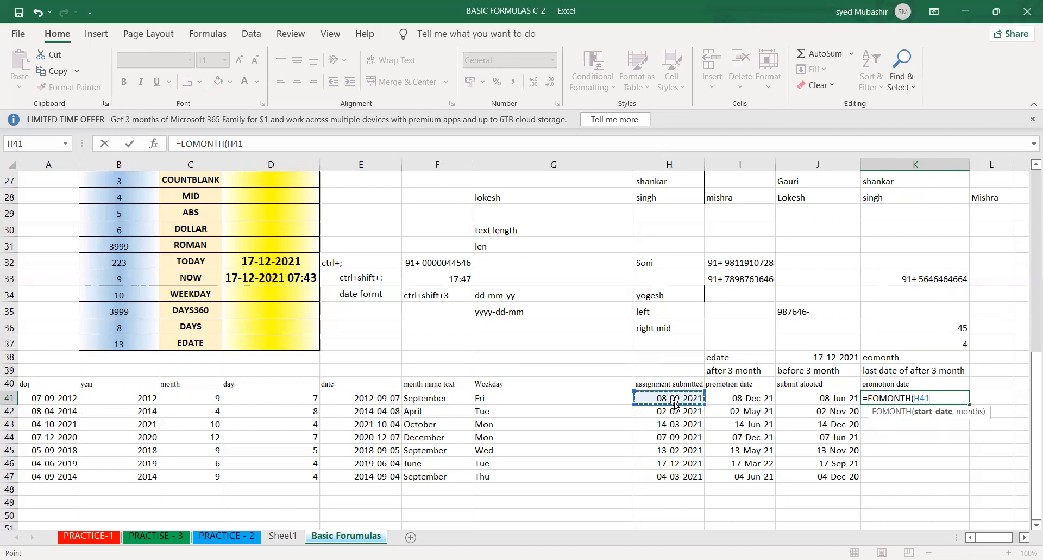
type(",3)")
key("Return")
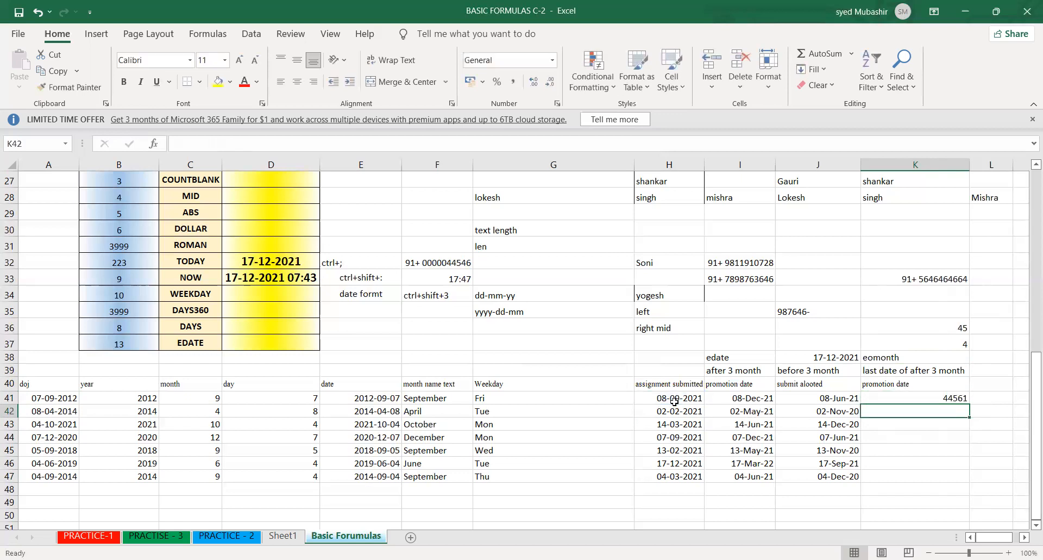
- Fill the EOMONTH formula from K41 down to K47 and format the results as day-month-year dates
key("Up")
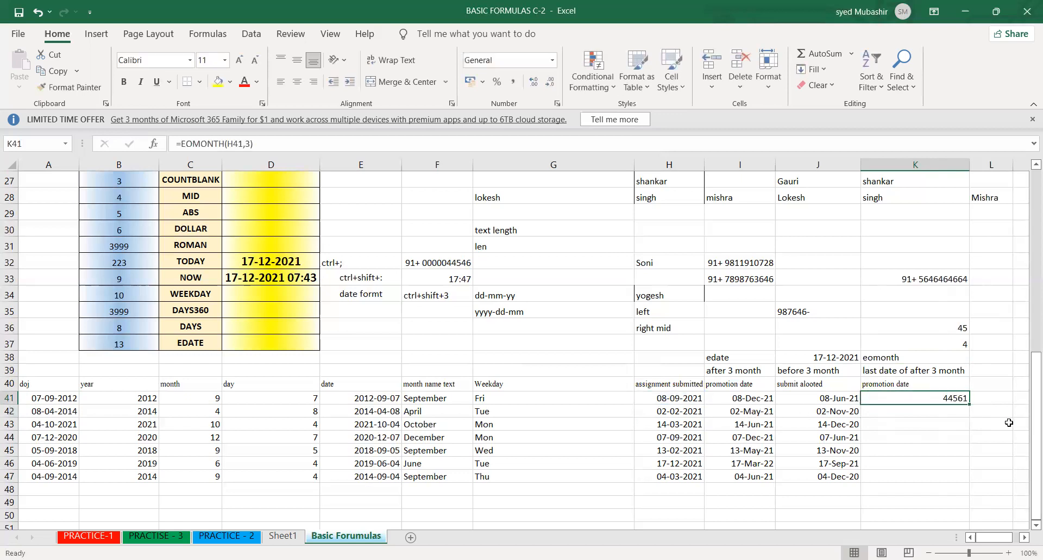
double_click(969, 405)
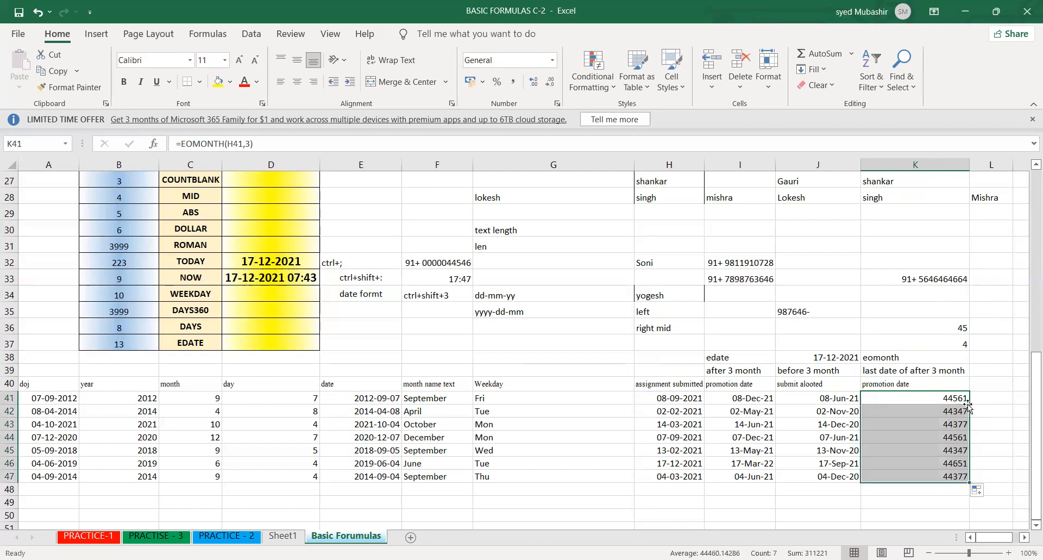
key("ctrl+shift+3")
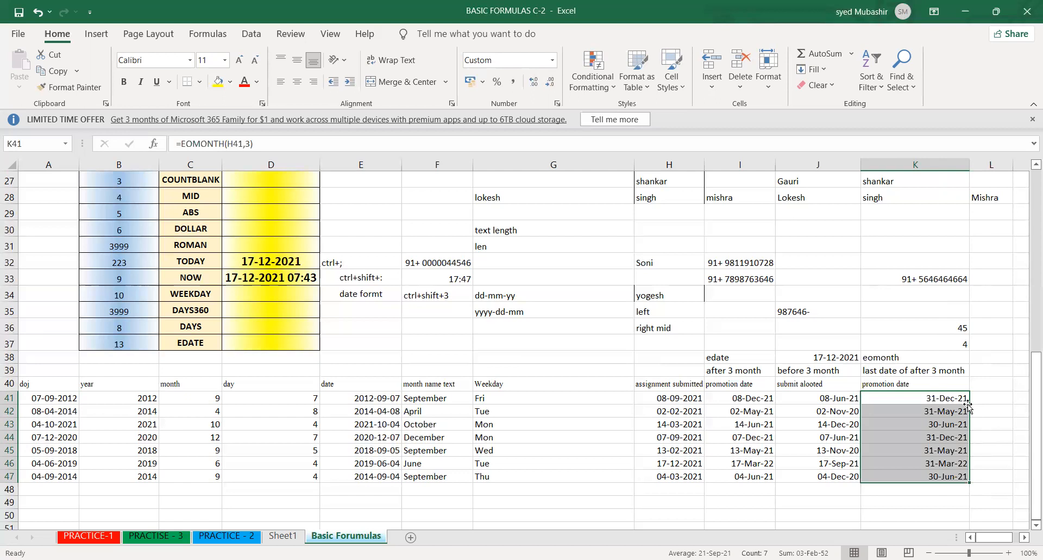
left_click(905, 424)
- Enter the note "last date of before" in L39, beside the note for the months after
left_click(989, 367)
type("last da")
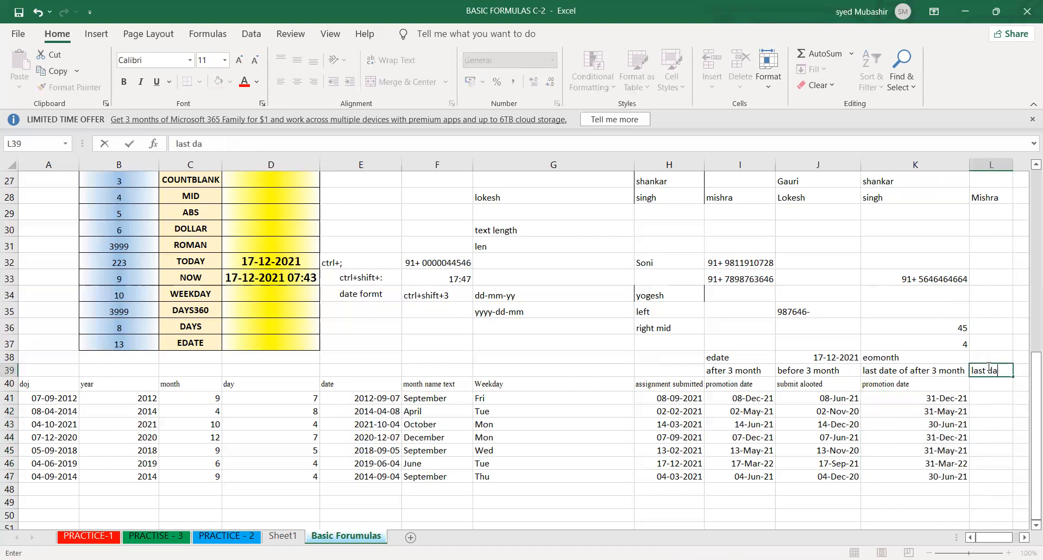
type("te of before")
key("Return")
key("Return")
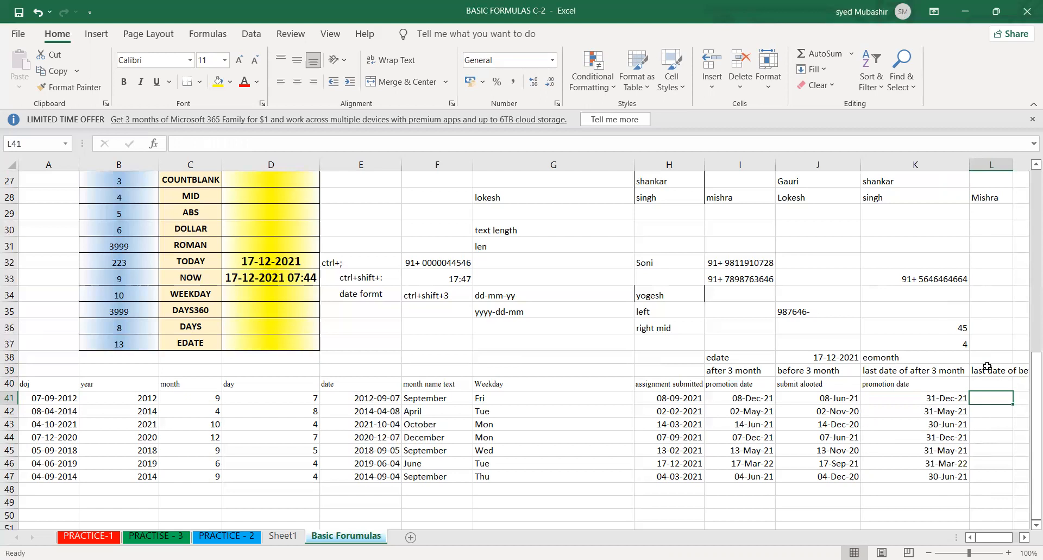
- Enter =EOMONTH(H41,-3) in L41 to calculate the last day of the month three months before the first submission date
type("=e")
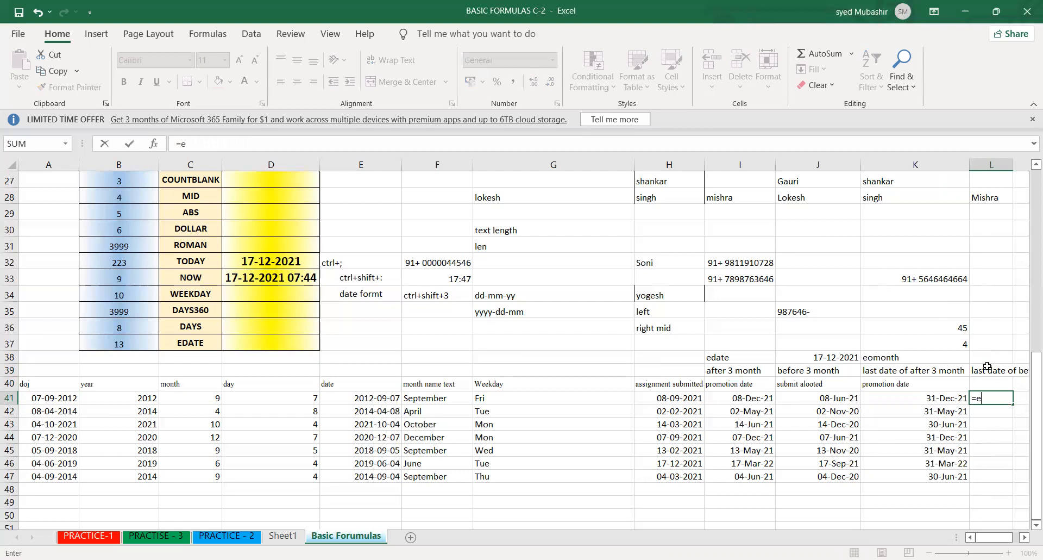
type("omonth")
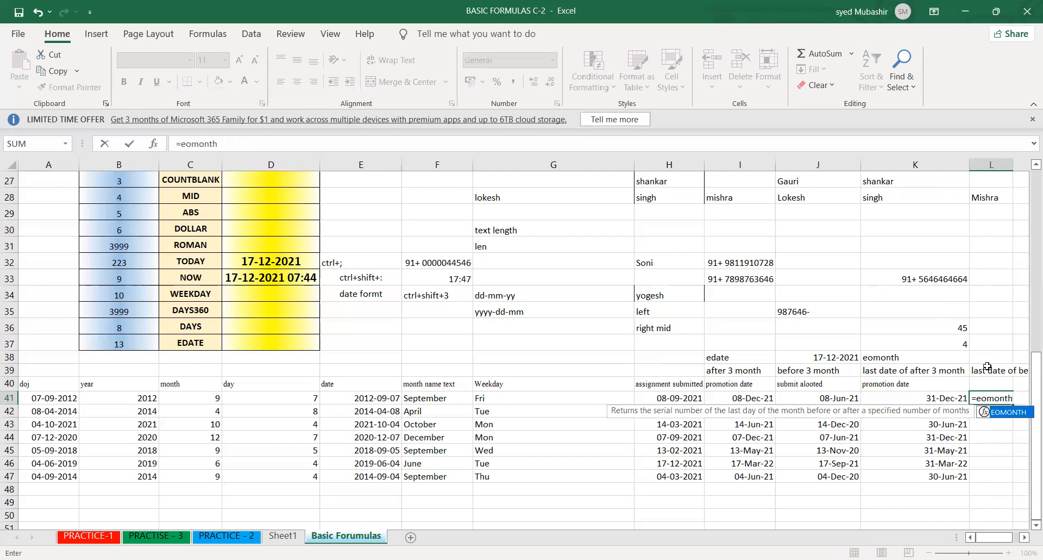
key("Tab")
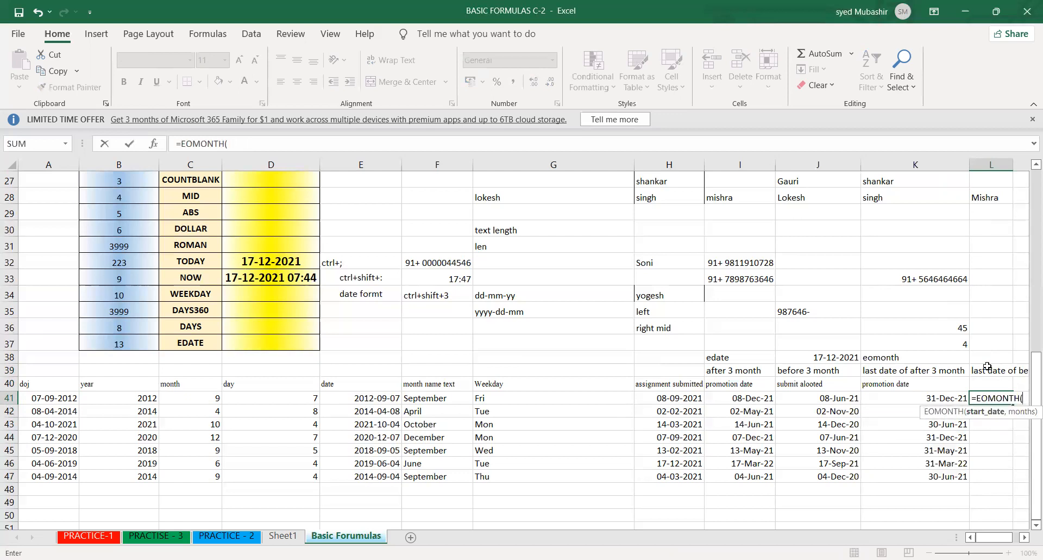
left_click(680, 398)
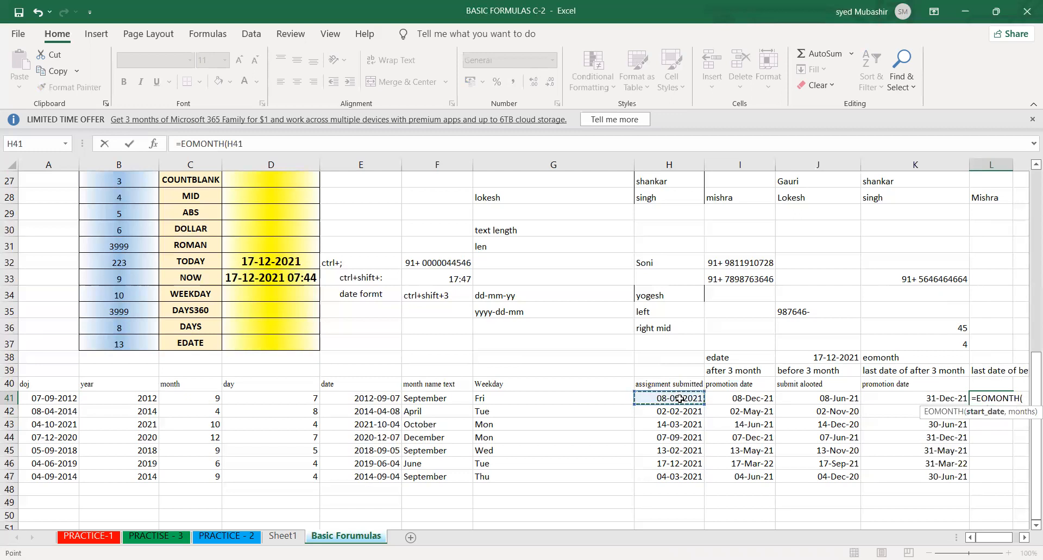
type(",-3")
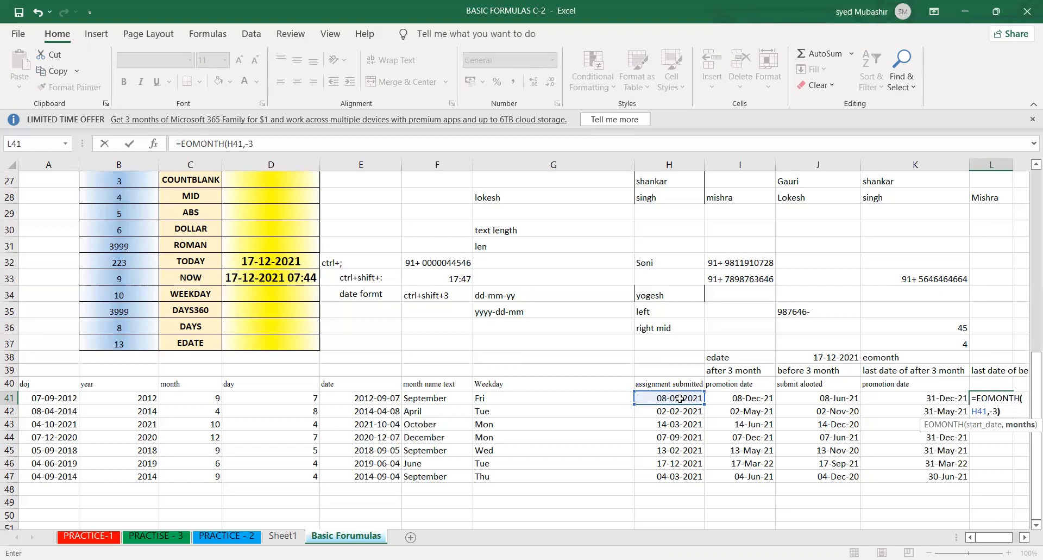
key("Return")
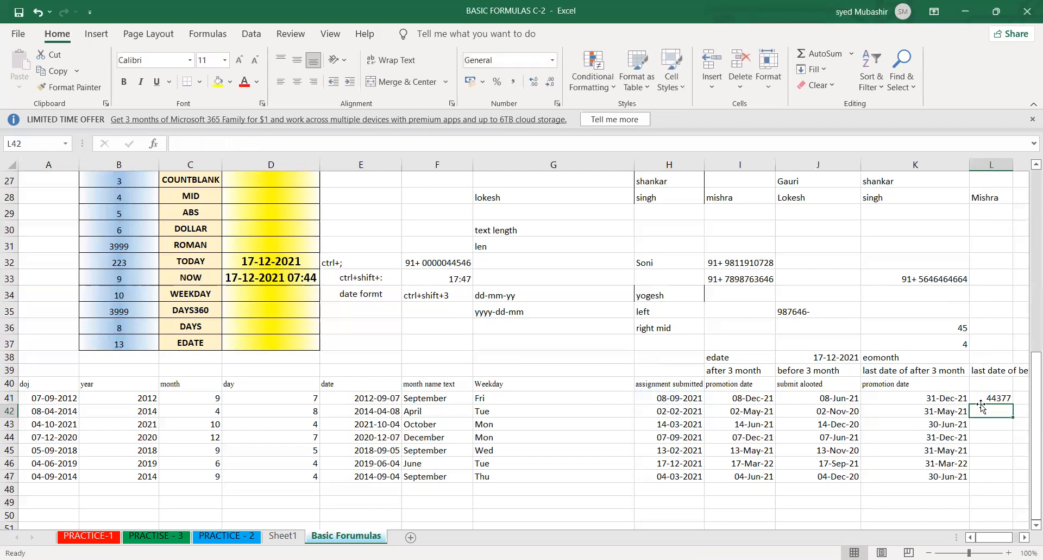
- Fill the EOMONTH formula from L41 down to L47 and format the results as day-month-year dates
left_click(997, 400)
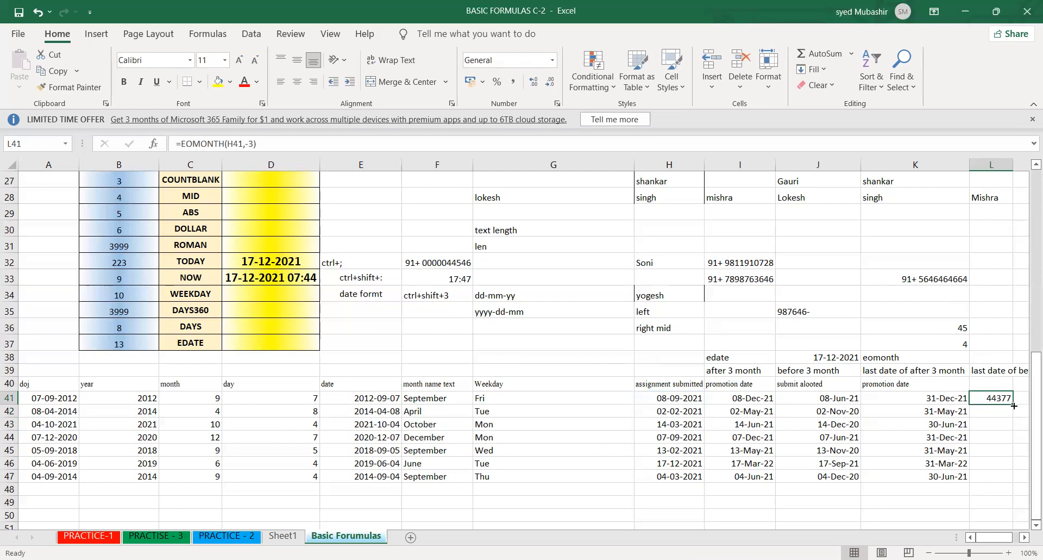
double_click(1012, 405)
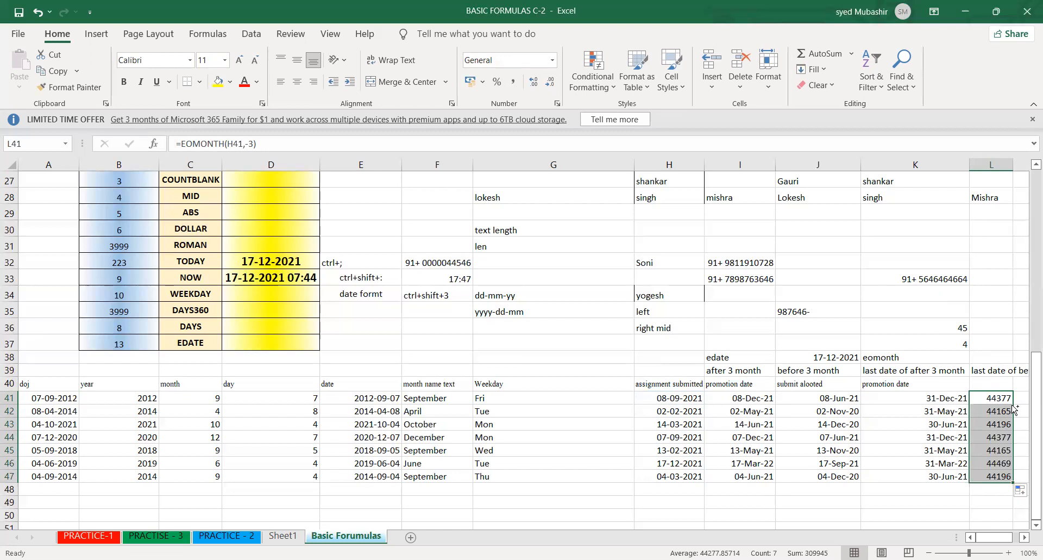
key("ctrl+shift+3")
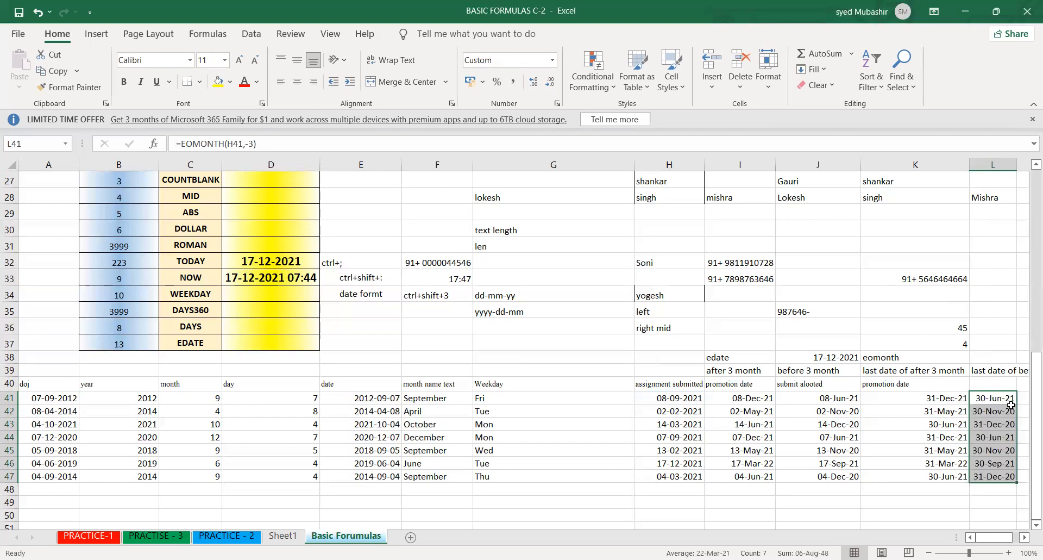
- Change the K41 formula to =EOMONTH(H41,3)+1 for the first day of the following month, and fill it down to K47
double_click(940, 393)
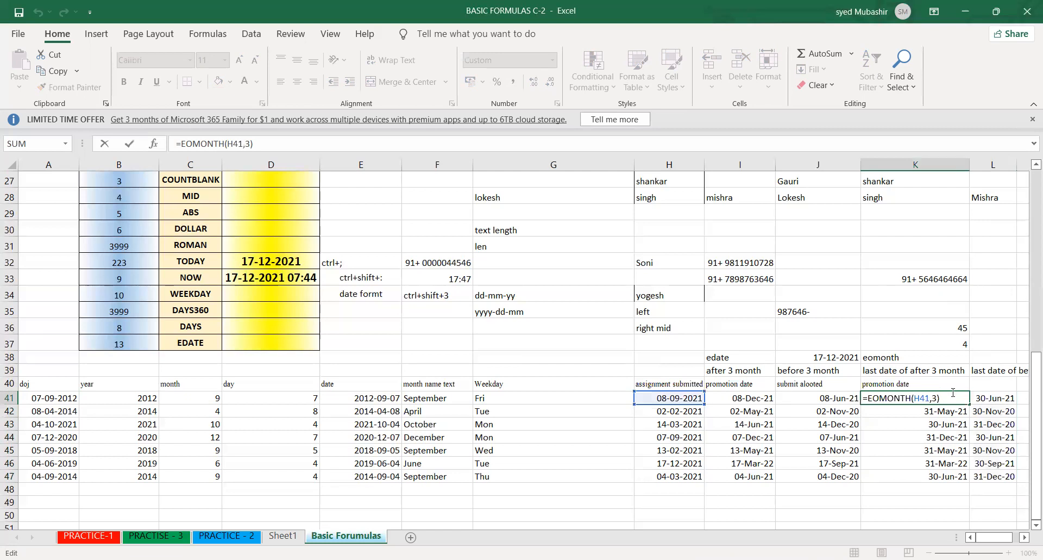
type("+1")
key("Return")
left_click(952, 398)
double_click(967, 404)
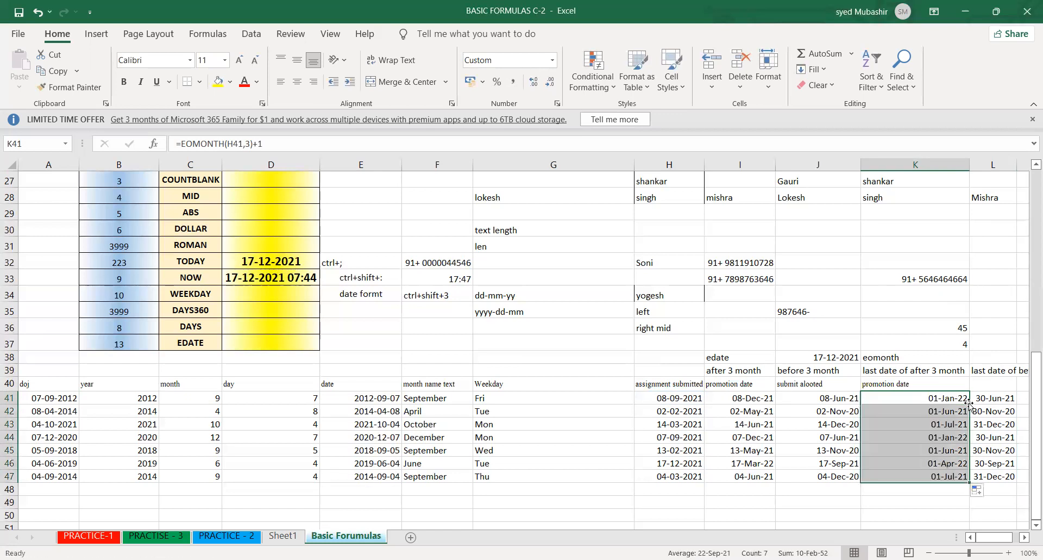
- Change the L41 formula to =EOMONTH(H41,-3)+1 to return the first day of the following month
left_click(985, 399)
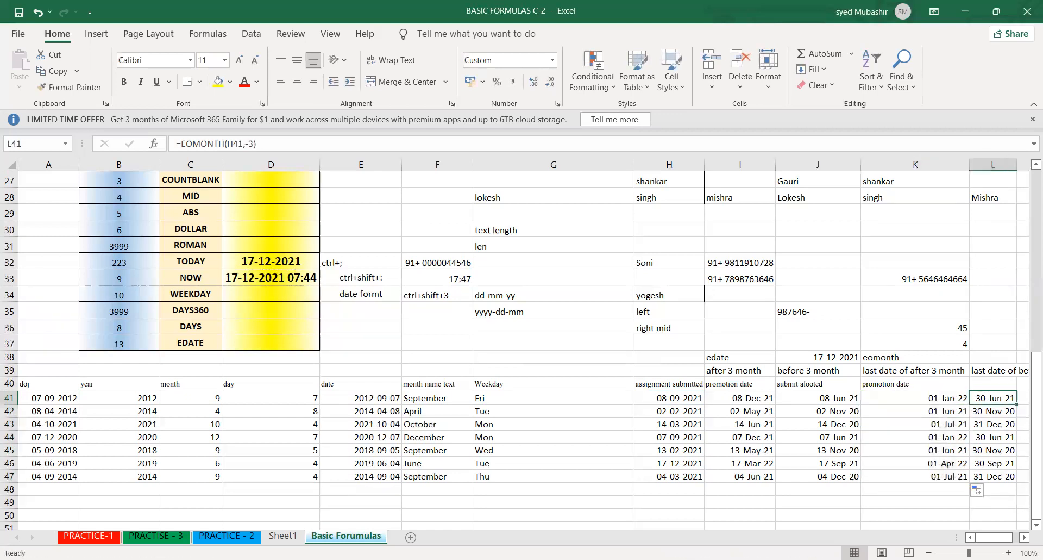
double_click(1009, 398)
left_click(1009, 410)
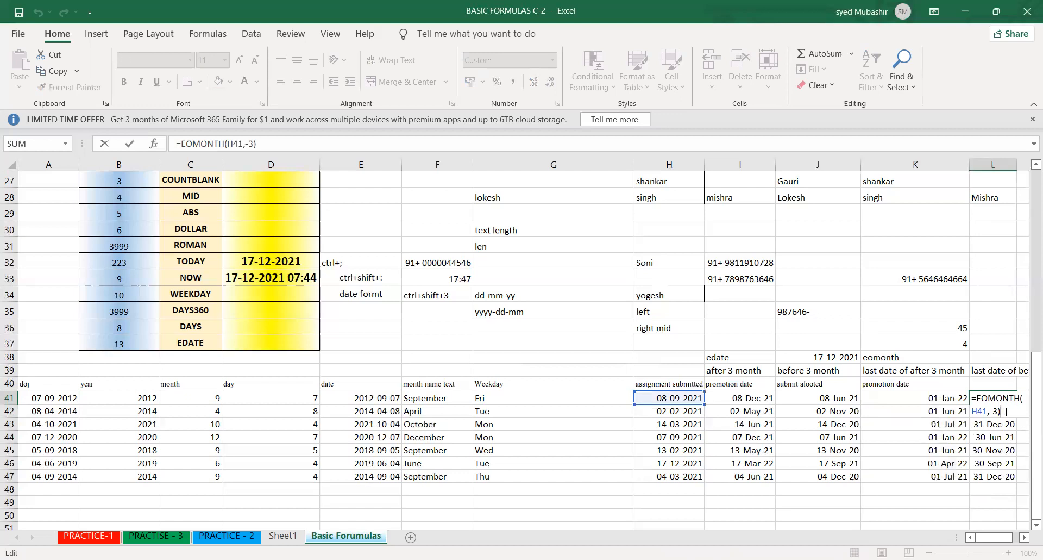
type("+1")
key("Return")
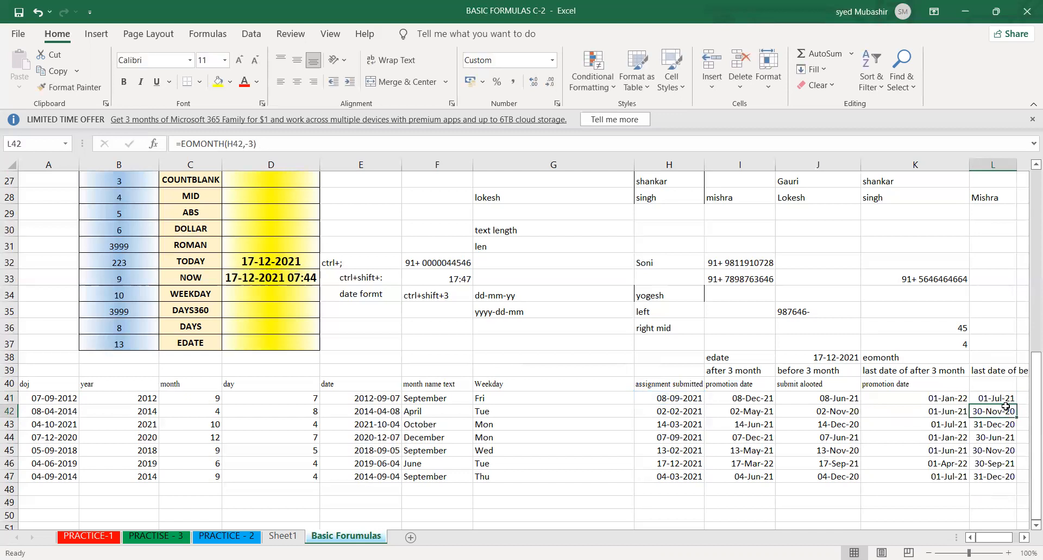
- Fill the =EOMONTH(H41,-3)+1 formula from L41 down to L47
left_click(997, 396)
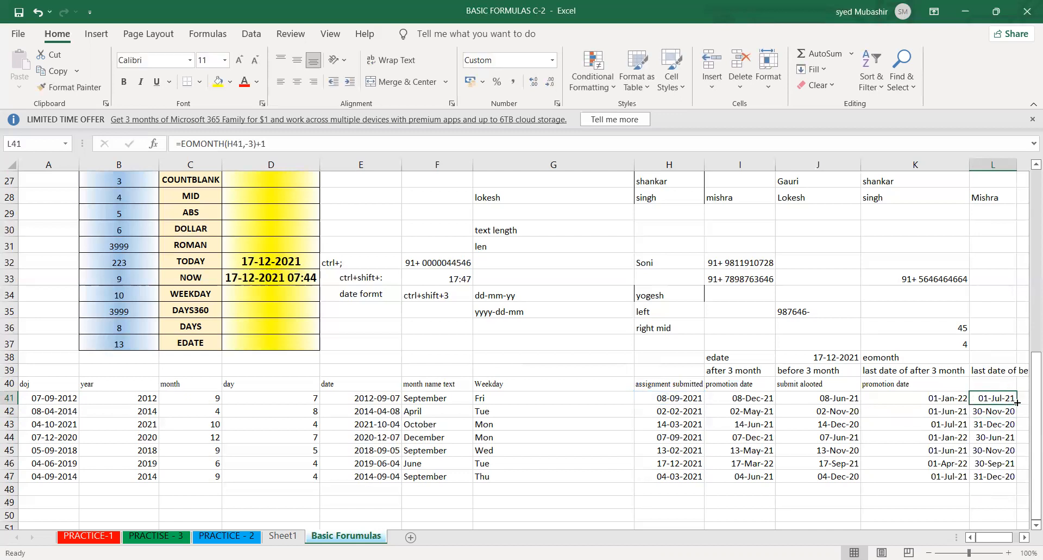
double_click(1017, 402)
- Change the L41 formula to =EOMONTH(H41,-3)+15 to return the 15th of the following month, and fill it down to L47
double_click(996, 399)
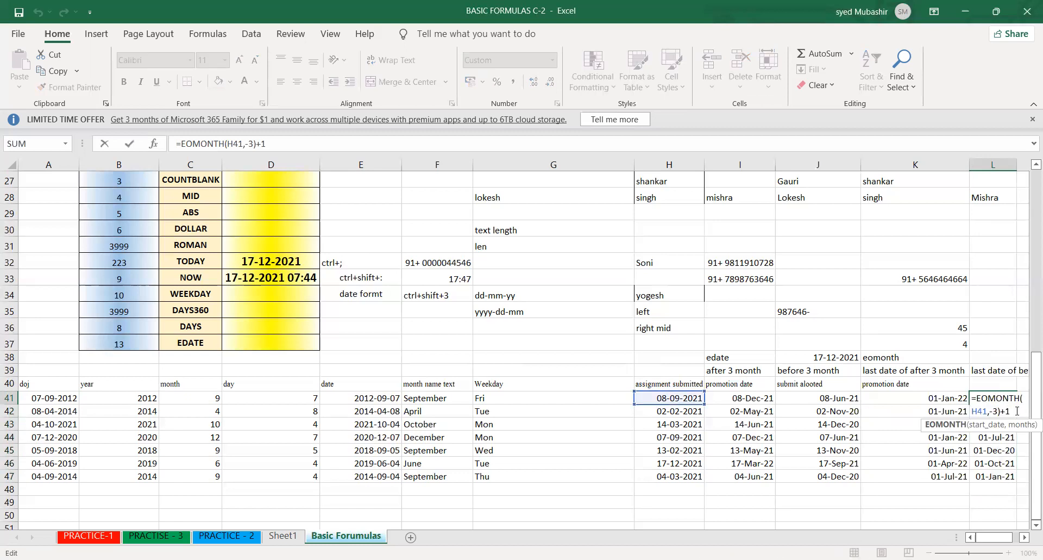
type("5")
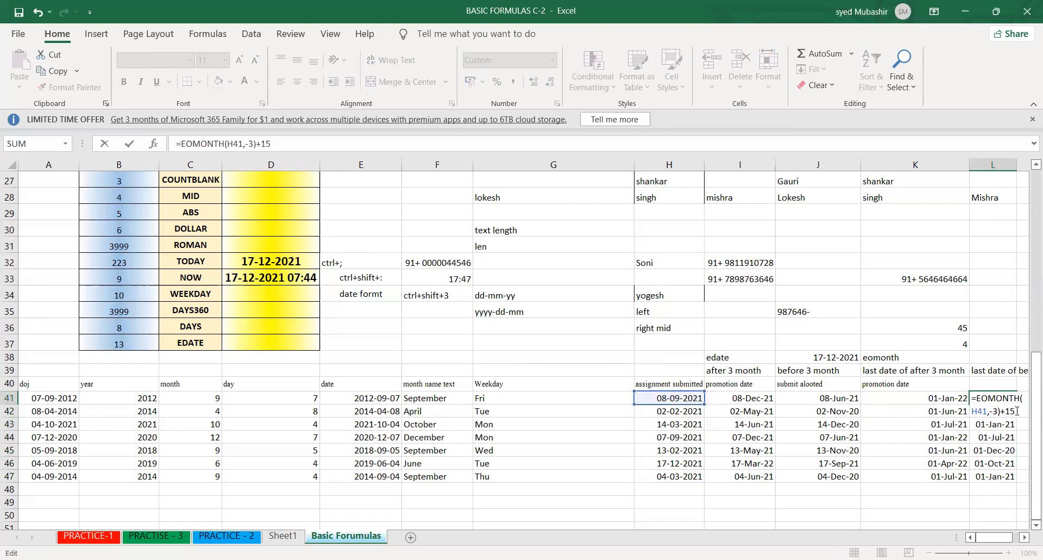
key("Return")
left_click(1012, 399)
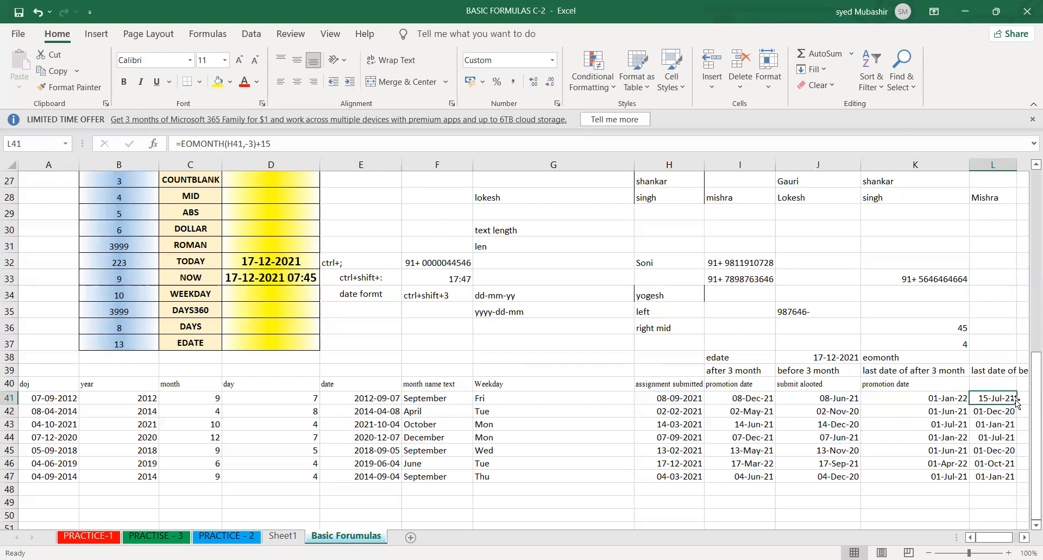
double_click(1016, 401)
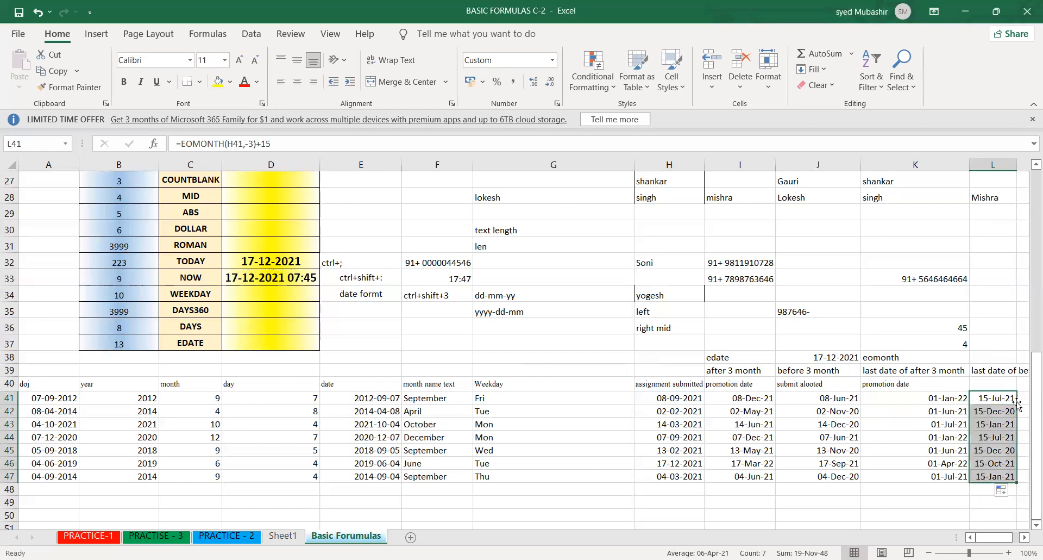
- Insert today's date, 17-12-2021, in I51 below the table
left_click(946, 463)
key("Down")
key("Down")
key("Down")
key("Down")
key("Down")
key("Down")
key("Down")
key("Down")
key("Down")
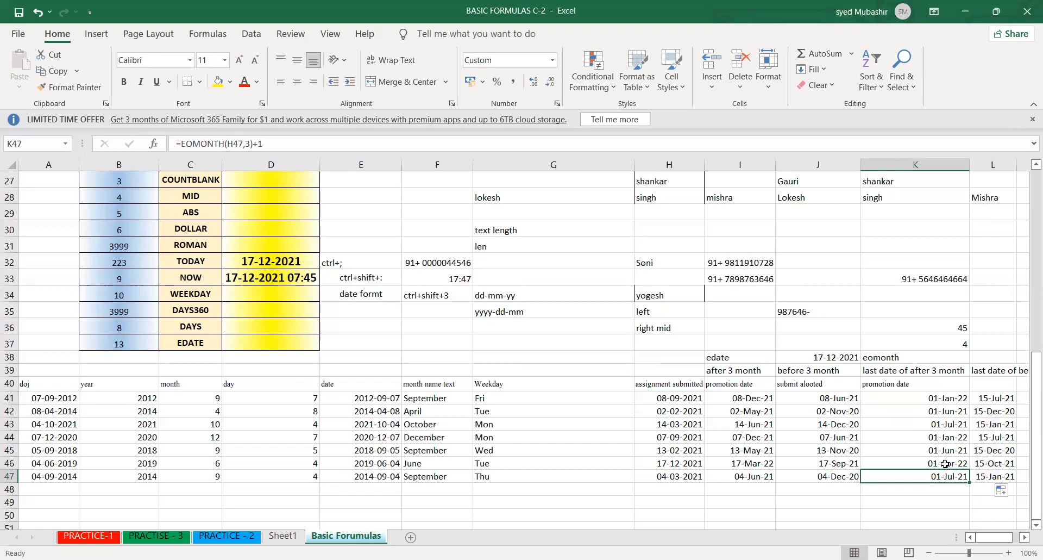
key("Down")
key("Down")
key("Down")
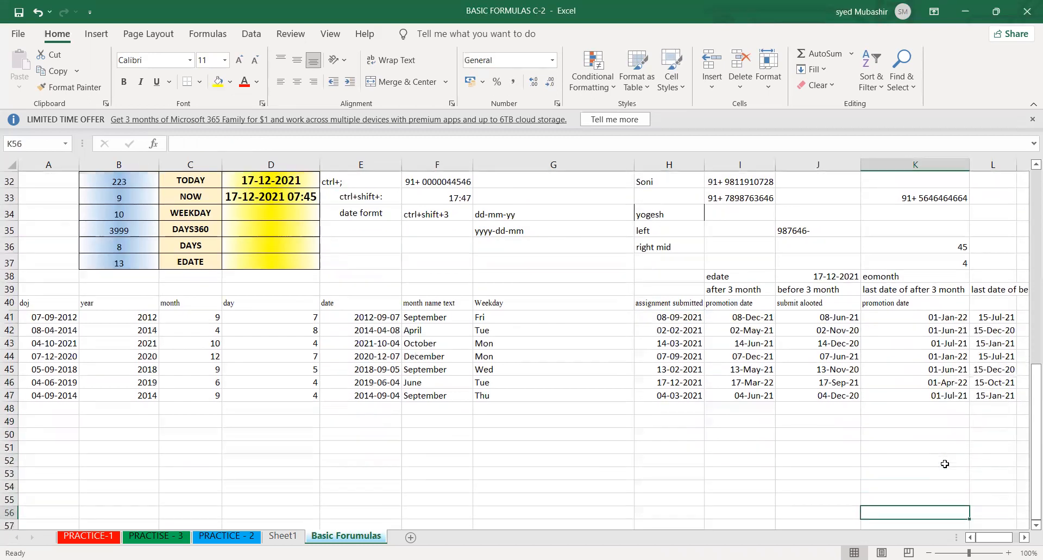
key("Left")
key("Left")
left_click(760, 430)
key("ctrl+semicolon")
key("Return")
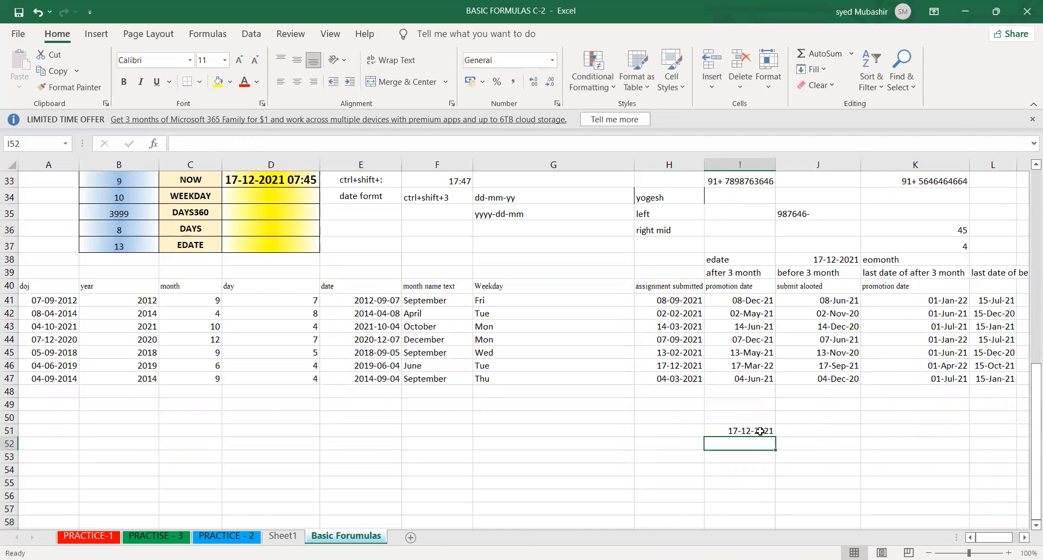
- Enter the earlier comparison date 15-08-1947 in I52
type("15-08-1947")
key("Return")
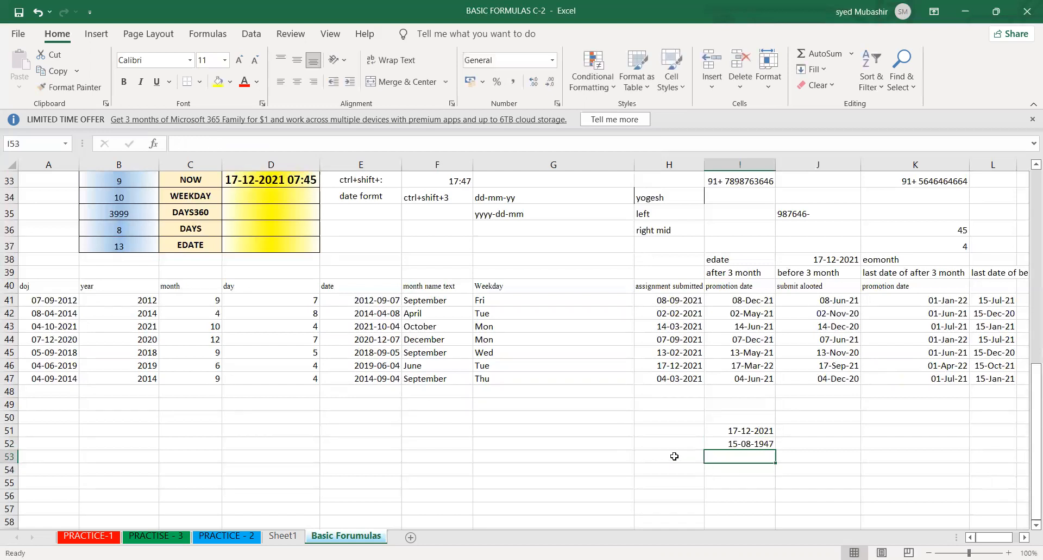
- Label H53 "difference in years" and H54 "difference in days"
left_click(674, 456)
type("difference in years")
key("Return")
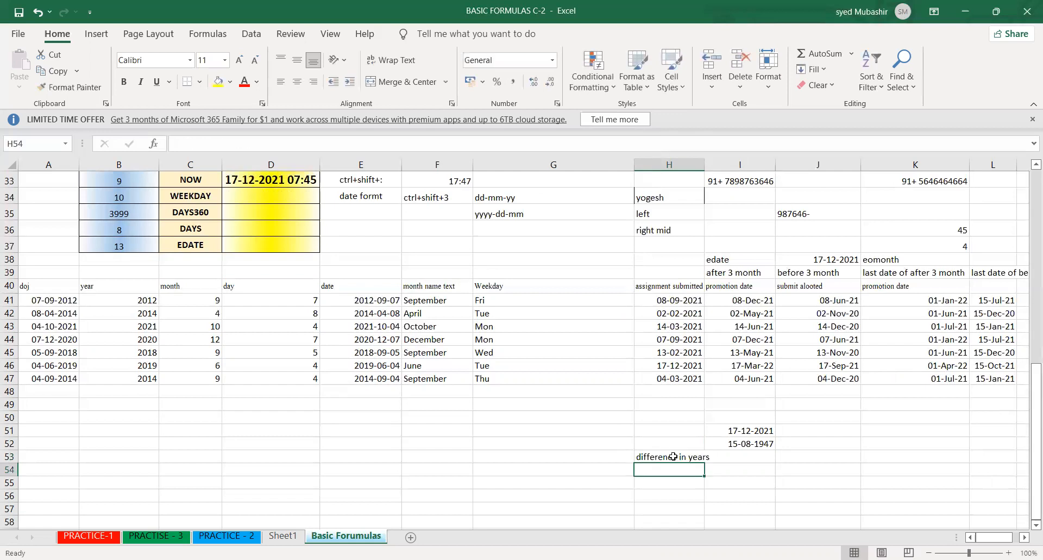
key("ctrl+apostrophe")
key("BackSpace")
key("BackSpace")
key("BackSpace")
key("BackSpace")
key("BackSpace")
type("days")
left_click(680, 456)
left_click(698, 469)
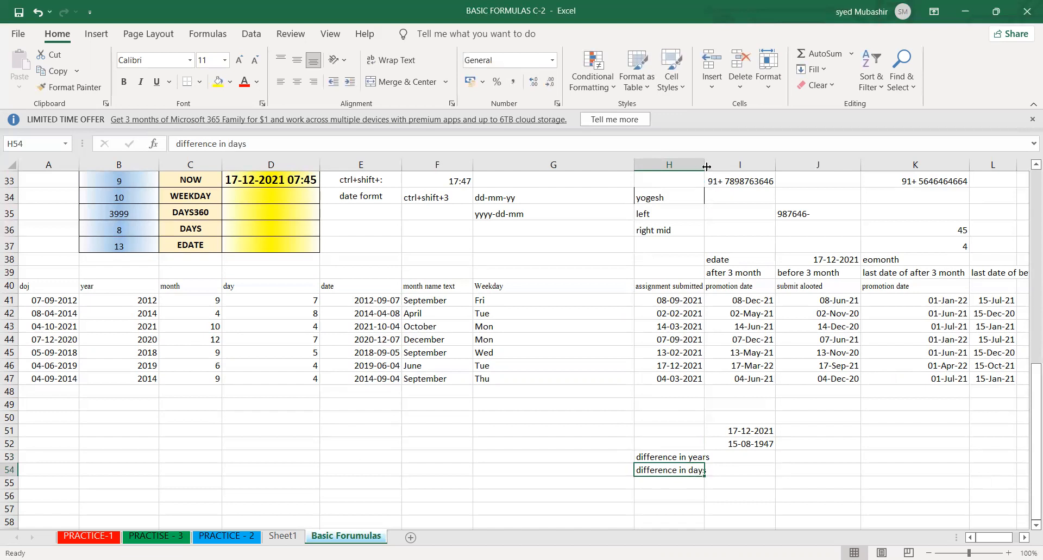
- Widen column H to fit the new labels and enter the function name datedif in G53
left_click_drag(707, 166, 715, 166)
left_click(612, 456)
type("datedif")
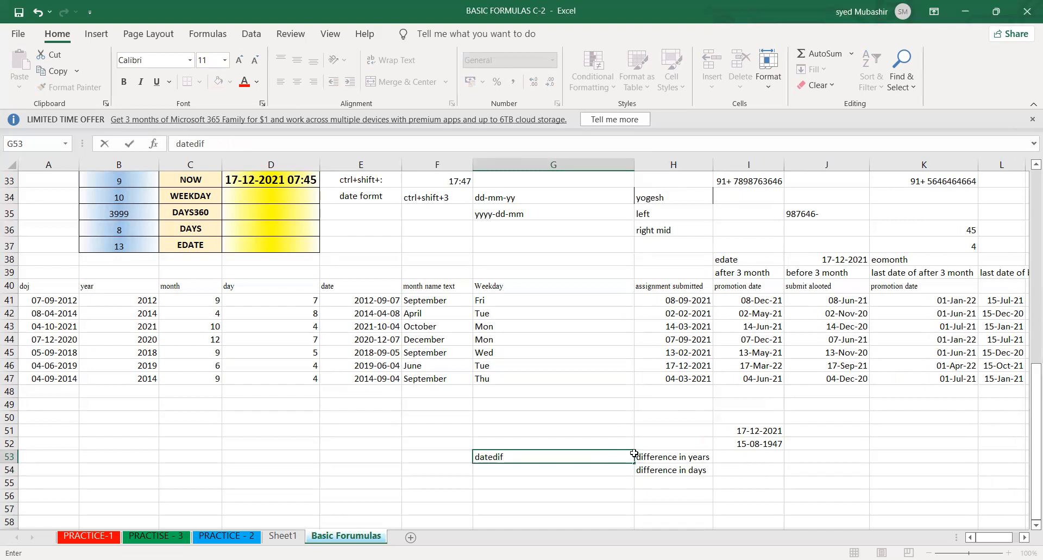
left_click(757, 457)
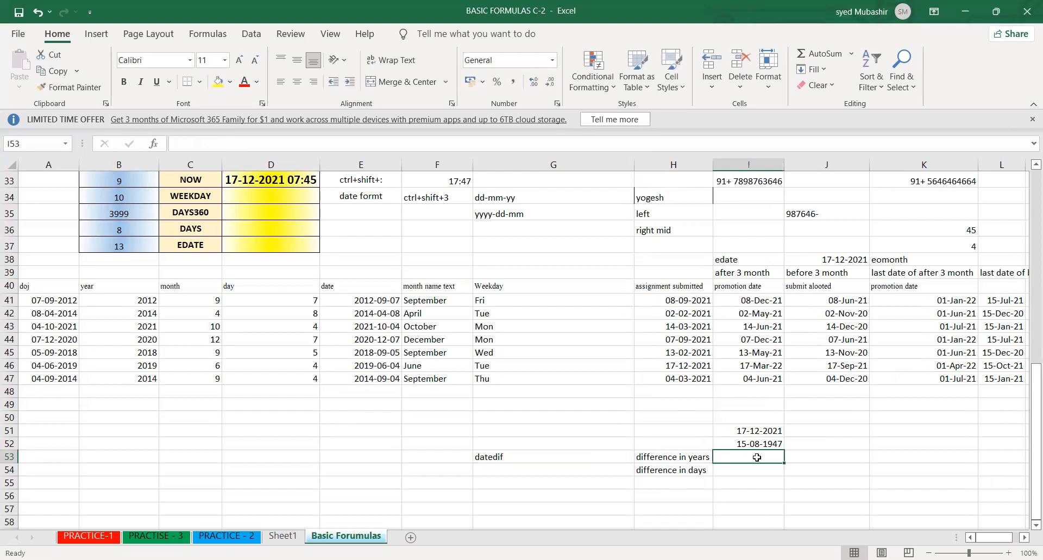
type("=")
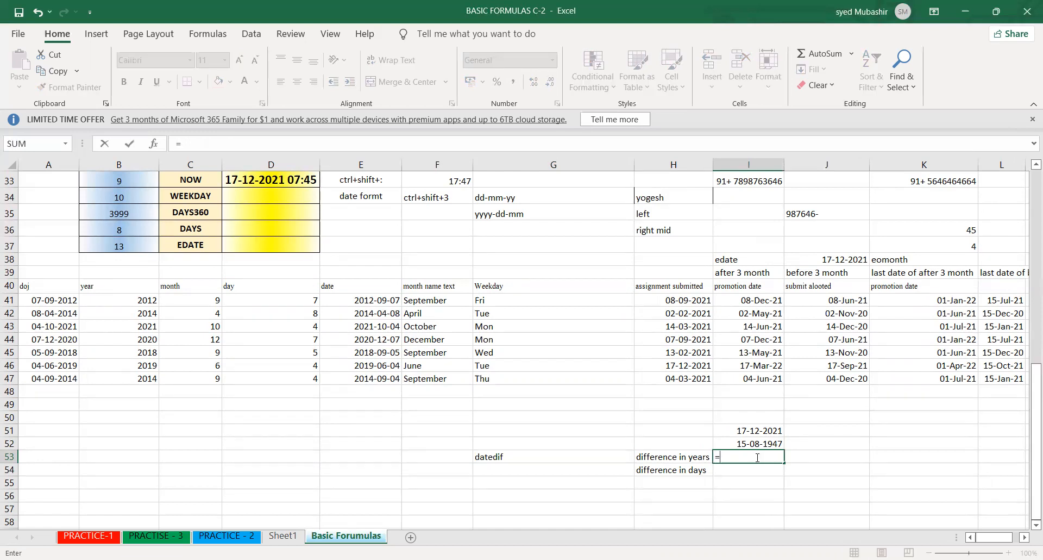
type("datedif")
key("Tab")
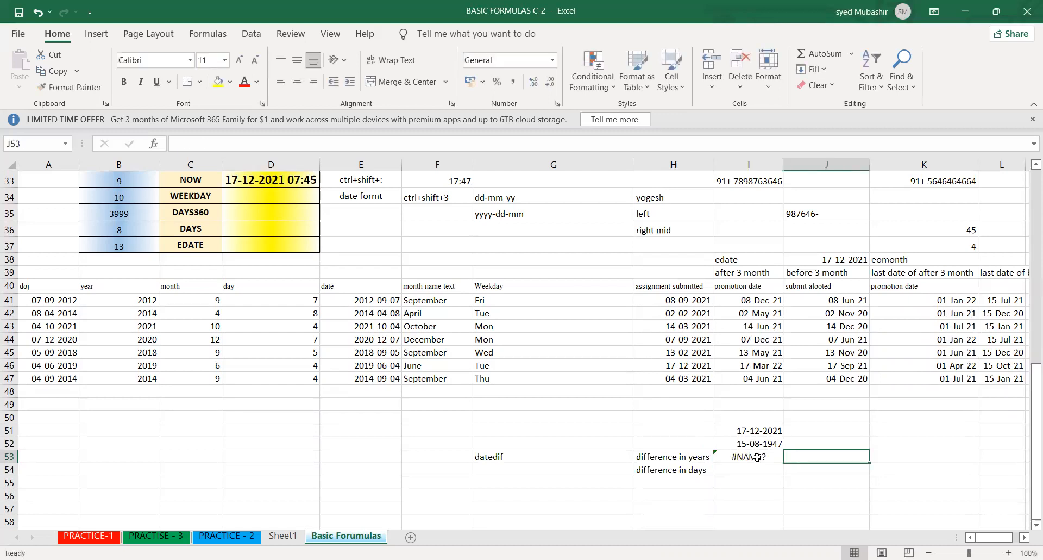
left_click(757, 457)
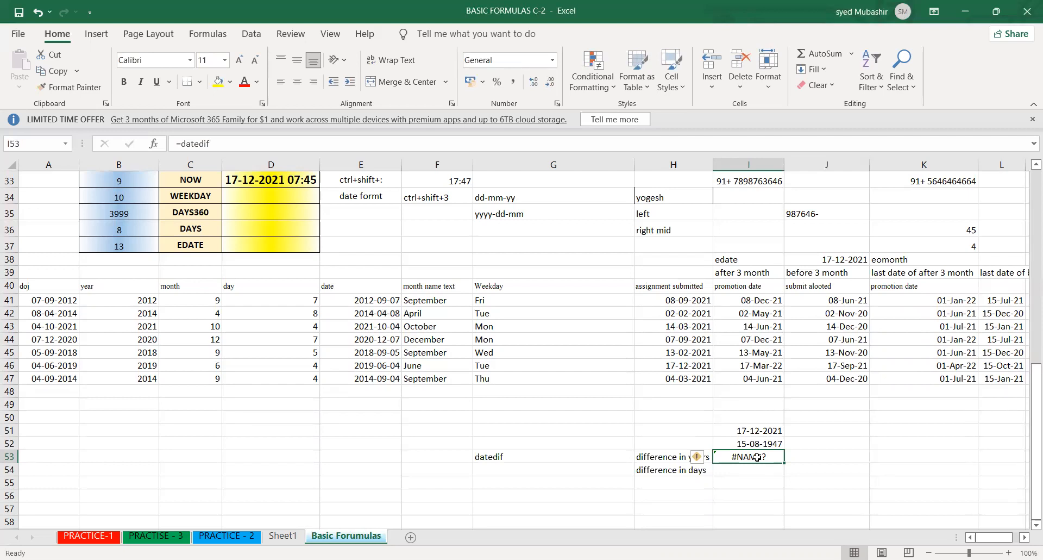
key("BackSpace")
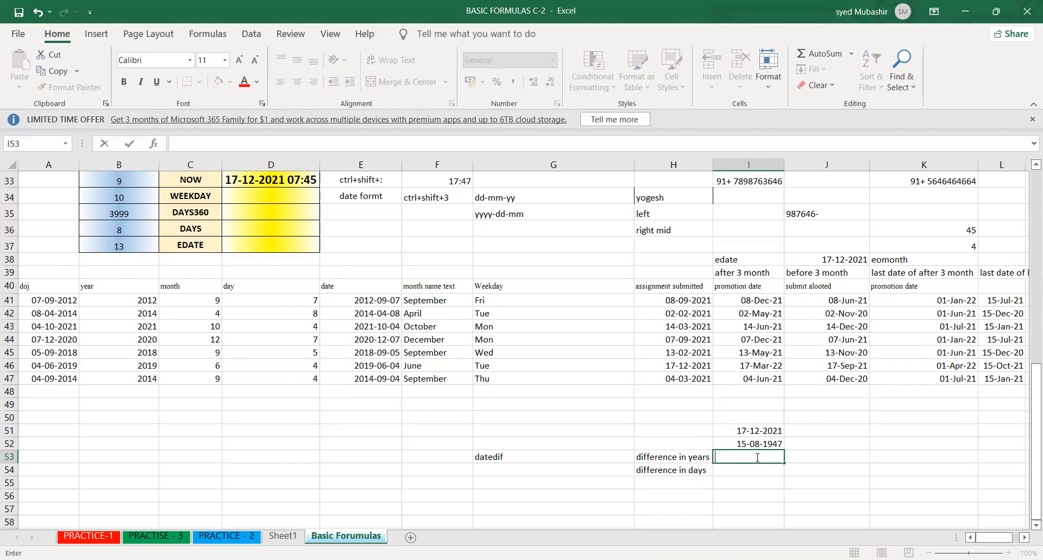
- Enter =DATEDIF(I52,I51,"y") in I53 to calculate the years between the two dates, and check the formula
type("=")
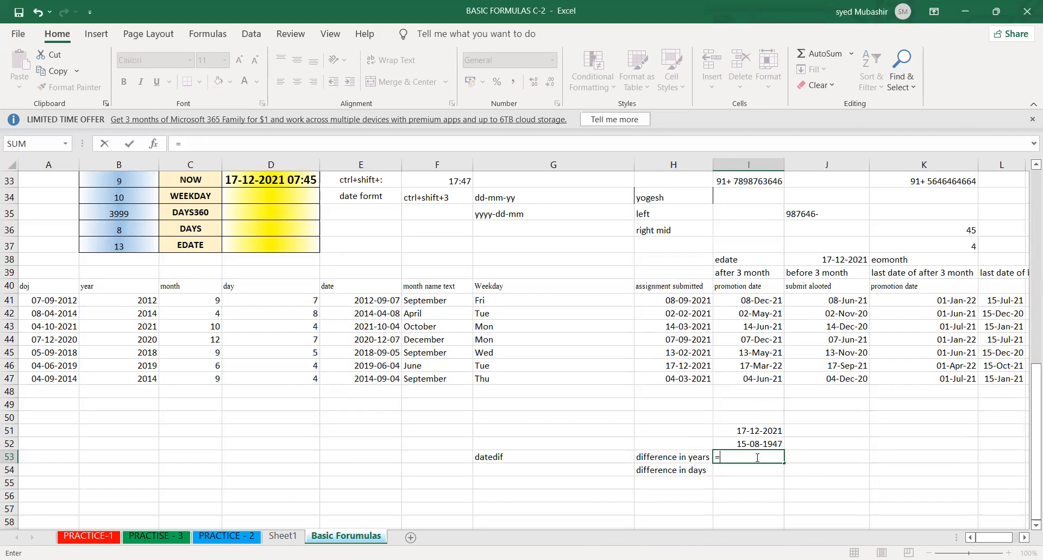
type("date")
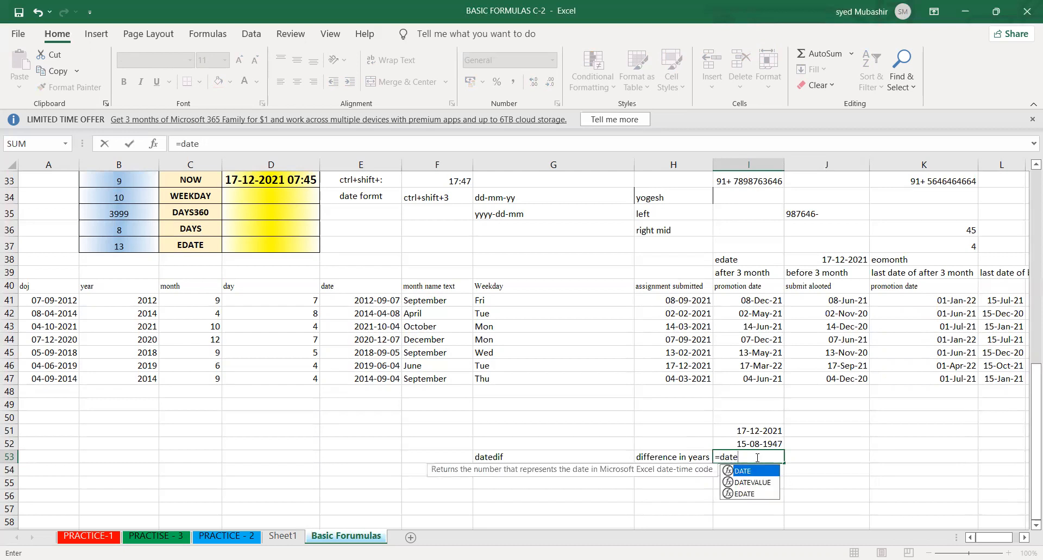
type("dif")
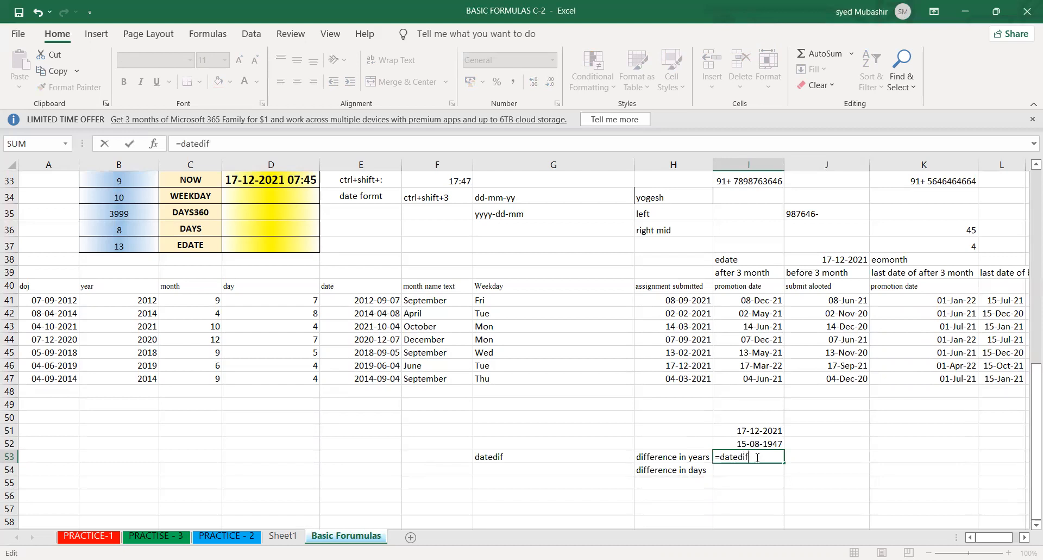
type("(")
left_click(755, 444)
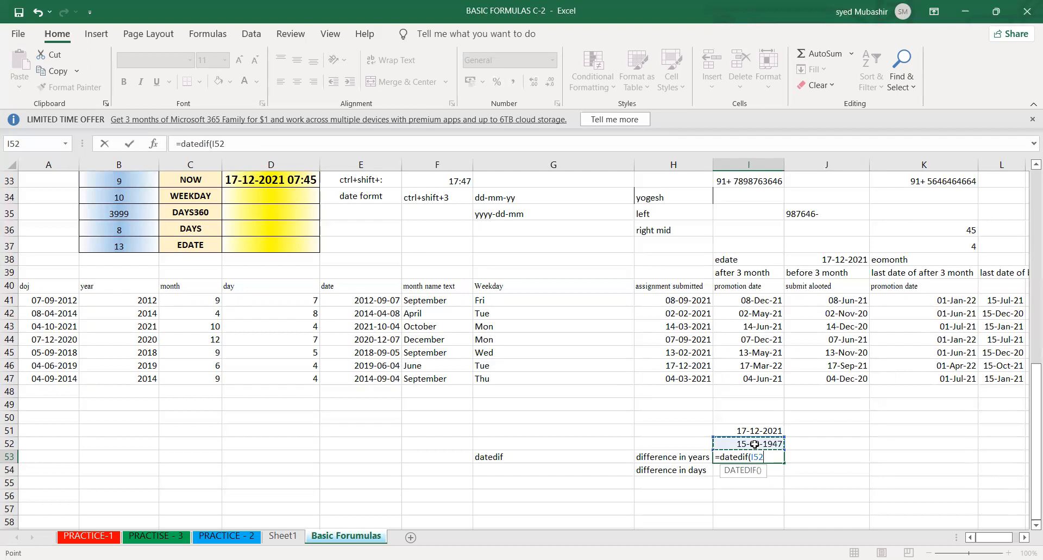
type(",")
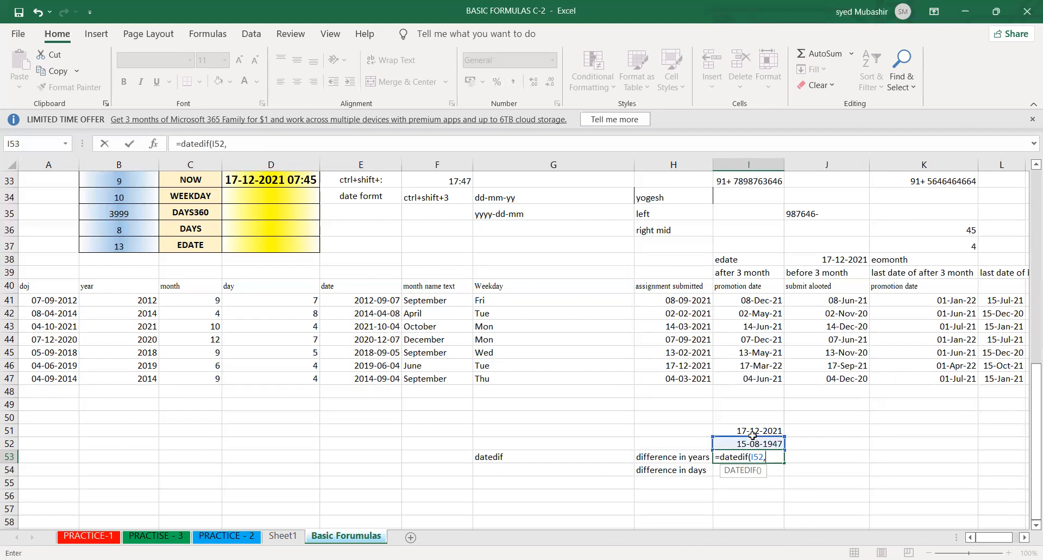
left_click(753, 432)
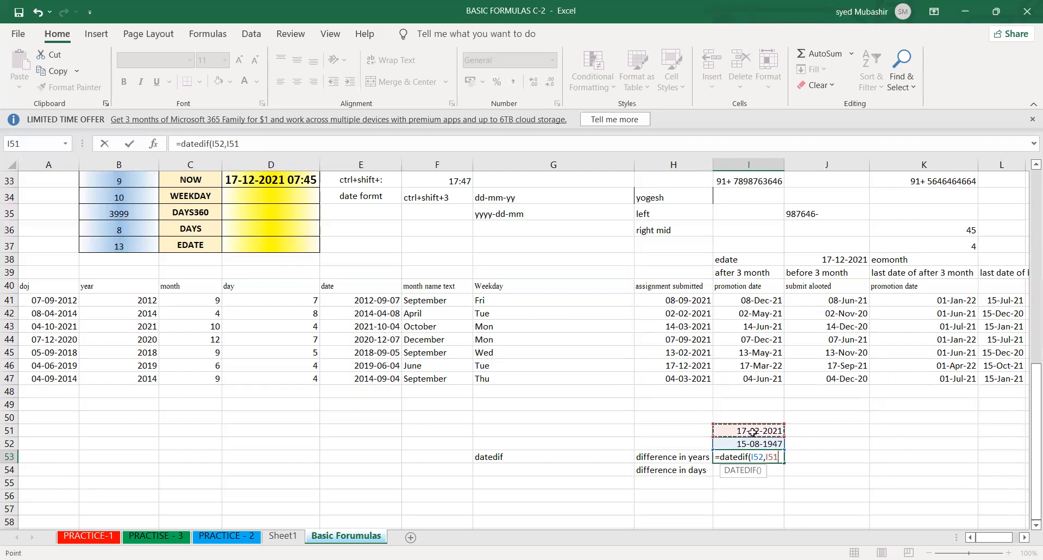
type(",")
type("\"\"")
key("BackSpace")
type("y")
type("\"\"")
key("Return")
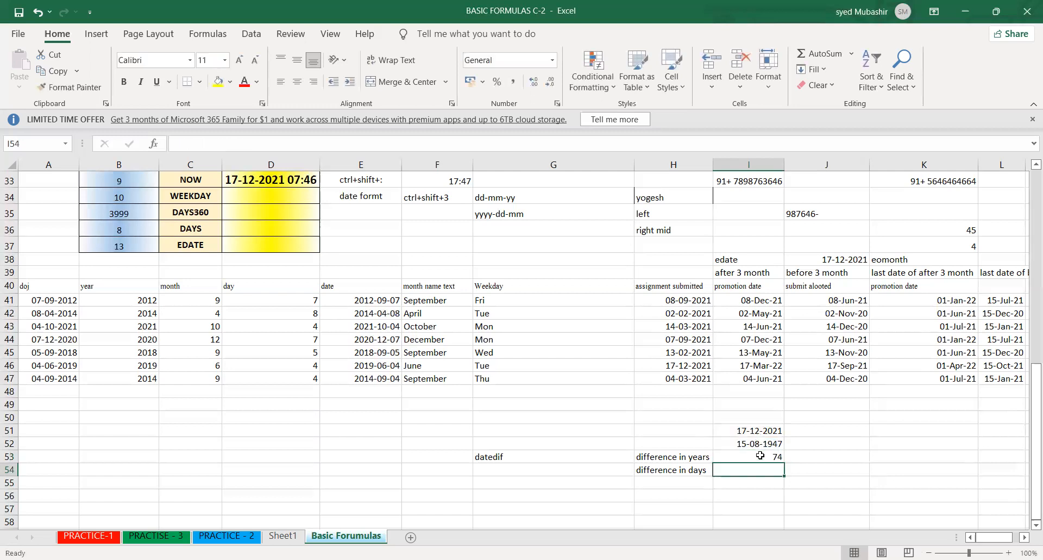
left_click(760, 455)
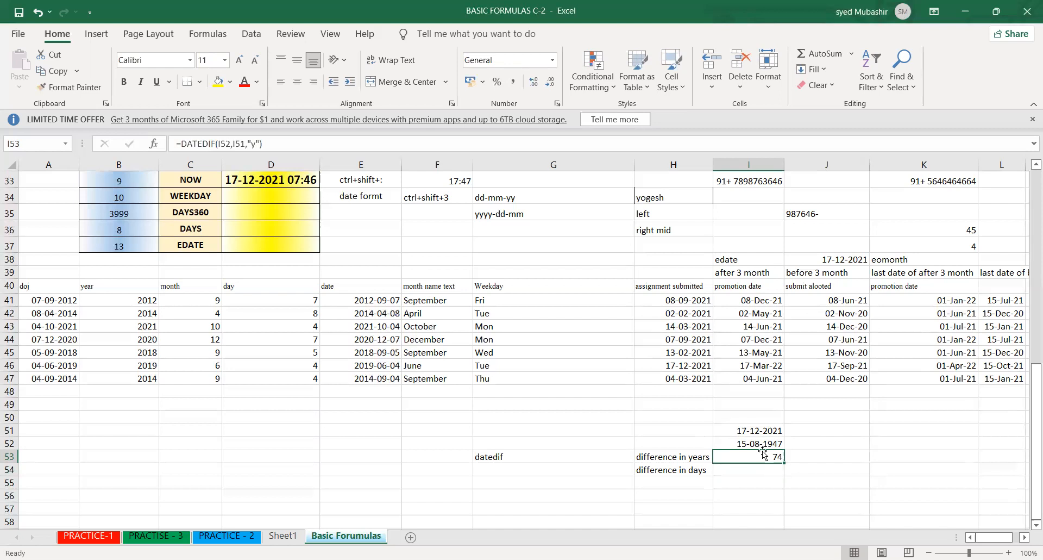
left_click(762, 463)
double_click(760, 455)
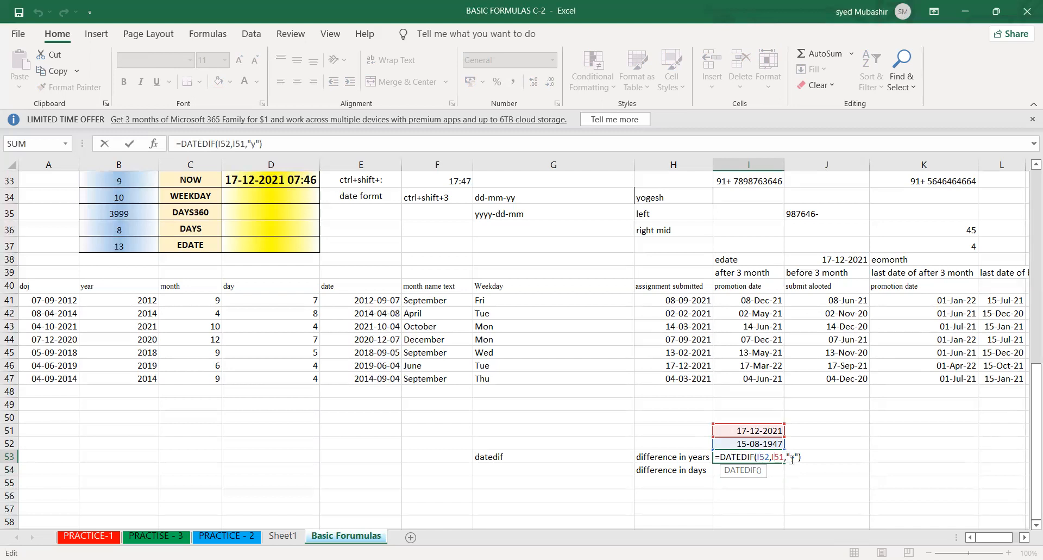
key("shift+Return")
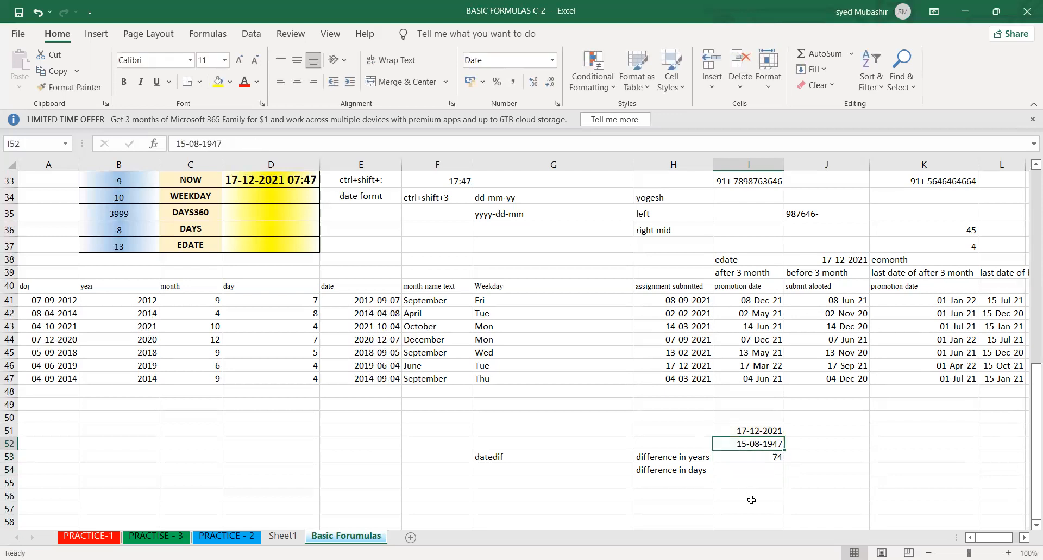
- Enter the text dau in G54 beside the "difference in days" label
left_click(581, 468)
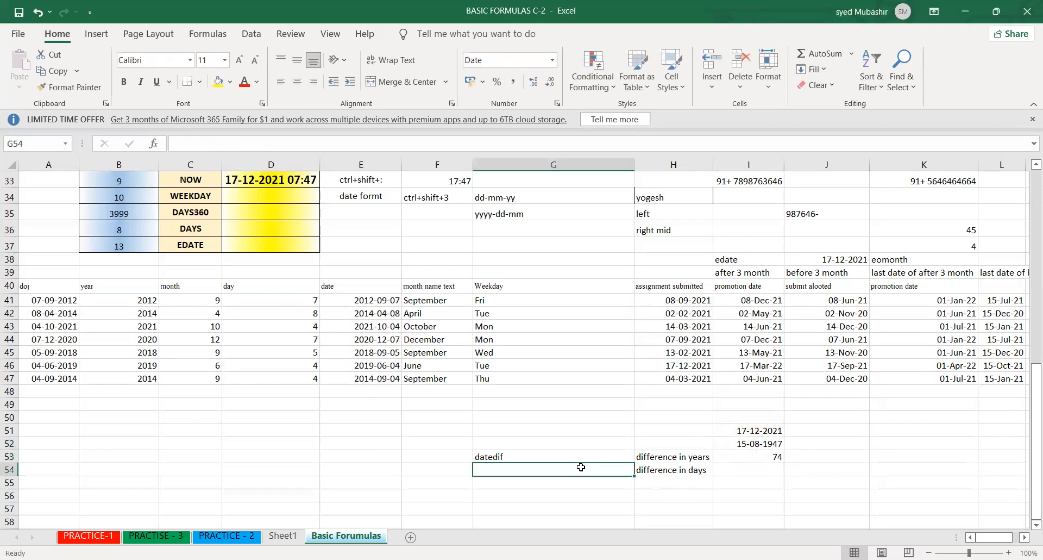
type("dasy")
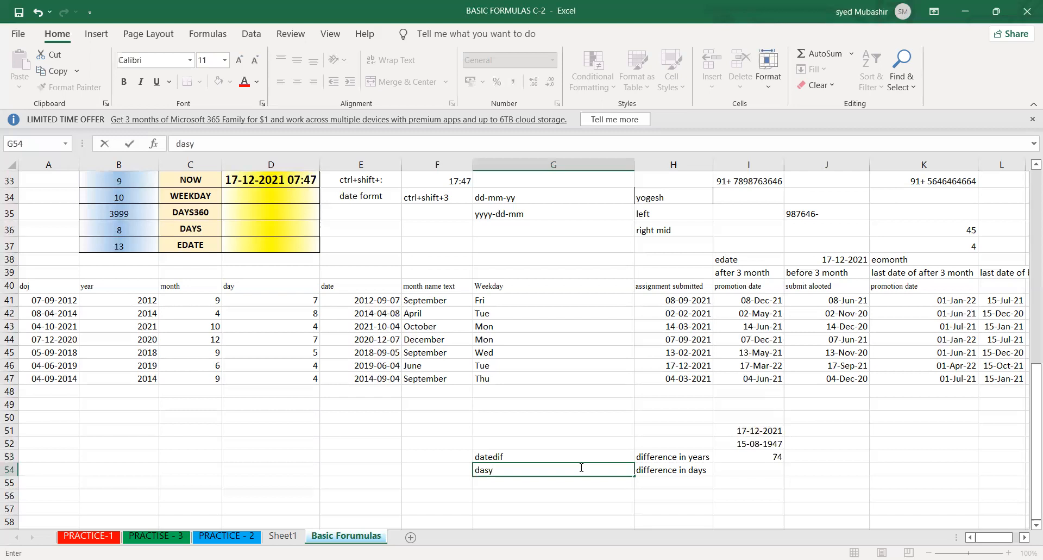
key("BackSpace")
key("BackSpace")
type("u")
left_click(704, 457)
left_click(748, 444)
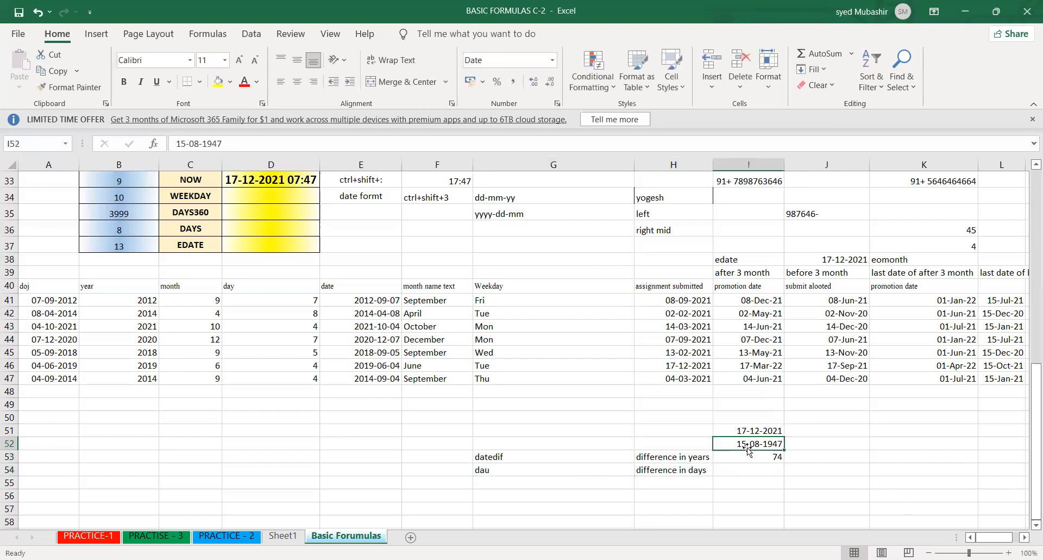
- Enter =DATEDIF(I52,I51,"d") in I54 to calculate the difference in days between the two dates
left_click(735, 460)
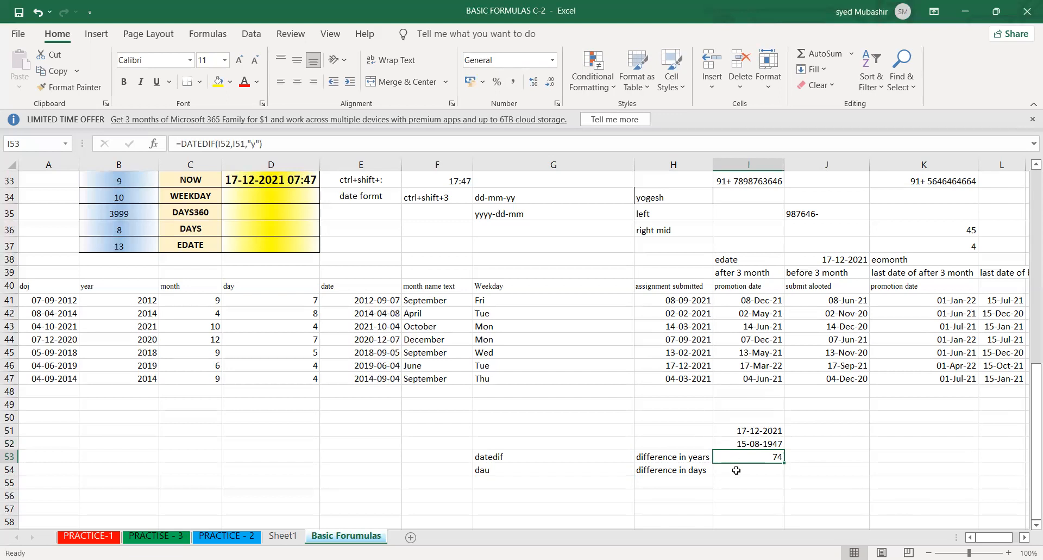
left_click(737, 470)
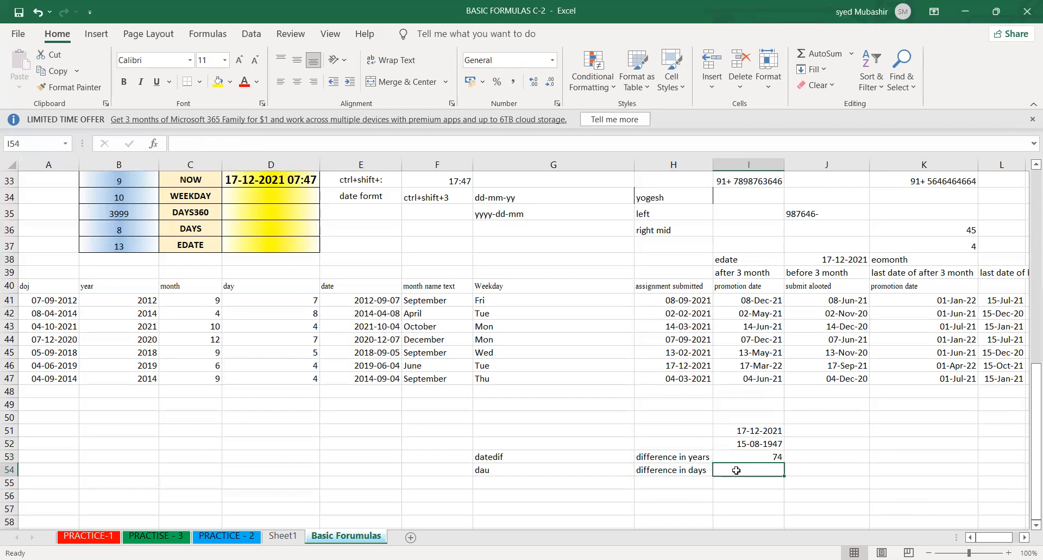
type("=")
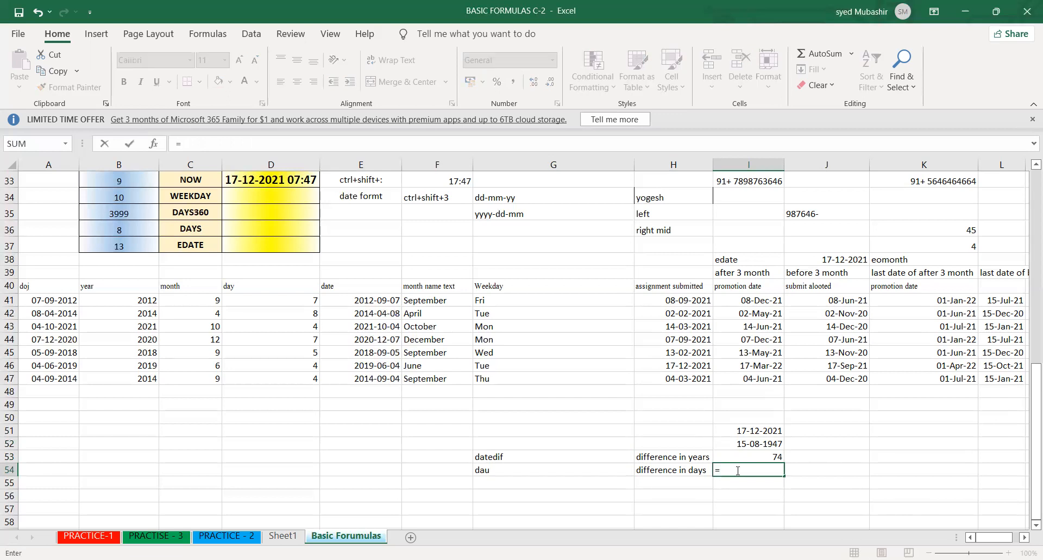
type("datedif(")
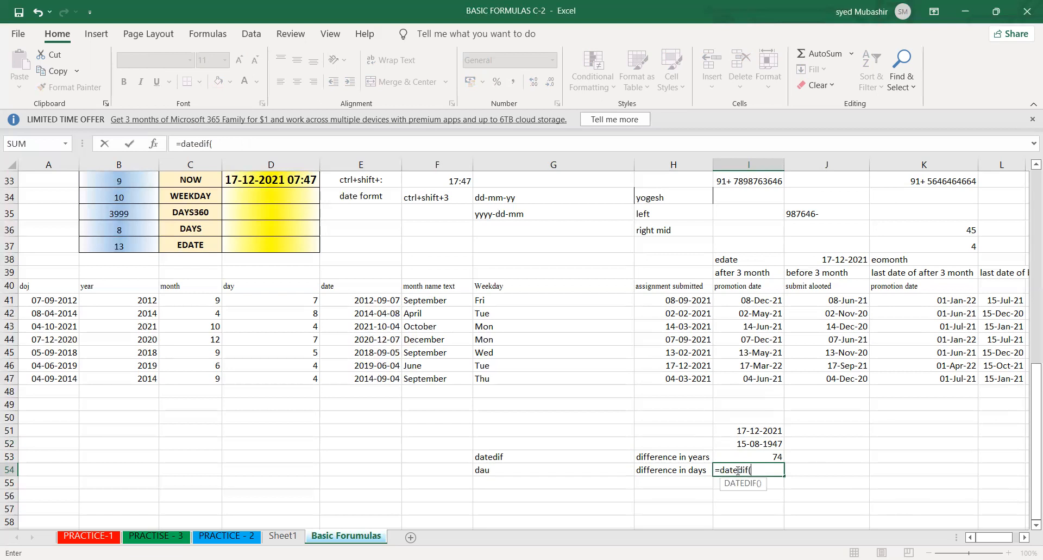
left_click(772, 442)
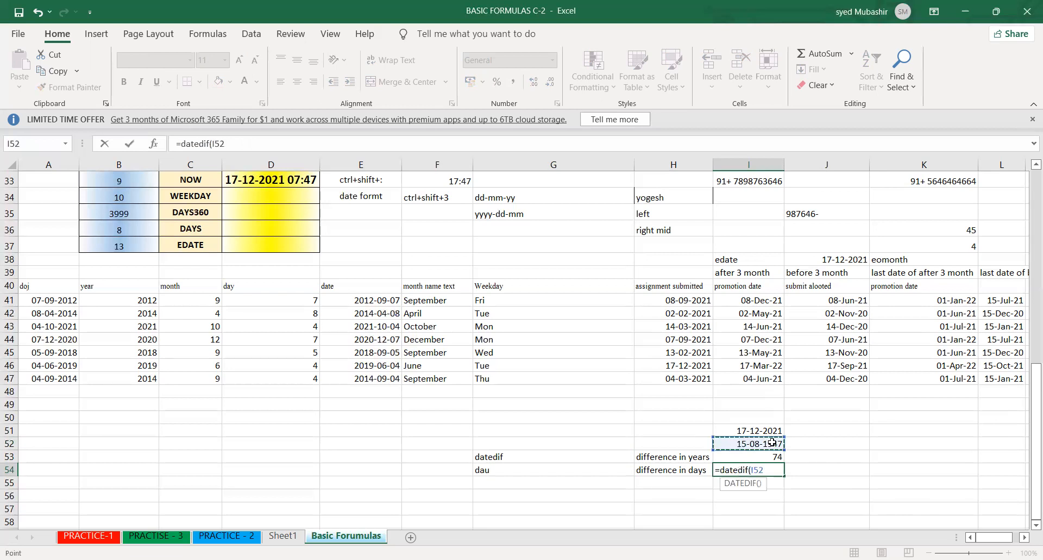
type(",")
left_click(775, 430)
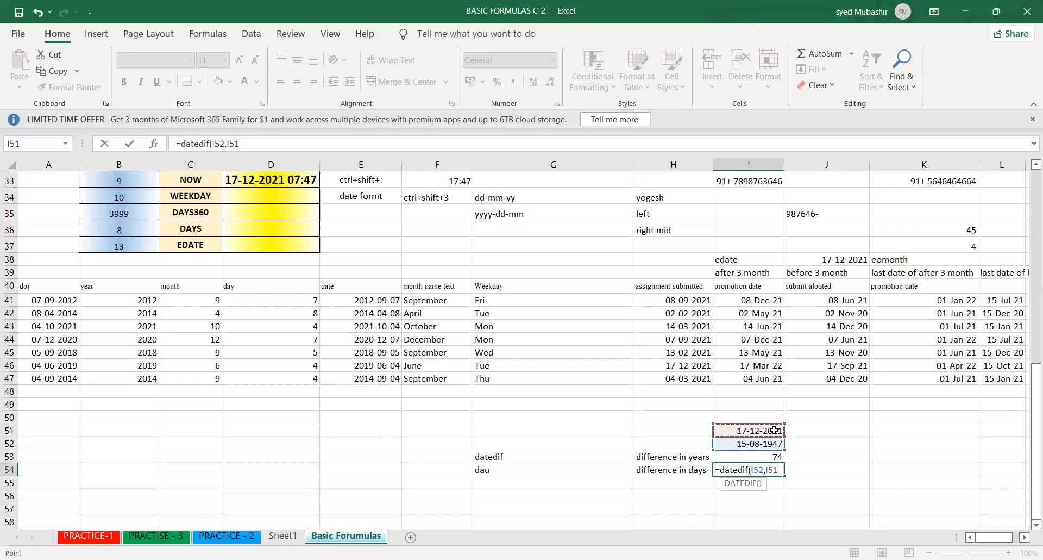
type(",\"d\"\"")
key("BackSpace")
key("Return")
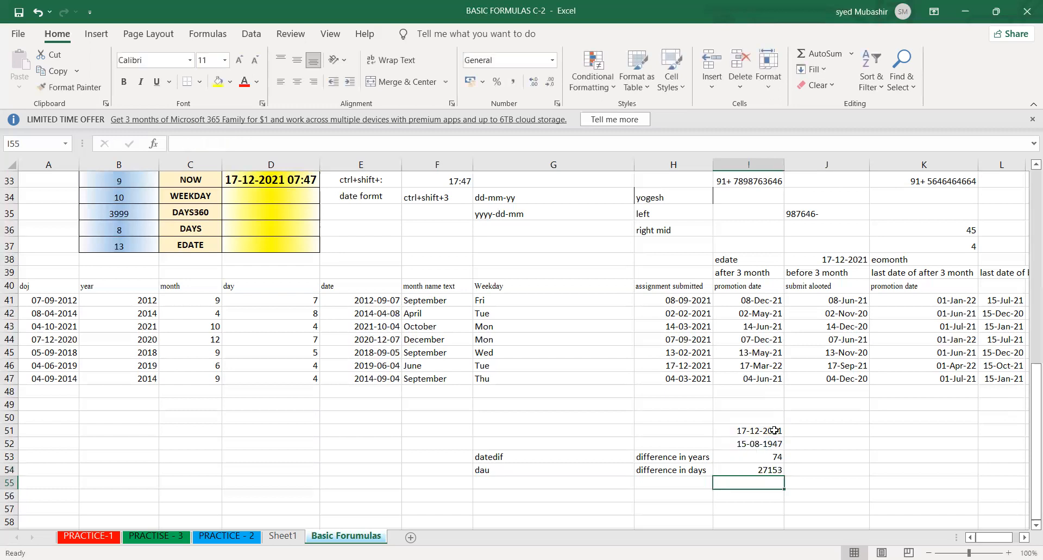
- Enter the function name days in G55, below the dau entry
mouse_move(830, 509)
left_mouse_down()
mouse_move(834, 501)
mouse_move(818, 505)
left_mouse_up()
left_click(728, 505)
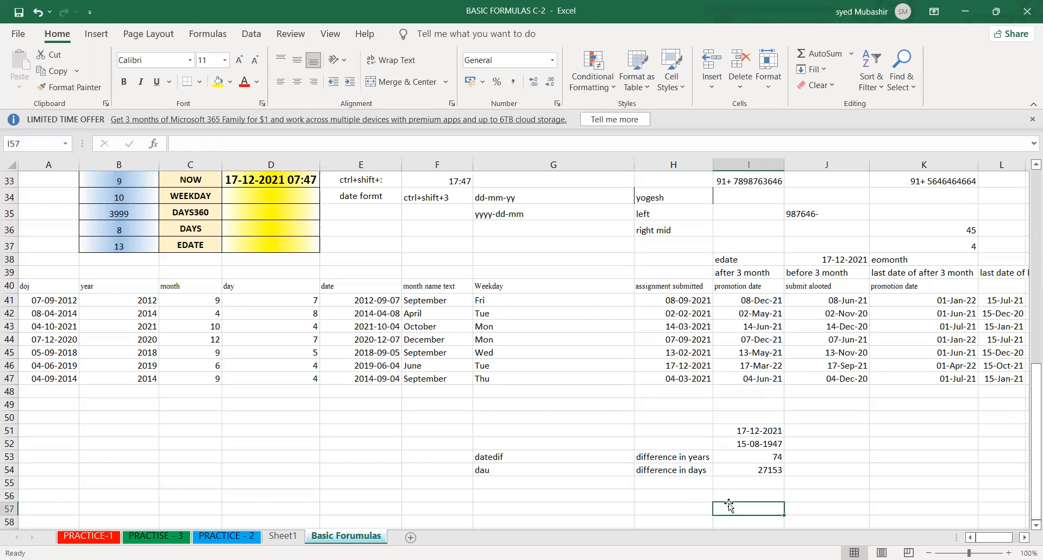
left_click(590, 483)
type("dast")
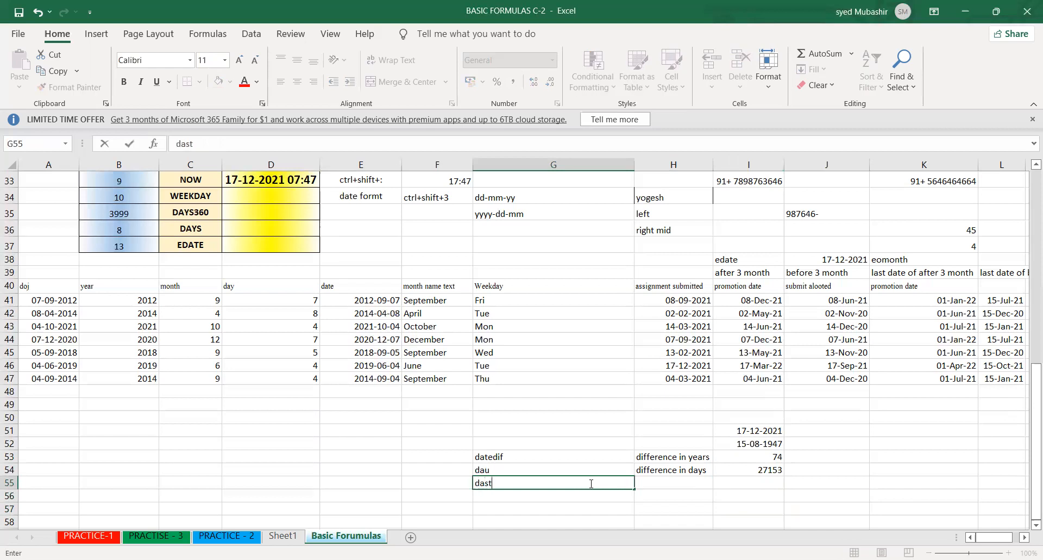
type("ys")
- Enter =DAYS(I51,I52) in I55 to calculate the days between the end date and the start date
left_click(753, 483)
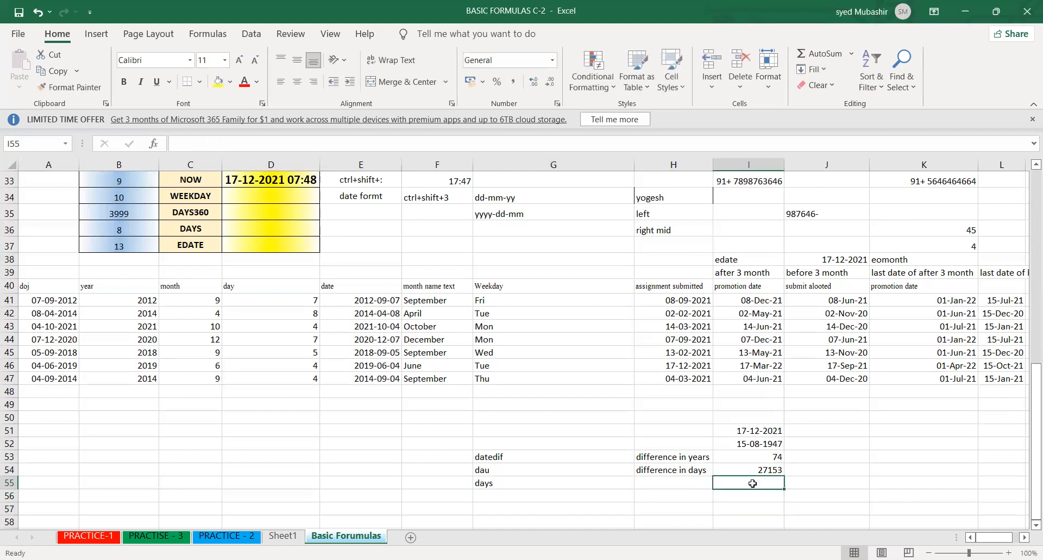
type("=")
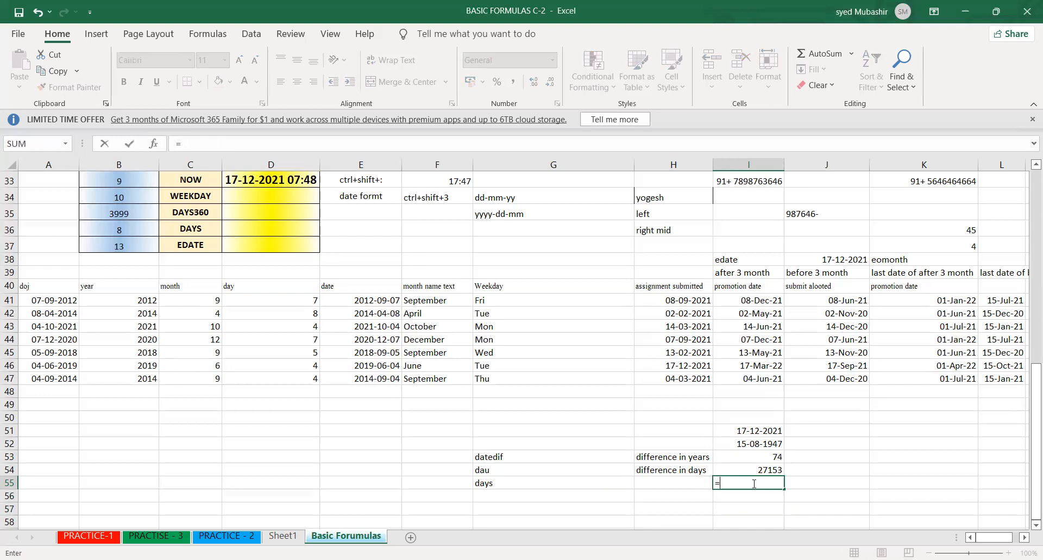
type("date")
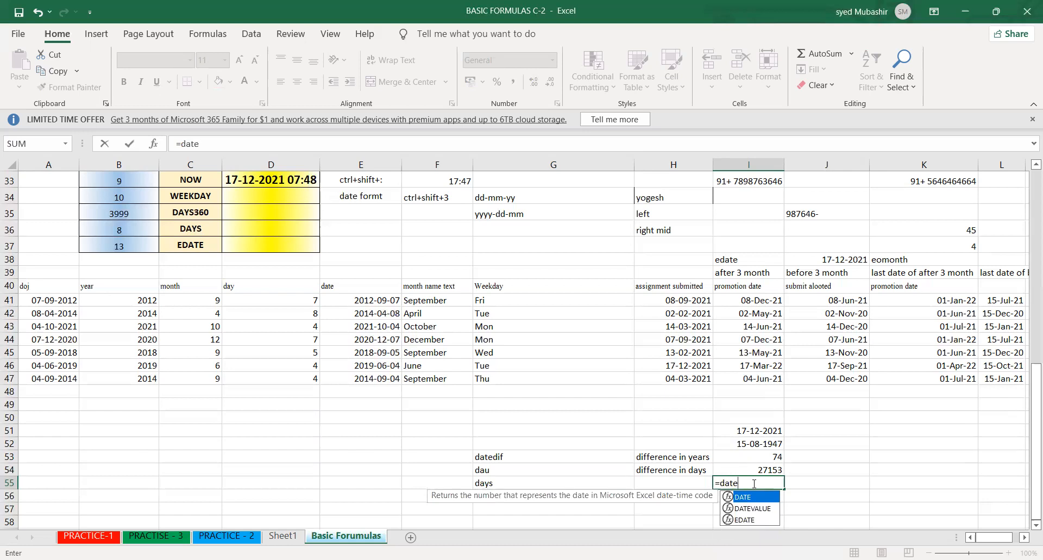
key("BackSpace")
key("BackSpace")
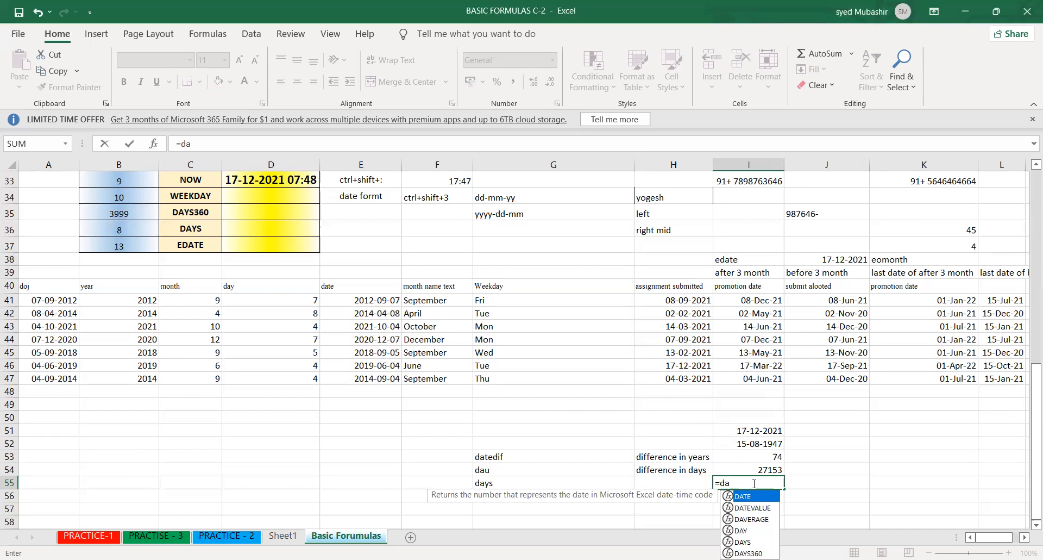
type("ys")
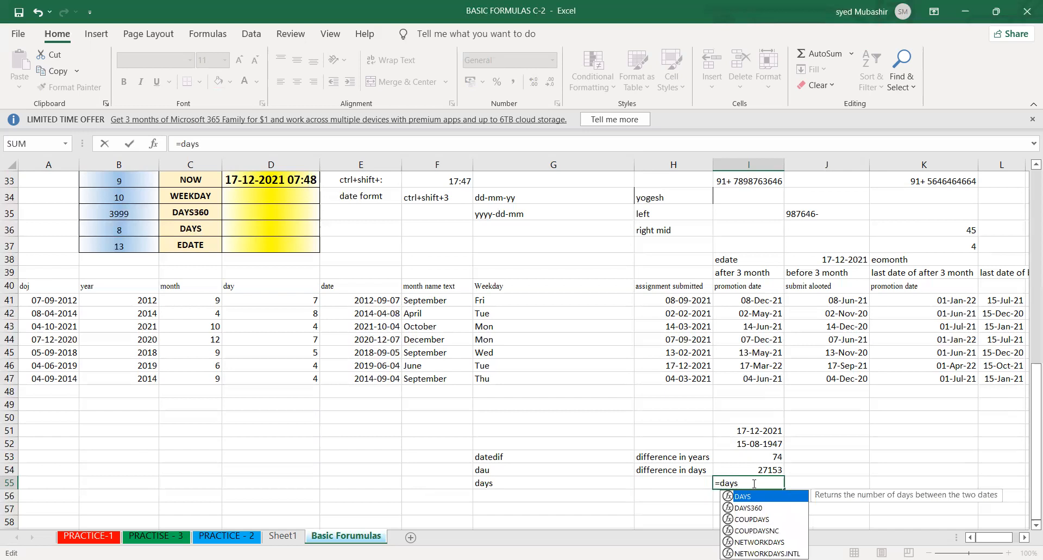
key("Tab")
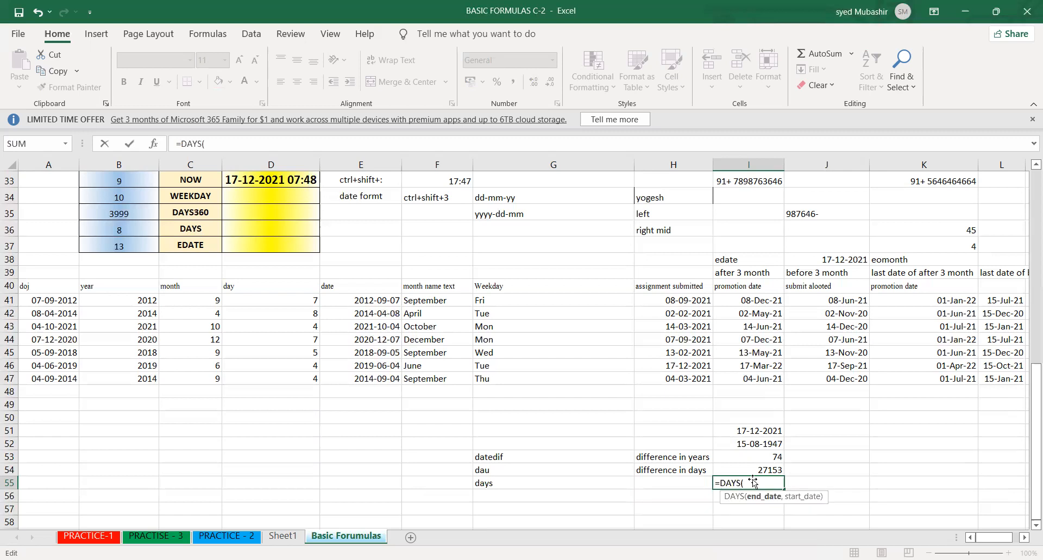
left_click(766, 429)
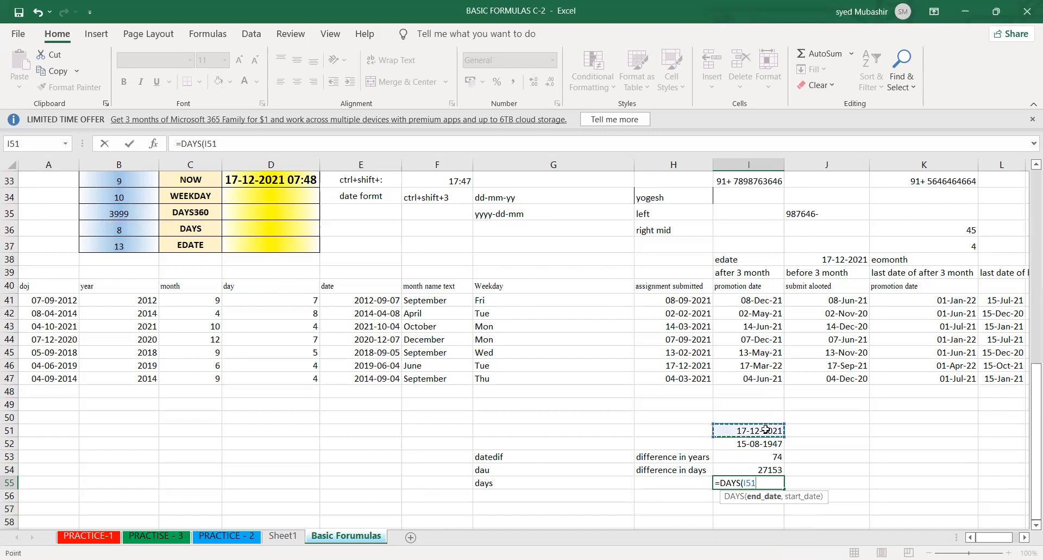
type(",")
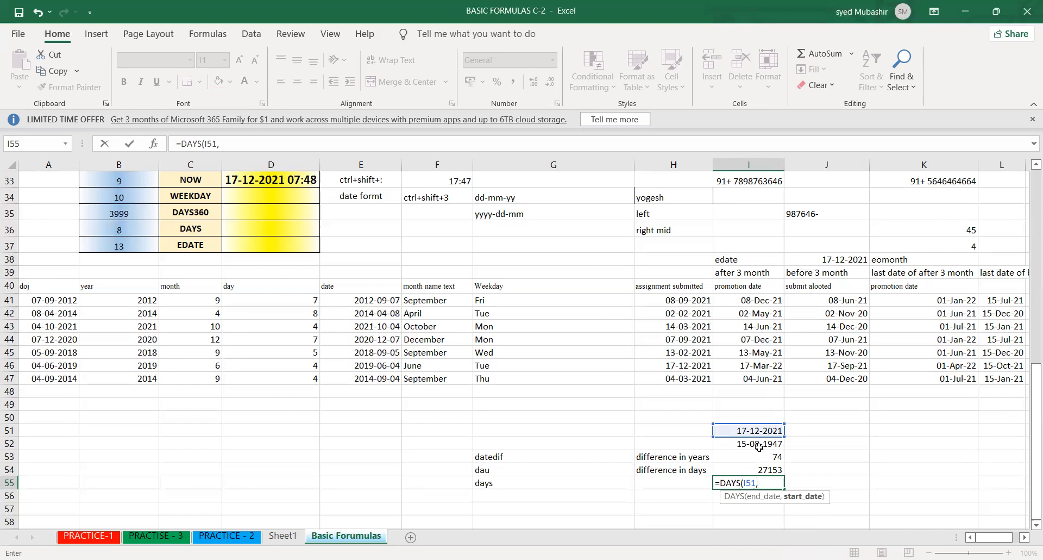
left_click(759, 446)
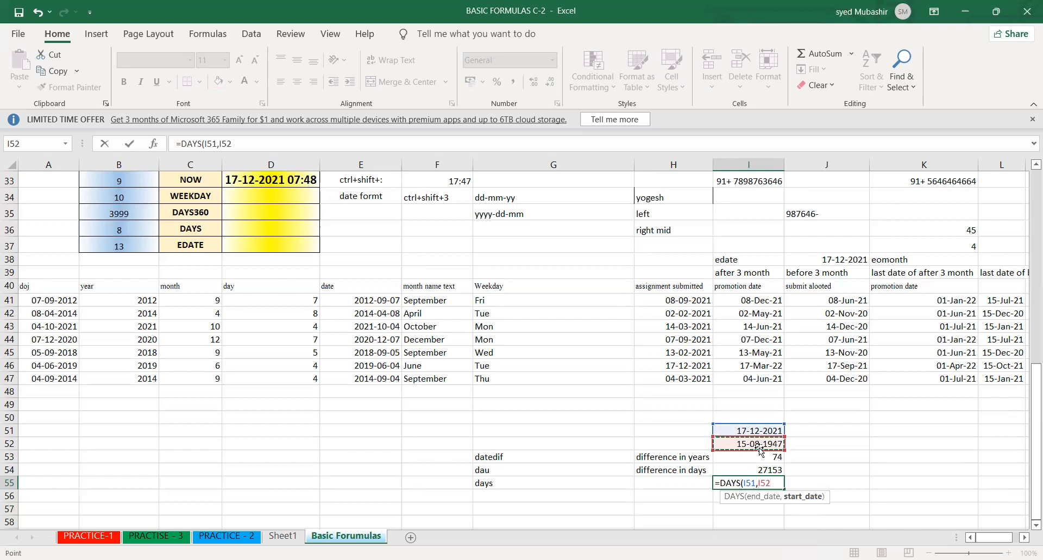
key("Return")
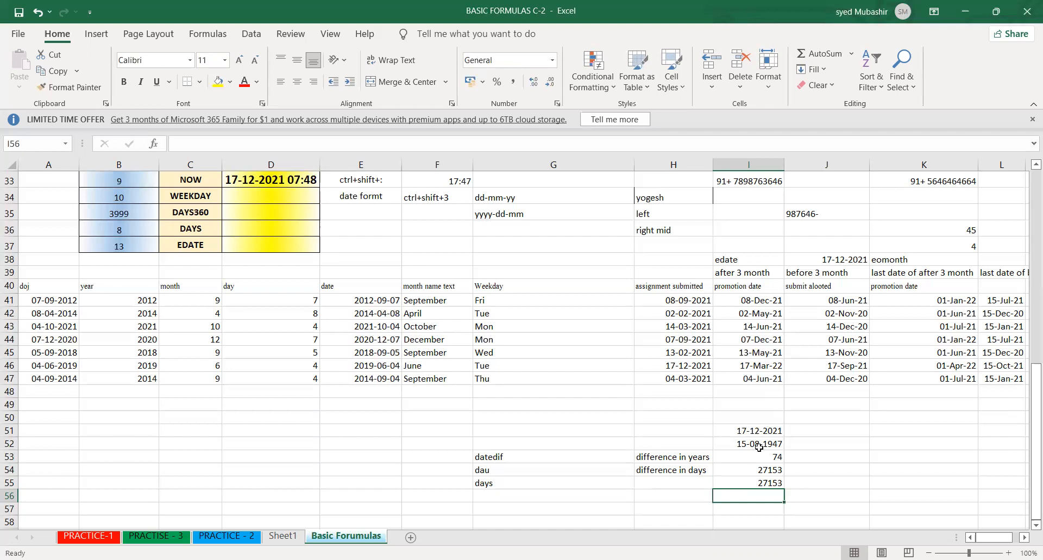
- Change the unit argument of the DATEDIF formula in I54 to "m" so it counts months
left_click(548, 455)
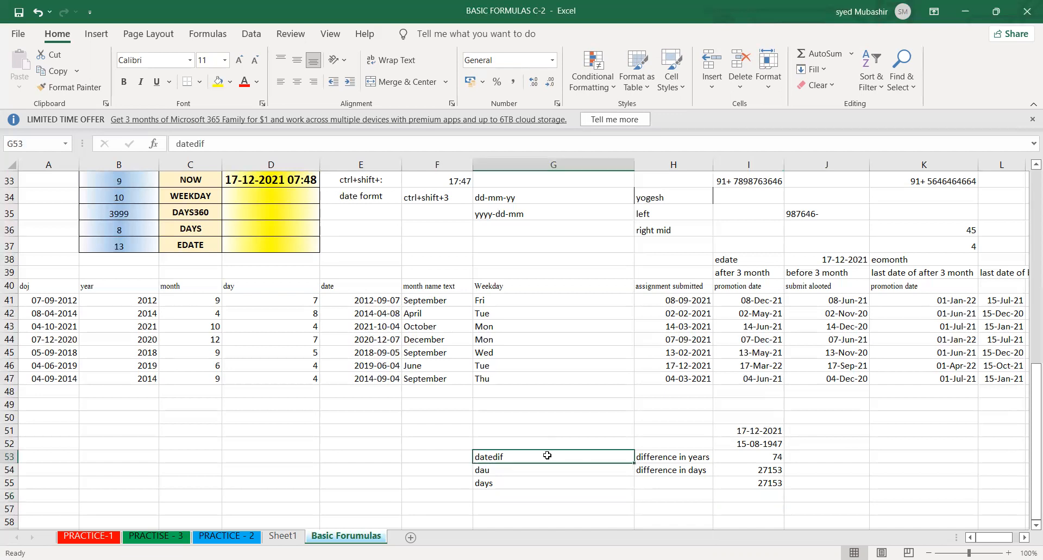
left_click(754, 457)
left_click(749, 471)
double_click(749, 472)
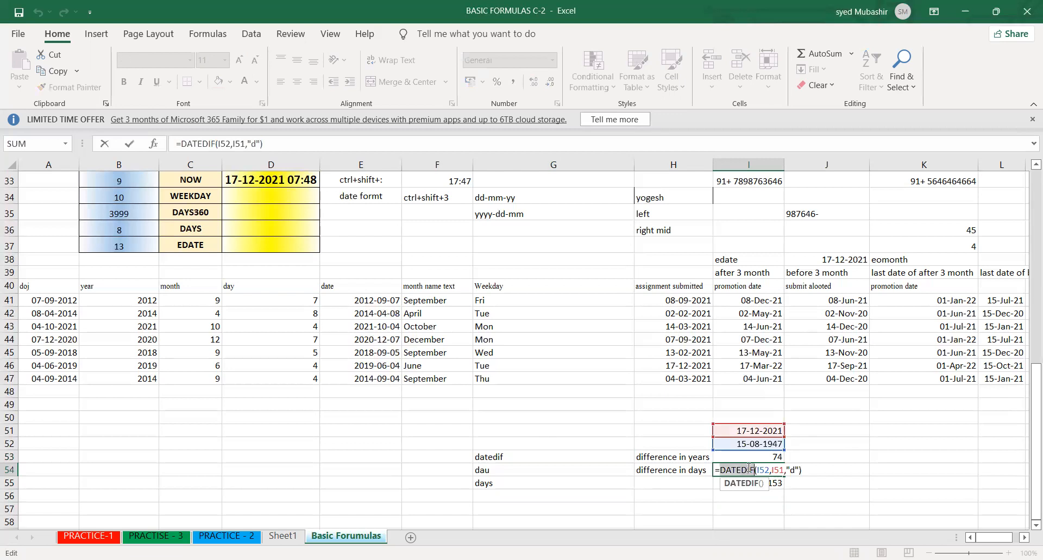
left_click(795, 469)
key("BackSpace")
type("m")
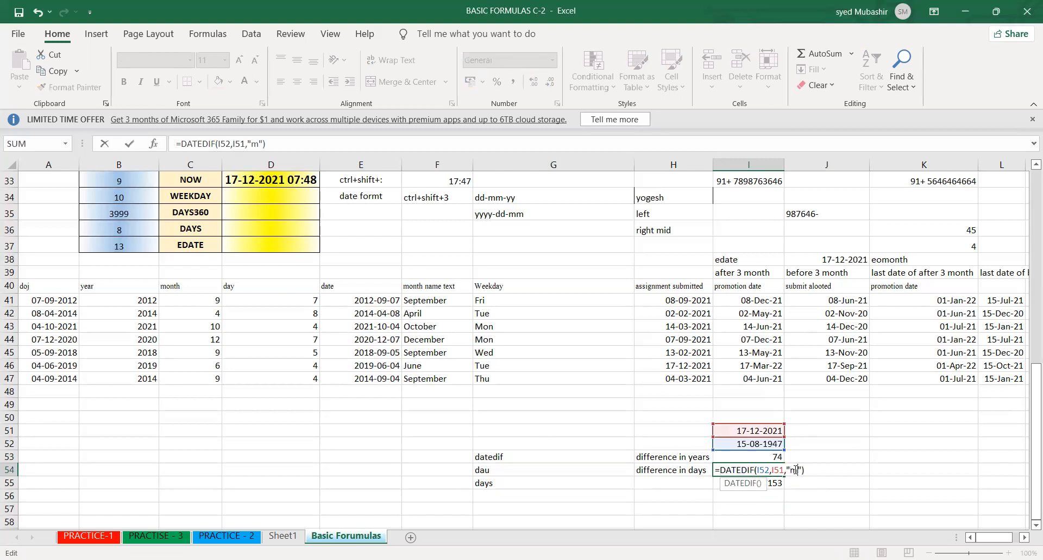
key("Return")
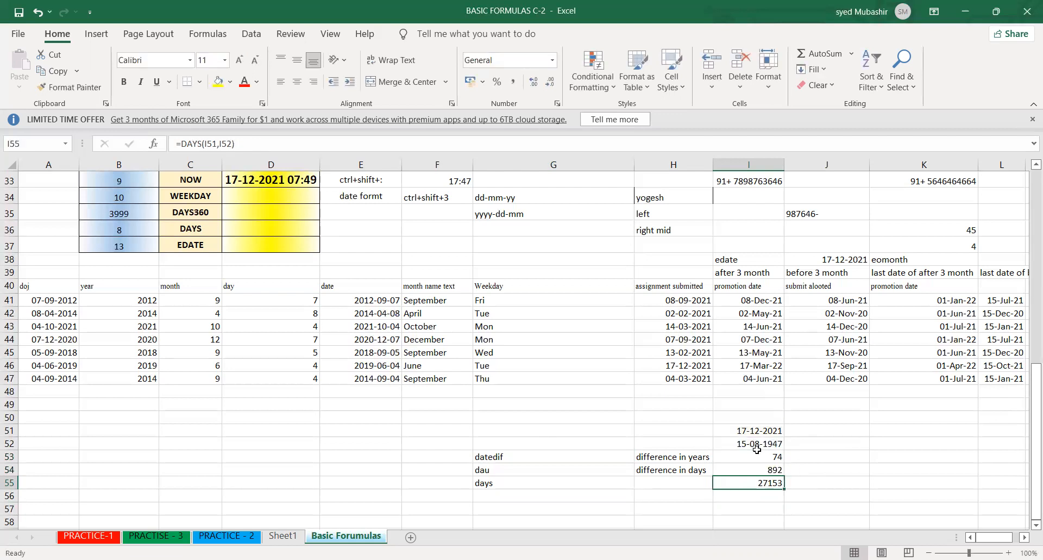
- Compare the DATEDIF and DAYS entries in rows 53 to 55, and examine the unit argument of the formula in I54
left_click(758, 468)
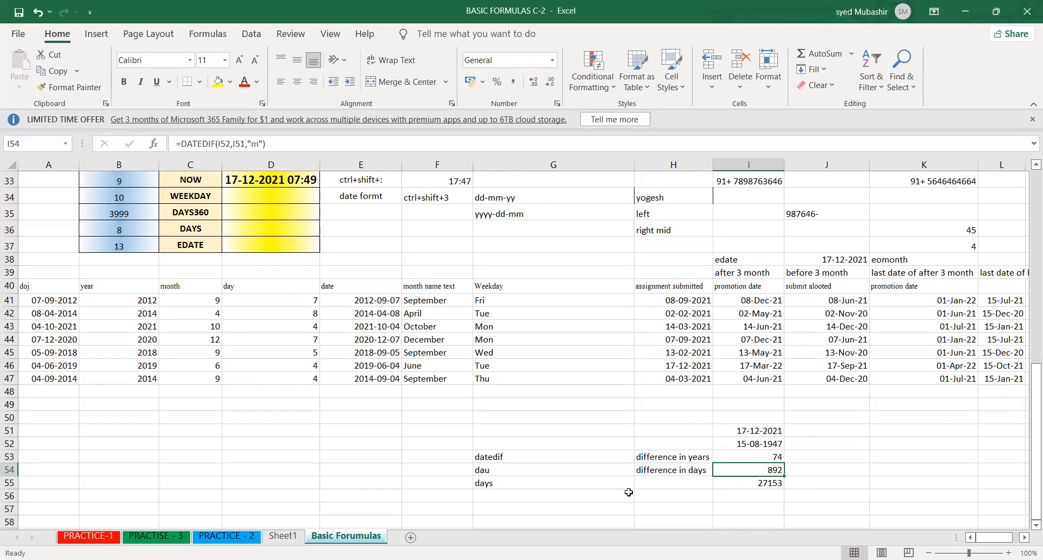
left_click(548, 458)
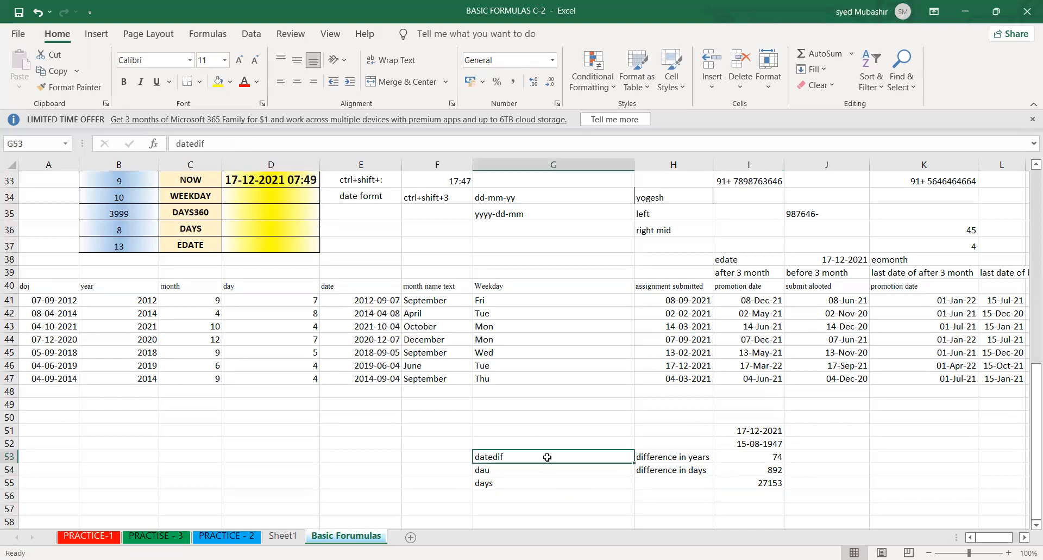
left_click(669, 457)
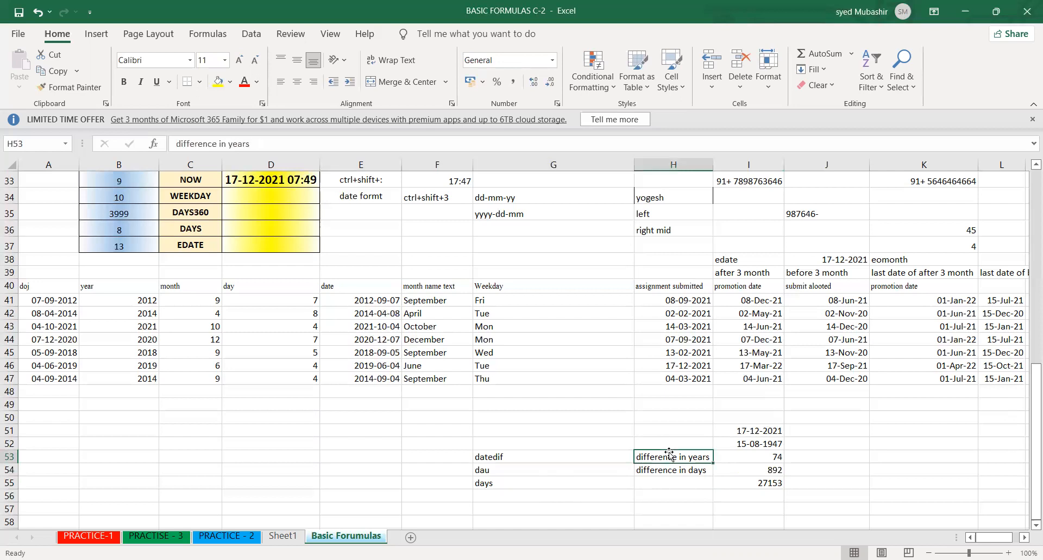
left_click(606, 461)
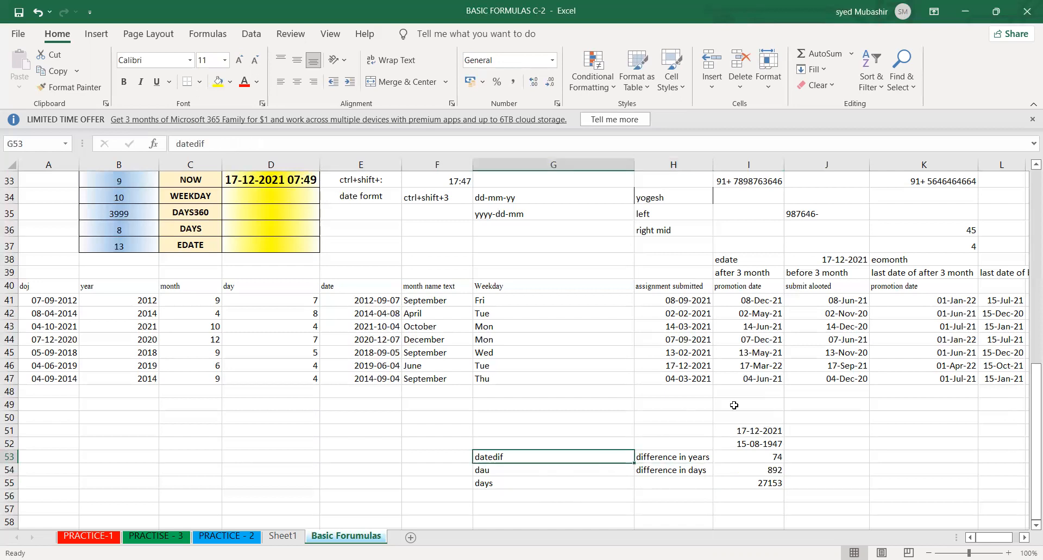
left_click(567, 487)
left_click(768, 483)
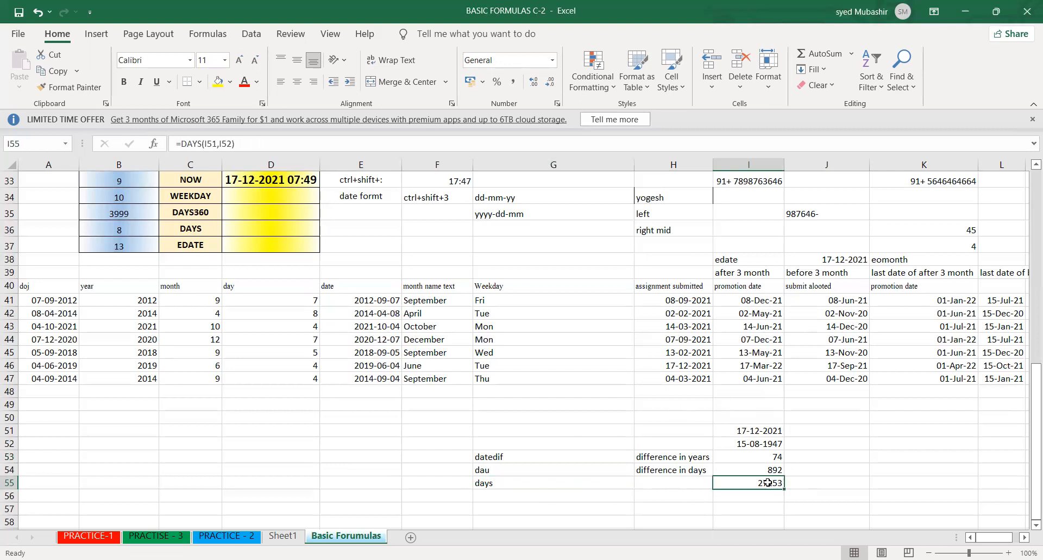
left_click(542, 484)
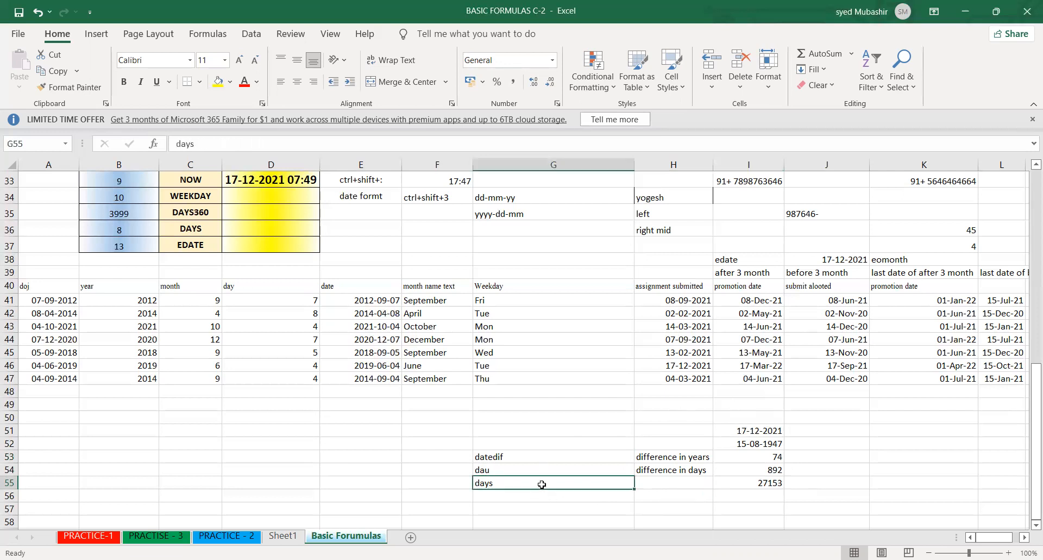
left_click(749, 467)
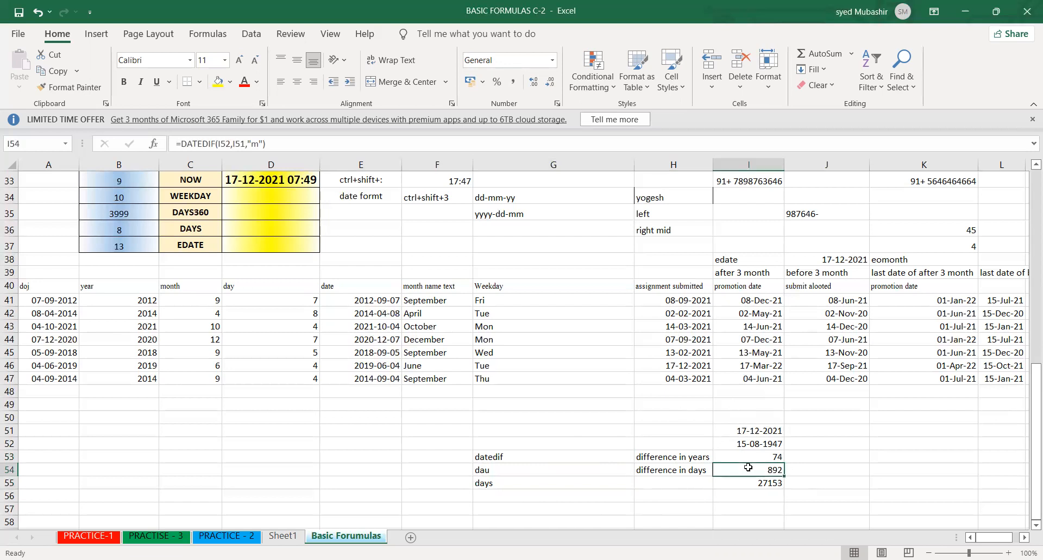
double_click(748, 467)
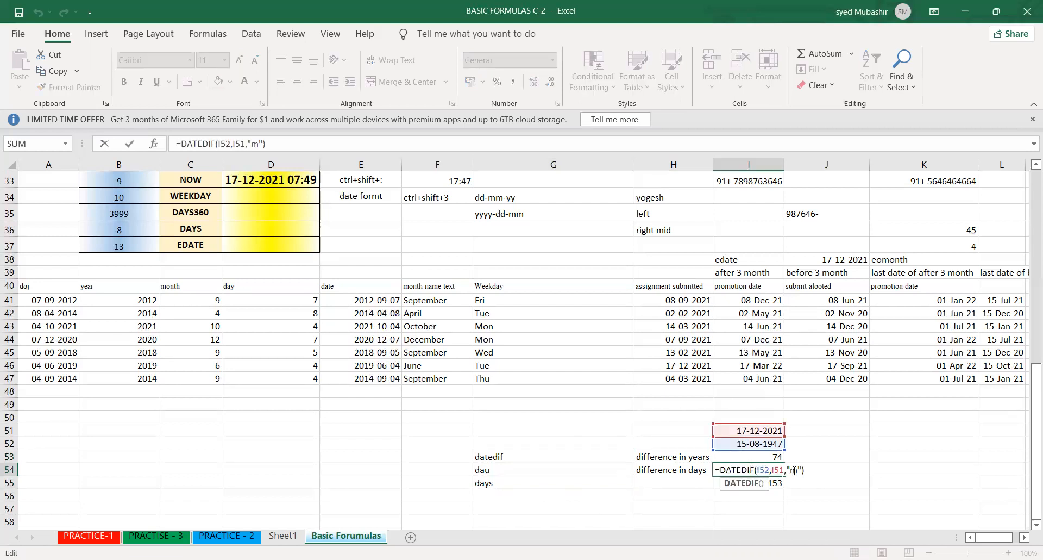
left_click(793, 472)
key("shift+Return")
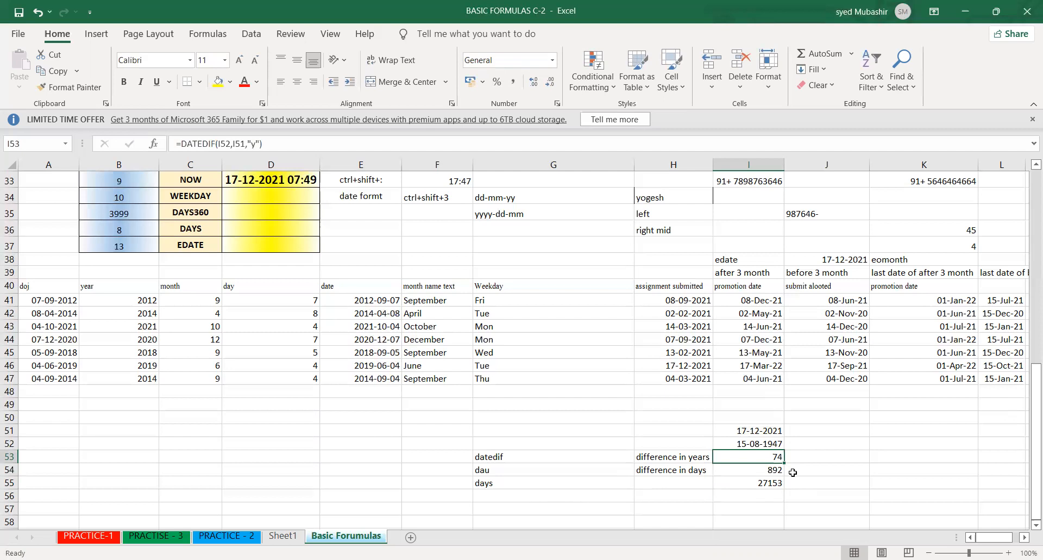
left_click(808, 475)
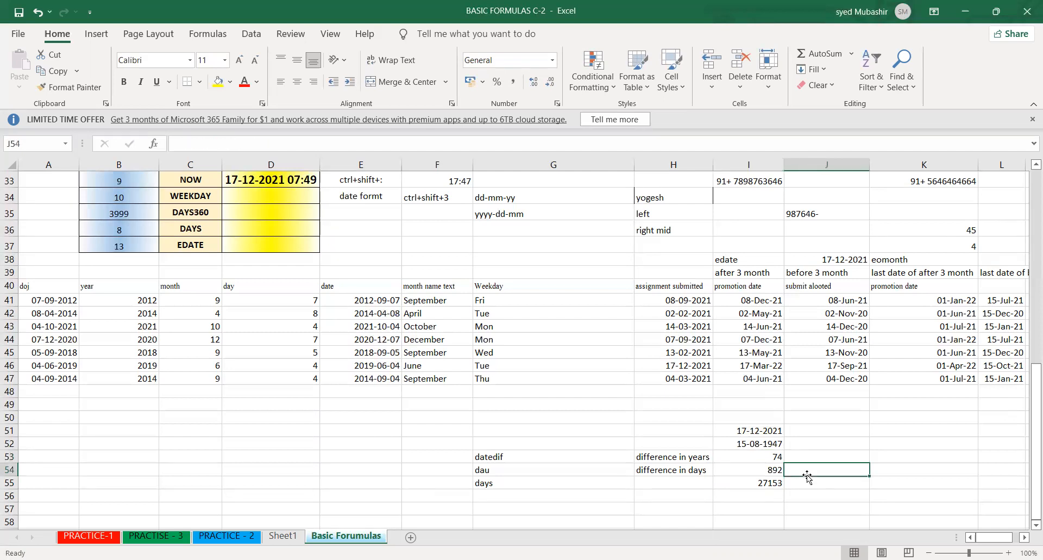
key("Up")
key("Up")
key("Up")
key("Up")
key("Up")
key("Up")
key("Up")
key("Up")
key("Up")
key("Up")
key("Up")
key("Up")
key("Up")
key("Up")
key("Up")
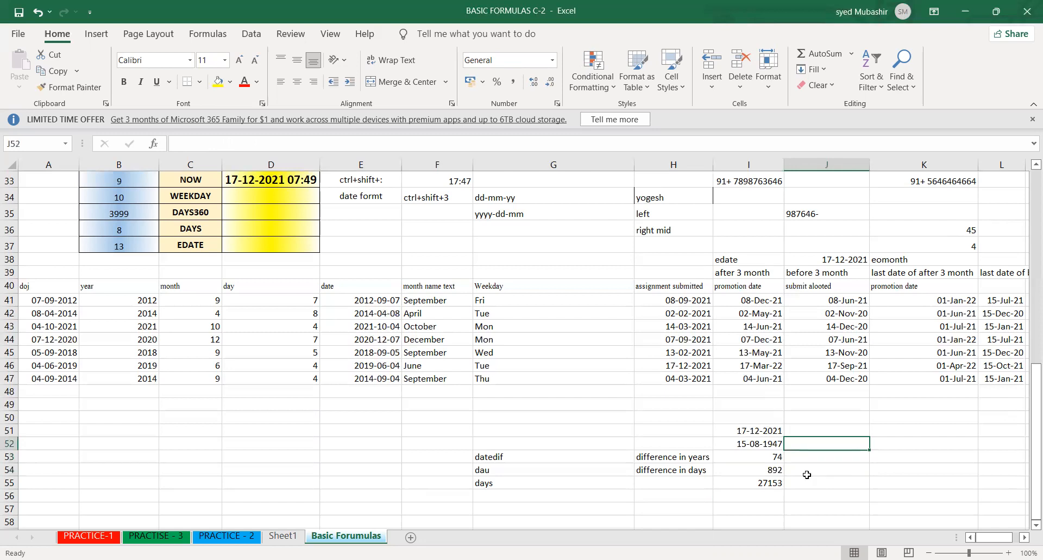
key("Up")
key("Up")
key("Up")
key("Up")
key("Up")
key("Up")
key("Up")
key("Up")
key("Up")
key("Up")
key("Up")
key("Up")
key("Up")
key("Up")
key("Up")
key("Up")
key("Up")
key("Up")
key("Up")
key("Up")
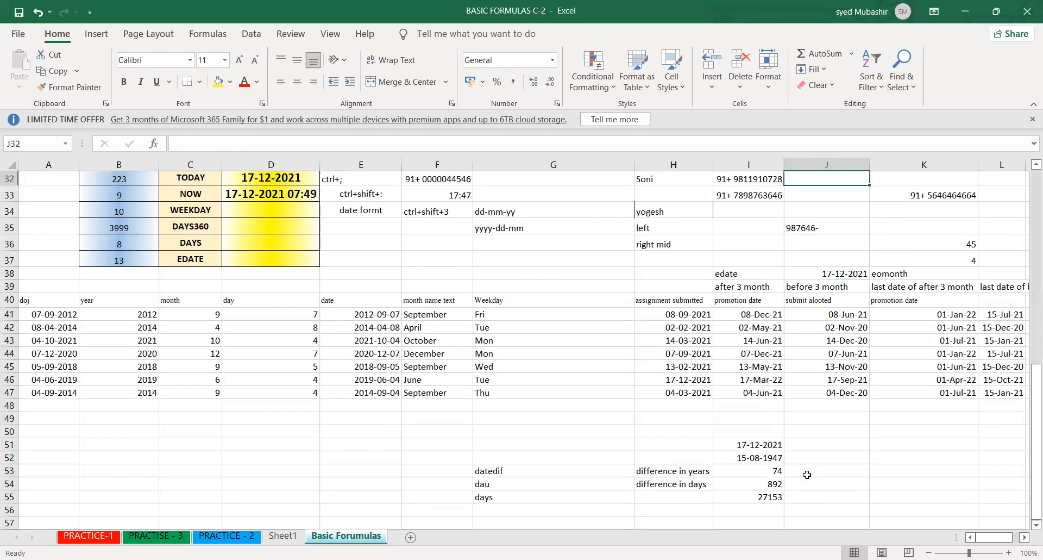
- Examine the NUMBER table in rows 9 to 13 and its empty calculation columns from POWER to ROUNDDOWN
key("Up")
key("Up")
key("Up")
key("Up")
key("Up")
key("Up")
key("Up")
key("Up")
key("Up")
key("Up")
key("Up")
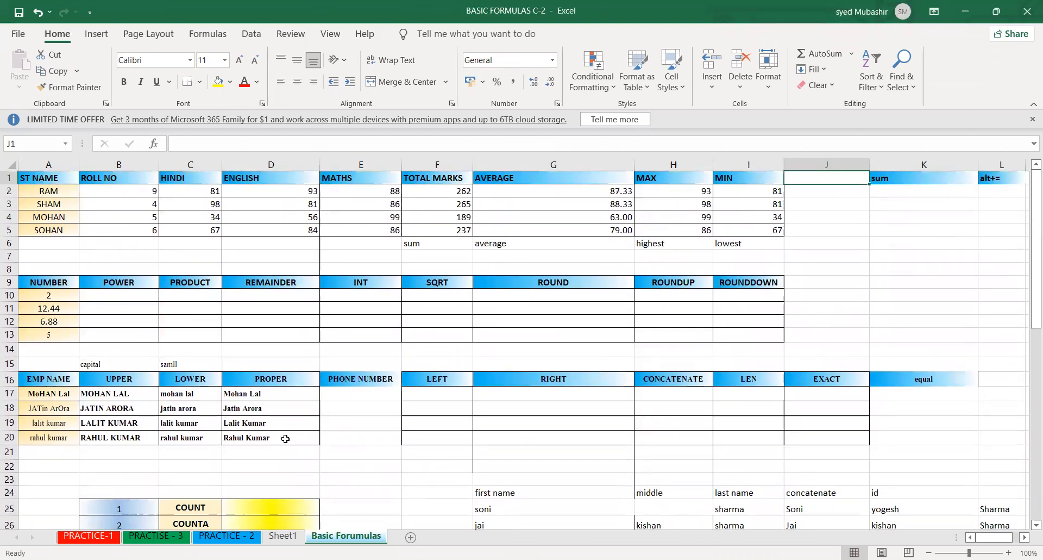
left_click_drag(60, 283, 732, 344)
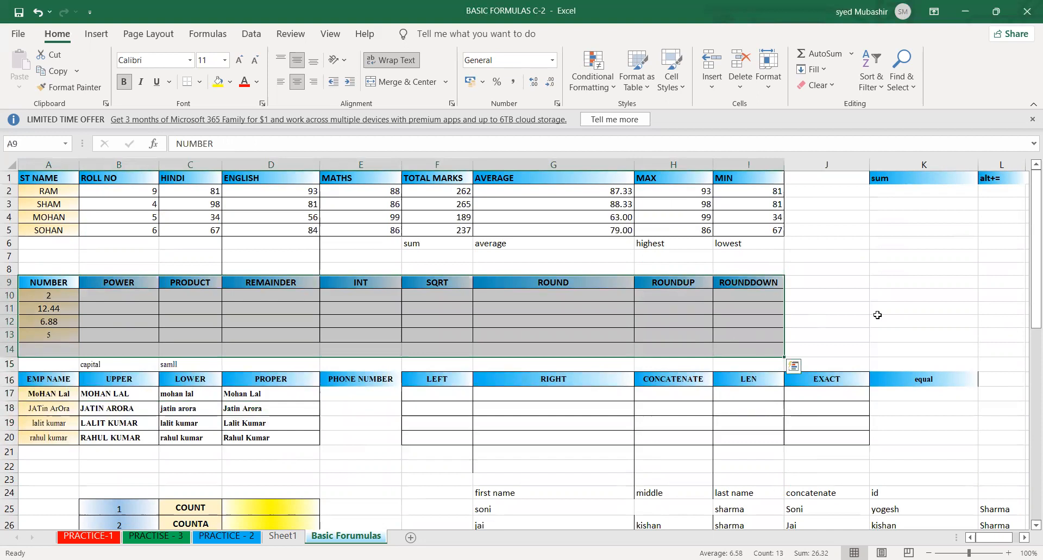
left_click(877, 314)
key("Left")
key("Left")
key("Left")
key("Left")
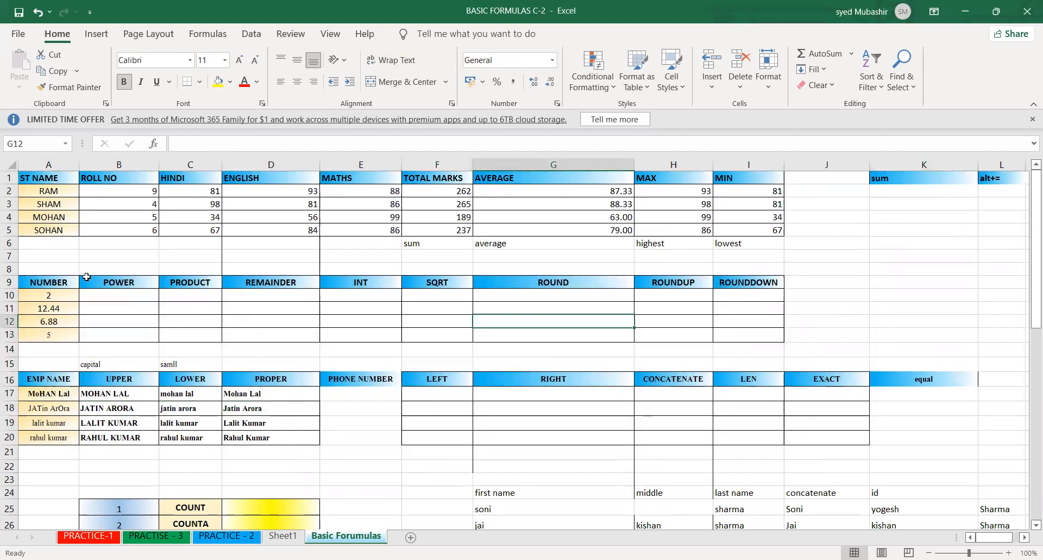
left_click_drag(53, 283, 569, 333)
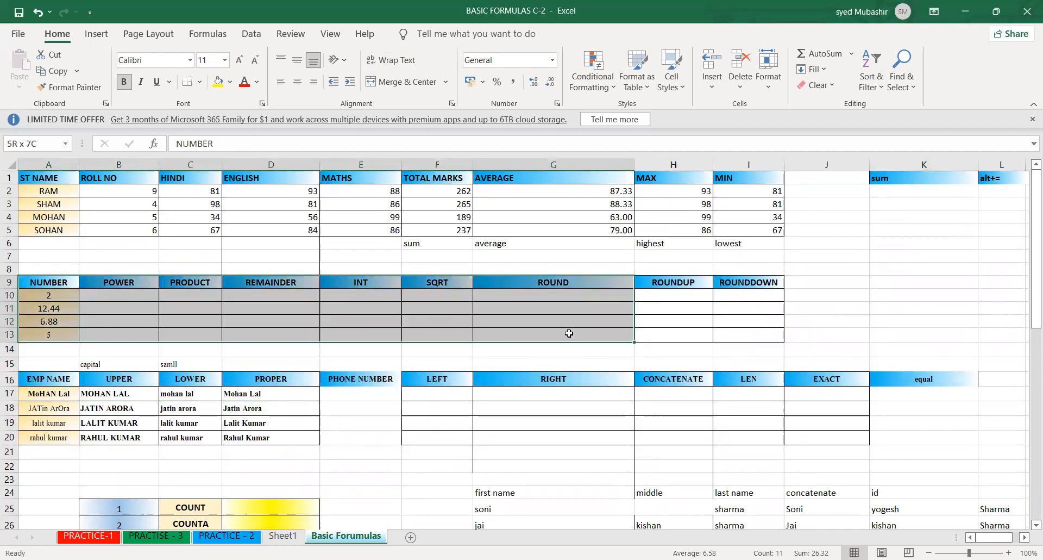
left_click(571, 212)
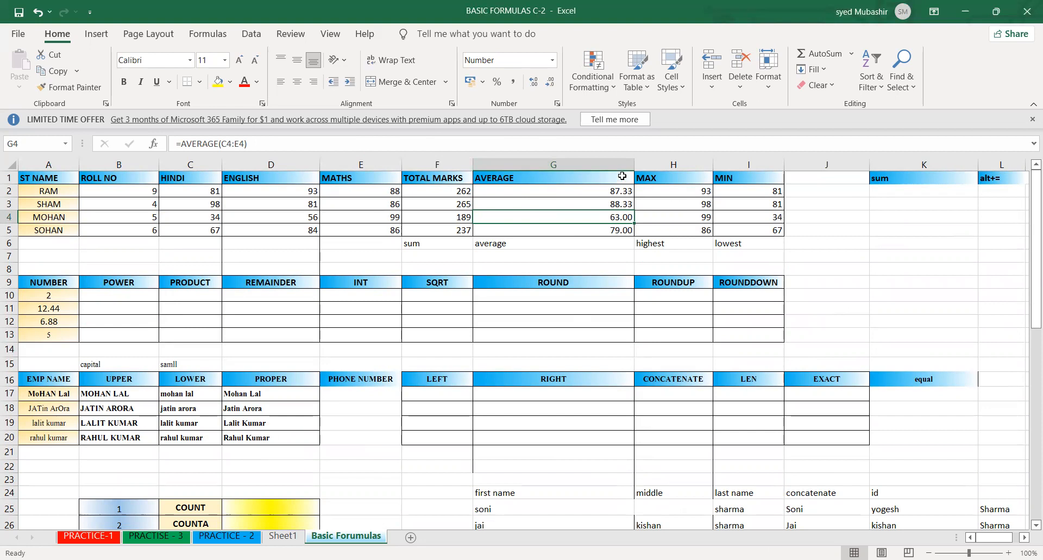
left_click(537, 338)
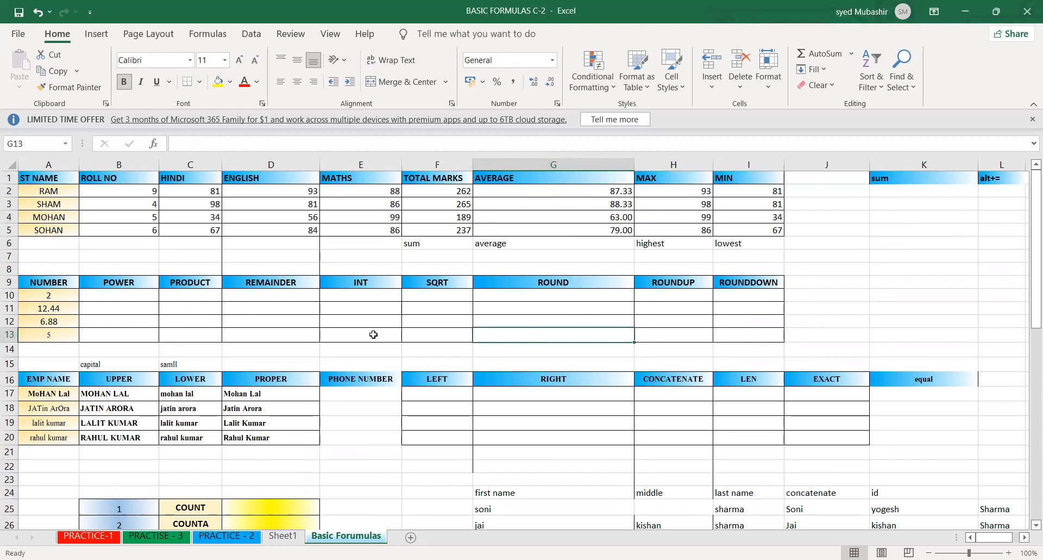
left_click(117, 293)
left_click(134, 304)
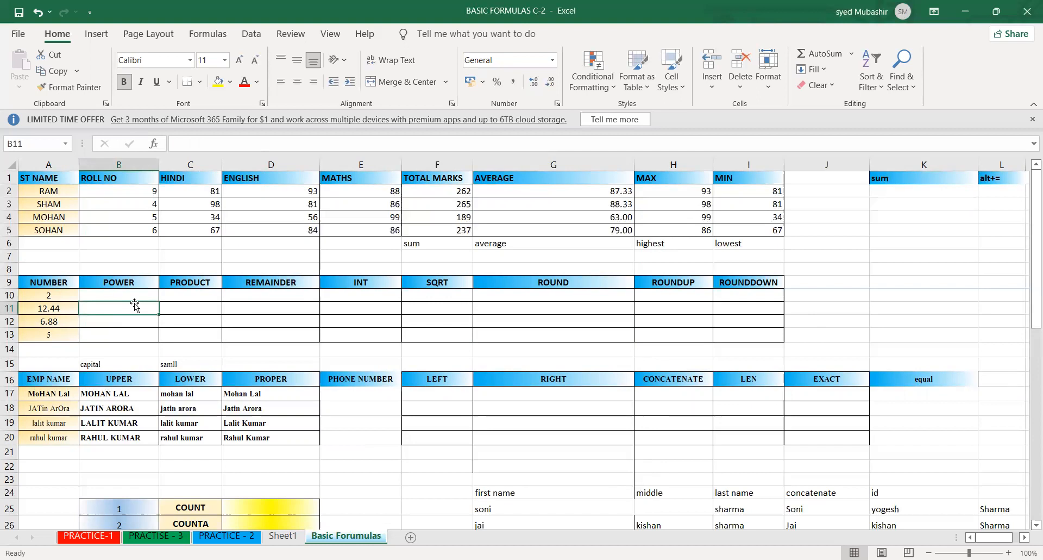
left_click(143, 320)
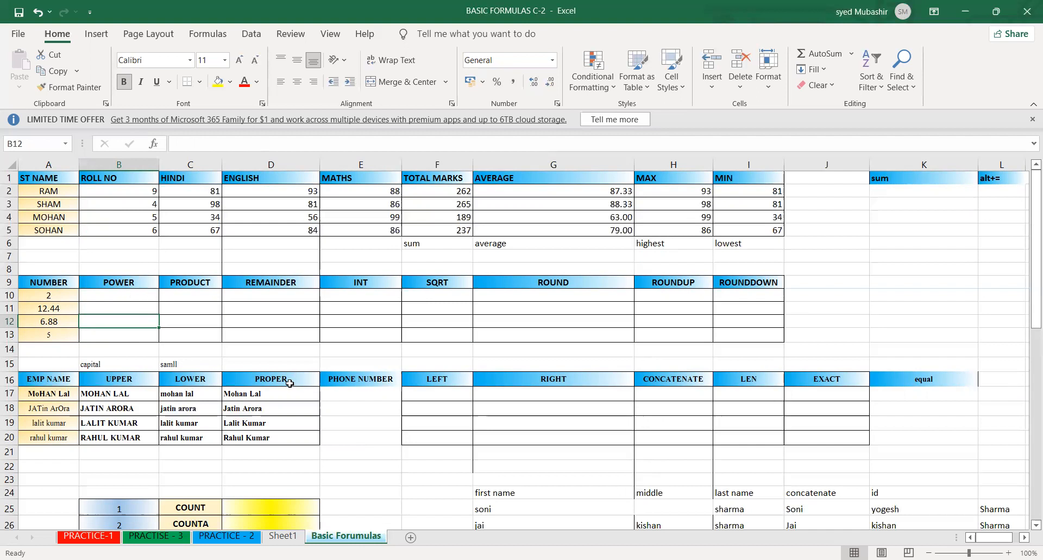
left_click(200, 313)
left_click(132, 293)
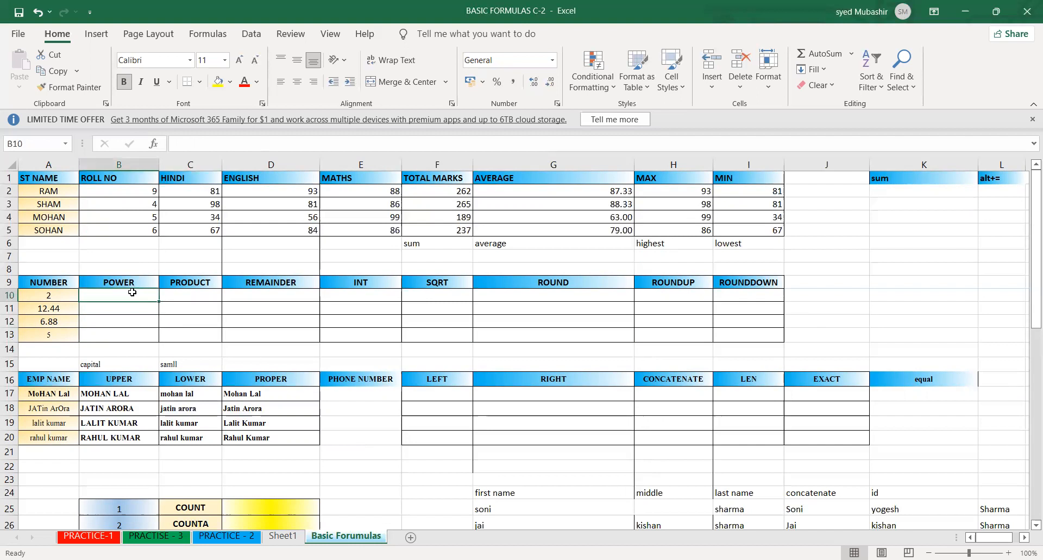
left_click(47, 297)
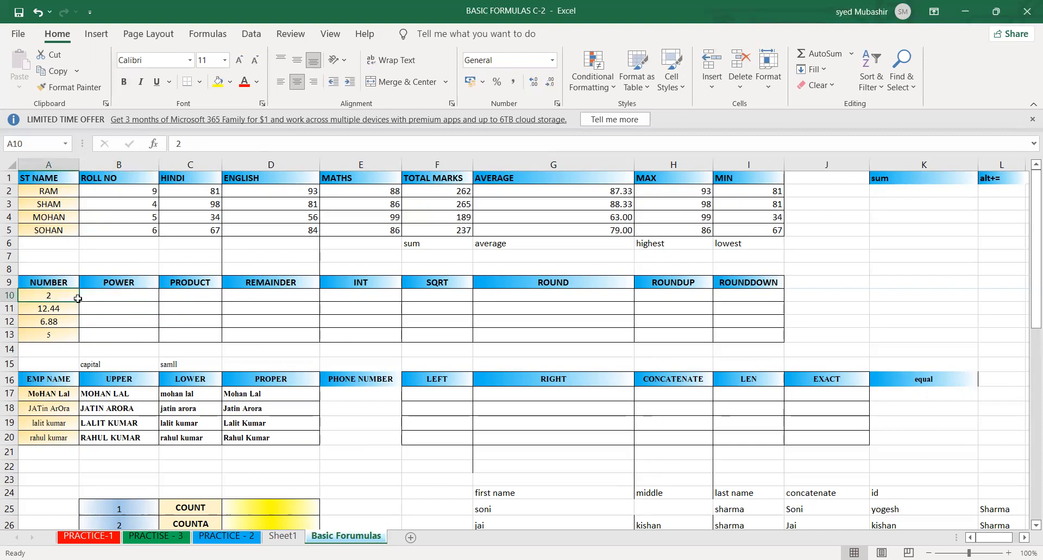
- Try the multiplication =2*2*2 in B8 above the POWER heading, and clear the cell
left_click(125, 268)
type("=2")
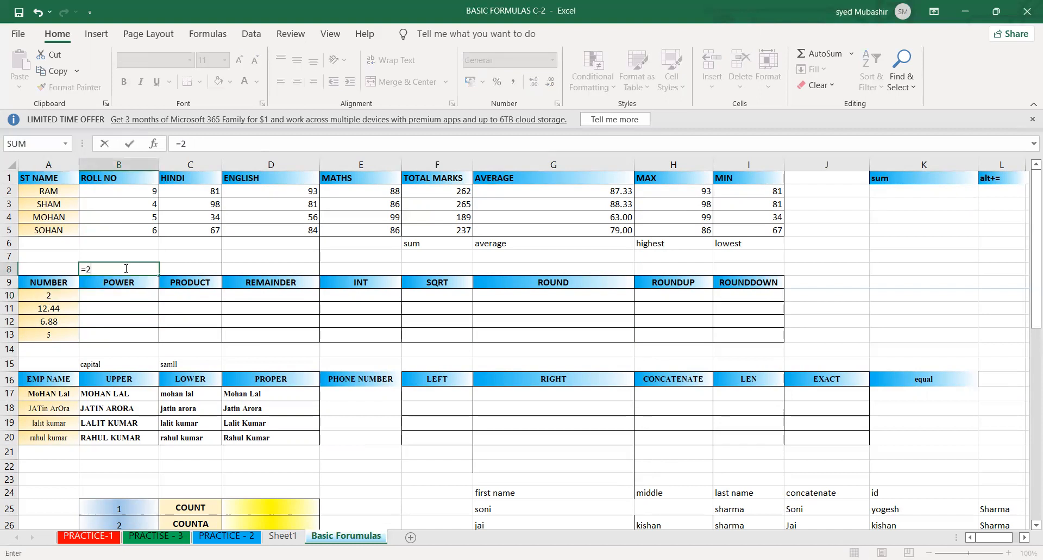
type("*2(@")
key("BackSpace")
key("BackSpace")
type("*2")
key("Return")
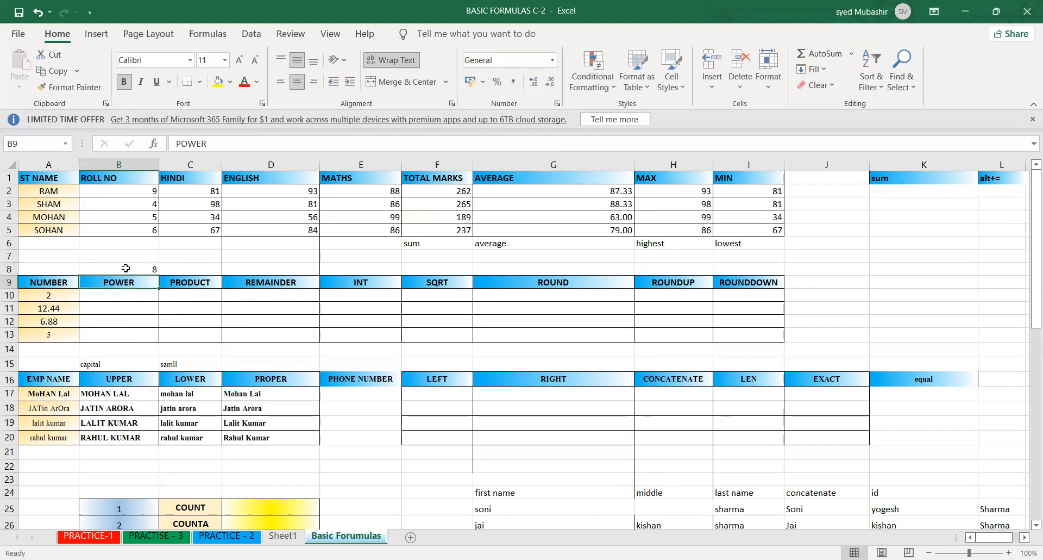
left_click(122, 265)
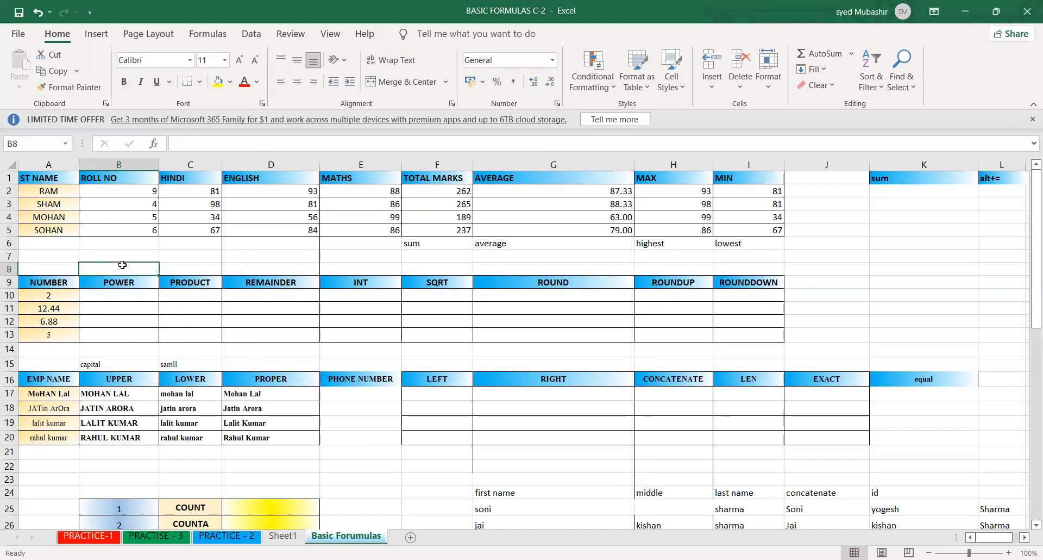
key("Delete")
- Enter =POWER(A10,5) in B10 and fill the formula down the POWER column to B13
left_click(134, 296)
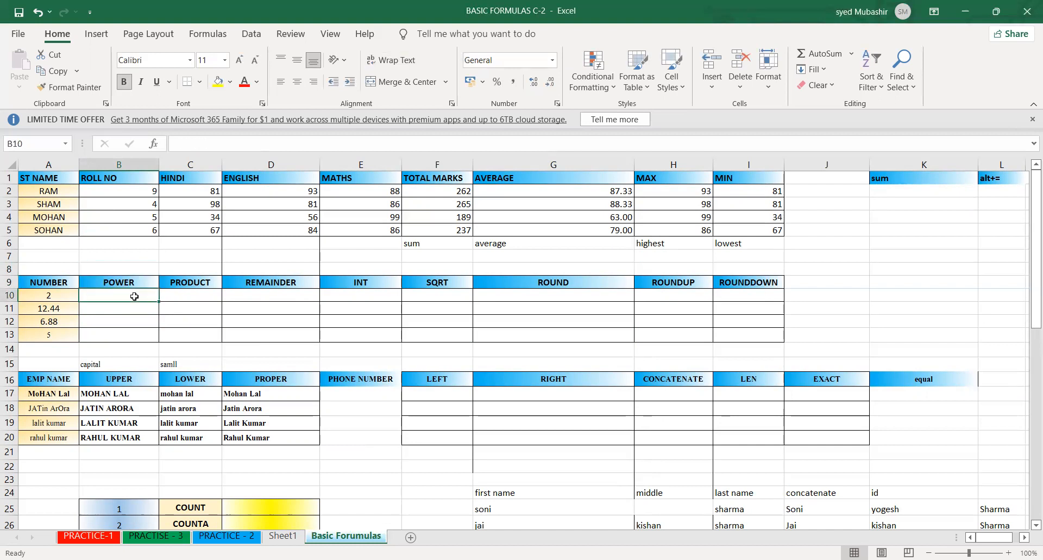
type("=")
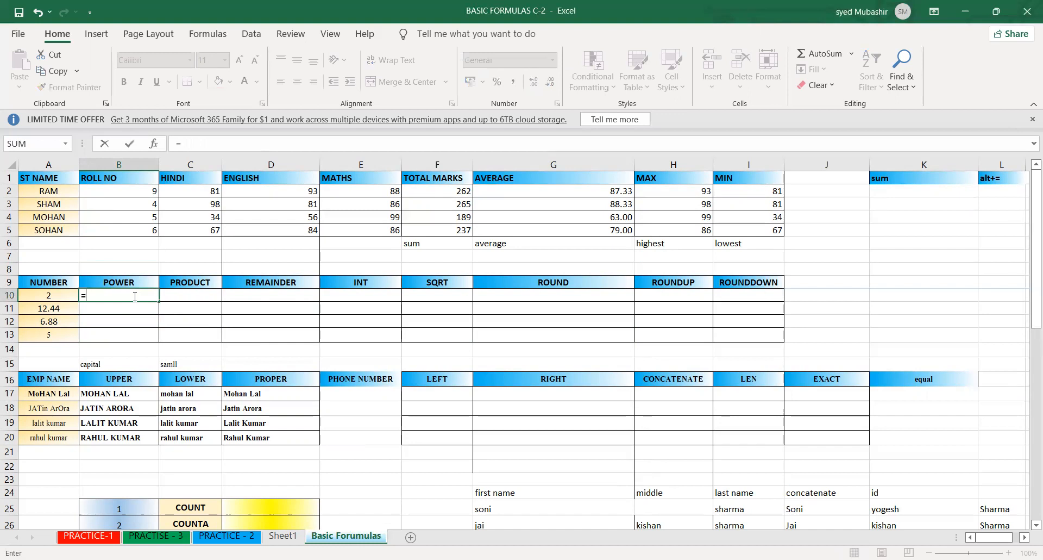
type("power")
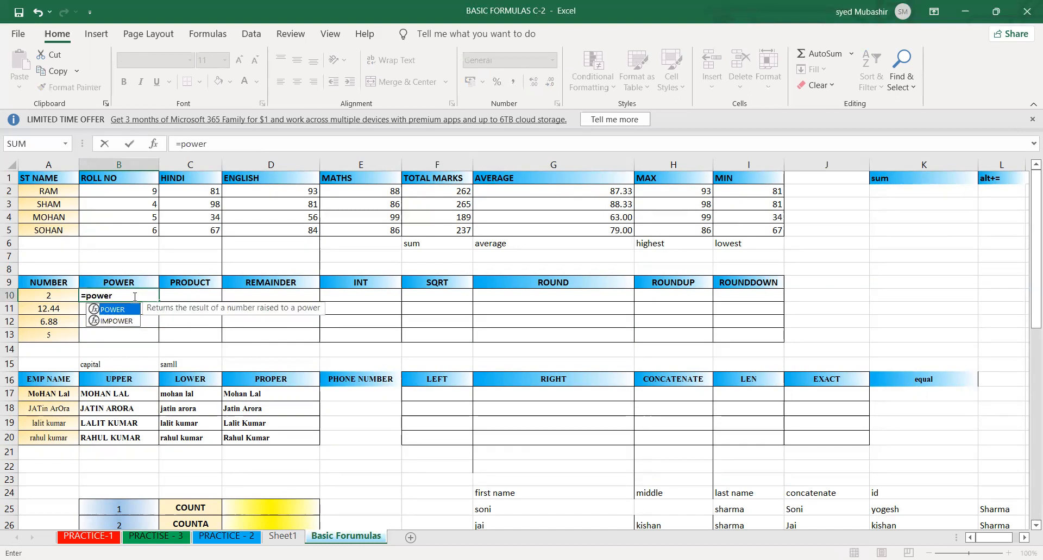
key("Tab")
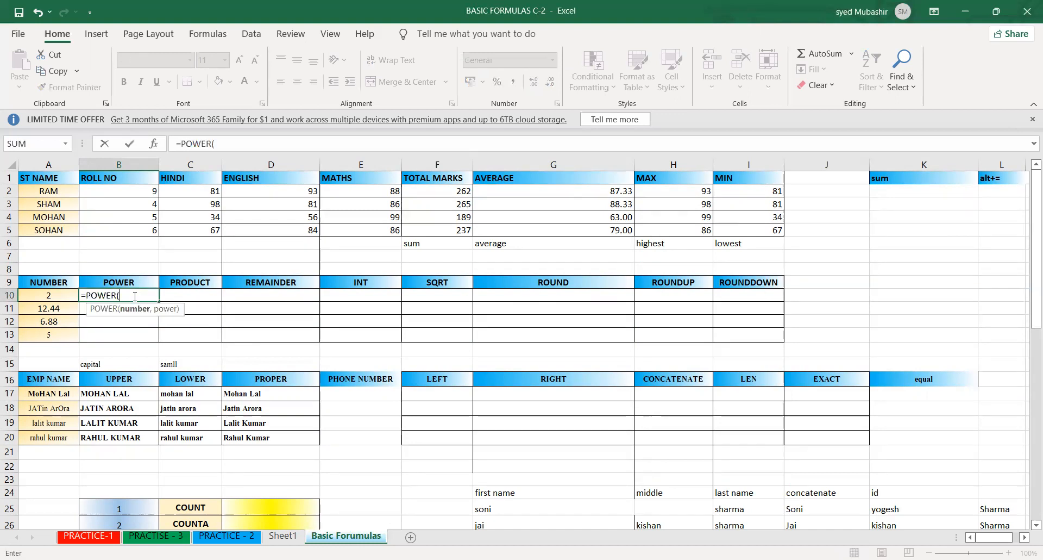
left_click(55, 296)
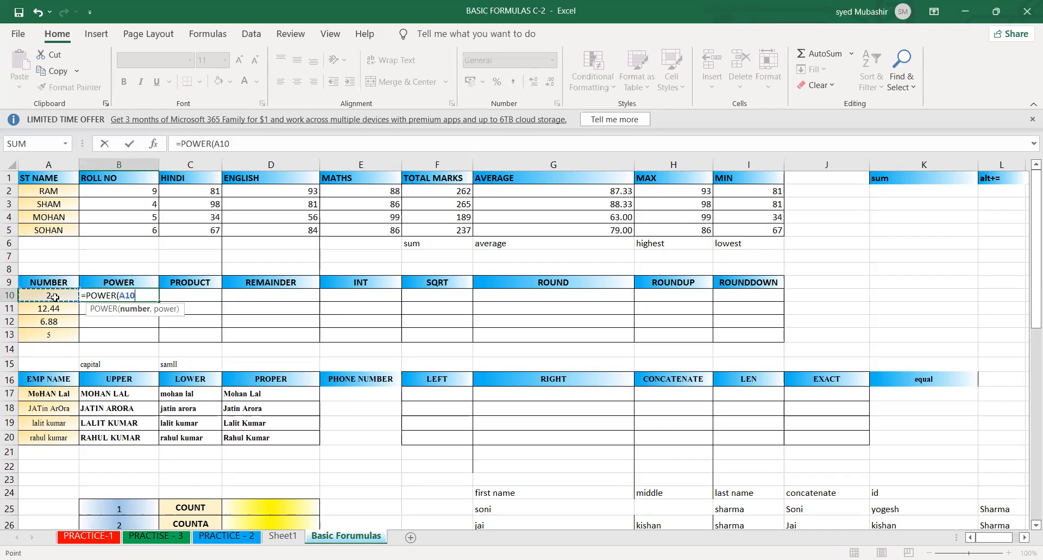
type(",")
type("5")
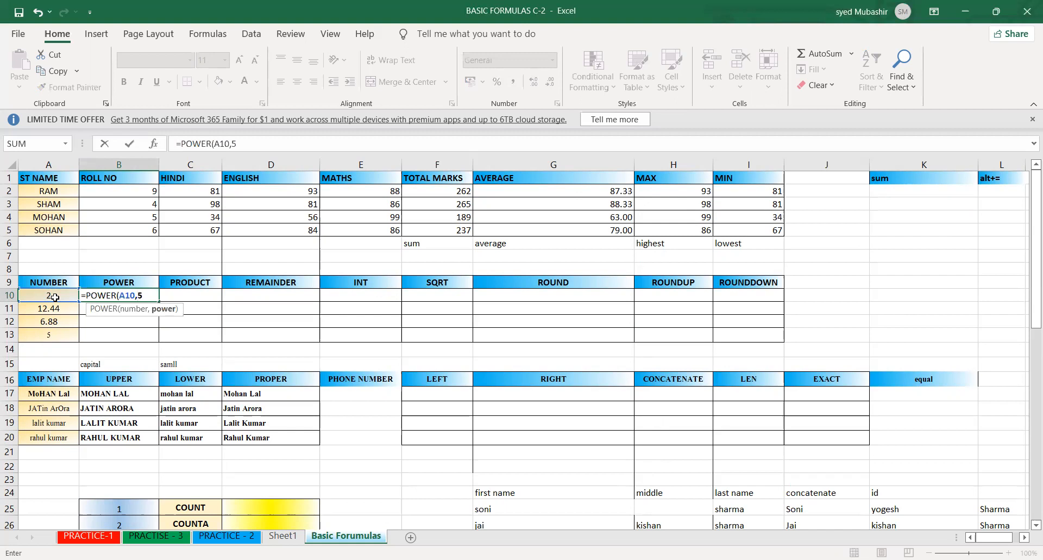
type(")")
key("Return")
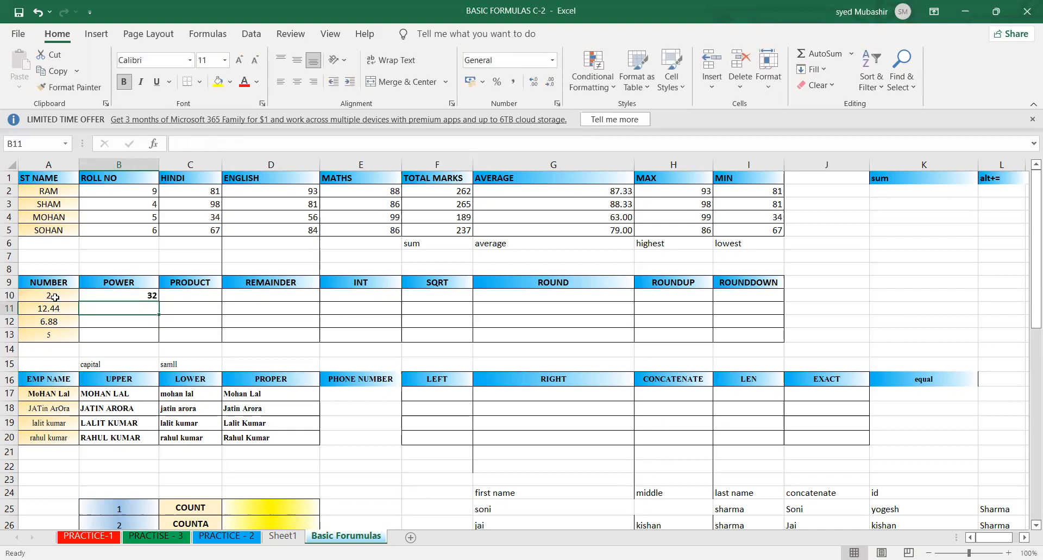
left_click(87, 294)
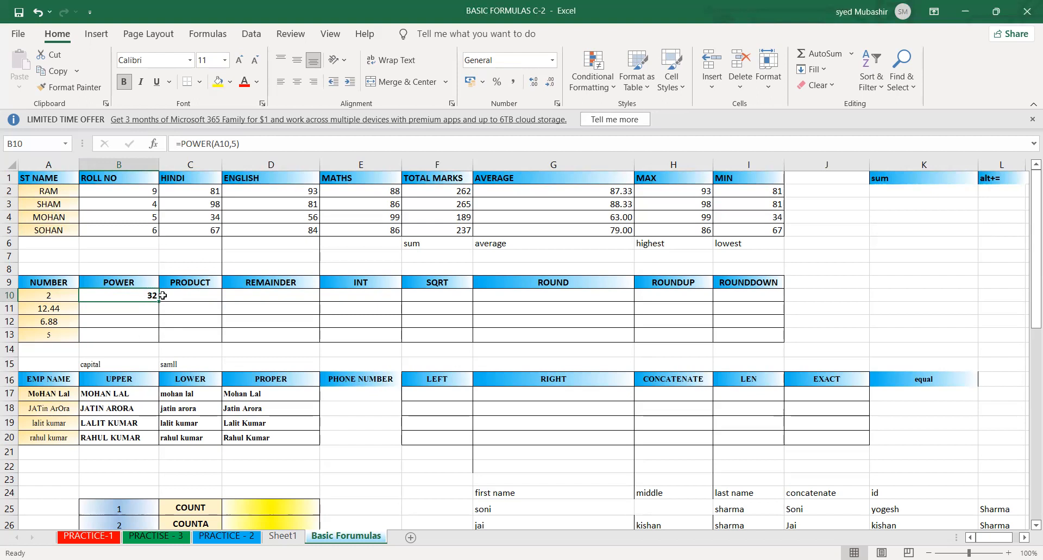
left_click_drag(159, 301, 154, 349)
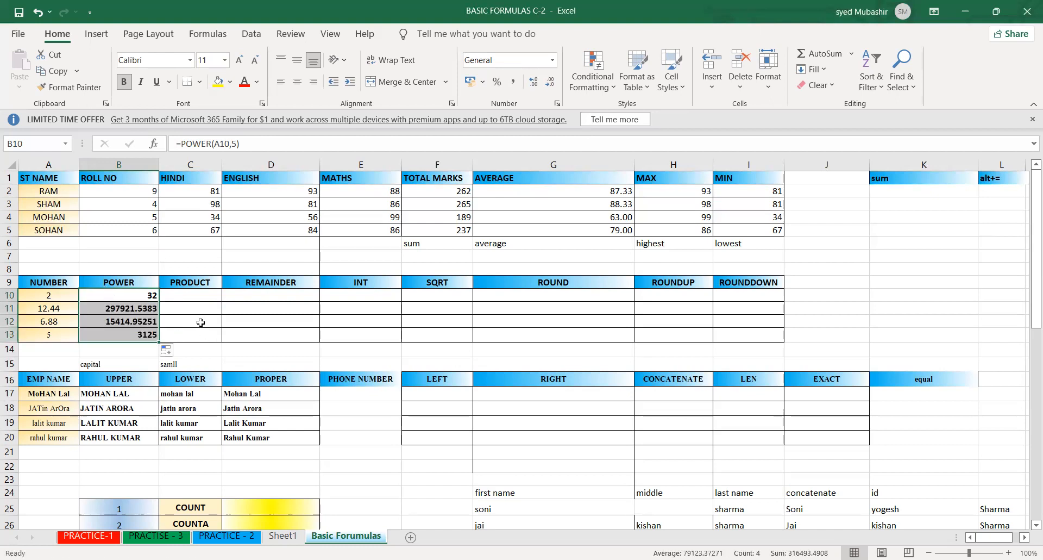
- Enter =PRODUCT(A10,5) in C10 and fill the formula down the PRODUCT column to C13
left_click(207, 282)
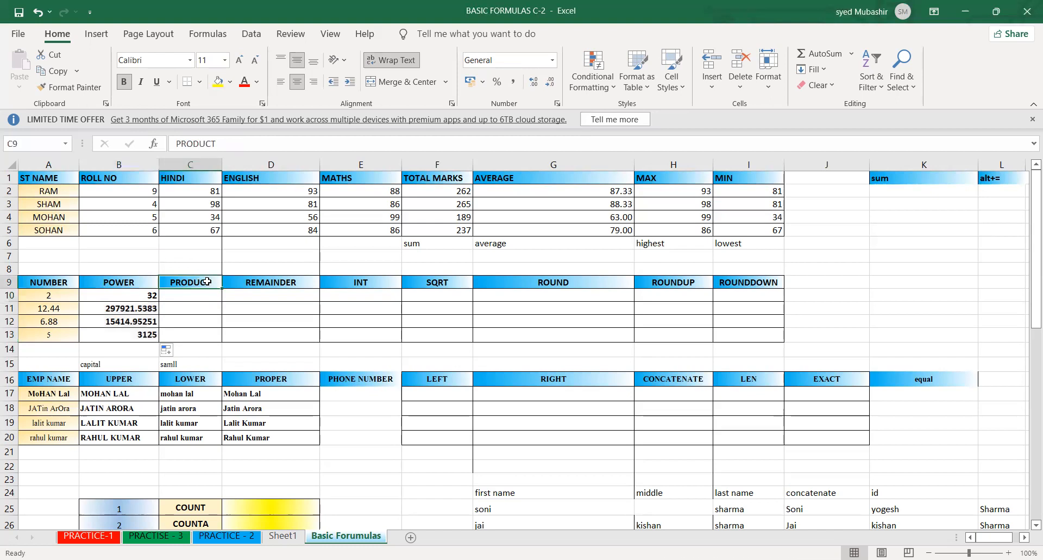
left_click(184, 299)
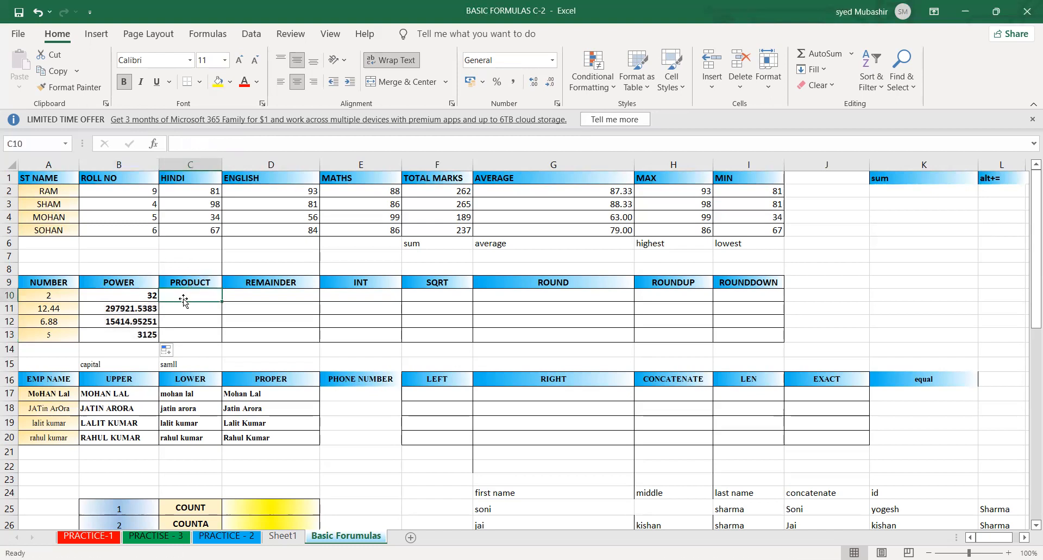
type("=")
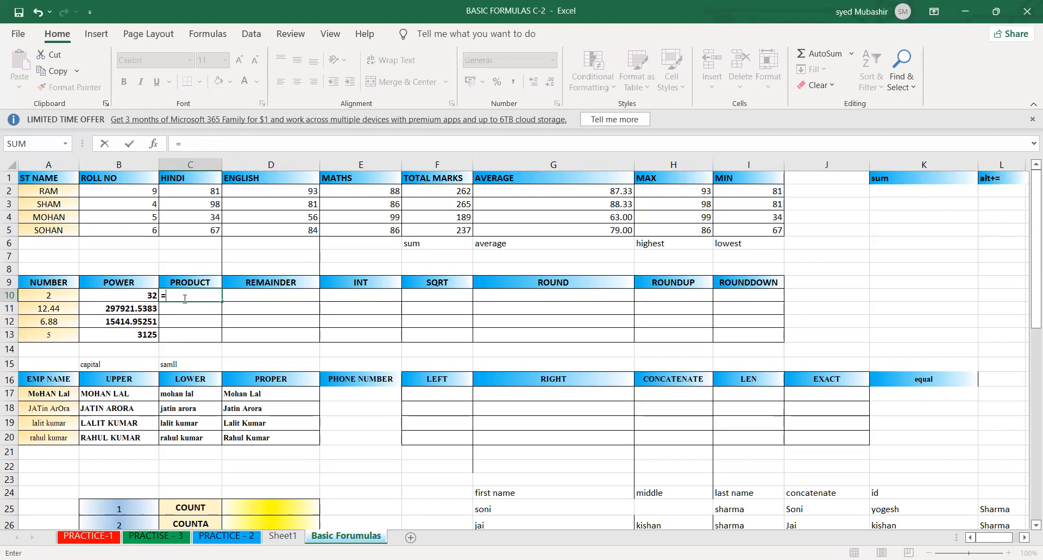
type("product")
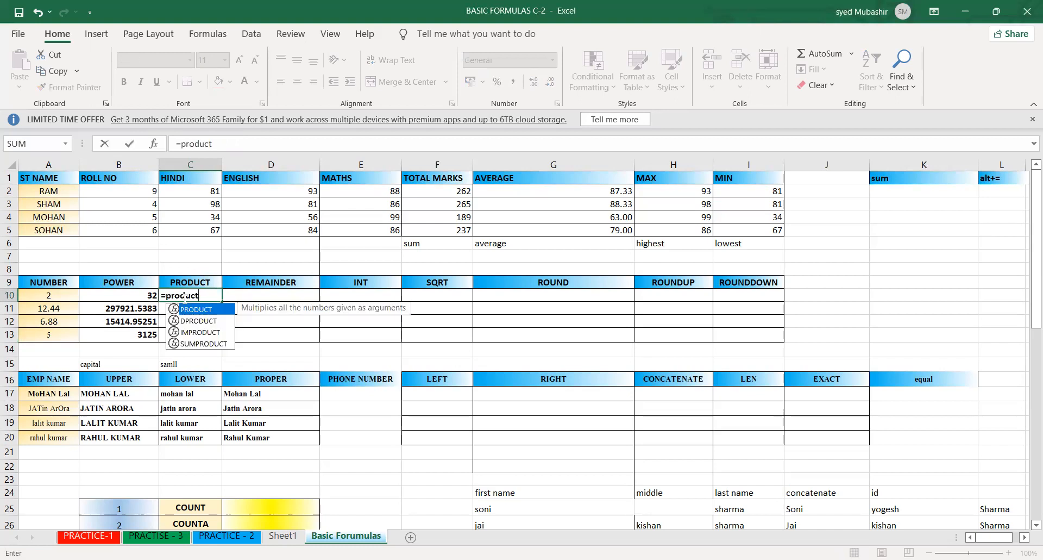
key("Tab")
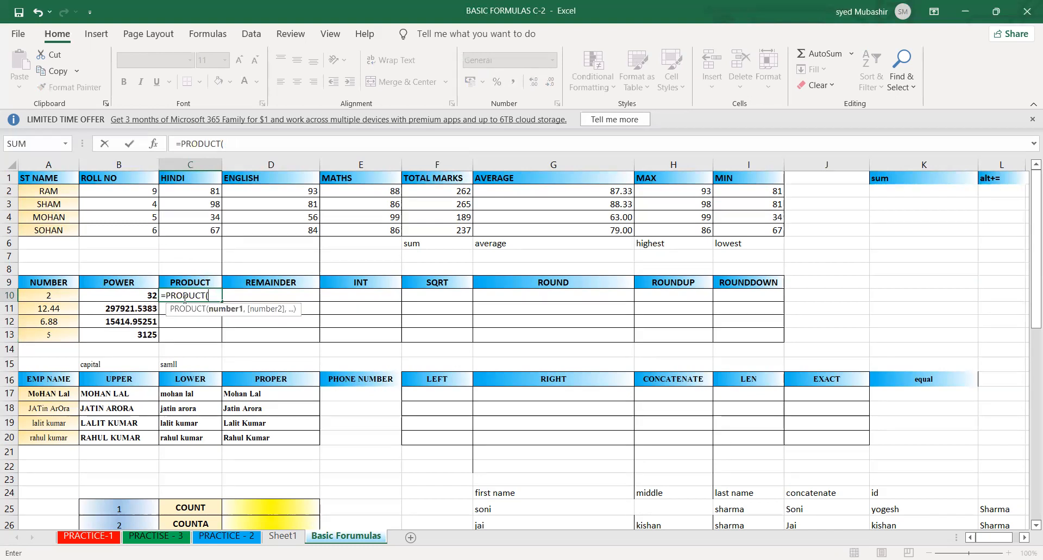
left_click(44, 296)
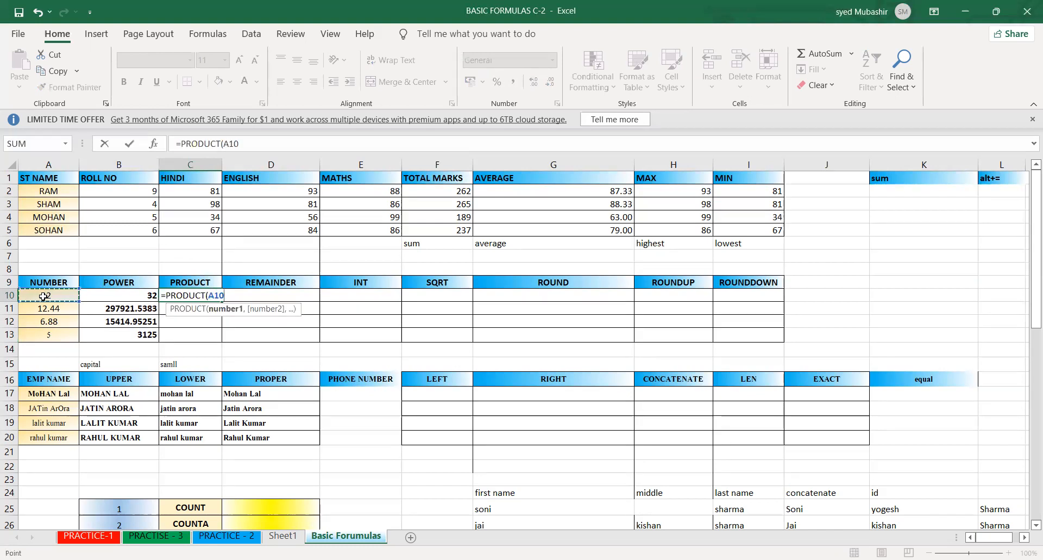
type(",5)")
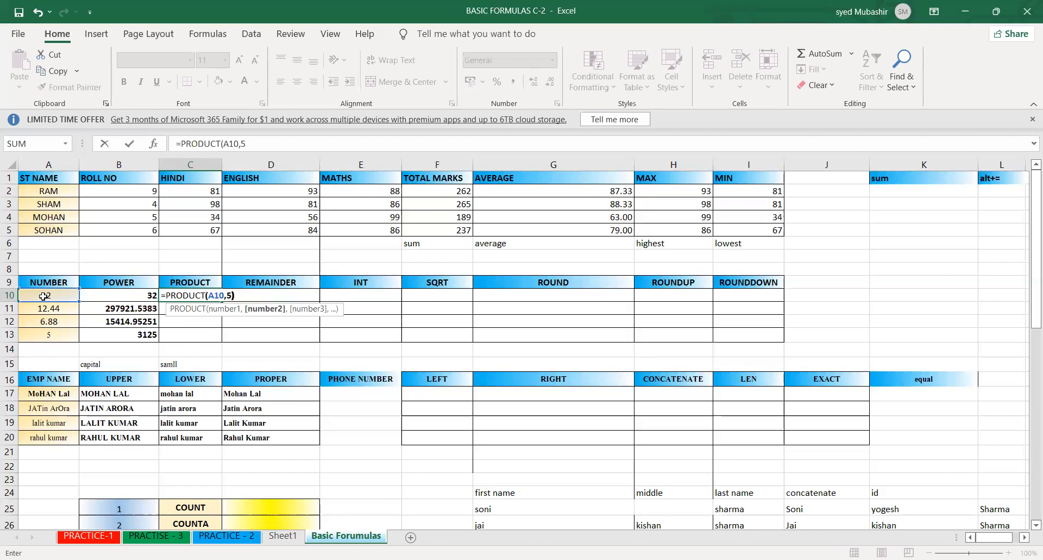
key("Return")
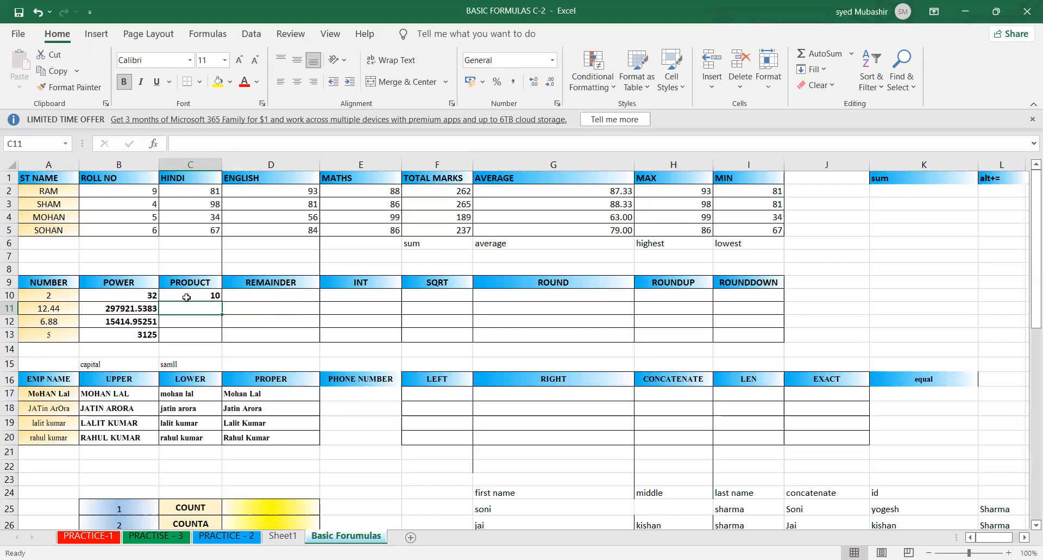
left_click(217, 298)
double_click(221, 302)
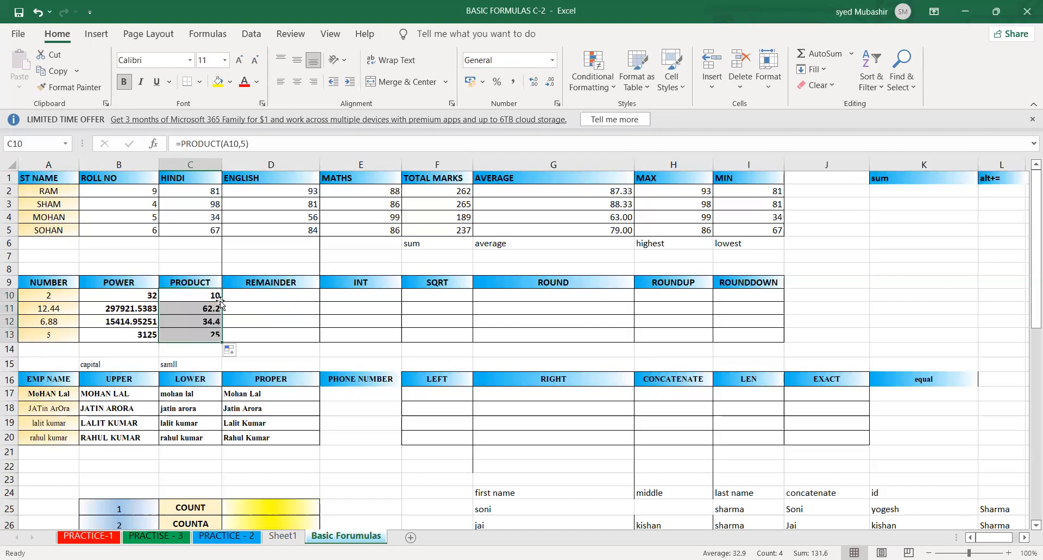
left_click(262, 298)
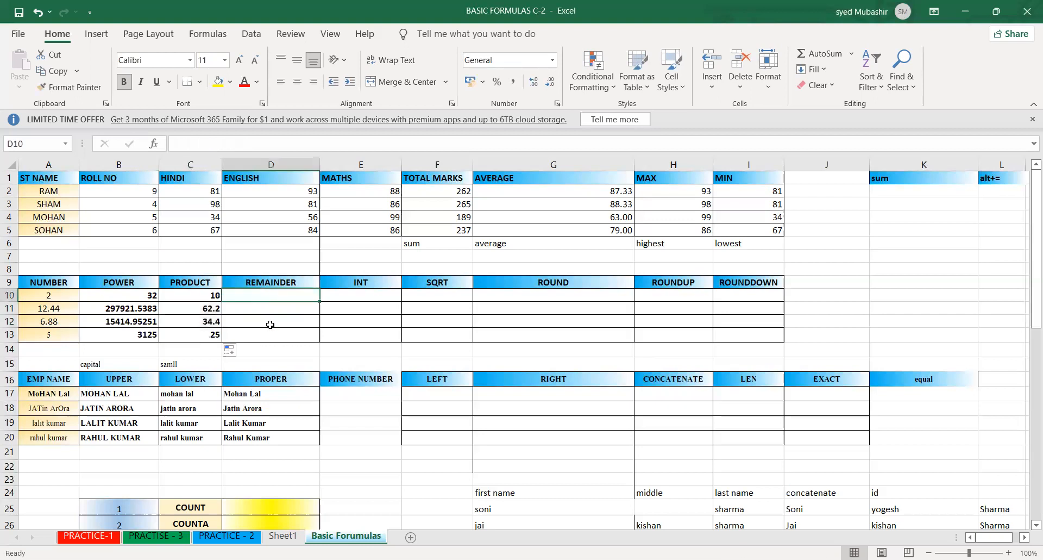
left_click(289, 320)
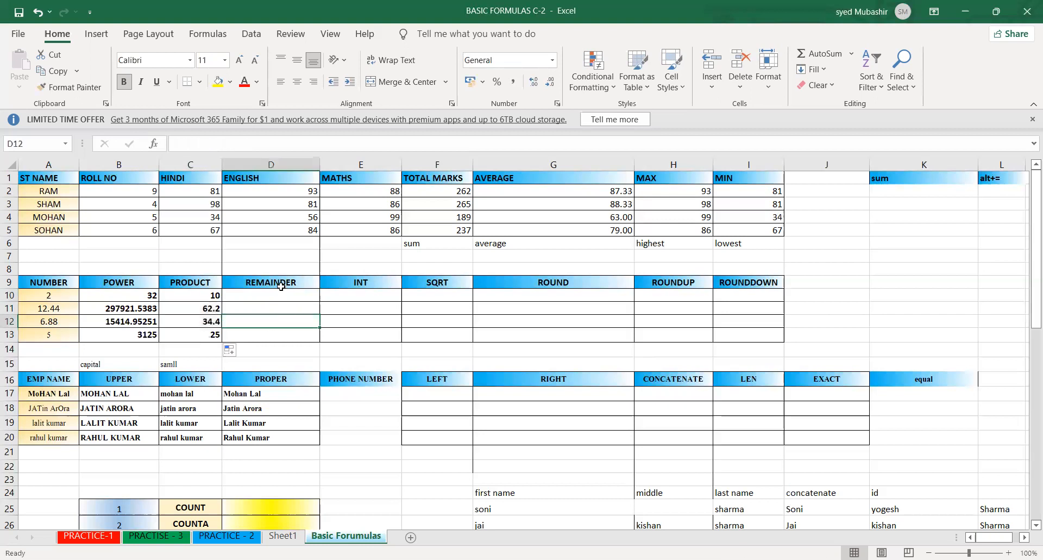
left_click(203, 293)
left_click(270, 277)
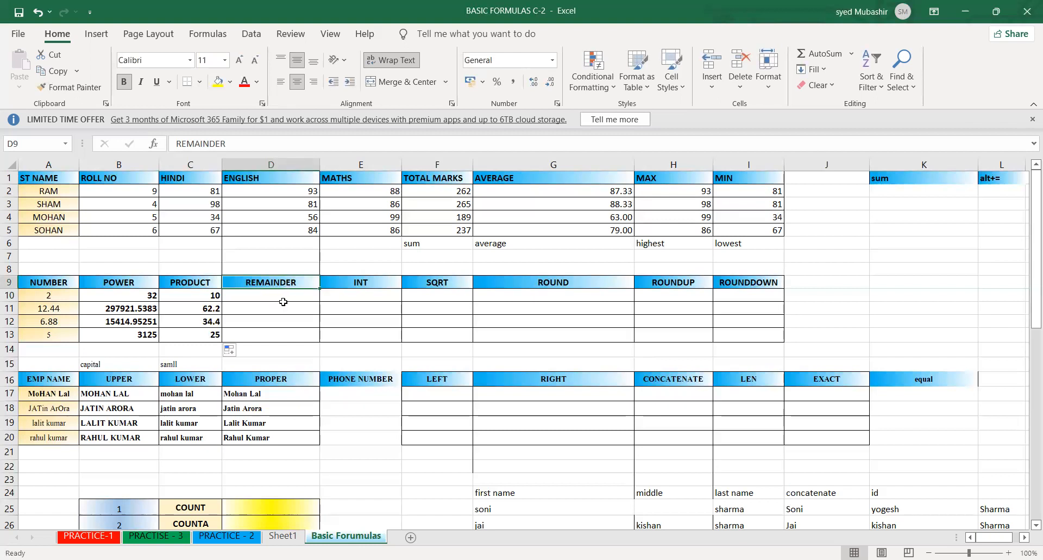
left_click(286, 299)
type("=")
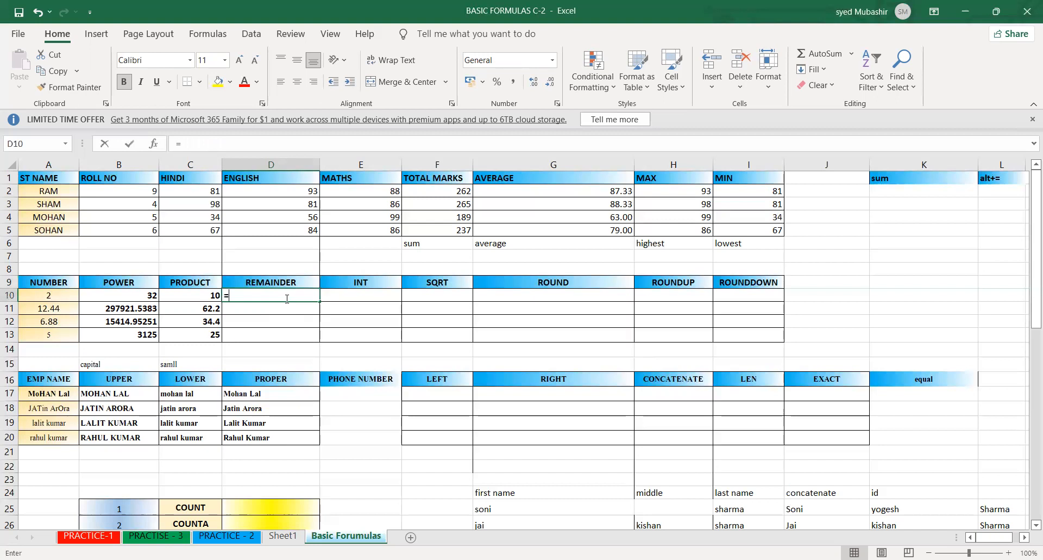
type("reminder")
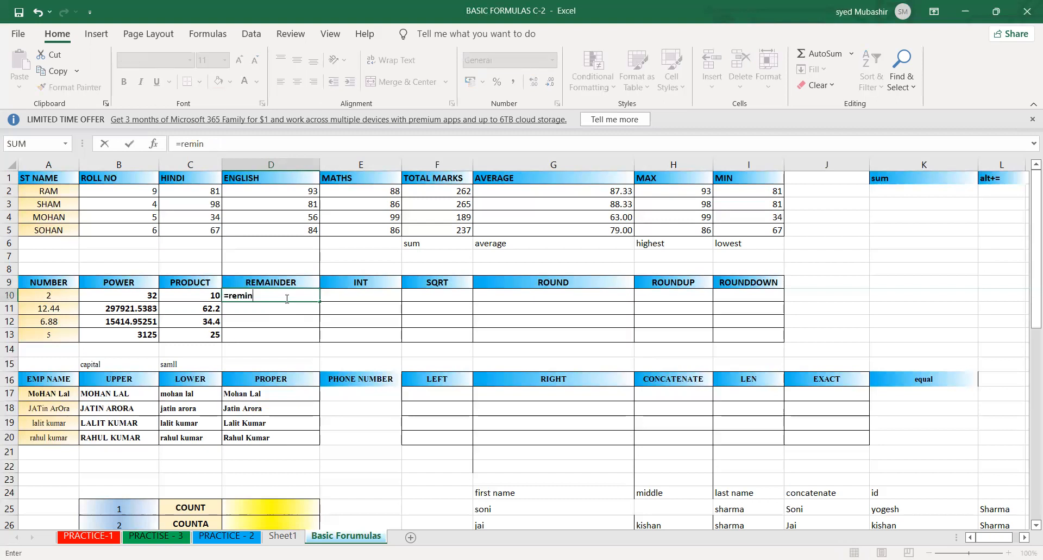
key("BackSpace")
key("BackSpace")
key("BackSpace")
key("BackSpace")
key("BackSpace")
key("BackSpace")
key("BackSpace")
key("BackSpace")
key("BackSpace")
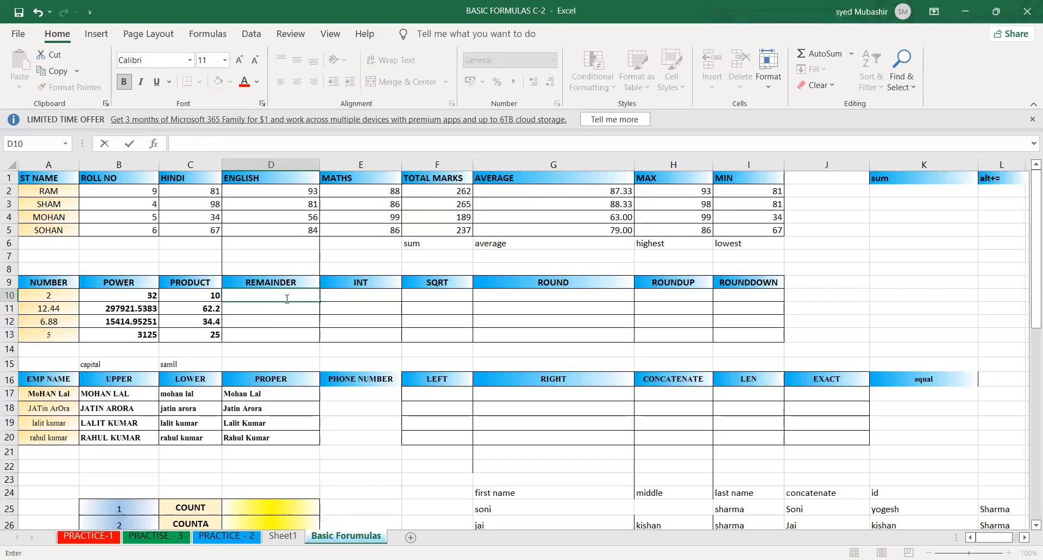
- Enter the note mod in D8 above the REMAINDER heading
left_click(269, 266)
type("mod")
key("Return")
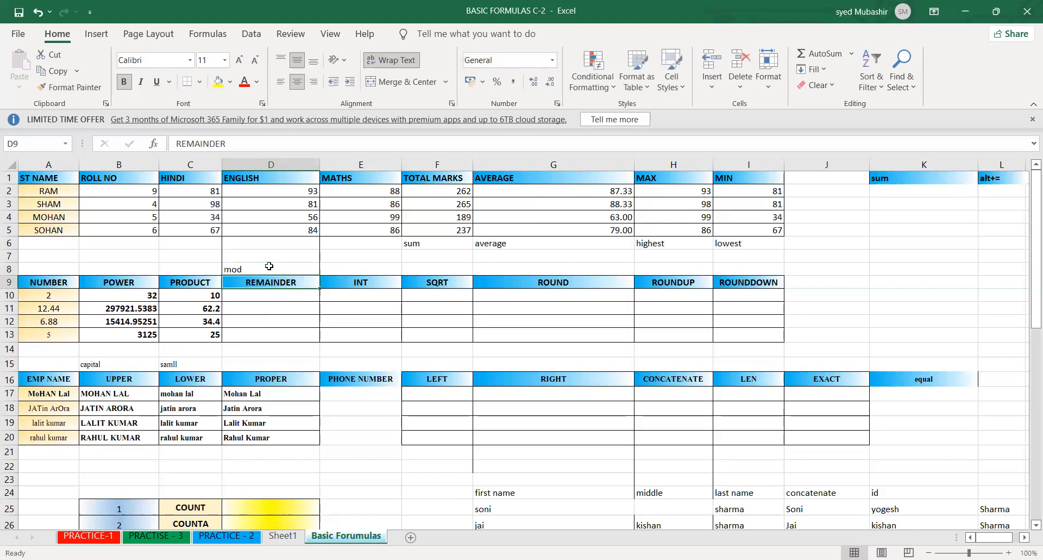
- Enter =MOD(C10,3) in D10 and fill the formula down the REMAINDER column to D13
left_click(202, 295)
left_click_drag(221, 301, 212, 336)
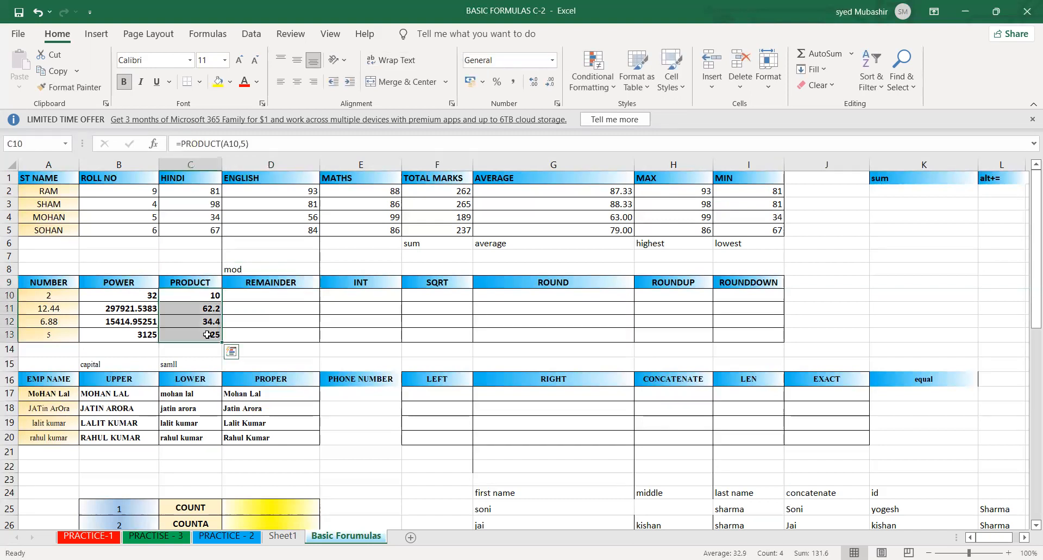
left_click(236, 294)
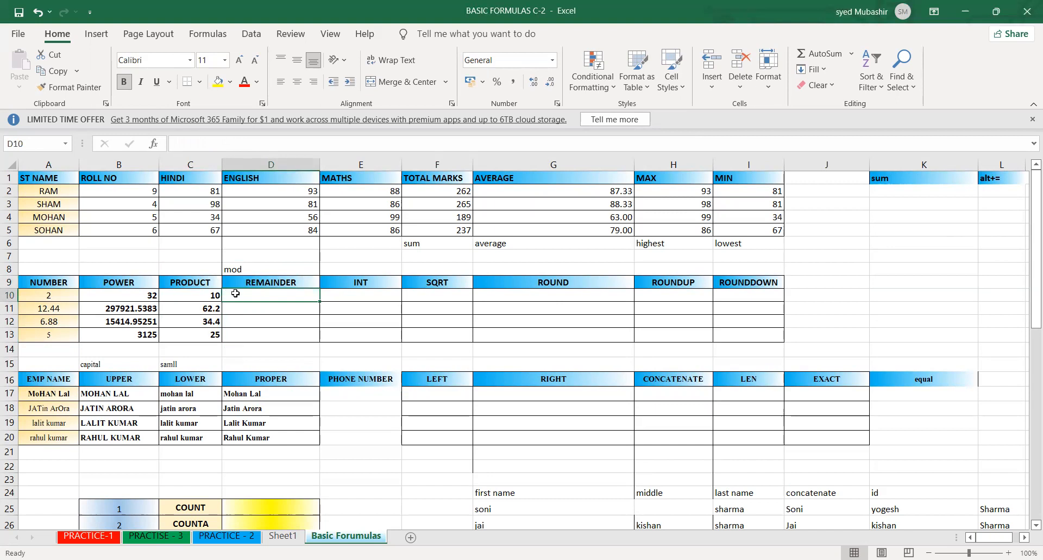
type("=")
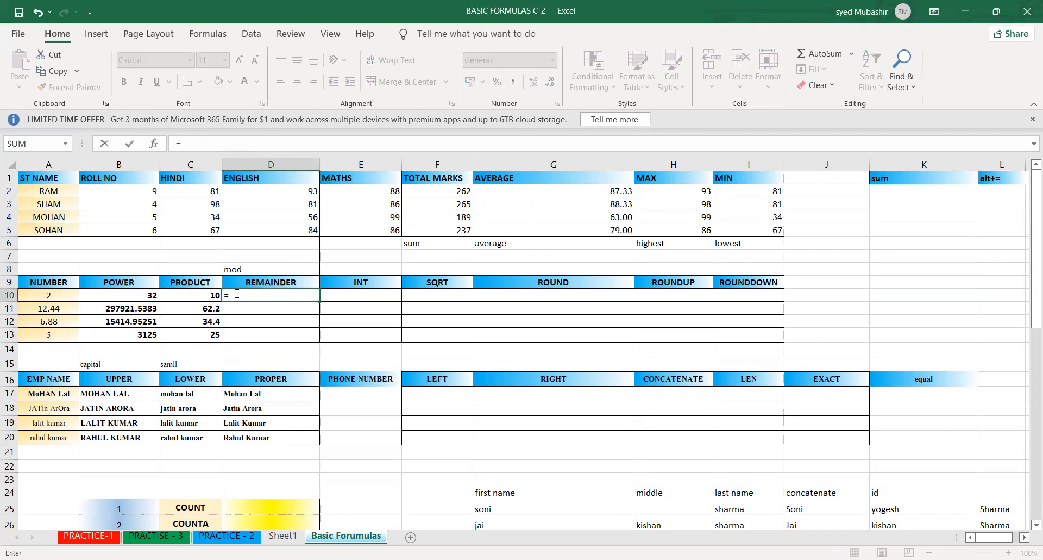
type("mod")
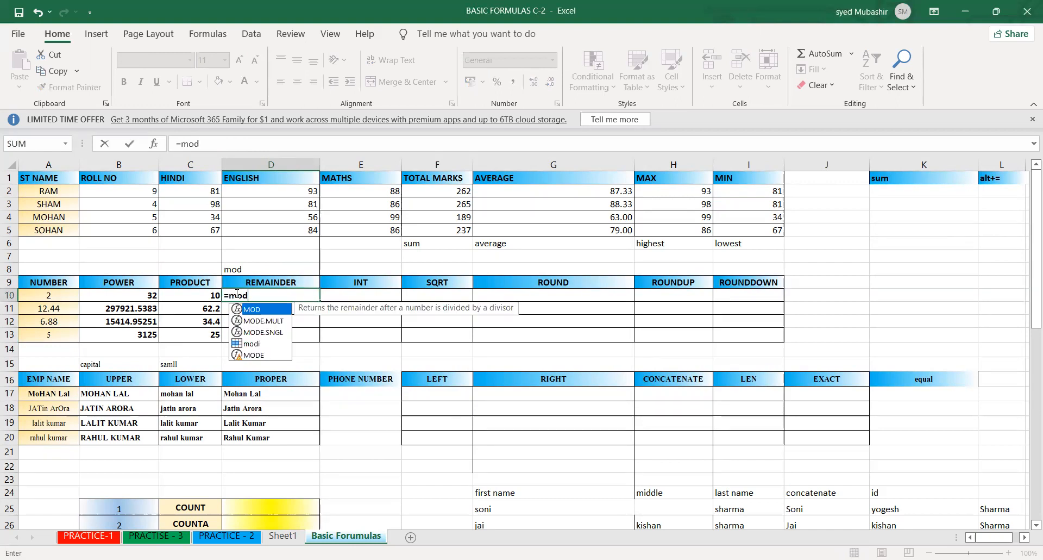
key("Tab")
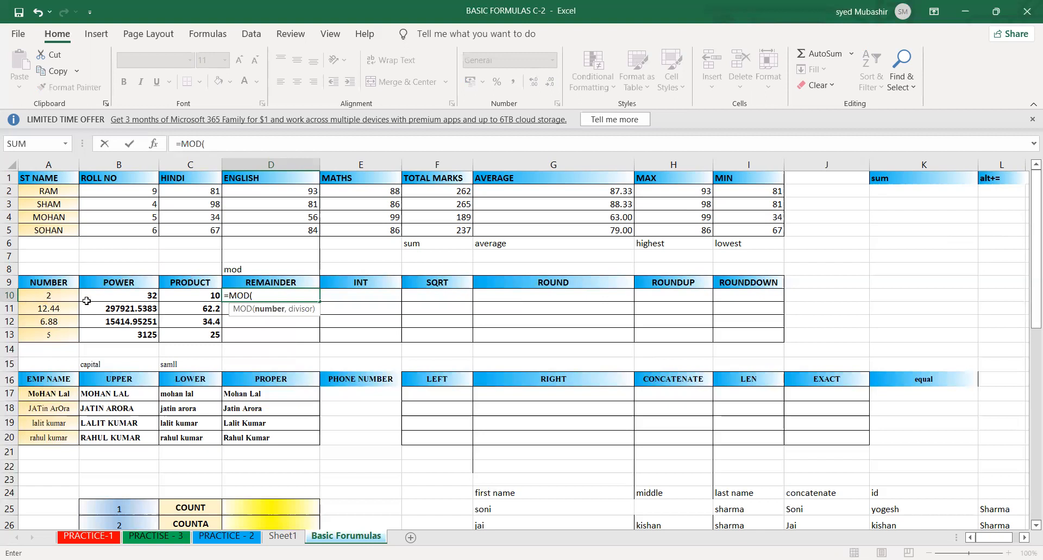
left_click(182, 295)
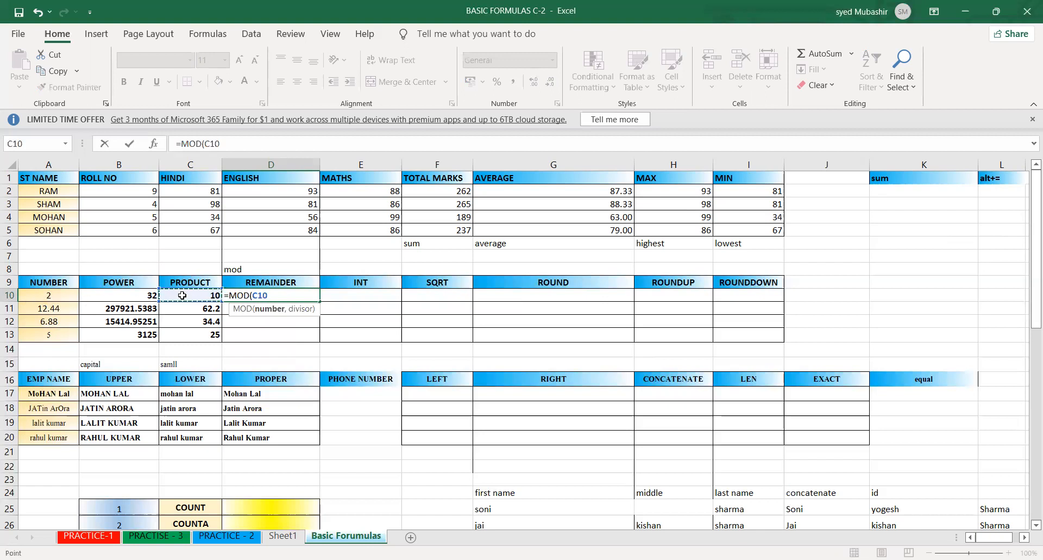
type(",3")
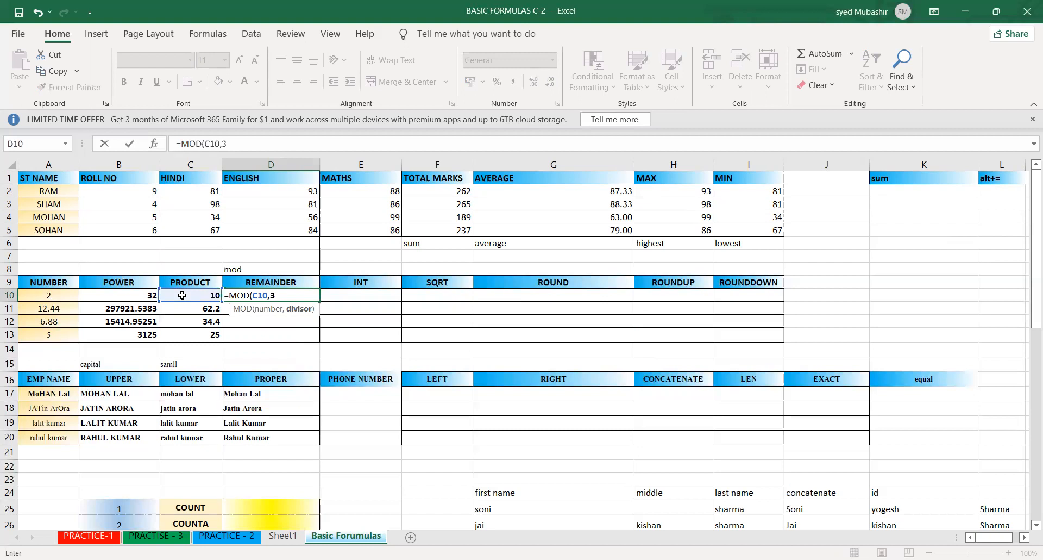
key("Return")
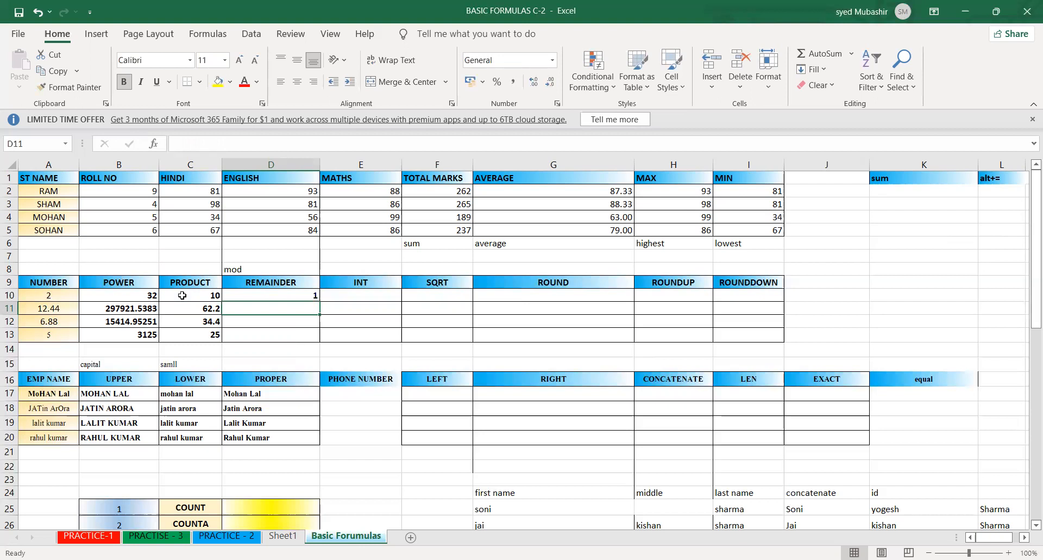
left_click(286, 294)
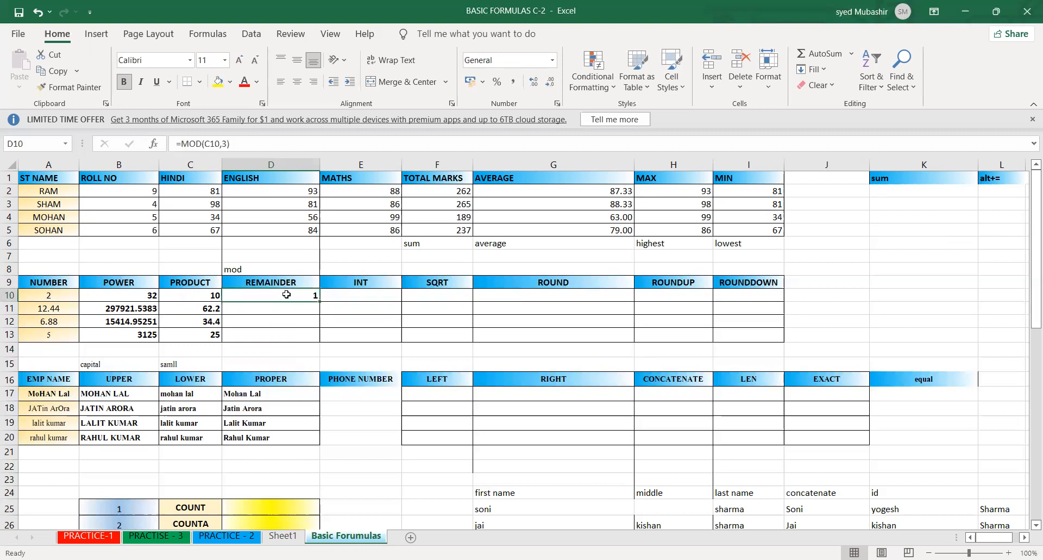
double_click(318, 298)
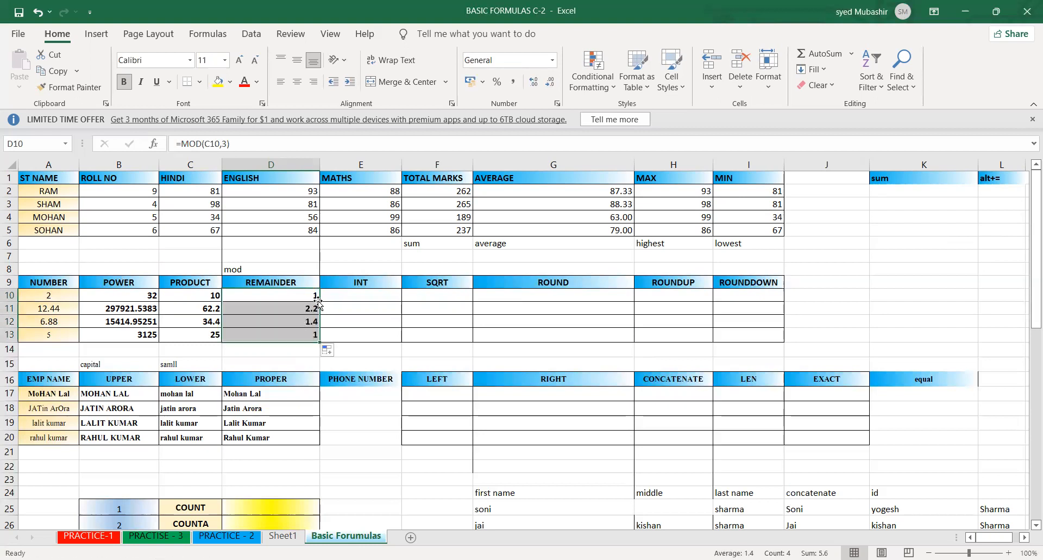
left_click(348, 322)
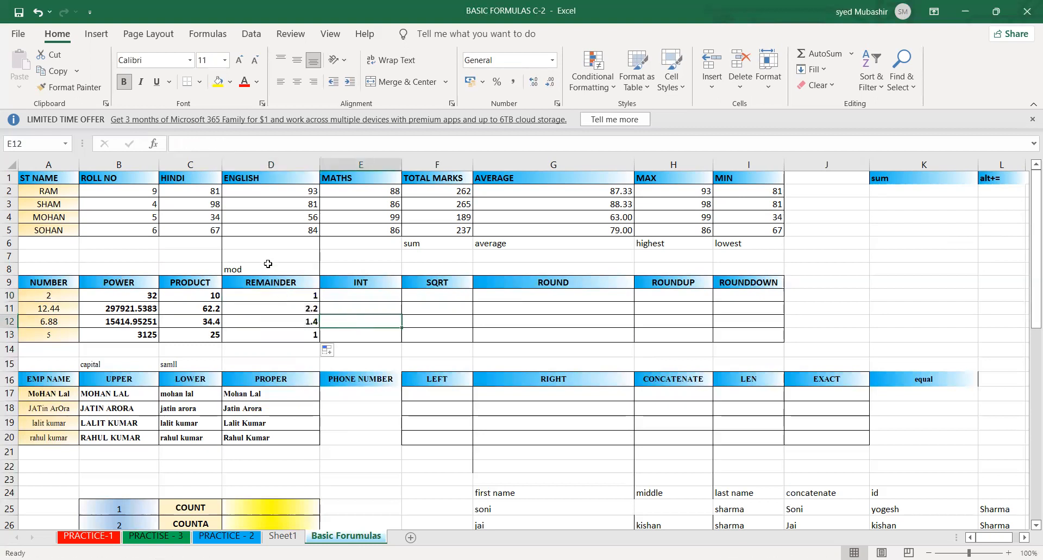
- Try the division =10/3 in E8 above the INT heading, compare it with the REMAINDER column, and clear the cell
left_click(270, 297)
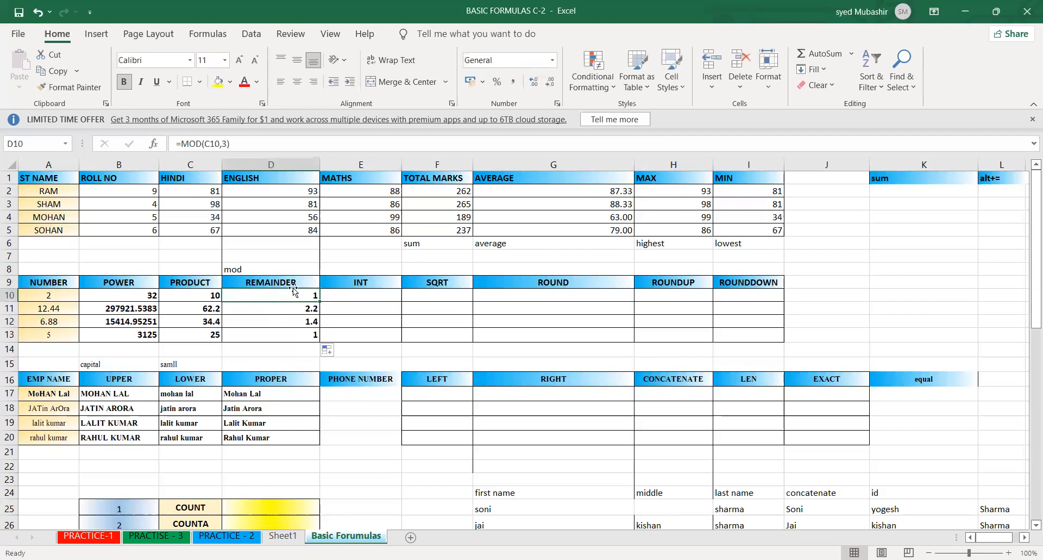
left_click(337, 270)
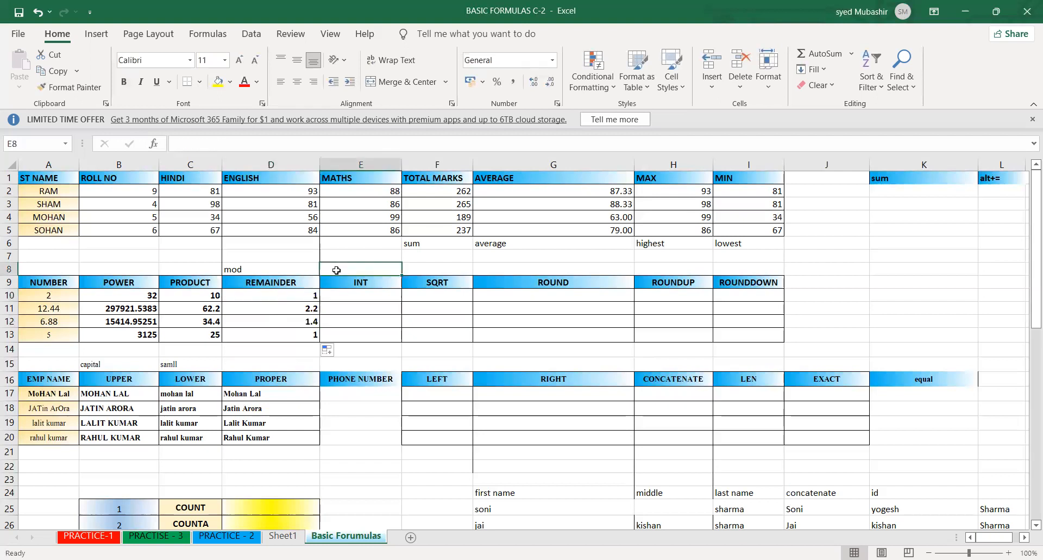
type("=1")
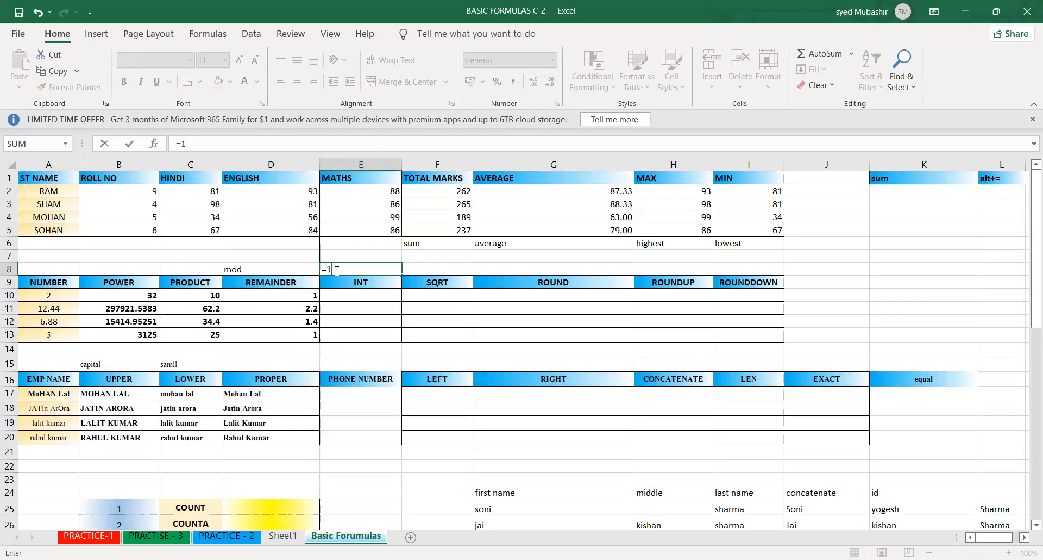
type("0/3")
key("Return")
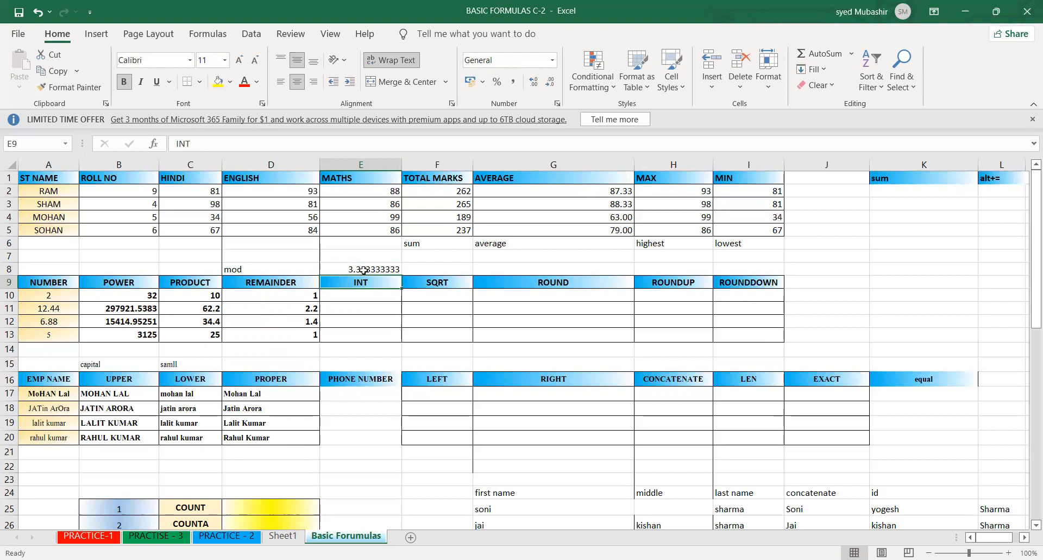
left_click(382, 268)
left_click_drag(289, 294, 293, 334)
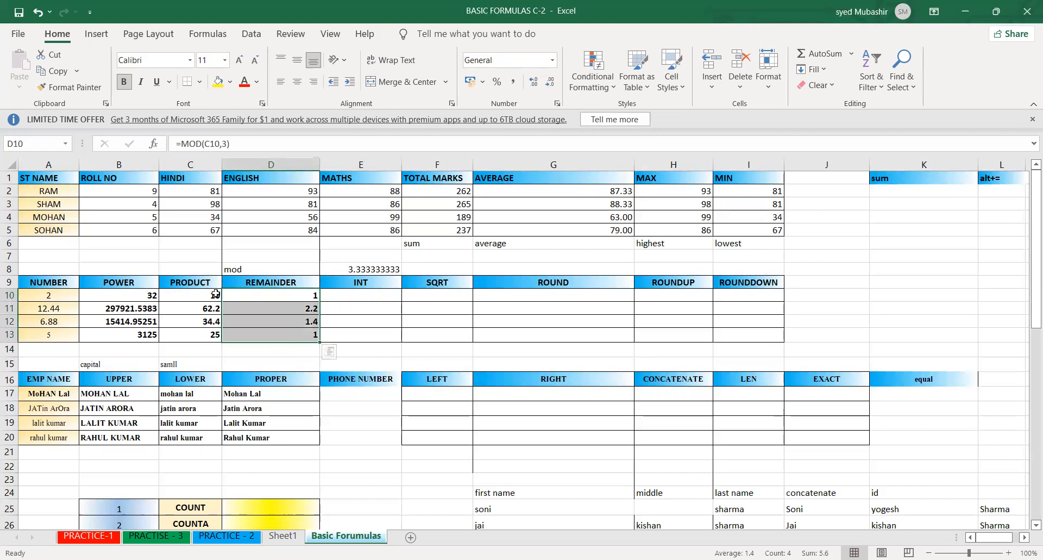
left_click(261, 270)
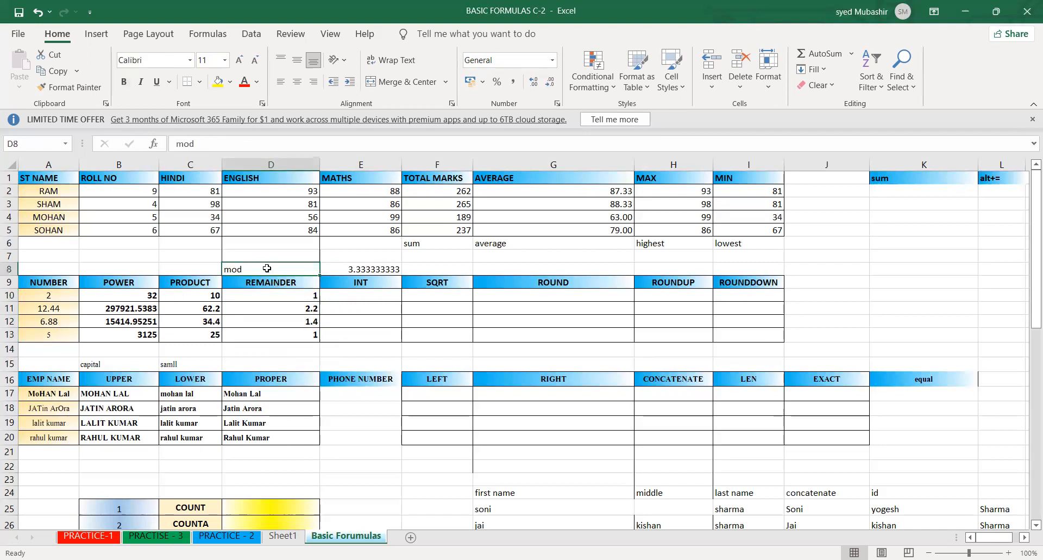
left_click(272, 295)
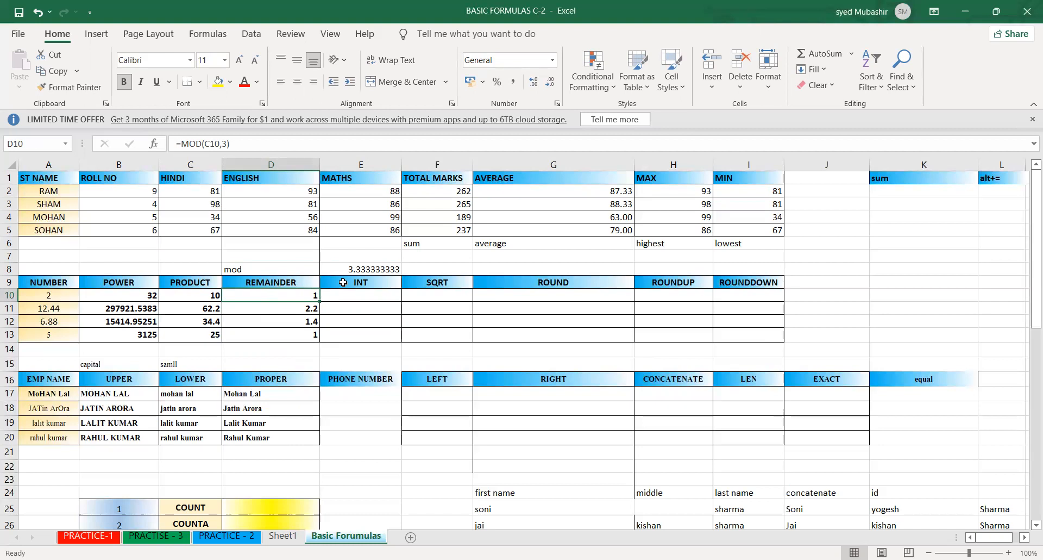
left_click(349, 267)
key("Delete")
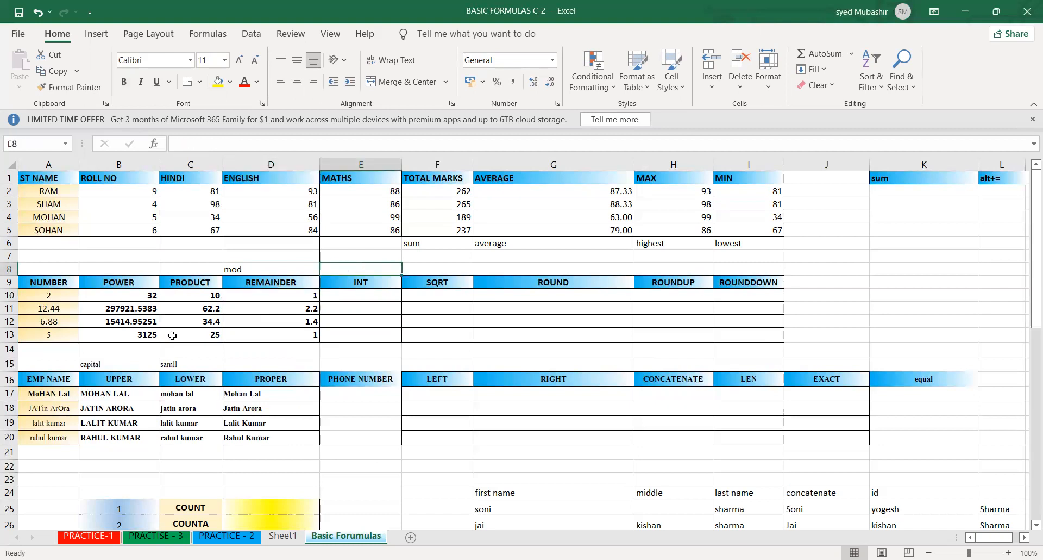
- Examine the decimal results and formulas of the POWER column in B10 to B13
left_click(82, 376)
left_click_drag(121, 295, 121, 332)
left_click(136, 313)
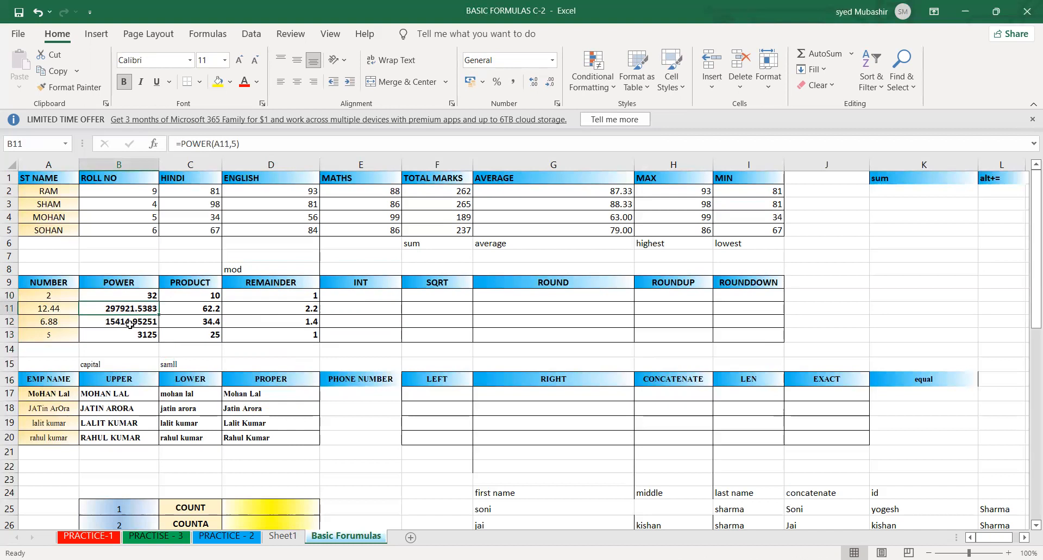
left_click(130, 324)
left_click(131, 341)
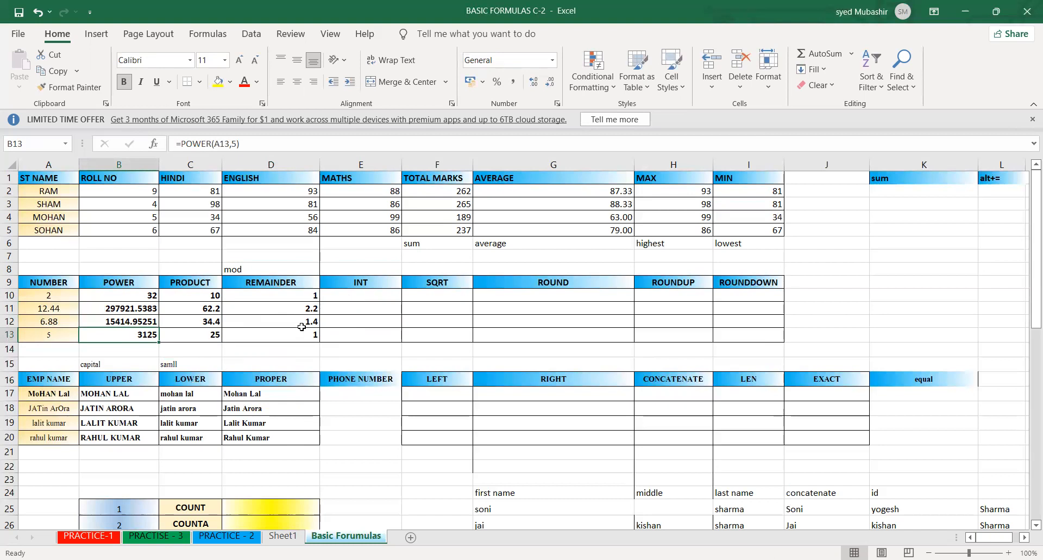
left_click(156, 309)
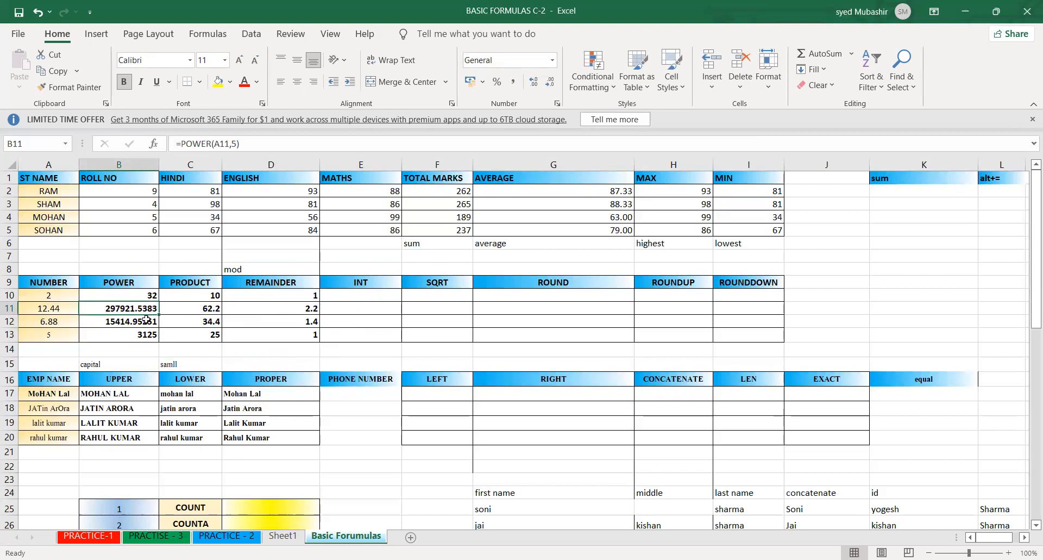
left_click_drag(134, 293, 137, 333)
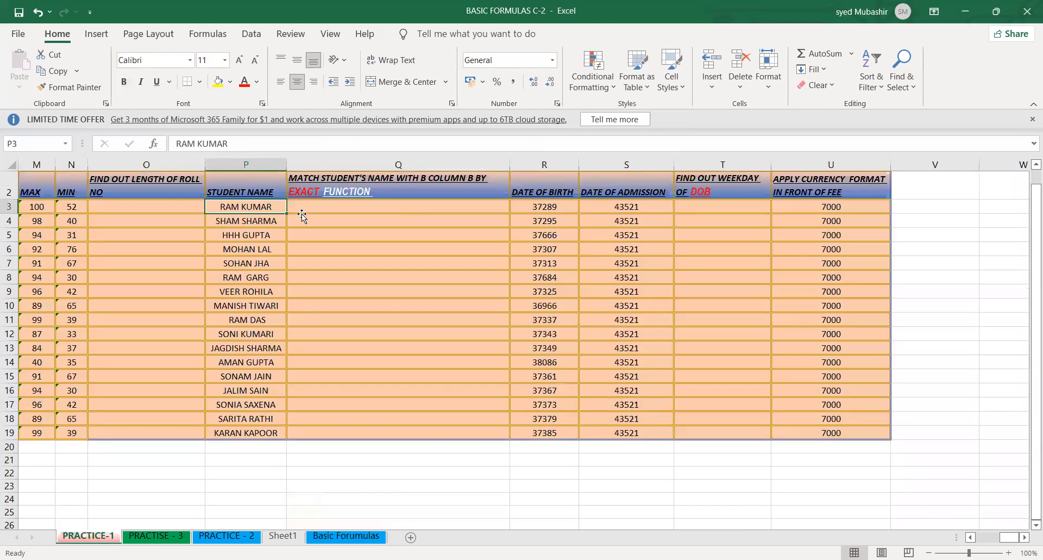
- On the PRACTICE-1 sheet, reduce the first average mark in L3 to six decimal places
left_click(302, 215)
key("Left")
key("Left")
key("Left")
key("Left")
key("Left")
key("Left")
key("Left")
key("Left")
key("Left")
key("Left")
key("Left")
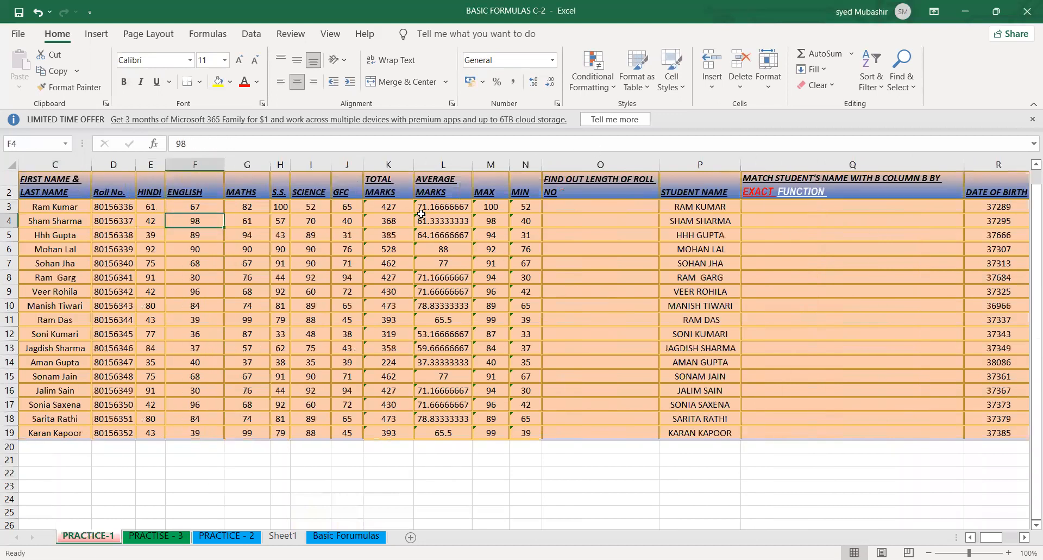
left_click(427, 206)
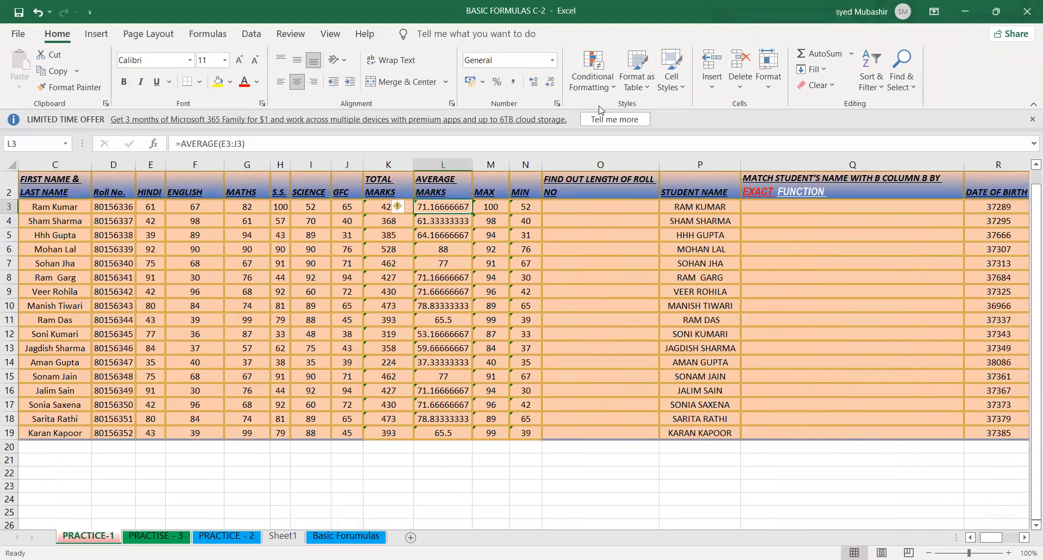
left_click(536, 84)
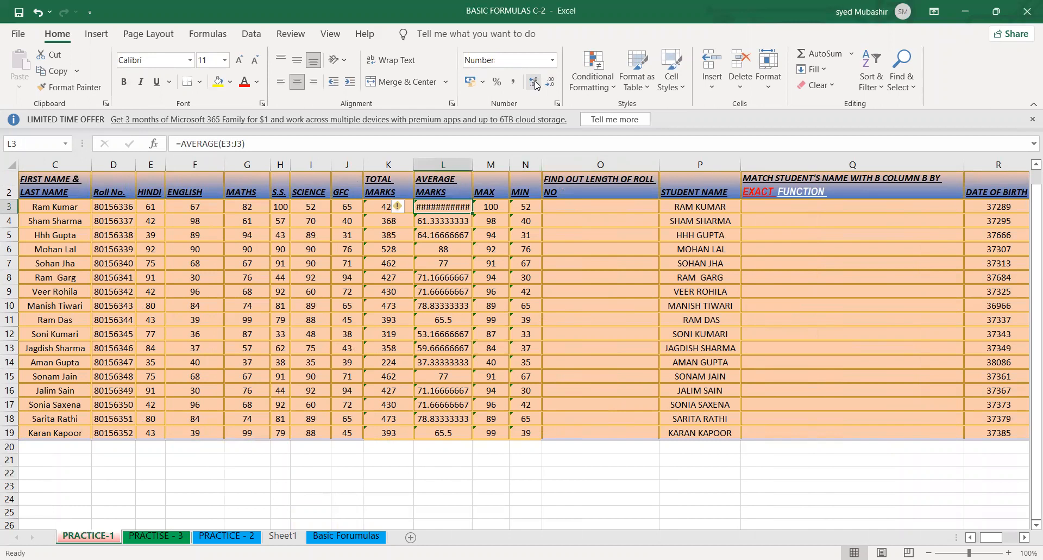
key("ctrl+z")
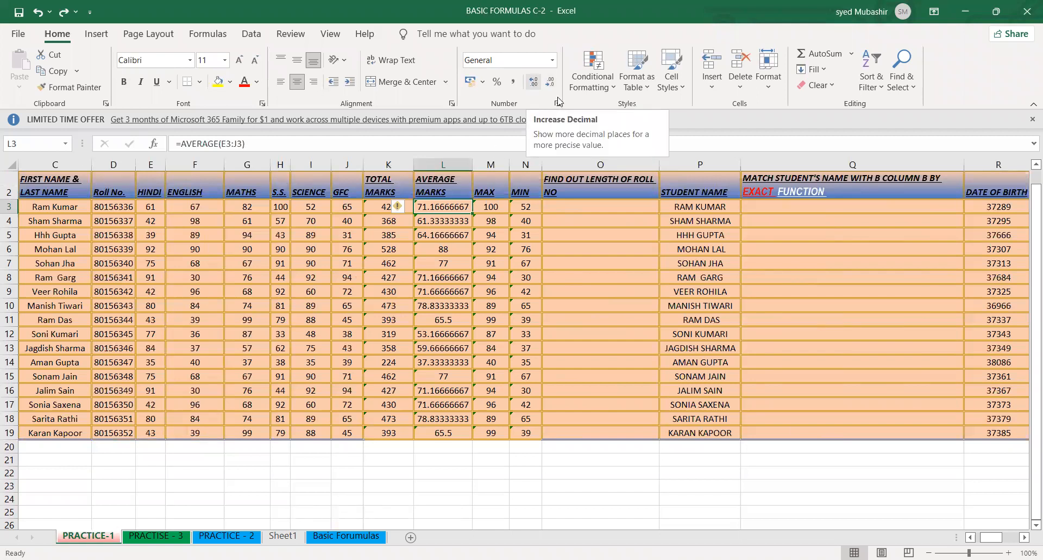
left_click(550, 82)
left_click(550, 83)
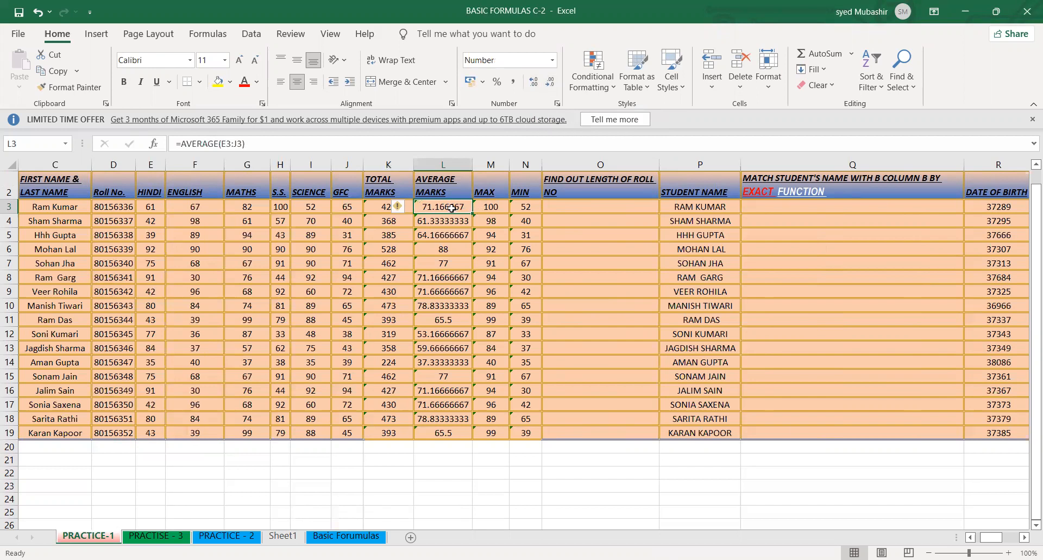
- Reduce the average marks in L3 to L19 to one decimal place
key("shift+Down")
key("shift+Down")
key("shift+Down")
key("shift+Down")
key("shift+Down")
key("shift+Down")
key("shift+Down")
key("shift+Down")
key("shift+Down")
key("shift+Down")
key("shift+Down")
key("shift+Down")
key("shift+Down")
key("shift+Down")
key("shift+Down")
key("shift+Down")
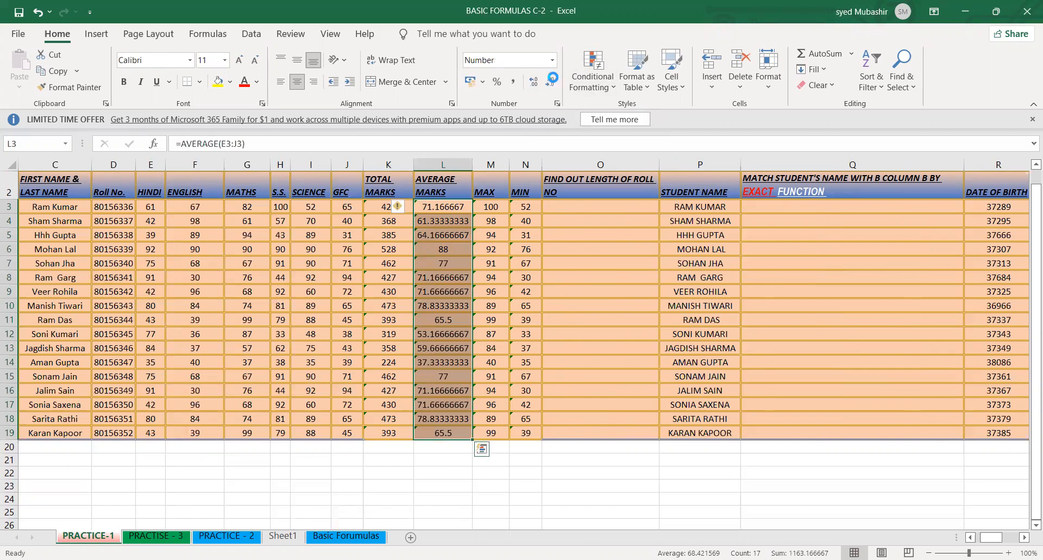
left_click(552, 82)
left_click(553, 82)
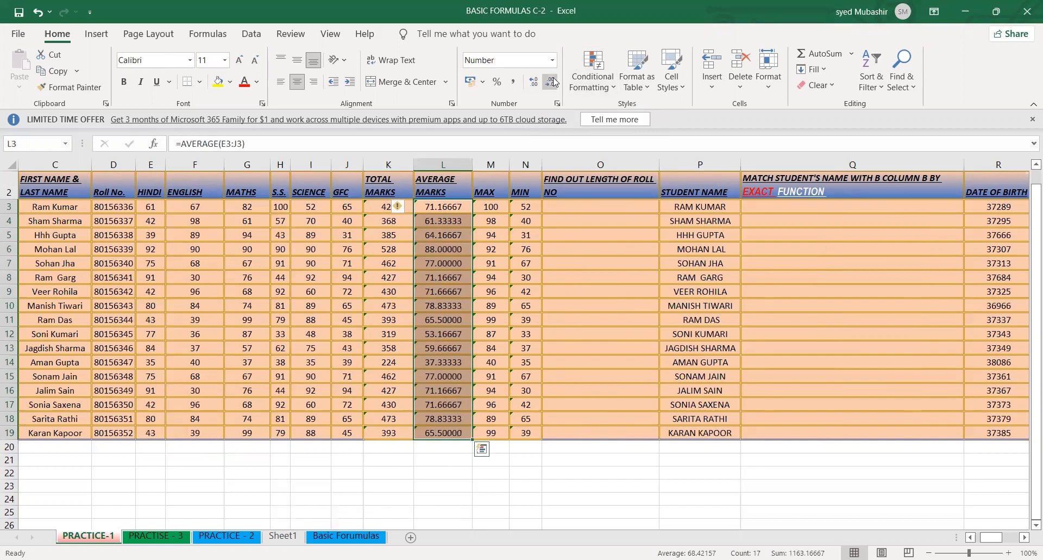
left_click(553, 82)
left_click(553, 82)
left_click(554, 82)
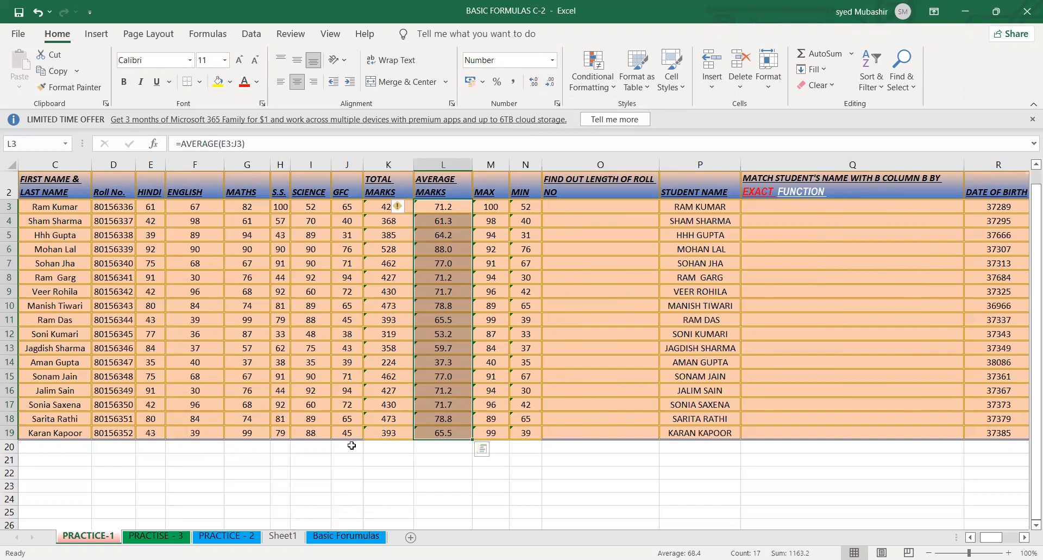
- On the Basic Forumulas sheet, enter =INT(B10) in E10 to get the integer part of the first POWER result
left_click(330, 536)
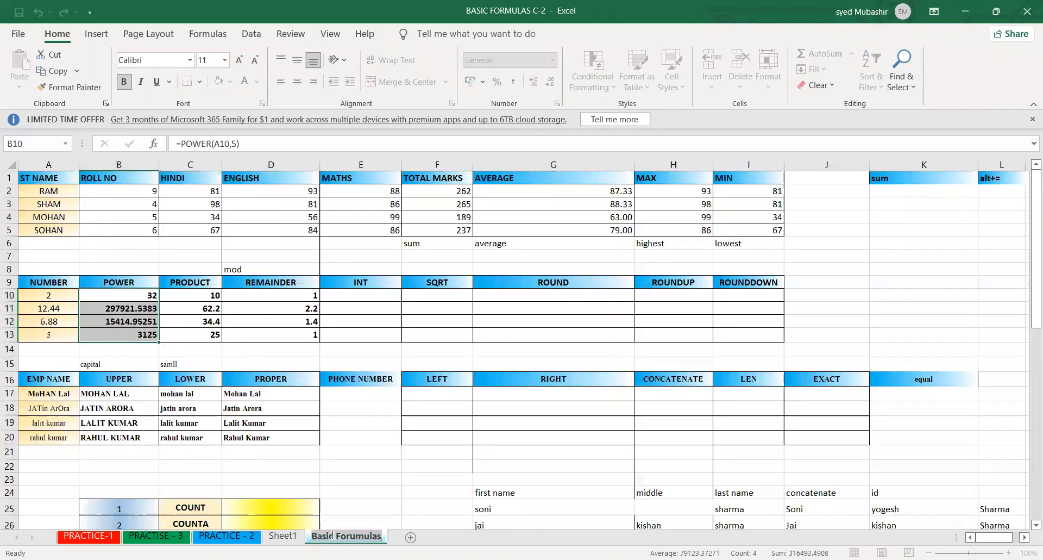
left_click(191, 293)
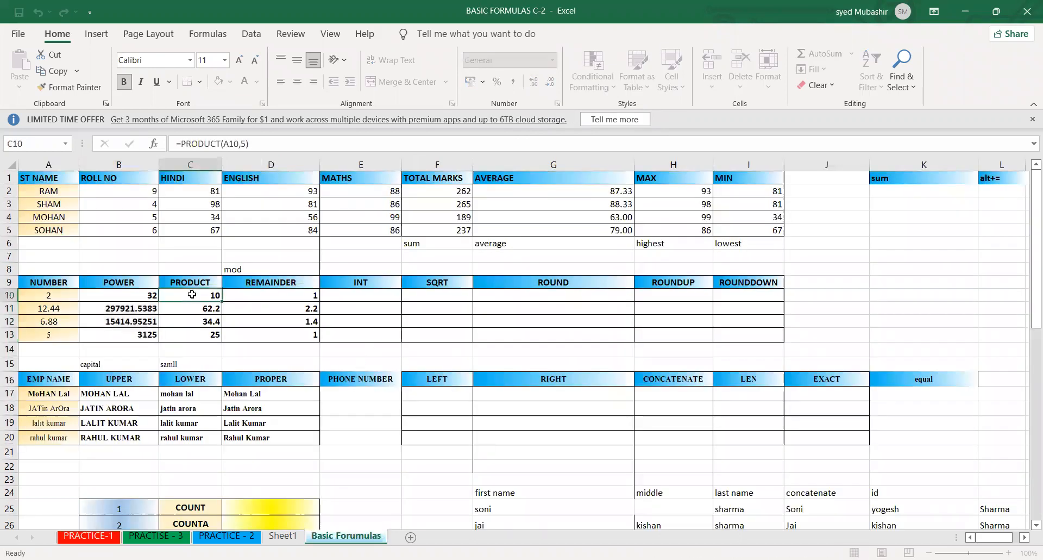
left_click_drag(128, 298, 134, 326)
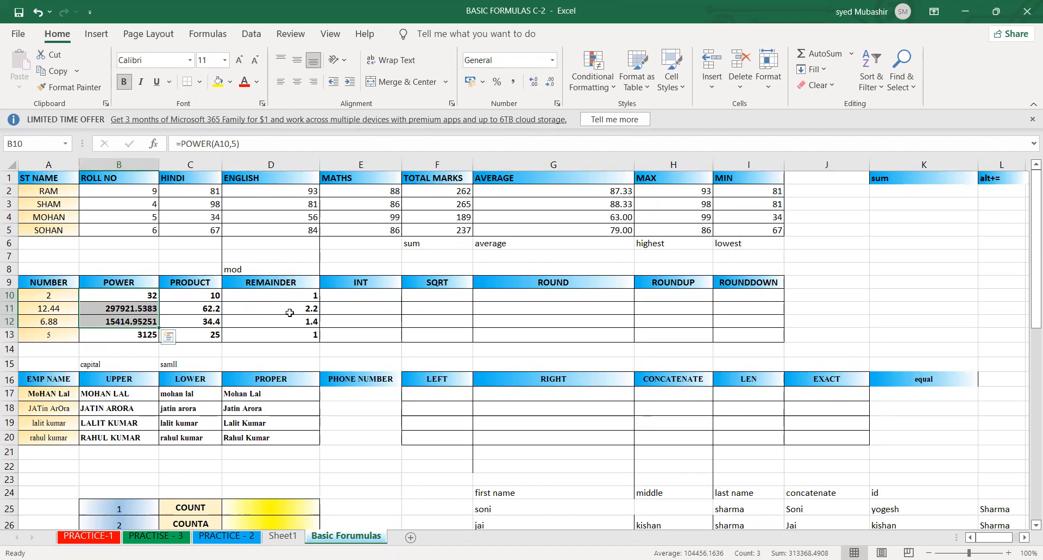
key("Right")
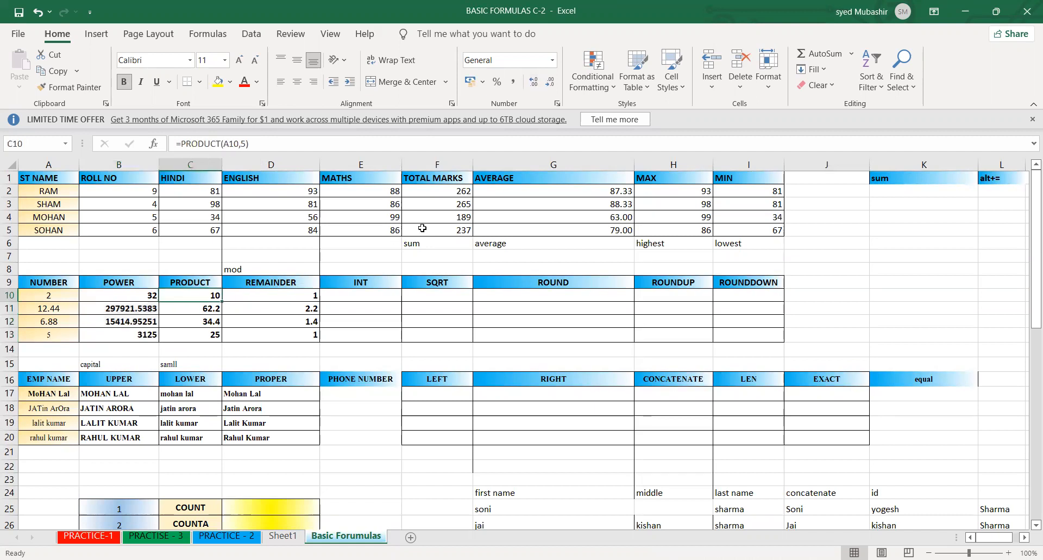
left_click(379, 295)
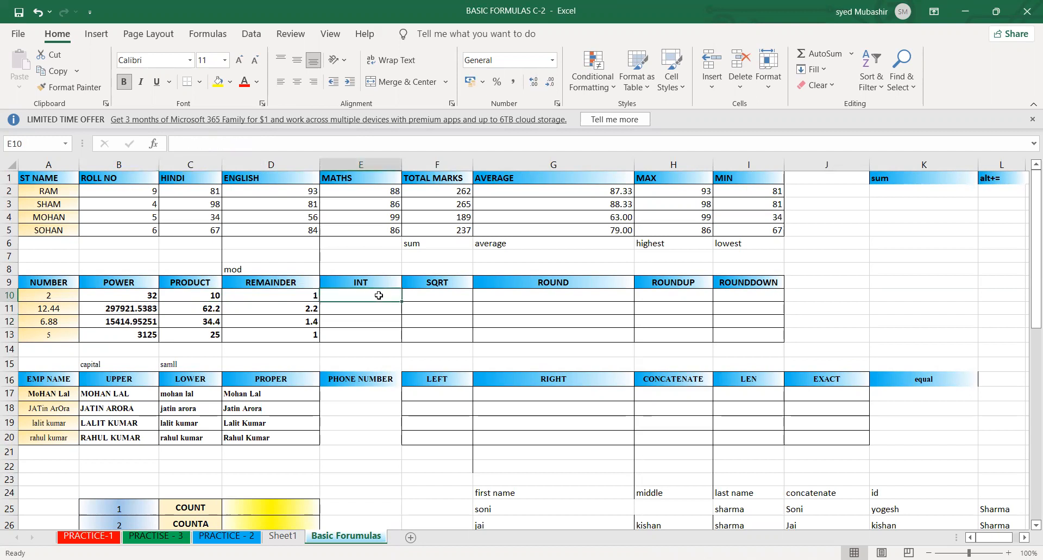
type("=")
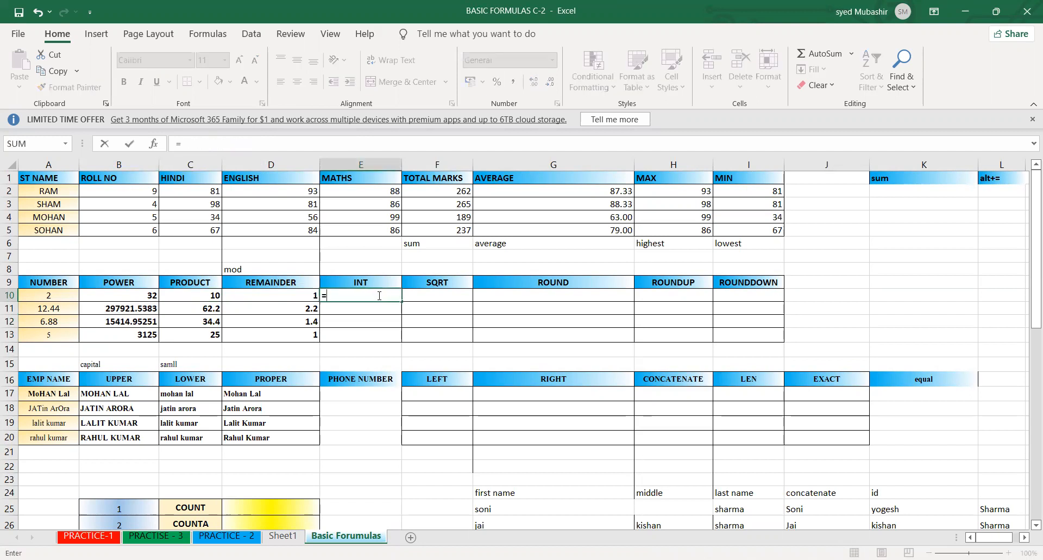
type("int")
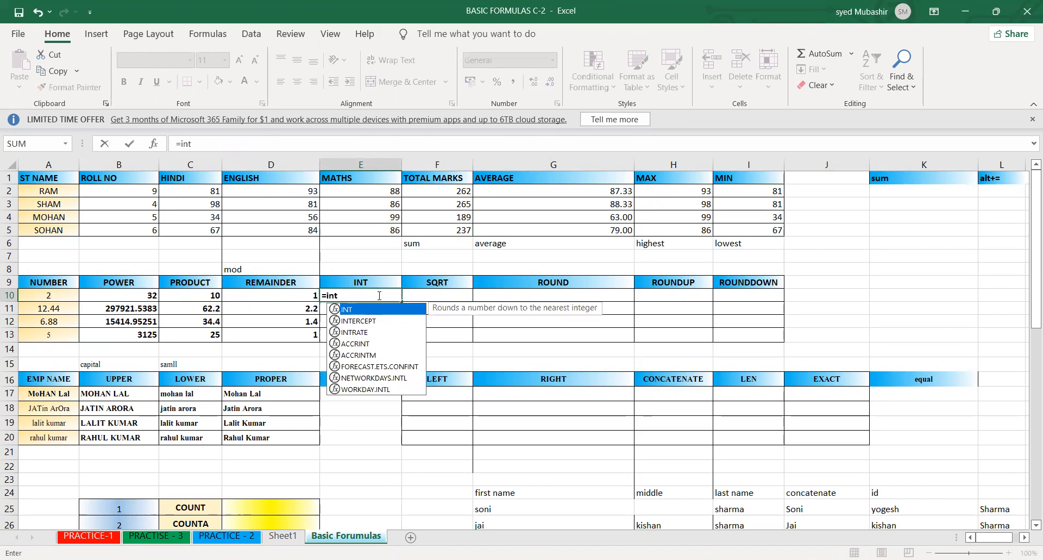
key("Tab")
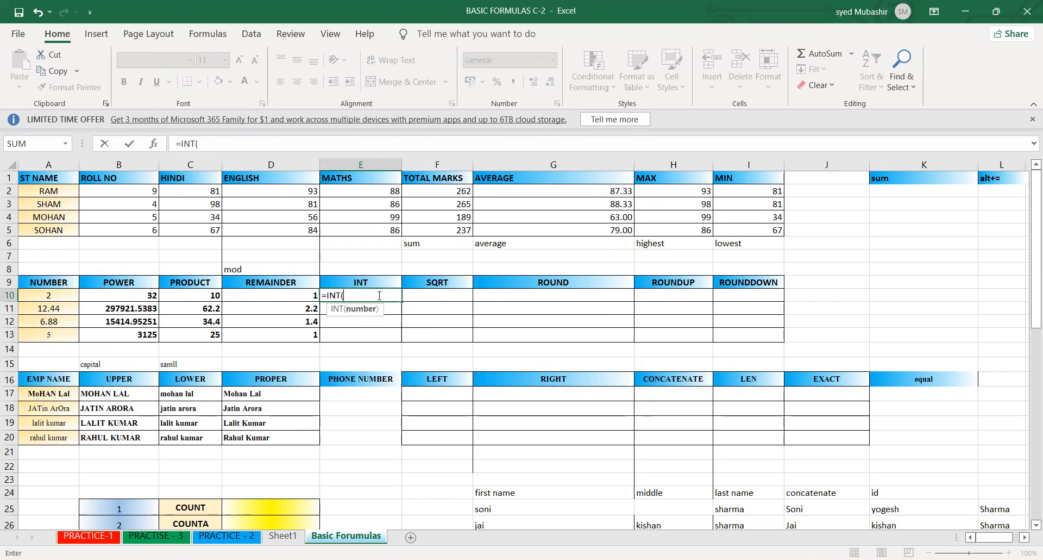
left_click(152, 295)
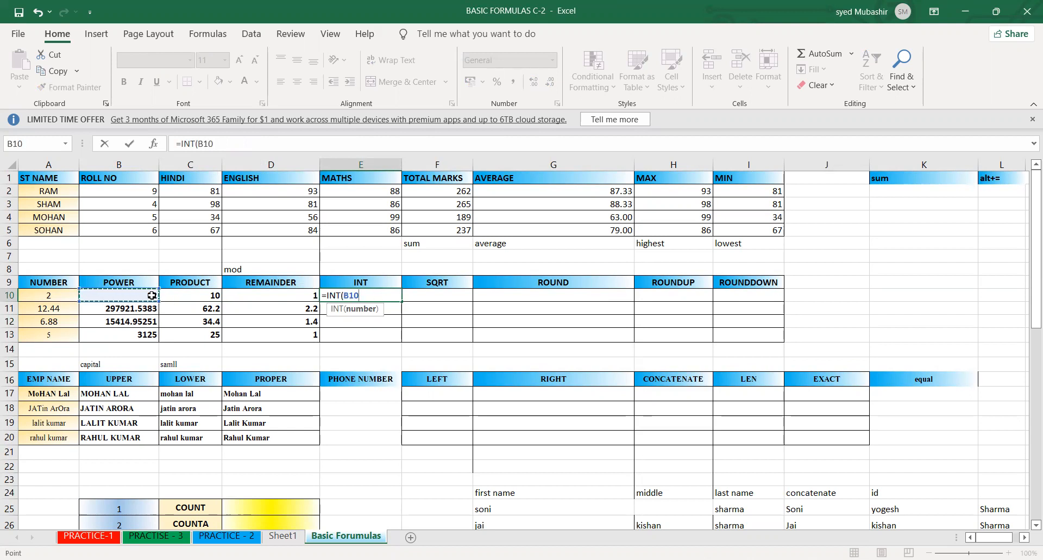
key("Return")
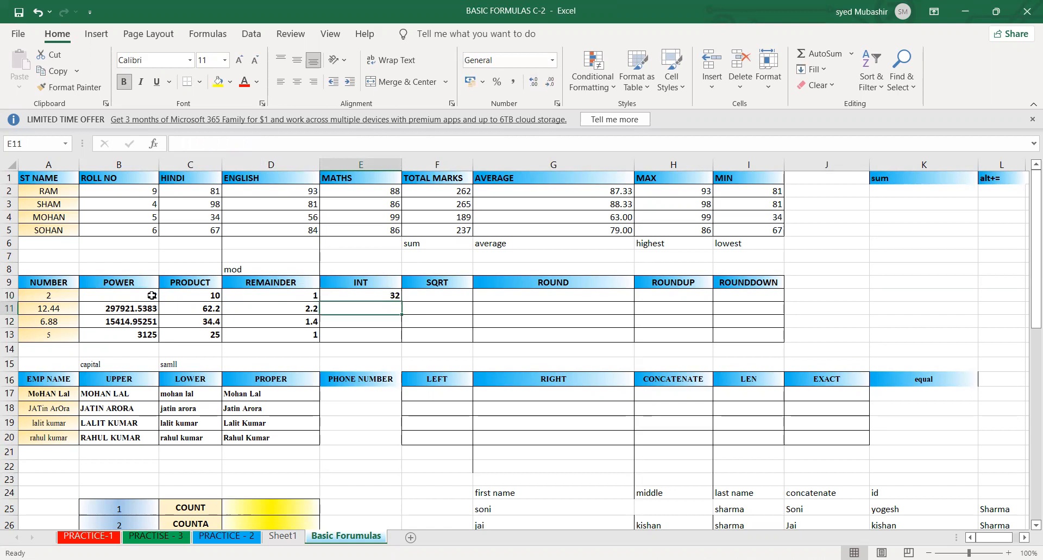
- Enter =INT(B11) in E11 for the second POWER result
key("Left")
key("Left")
key("Left")
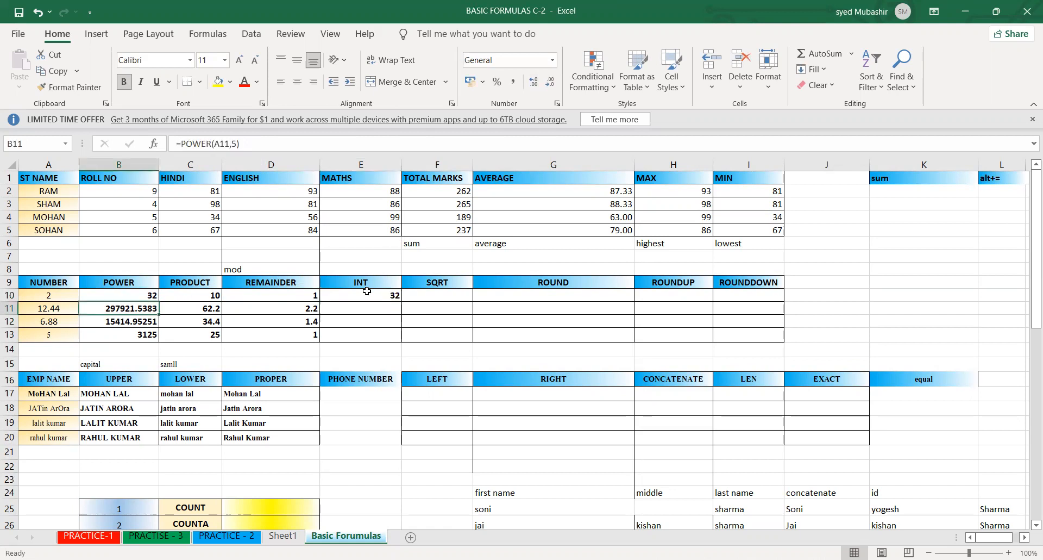
left_click(356, 310)
type("=")
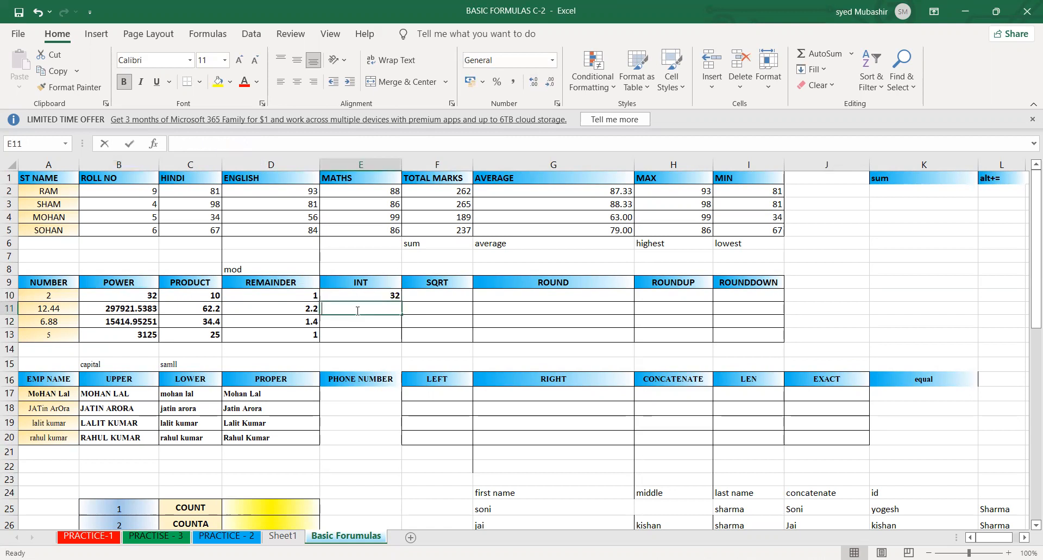
type("int")
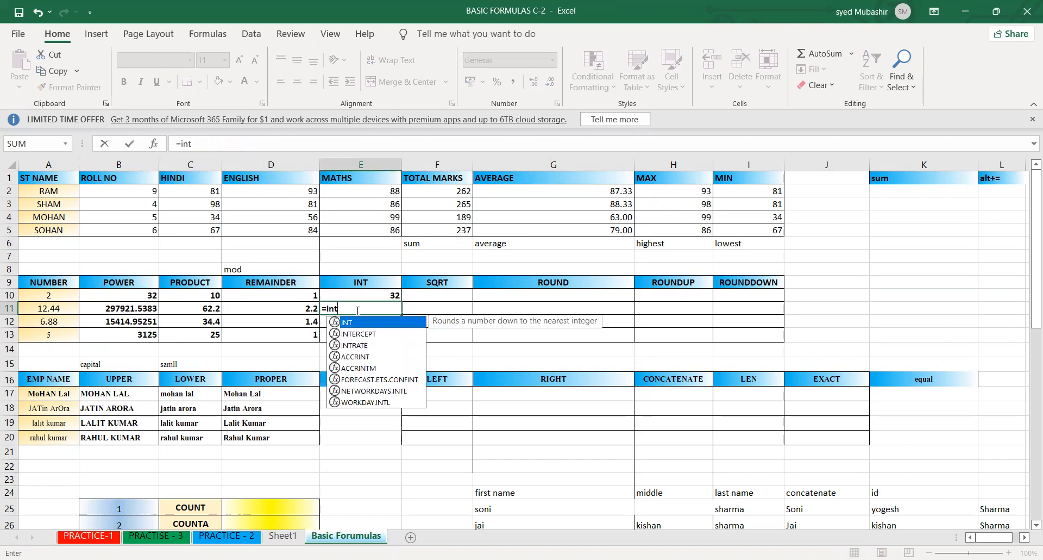
key("Tab")
left_click(107, 308)
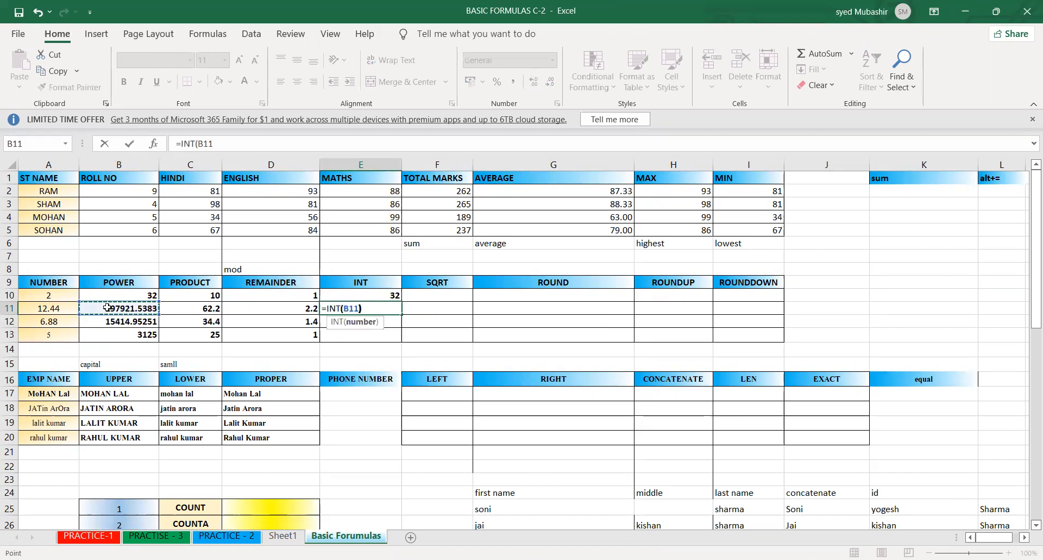
type(")")
key("Return")
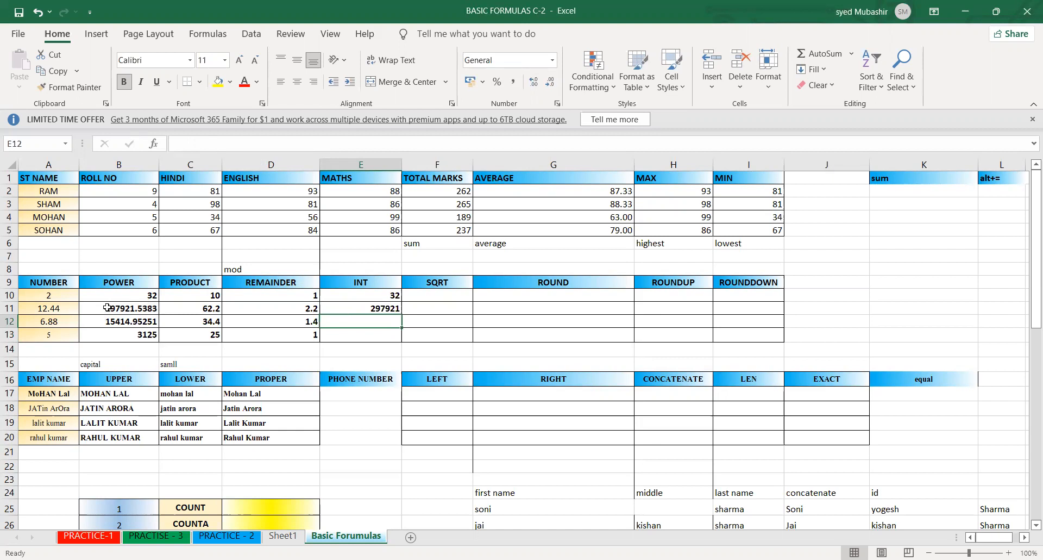
- Fill the INT formula from E11 down to E13
left_click(383, 307)
left_click_drag(403, 313, 402, 340)
left_click(427, 328)
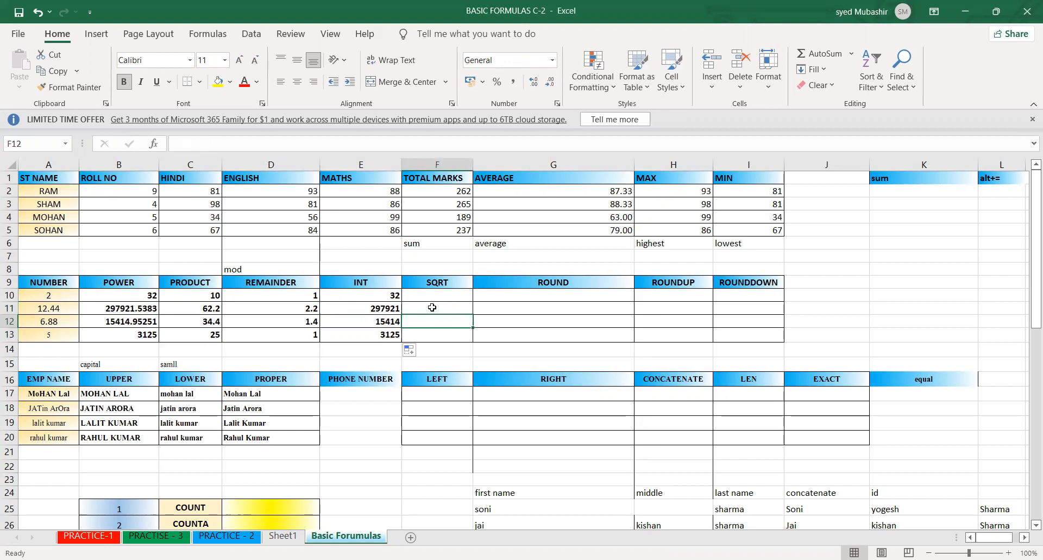
left_click(415, 331)
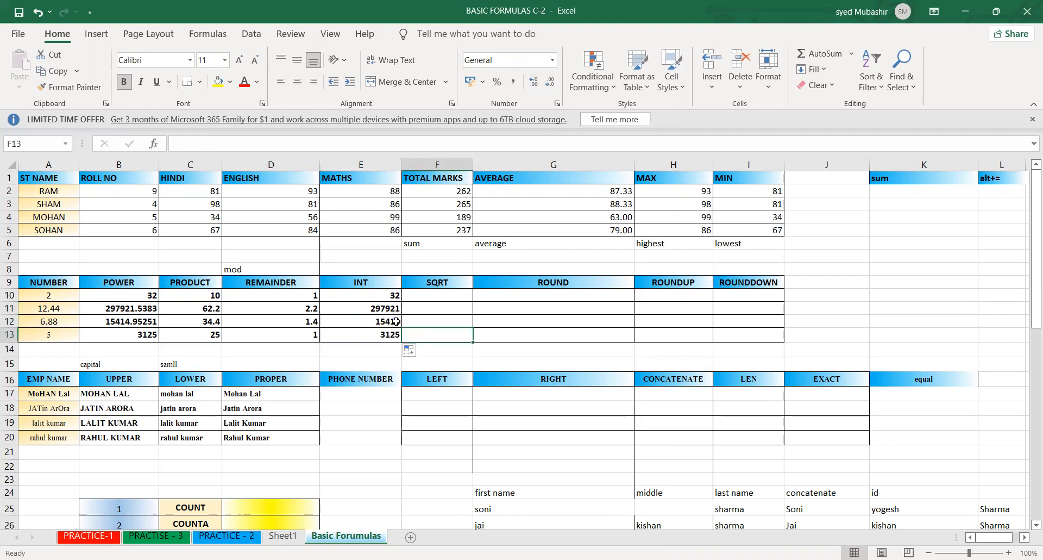
left_click_drag(373, 296, 379, 327)
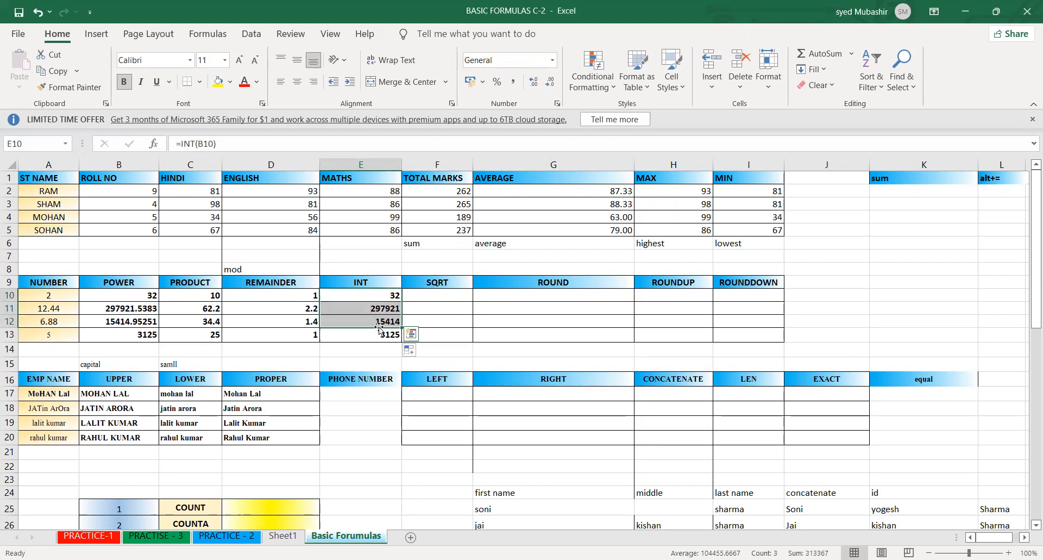
left_click(427, 332)
left_click(459, 351)
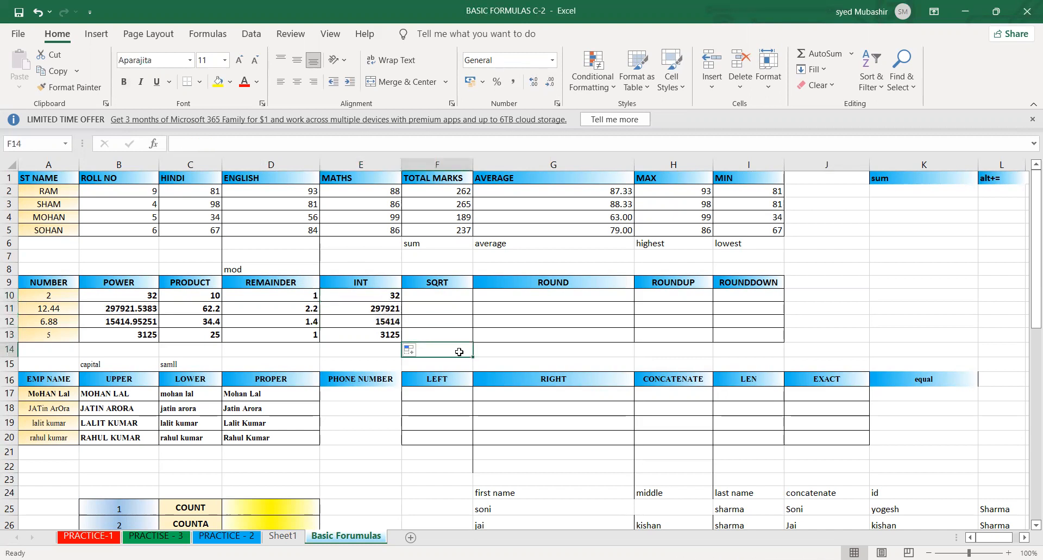
left_click(419, 321)
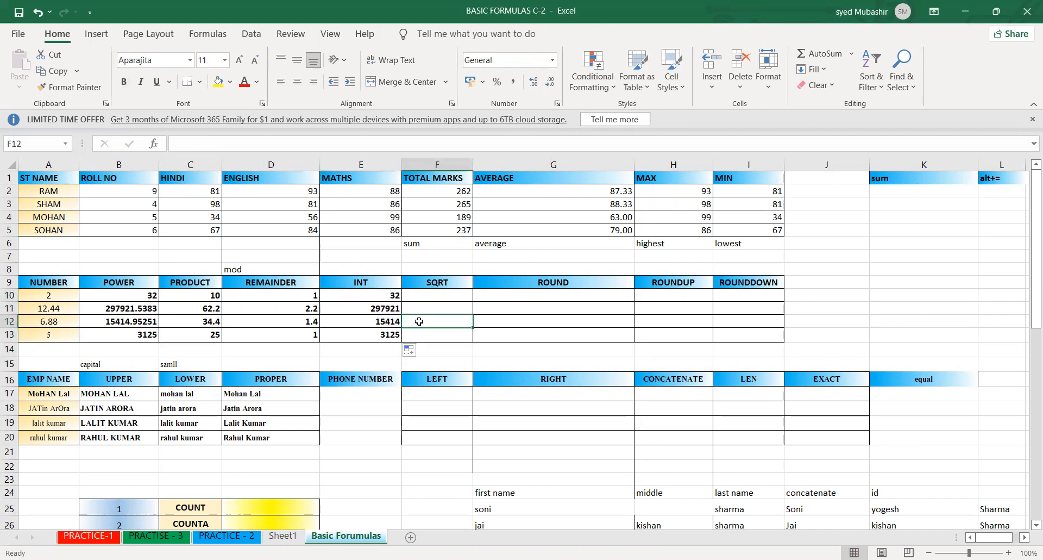
left_click(424, 285)
left_click(506, 379)
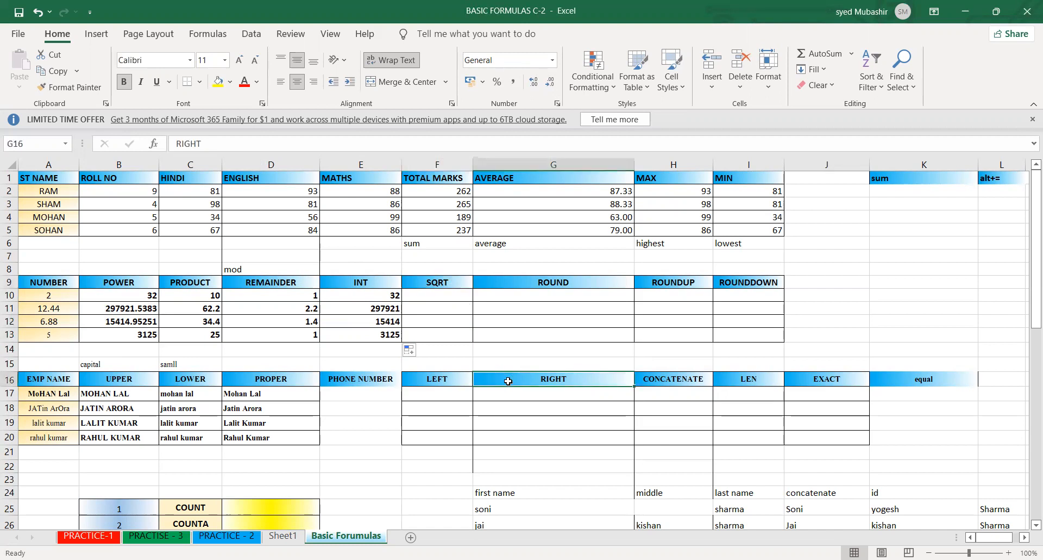
left_click(491, 353)
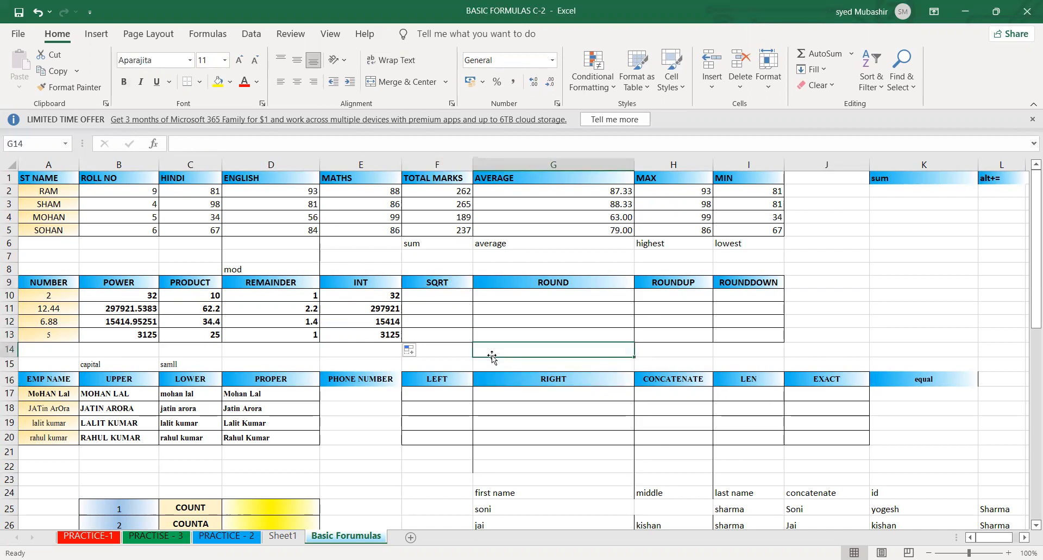
left_click(660, 309)
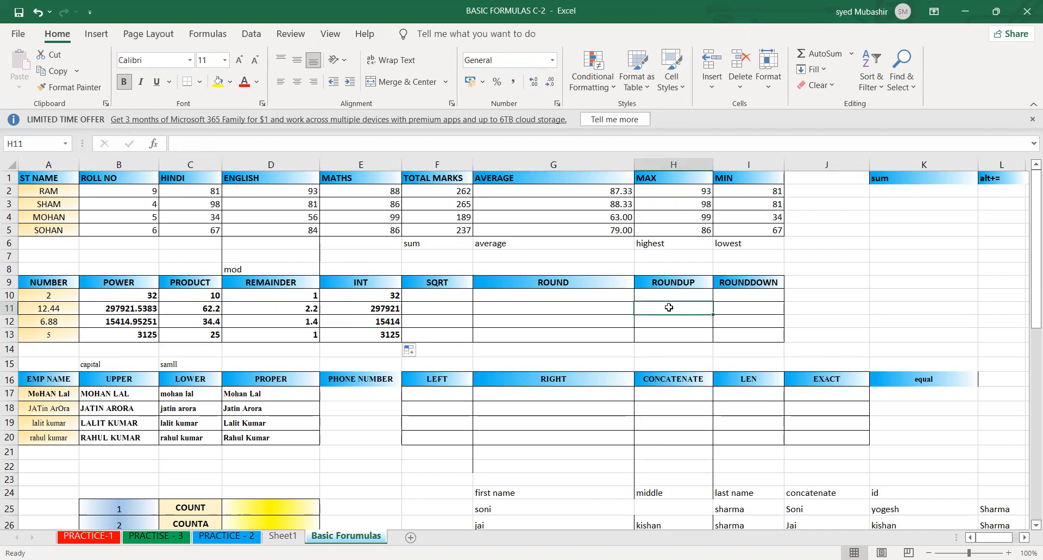
left_click(606, 311)
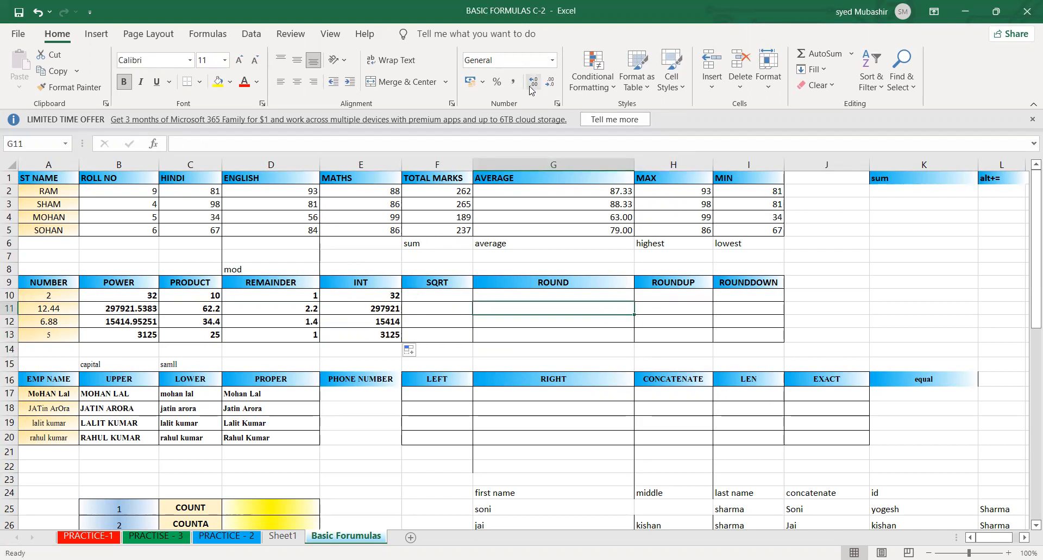
left_click(446, 350)
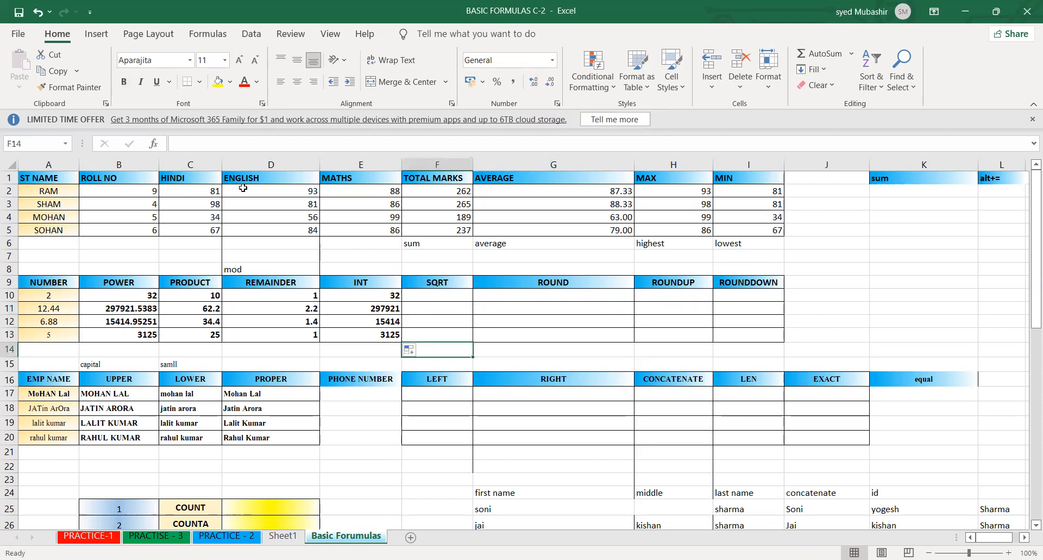
left_click(248, 35)
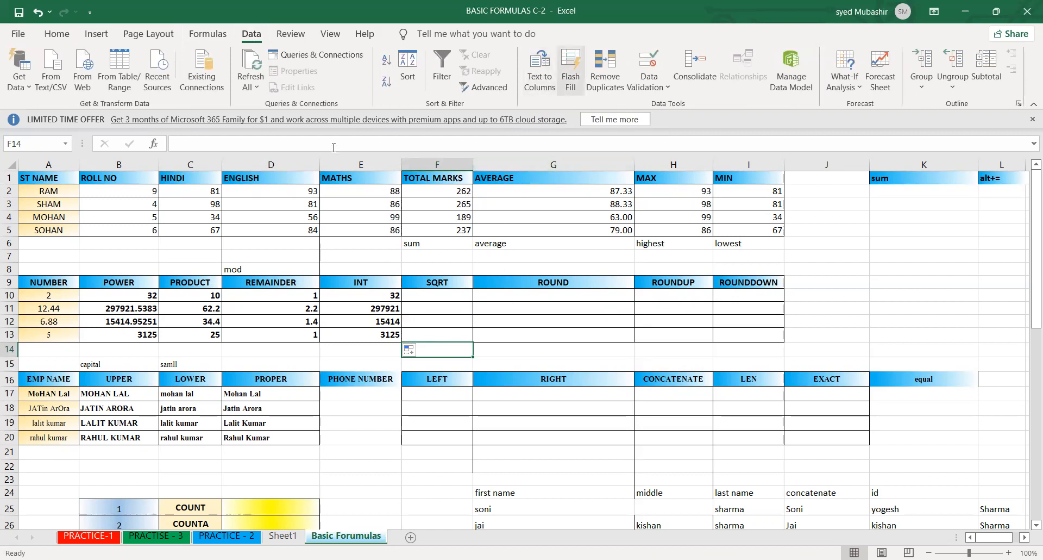
left_click(289, 34)
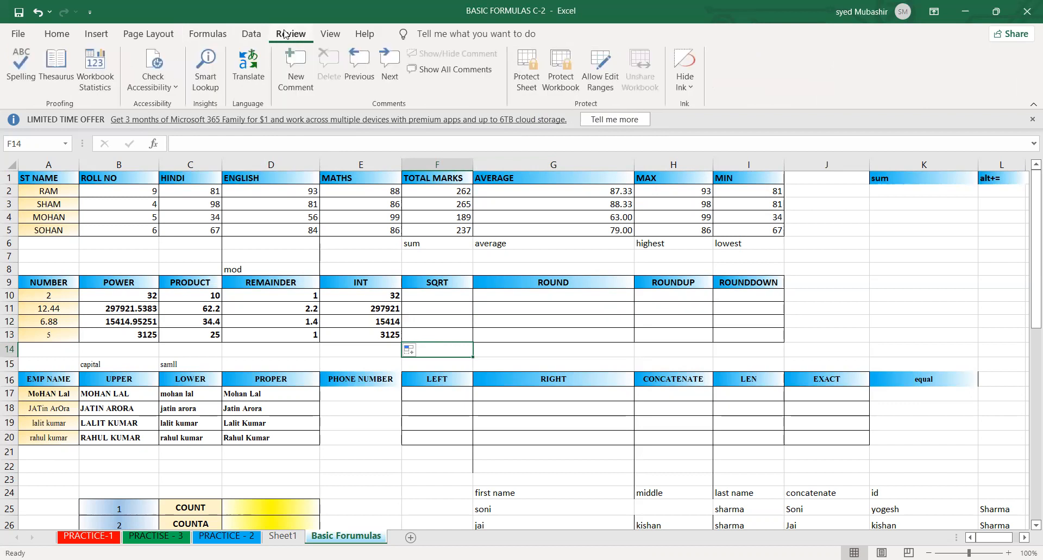
left_click(252, 34)
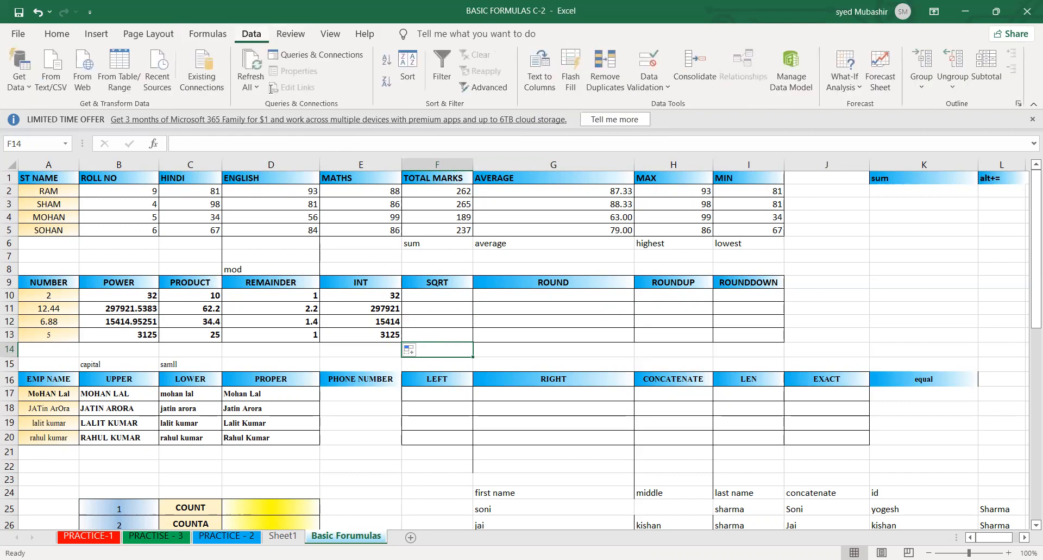
left_click(195, 36)
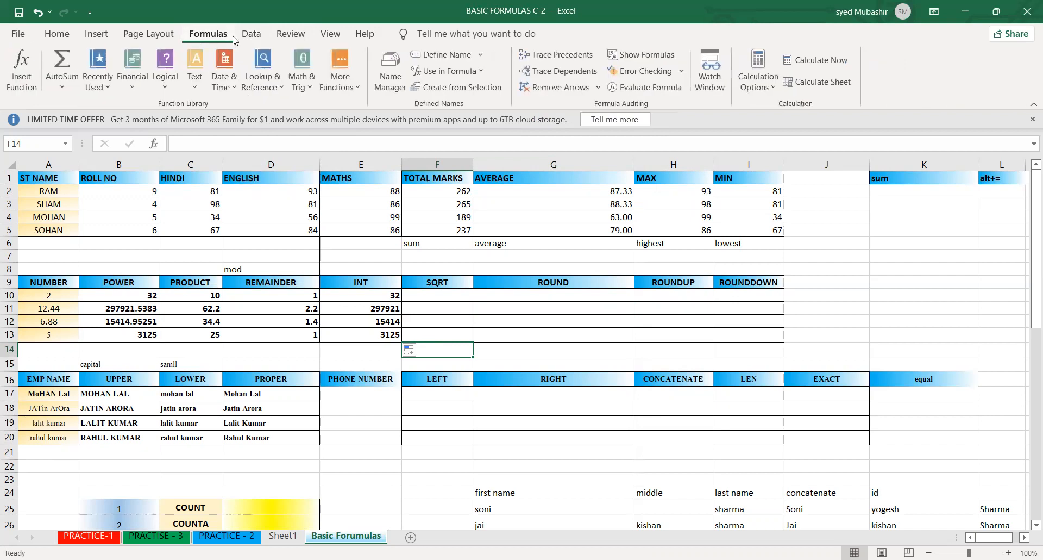
left_click(249, 36)
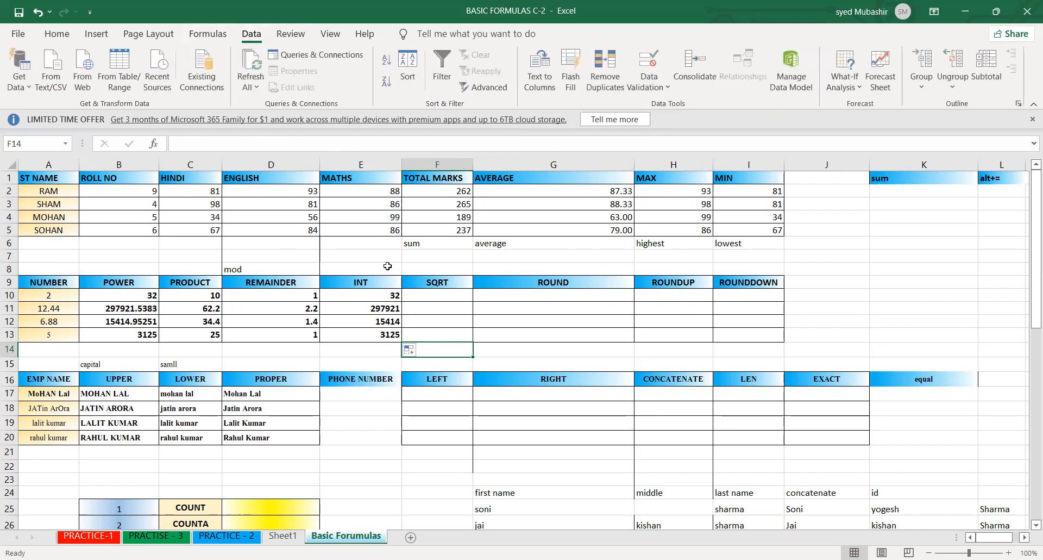
left_click(433, 306)
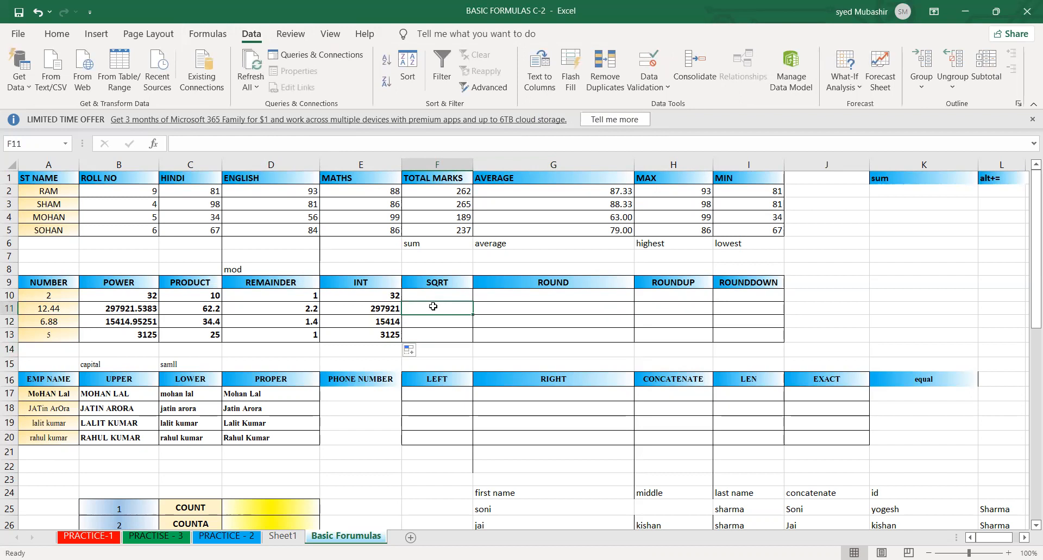
left_click(443, 280)
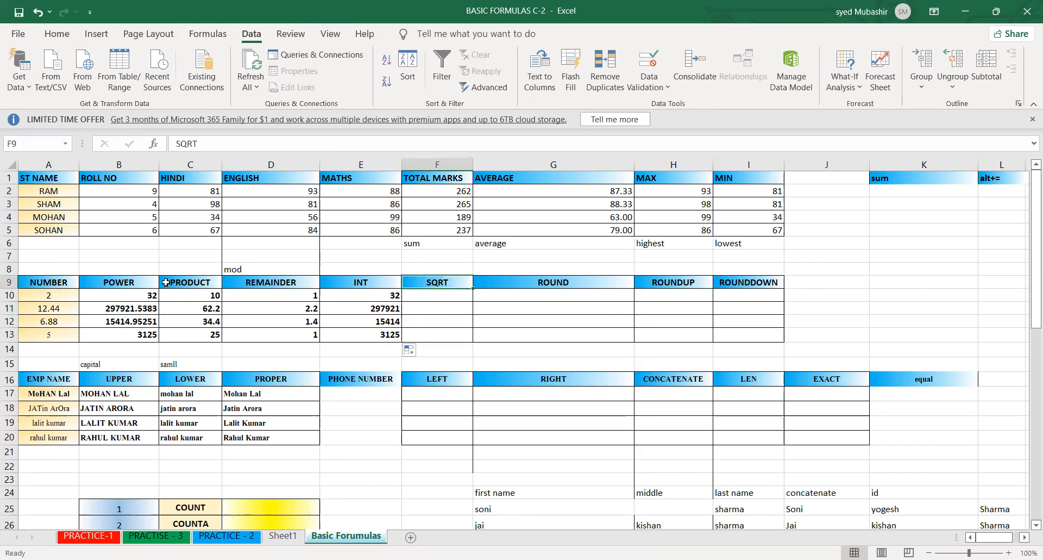
left_click(133, 282)
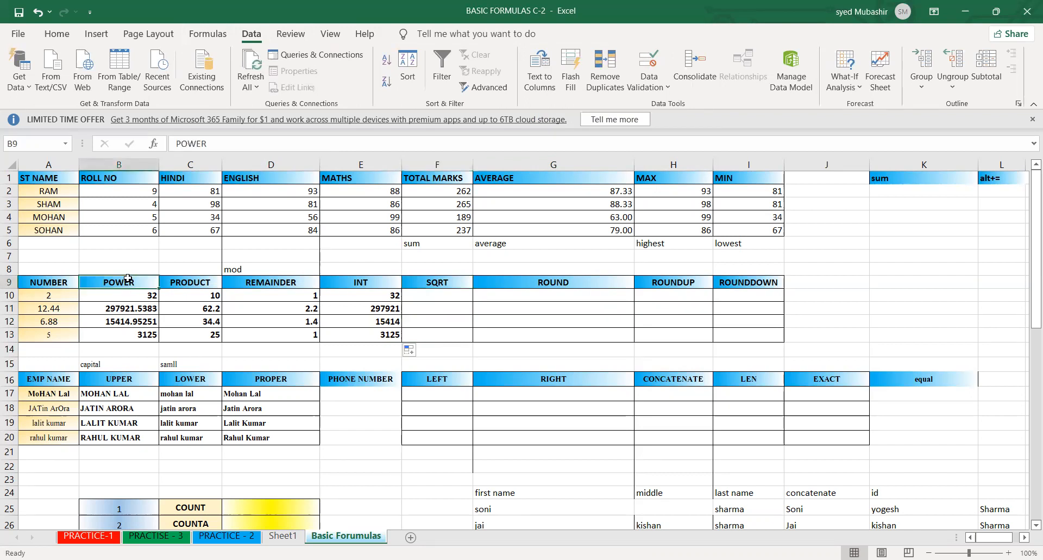
left_click(153, 299)
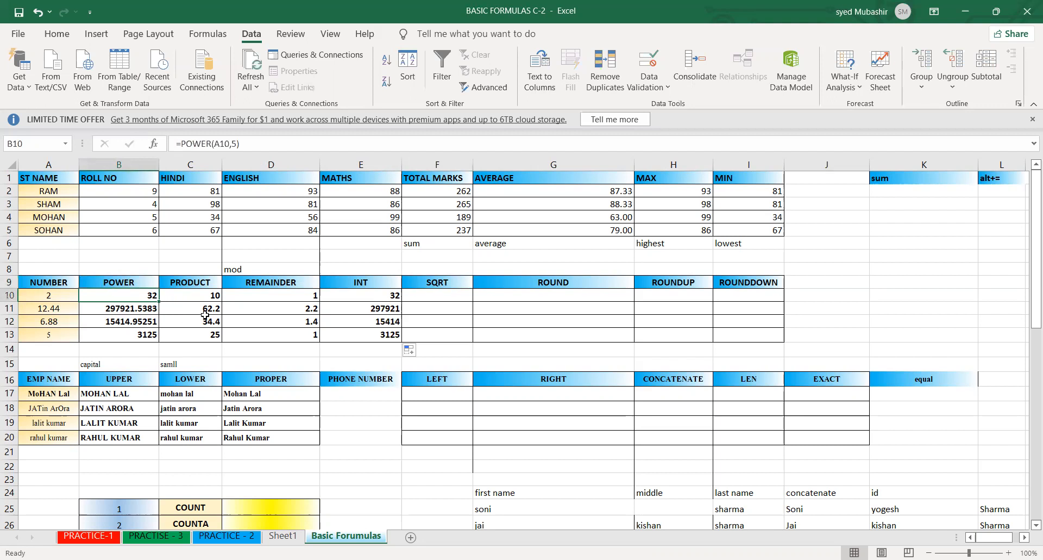
left_click(439, 282)
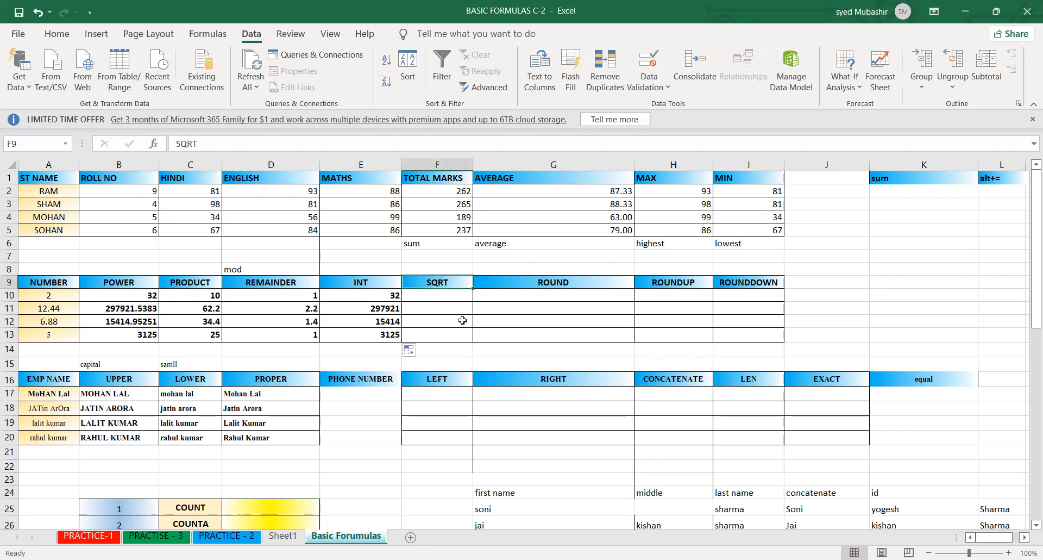
left_click(519, 297)
left_click(474, 322)
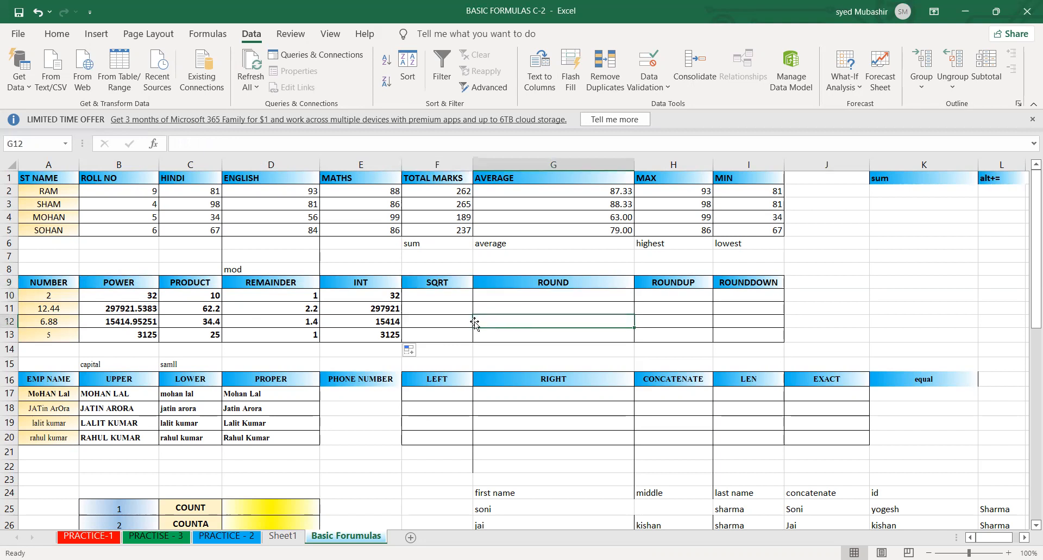
left_click(435, 286)
left_click(426, 293)
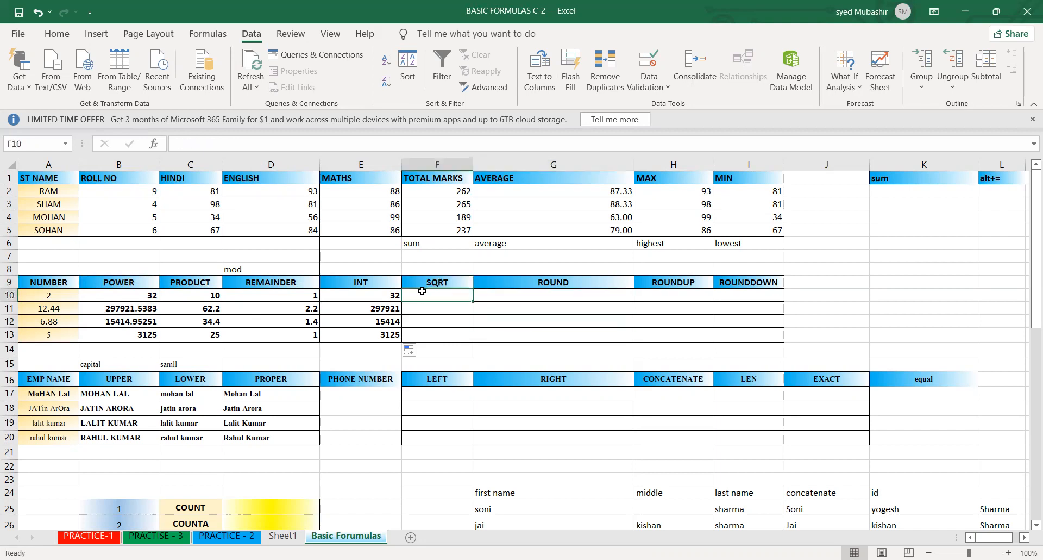
left_click(54, 297)
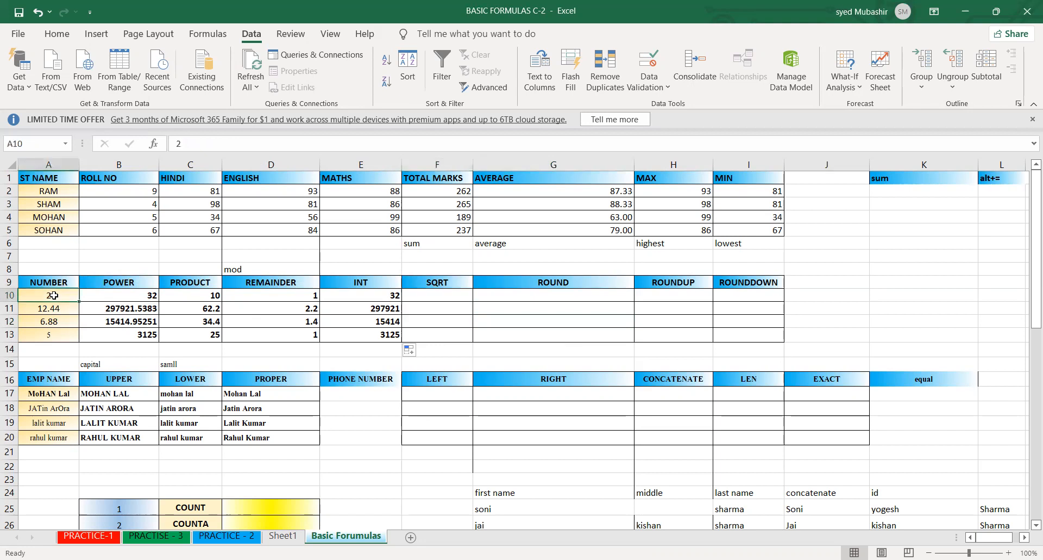
- Enter =SQRT(A10) in F10 to get the square root of the first number
left_click(451, 292)
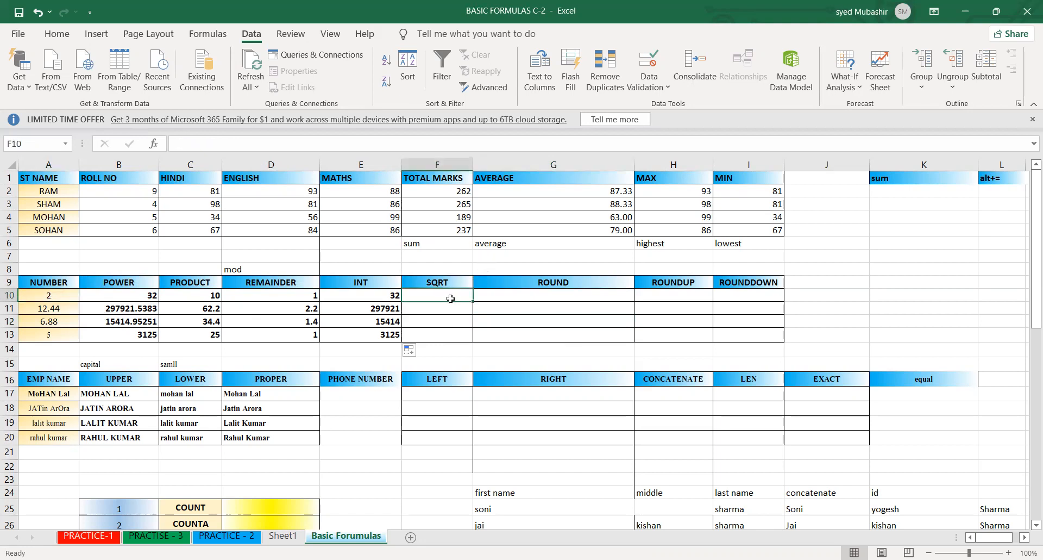
type("=")
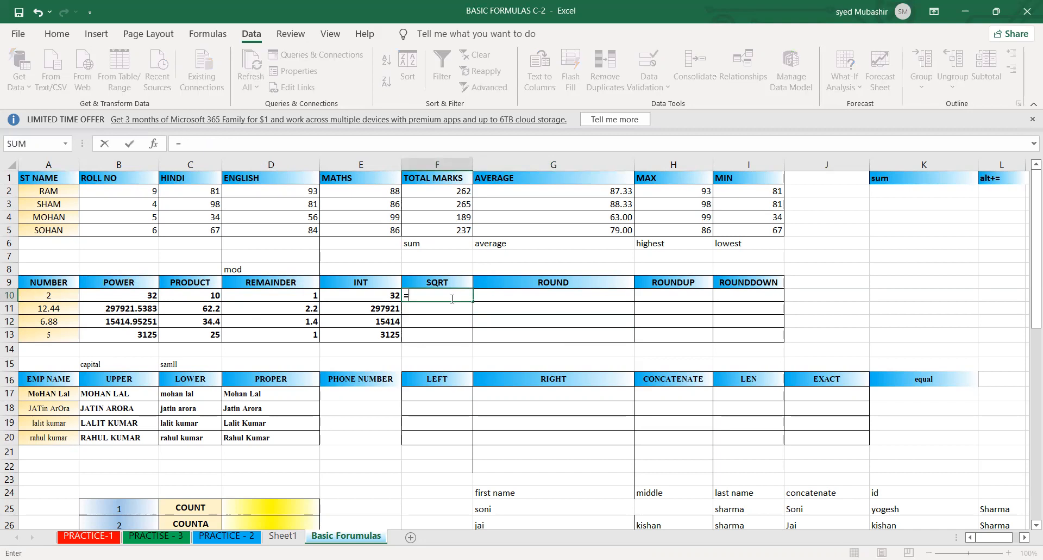
type("sqrt")
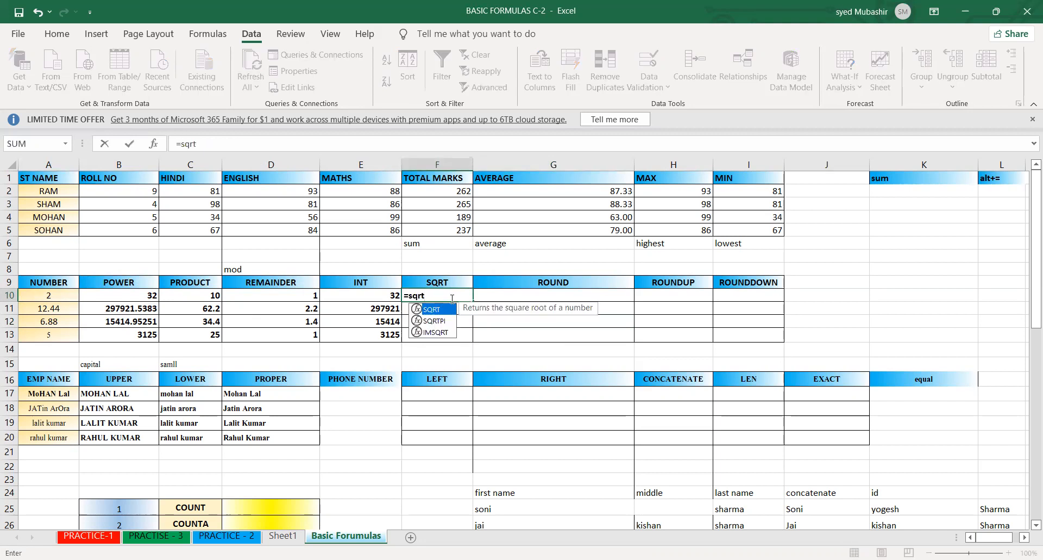
key("Tab")
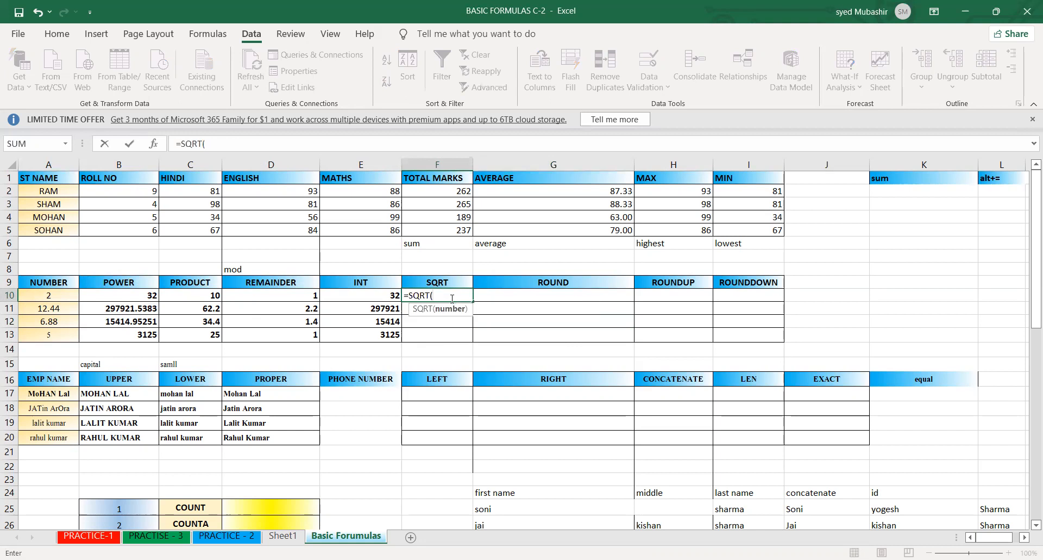
left_click(34, 297)
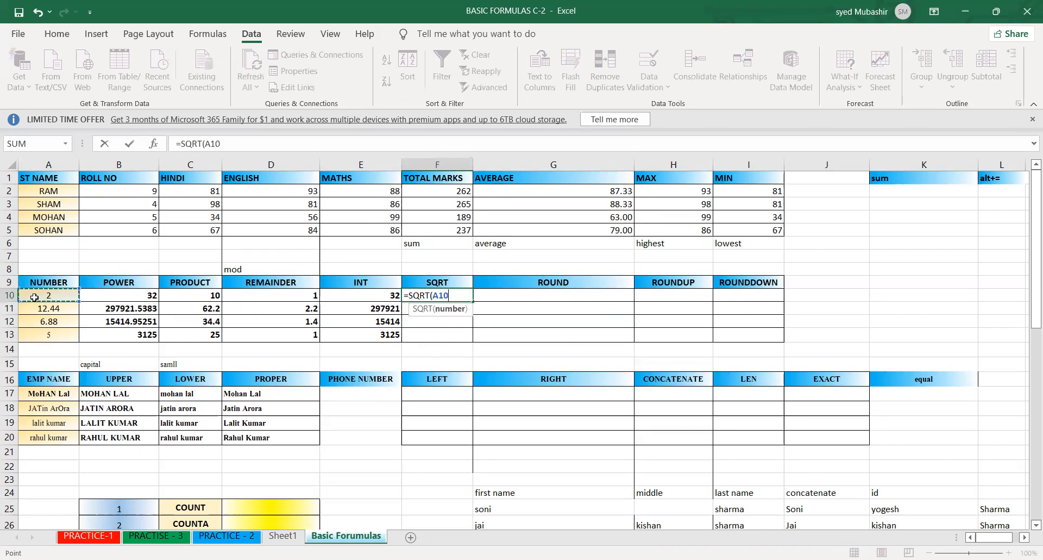
key("Return")
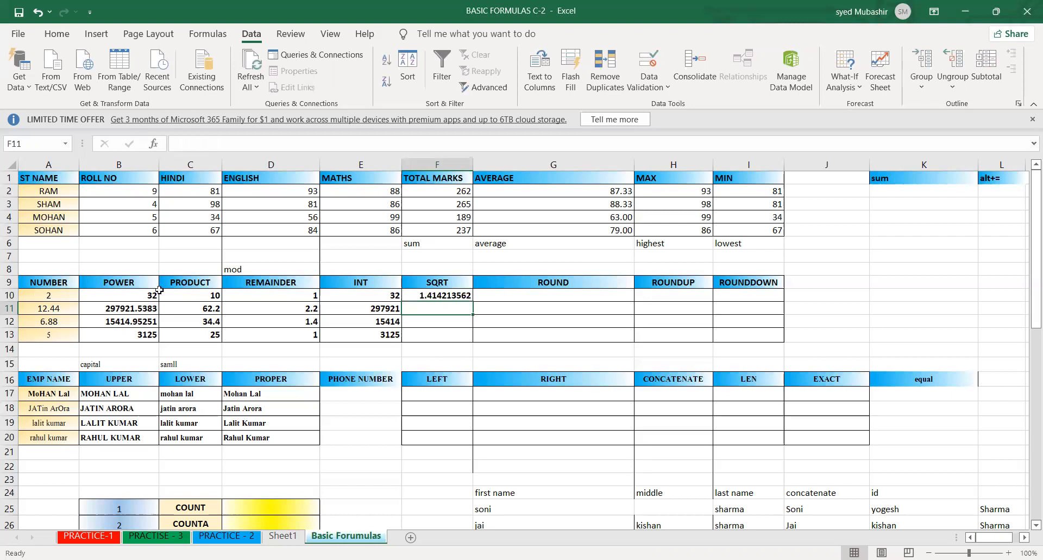
- Fill the SQRT formula from F10 down to F13
left_click(449, 299)
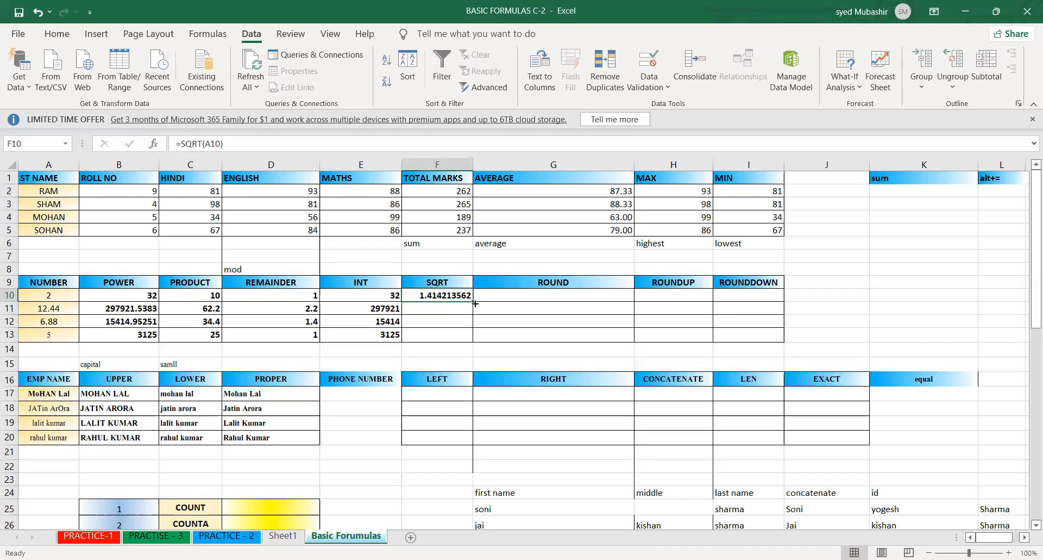
double_click(472, 301)
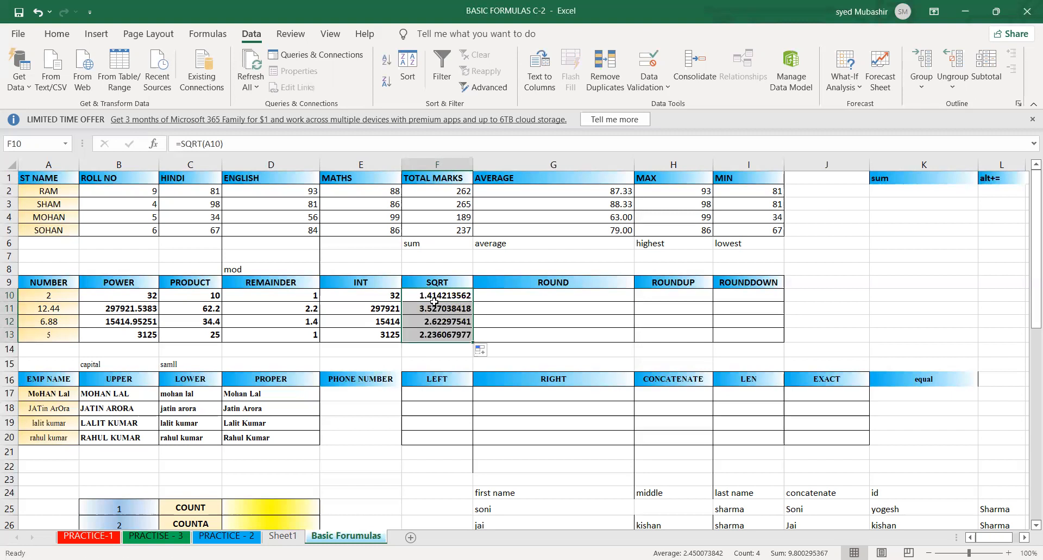
left_click_drag(434, 298, 443, 340)
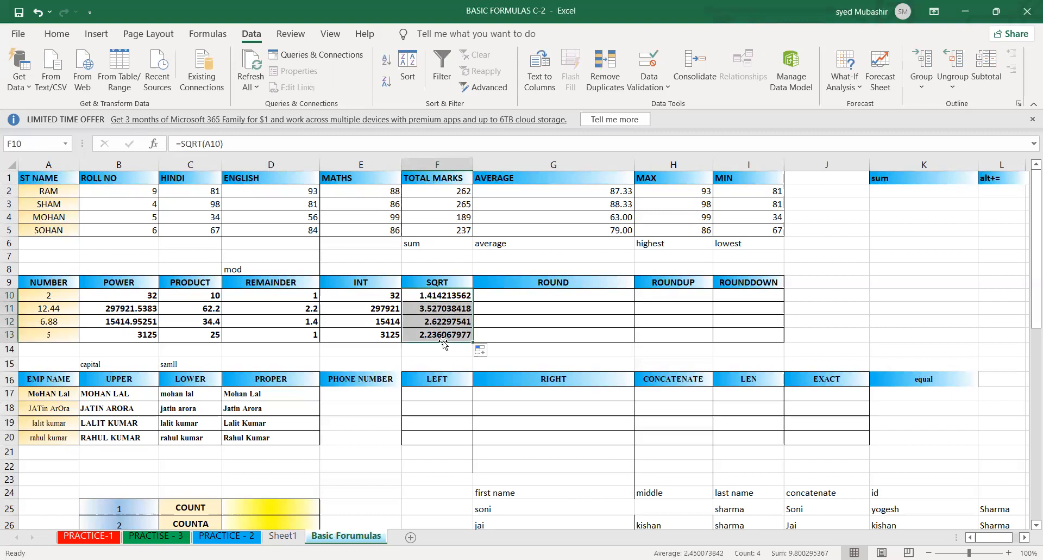
left_click(629, 325)
left_click(473, 320)
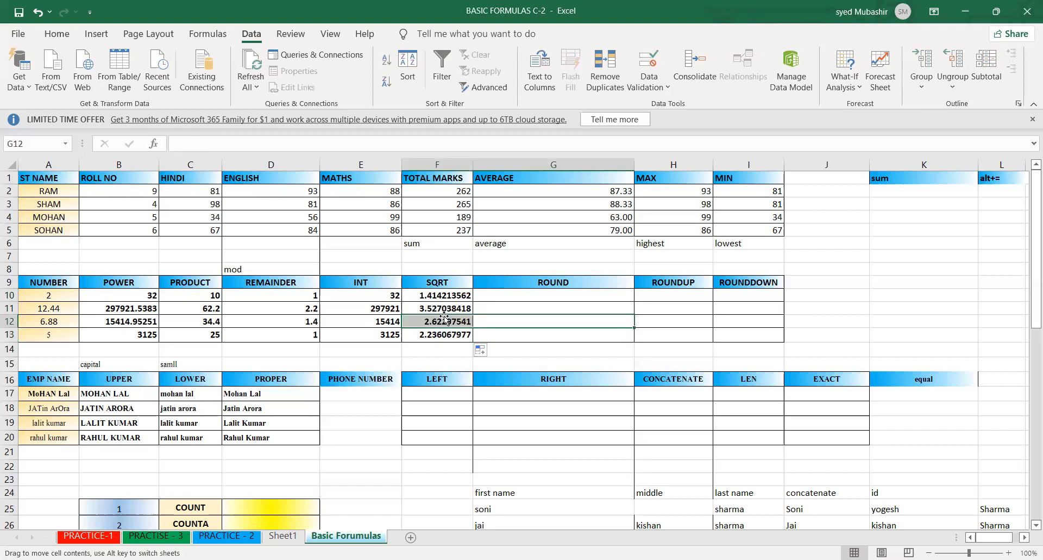
left_click_drag(352, 295, 366, 329)
- Enter 3 in G8, H8 and I8, above the ROUND, ROUNDUP and ROUNDDOWN headings
left_click(534, 295)
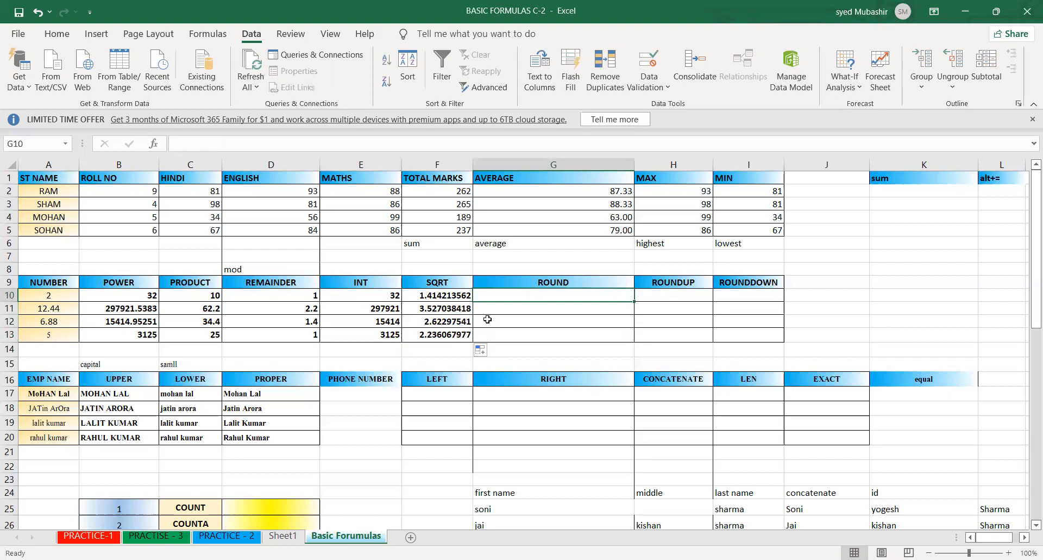
left_click(532, 269)
type("3")
key("Tab")
type("3")
key("Tab")
type("3")
key("Return")
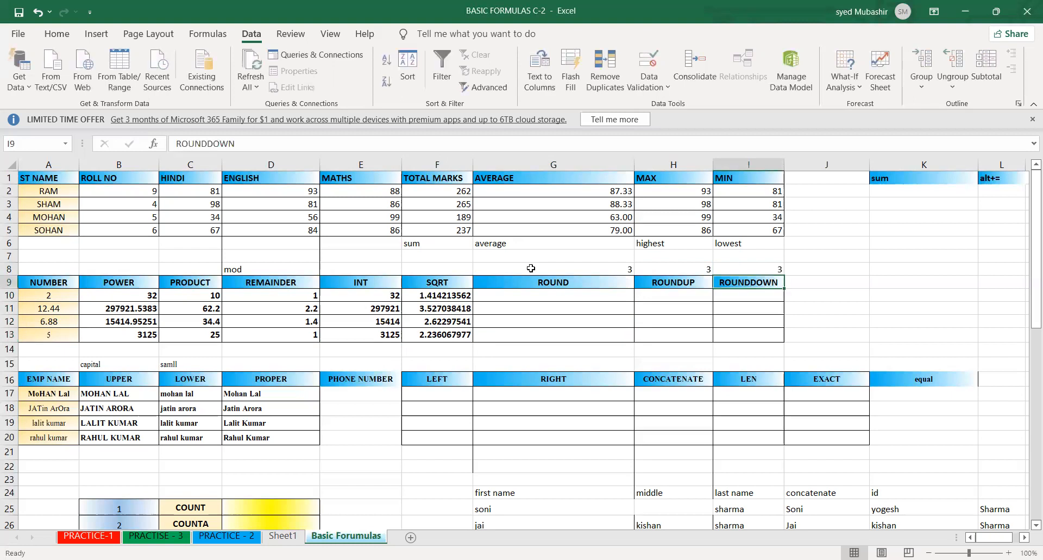
left_click(570, 292)
left_click(563, 281)
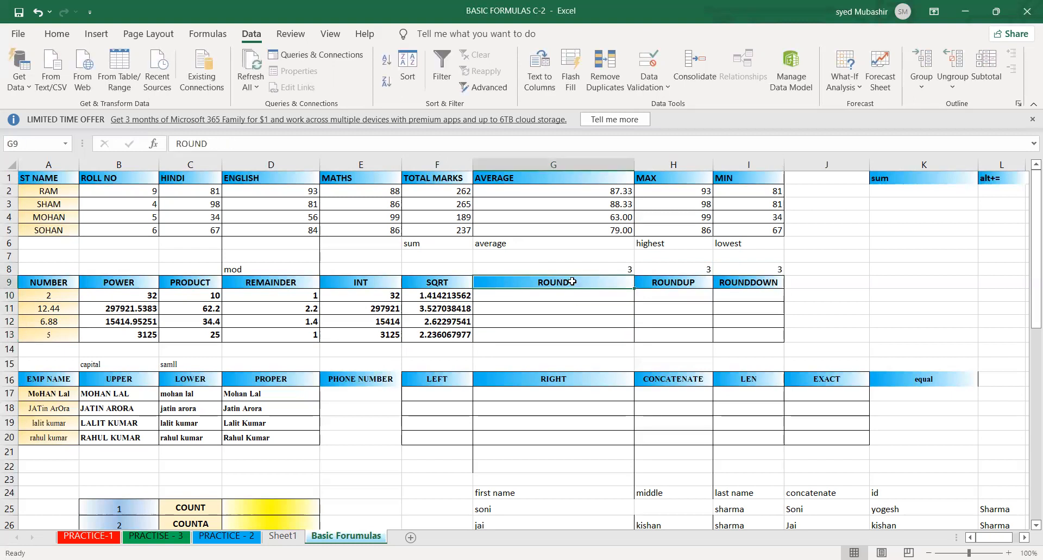
left_click(674, 284)
left_click(743, 283)
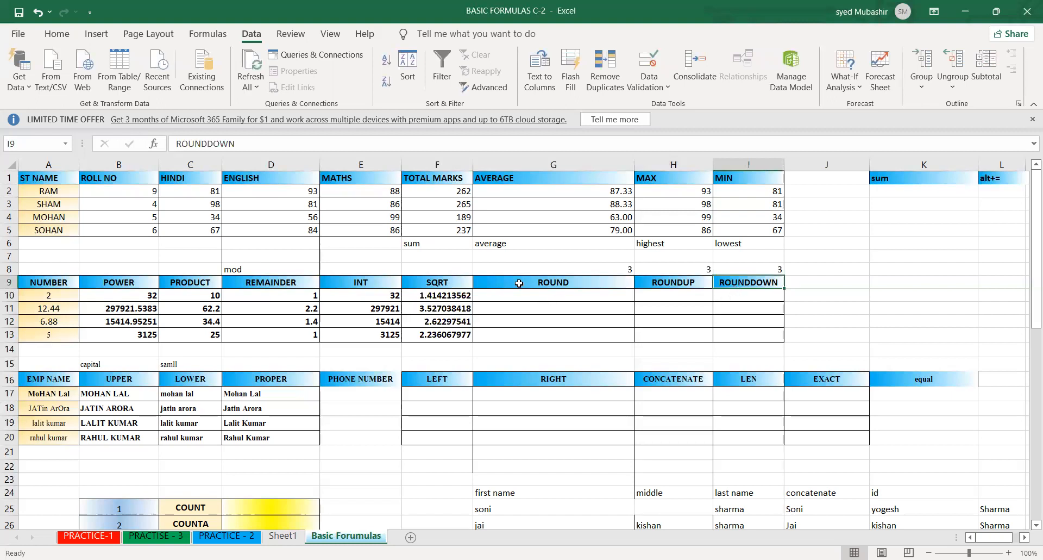
- Enter =ROUNDDOWN(F10,3) in I10 to round the first square root down to three decimal places
left_click(743, 295)
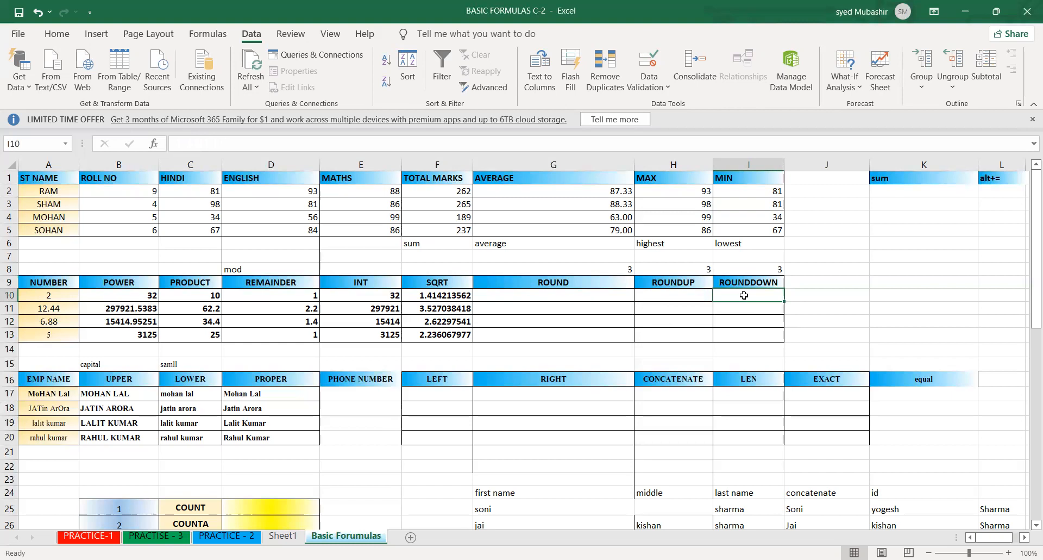
type("=")
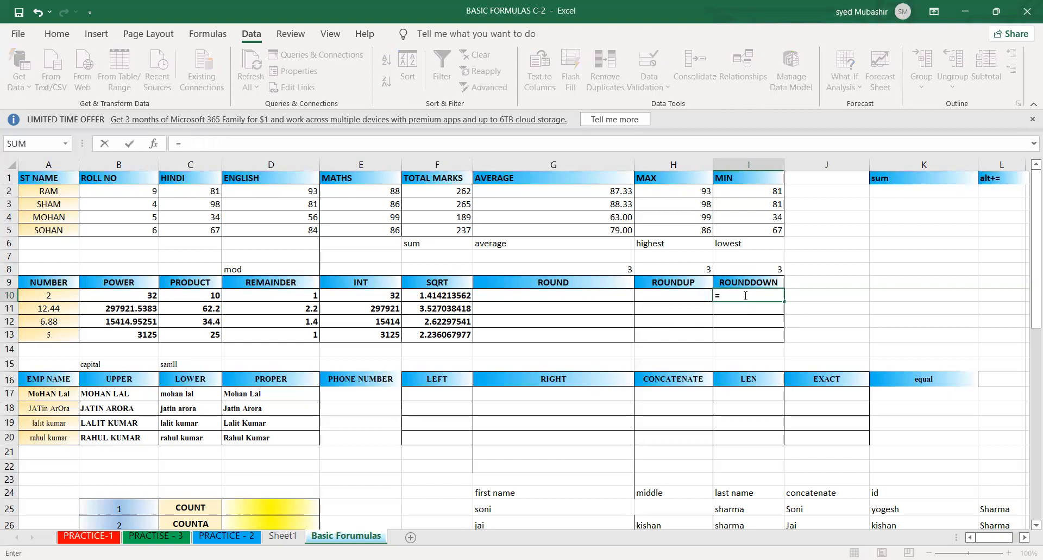
type("round")
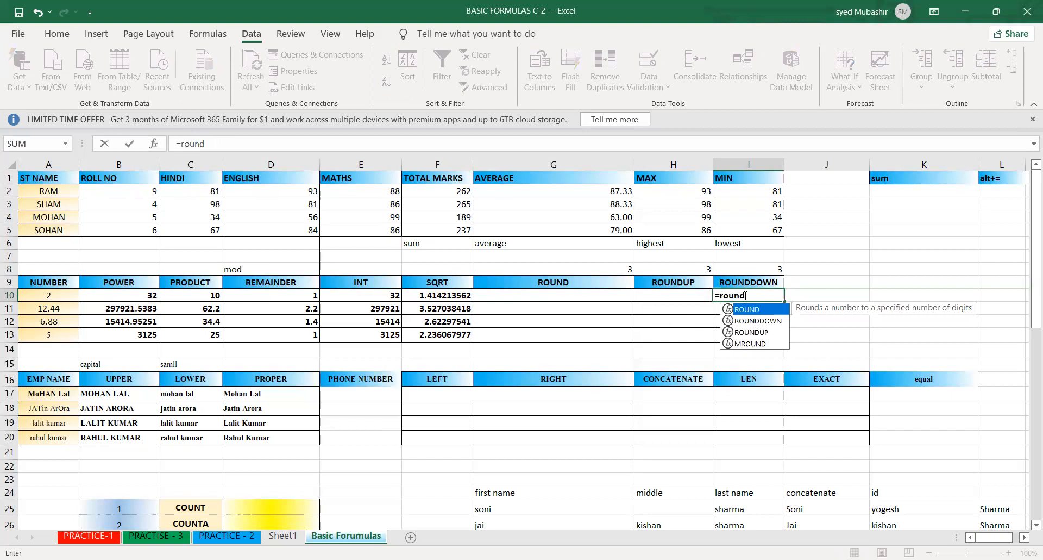
type("down")
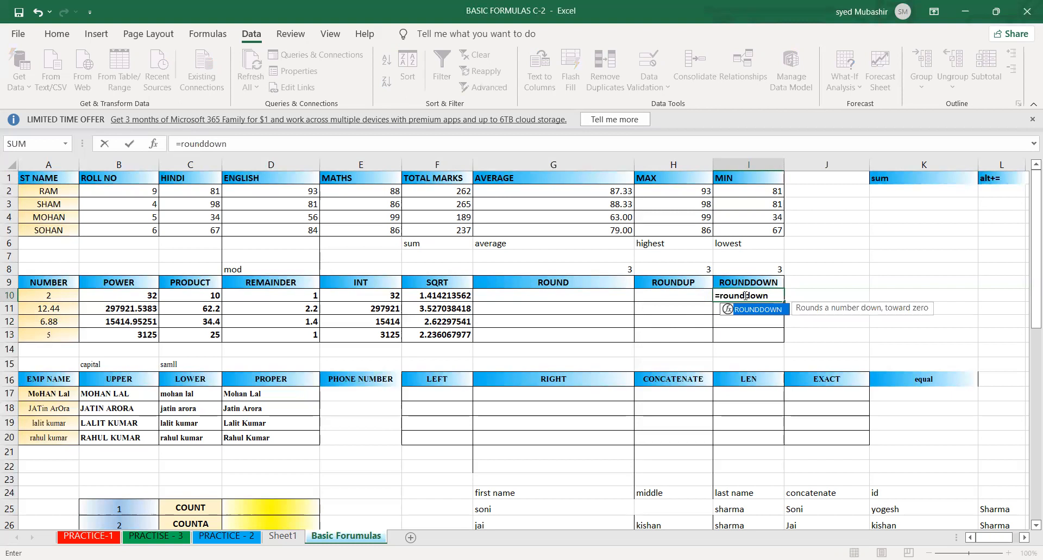
key("Tab")
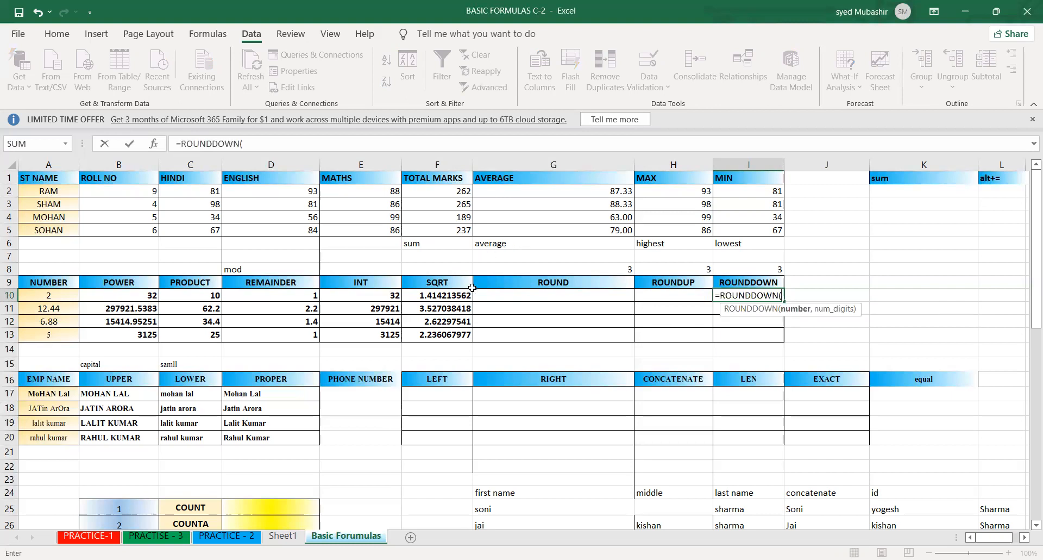
left_click(458, 299)
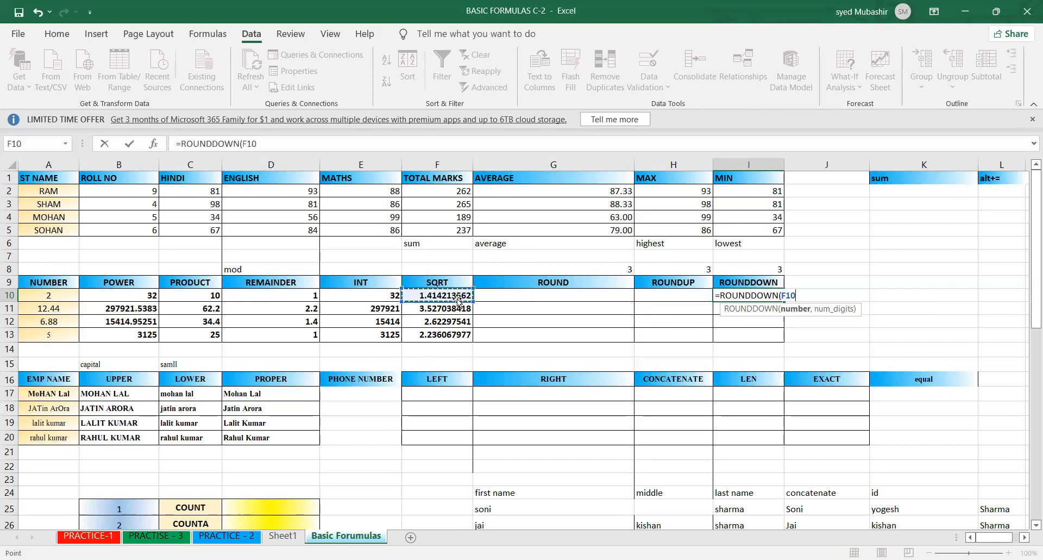
type(",")
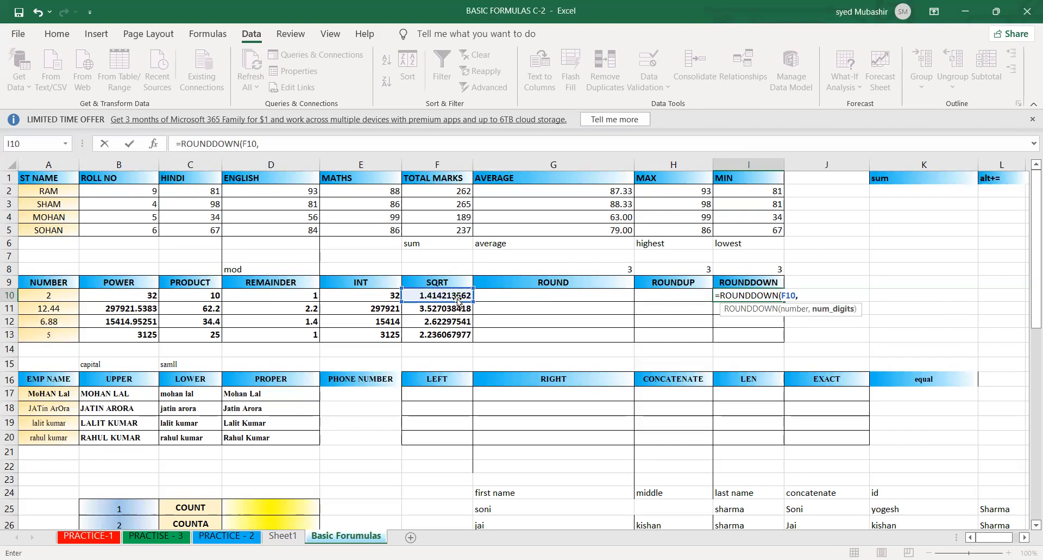
type("3")
key("Return")
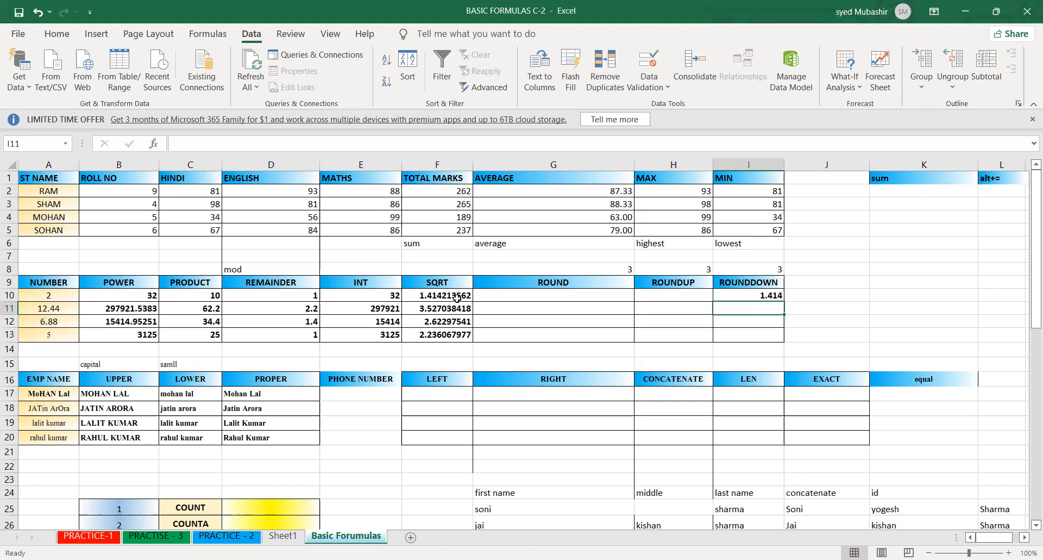
- Enter =ROUNDUP(F10,3) in H10 to round the first square root up to three decimal places
left_click(653, 297)
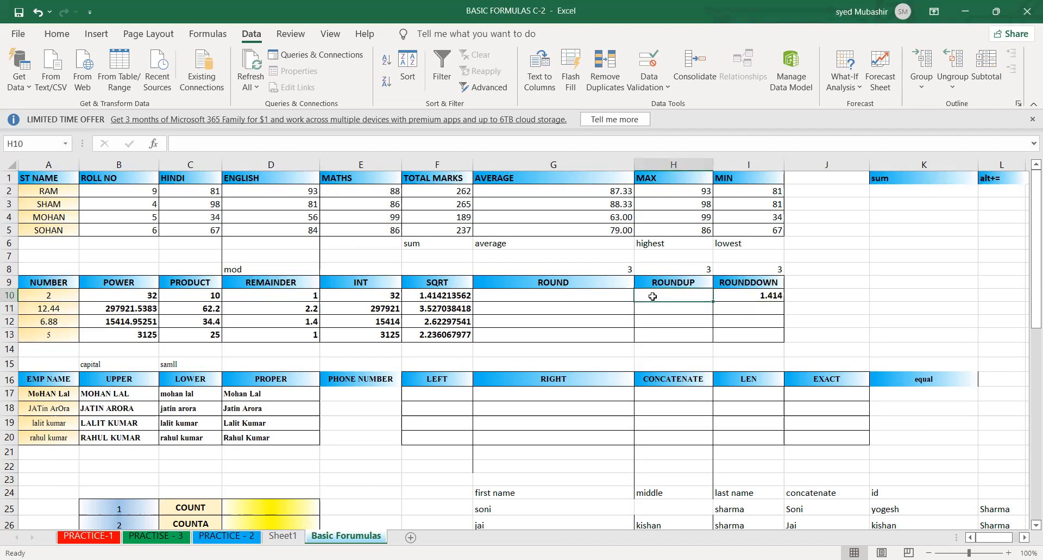
type("=")
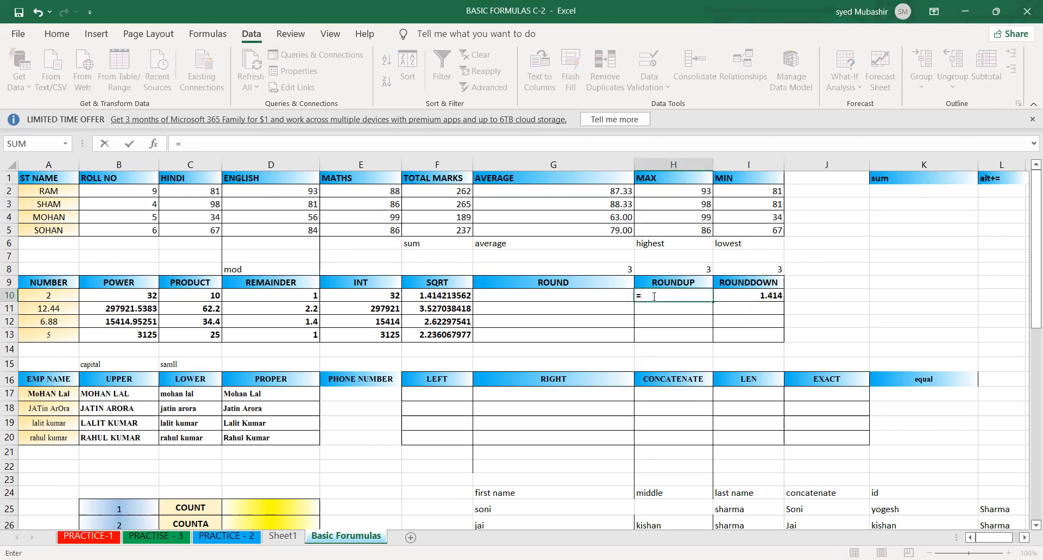
type("roundup")
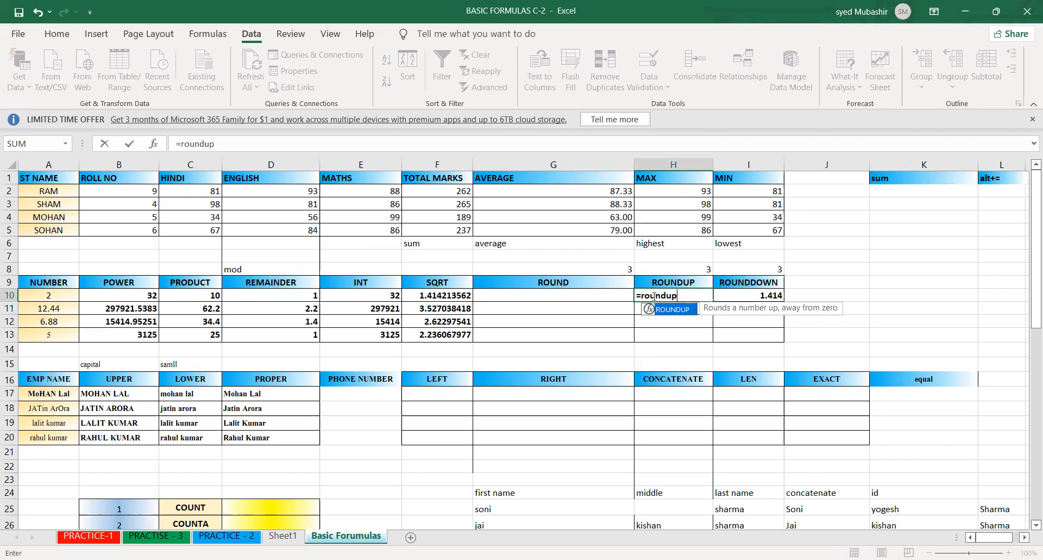
key("Tab")
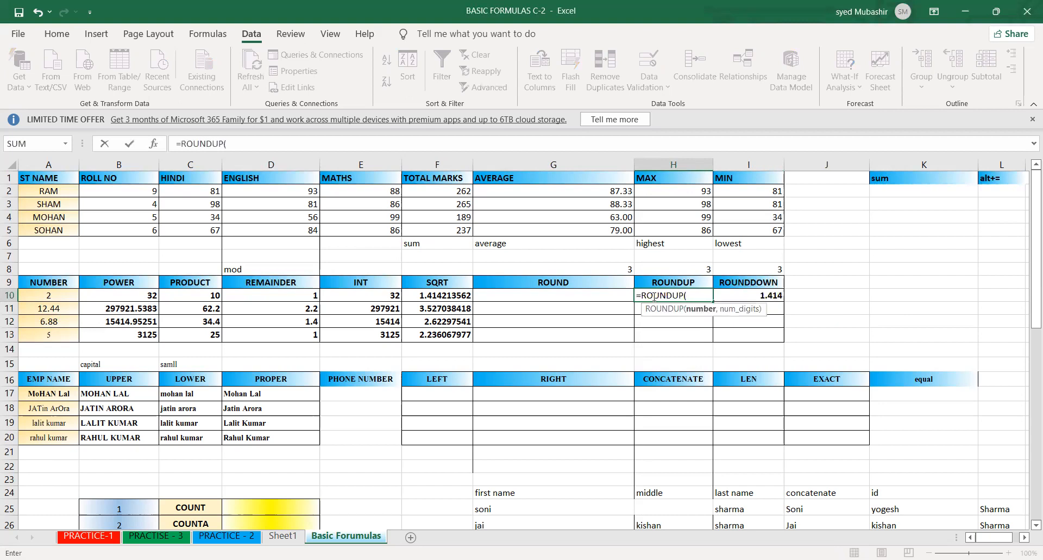
left_click(425, 296)
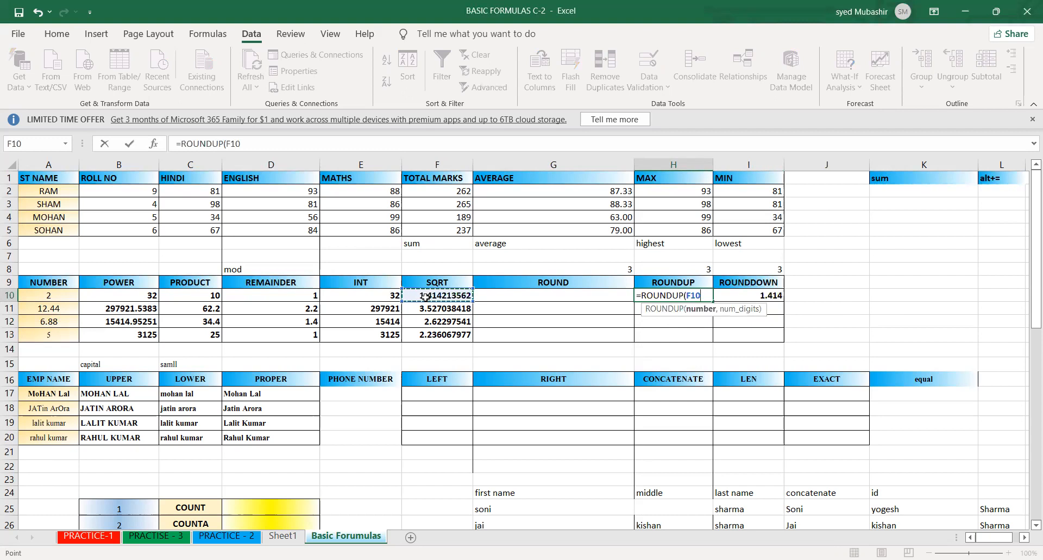
type(",")
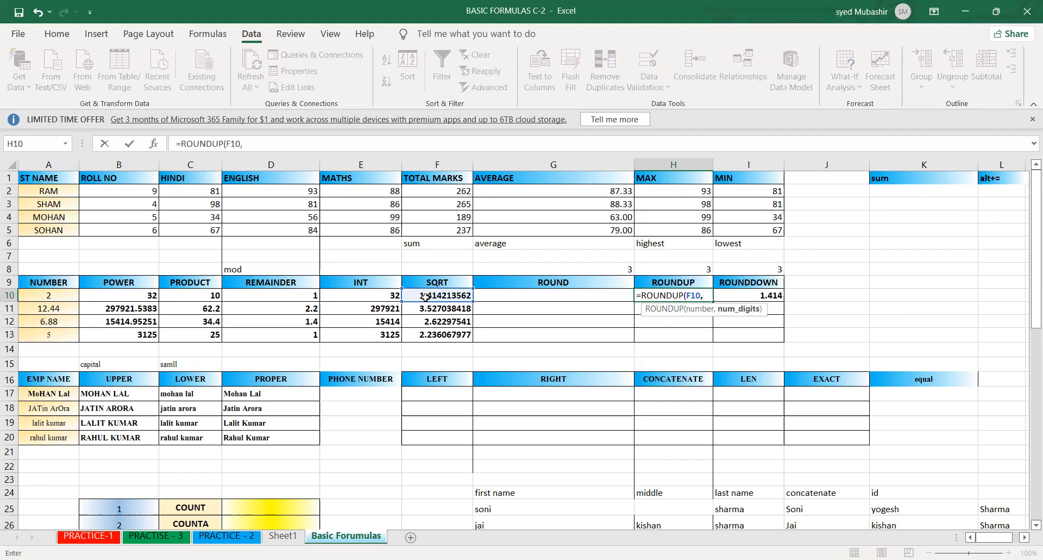
type("3)")
key("Return")
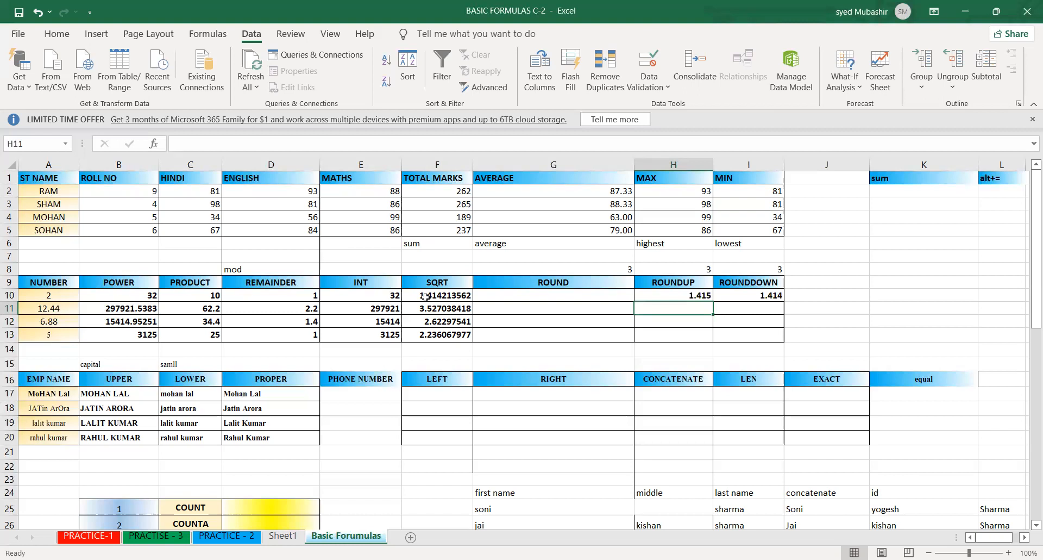
- Fill the ROUNDUP formula from H10 and the ROUNDDOWN formula from I10 down to row 13
left_click(672, 297)
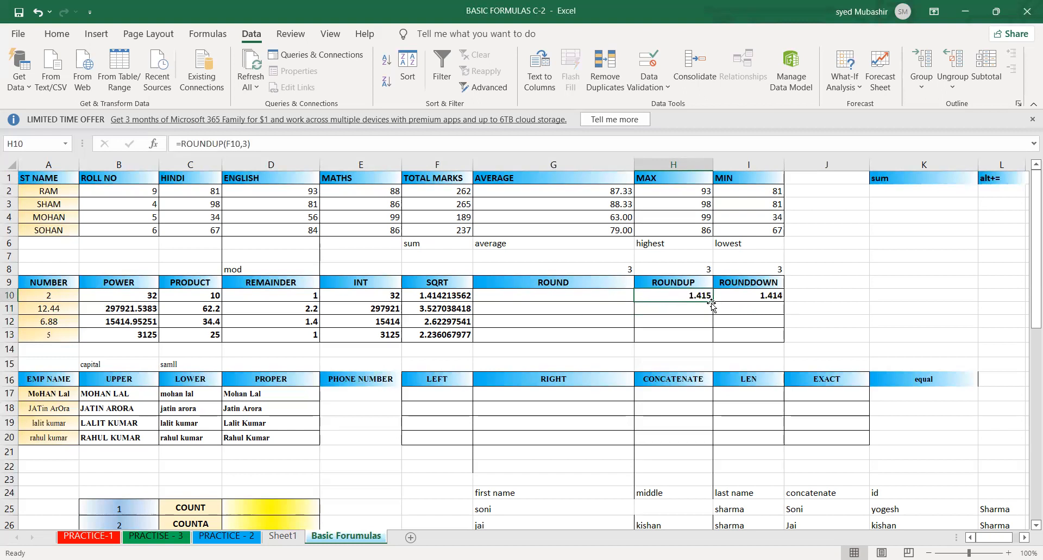
left_click_drag(713, 303, 713, 336)
left_click(775, 298)
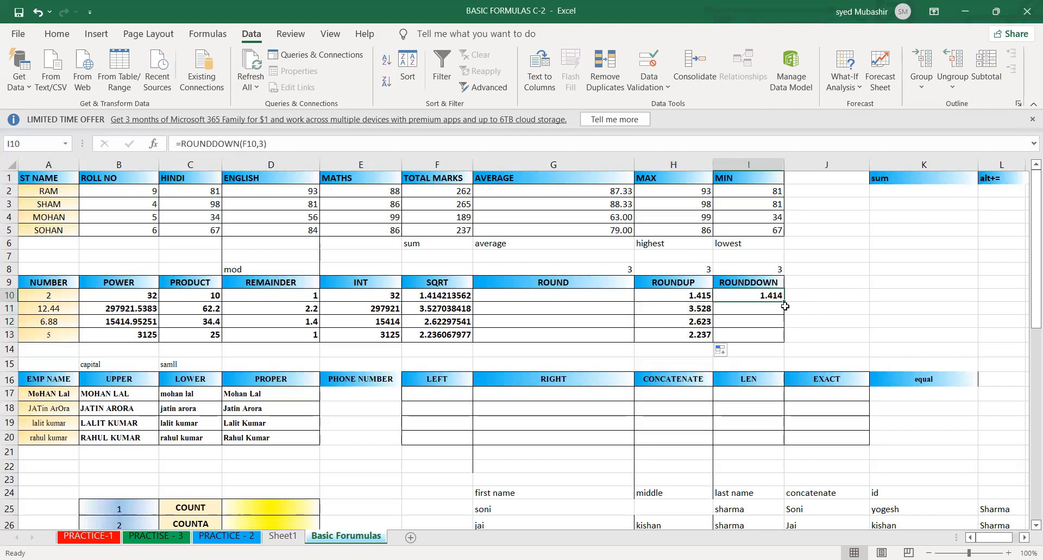
double_click(785, 301)
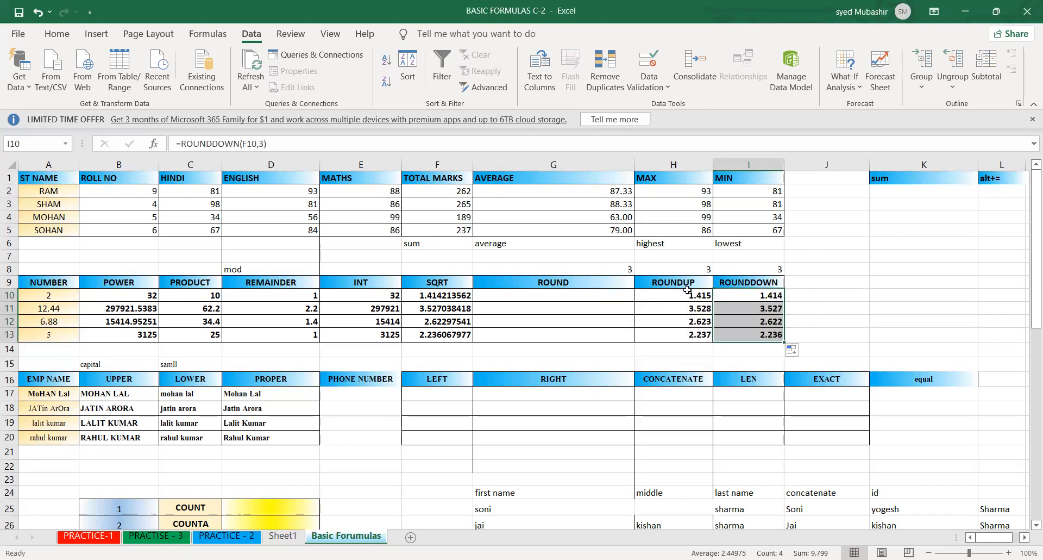
- Compare the ROUNDUP and ROUNDDOWN results in H10 and I10 with the square root in F10
left_click(657, 302)
left_click(733, 296)
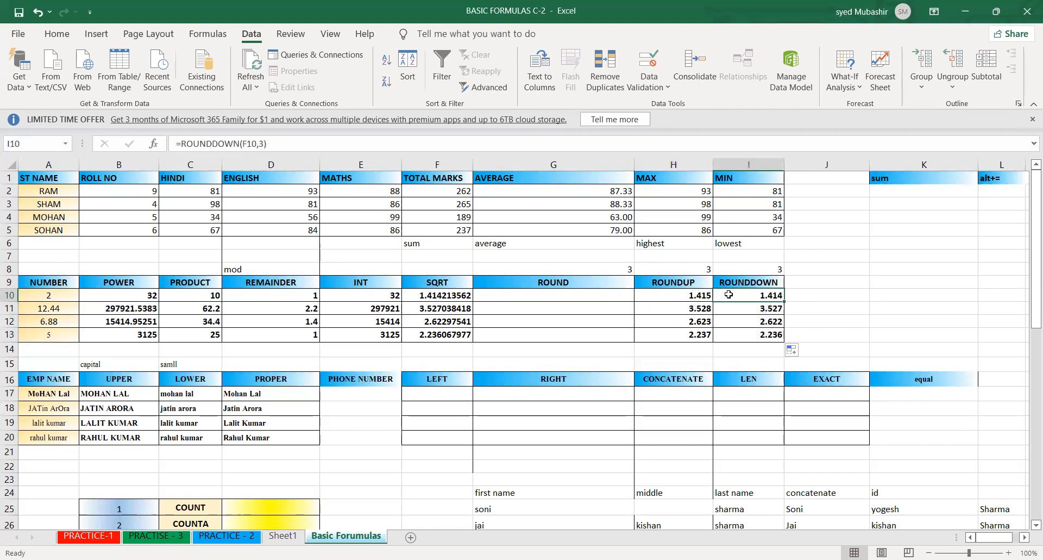
left_click(664, 291)
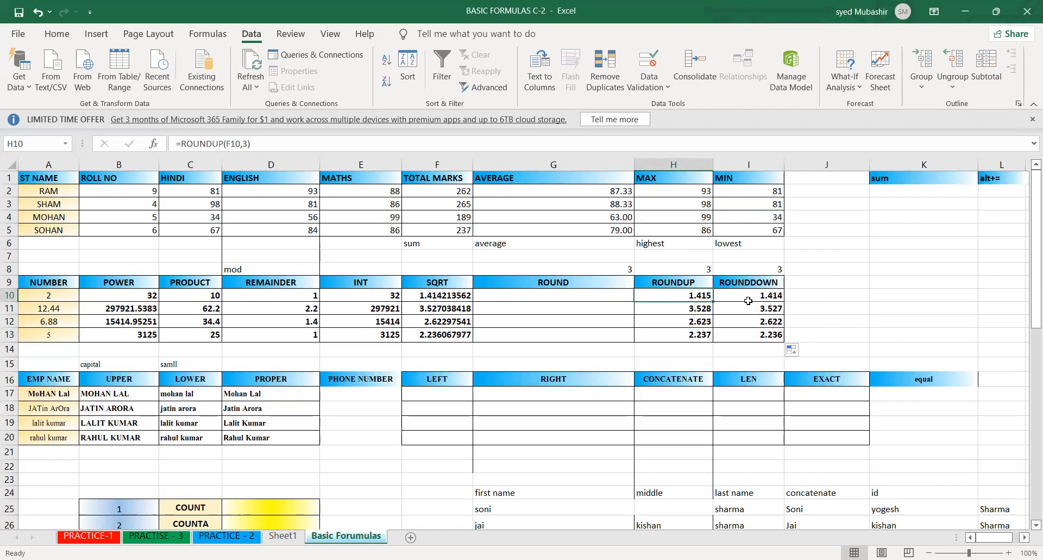
left_click(744, 297)
left_click(691, 298)
left_click(731, 292)
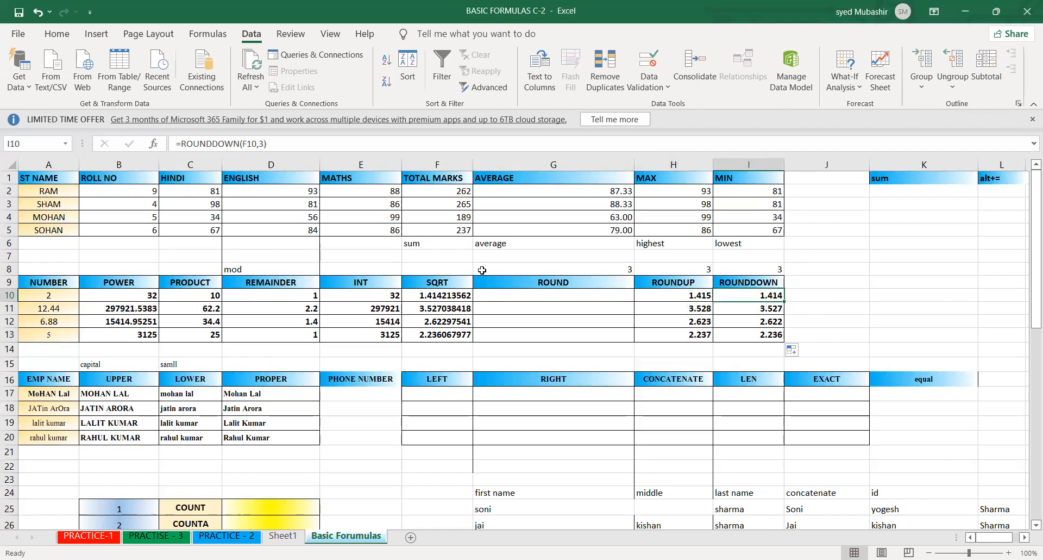
left_click(437, 294)
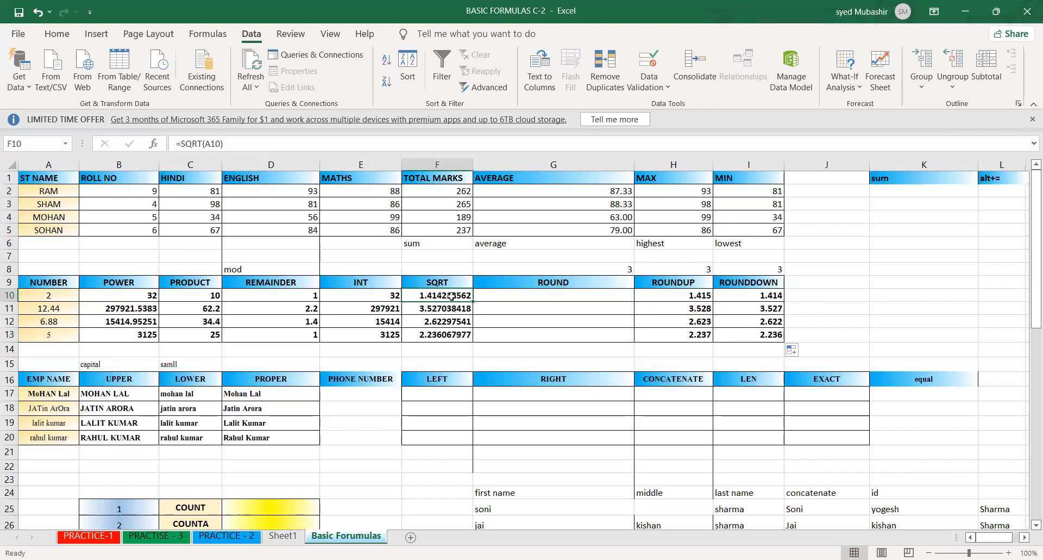
left_click(777, 294)
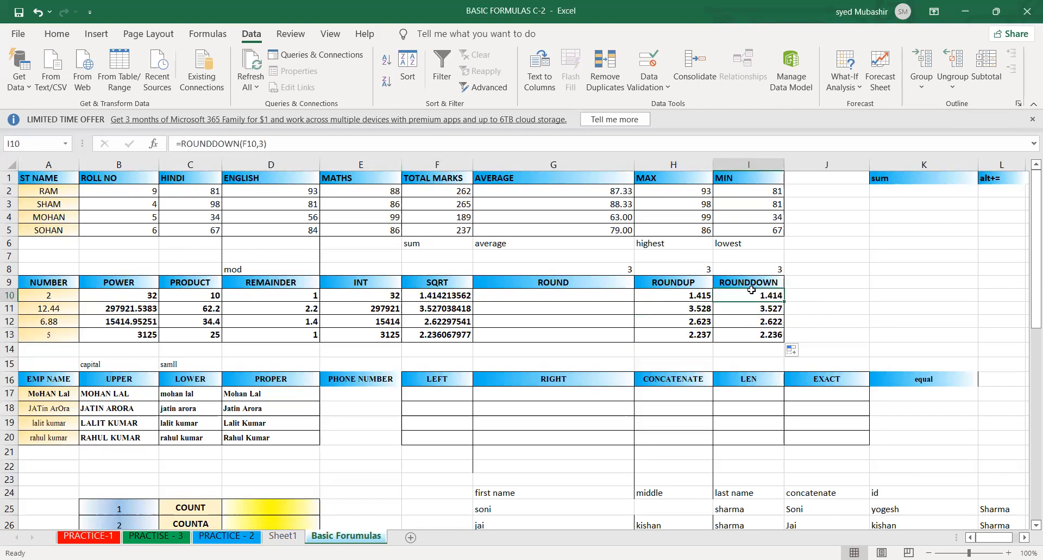
left_click(659, 298)
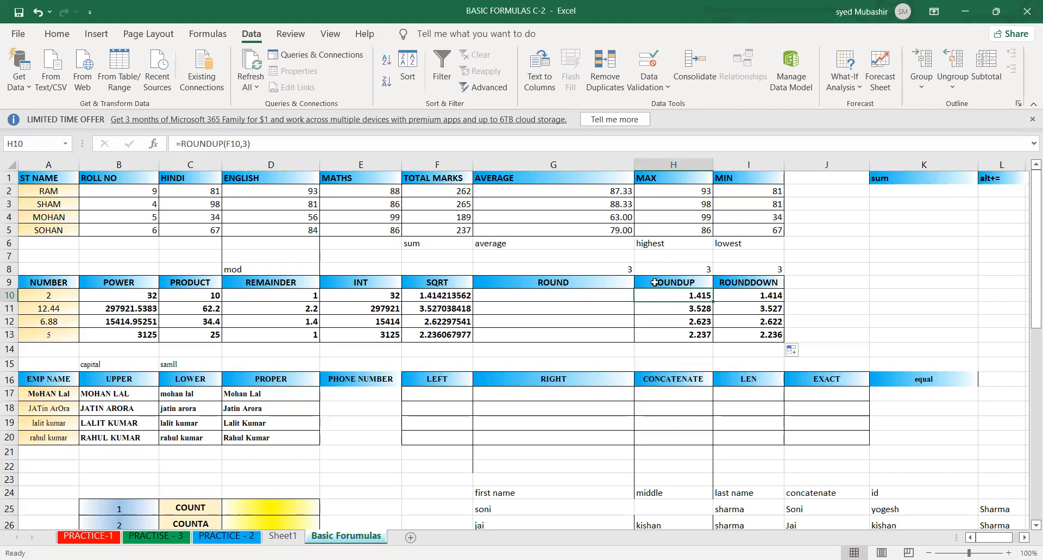
- Enter the note "as it" in I7 for the ROUNDDOWN column
left_click(746, 254)
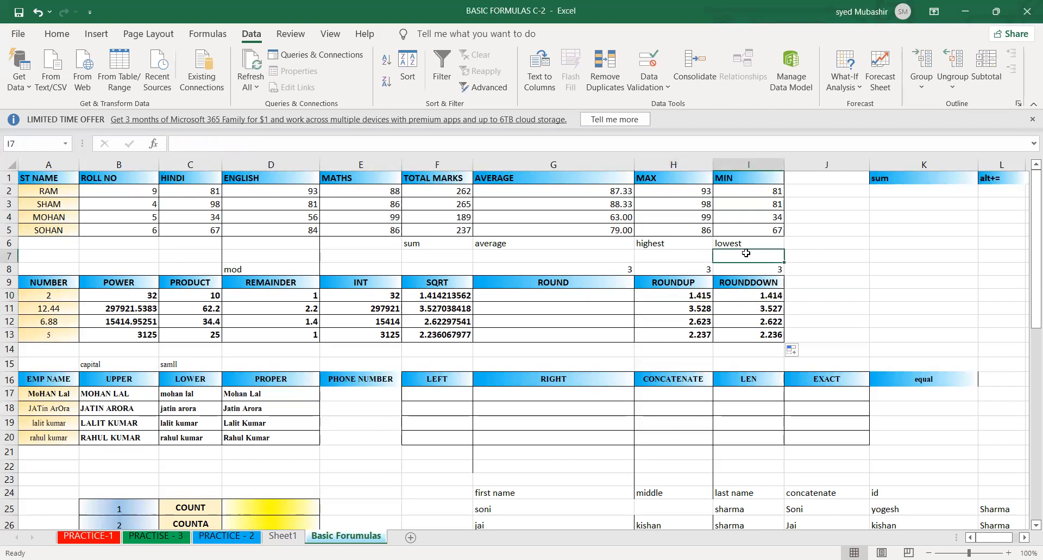
type("as it")
key("Return")
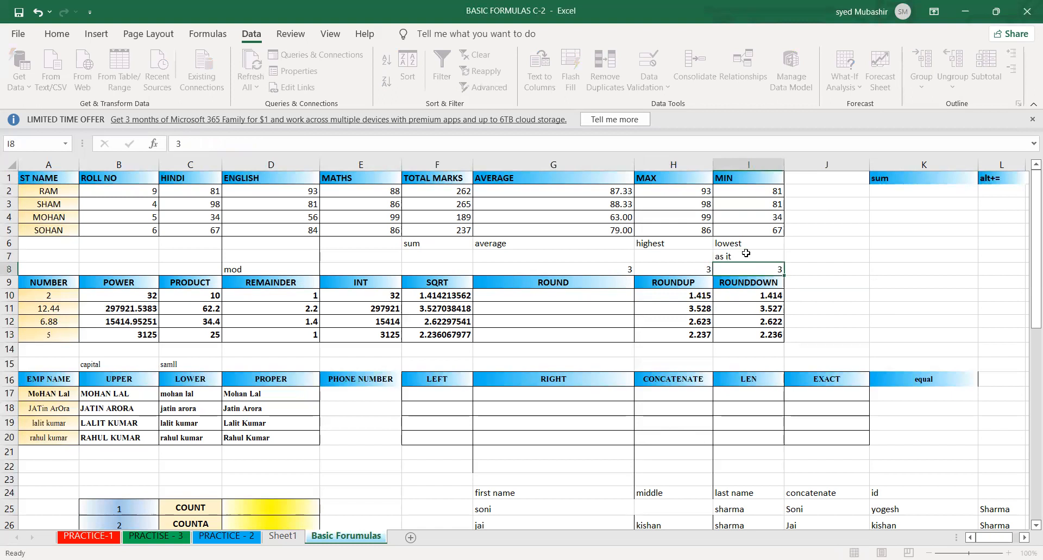
- Enter the note "always +1" in H7 for the ROUNDUP column
left_click(461, 293)
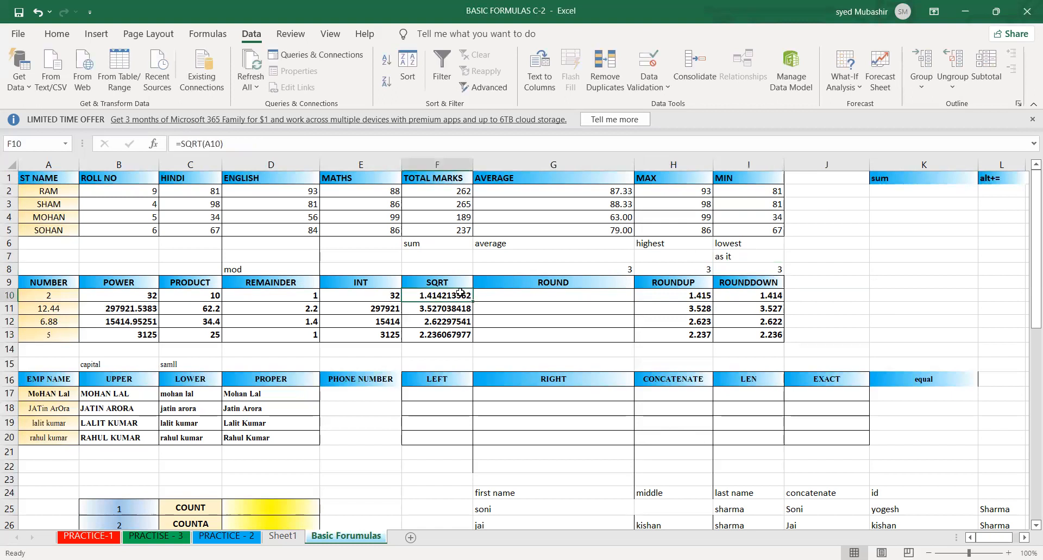
left_click(665, 294)
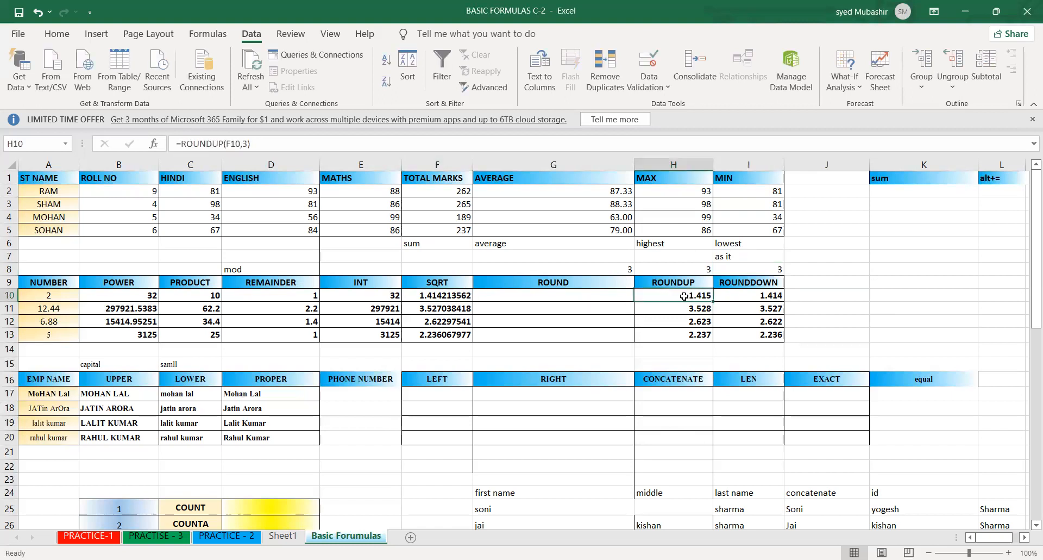
left_click(659, 257)
type("always +1")
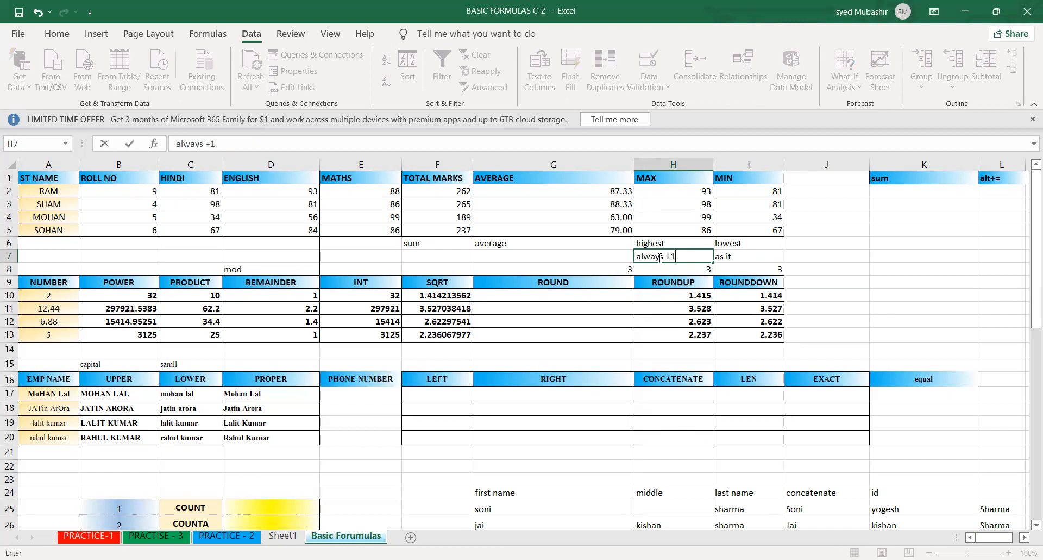
key("Return")
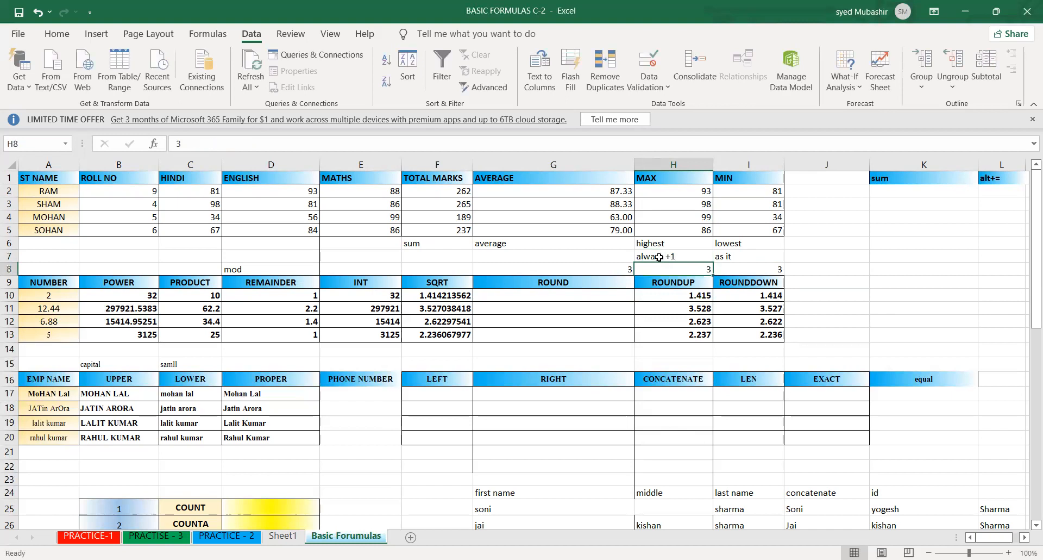
- Examine the filled ROUNDUP and ROUNDDOWN columns, comparing their values in rows 10 to 13
left_click(682, 296)
left_click_drag(746, 294, 751, 333)
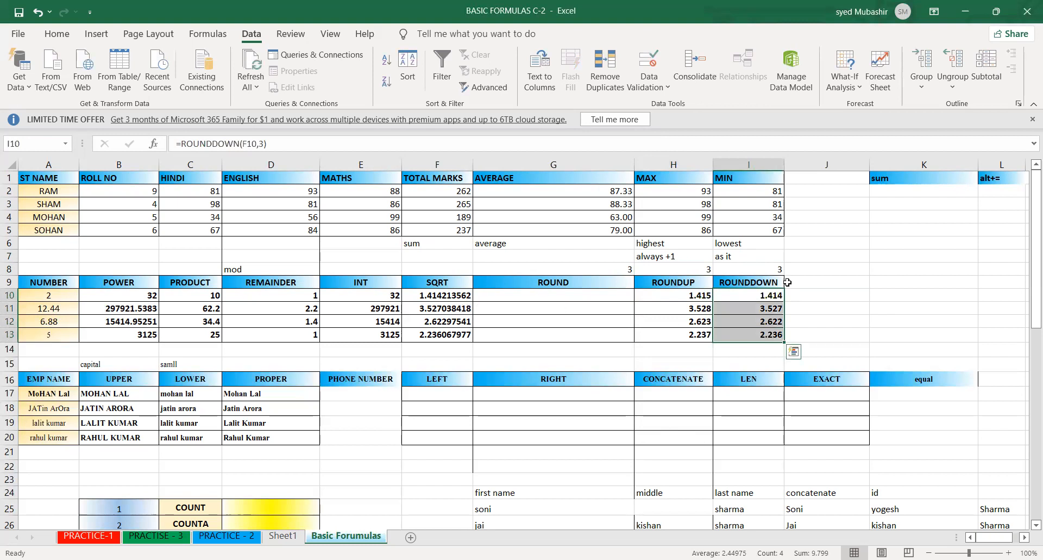
left_click(742, 282)
left_click(671, 301)
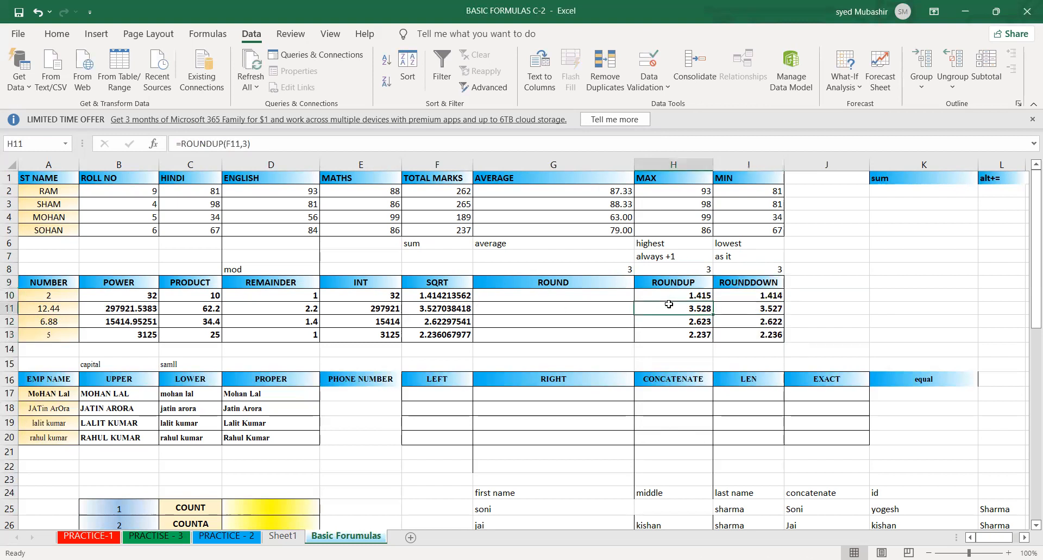
left_click(664, 279)
left_click_drag(664, 278, 674, 329)
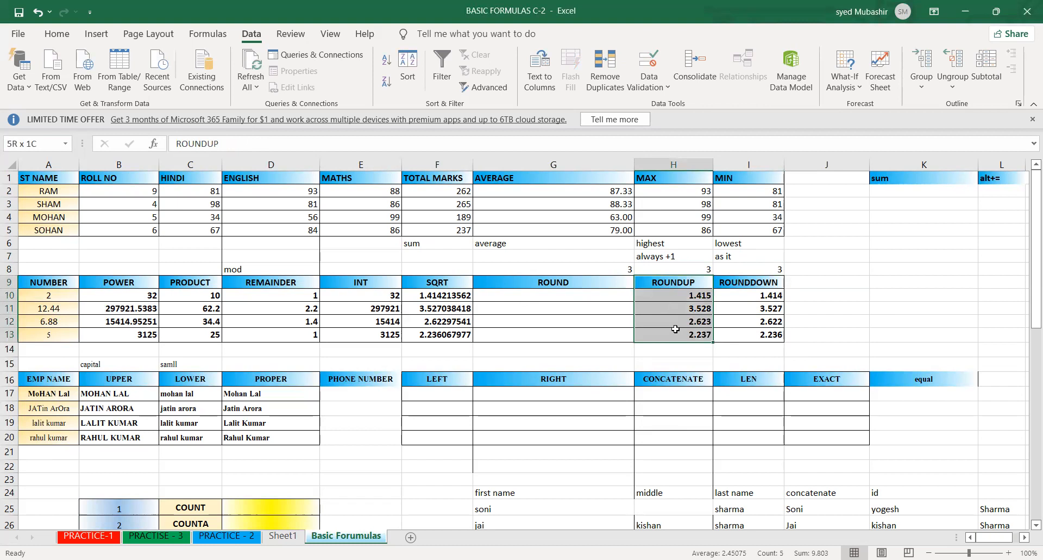
left_click(760, 325)
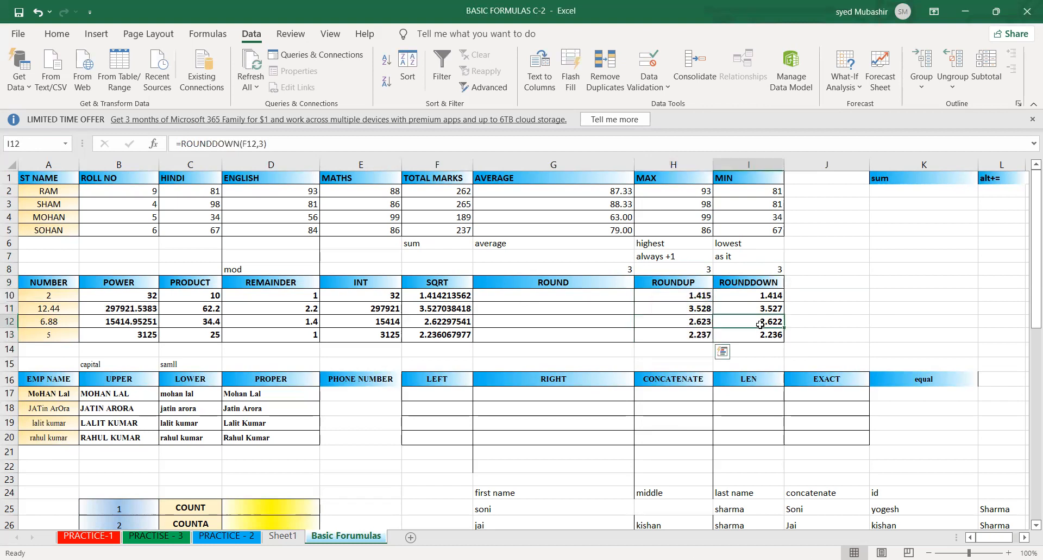
left_click(674, 309)
left_click(693, 296)
left_click(649, 321)
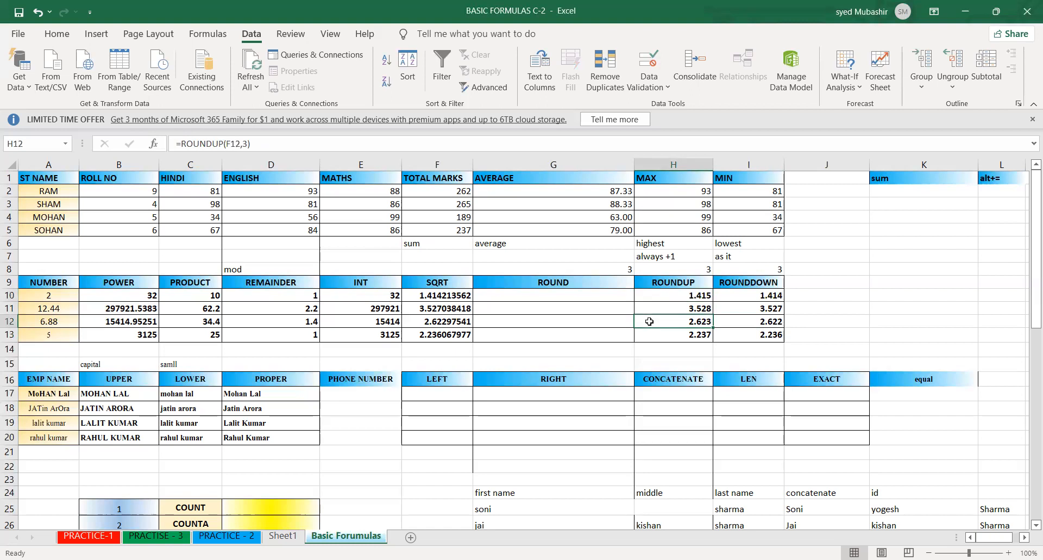
left_click(793, 336)
left_click(858, 312)
left_click(816, 343)
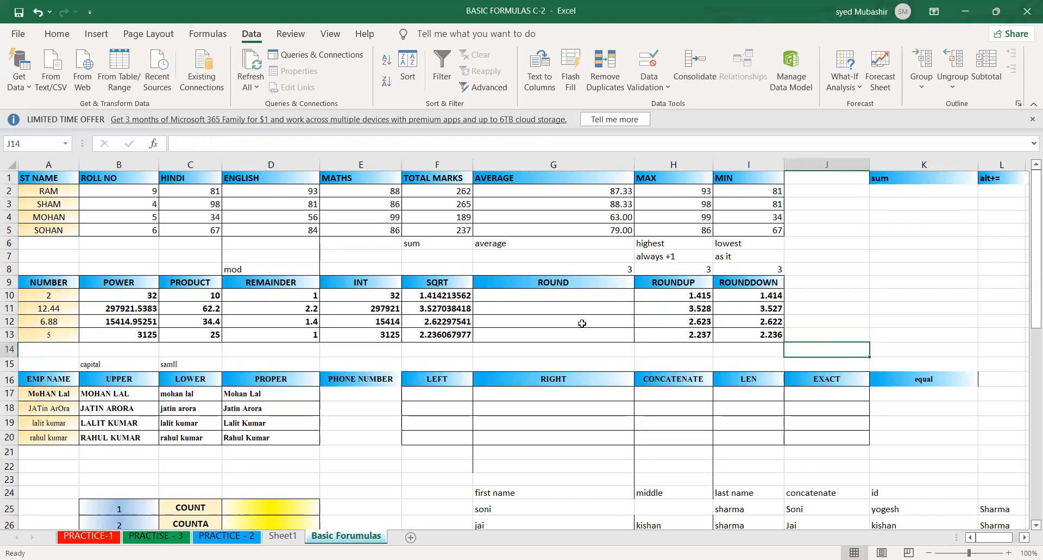
- Enter =ROUND(F10,3) in G10 to round the first square root to three decimal places
left_click_drag(562, 284, 558, 337)
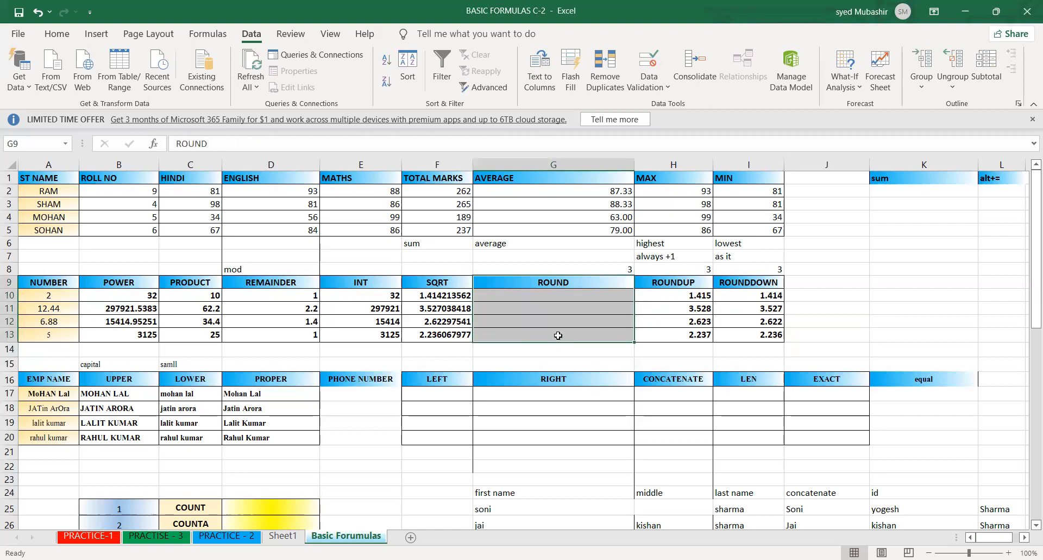
double_click(564, 295)
type("=round")
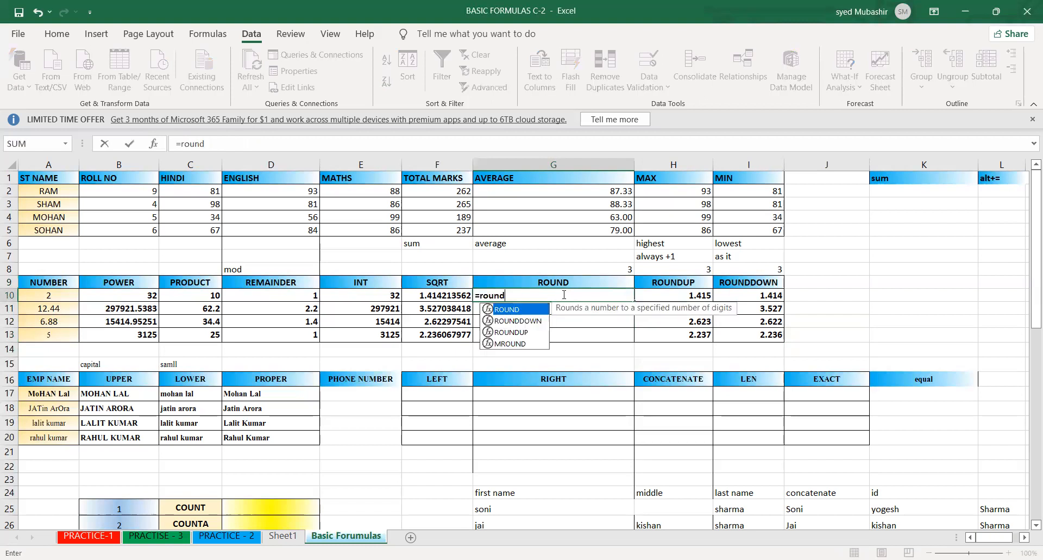
key("Tab")
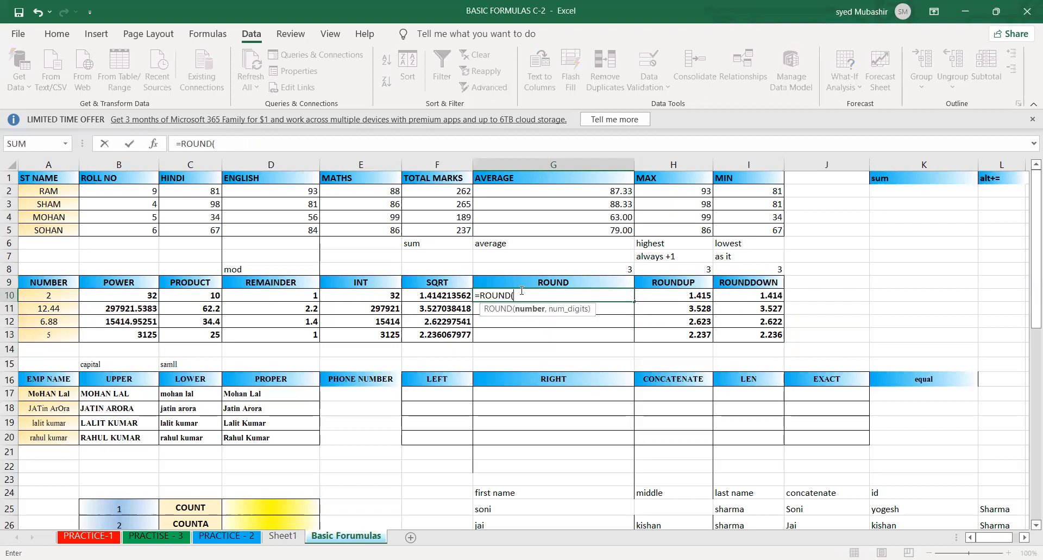
left_click(451, 296)
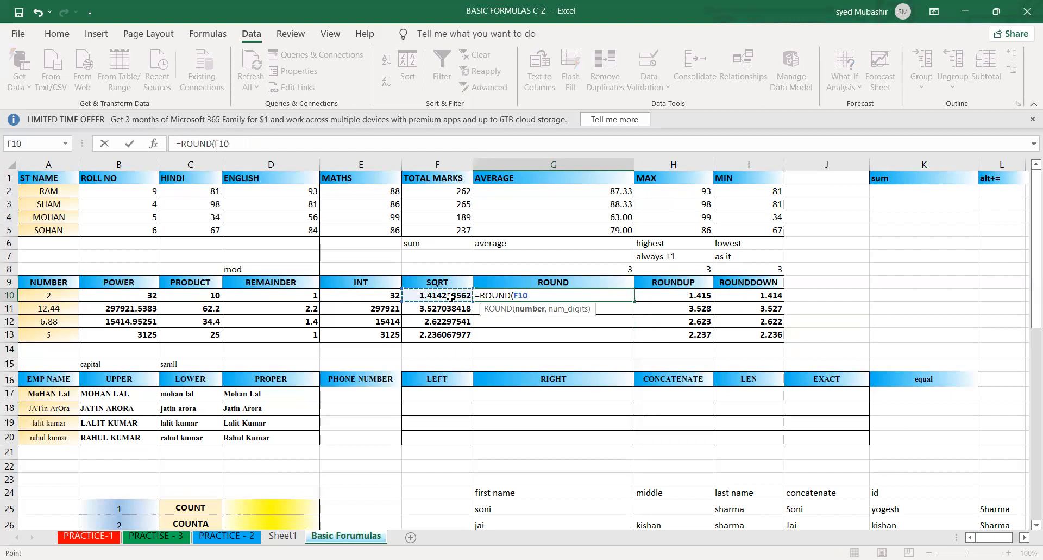
type(",3")
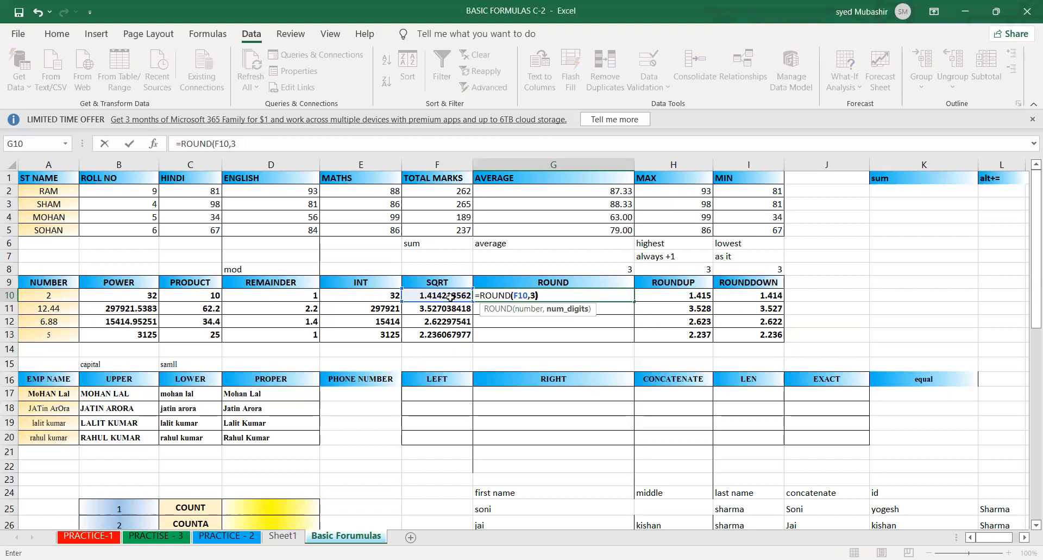
type(")")
key("Return")
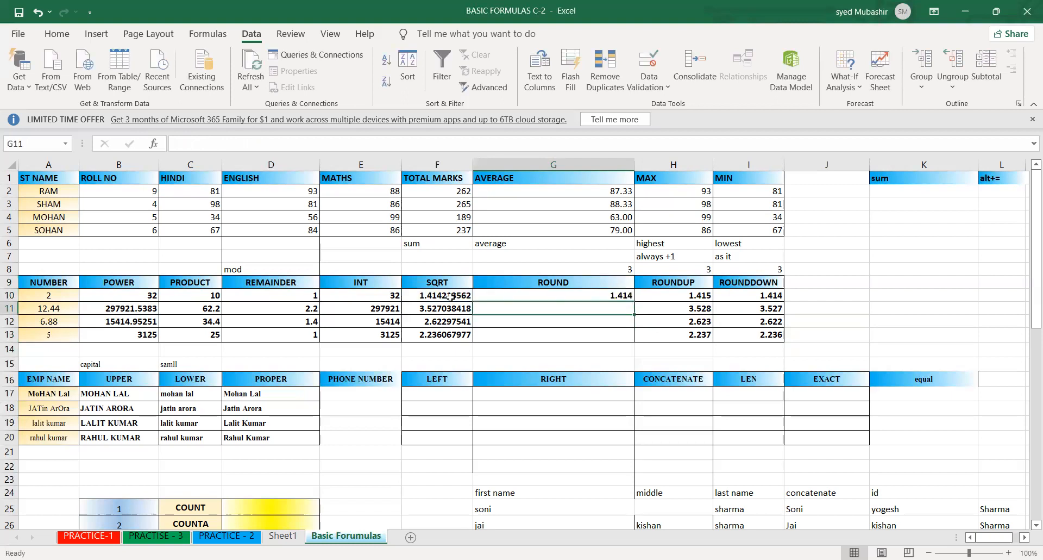
- Fill the ROUND formula from G10 down to G13 and compare it with the ROUNDUP and ROUNDDOWN columns
left_click(542, 296)
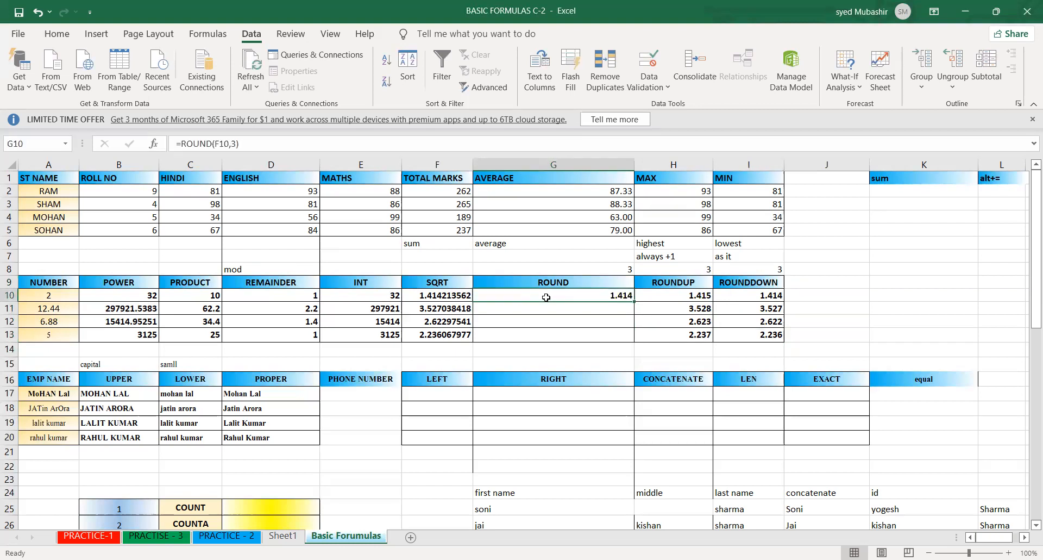
double_click(634, 302)
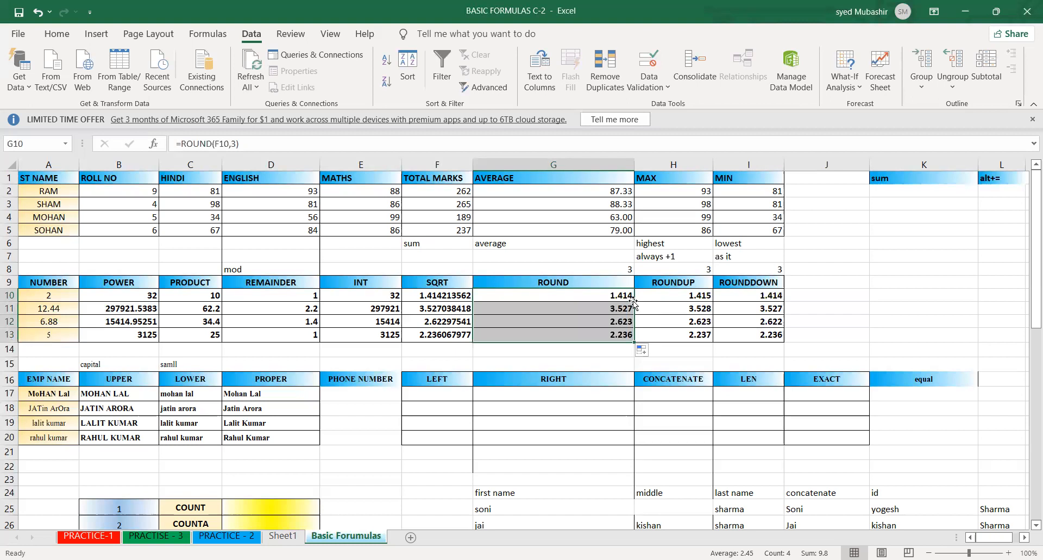
left_click(597, 291)
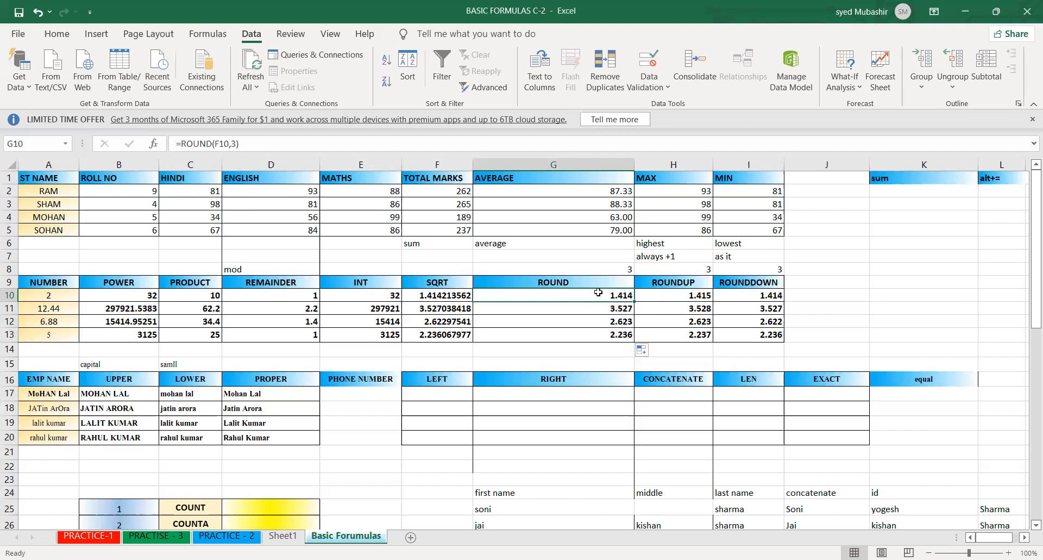
left_click(769, 289)
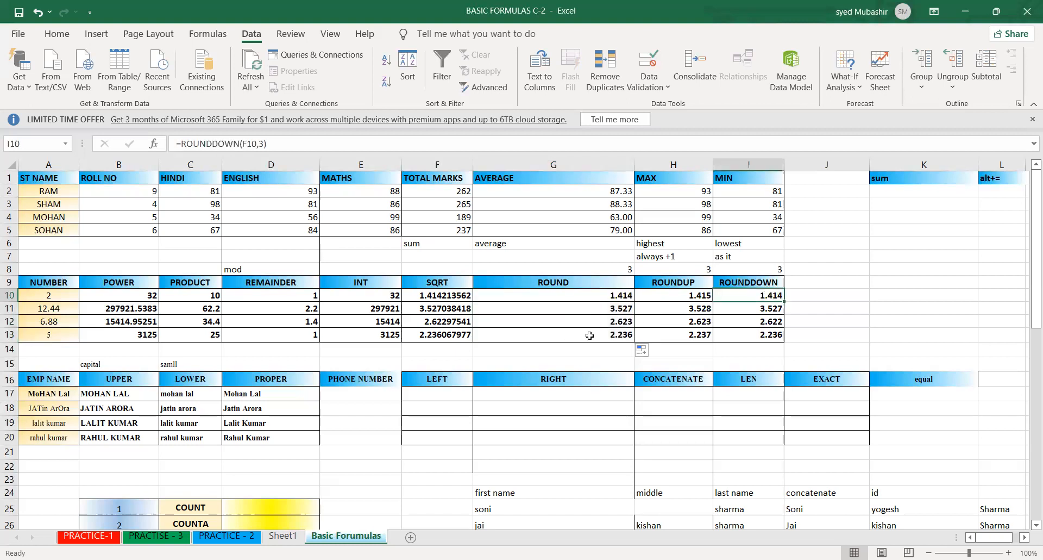
left_click(591, 332)
left_click(675, 324)
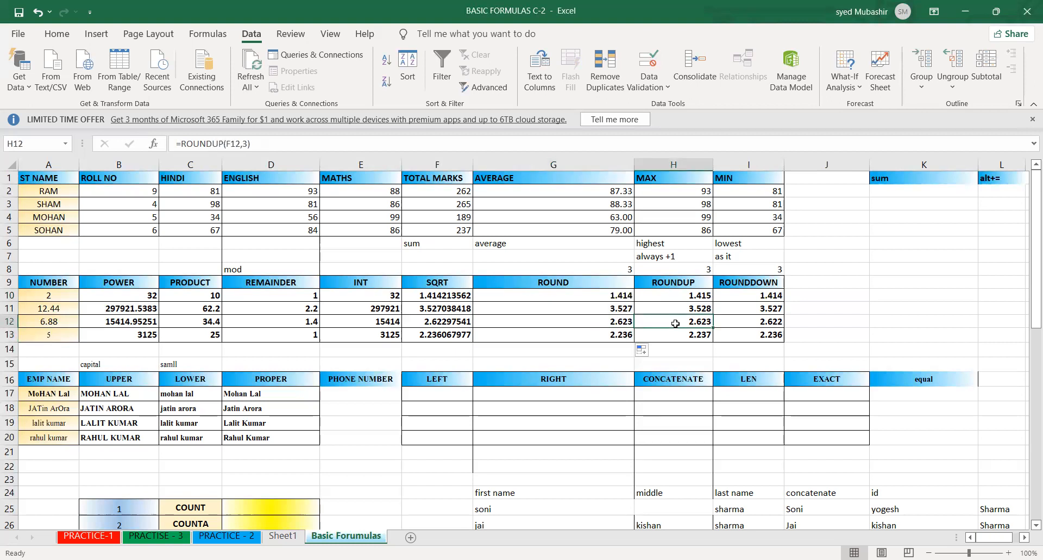
left_click(604, 306)
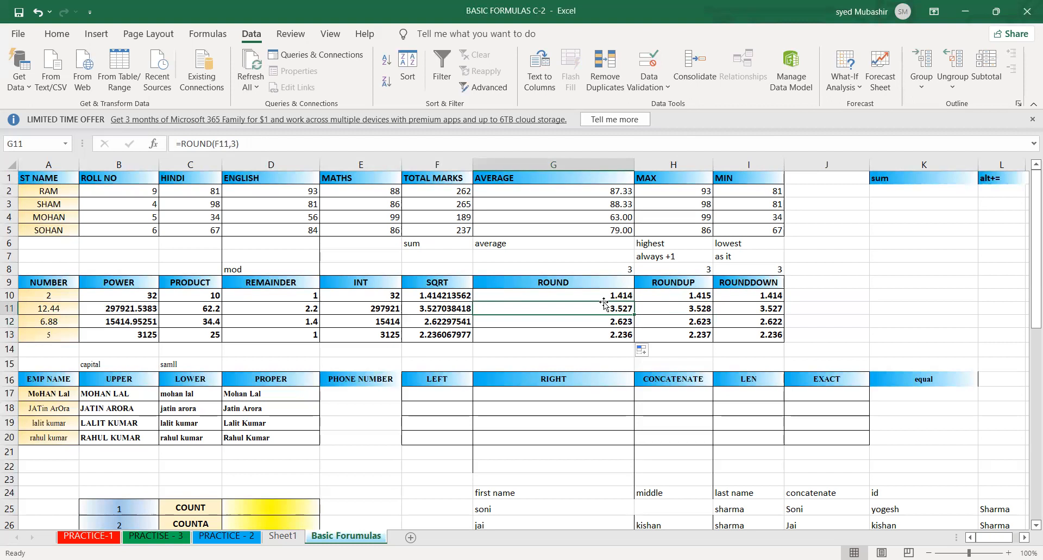
- Enter the note "rounddown" in K6 with the explanation "ad it" in L6
left_click(908, 245)
type("r")
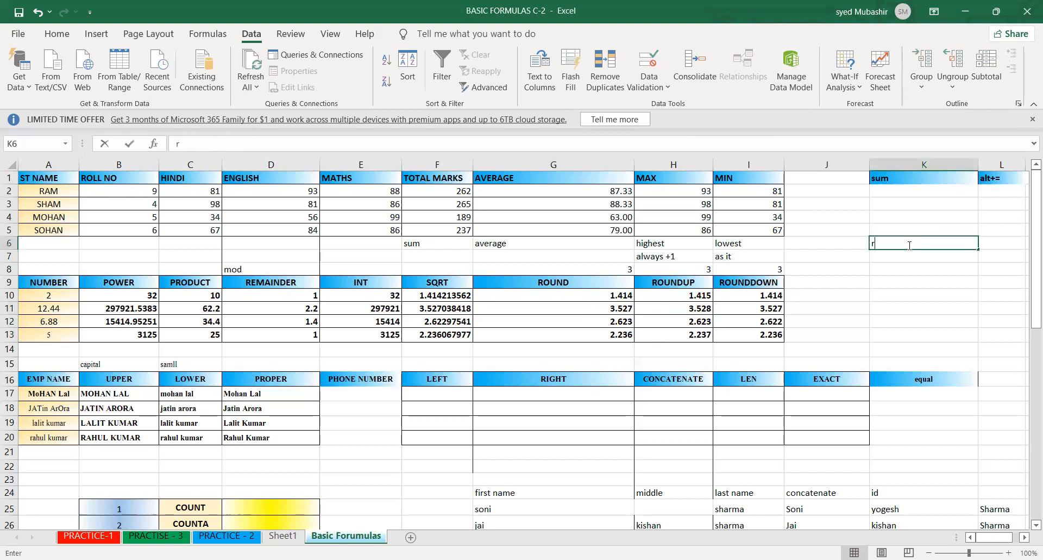
type("ounddown")
key("Tab")
type("ad i")
key("Return")
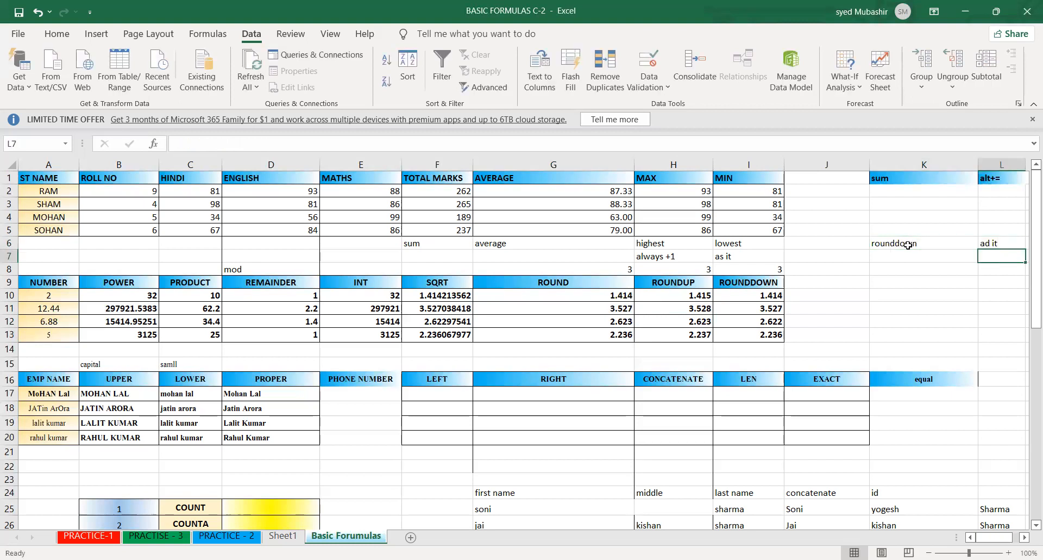
- Enter the note "roundup" in K7 with the explanation "give +!" in L7
key("Left")
type("roundup")
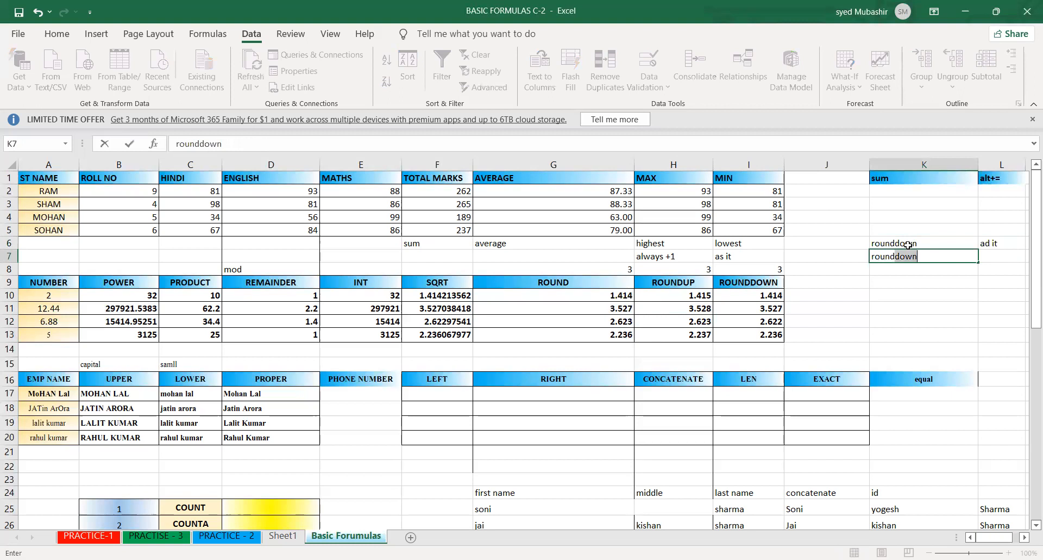
key("Tab")
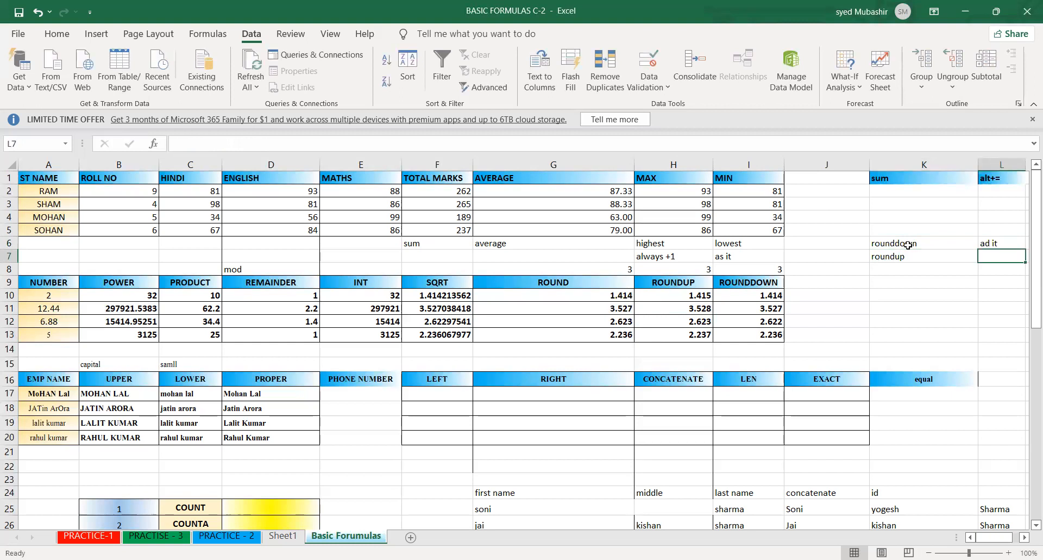
type("give +!")
key("Return")
- Enter the note "round" in K8 with its rules ">5 +1" in L8 and "<5 asi t" in K9
type("round")
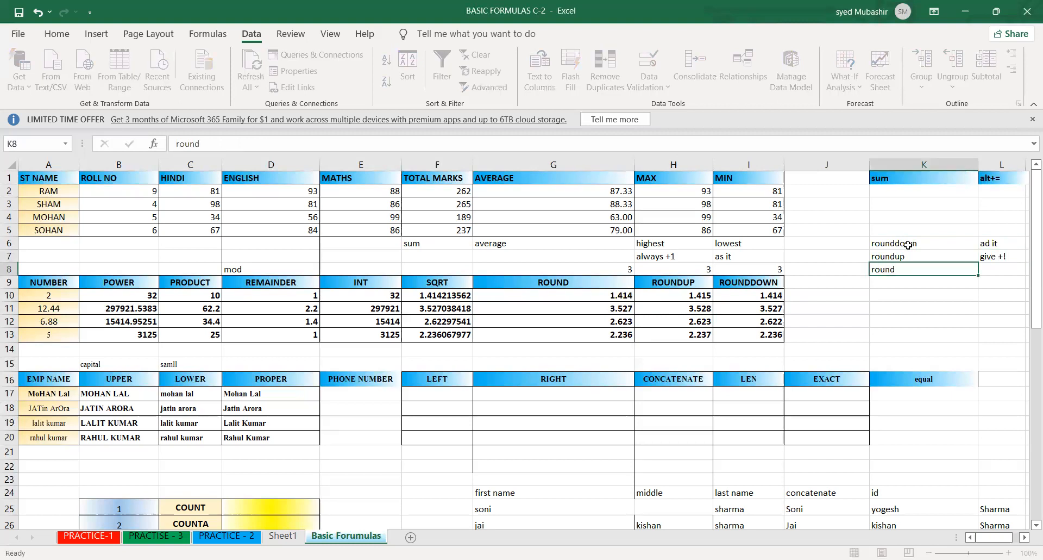
key("Tab")
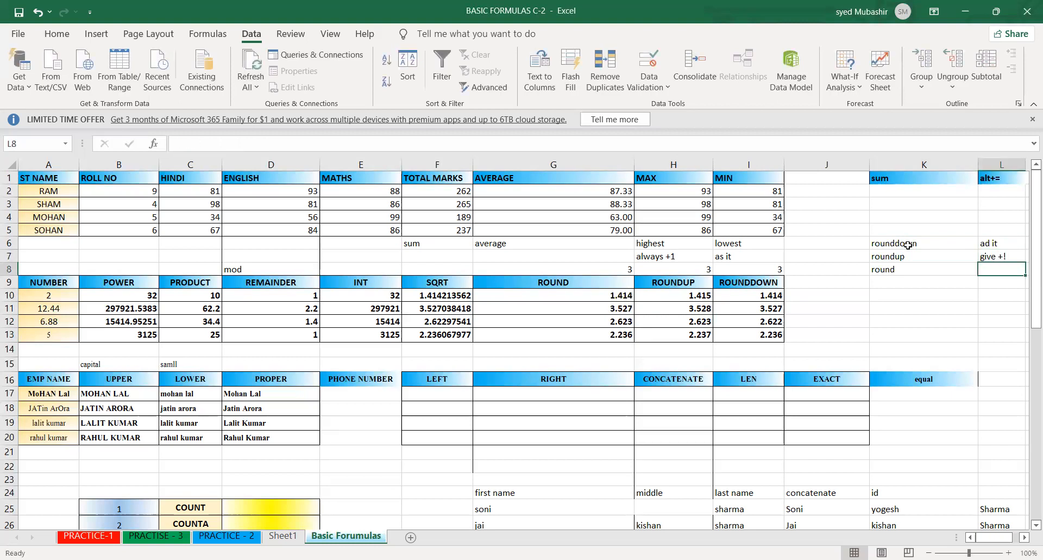
type(">5 +1")
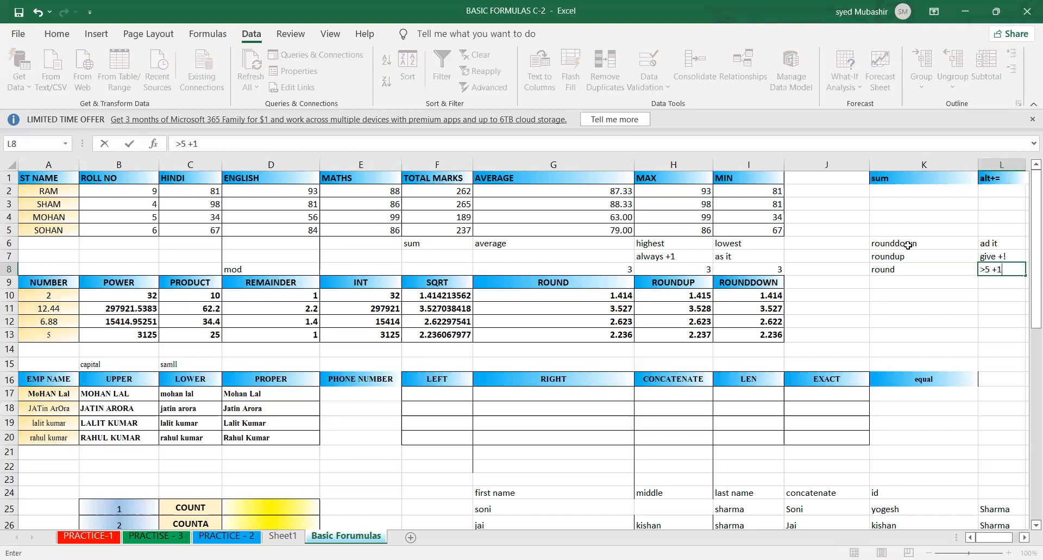
key("Return")
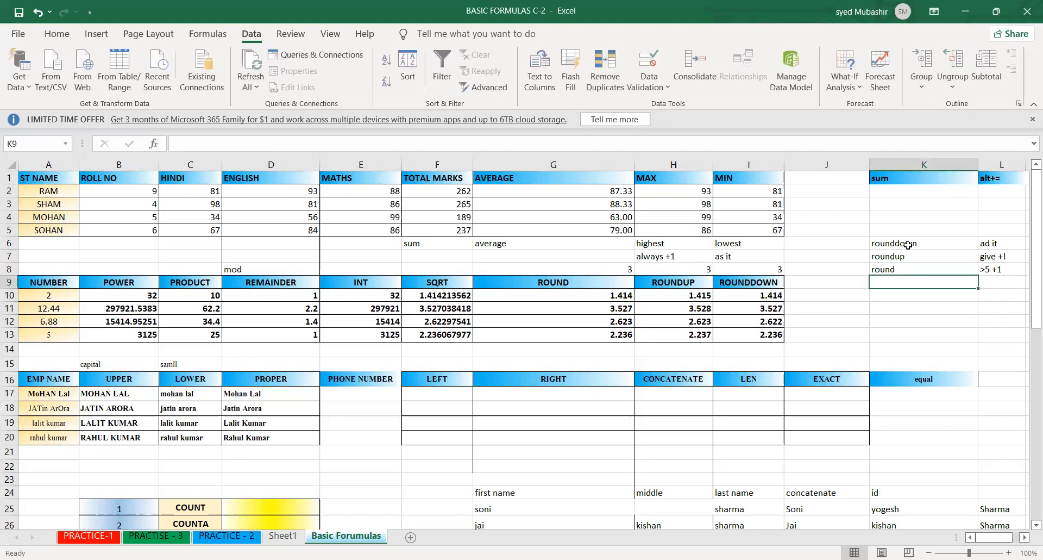
type("<5 asi")
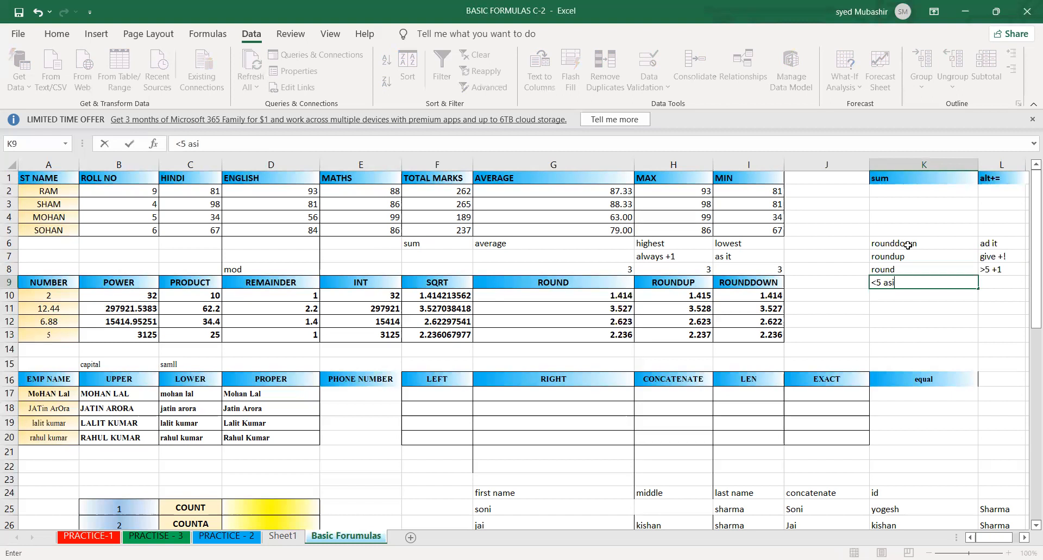
key("Return")
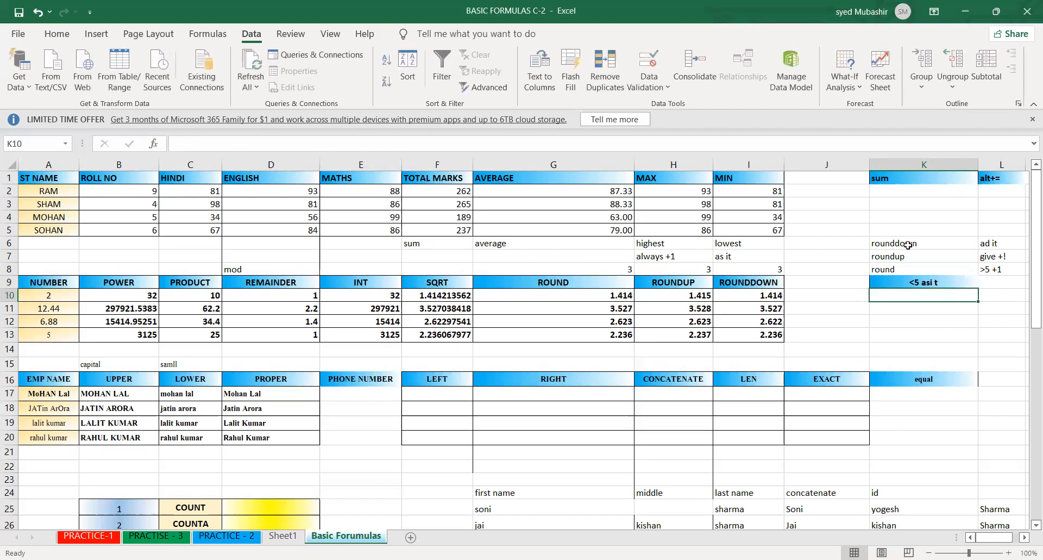
- Examine the ROUND results in G10:G13 against the ROUNDUP and ROUNDDOWN results in the same rows
left_click(696, 286)
left_click(478, 297)
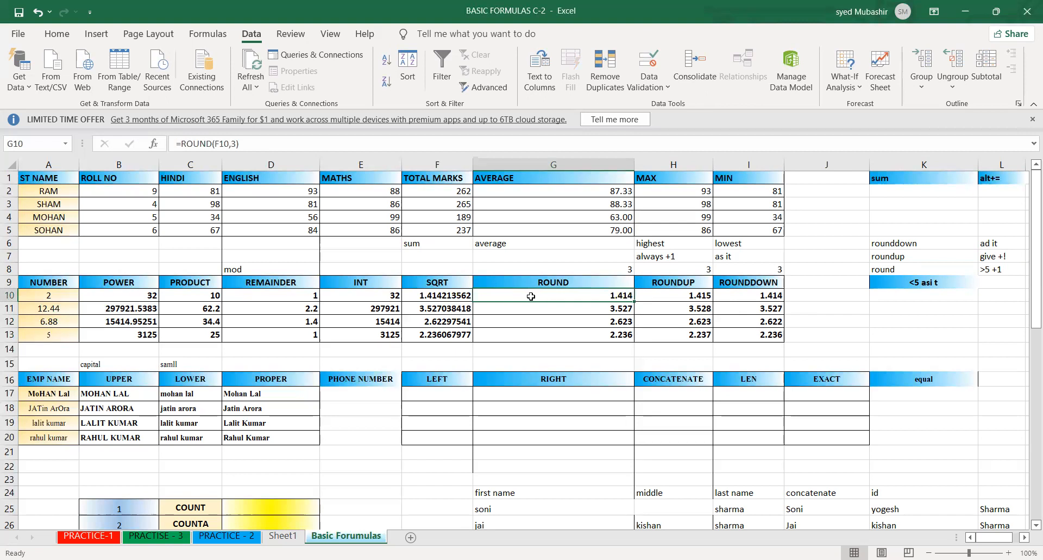
left_click(558, 310)
left_click(595, 324)
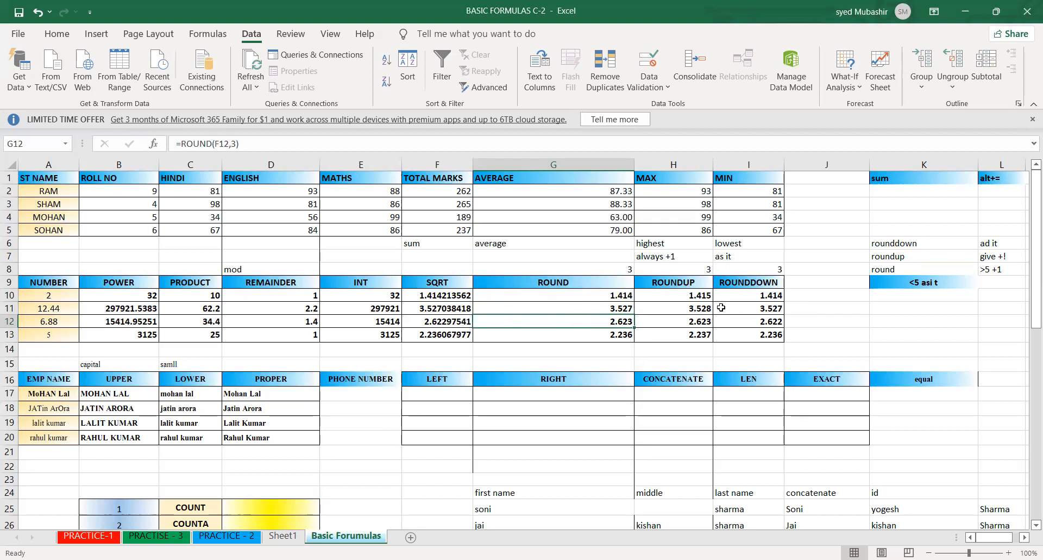
left_click(686, 349)
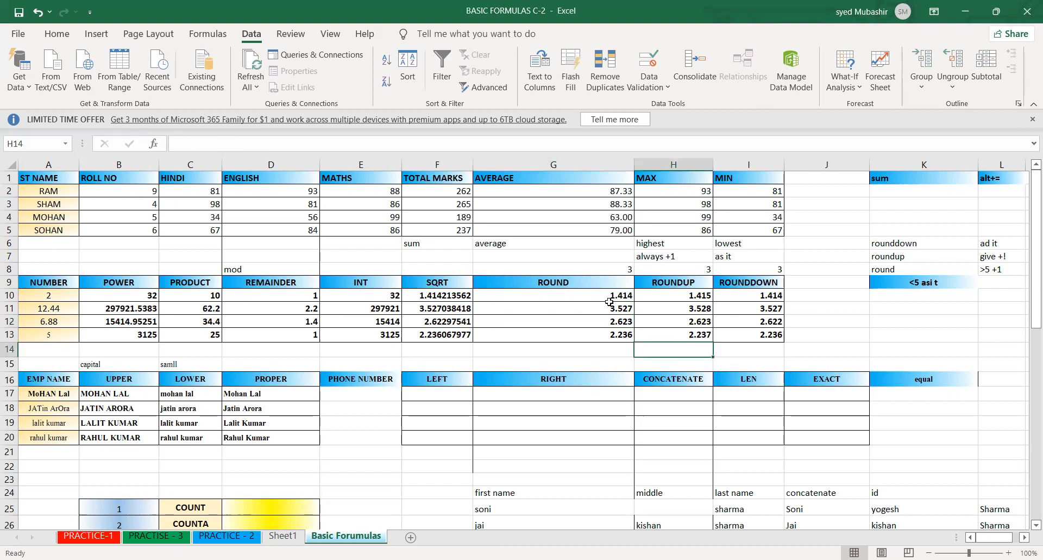
left_click_drag(596, 294, 611, 336)
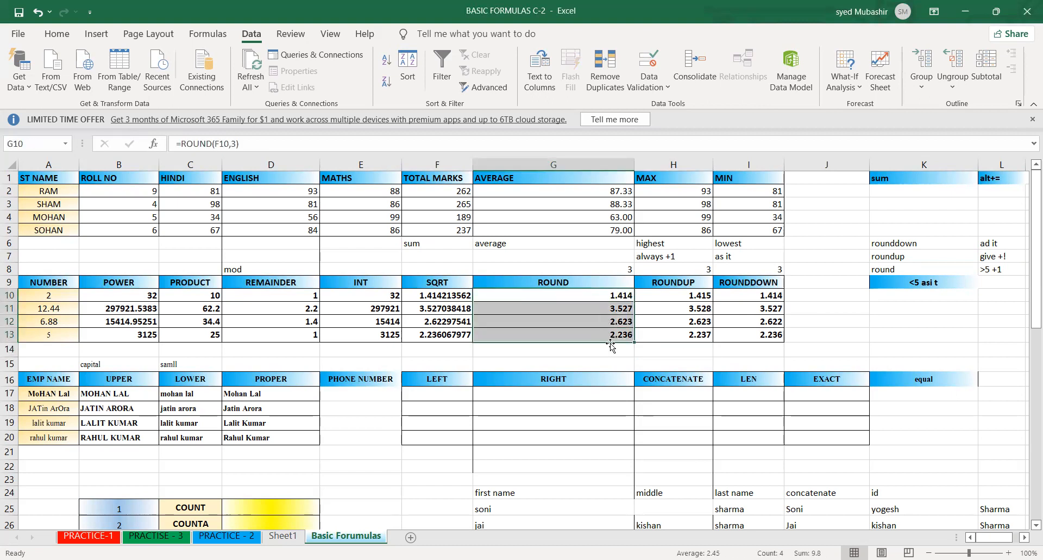
left_click(660, 337)
left_click_drag(731, 352, 522, 335)
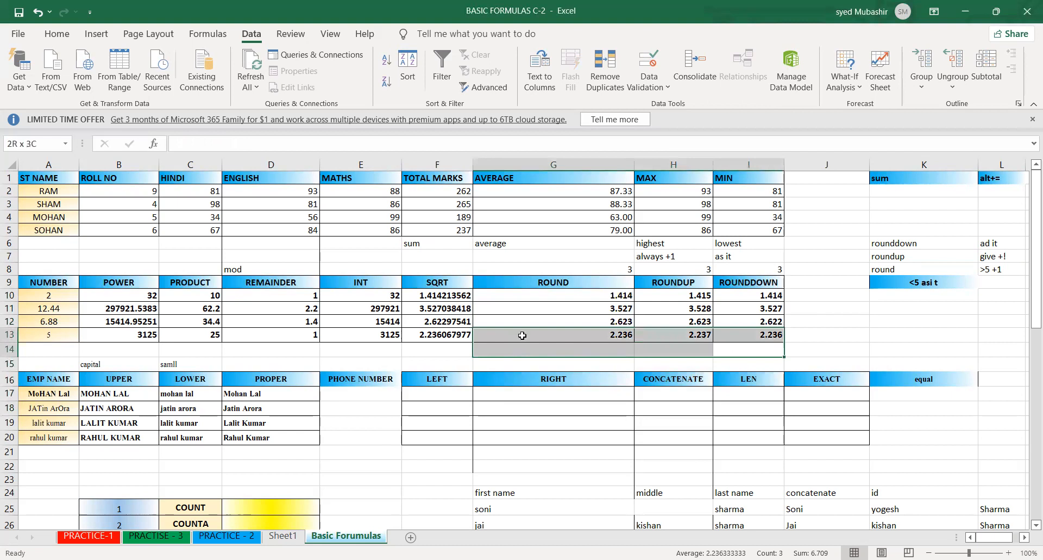
left_click_drag(515, 293, 756, 322)
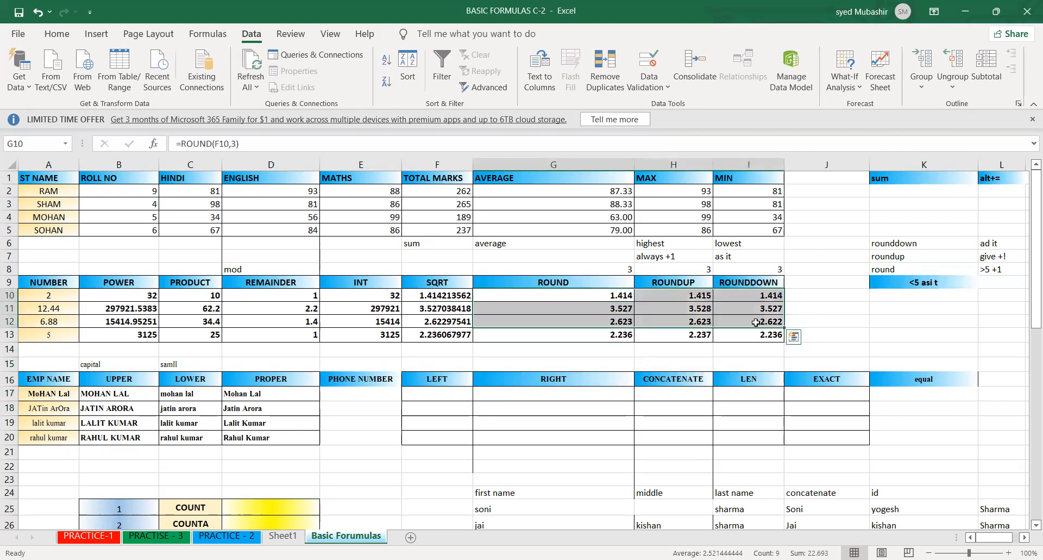
left_click(717, 363)
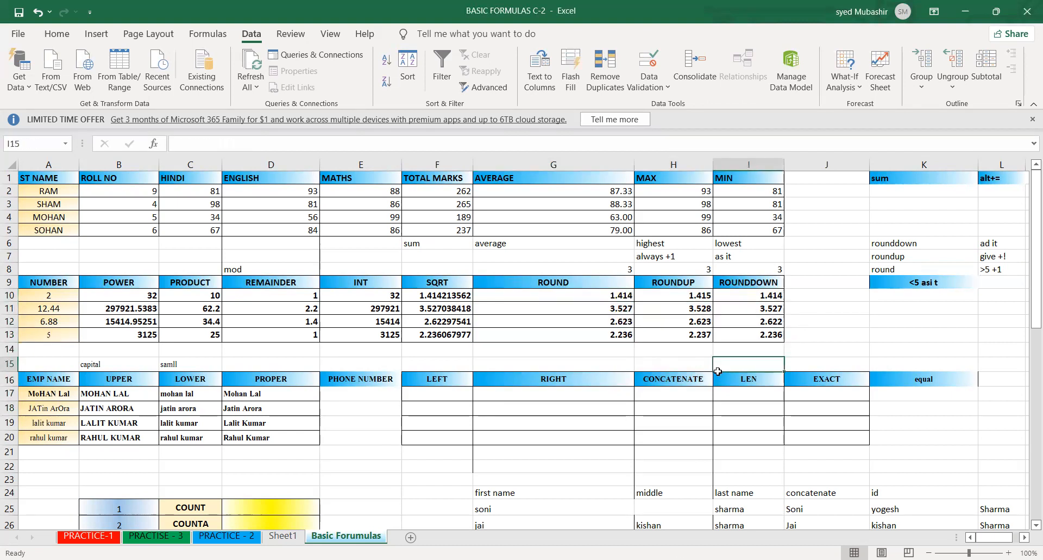
- Nest the square root in F10 inside ROUND as =ROUND(SQRT(A10),3), accepting the suggested bracket correction
double_click(449, 295)
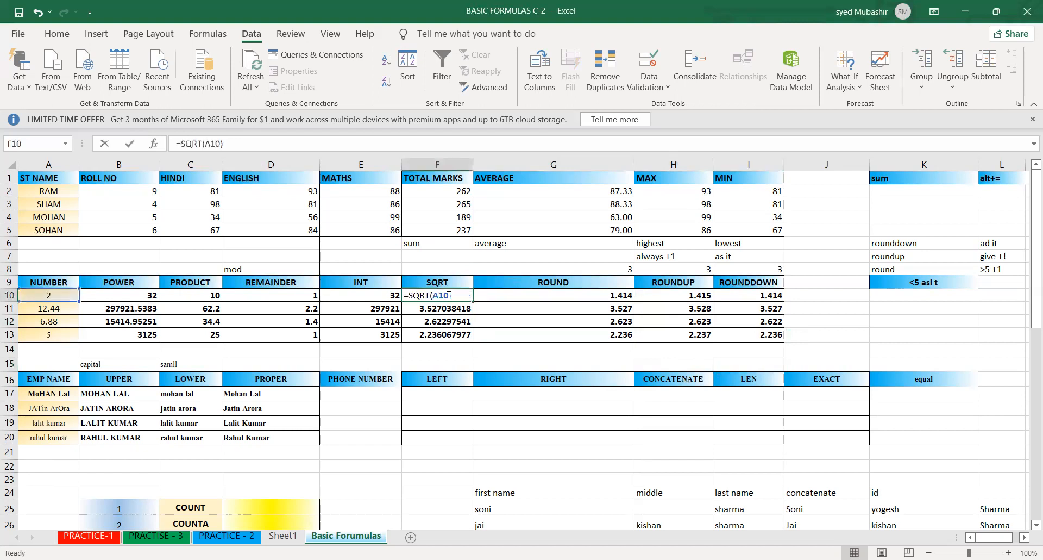
double_click(438, 295)
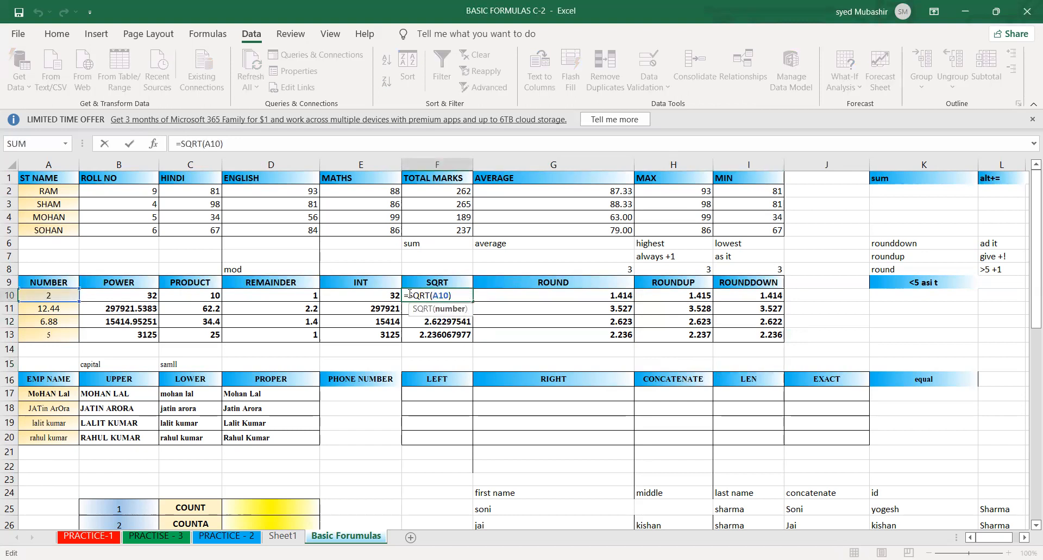
left_click(410, 294)
type("ROUND(")
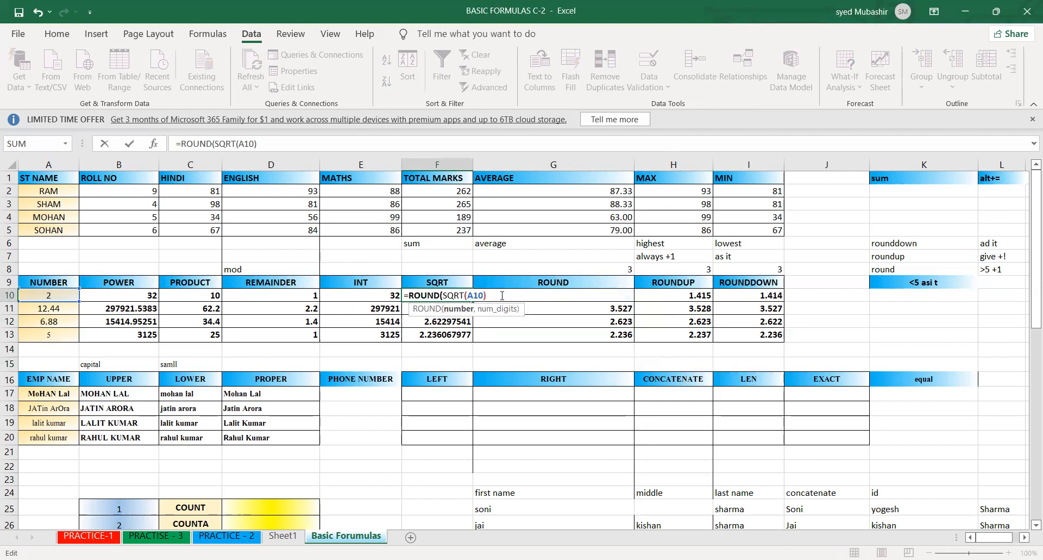
type(",3")
key("Return")
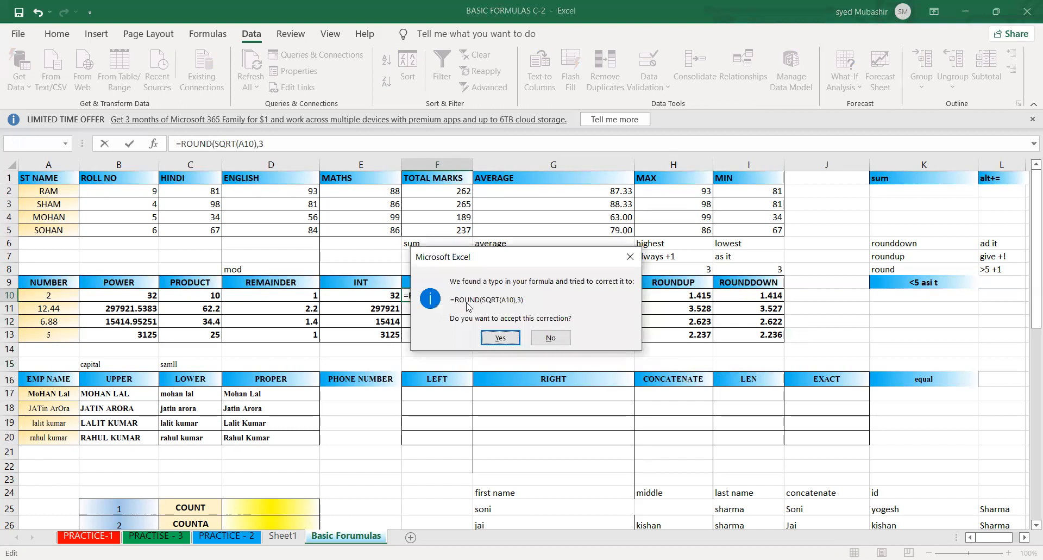
left_click(499, 336)
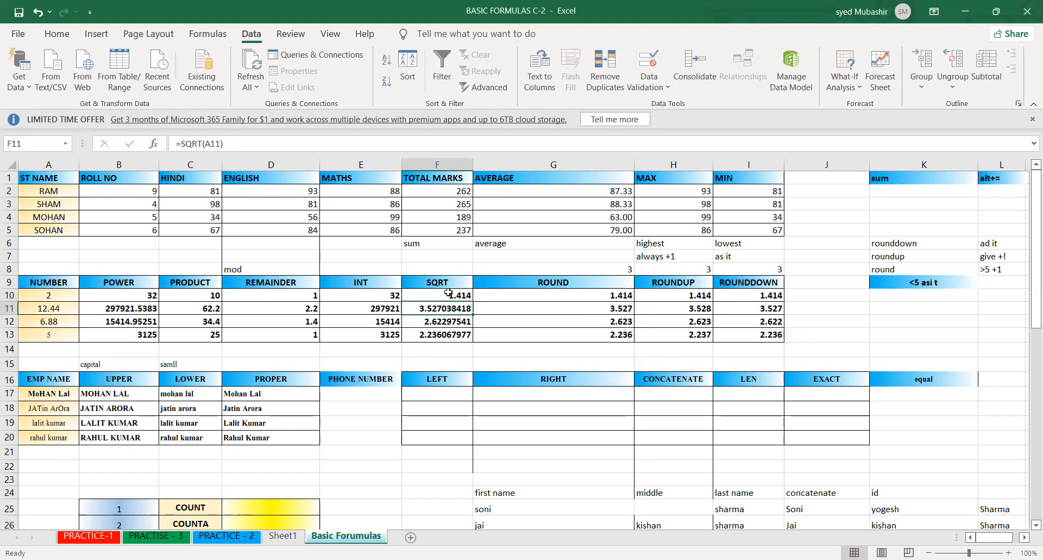
- Fill the nested ROUND and SQRT formula from F10 down to F13 in the SQRT column
key("Down")
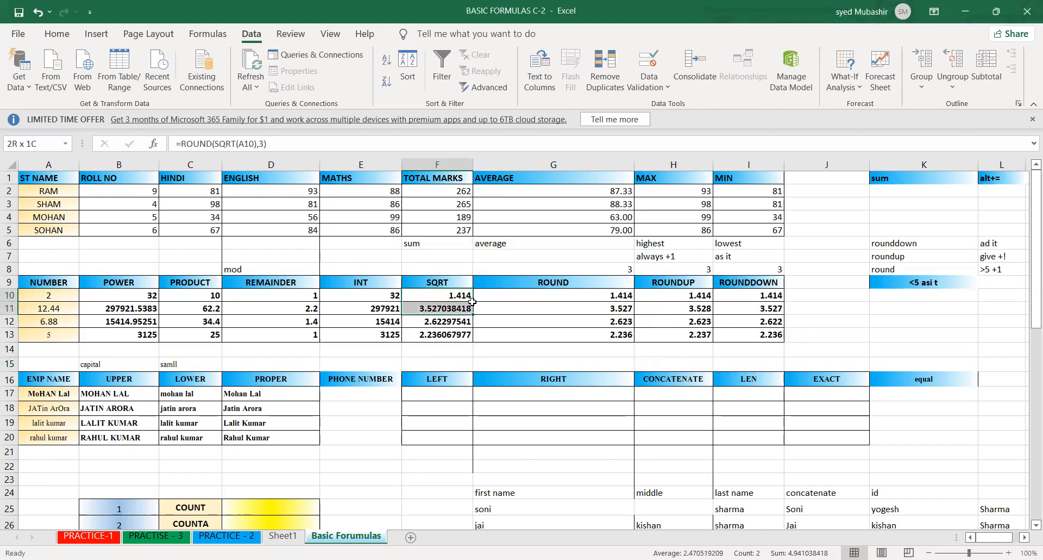
key("Right")
key("Right")
key("Right")
left_click(469, 298)
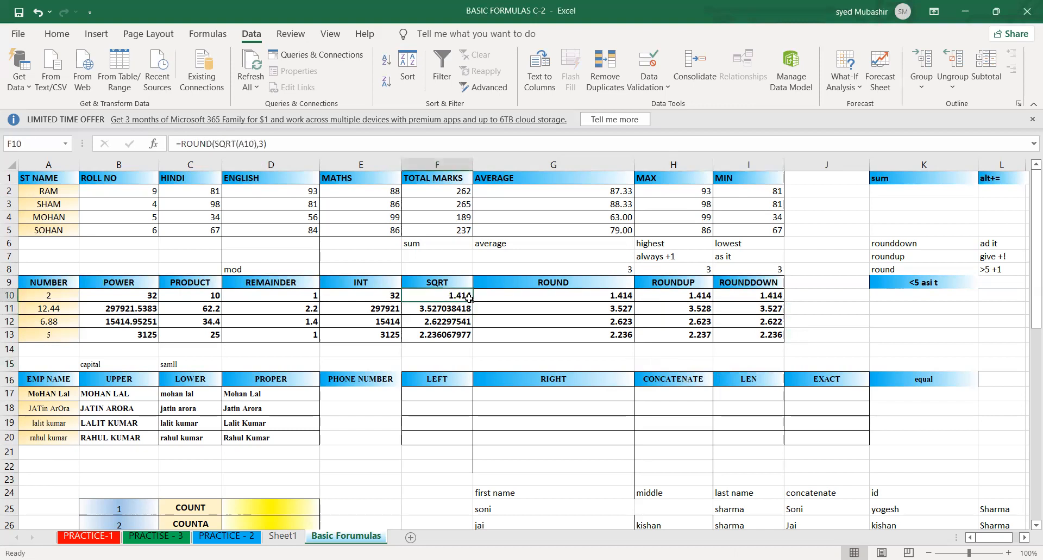
double_click(468, 298)
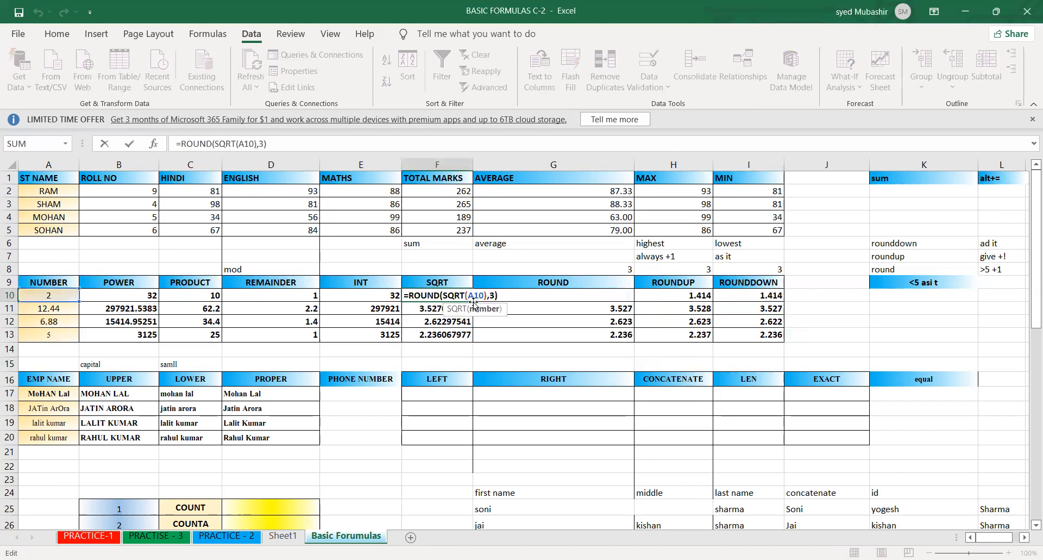
key("Return")
left_click(468, 299)
left_click_drag(468, 300, 472, 298)
double_click(473, 301)
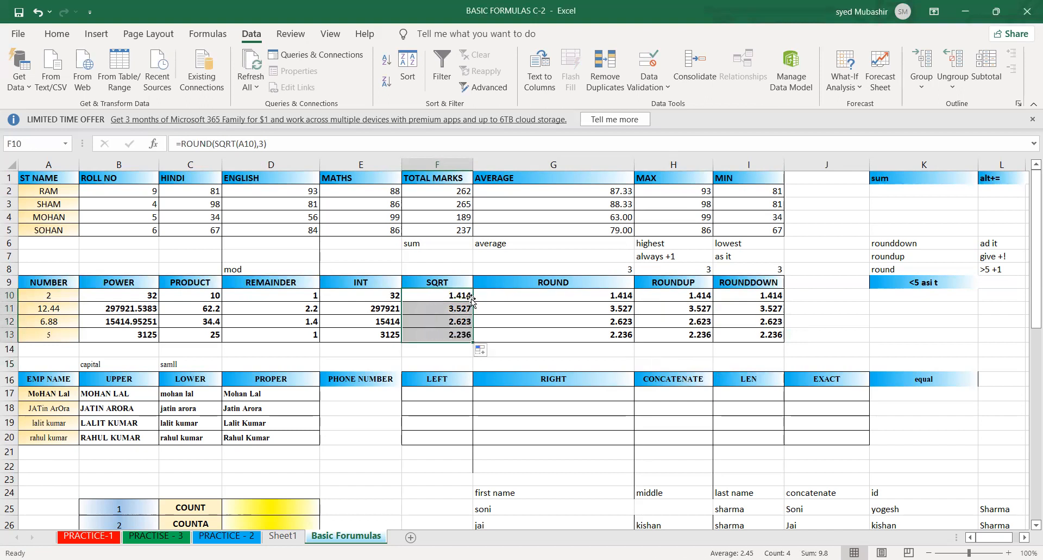
- Open the PRACTICE-1 worksheet
left_click(524, 336)
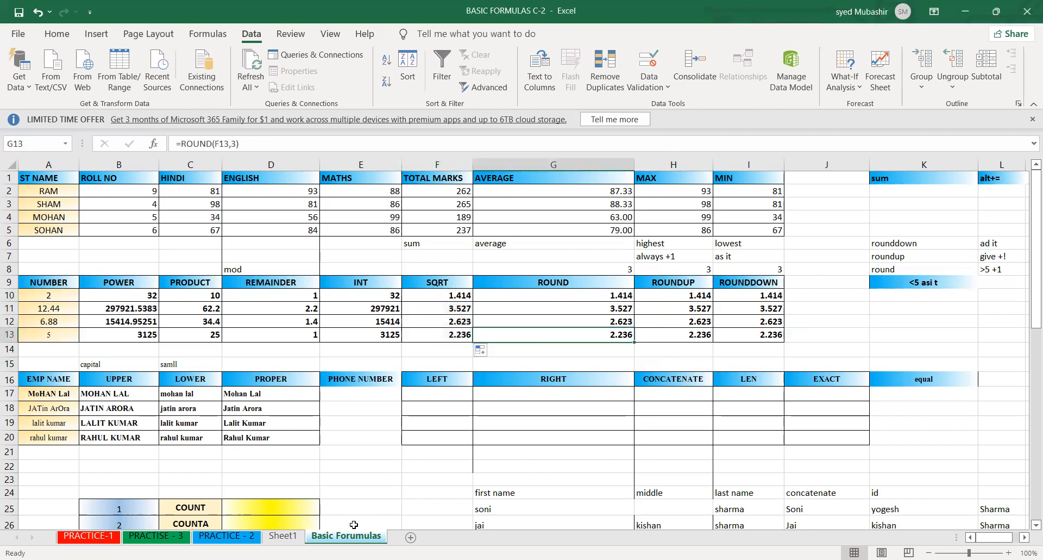
left_click(548, 305)
left_click(449, 417)
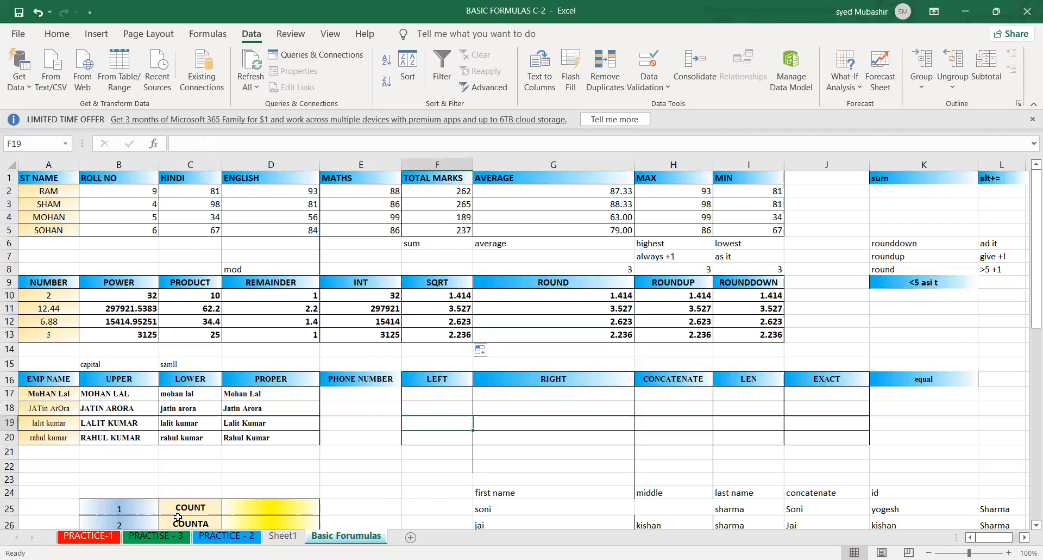
left_click(88, 536)
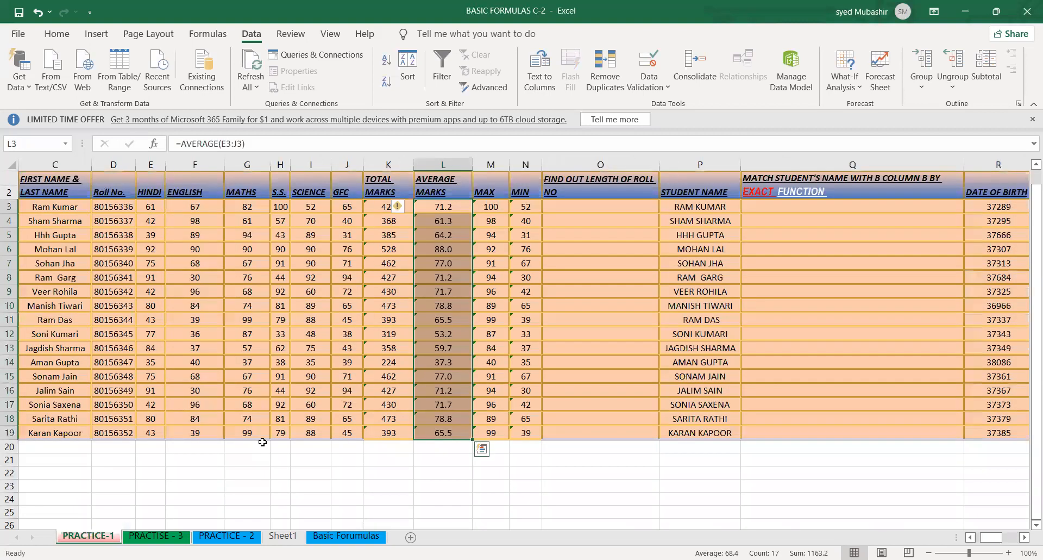
left_click(262, 442)
left_click(394, 408)
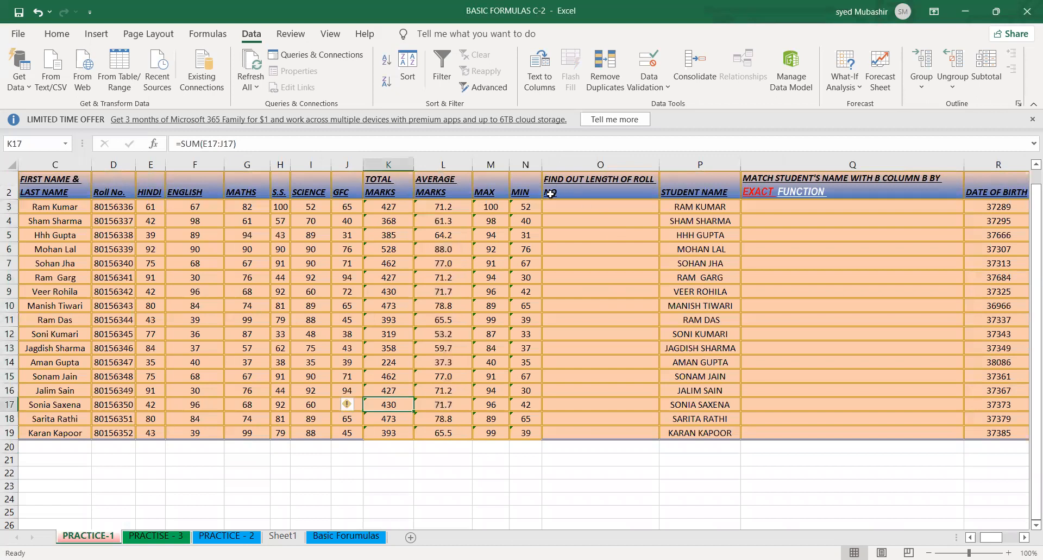
left_click(460, 360)
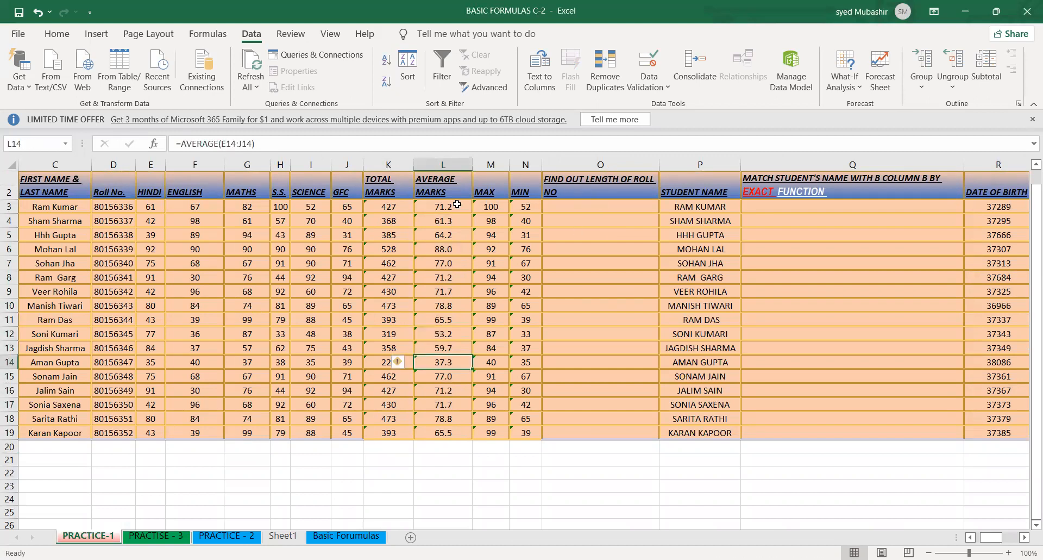
- Clear the AVERAGE MARKS formulas in L3:L19 and undo the deletion
left_click(455, 206)
left_click_drag(457, 303, 448, 390)
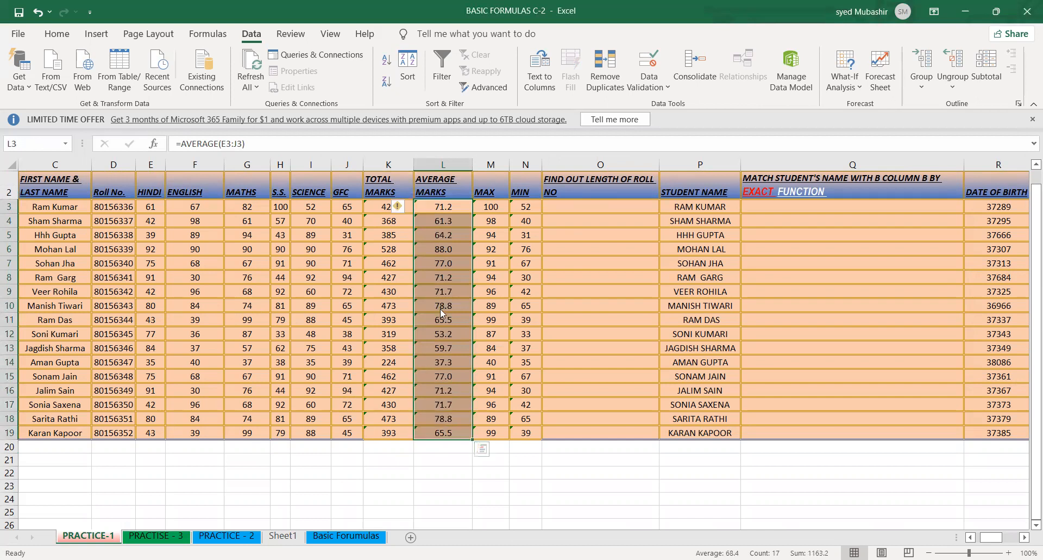
right_click(443, 288)
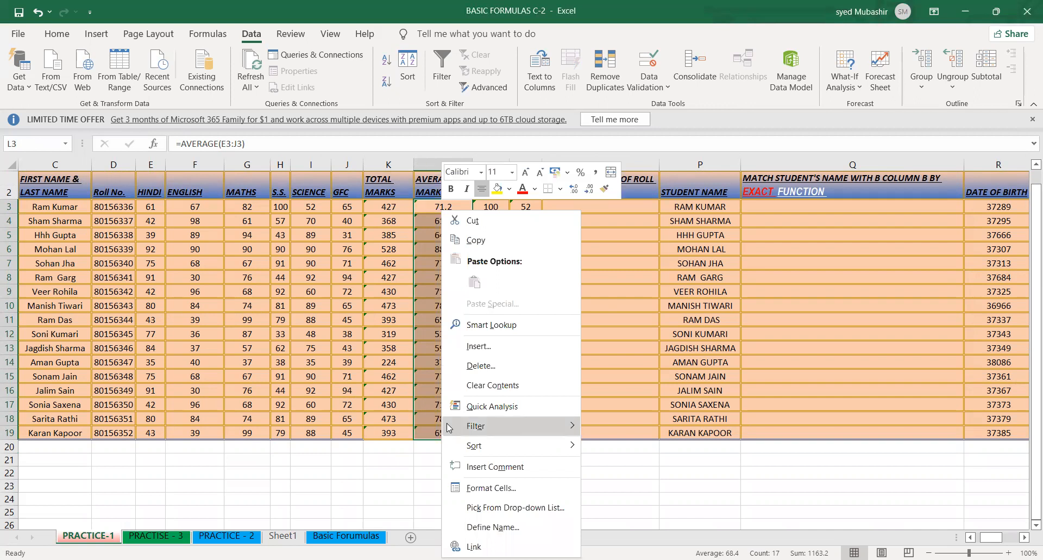
mouse_move(449, 428)
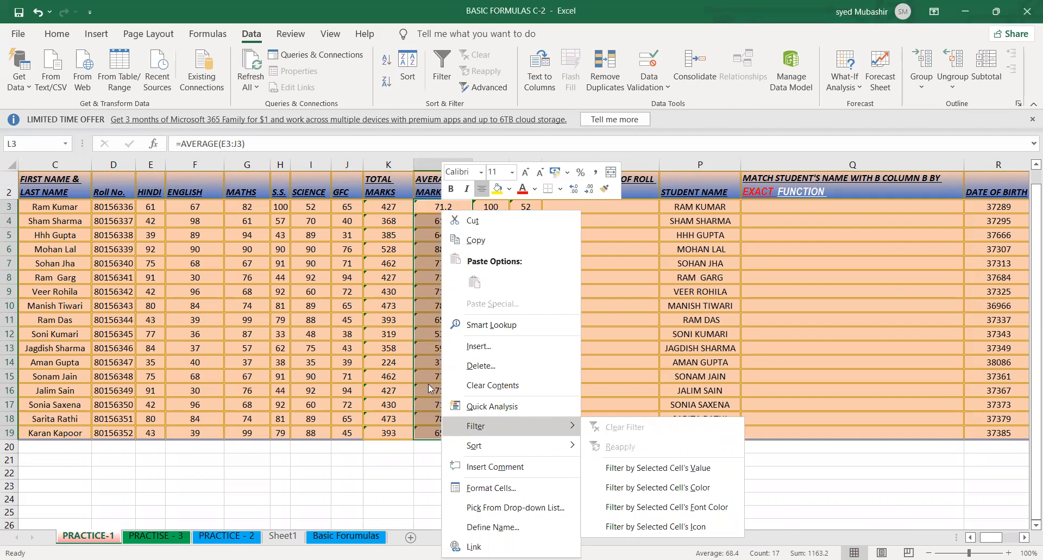
left_click(421, 362)
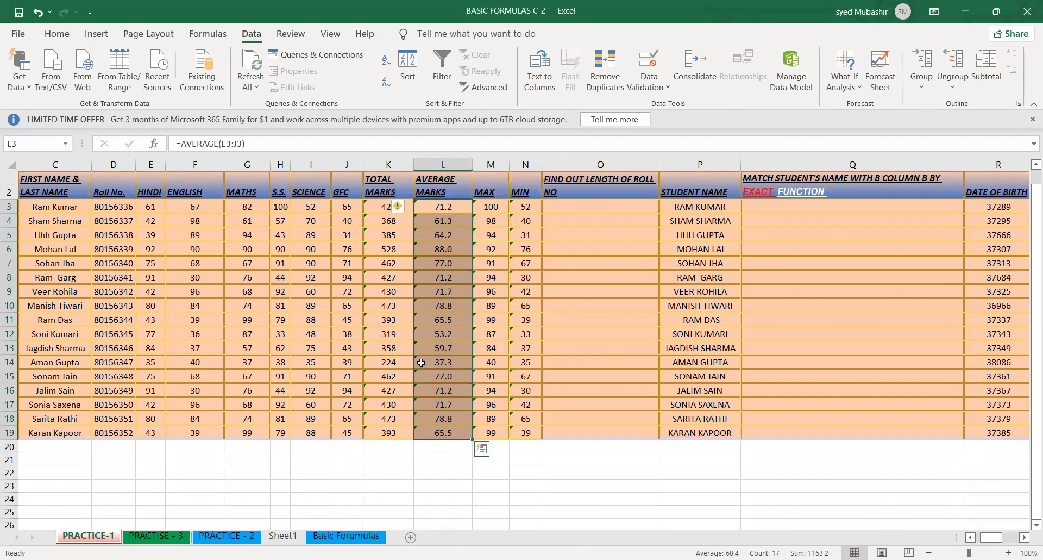
key("Delete")
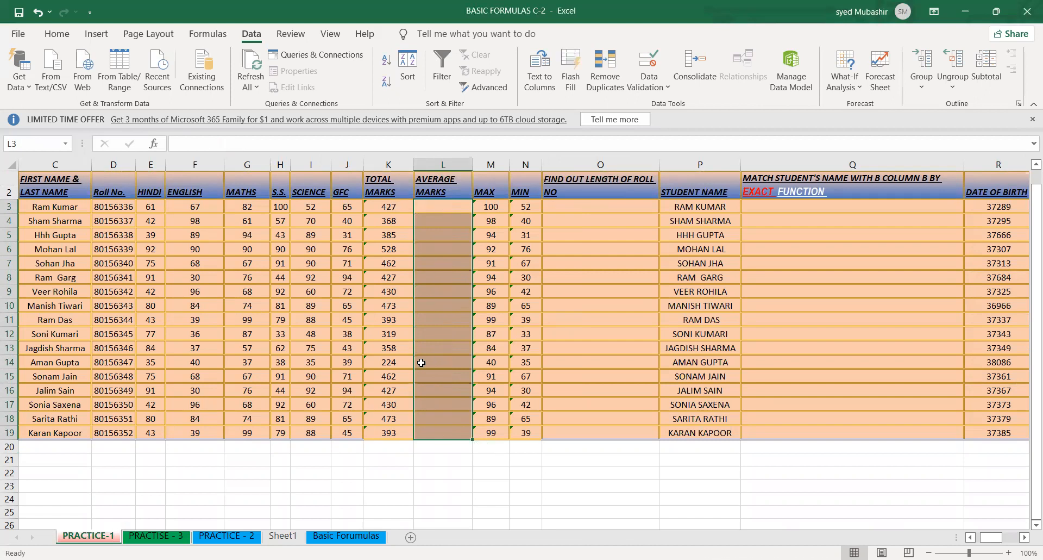
key("ctrl+z")
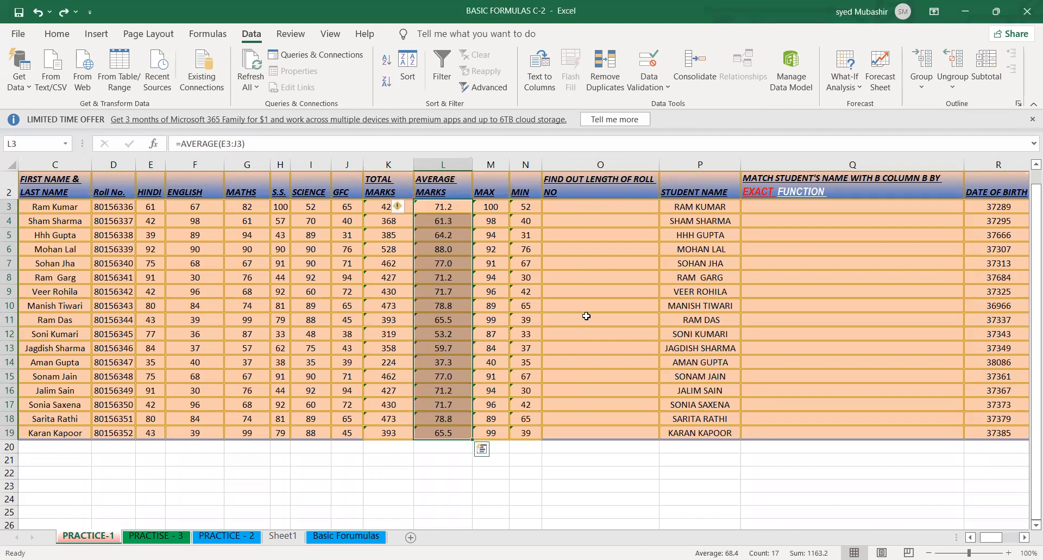
left_click(419, 358)
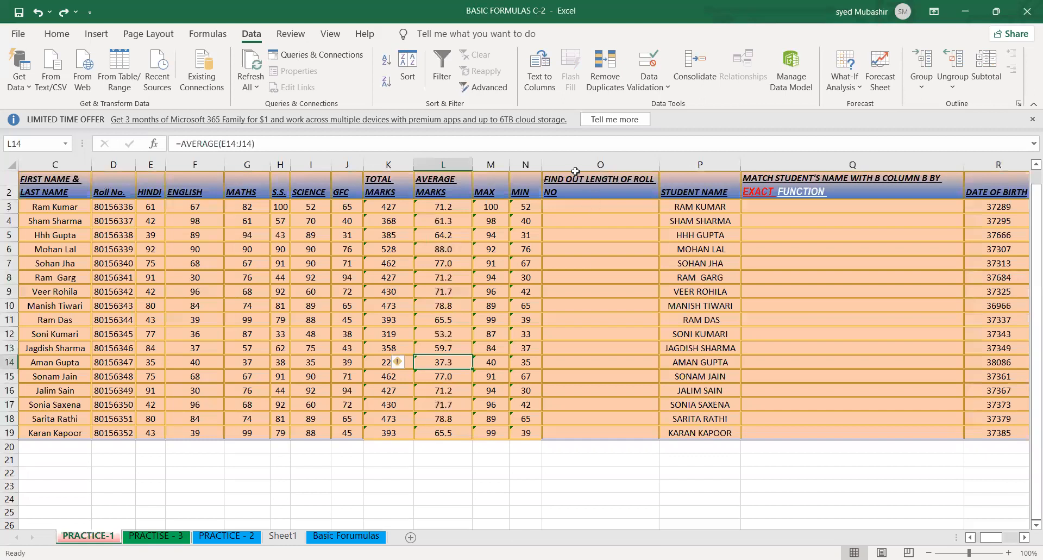
- Enter =LEN(D3) in O3 to find the length of the first student's roll number
left_click_drag(595, 187, 610, 213)
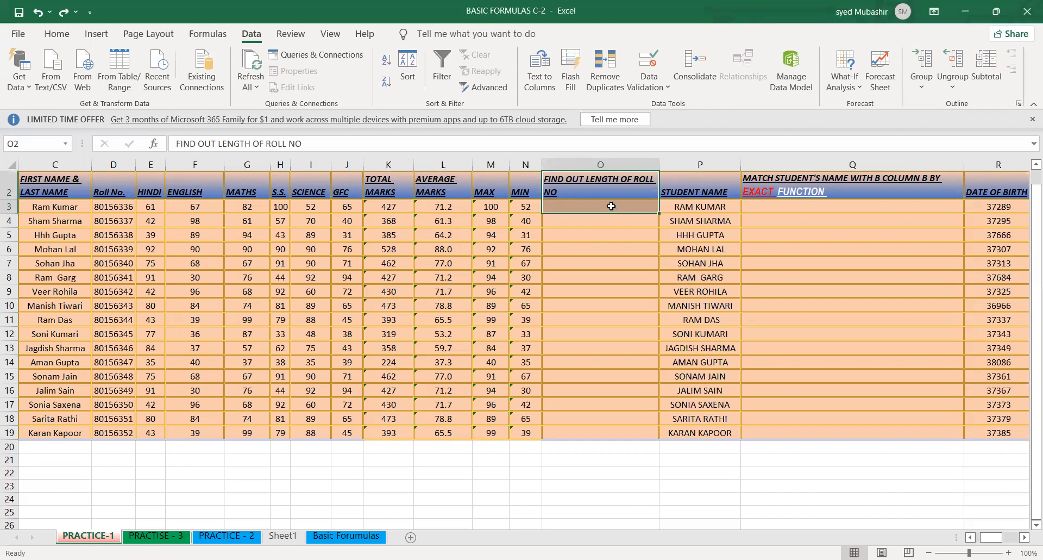
left_click(656, 245)
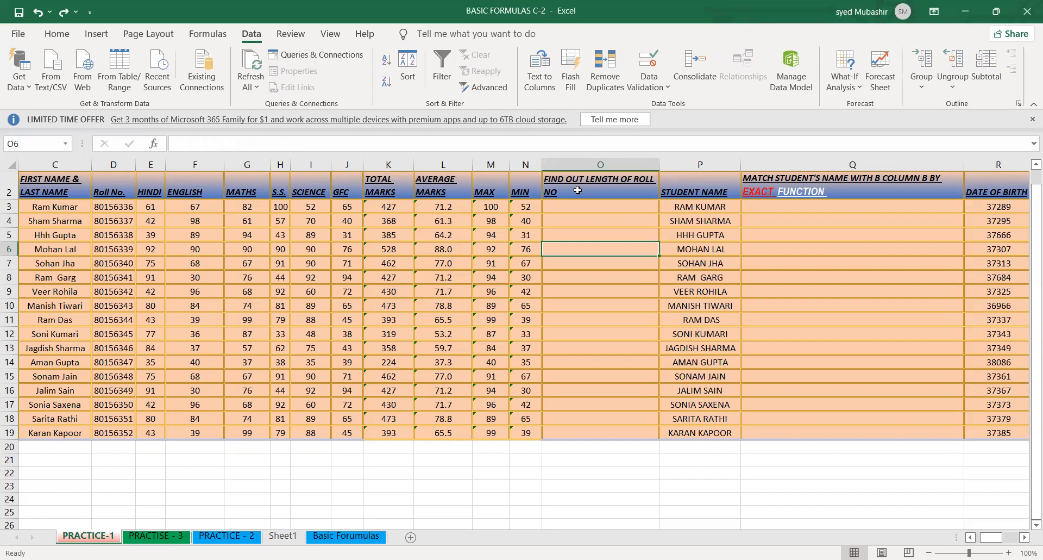
left_click(584, 208)
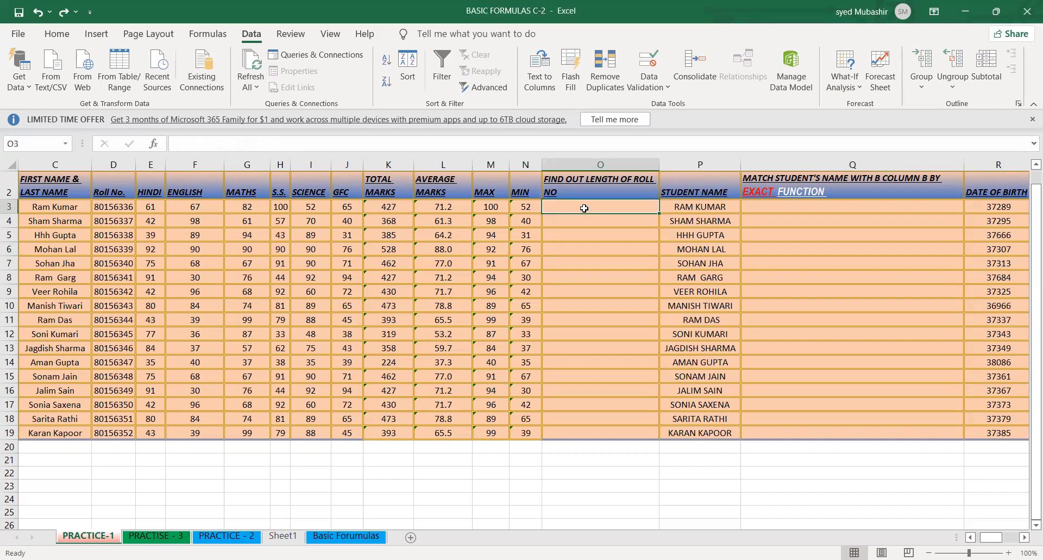
type("=")
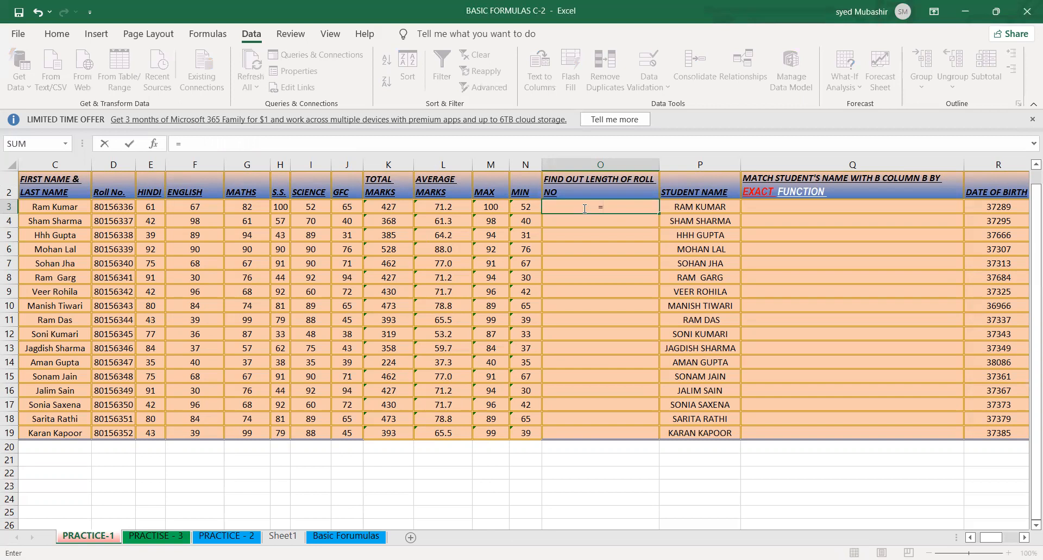
type("le")
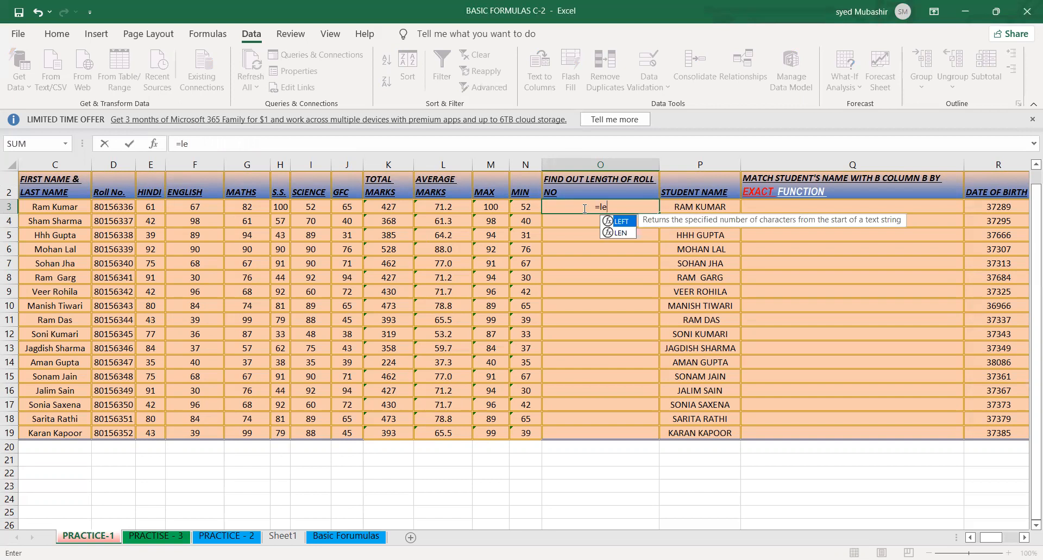
type("n")
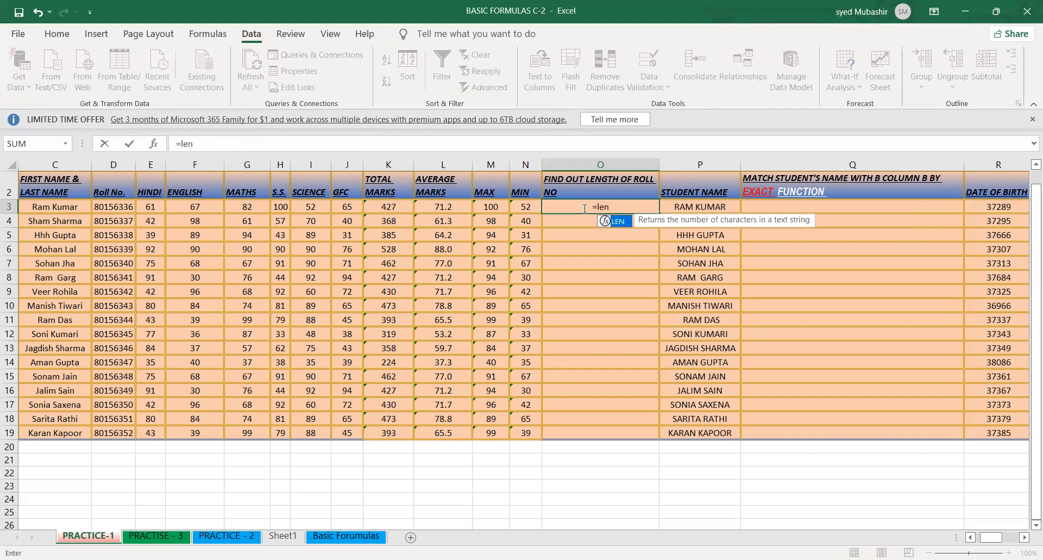
key("Tab")
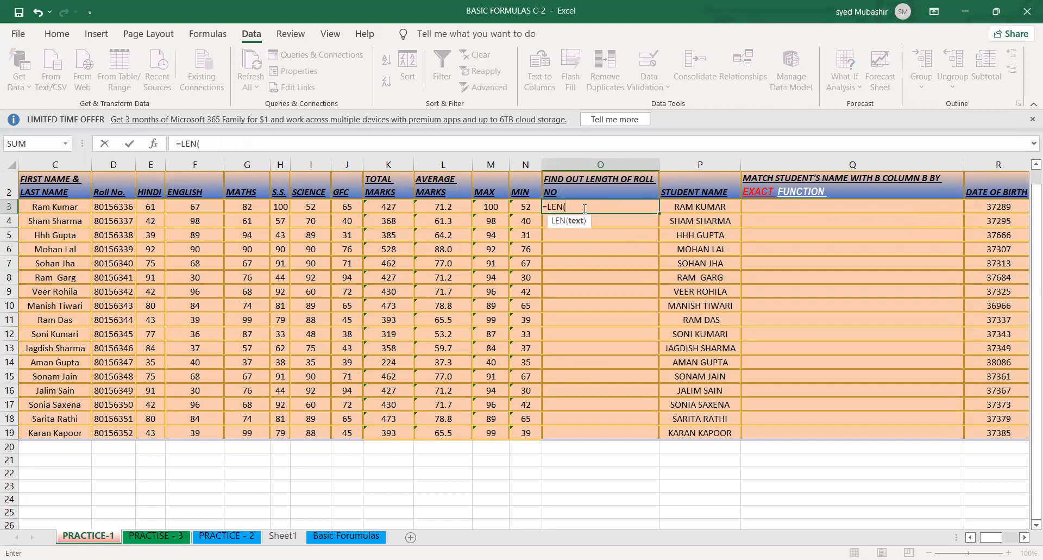
left_click(109, 207)
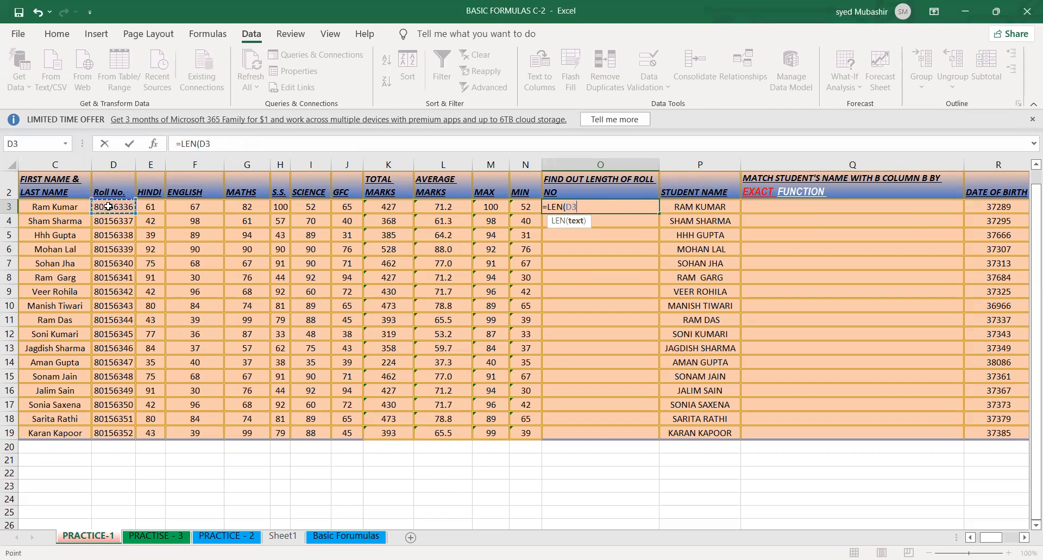
key("Return")
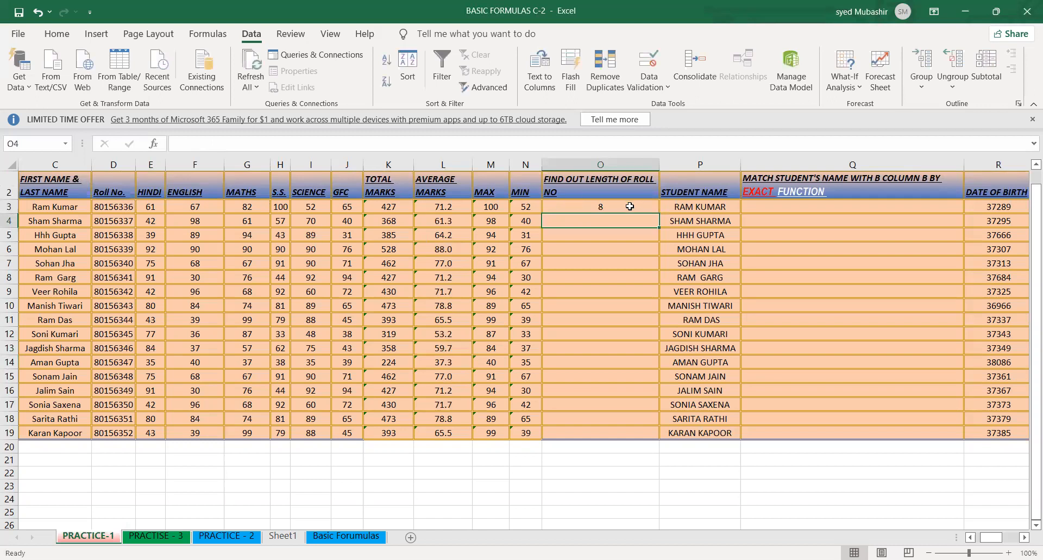
- Fill the LEN formula from O3 down to O19 in the roll number length column
left_click(657, 212)
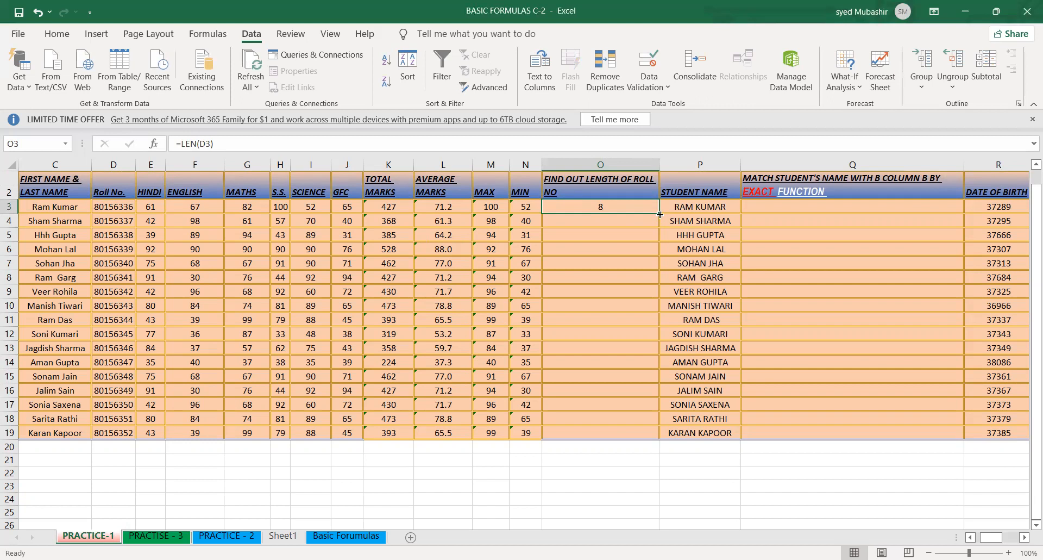
double_click(660, 214)
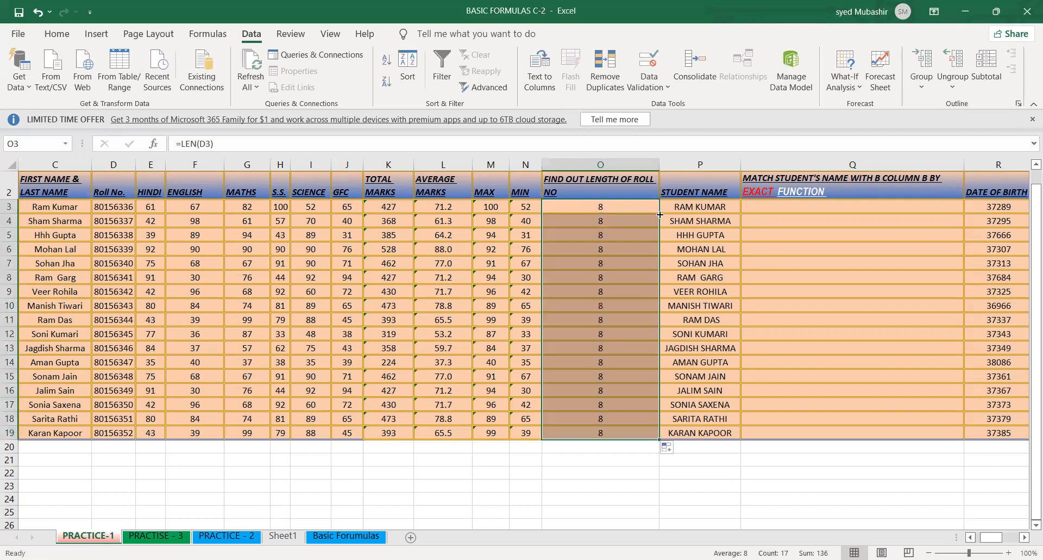
left_click(612, 235)
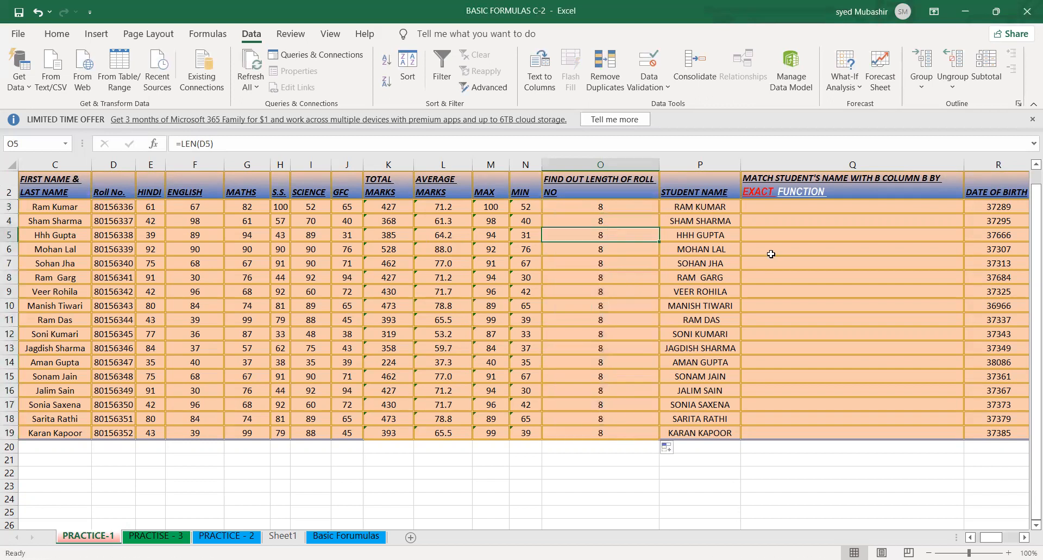
- Examine the combined first and last names in column C alongside the STUDENT NAME and EXACT function columns
key("Left")
key("Left")
key("Left")
key("Left")
key("Left")
key("Left")
key("Left")
key("Left")
key("Left")
key("Left")
key("Left")
key("Left")
key("Left")
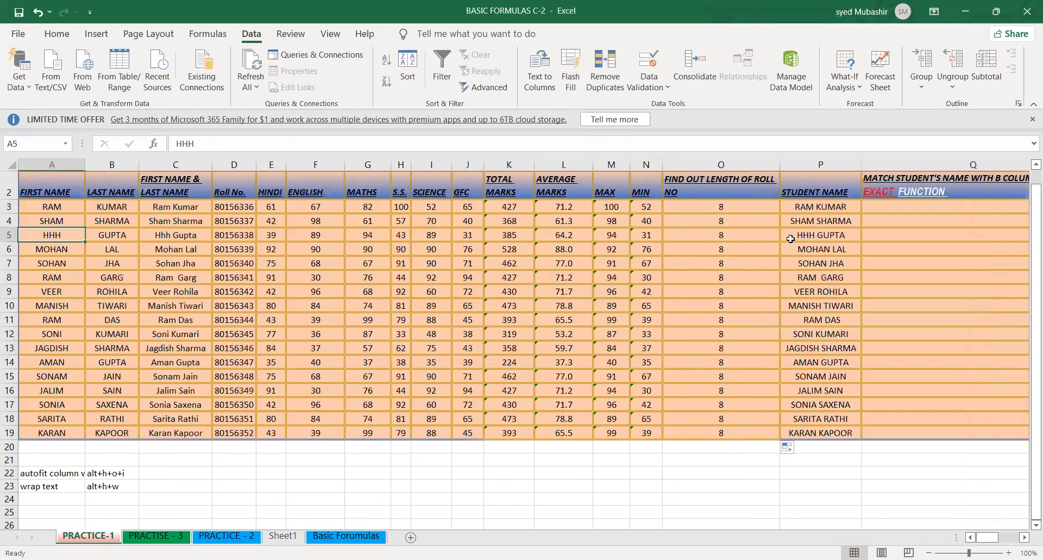
key("Right")
key("Right")
key("Right")
key("Right")
key("Right")
key("Right")
key("Right")
key("Right")
key("Right")
key("Right")
key("Right")
key("Right")
key("Right")
key("Right")
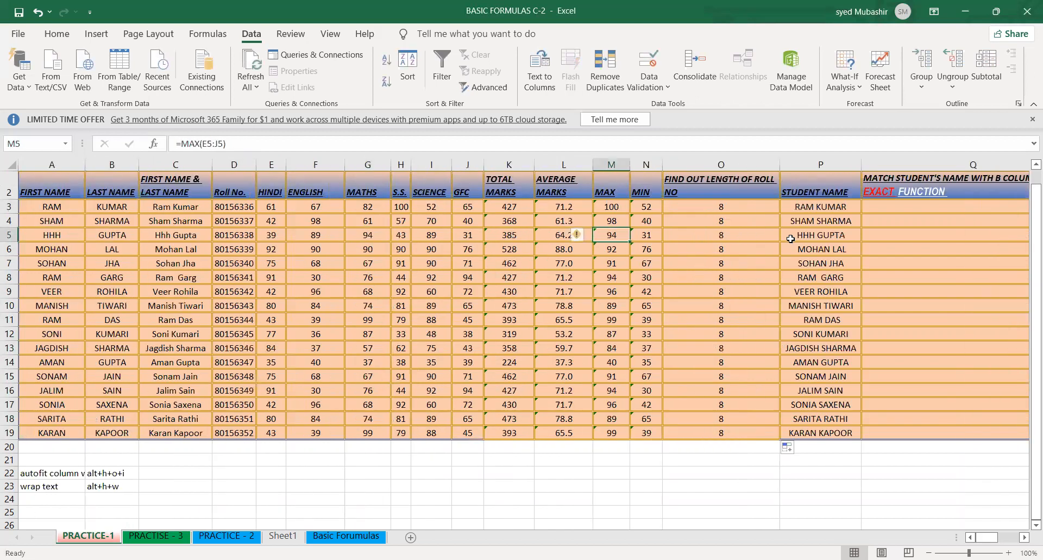
key("Right")
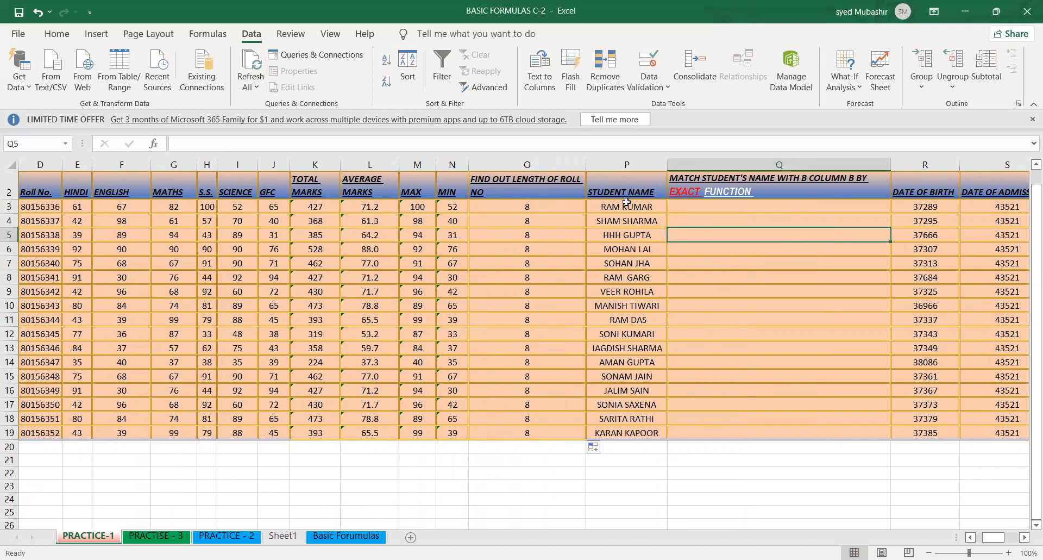
left_click(519, 350)
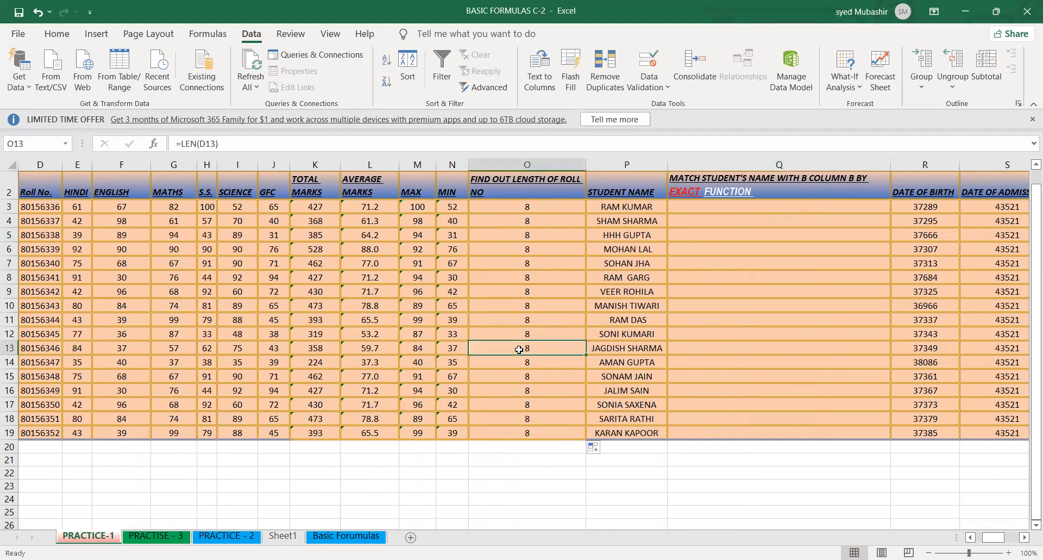
key("Left")
key("Left")
key("Left")
key("Left")
key("Left")
key("Left")
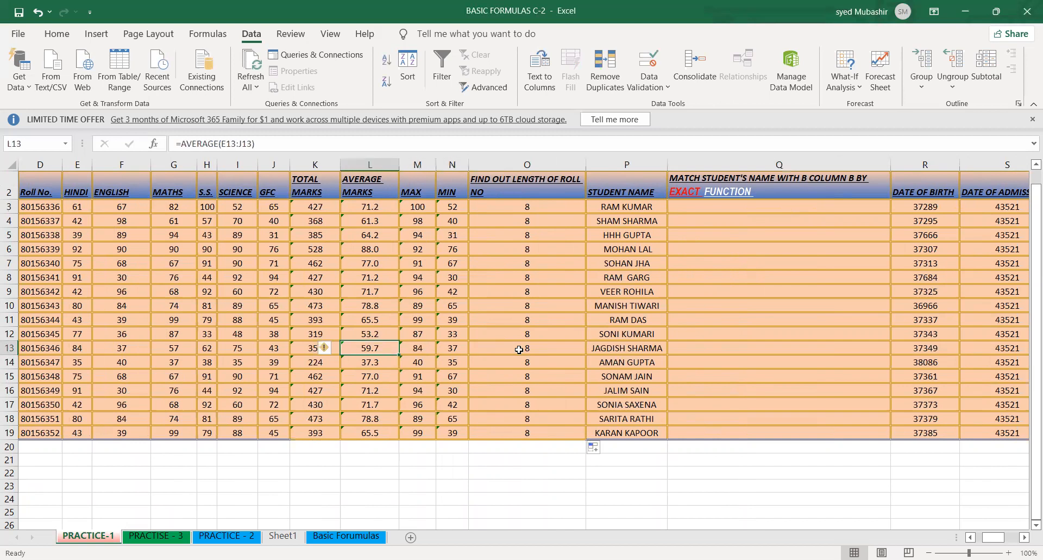
key("Left")
key("Left")
key("Left")
key("Left")
key("Left")
key("Left")
key("Left")
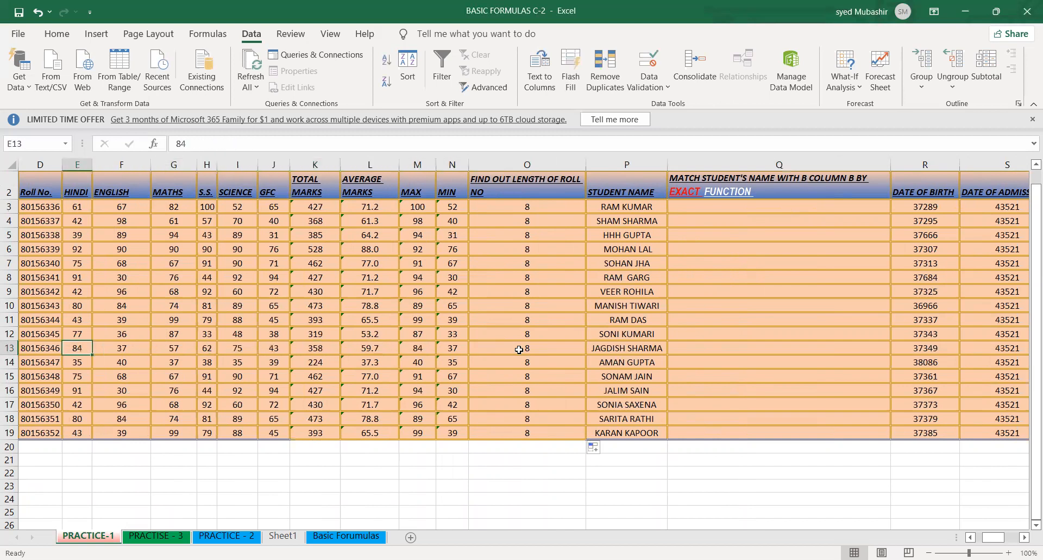
key("Left")
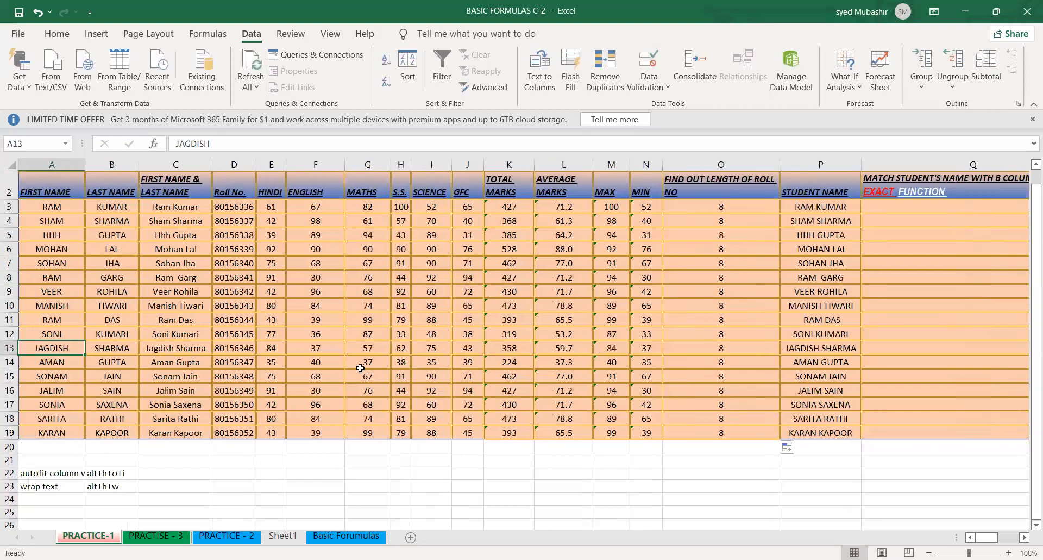
left_click_drag(185, 208, 182, 363)
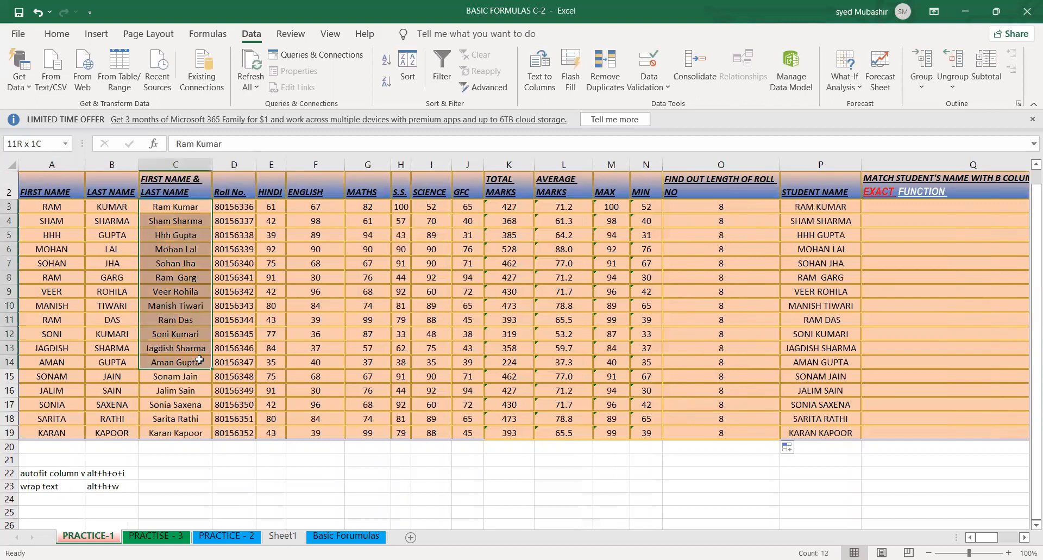
left_click(459, 345)
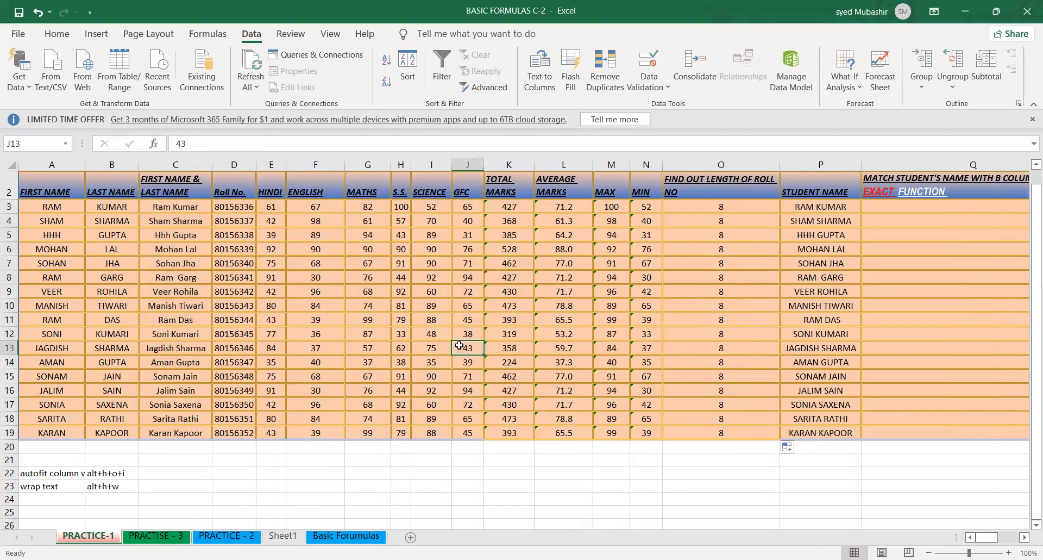
- Try to enter an EXACT formula in Q3 with the combined name in C3 as its first text
left_click(922, 218)
left_click(896, 207)
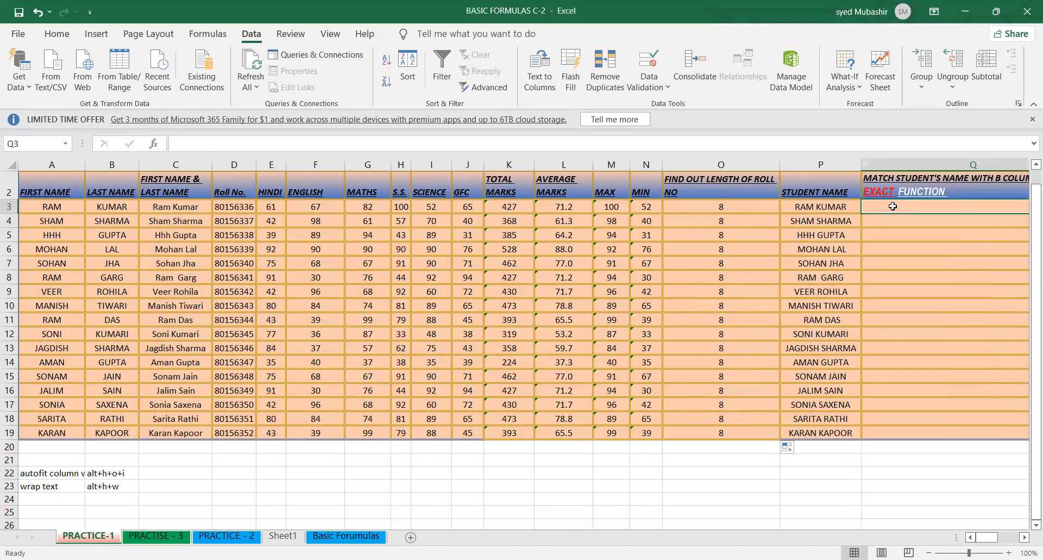
type("=")
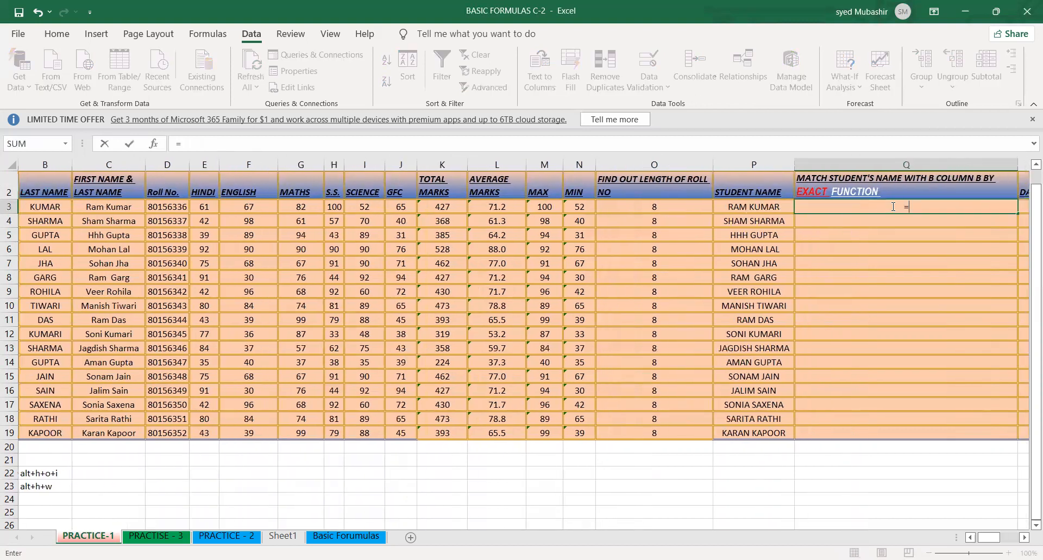
type("exact")
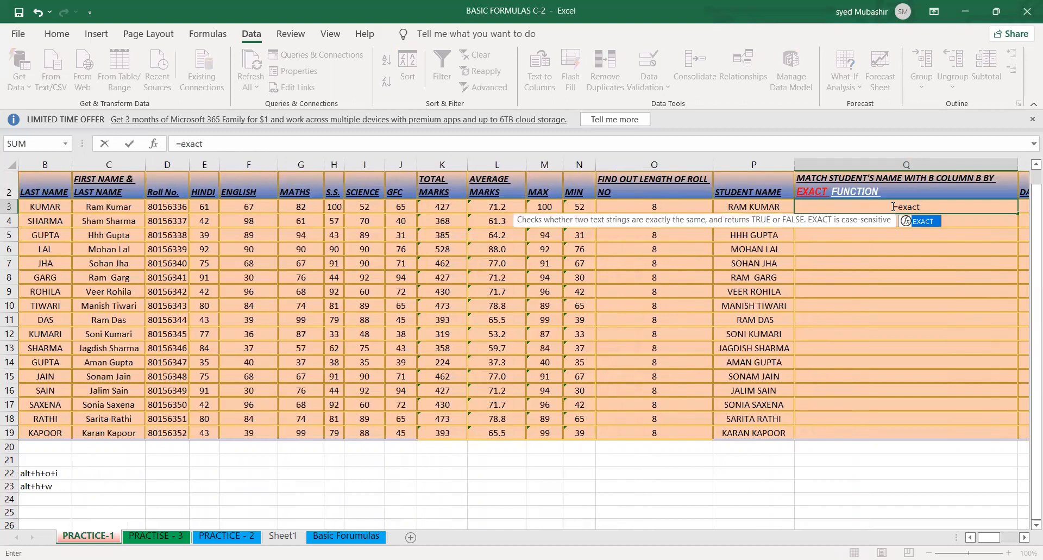
left_click(110, 209)
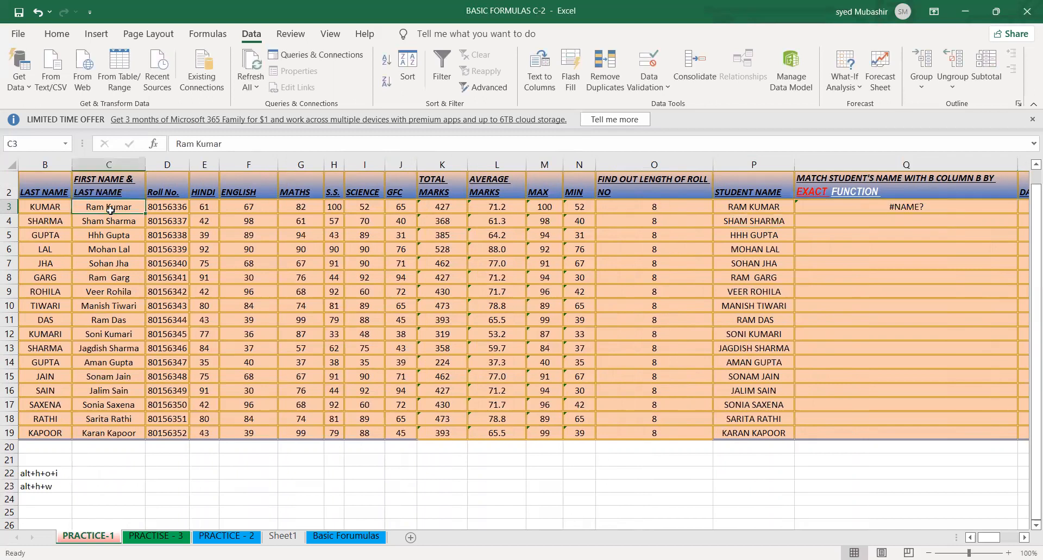
- Replace the entry in Q3 with =EXACT(C3,P3) to compare the first student's combined name with the STUDENT NAME column
left_click(879, 210)
key("BackSpace")
type("=")
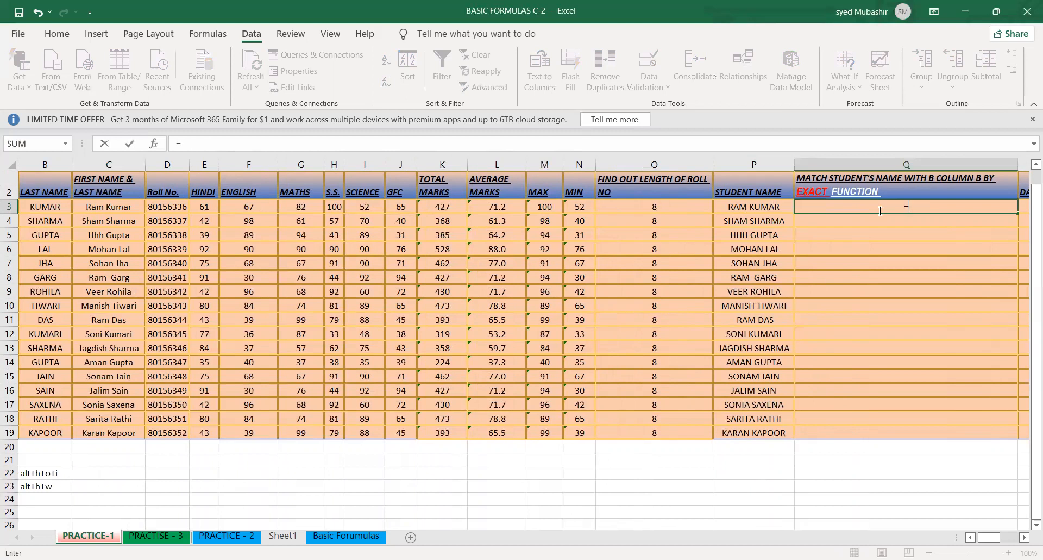
type("exact")
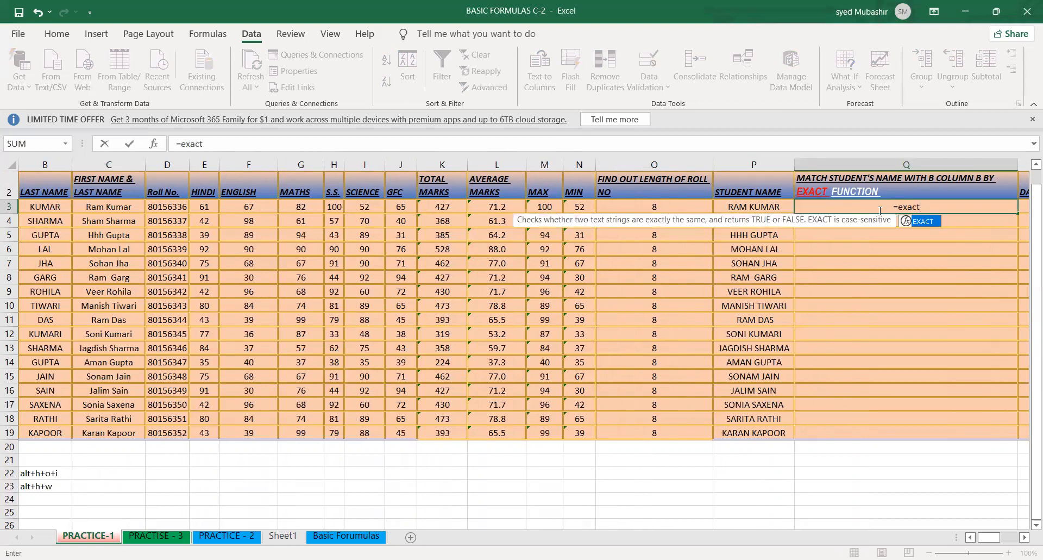
key("Tab")
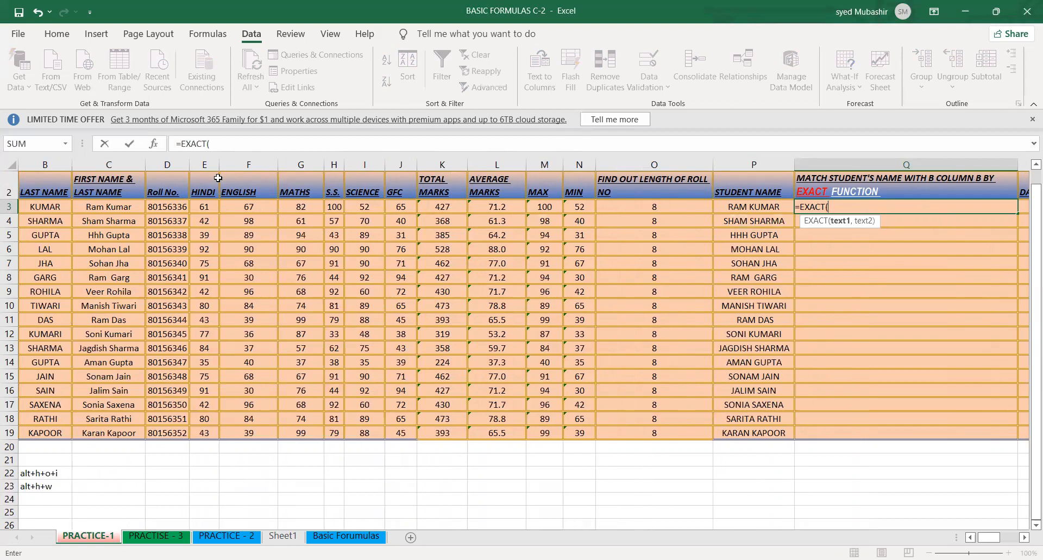
left_click(130, 205)
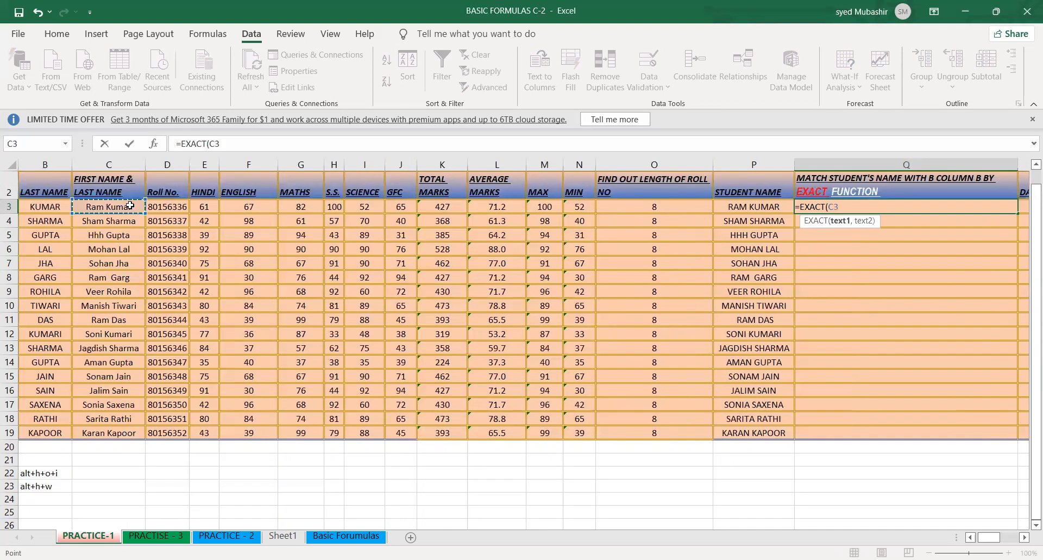
type(",")
left_click(723, 210)
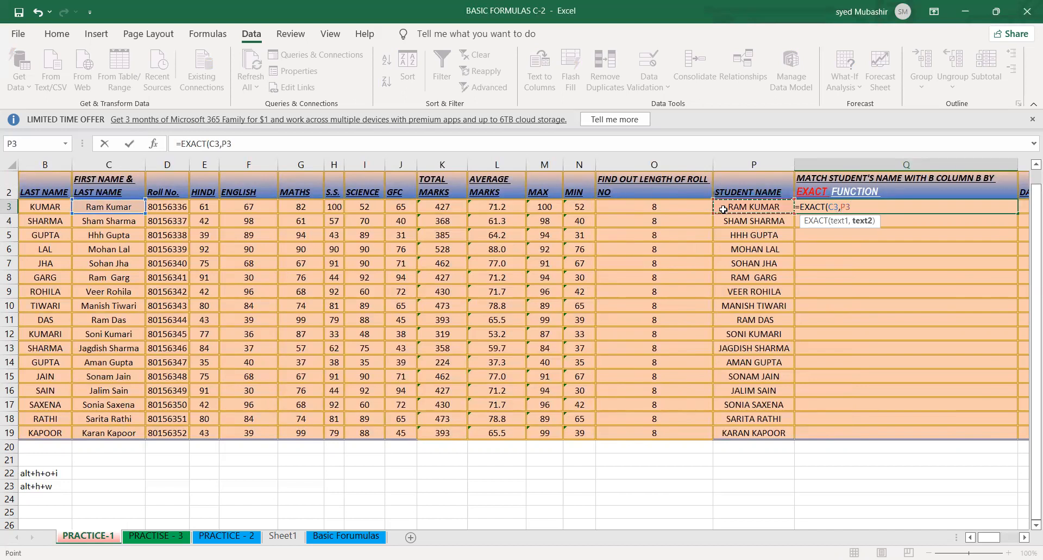
key("Return")
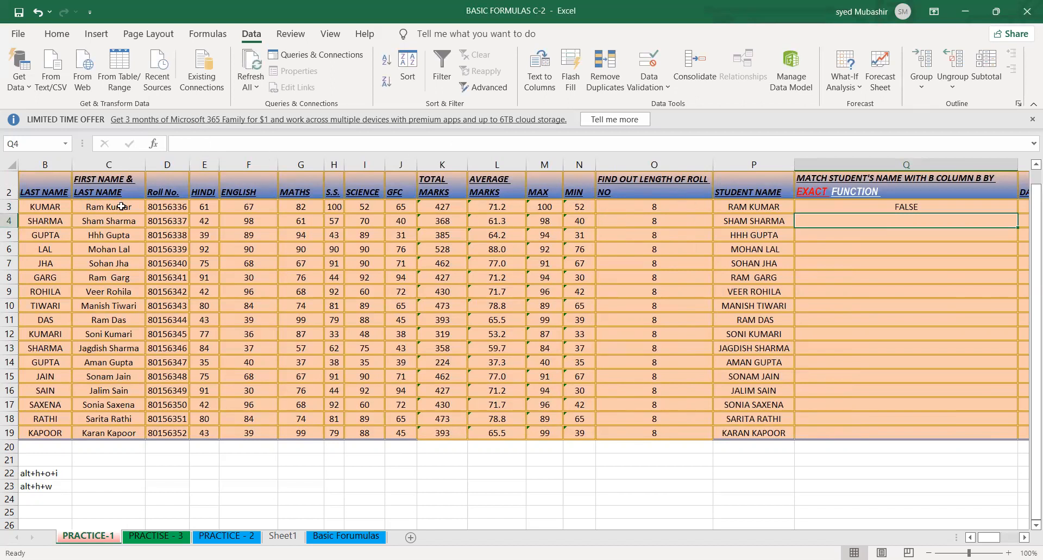
- Retype the first student's combined name in C3 in capital letters, matching the spelling in P3
left_click(750, 207)
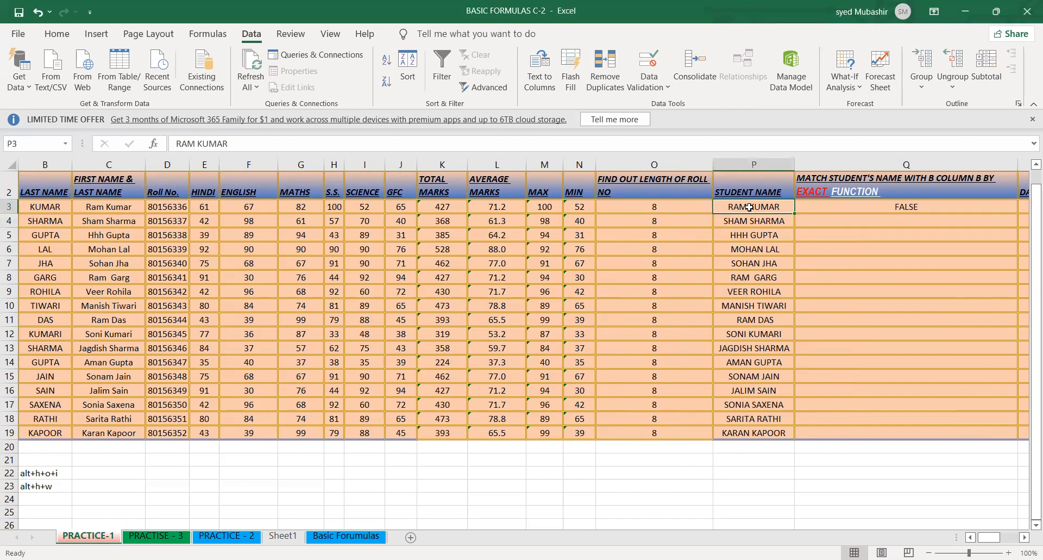
double_click(111, 206)
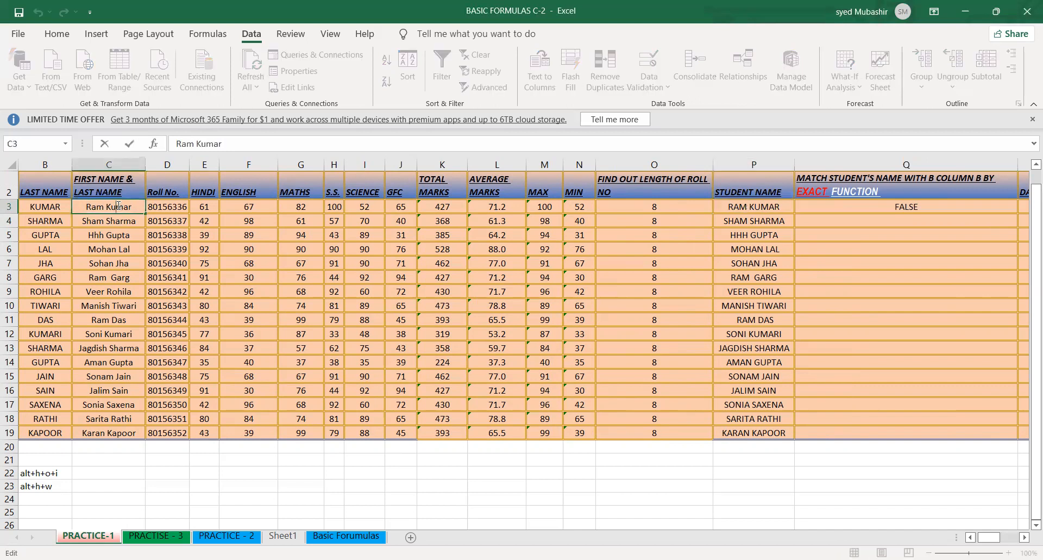
key("Escape")
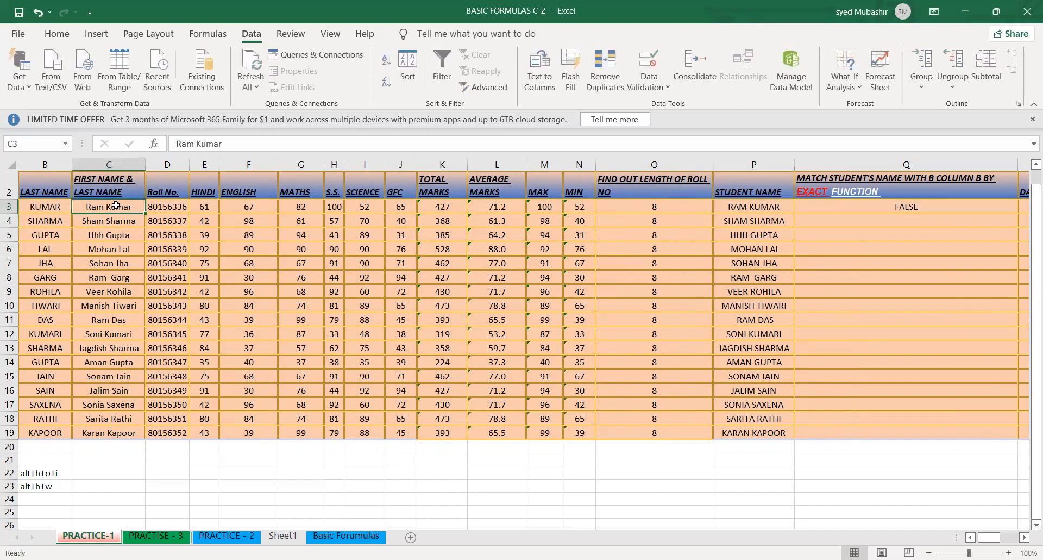
type("RAM")
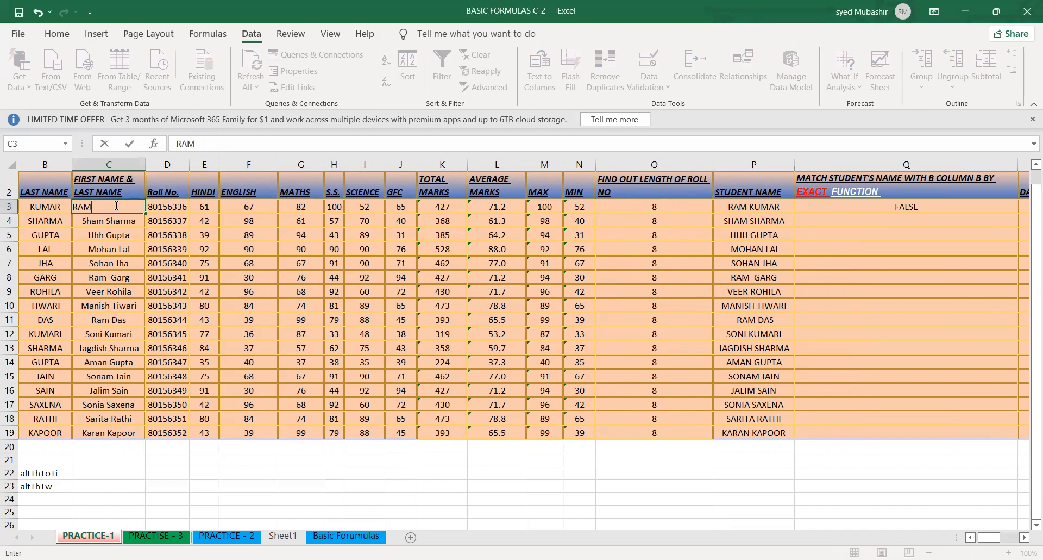
type(" KUMAR")
key("Return")
- Try to Flash Fill the capitalised name pattern over the existing names in C3:C19
left_click(117, 203)
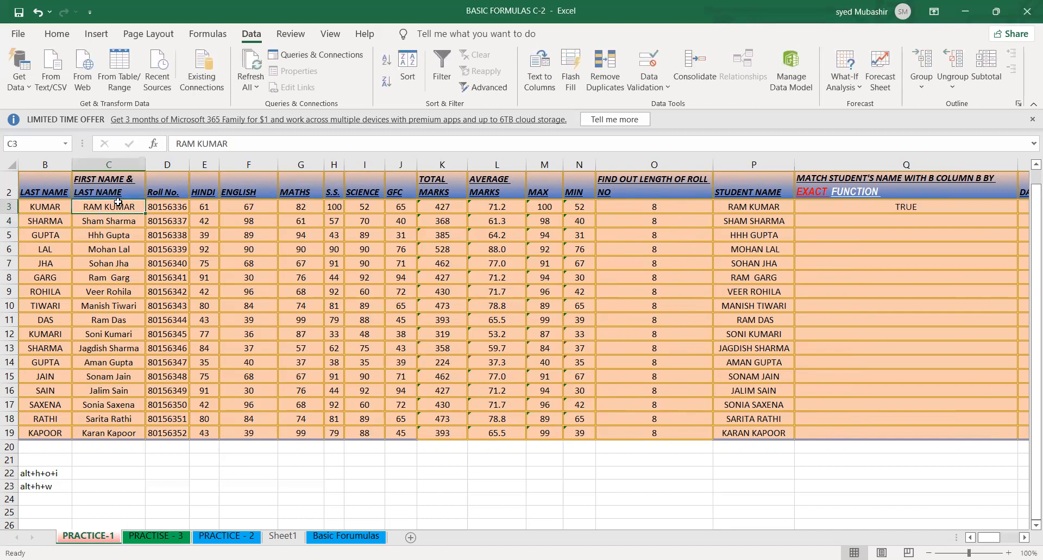
key("ctrl+shift+Down")
key("ctrl+e")
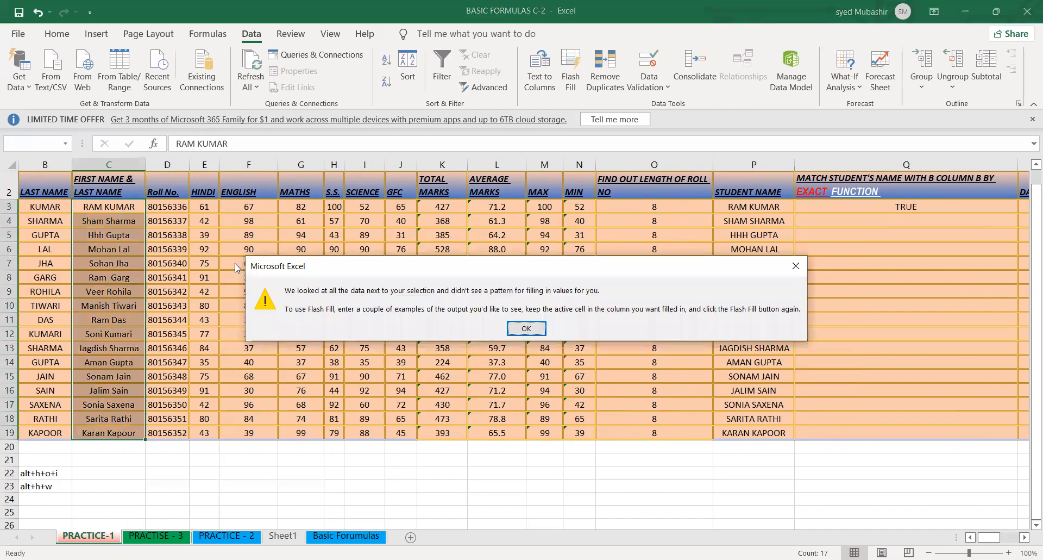
key("Return")
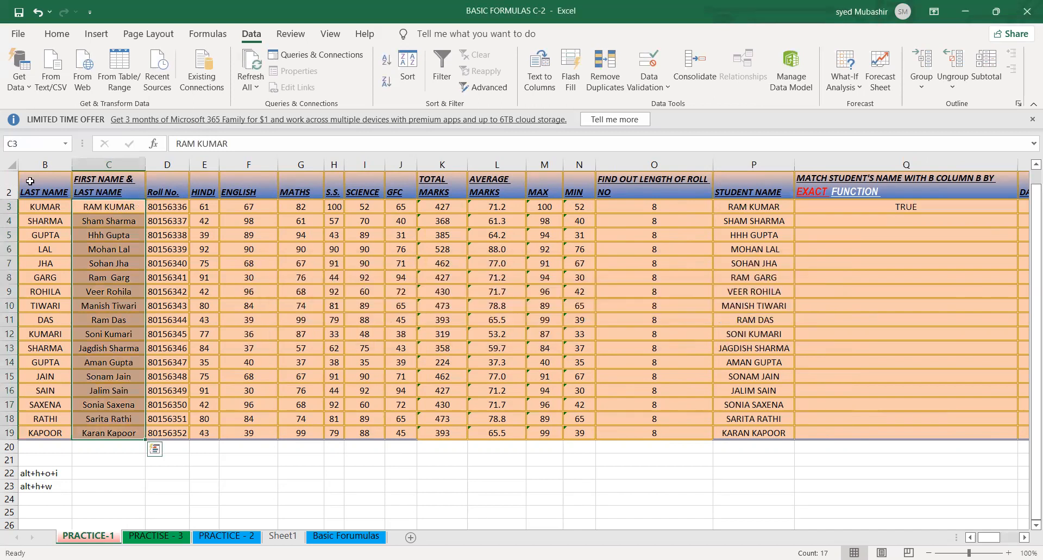
- Clear the combined names from C4 down to C19
left_click(60, 206)
left_click(99, 218)
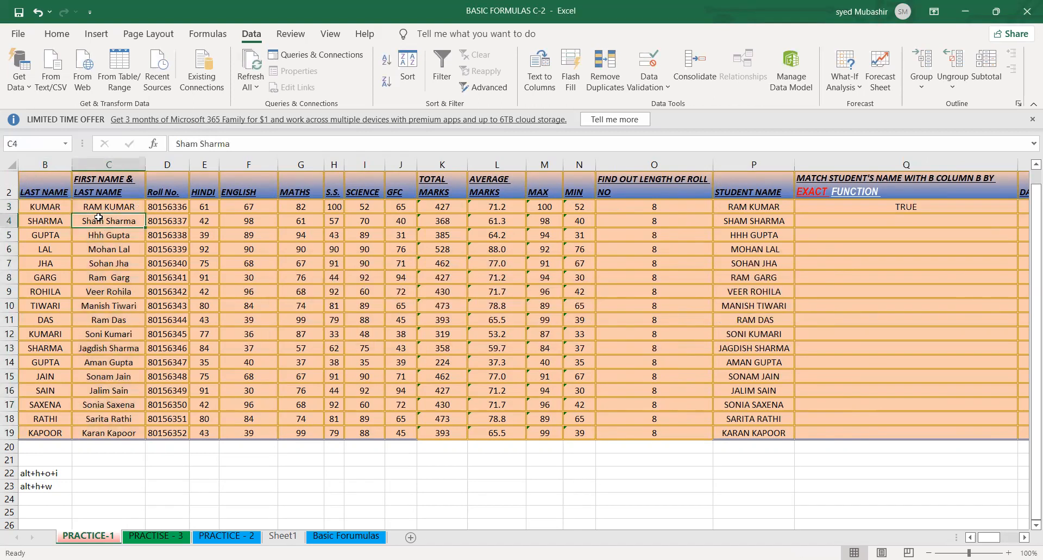
key("ctrl+shift+Down")
key("Delete")
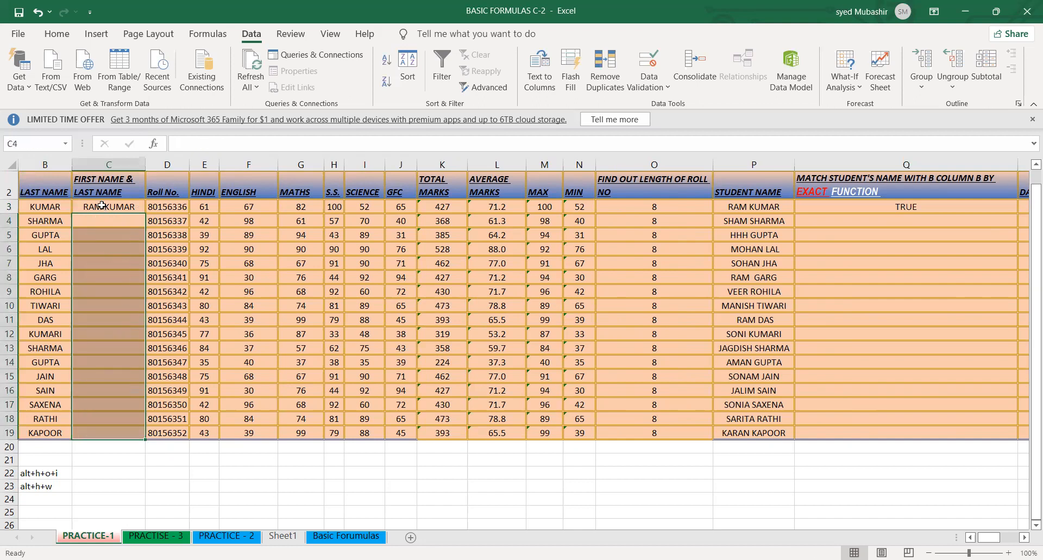
left_click(102, 204)
key("shift+Down")
key("shift+Down")
key("shift+Down")
key("shift+Down")
key("shift+Down")
key("shift+Down")
key("shift+Down")
key("shift+Down")
key("shift+Down")
key("shift+Down")
key("shift+Down")
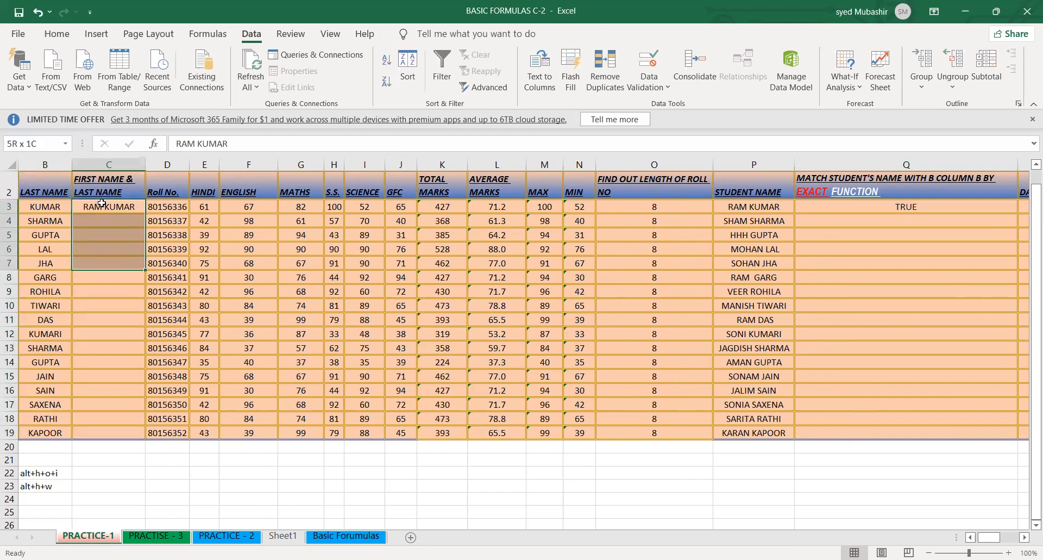
key("shift+Down")
key("shift+Down")
key("shift+Down")
key("shift+Down")
key("shift+Down")
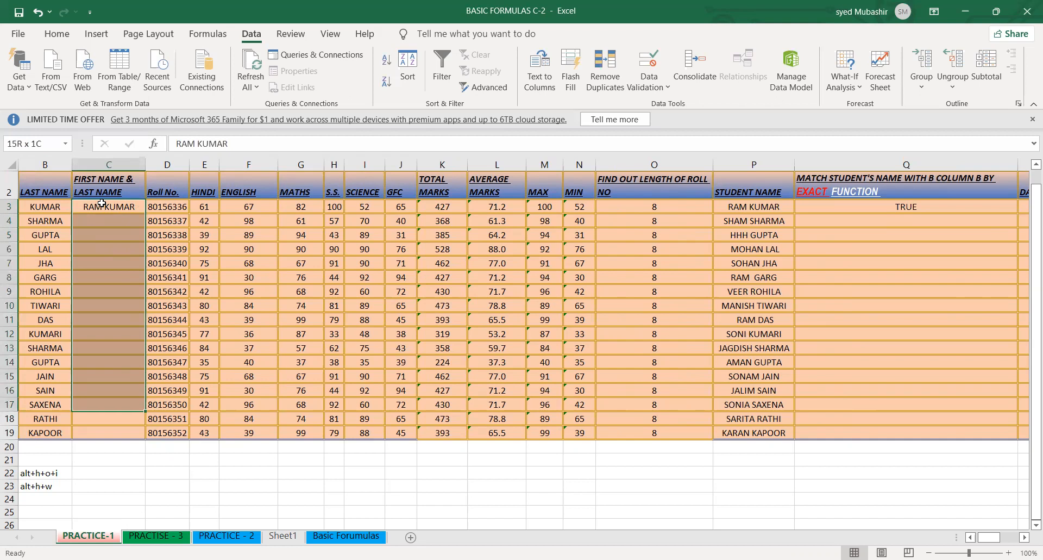
key("shift+Up")
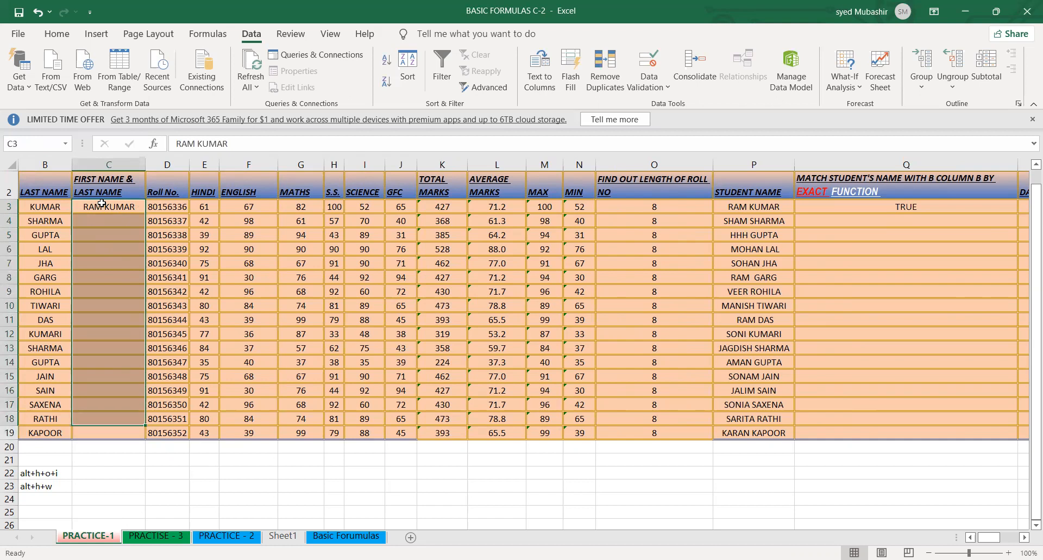
key("shift+Down")
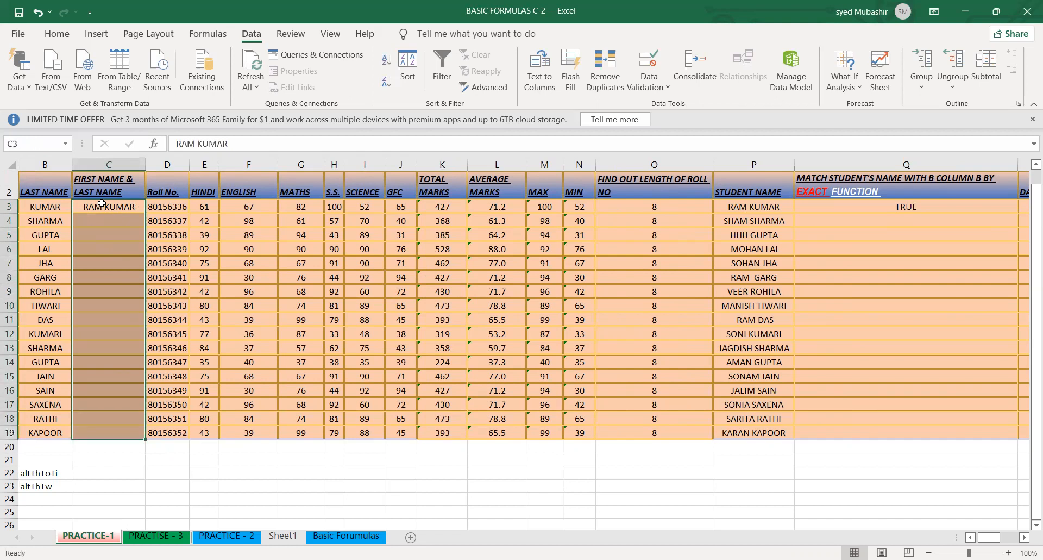
key("ctrl+a")
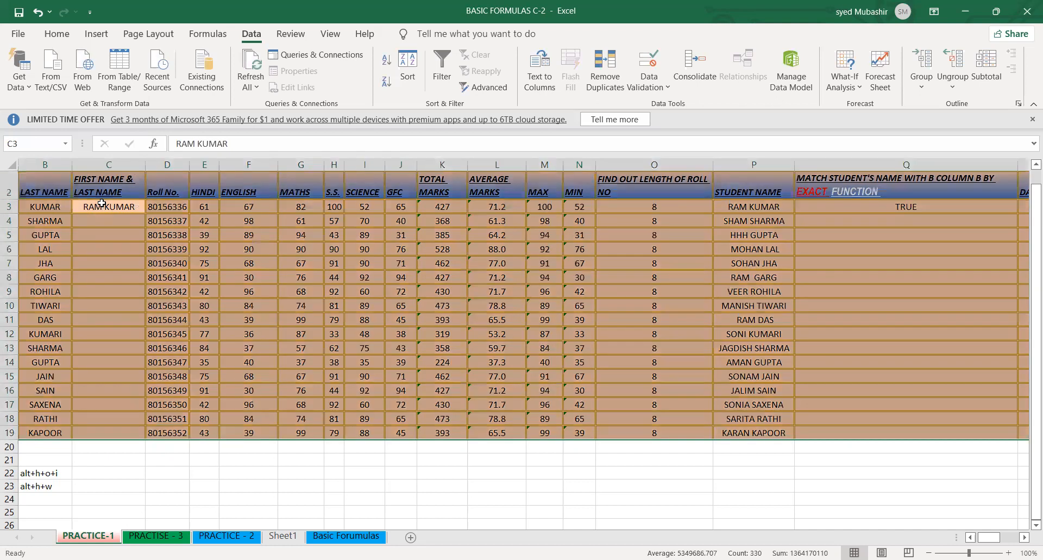
left_click(111, 245)
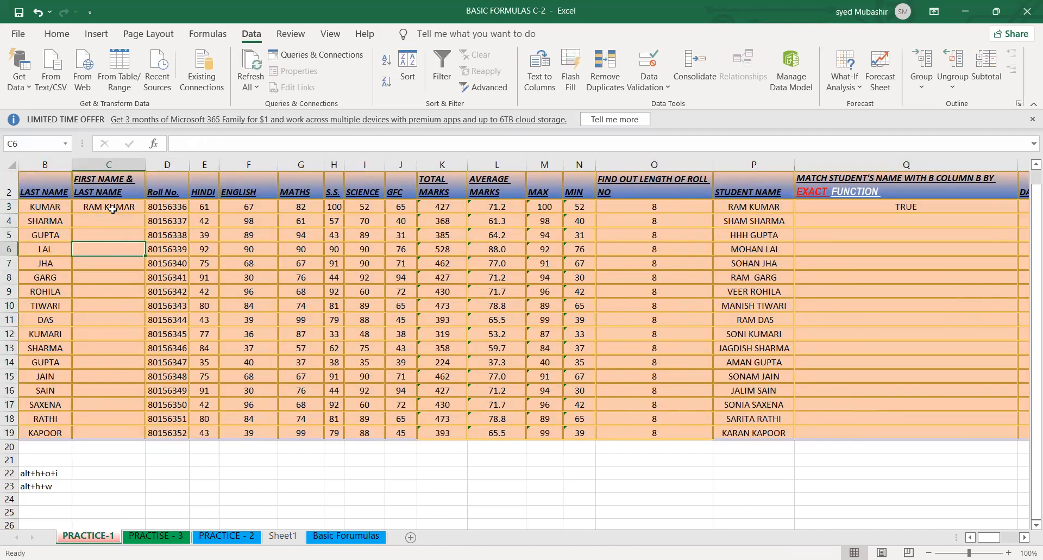
- Flash Fill C3:C19 with capitalised full names and fill the EXACT formula from Q3 down to Q19
left_click_drag(109, 204, 122, 430)
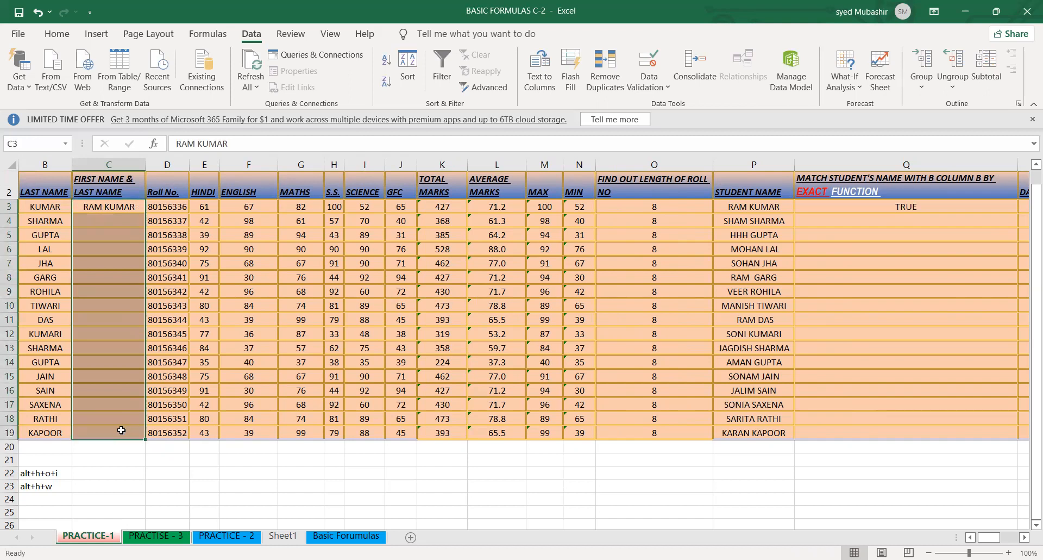
key("ctrl+e")
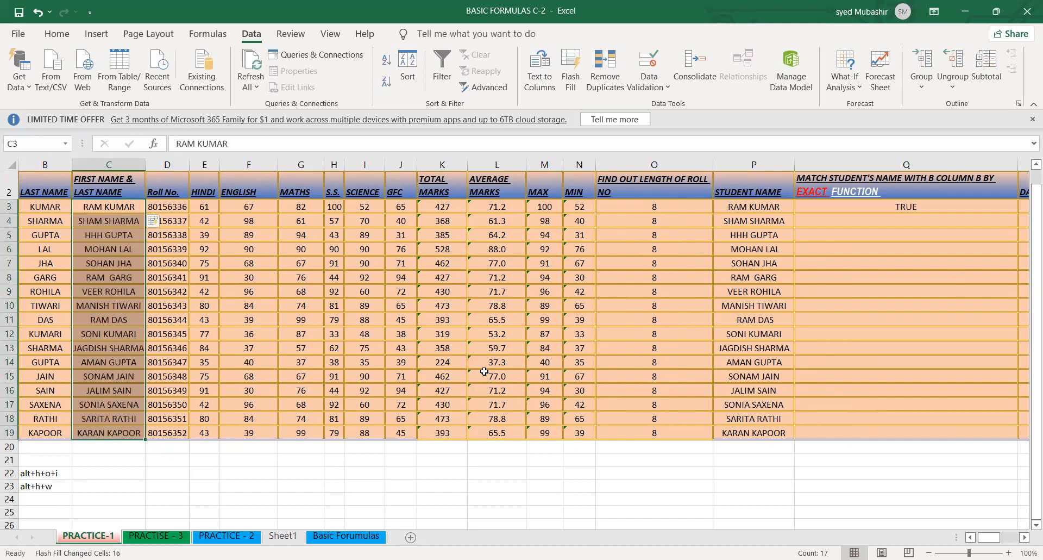
left_click(869, 206)
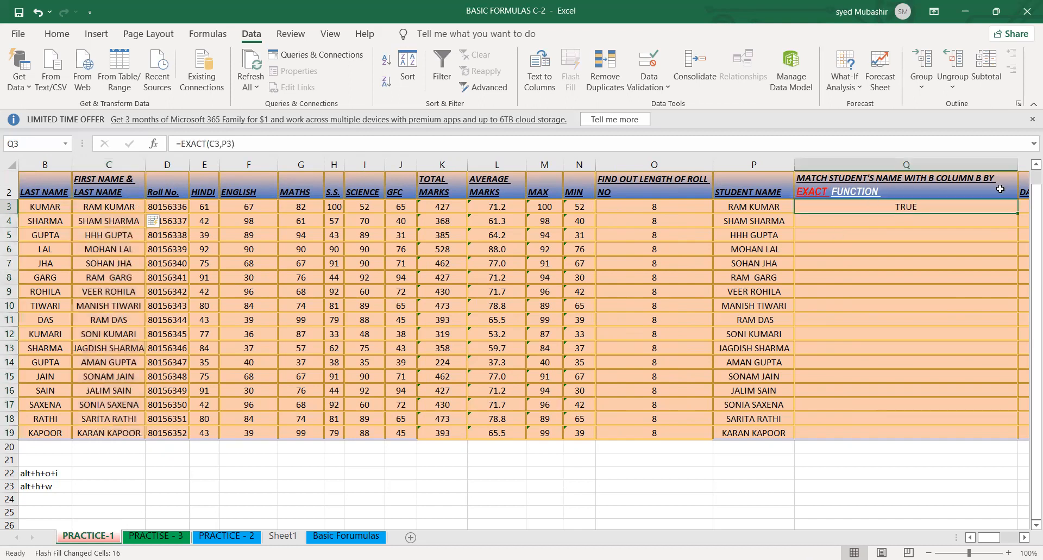
double_click(1017, 212)
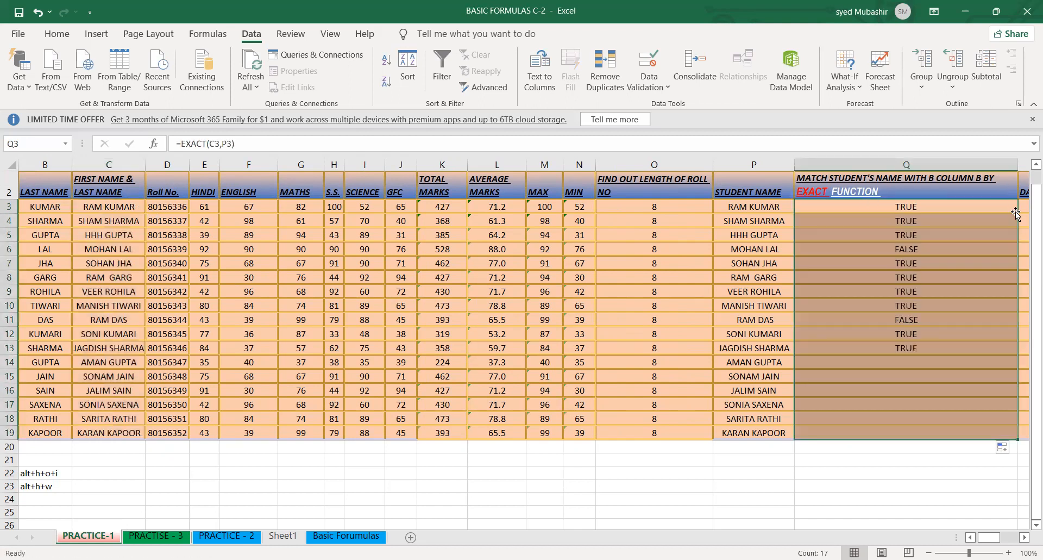
- Inspect the EXACT formulas in Q6 and Q11 and the student name text in P6
left_click(908, 245)
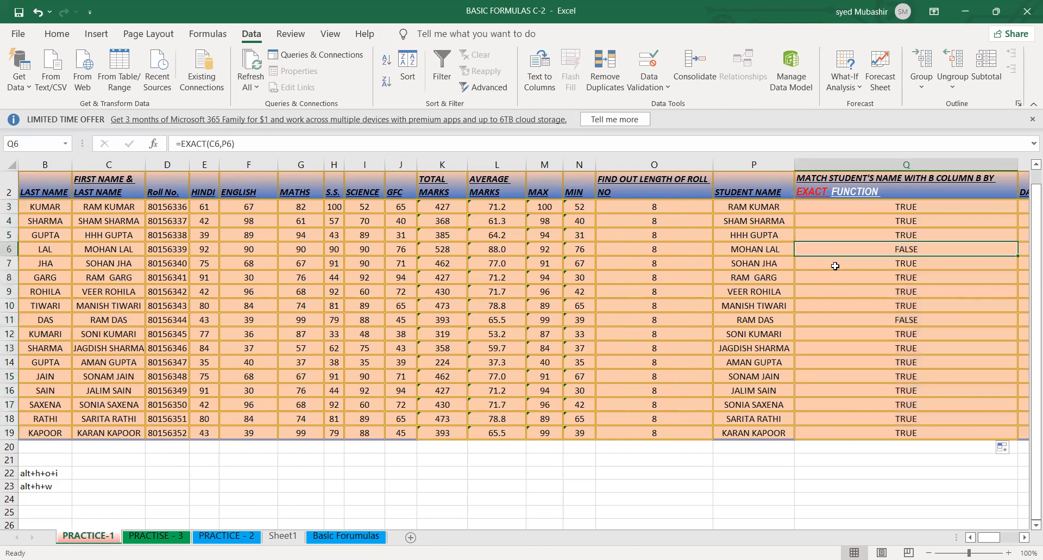
left_click(732, 248)
double_click(732, 249)
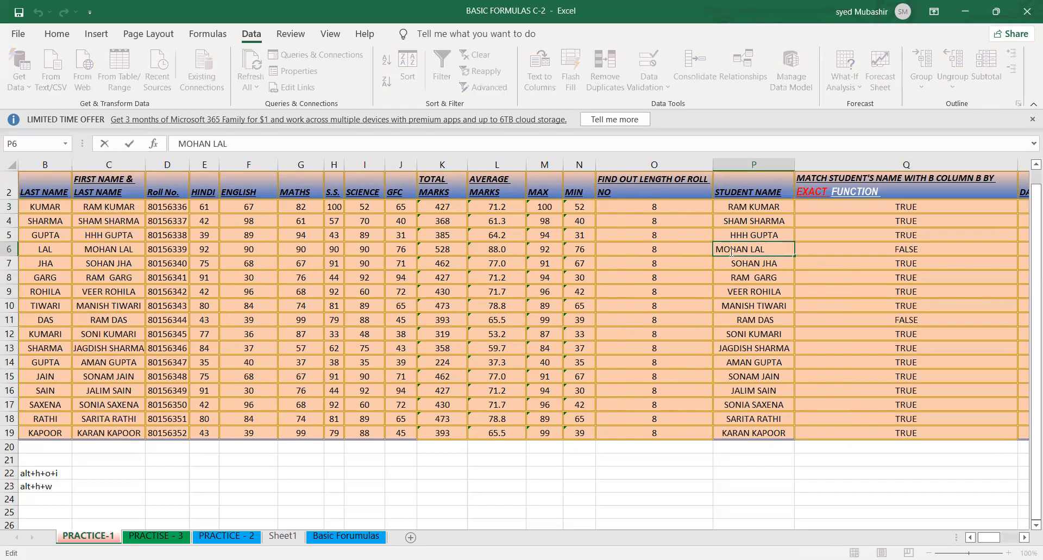
key("Return")
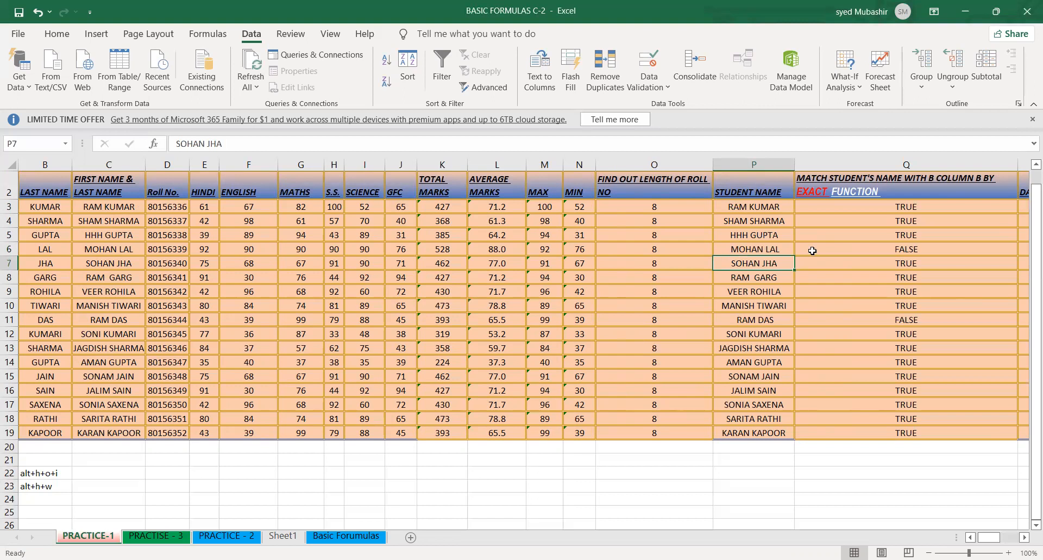
left_click(886, 250)
left_click(893, 321)
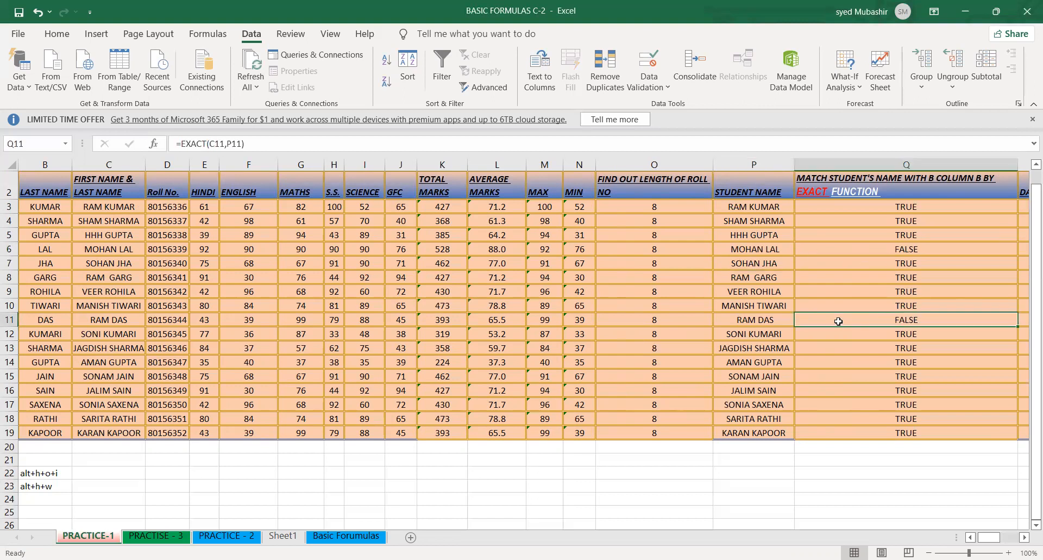
- Examine the remaining columns for date of birth, date of admission, weekday of DOB and fee currency format
left_click(918, 220)
key("Right")
key("Right")
key("Right")
key("Right")
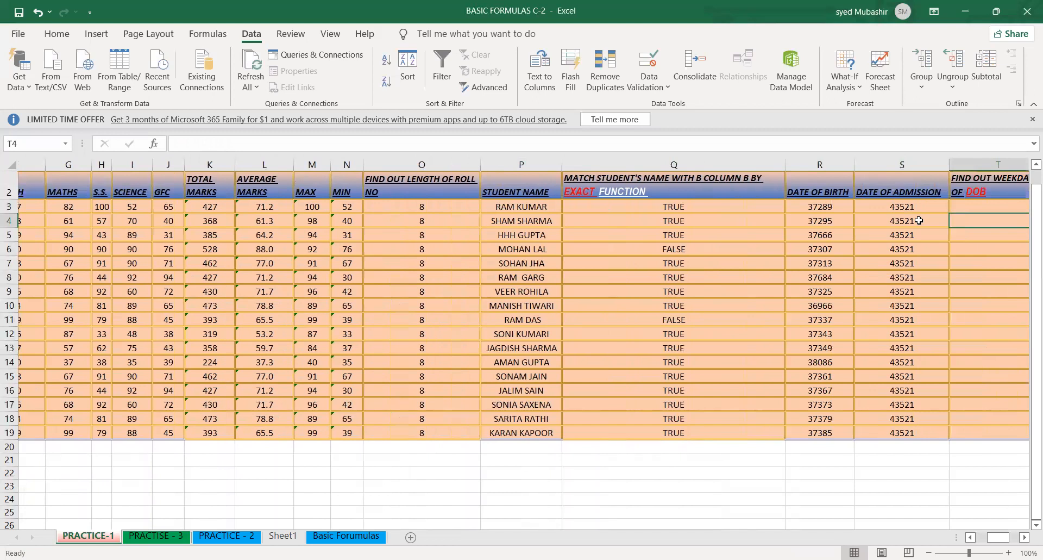
key("Right")
key("Right")
key("Right")
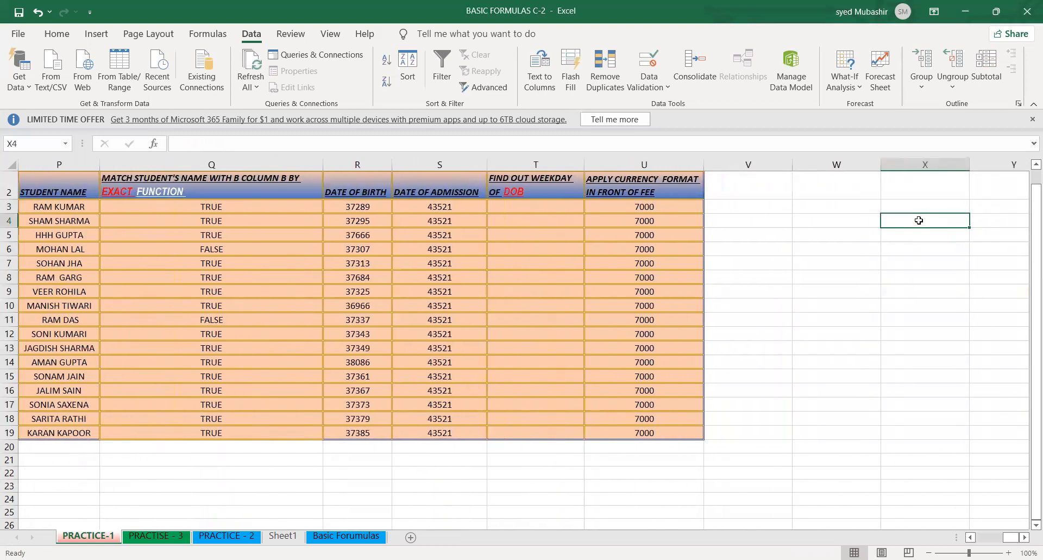
left_click_drag(535, 206, 537, 389)
left_click(440, 387)
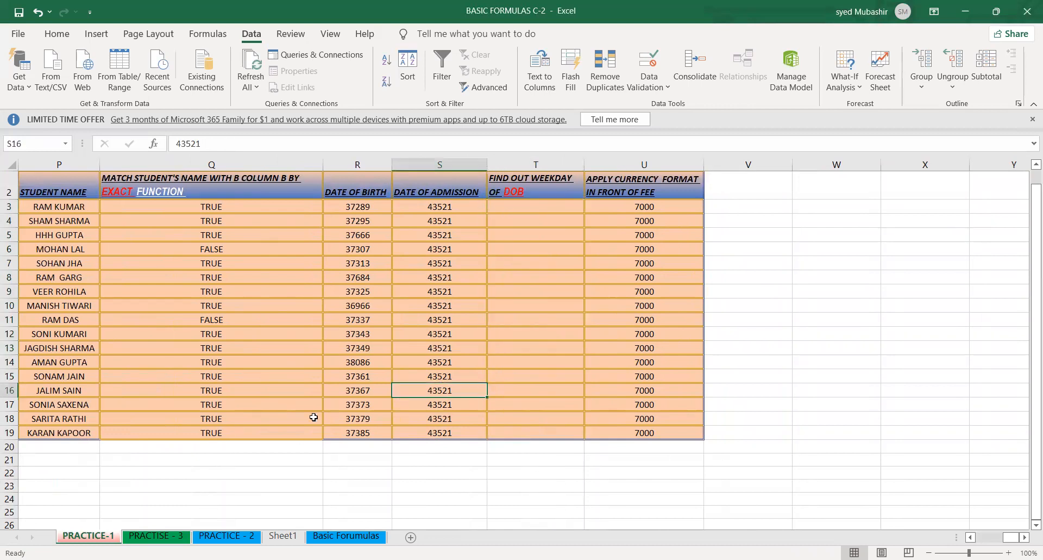
left_click(342, 315)
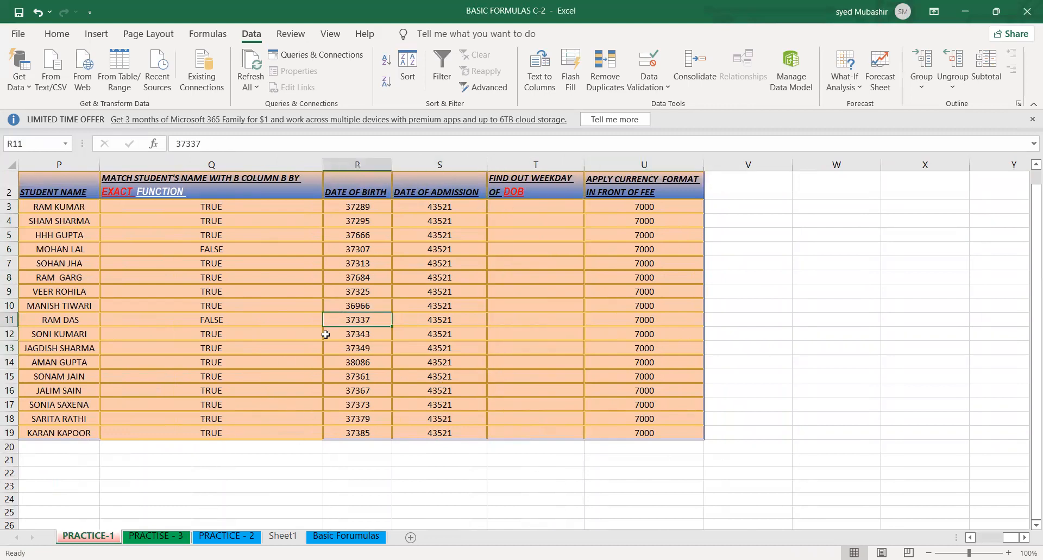
left_click(318, 402)
left_click(266, 485)
left_click(192, 514)
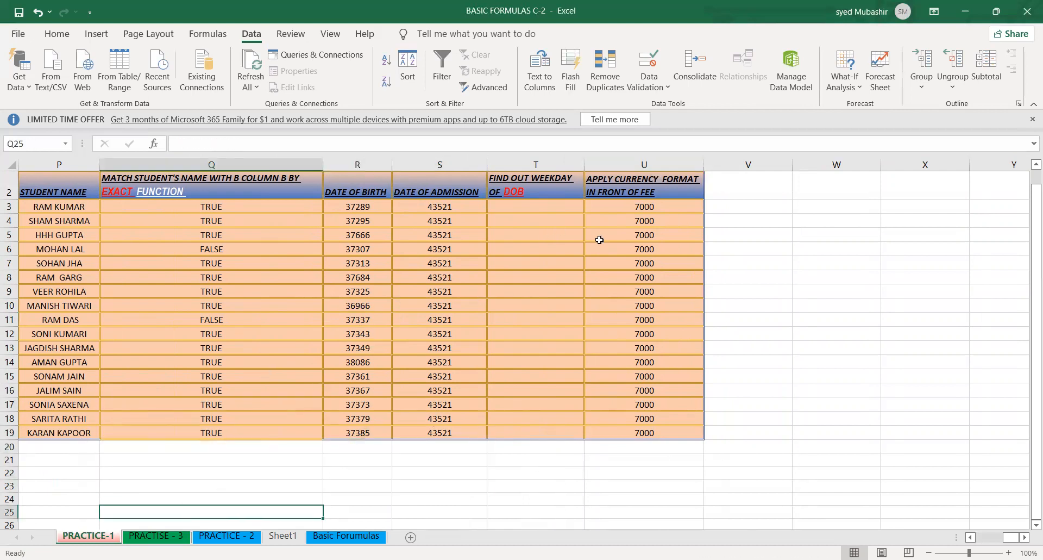
- Start a WEEKDAY formula in T3, the first cell of the weekday of DOB column
left_click(537, 205)
type("=")
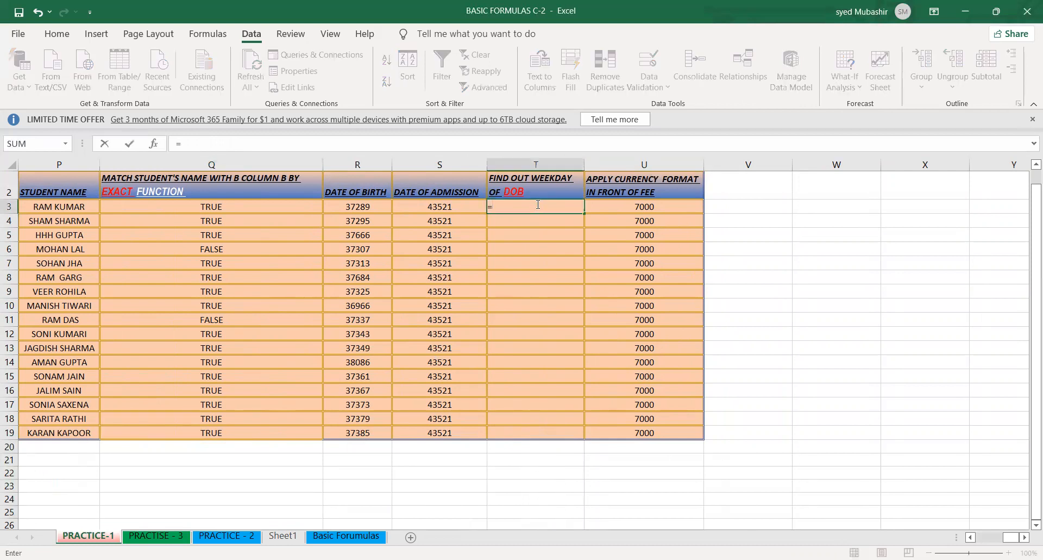
type("WEE")
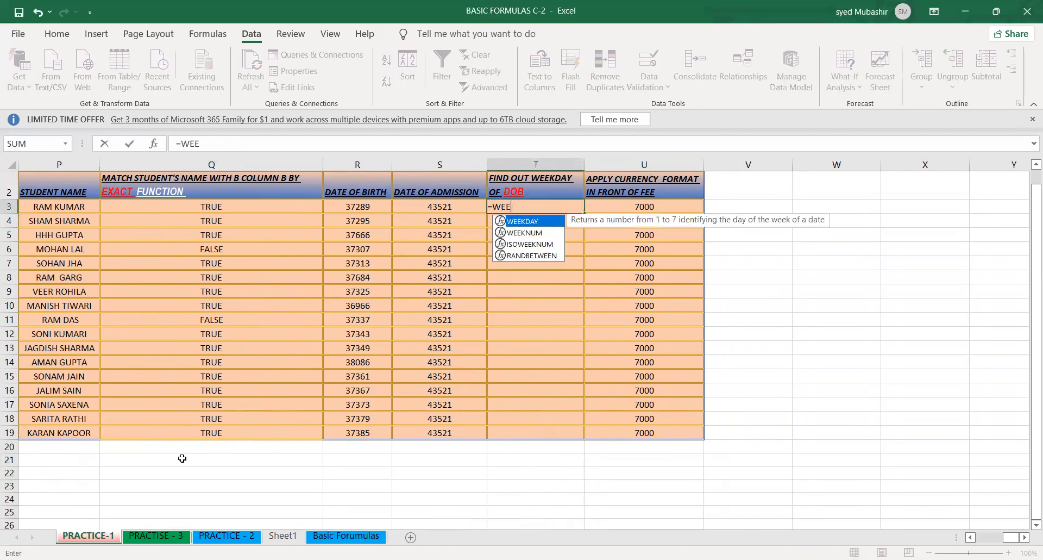
type("K")
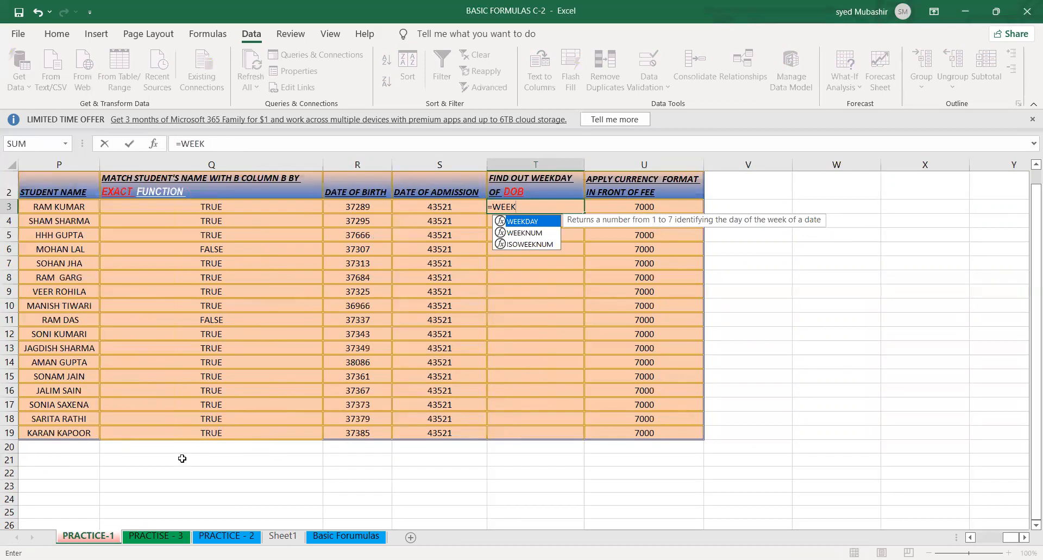
key("BackSpace")
key("BackSpace")
key("BackSpace")
key("BackSpace")
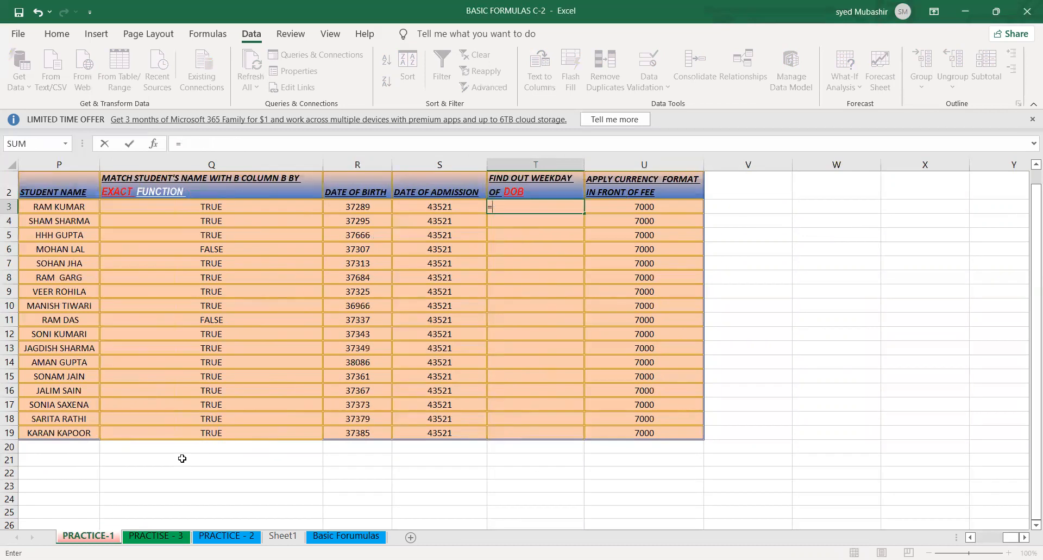
type("wee")
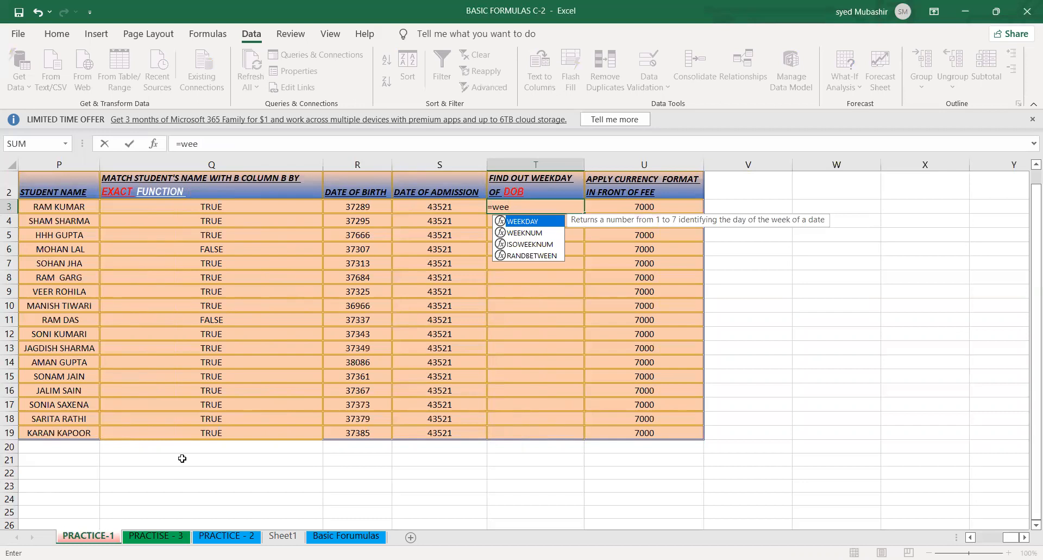
type("kday")
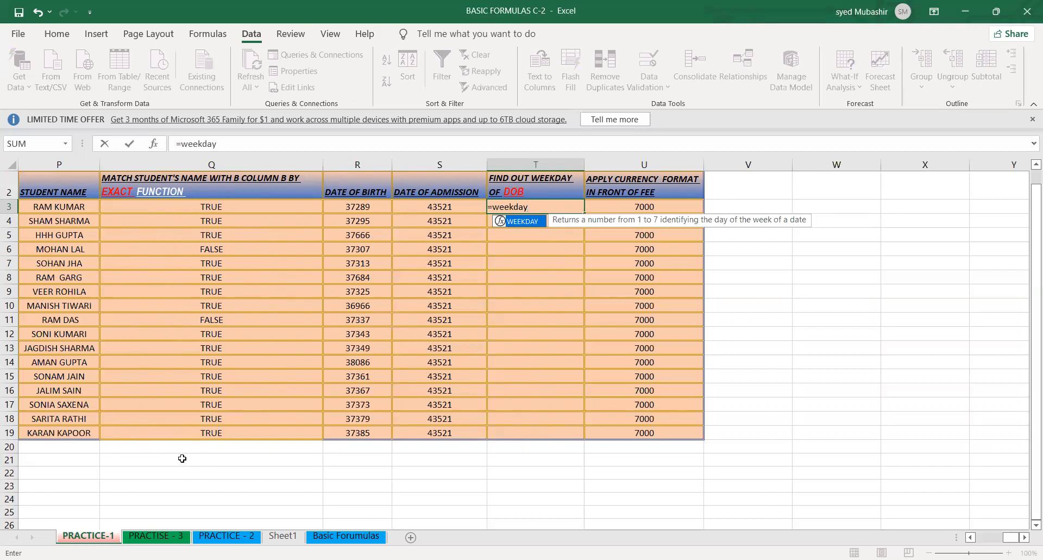
type("(")
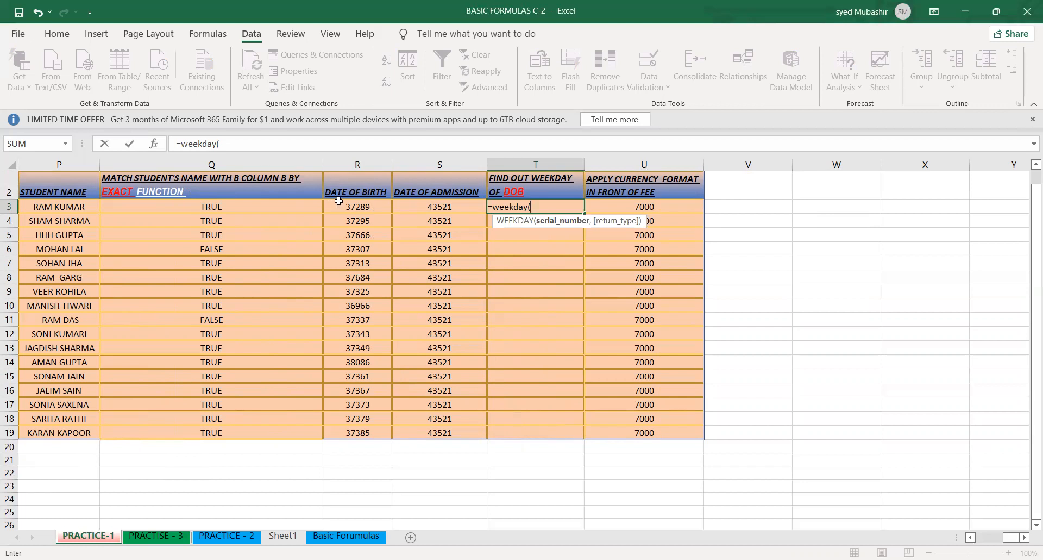
left_click(367, 206)
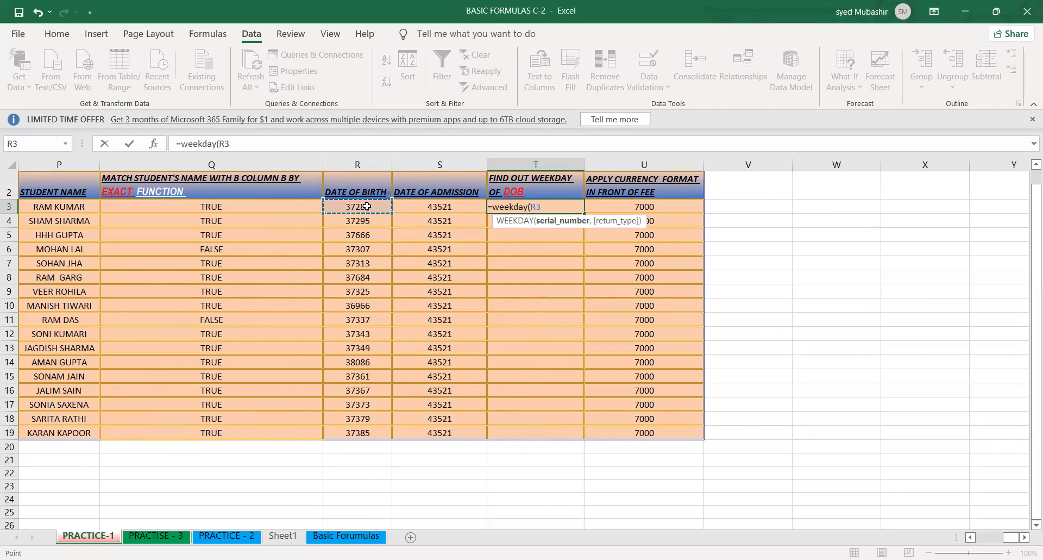
type(",")
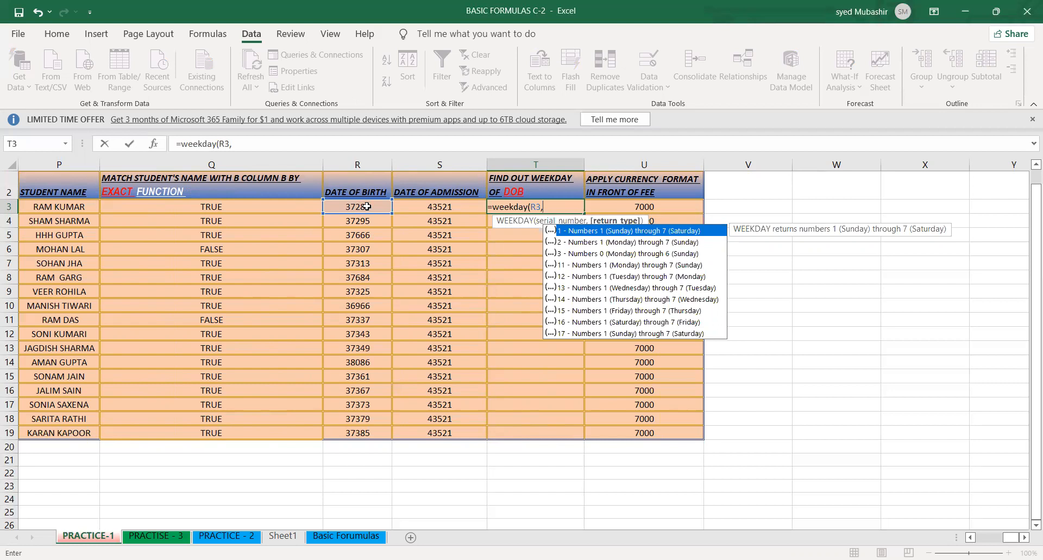
key("BackSpace")
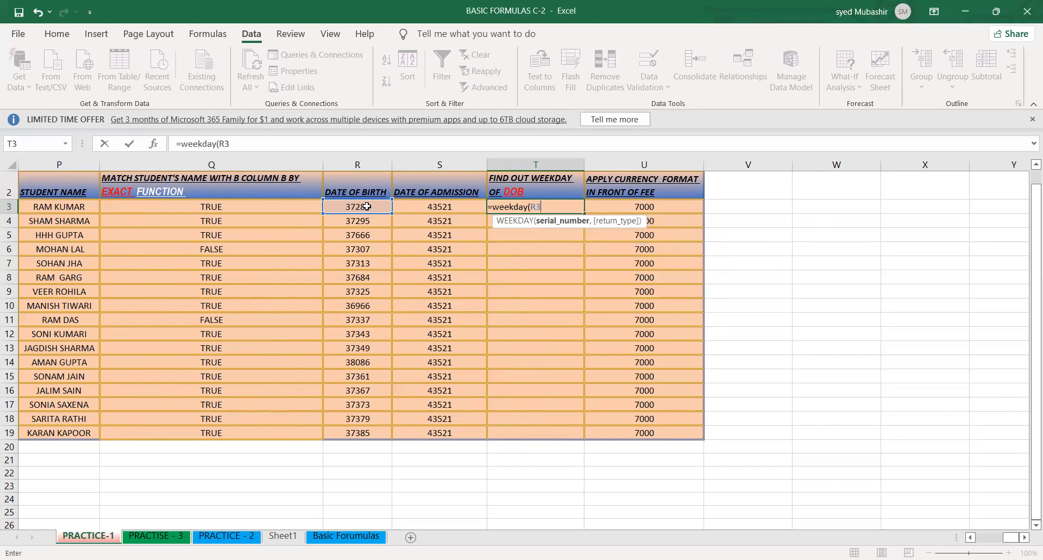
key("BackSpace")
key("BackSpace")
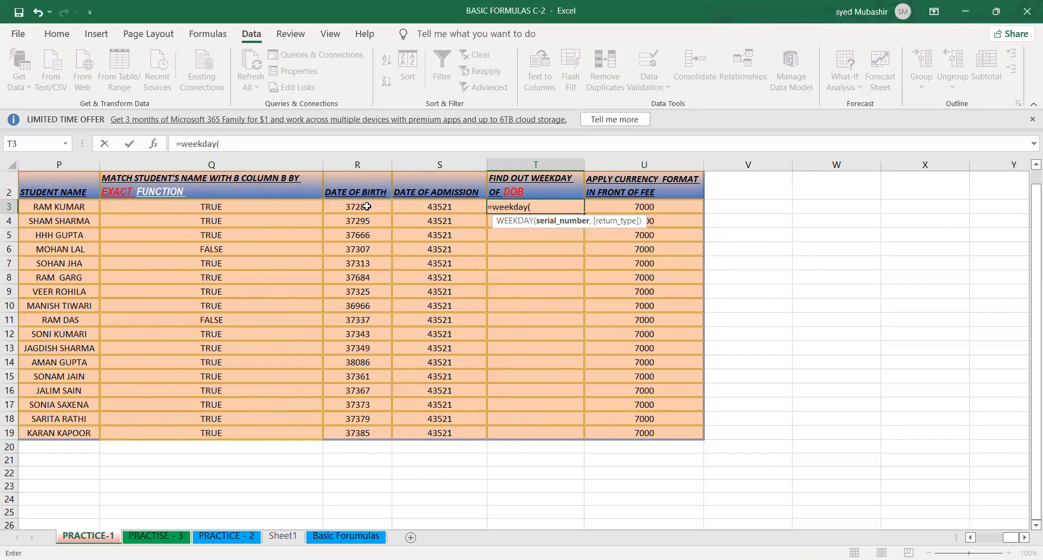
key("Return")
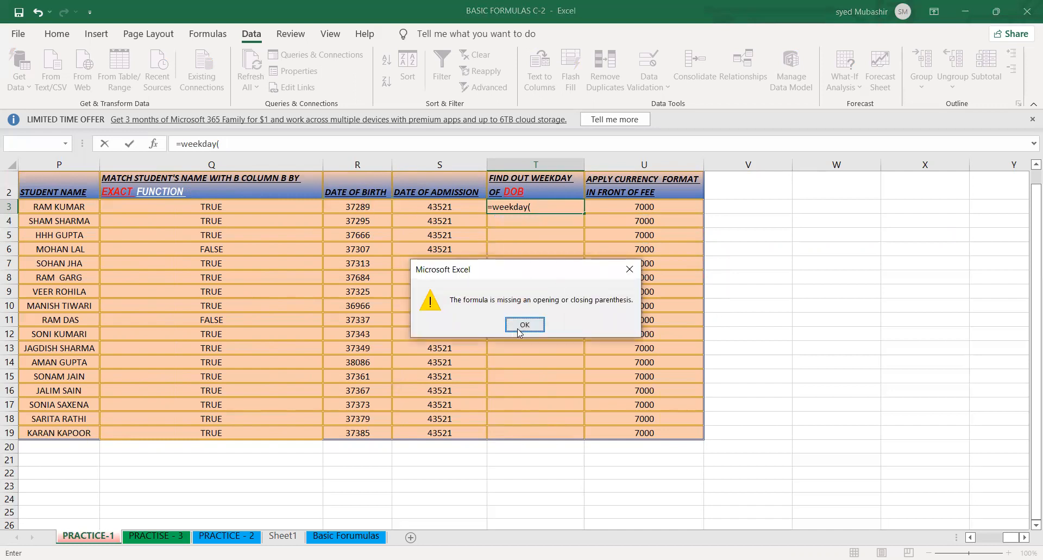
key("Return")
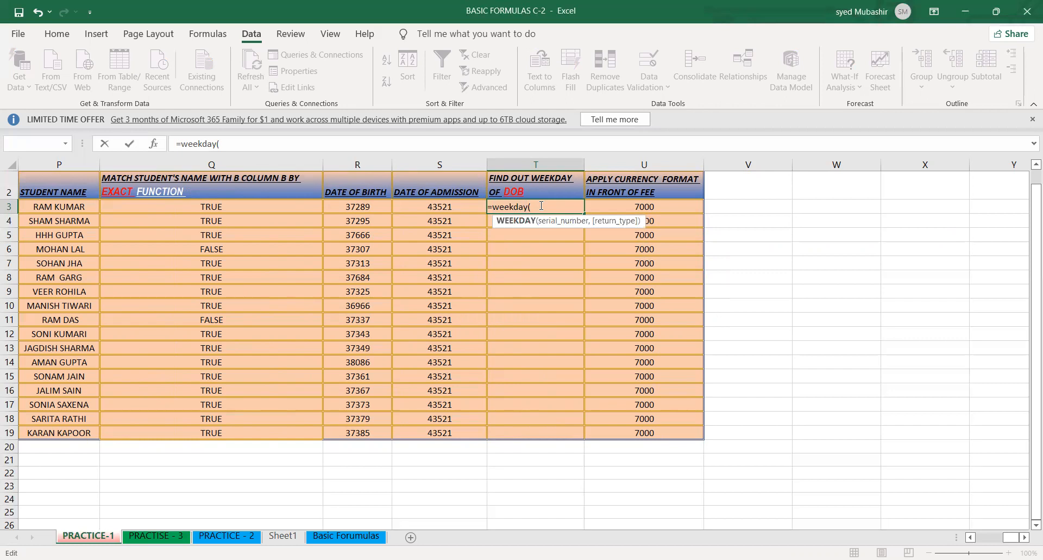
- Complete the T3 formula with R3 as the date of birth and fill it down to T19
left_click(363, 207)
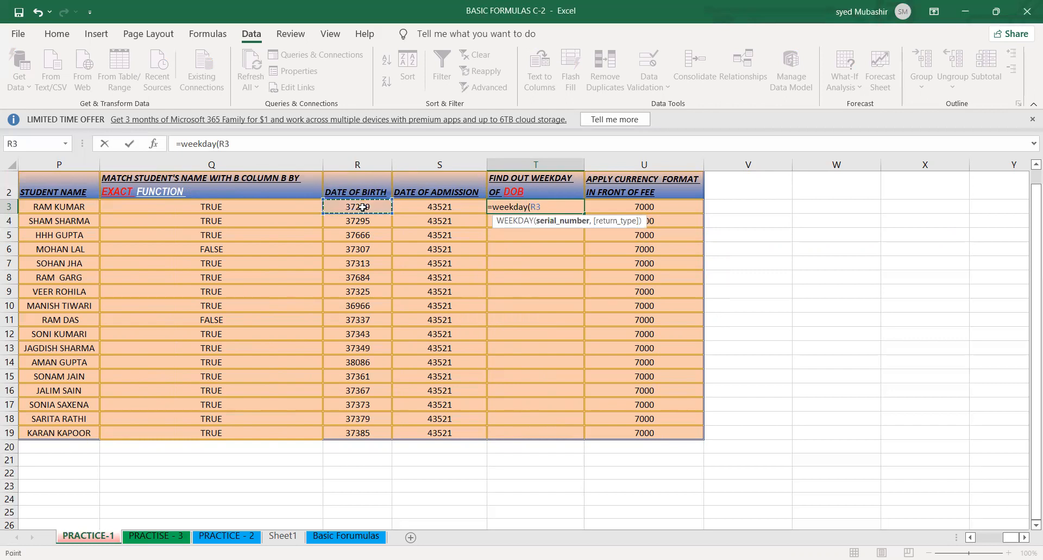
key("Return")
left_click(560, 207)
double_click(583, 212)
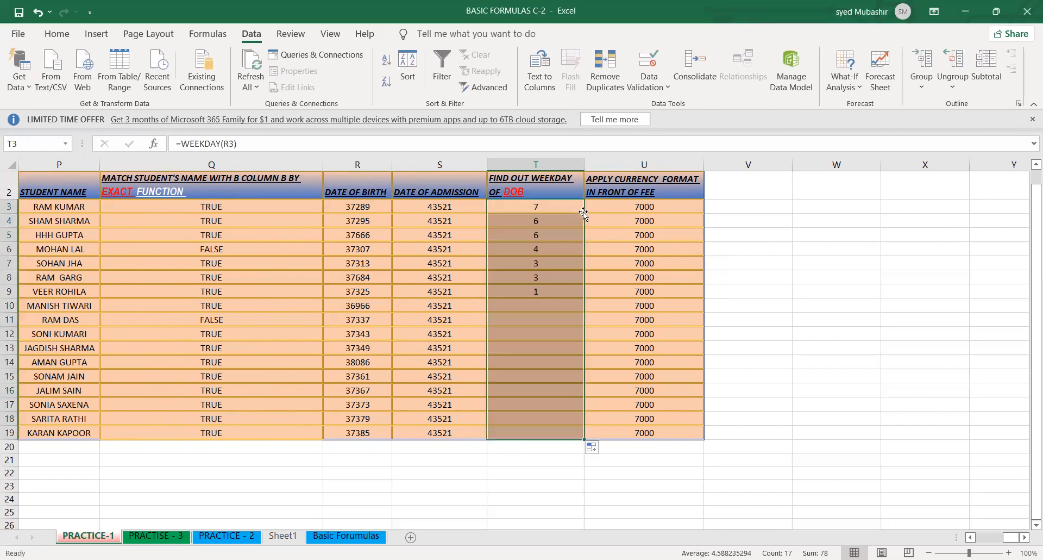
left_click(508, 270)
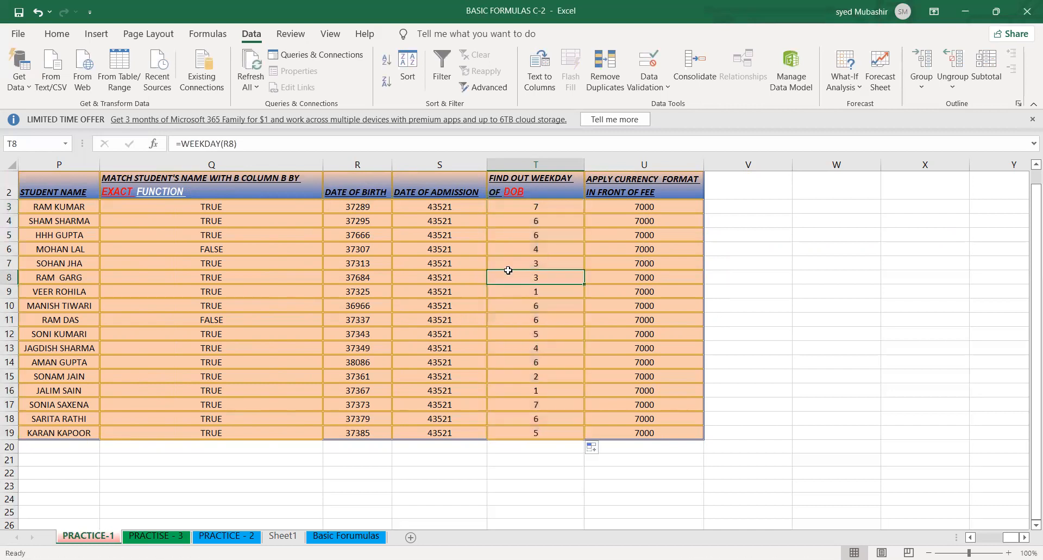
- Wrap the WEEKDAY formula in T3 inside a TEXT function
double_click(527, 208)
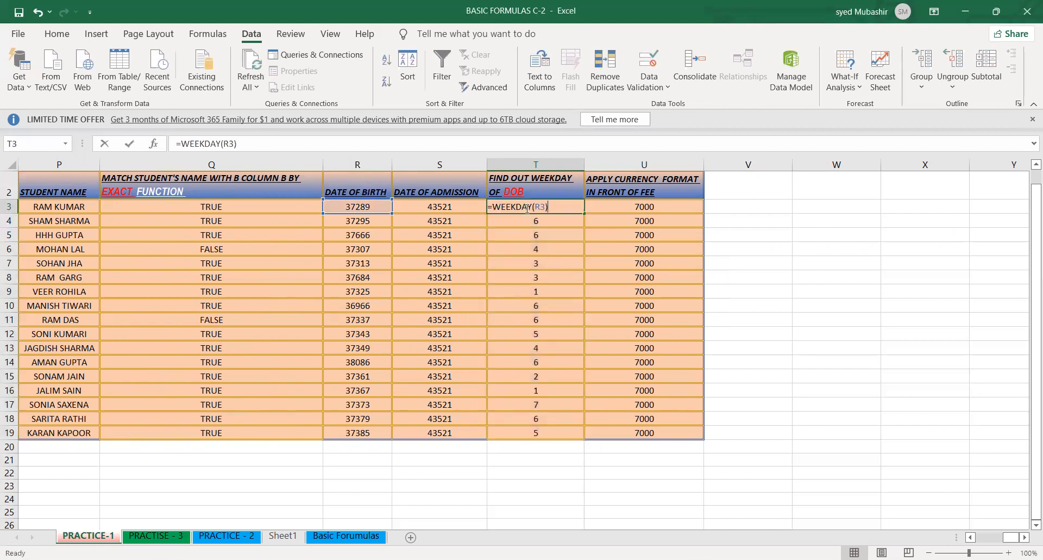
left_click(491, 207)
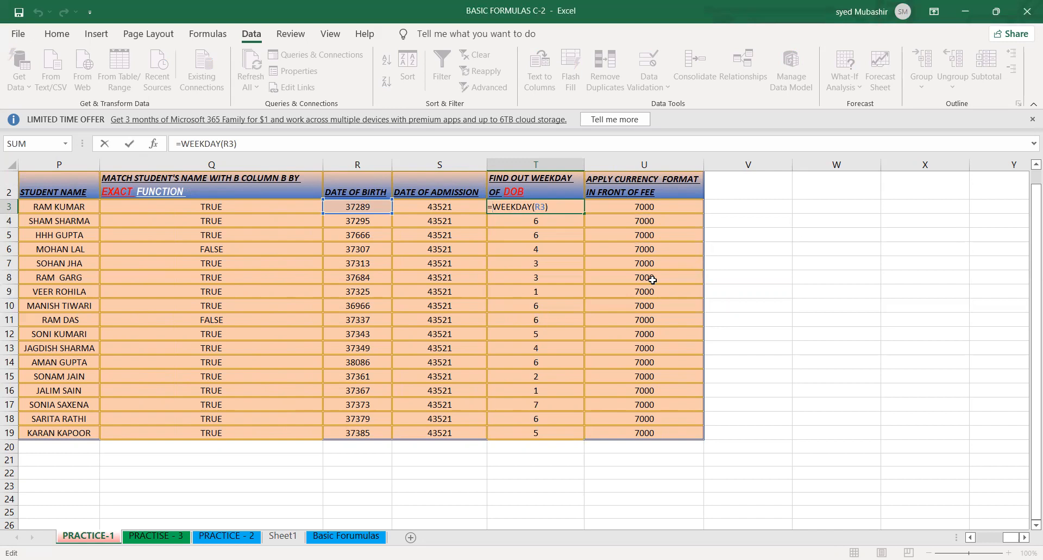
key("Right")
key("Left")
type("TEXT")
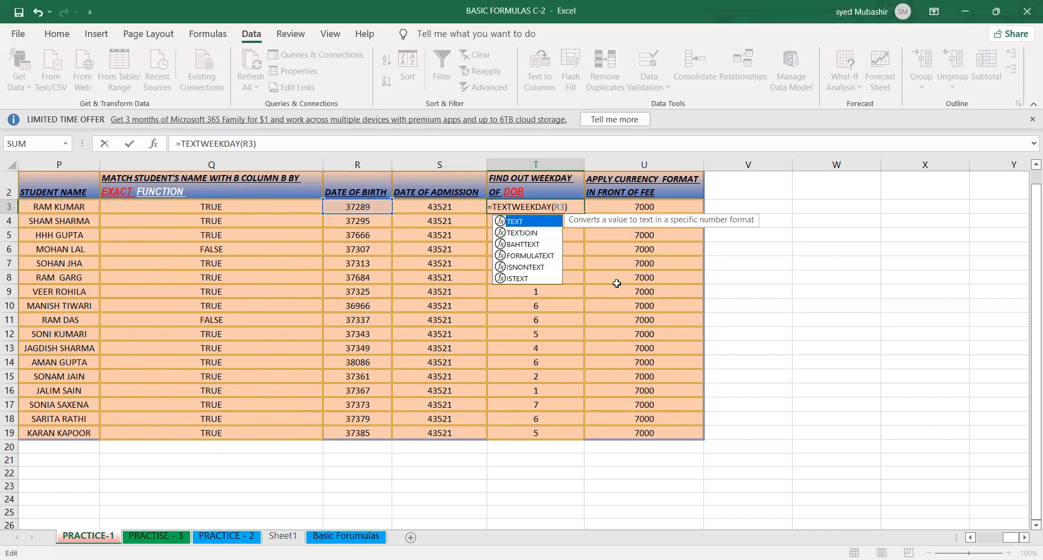
type("(")
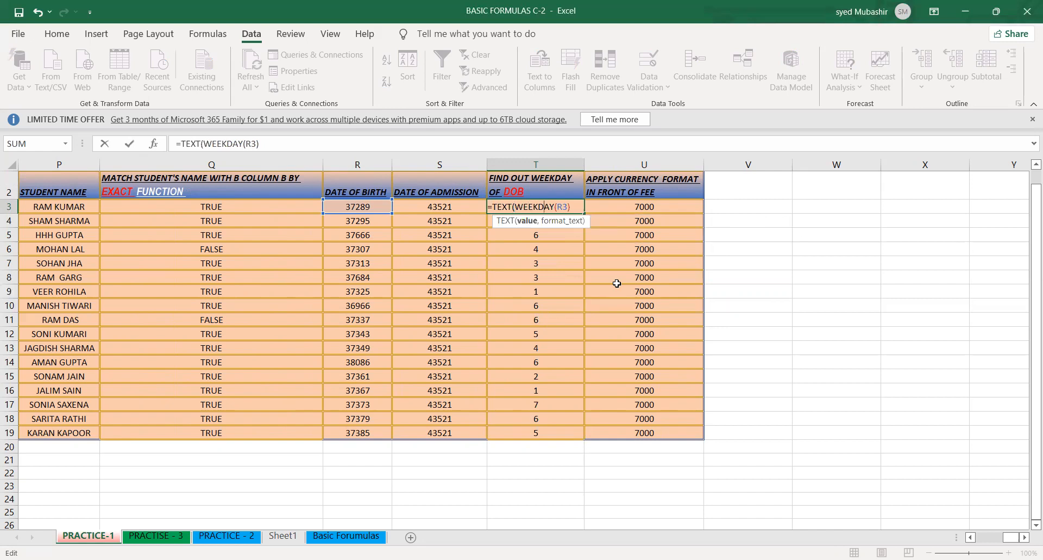
key("Right")
key("Right")
key("Right")
key("Right")
key("Right")
- Add the format text "DDDD" to finish T3 as =TEXT(WEEKDAY(R3),"DDDD"), accepting the closing parenthesis correction
type(",\"\"")
key("BackSpace")
type("D")
type("\"D")
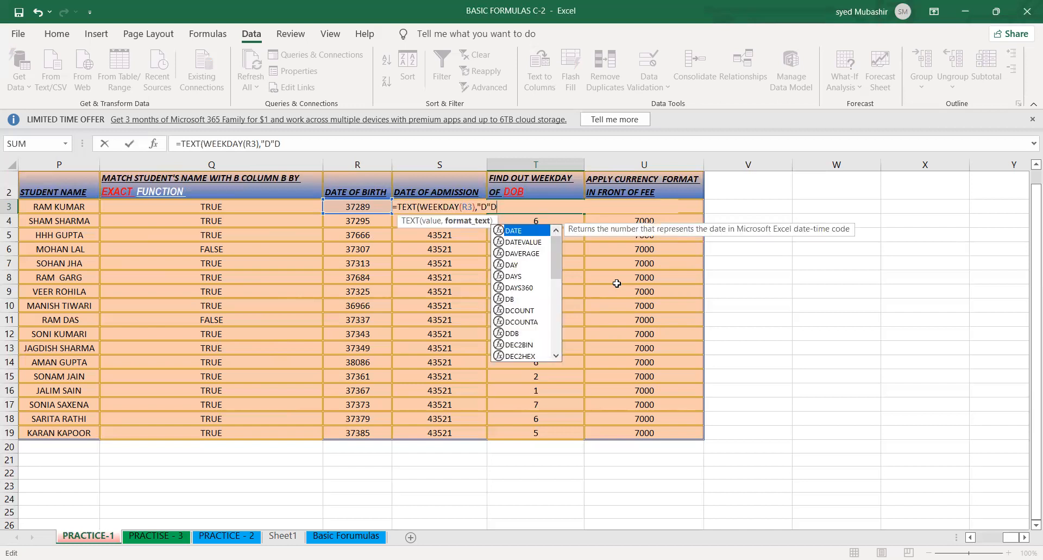
key("BackSpace")
key("BackSpace")
type("DDD")
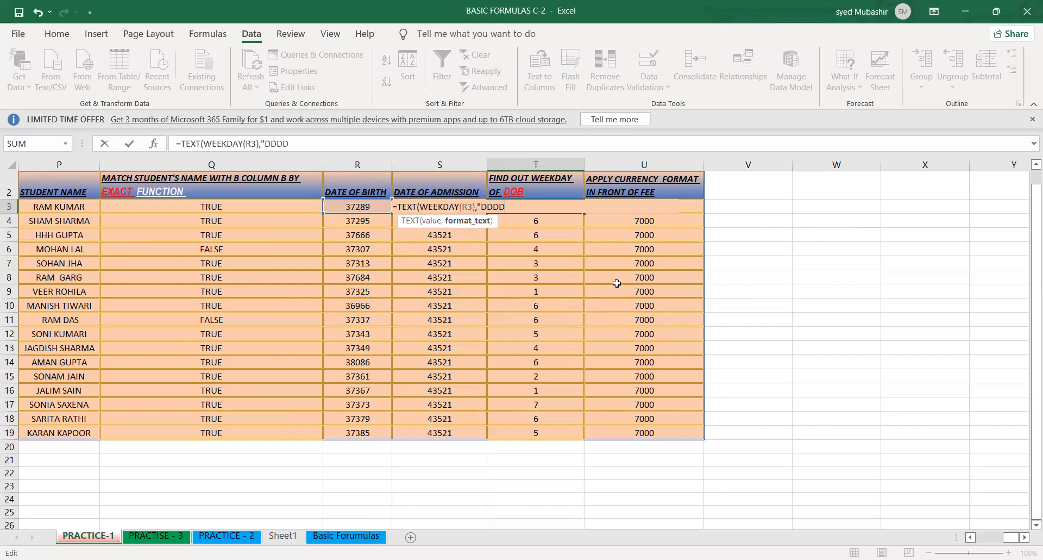
type("\"\"")
key("BackSpace")
key("Return")
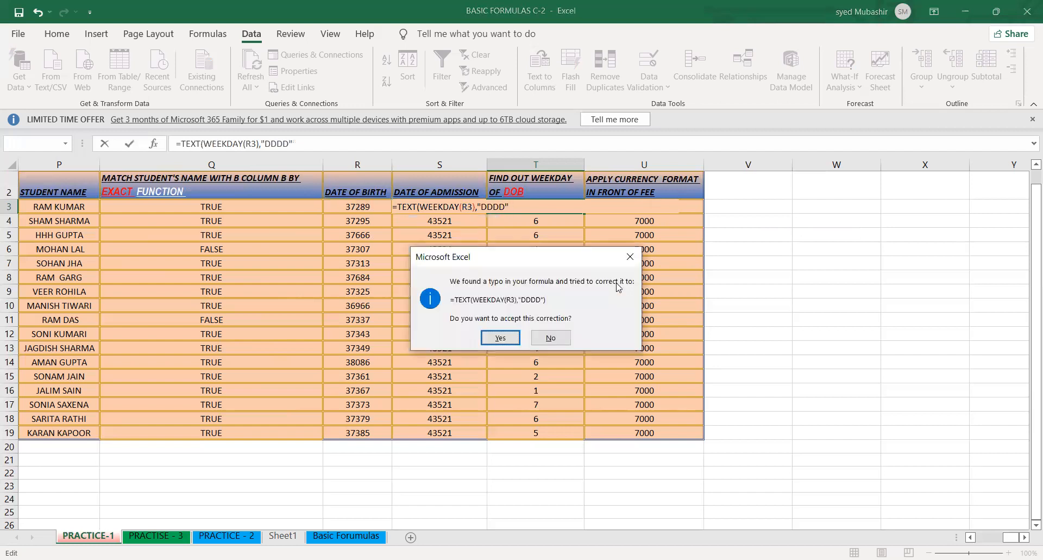
left_click(501, 337)
- Fill the TEXT and WEEKDAY formula from T3 down to T19
left_click(552, 210)
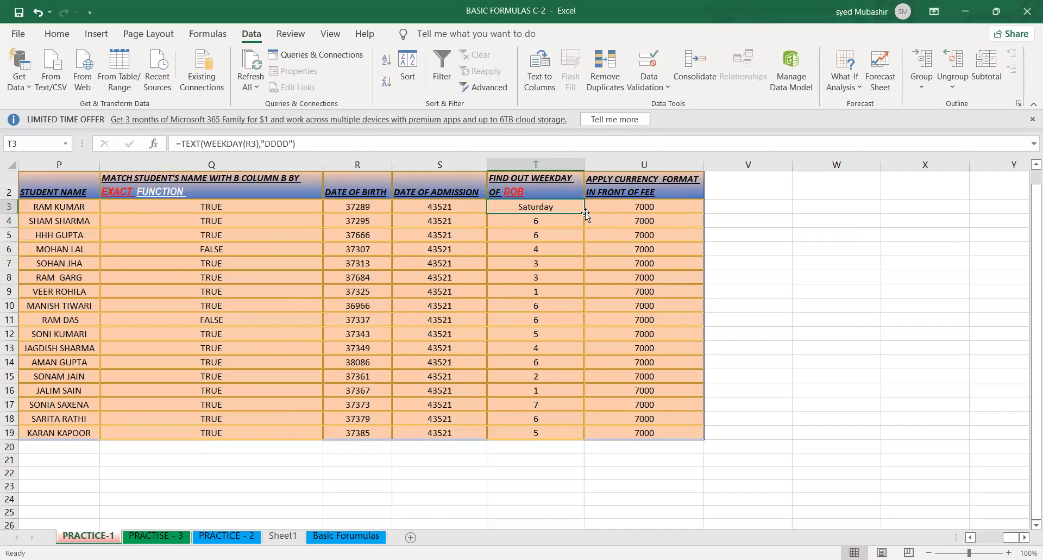
double_click(585, 213)
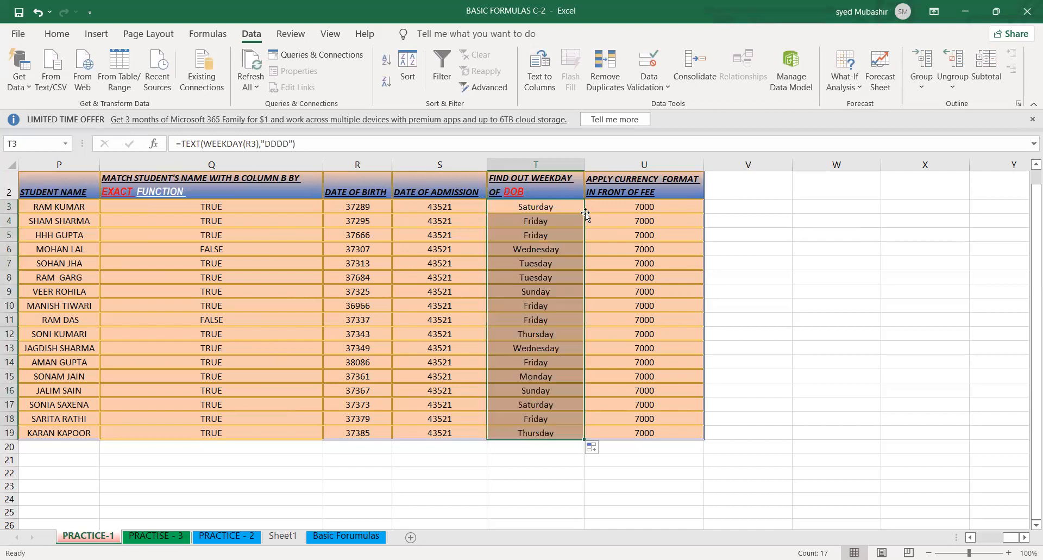
left_click(546, 208)
left_click(628, 434)
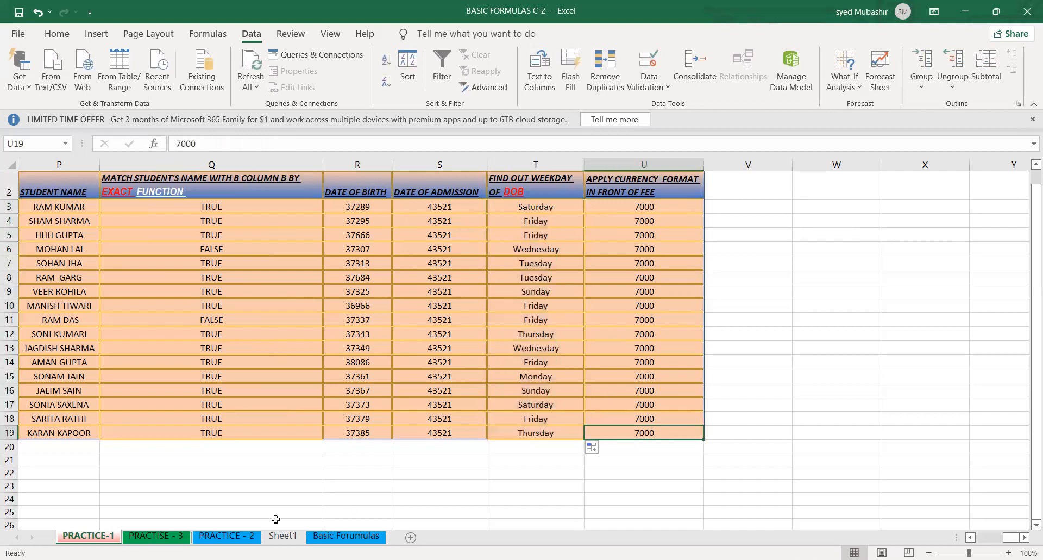
left_click(219, 498)
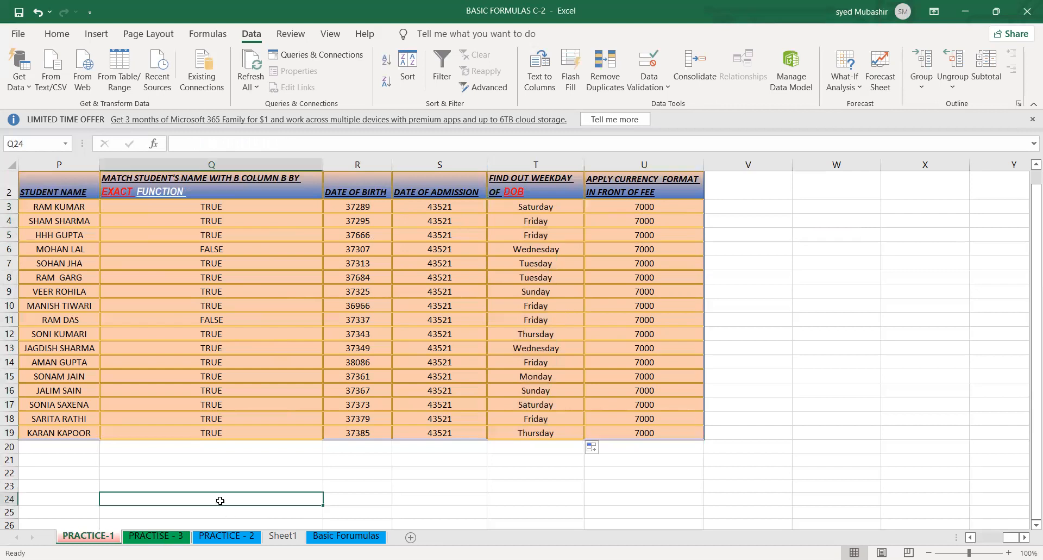
left_click(177, 537)
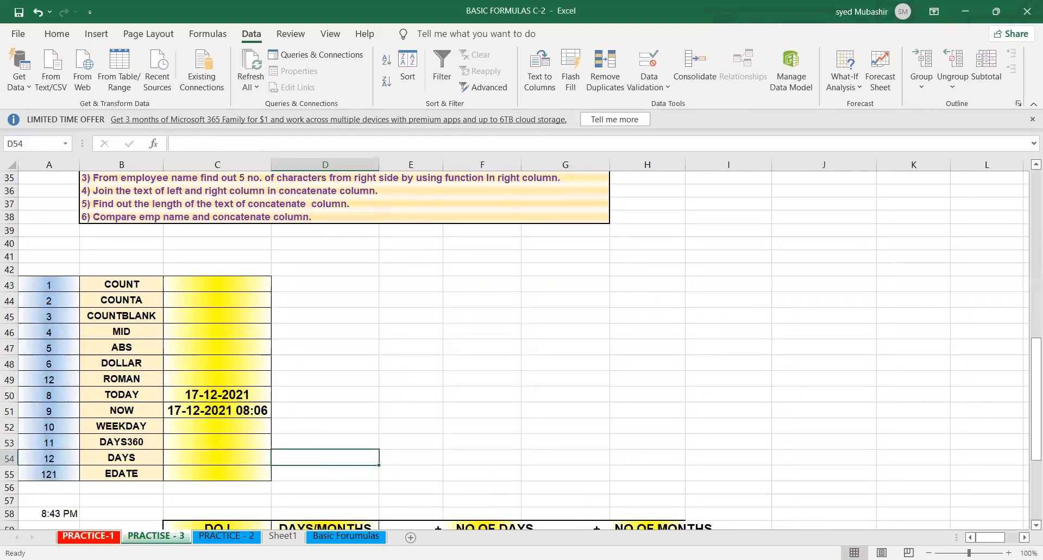
left_click(93, 537)
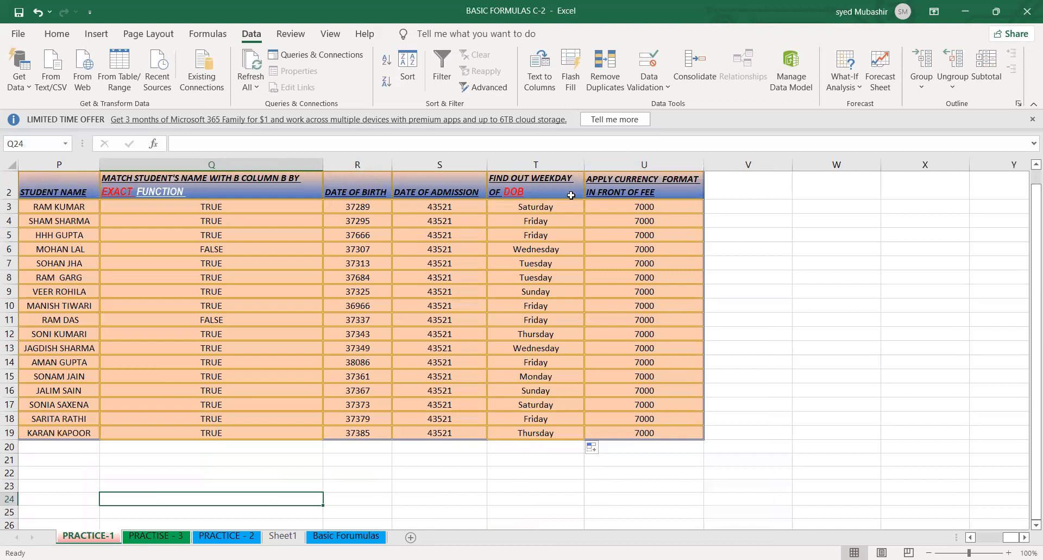
- Inspect the weekday name formulas in T3, T8 and T16 without changing them
double_click(507, 211)
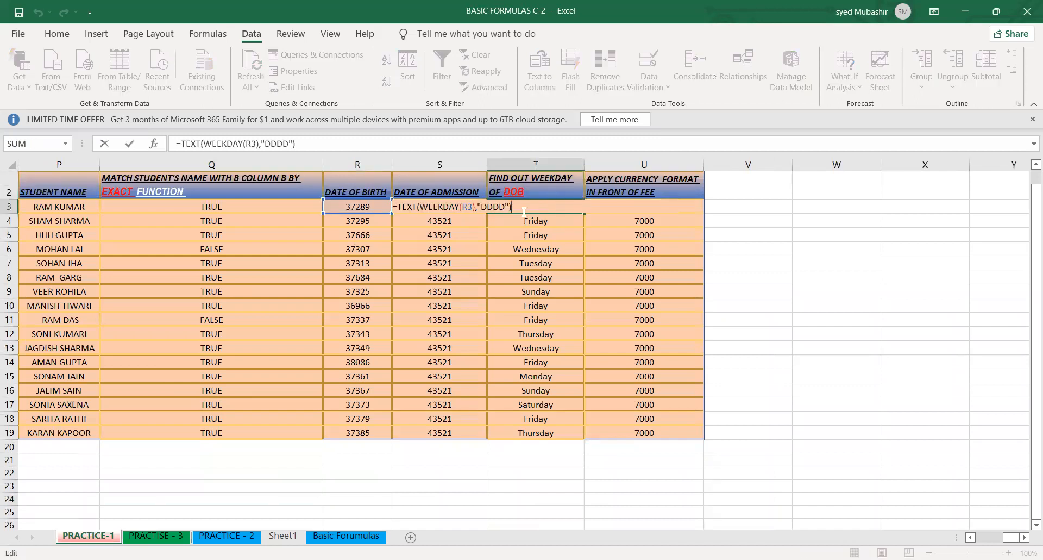
left_click(490, 208)
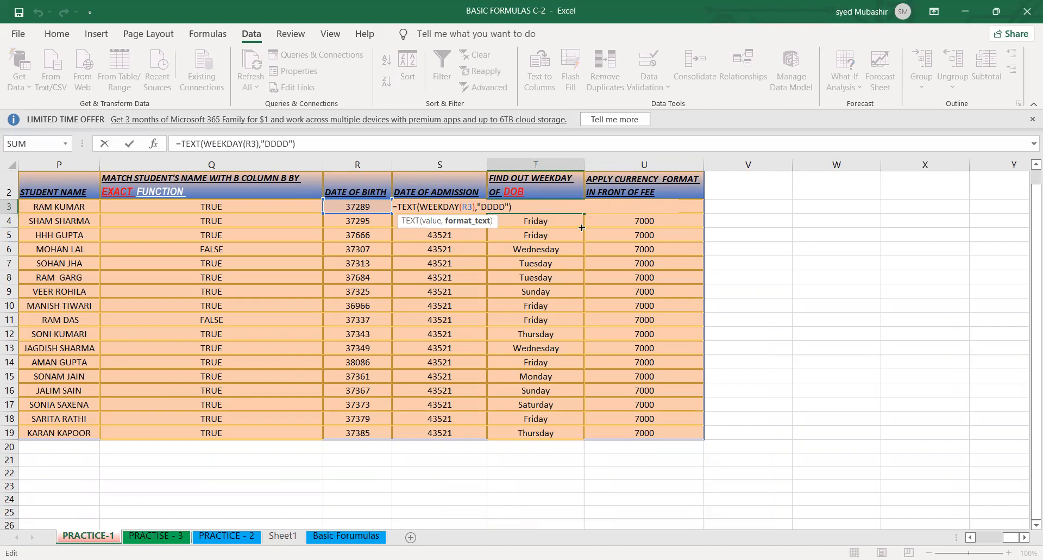
key("Return")
left_click(558, 279)
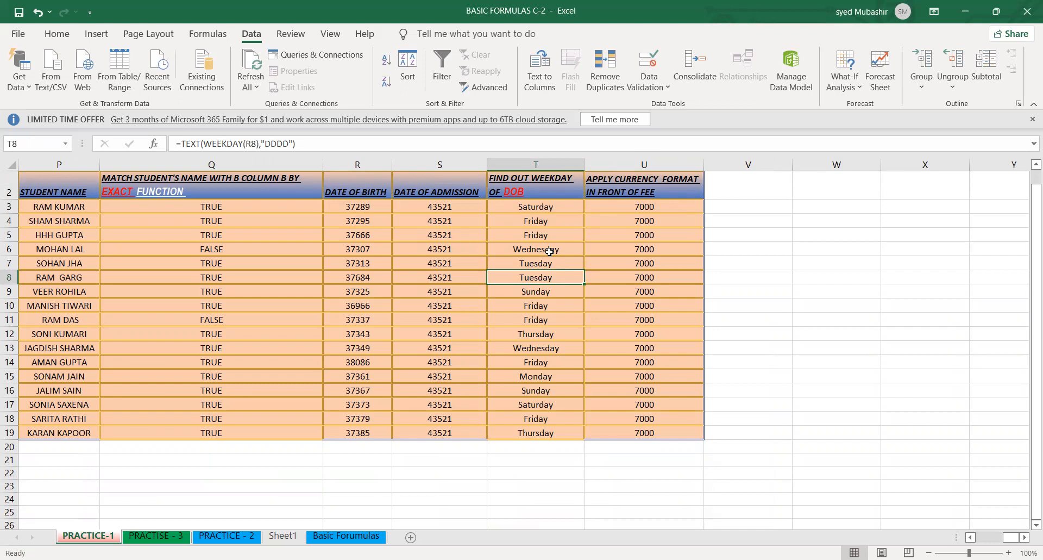
left_click(614, 321)
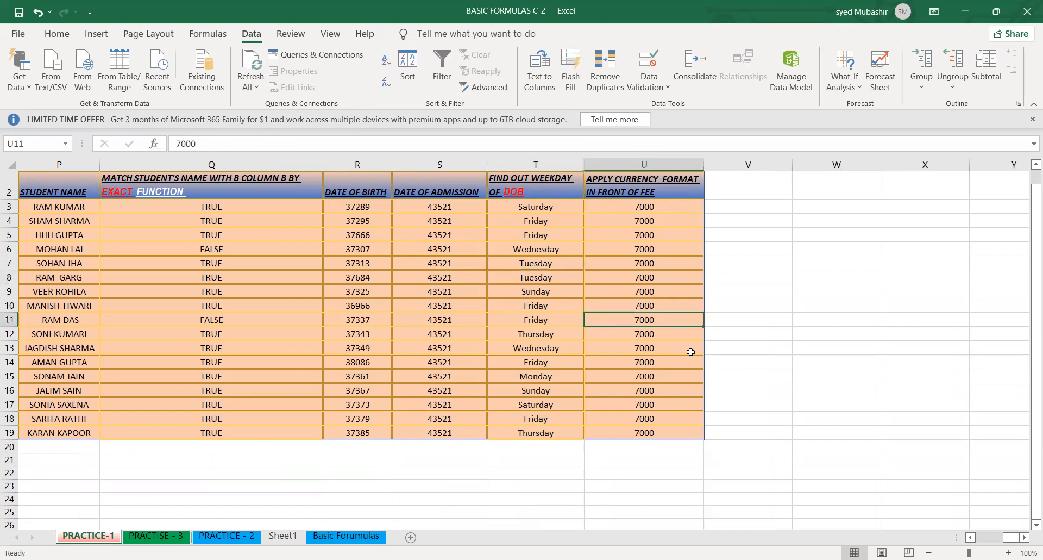
left_click(712, 388)
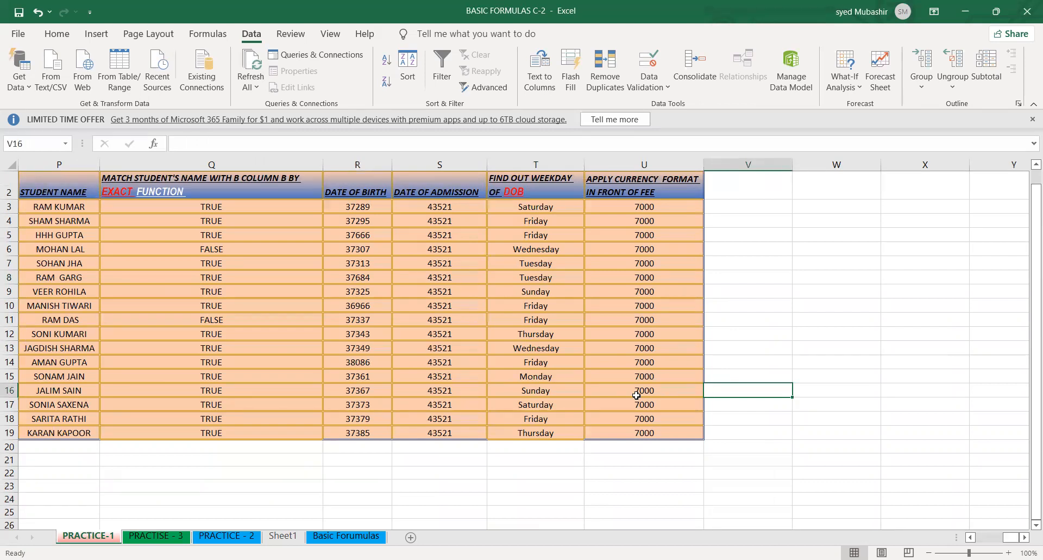
left_click(568, 387)
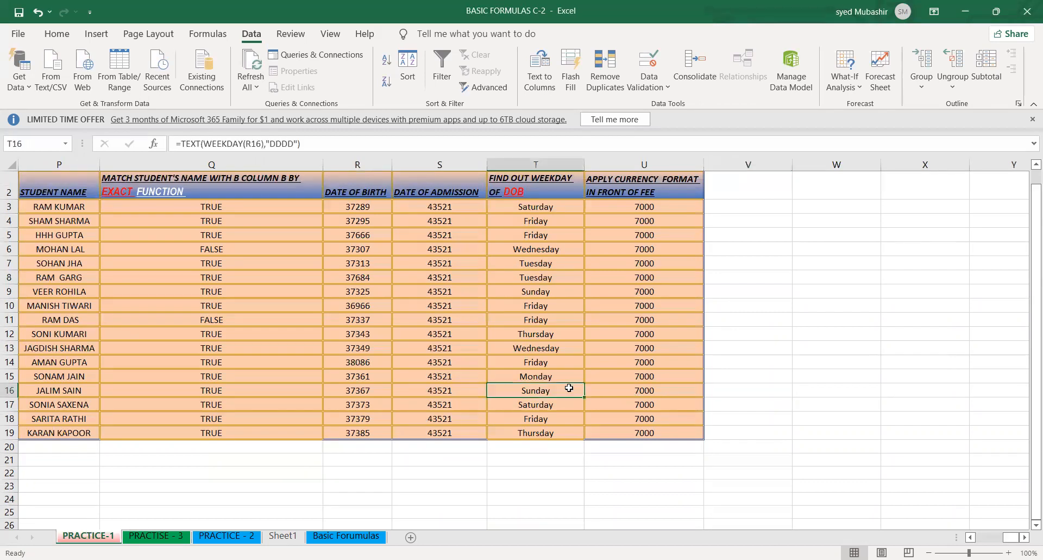
- Look through the exercises on the PRACTISE - 3, PRACTICE - 2 and Sheet1 worksheets, including Sheet1's column for joined proper-case names
left_click(538, 418)
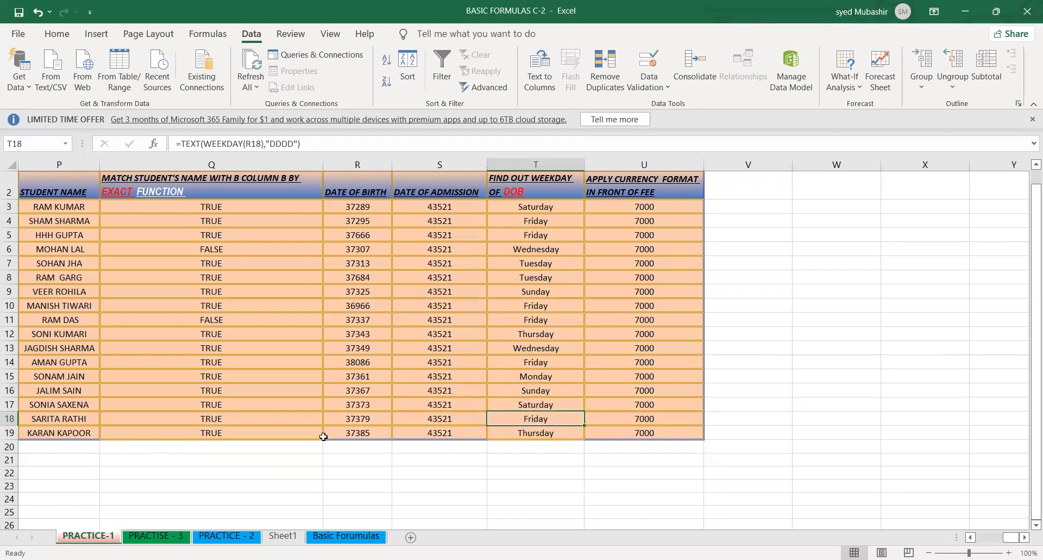
left_click(155, 538)
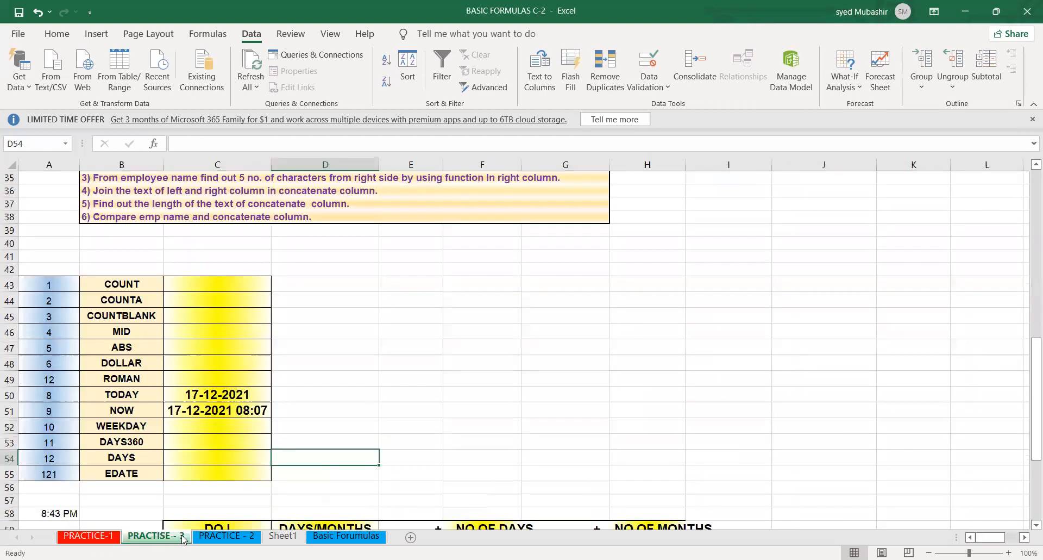
left_click(226, 536)
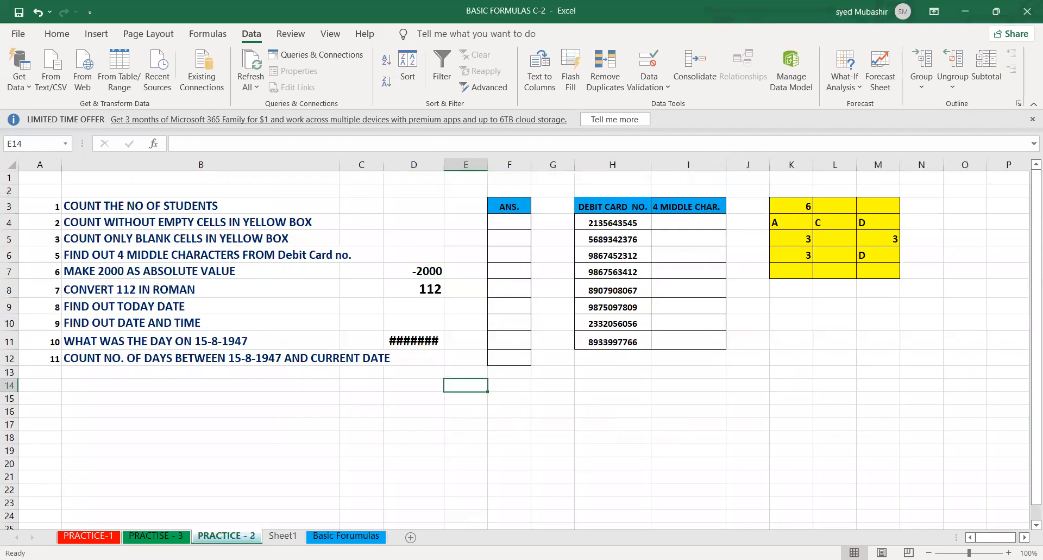
left_click(283, 536)
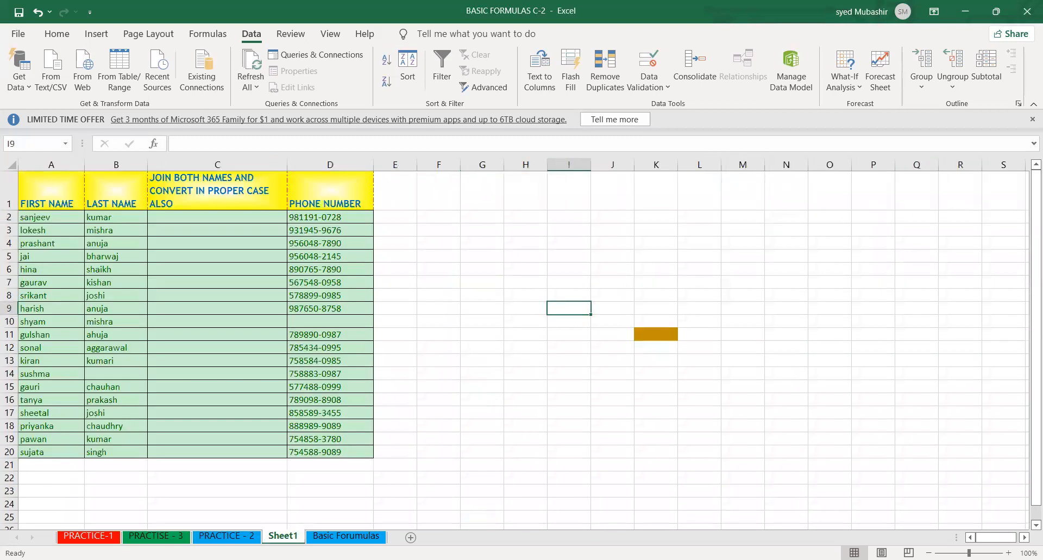
left_click(342, 505)
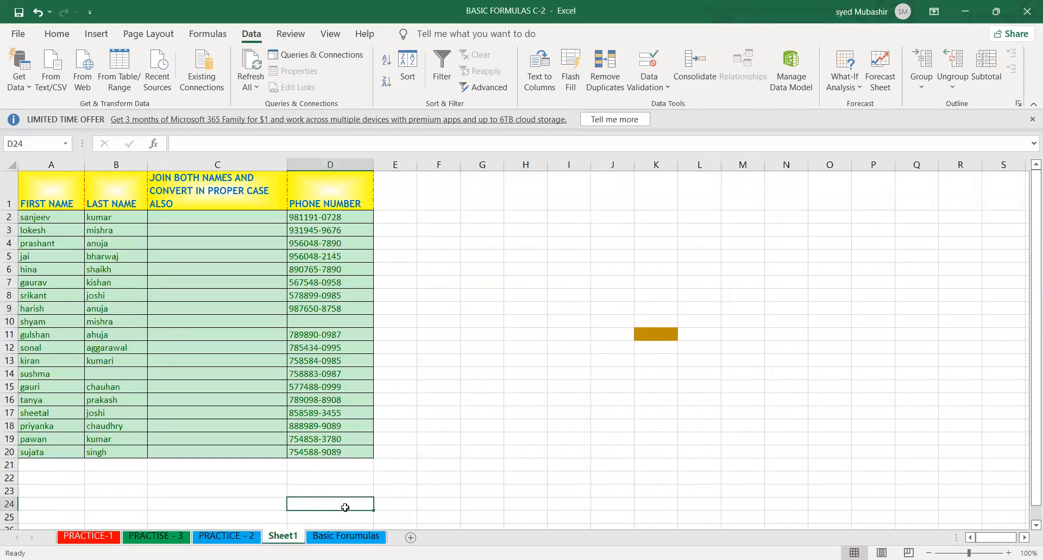
left_click(156, 536)
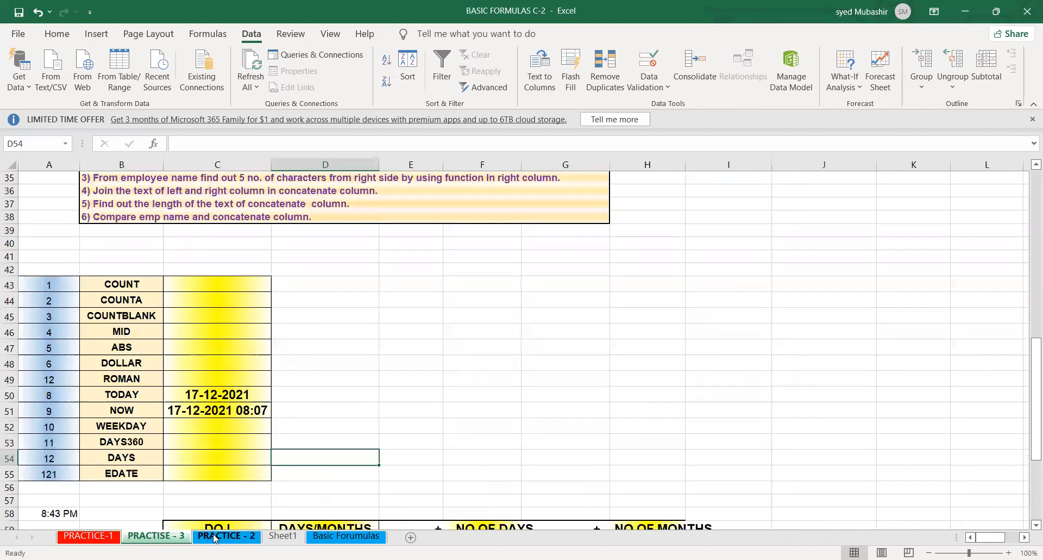
left_click(214, 536)
left_click(283, 537)
left_click(307, 519)
left_click(377, 491)
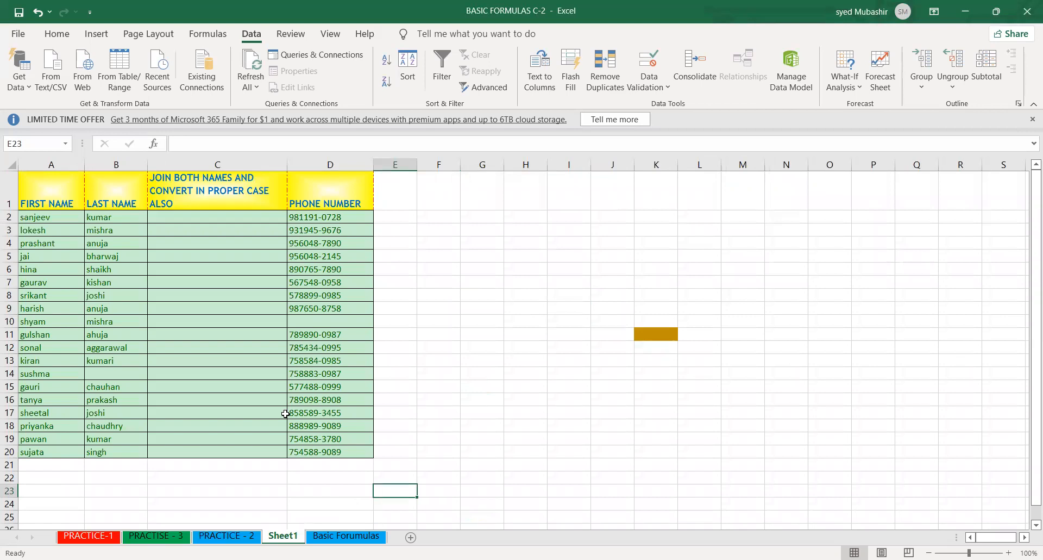
left_click(241, 322)
left_click_drag(202, 230, 217, 416)
left_click(236, 536)
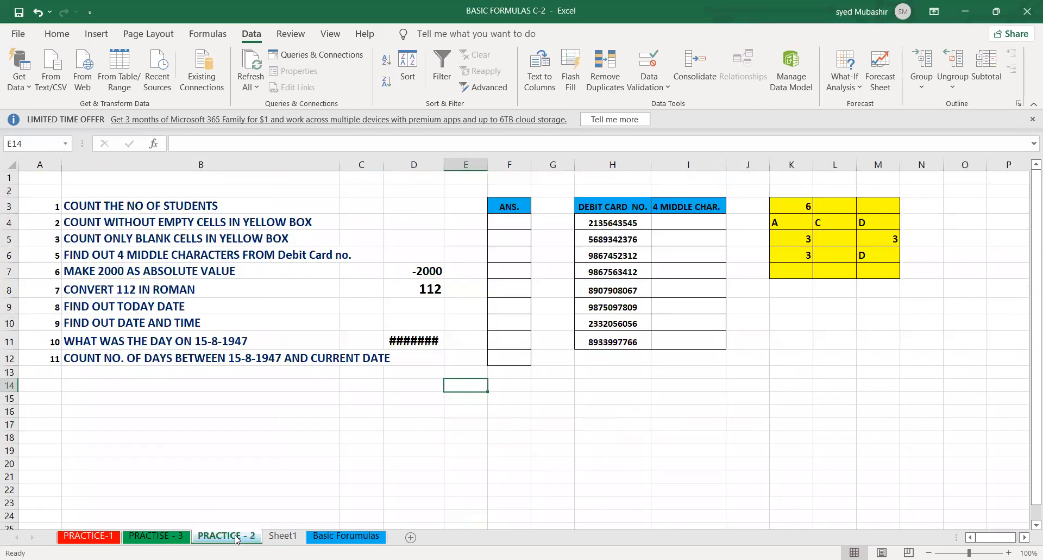
left_click(382, 429)
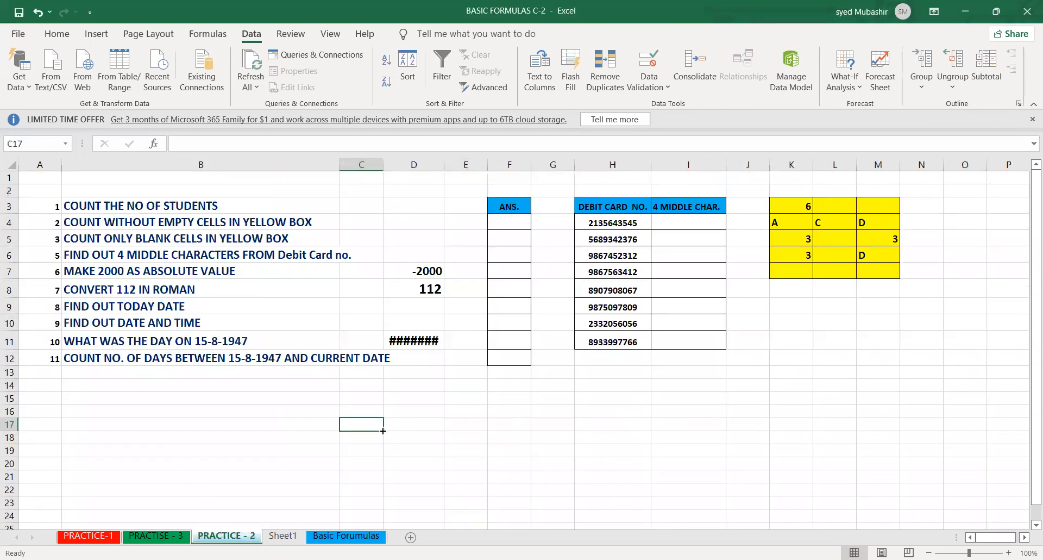
- Review the PRACTISE - 3 worksheet from the function list up to row 1, examining the marks table and the empty POWER to ROUNDDOWN table
left_click(156, 537)
key("Up")
key("Up")
key("Up")
key("Up")
key("Up")
key("Up")
key("Up")
key("Up")
key("Up")
key("Up")
key("Up")
key("Up")
key("Up")
key("Up")
key("Up")
key("Up")
key("Up")
key("Up")
key("Up")
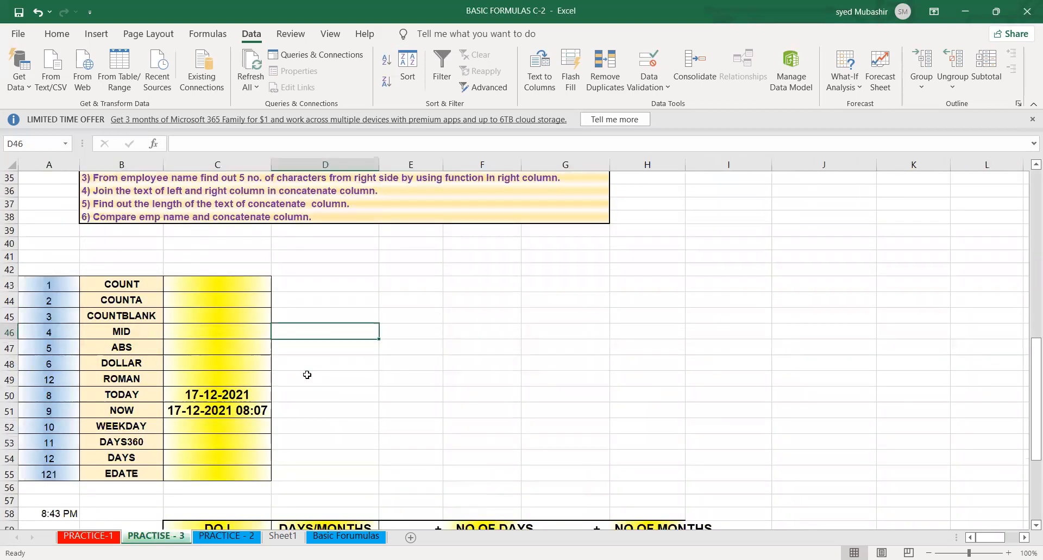
key("Up")
key("Up")
key("Up")
key("Up")
key("Up")
key("Up")
key("Up")
key("Up")
key("Up")
key("Up")
key("Up")
key("Up")
key("Up")
key("Up")
key("Up")
key("Up")
key("Up")
key("Up")
key("Up")
key("Up")
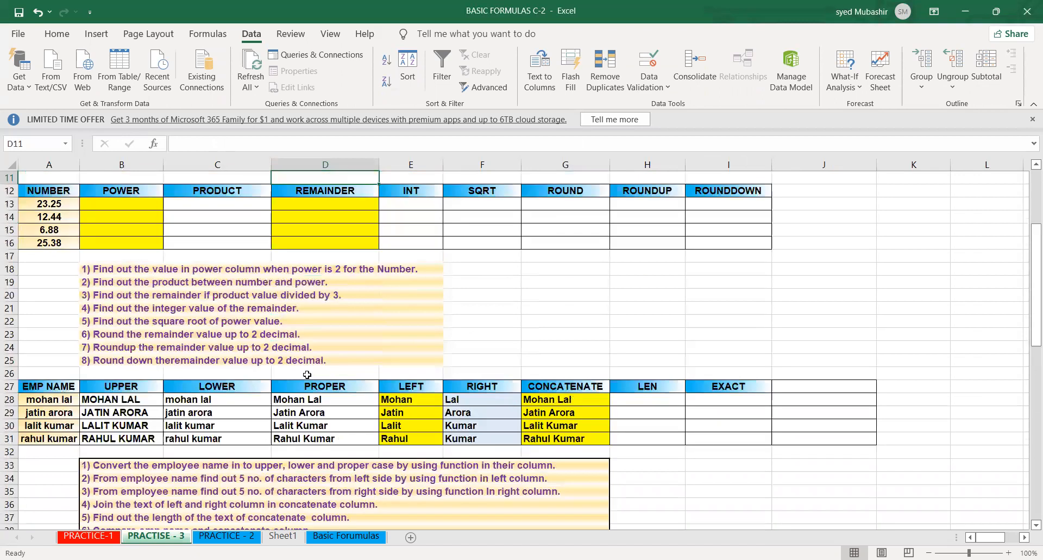
key("Up")
key("Up")
key("Up")
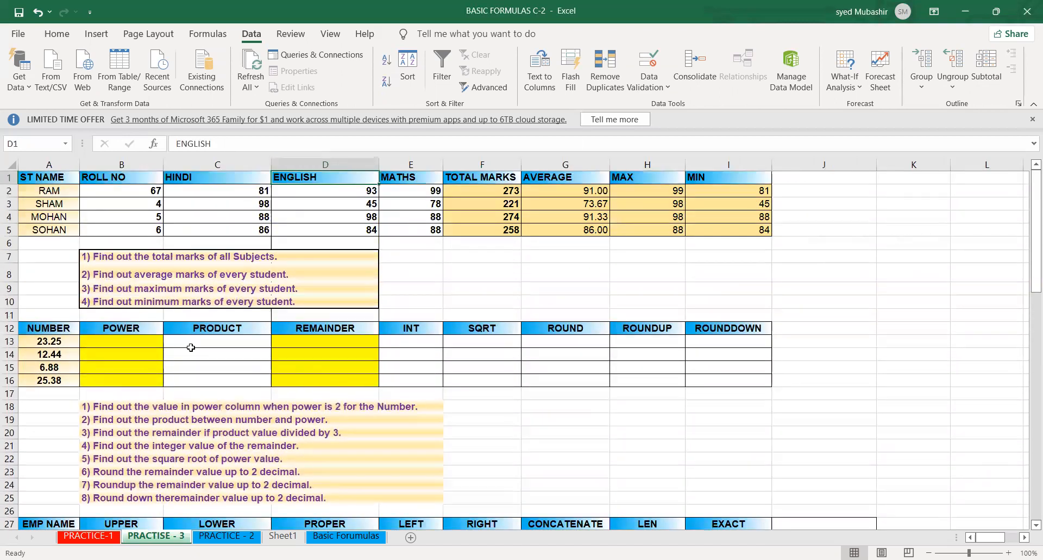
left_click(453, 436)
double_click(583, 441)
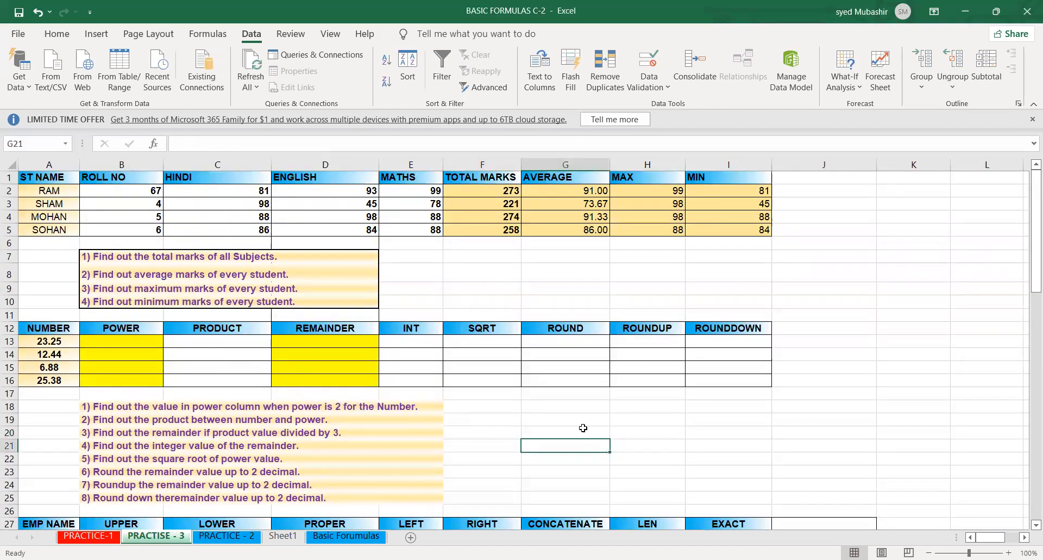
left_click(463, 339)
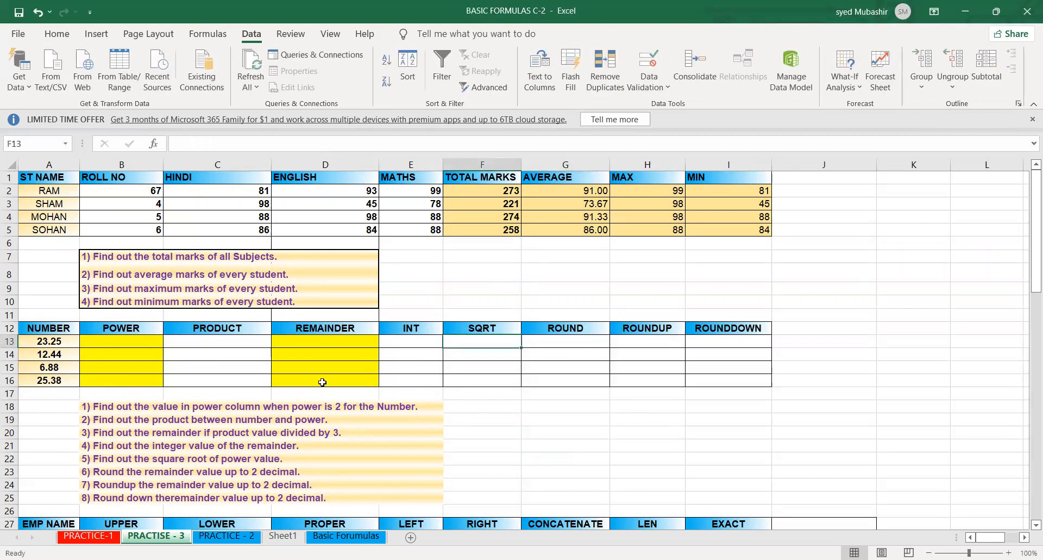
left_click(321, 363)
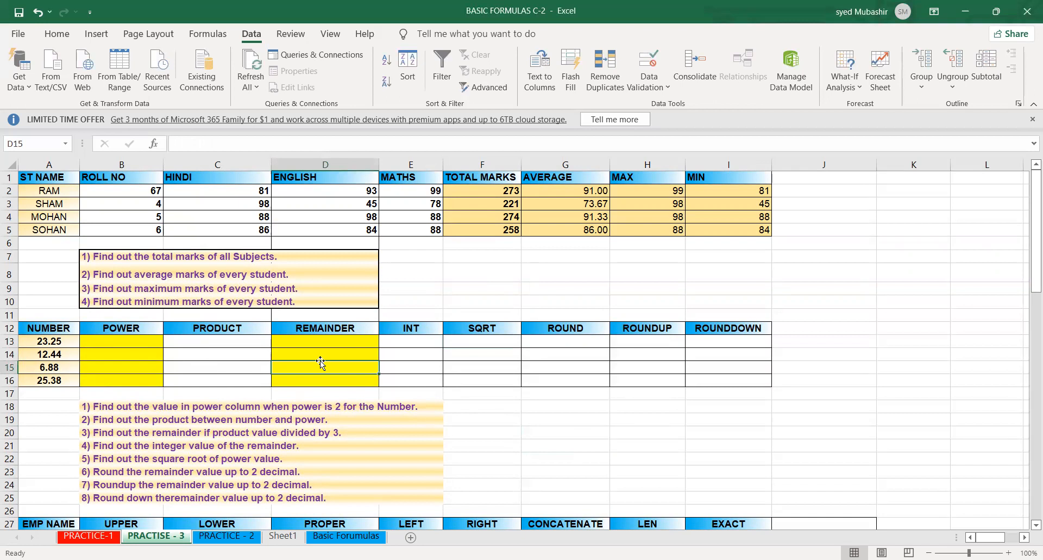
left_click(848, 461)
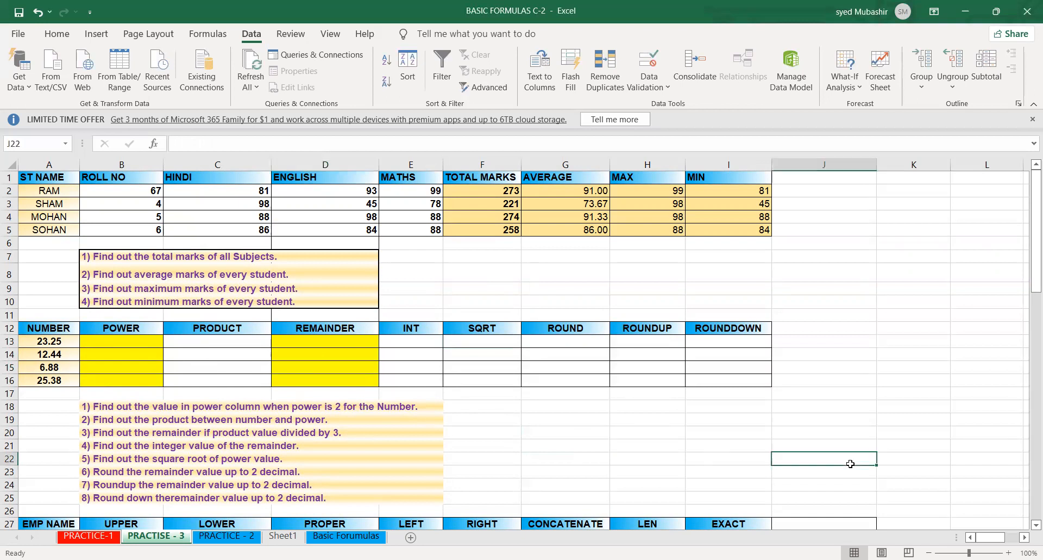